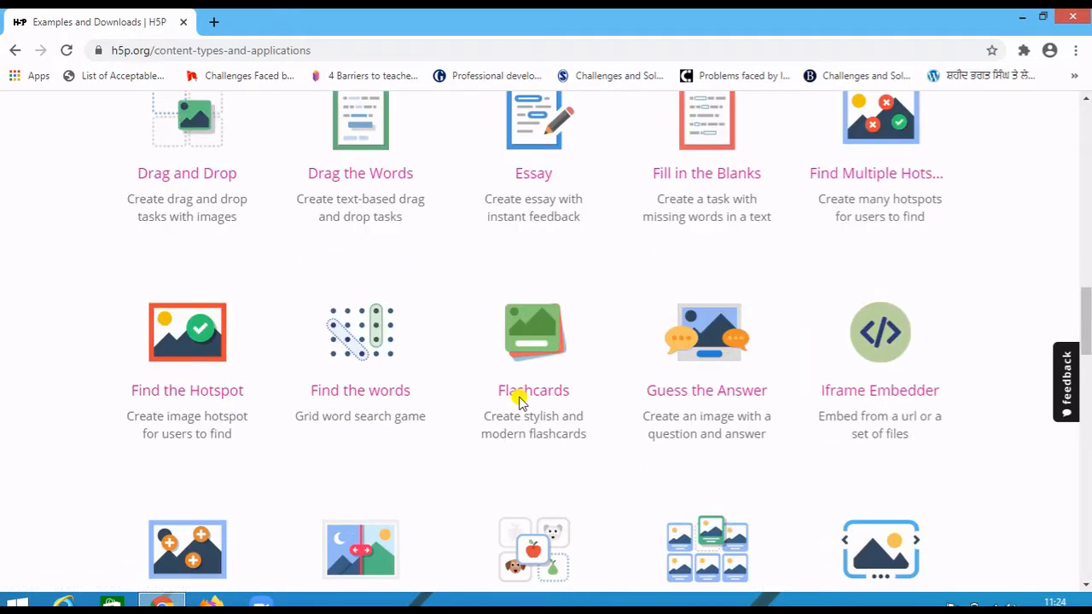
Step: Open the Flashcards content type page and view the first card of its Simple Quiz Example
click(529, 394)
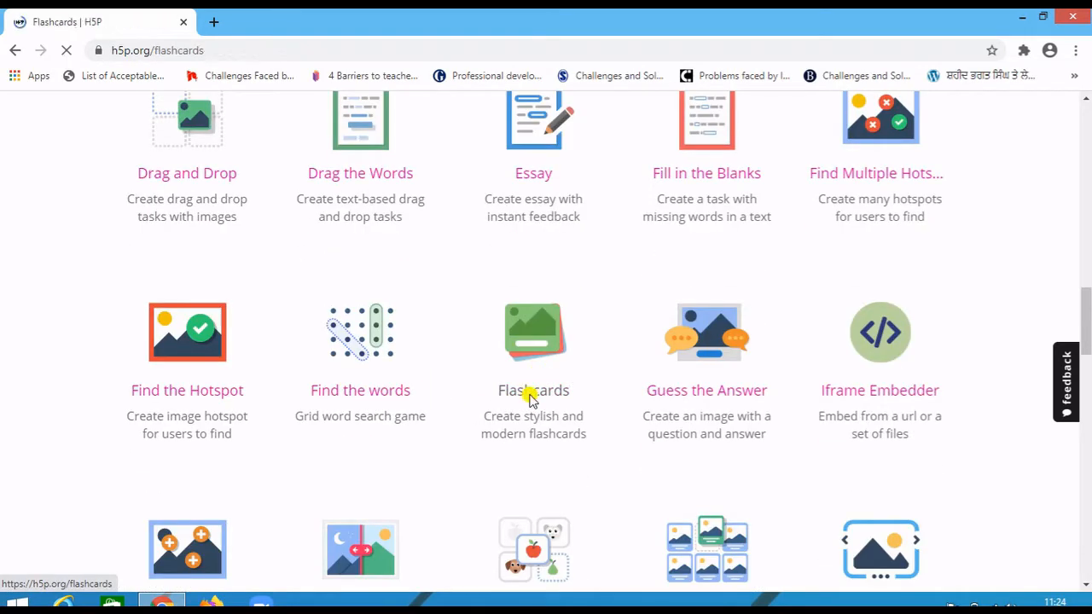
scroll(531, 401, down, 1)
scroll(529, 400, down, 6)
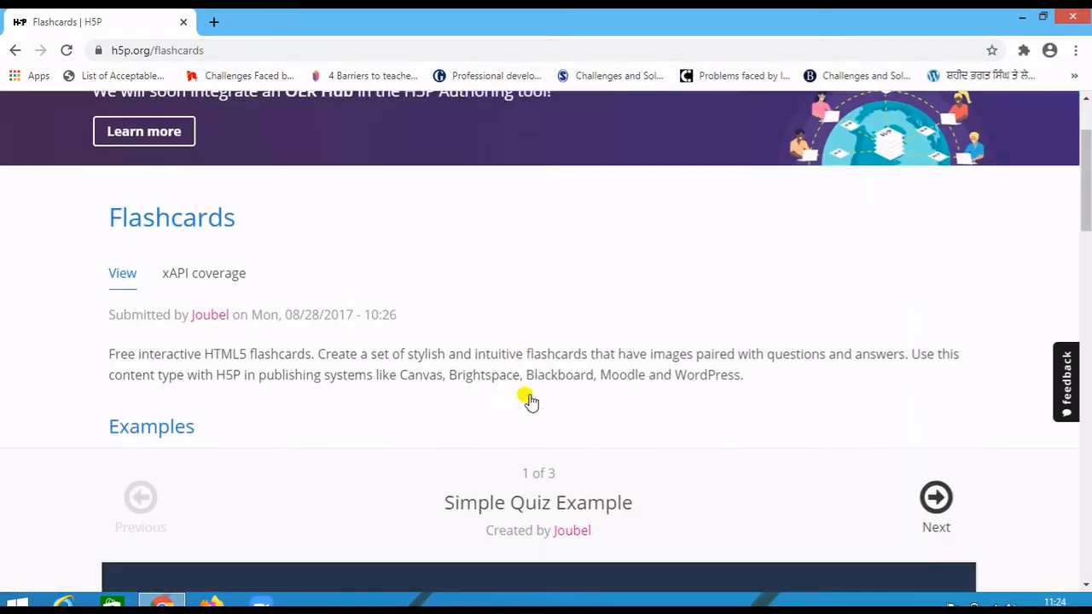
scroll(529, 401, down, 1)
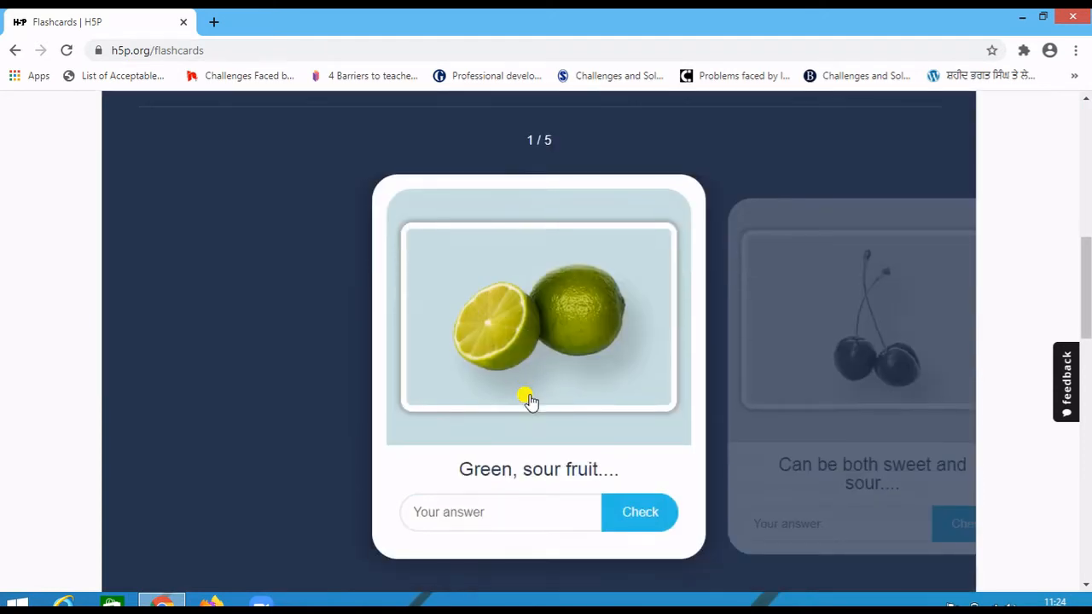
scroll(568, 356, up, 1)
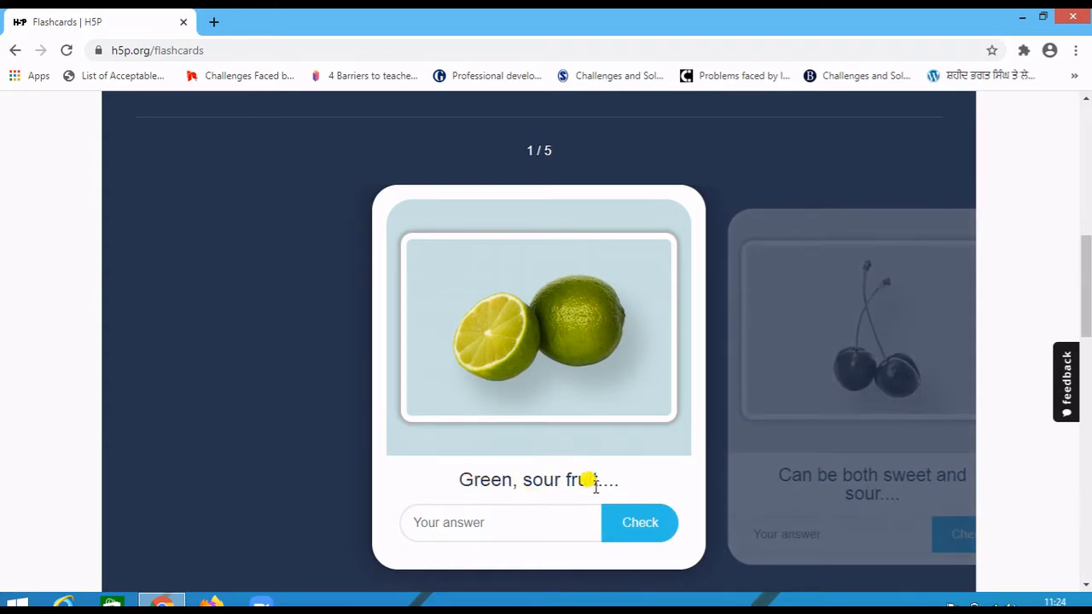
Step: Answer the first two fruit cards with "lime" and "cherry", checking each answer, and advance to the third card
click(511, 528)
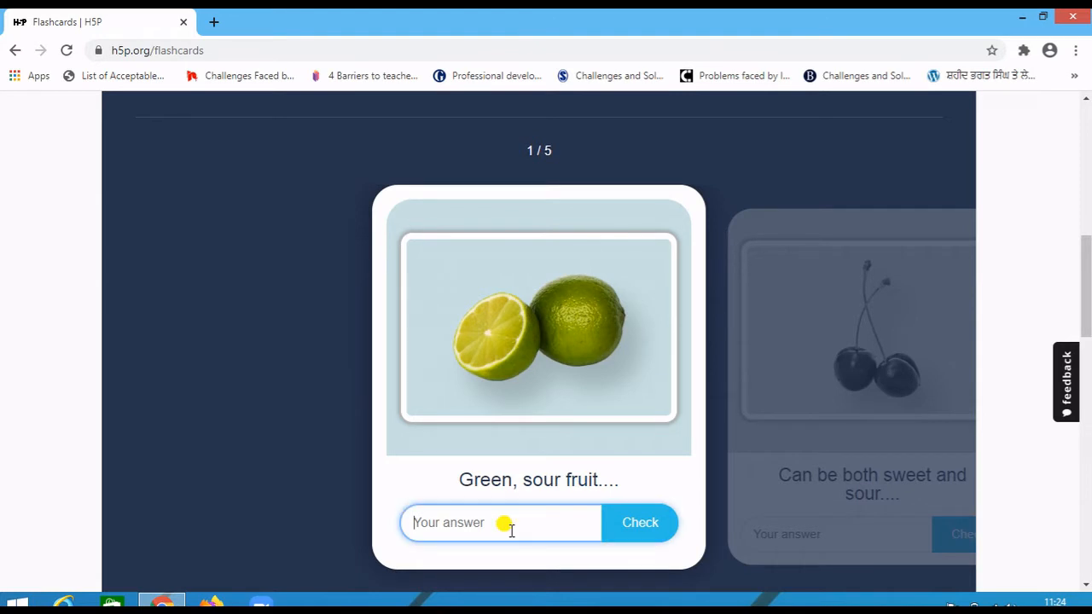
text(lime)
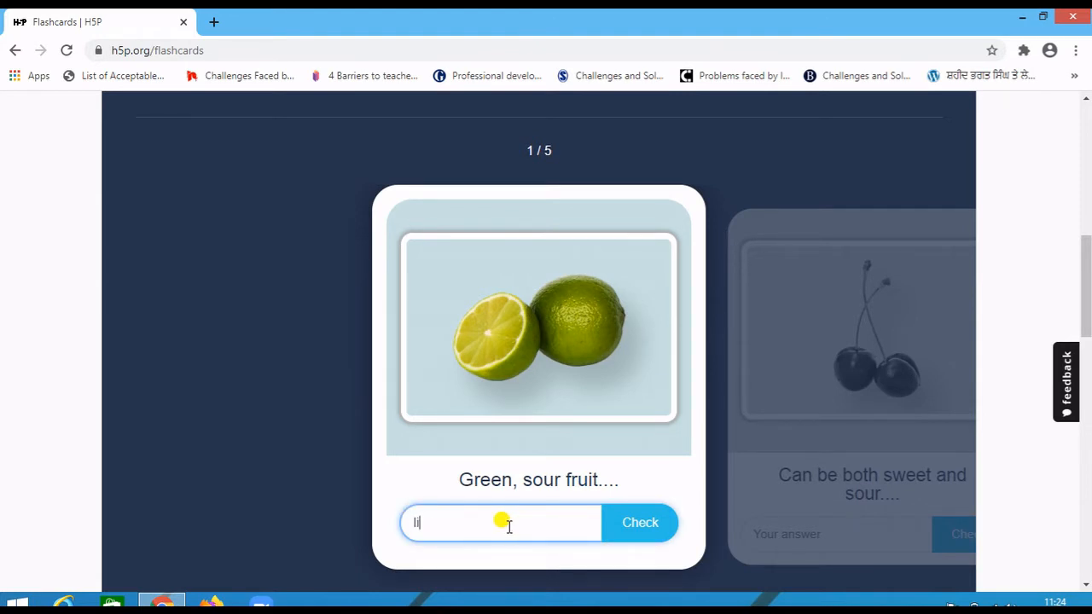
click(638, 531)
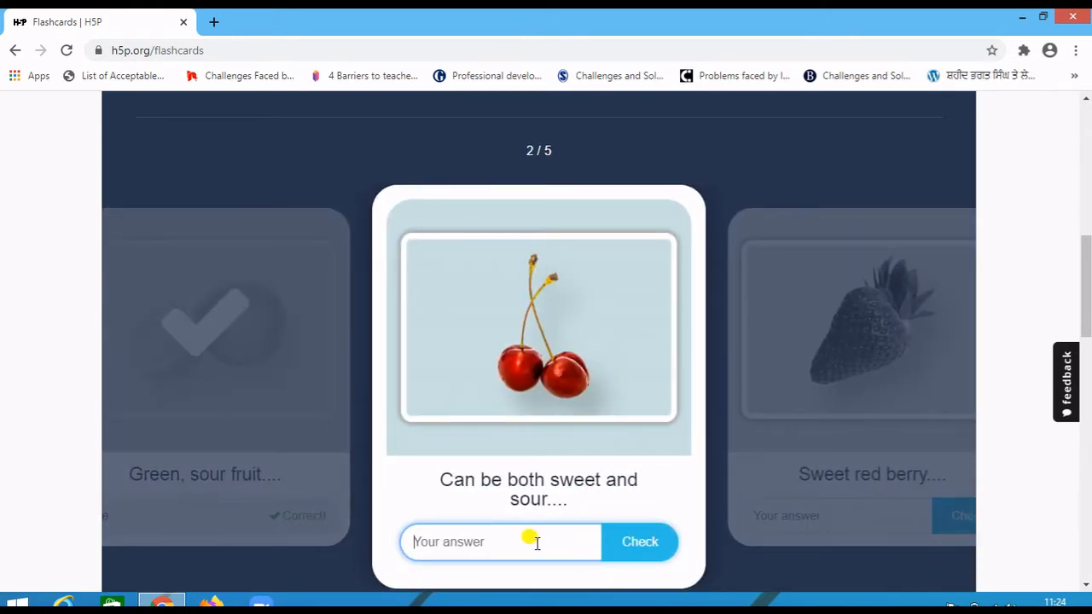
text(cherry)
click(607, 546)
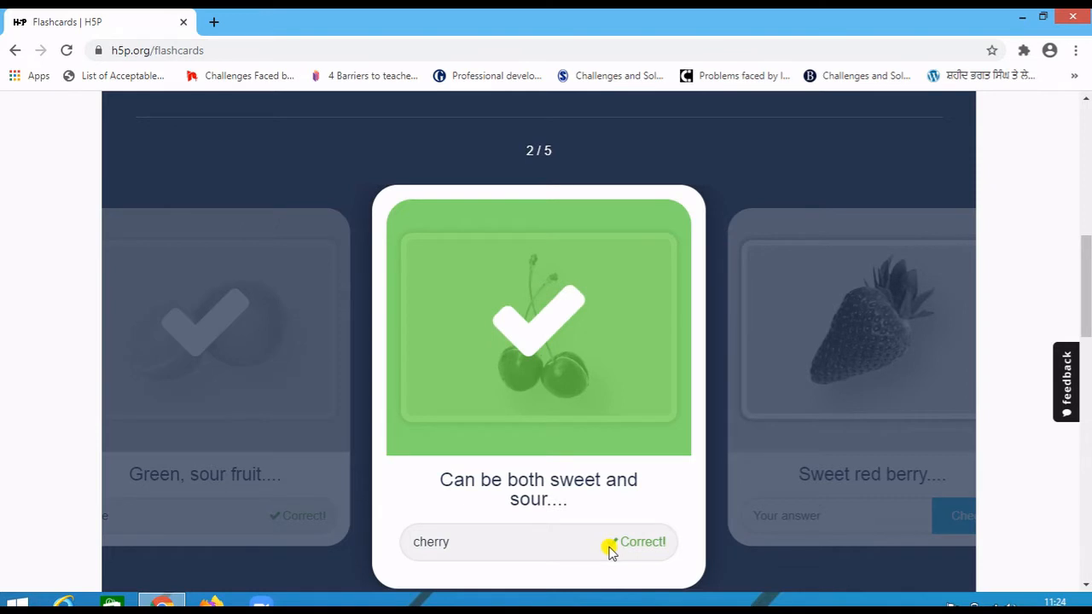
scroll(726, 288, up, 1)
click(736, 307)
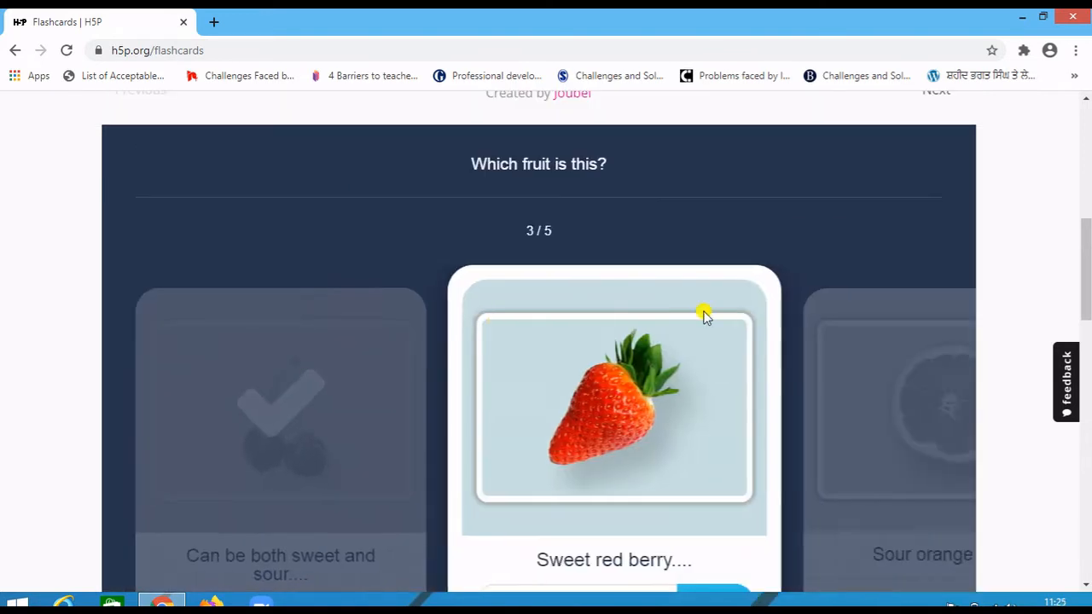
Step: Switch to the World Attractions Quiz example and look over its task and cards
scroll(595, 290, up, 2)
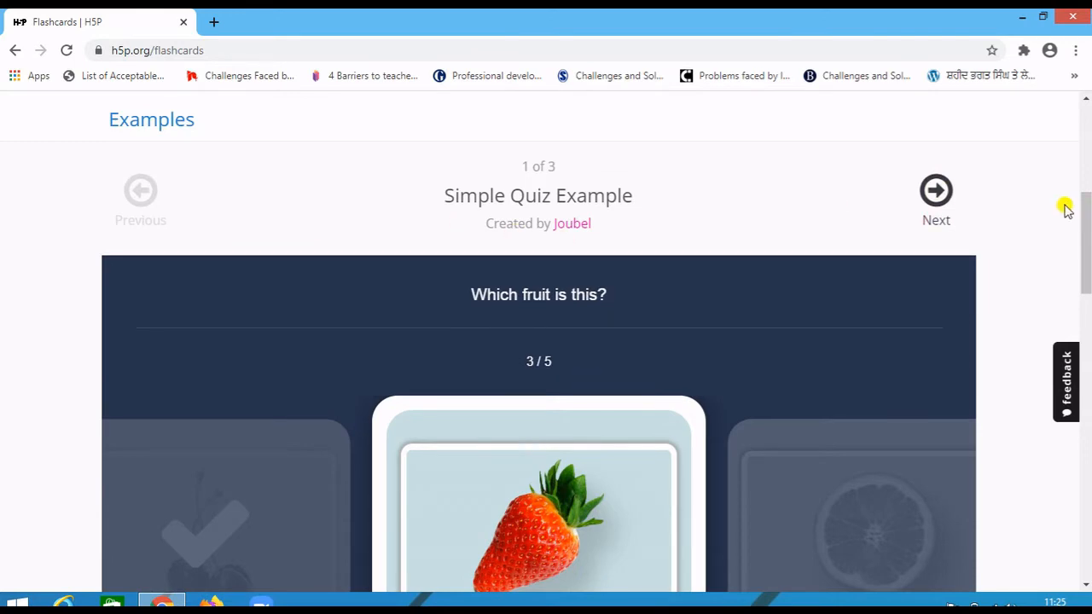
click(938, 196)
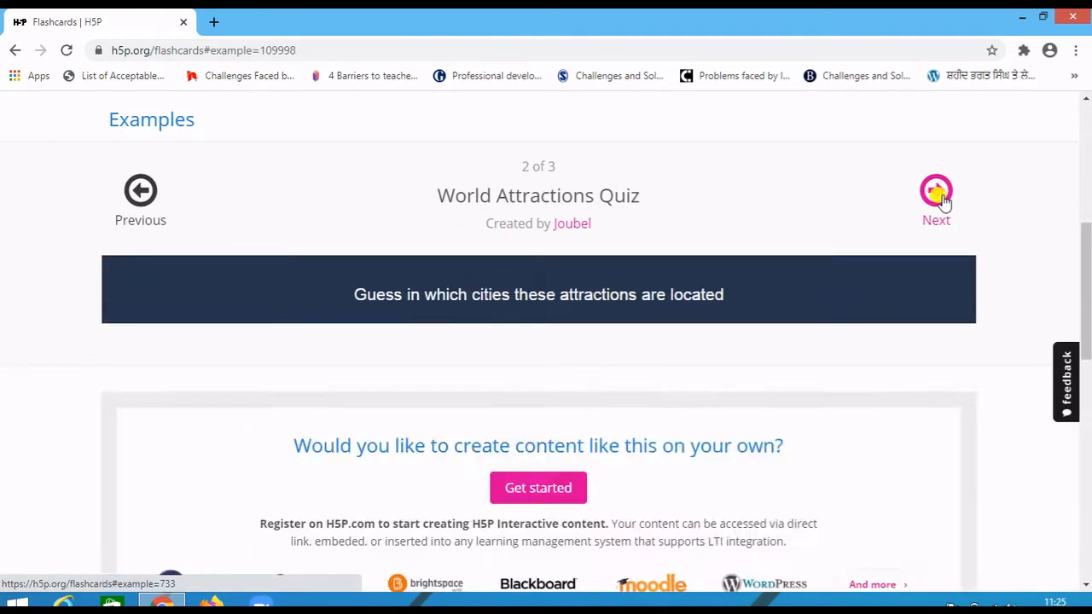
scroll(857, 269, down, 3)
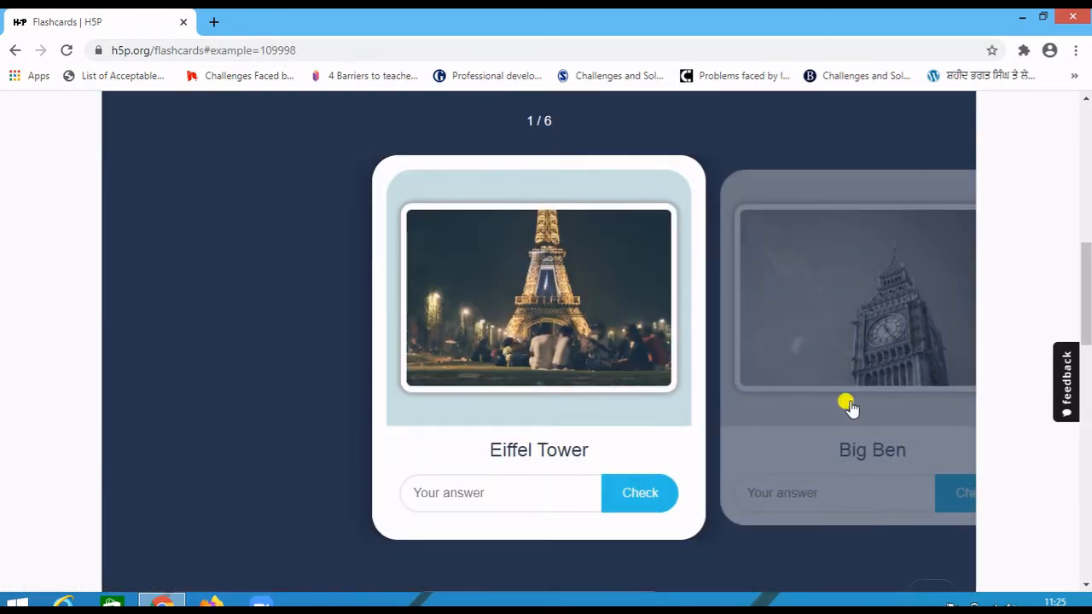
scroll(1015, 217, up, 1)
scroll(807, 231, up, 2)
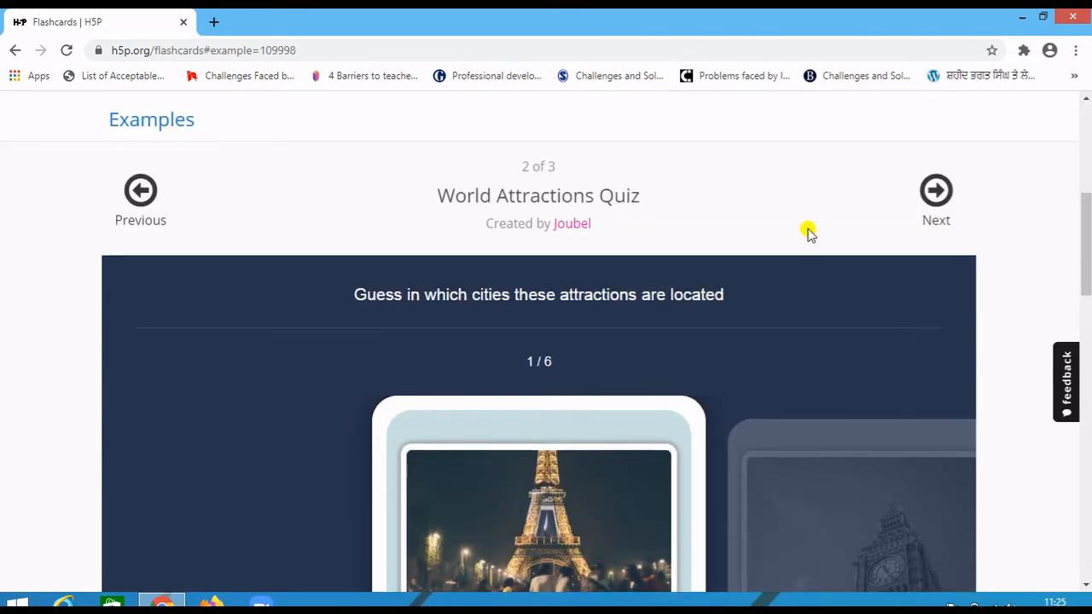
scroll(807, 231, down, 3)
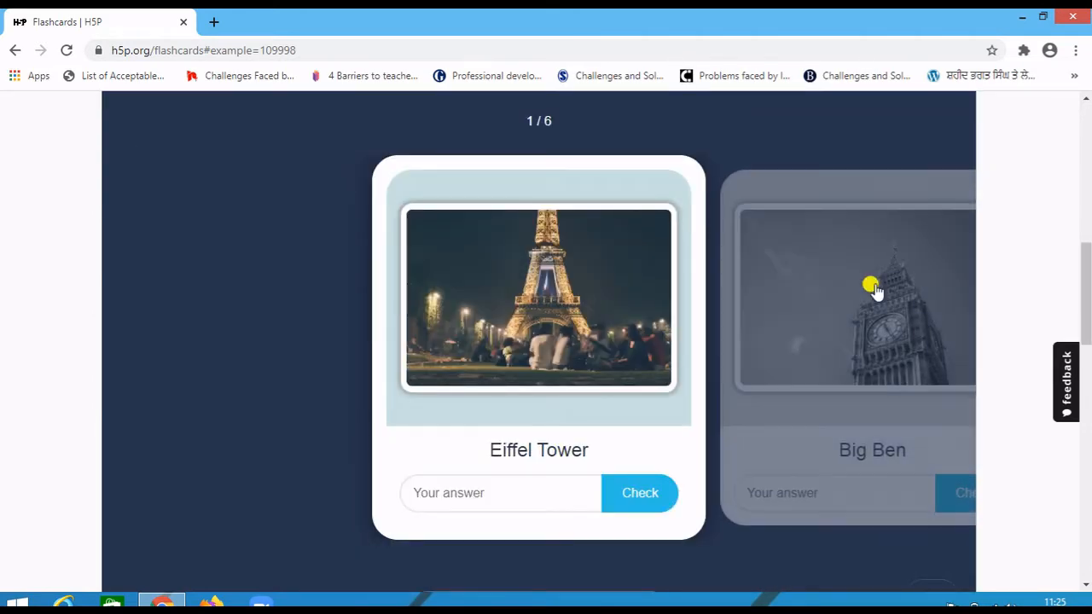
scroll(870, 285, up, 2)
scroll(909, 269, up, 2)
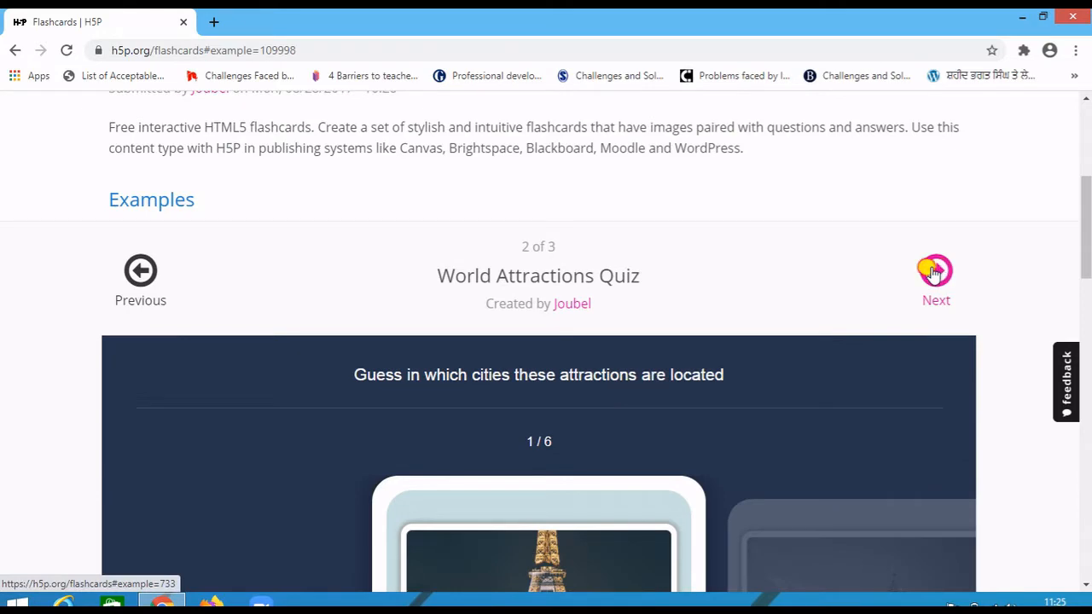
Step: Switch to the Language Learning Example and look over its Spanish berry cards
click(934, 272)
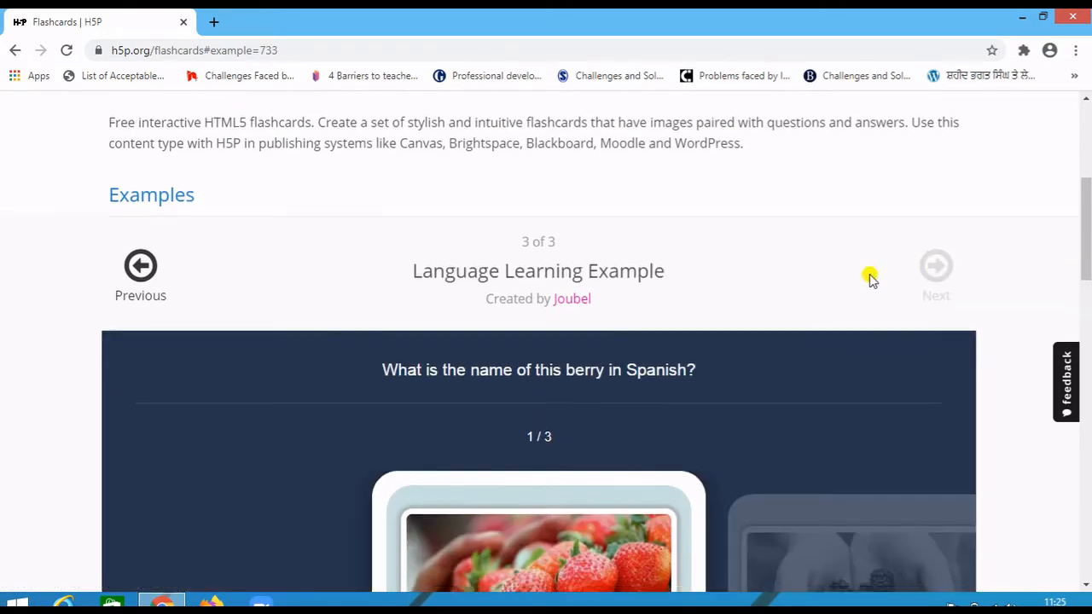
scroll(869, 278, down, 5)
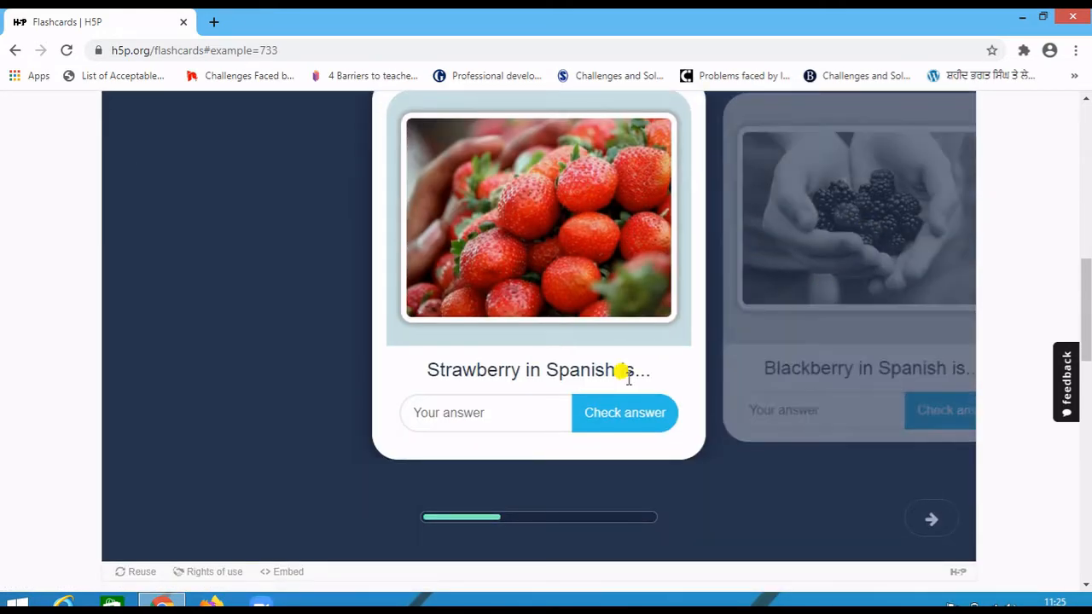
scroll(668, 269, up, 2)
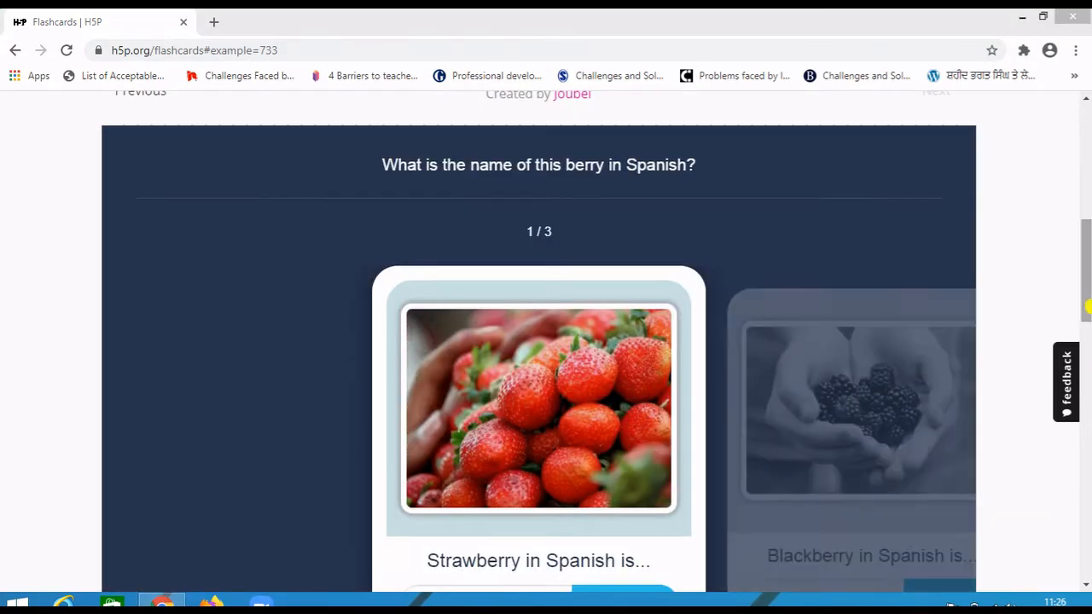
Step: Log in to the H5P account and open the page for creating interactive content
drag(1084, 295, 1085, 170)
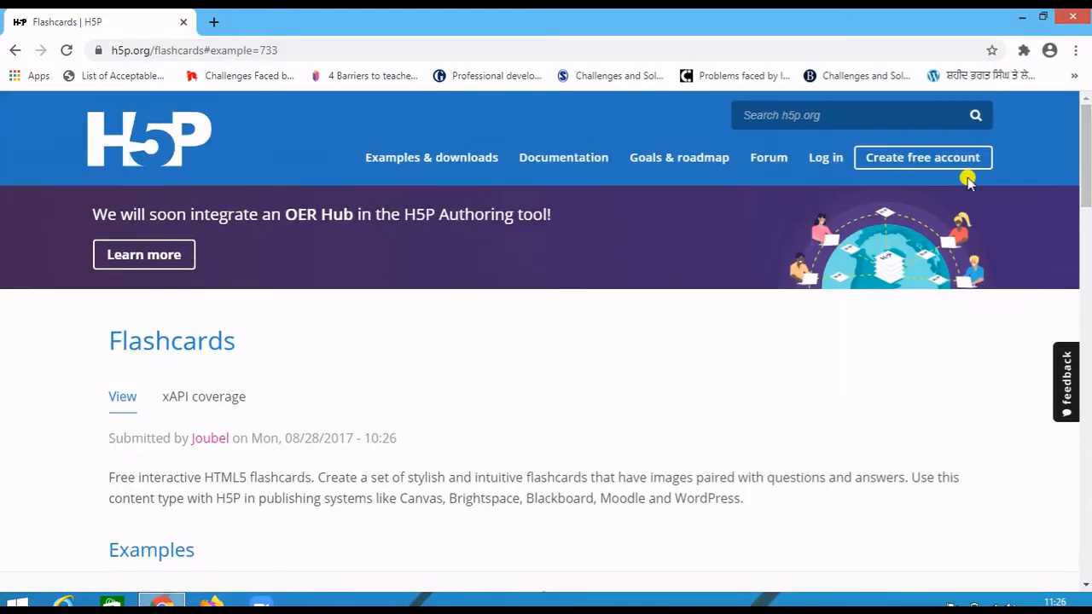
click(831, 162)
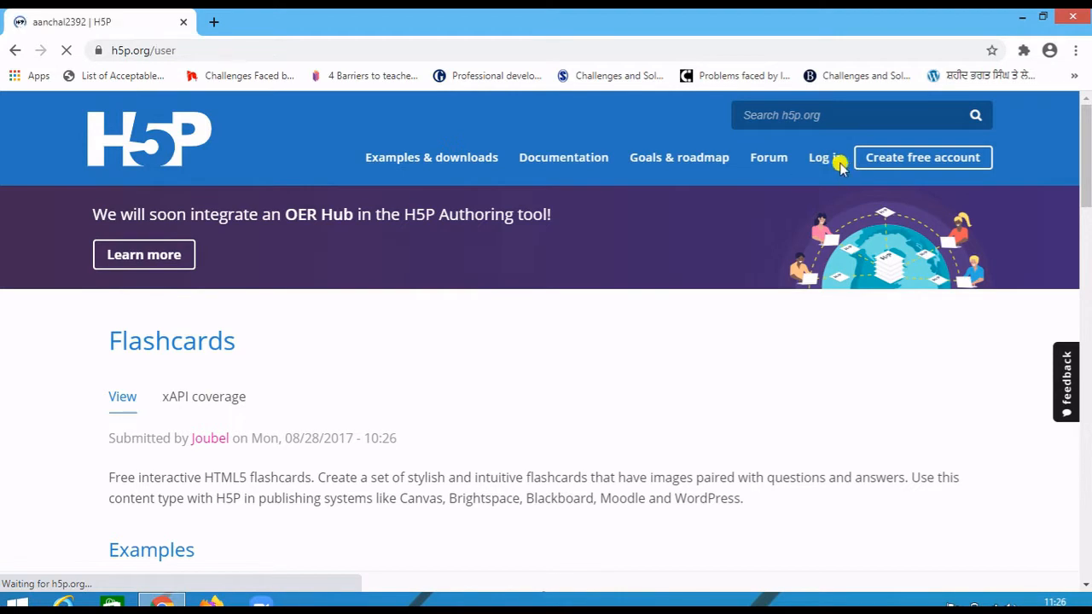
scroll(555, 288, down, 2)
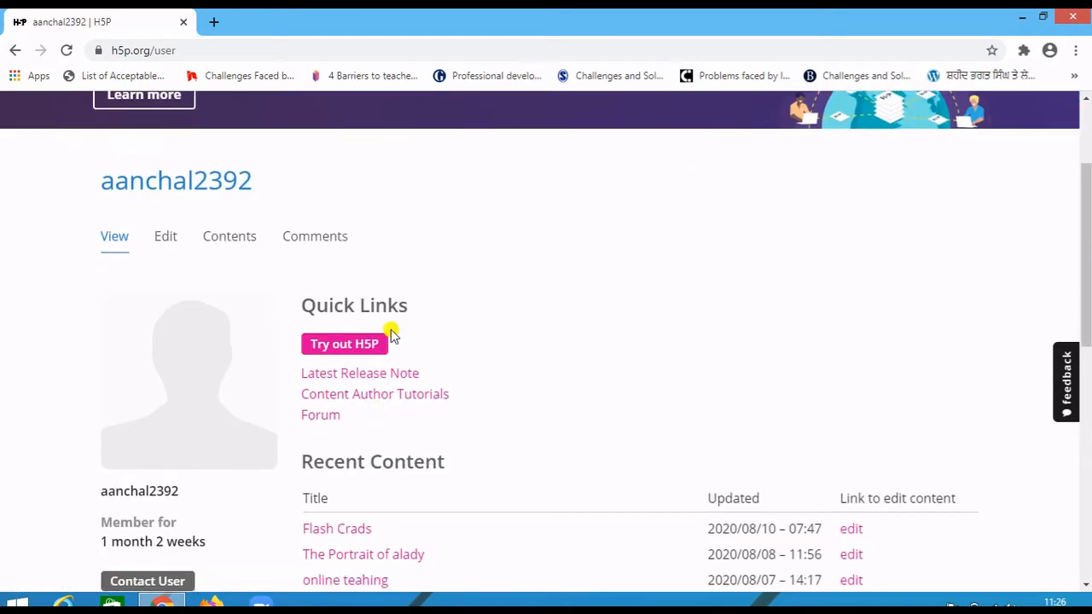
click(349, 346)
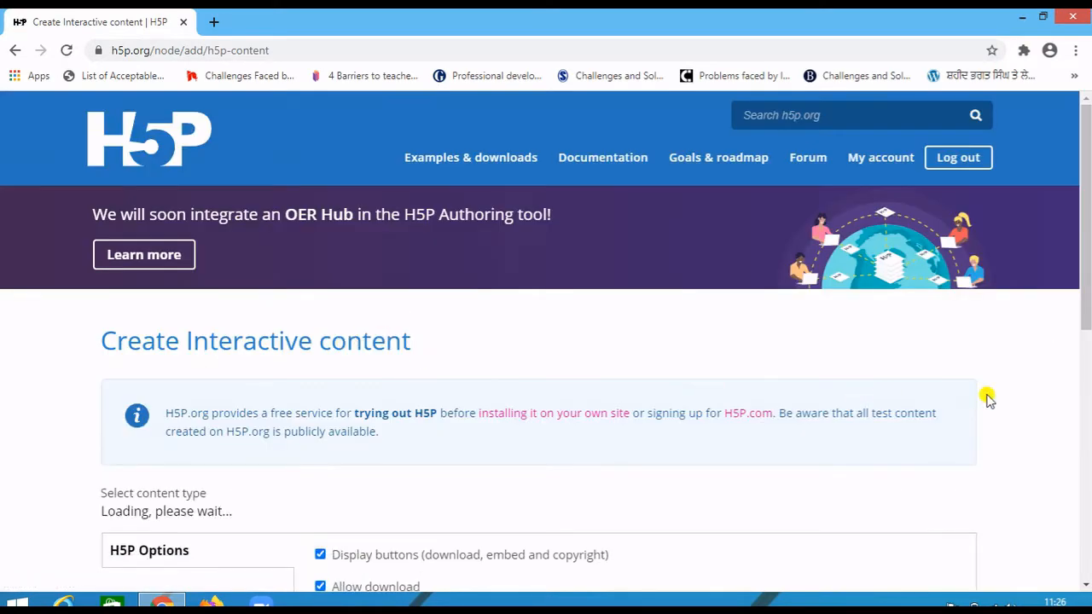
Step: Choose Flashcards from the list of content types, view its details and use it for the new content
scroll(1082, 304, down, 5)
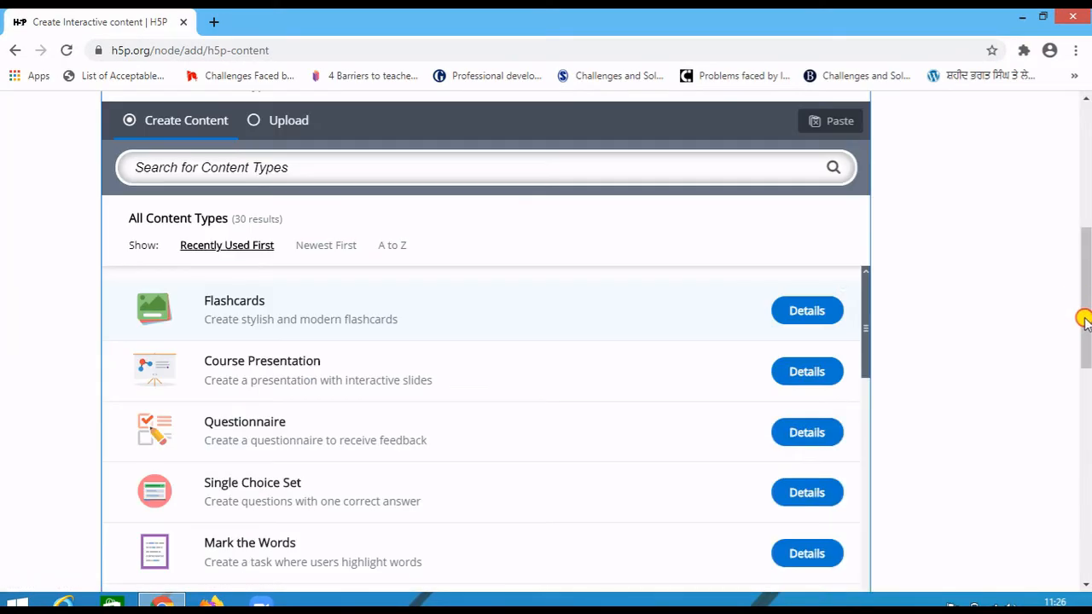
scroll(626, 404, down, 2)
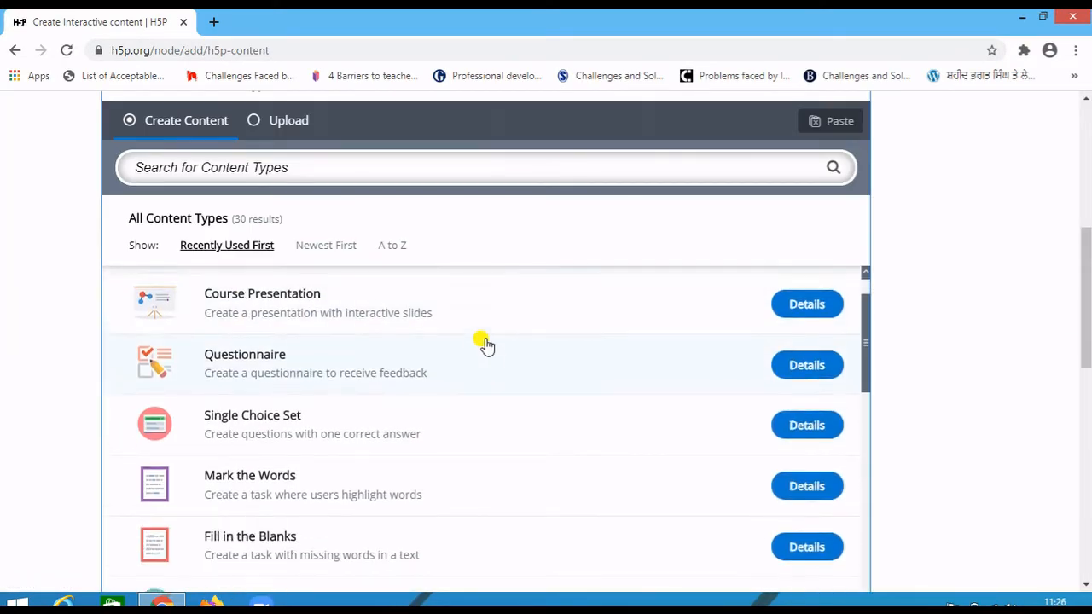
scroll(482, 345, up, 3)
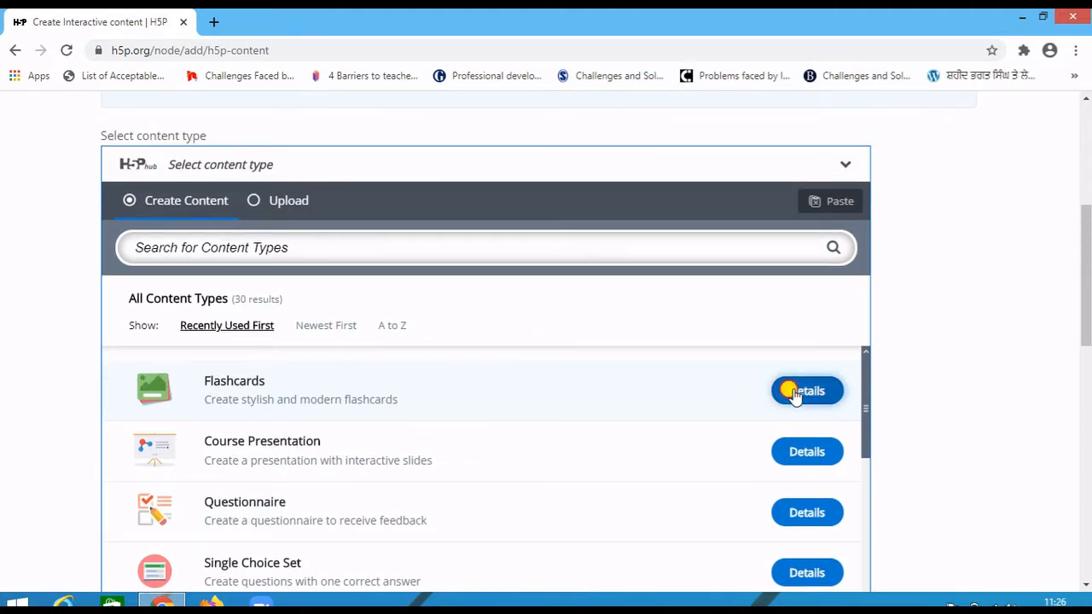
click(807, 390)
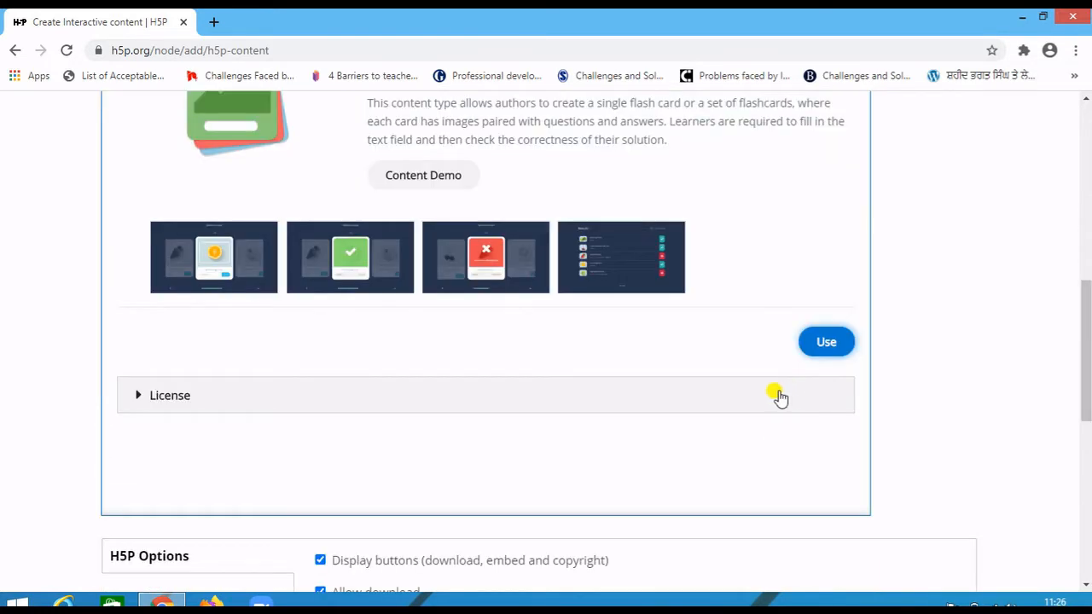
click(829, 342)
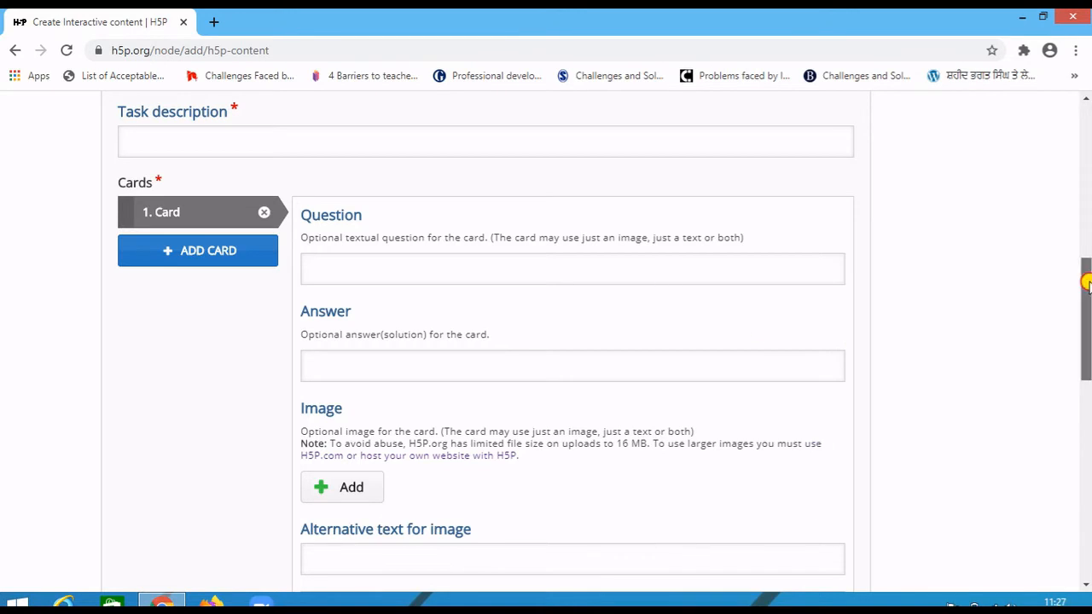
Step: Give the flashcard set the title "Flash Crads" and the task description "Picture Dictionary", using the saved entries
drag(1086, 281, 1085, 209)
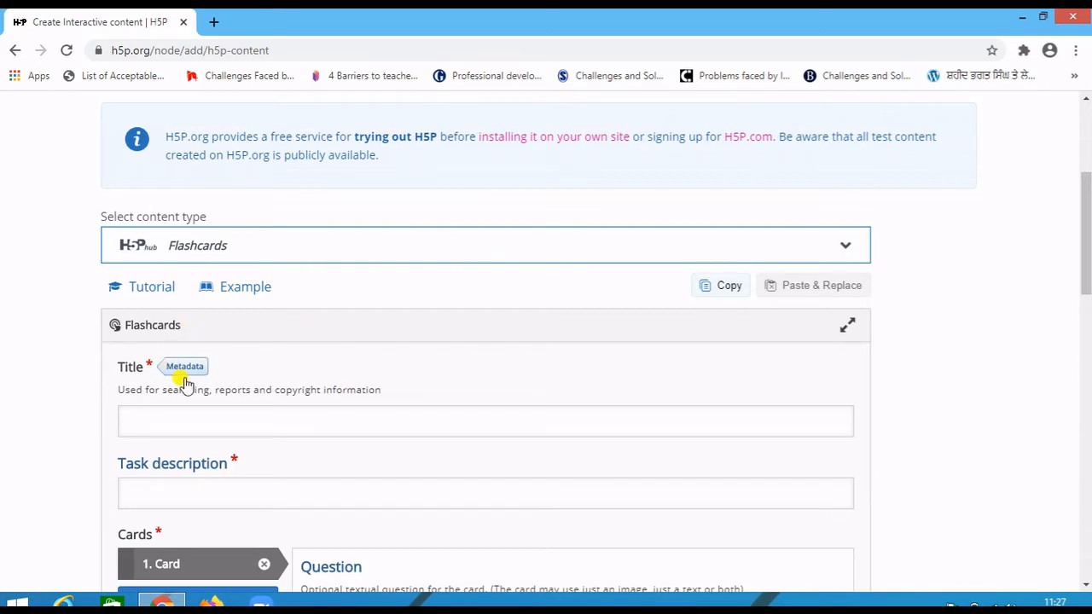
click(202, 422)
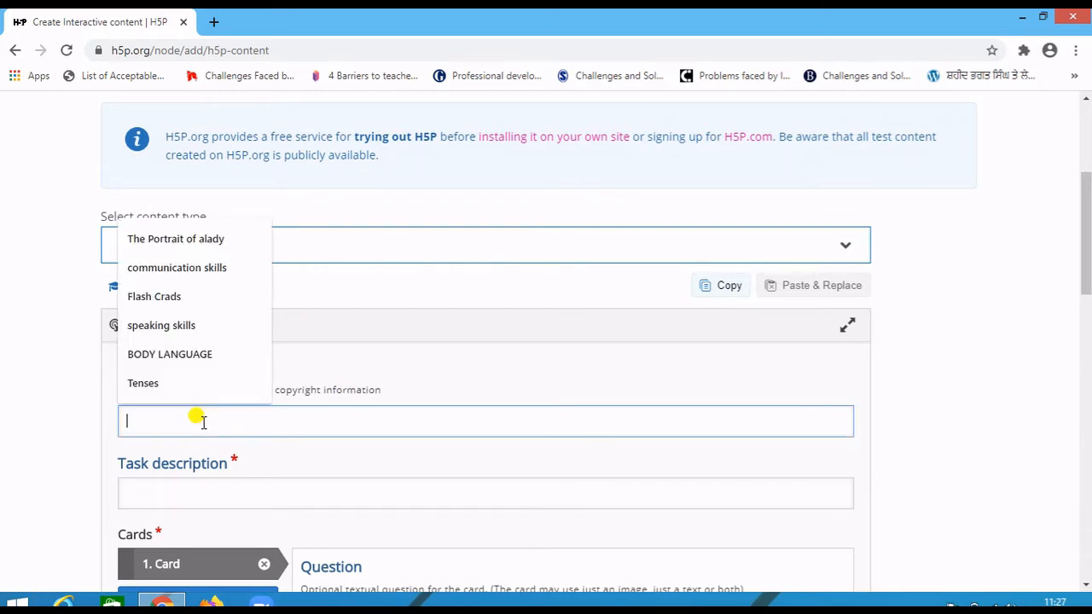
click(196, 296)
scroll(226, 431, down, 1)
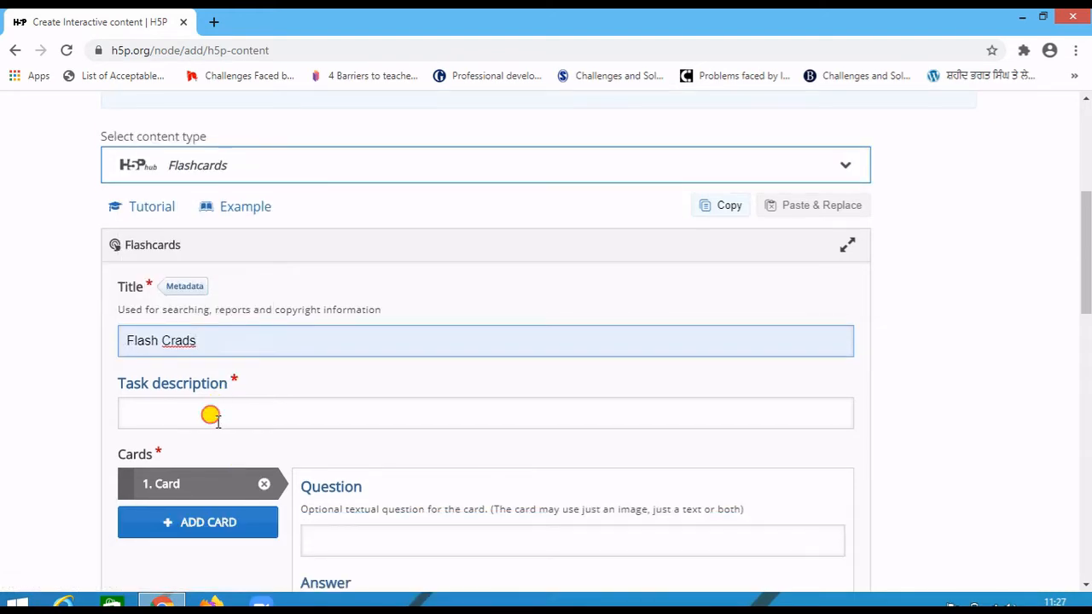
click(211, 415)
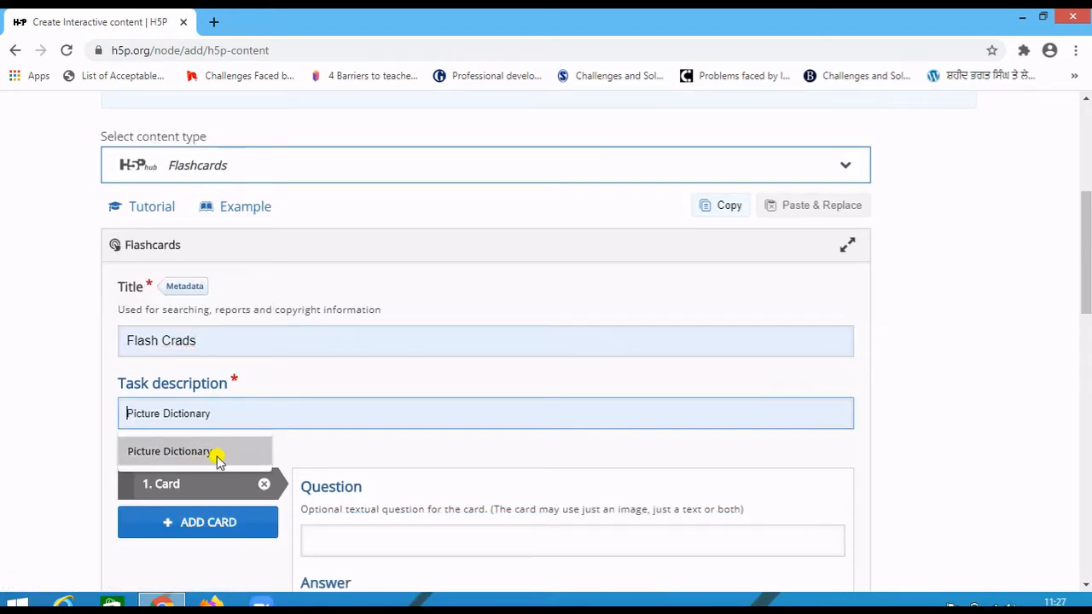
click(216, 458)
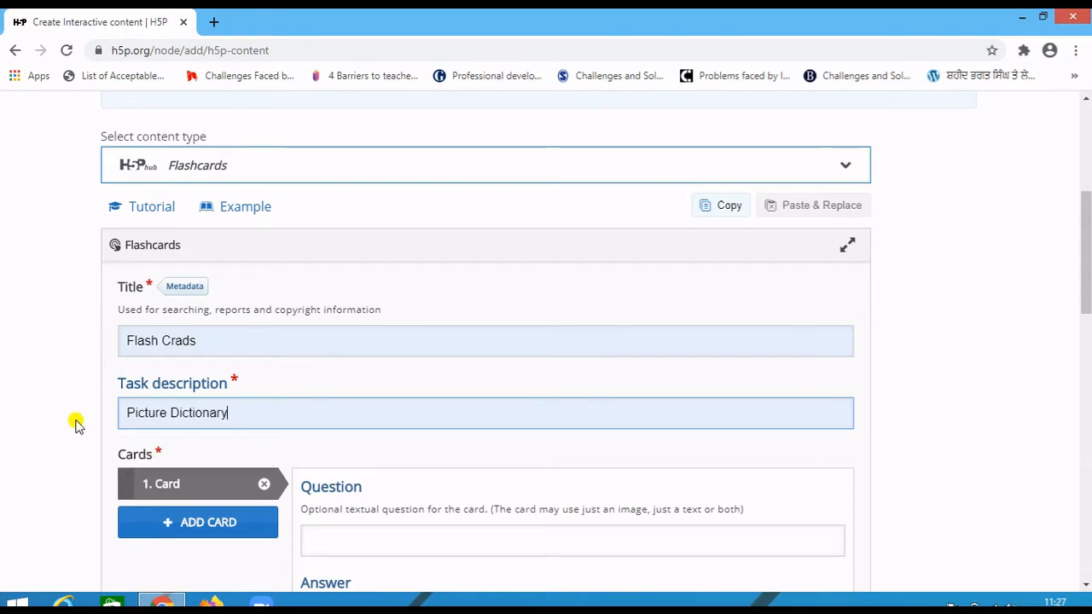
Step: Set the first card's question to "Guess the name", using the saved entry
scroll(195, 451, down, 1)
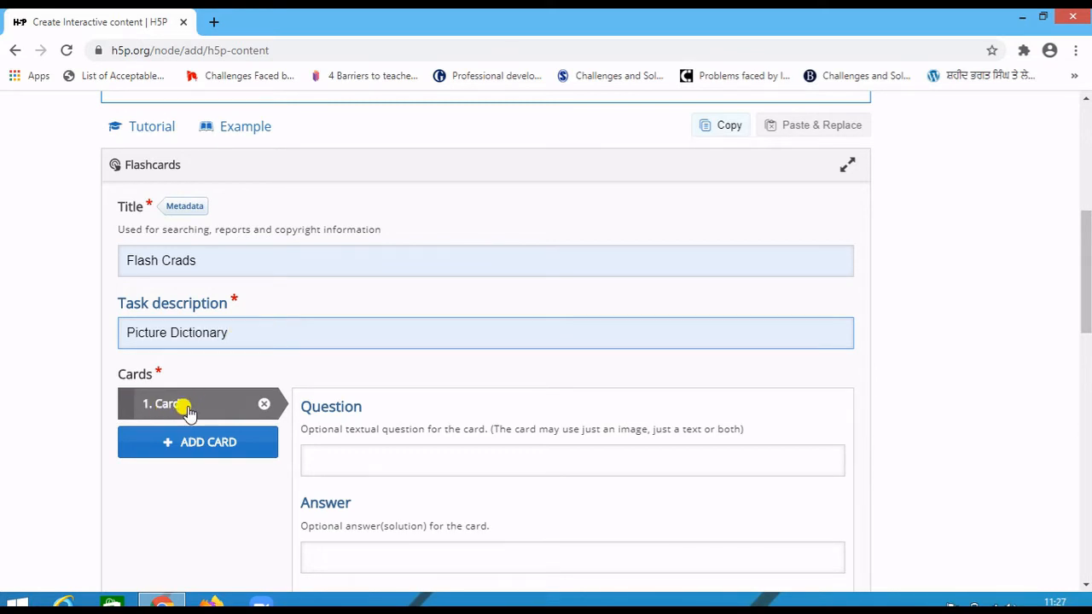
scroll(187, 412, down, 1)
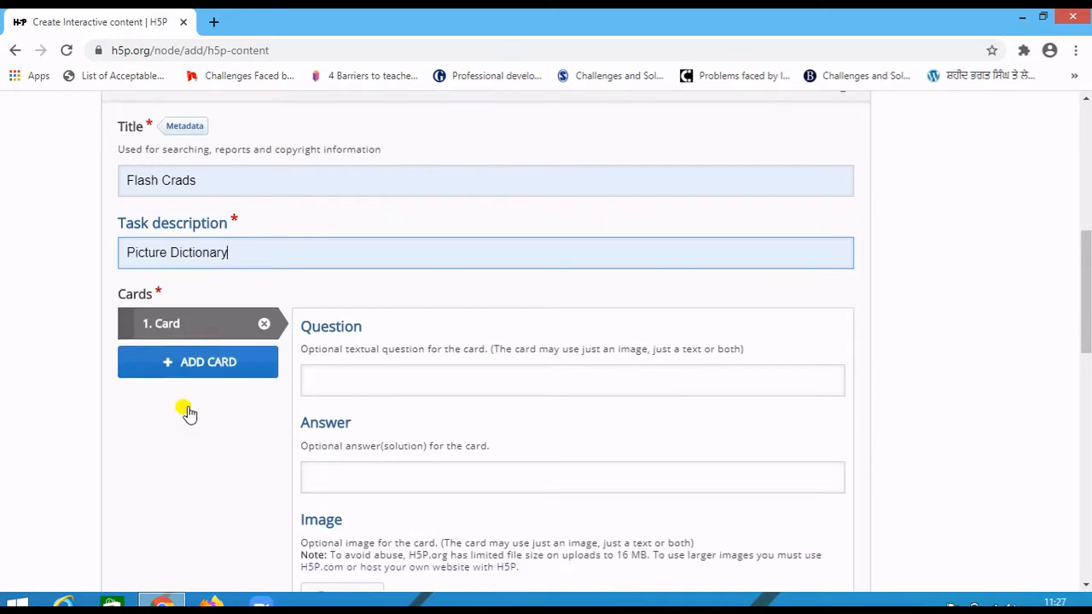
click(361, 383)
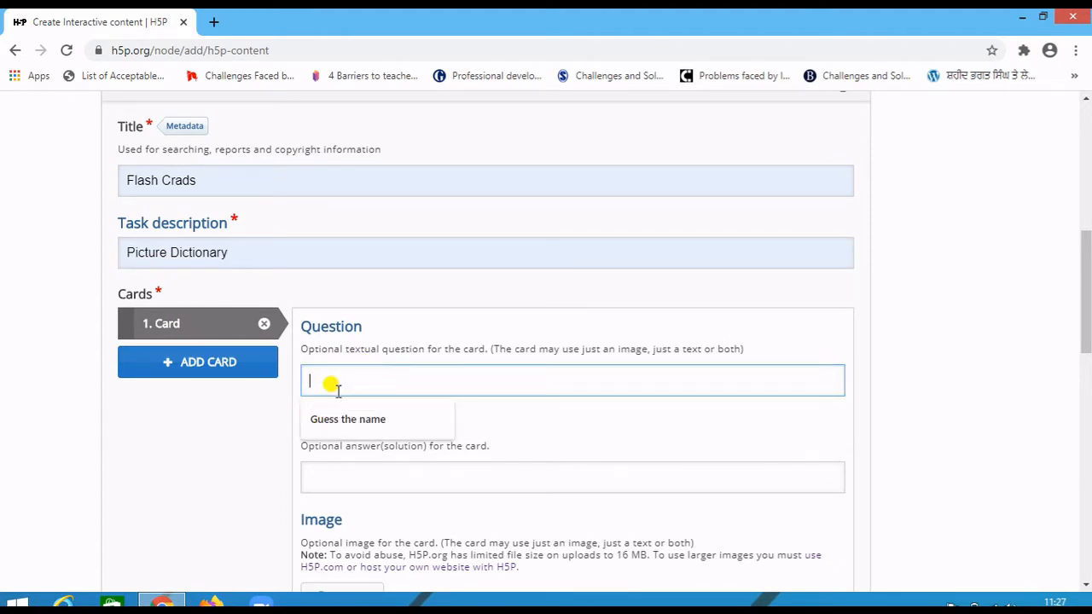
click(383, 420)
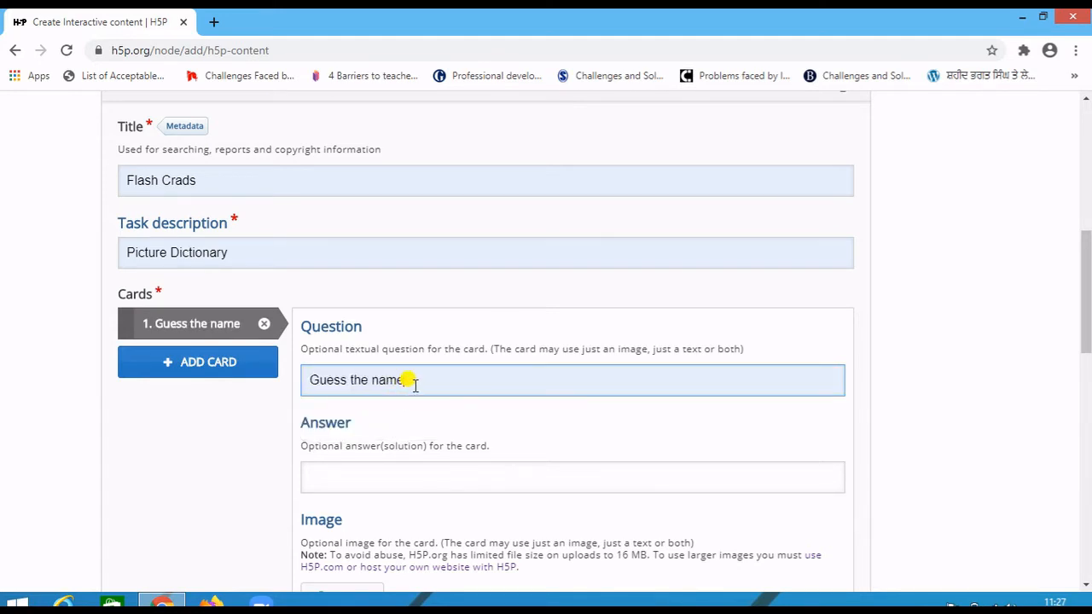
Step: Upload the picture vegetable-chilli-bell-pepper to the first card and enter "Pepper" as its answer
scroll(351, 479, down, 1)
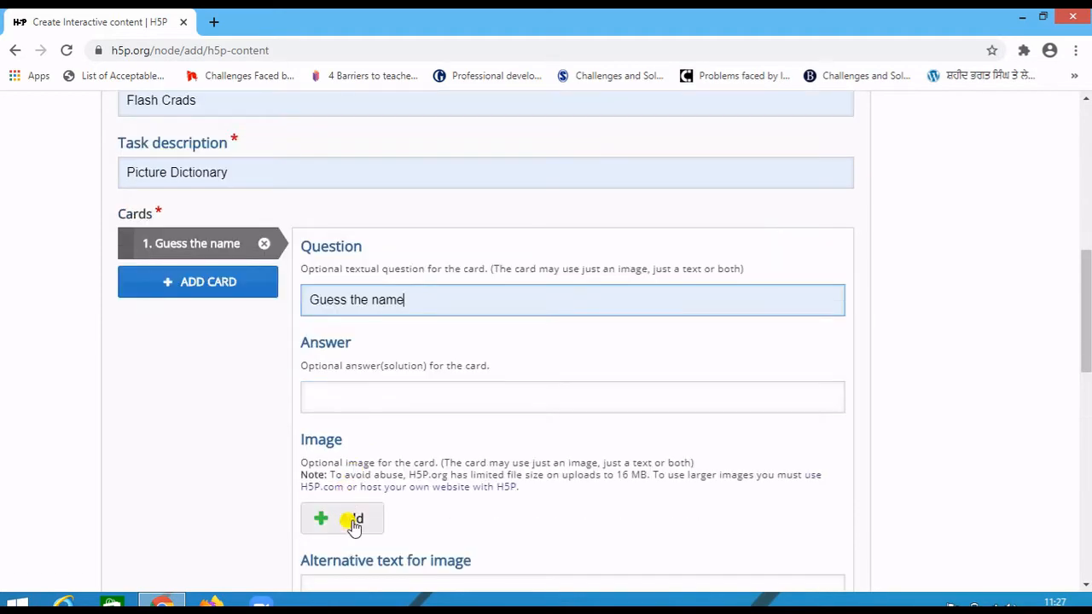
click(351, 522)
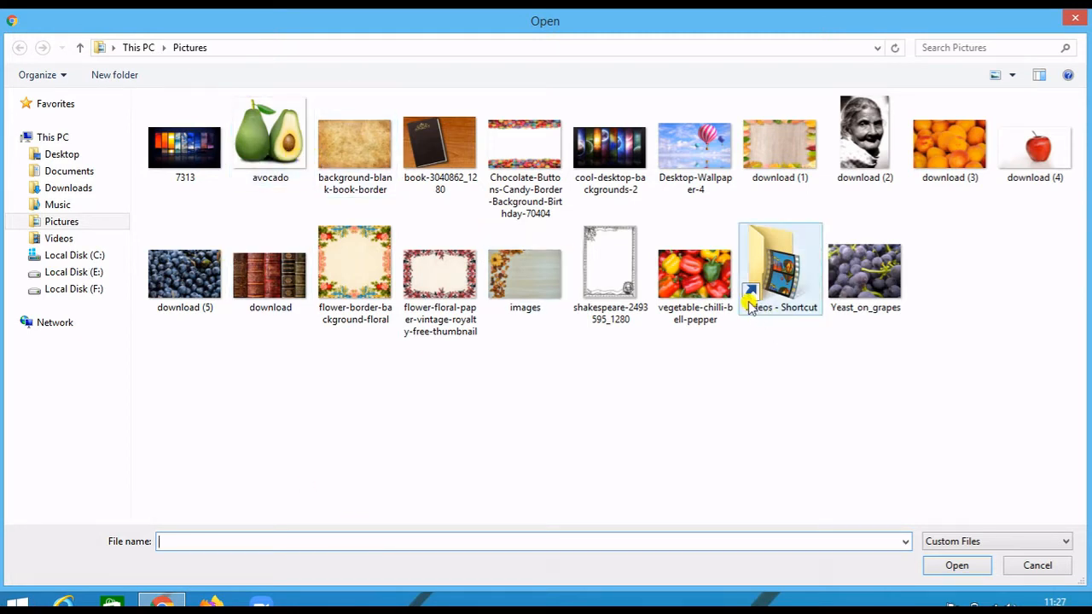
click(704, 280)
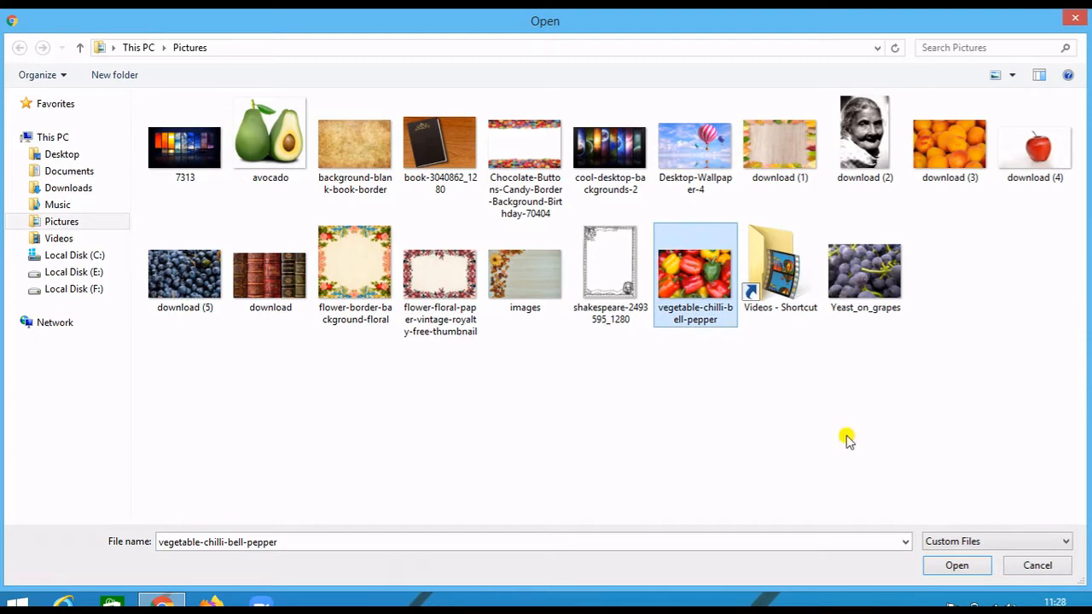
click(957, 565)
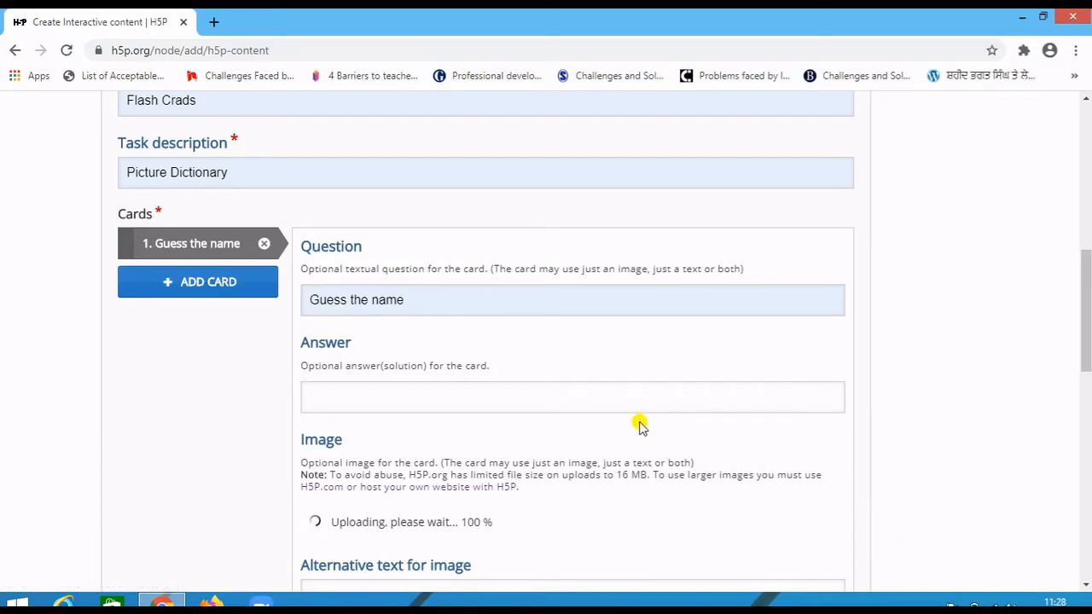
scroll(471, 499, down, 2)
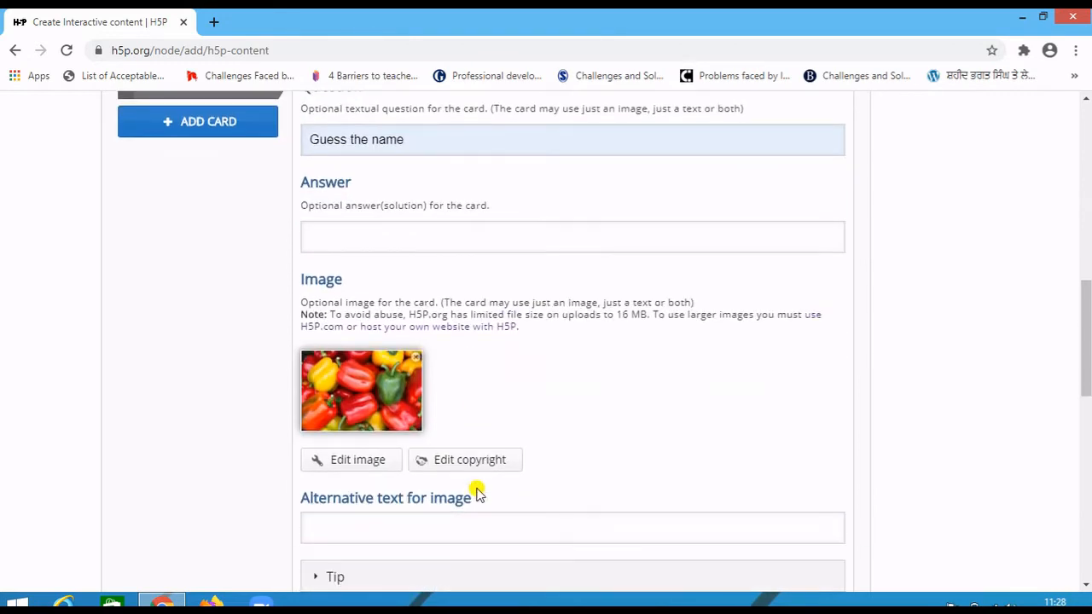
click(461, 239)
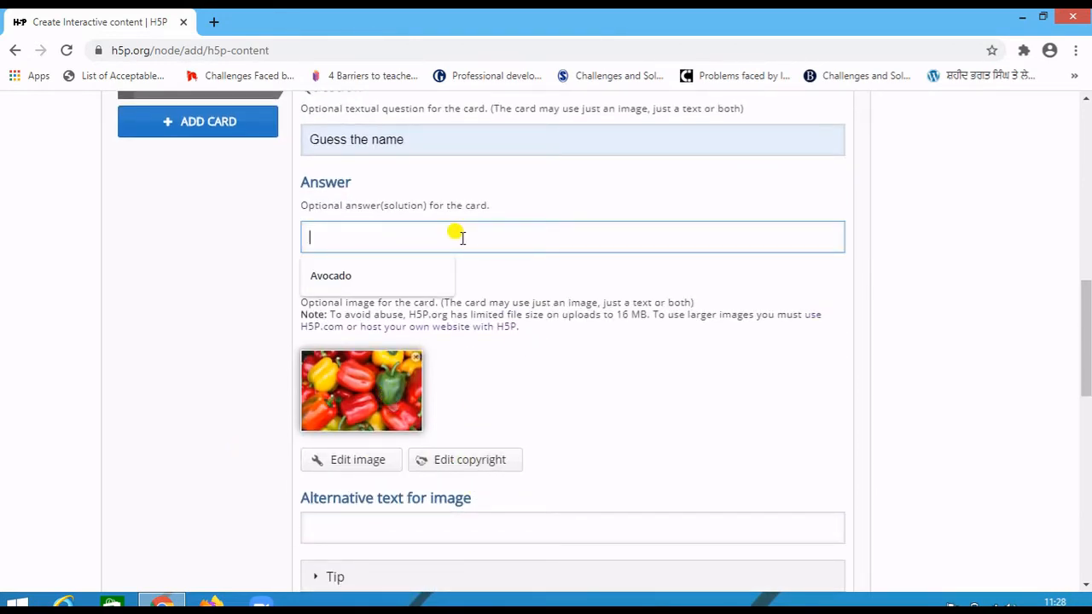
text(Pepper)
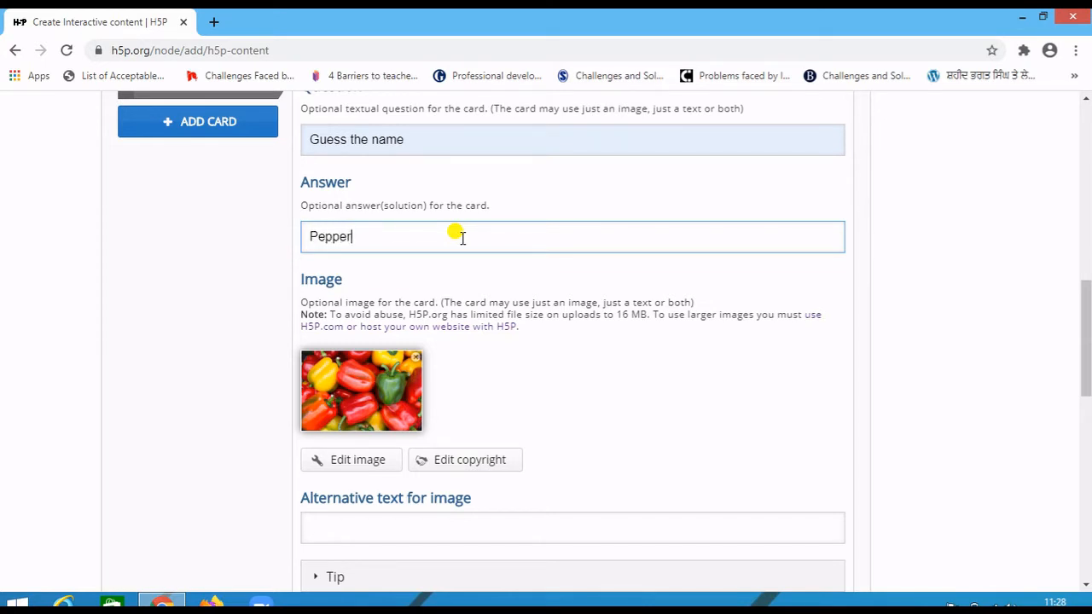
Step: Add a second card with the saved entry "What is This?" as its question
scroll(489, 438, up, 1)
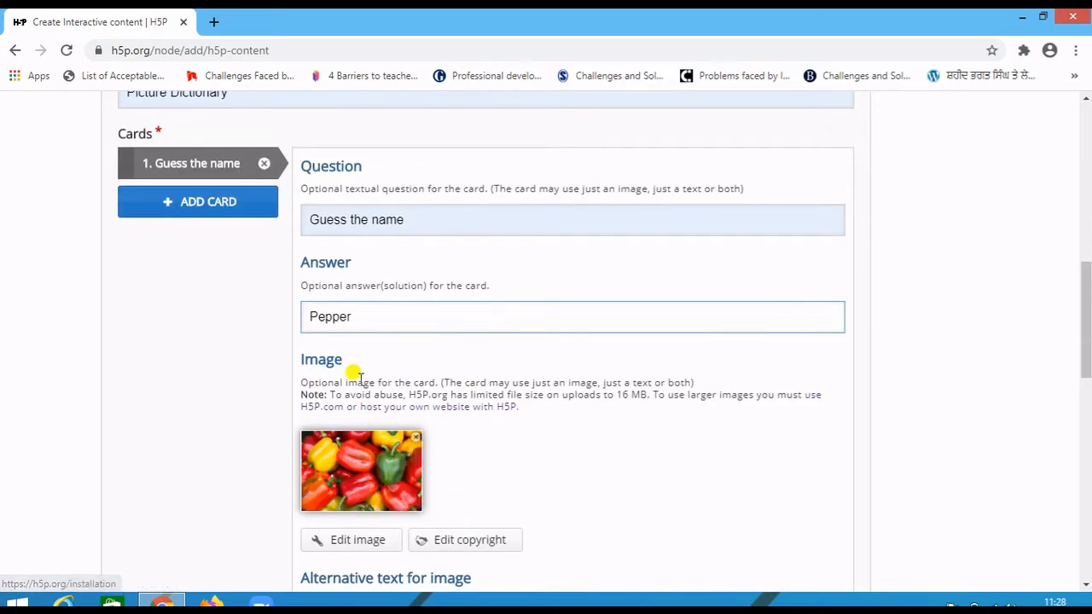
click(179, 202)
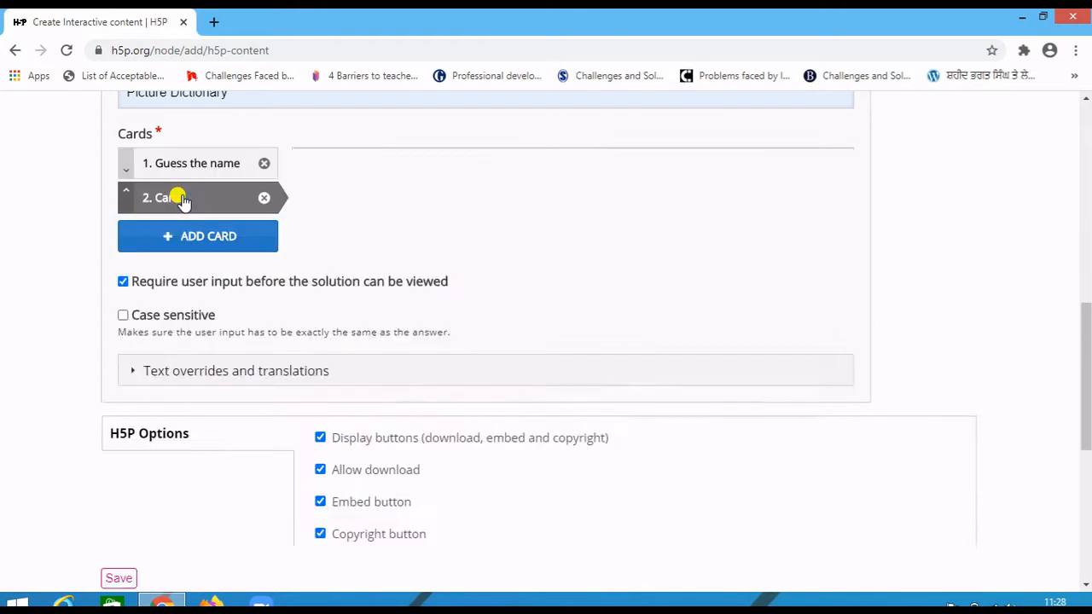
click(361, 215)
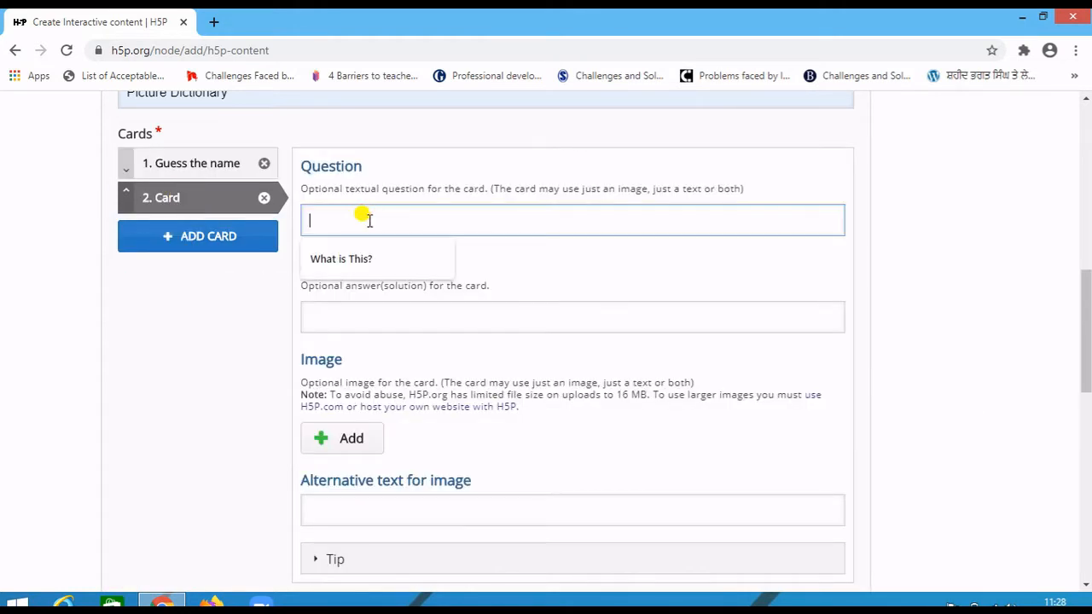
click(361, 265)
Step: Upload the avocado picture to the second card and enter "Avocado" as its answer
click(353, 316)
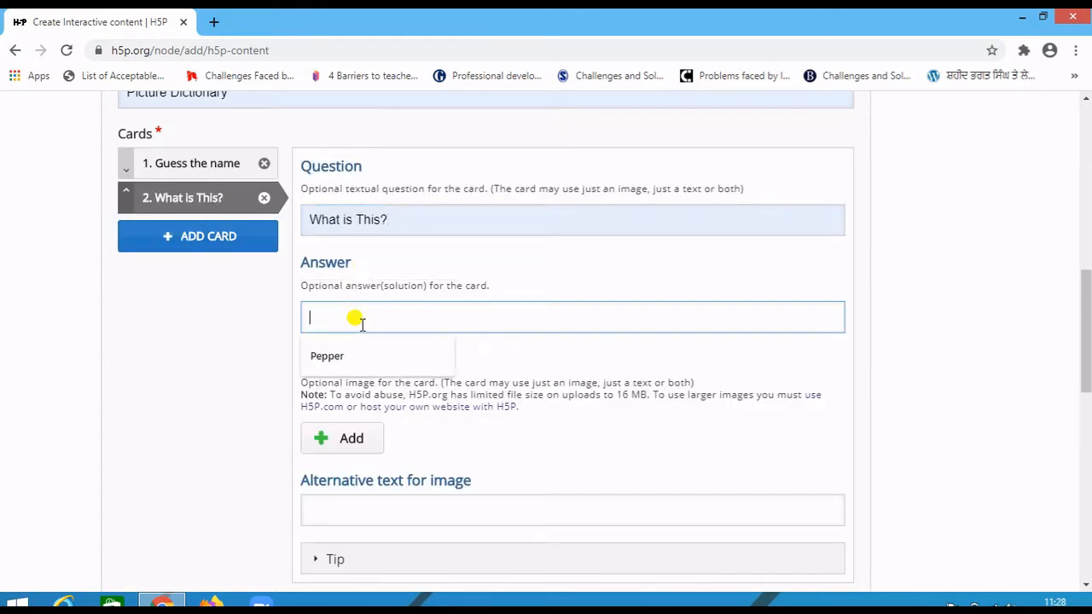
click(345, 442)
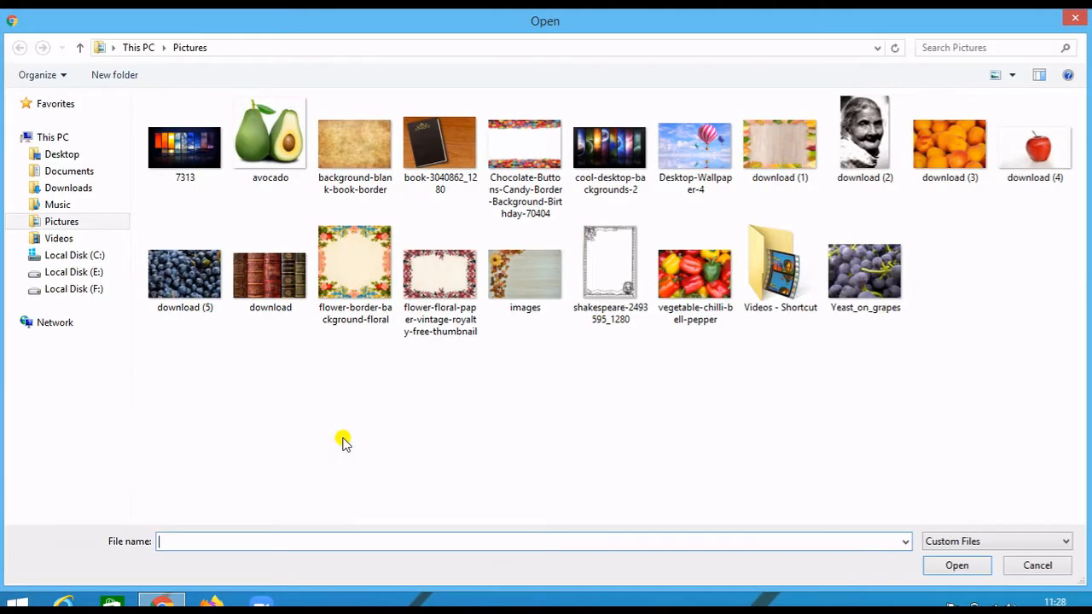
click(269, 141)
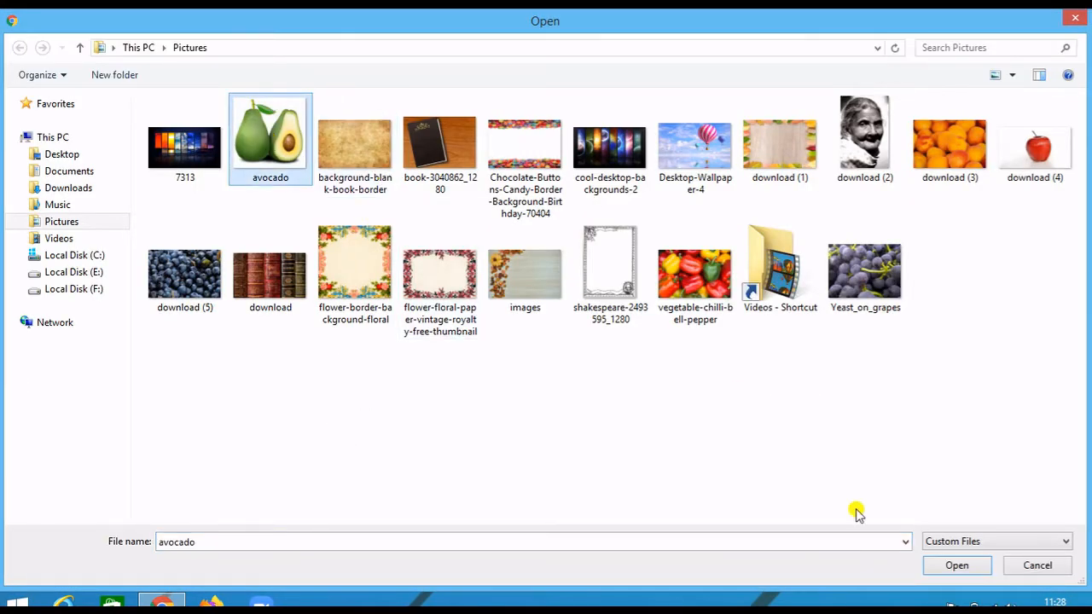
click(938, 566)
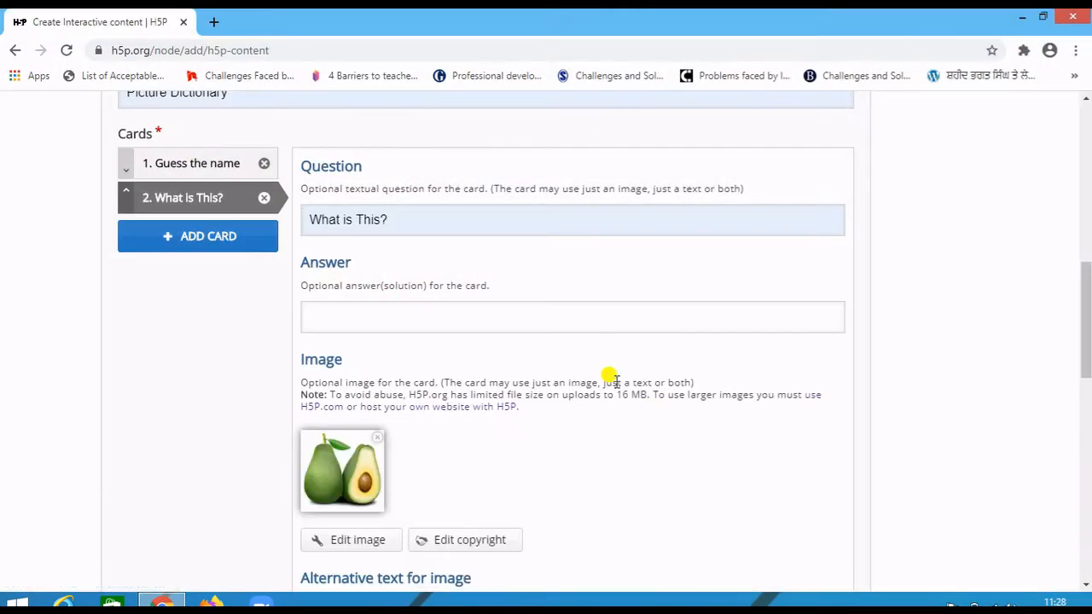
click(353, 326)
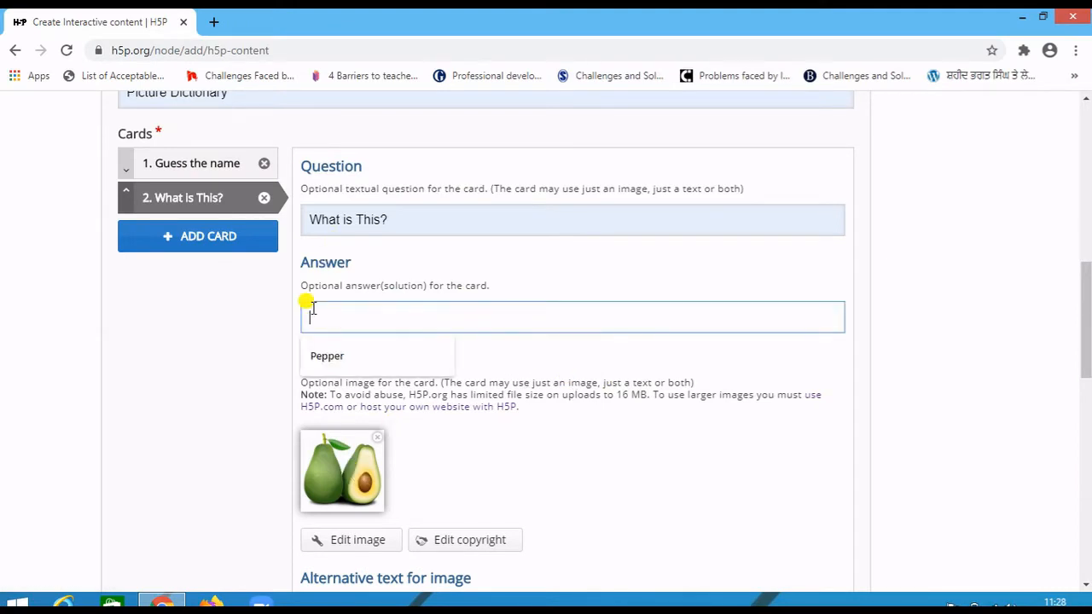
text(Avocado)
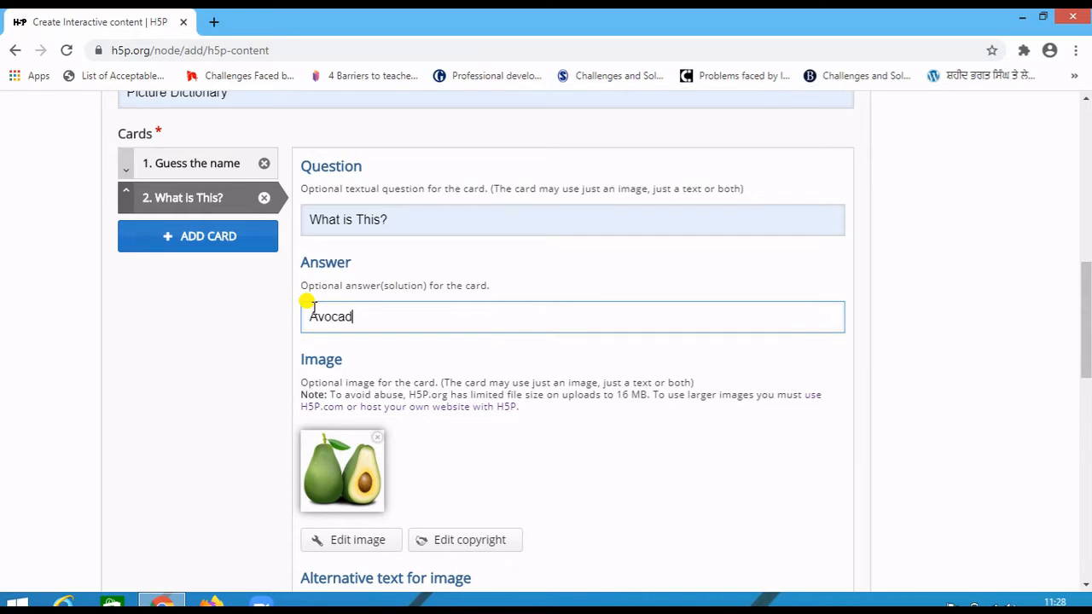
Step: Add a third card with the saved entry "Name This" as its question
click(249, 243)
click(366, 220)
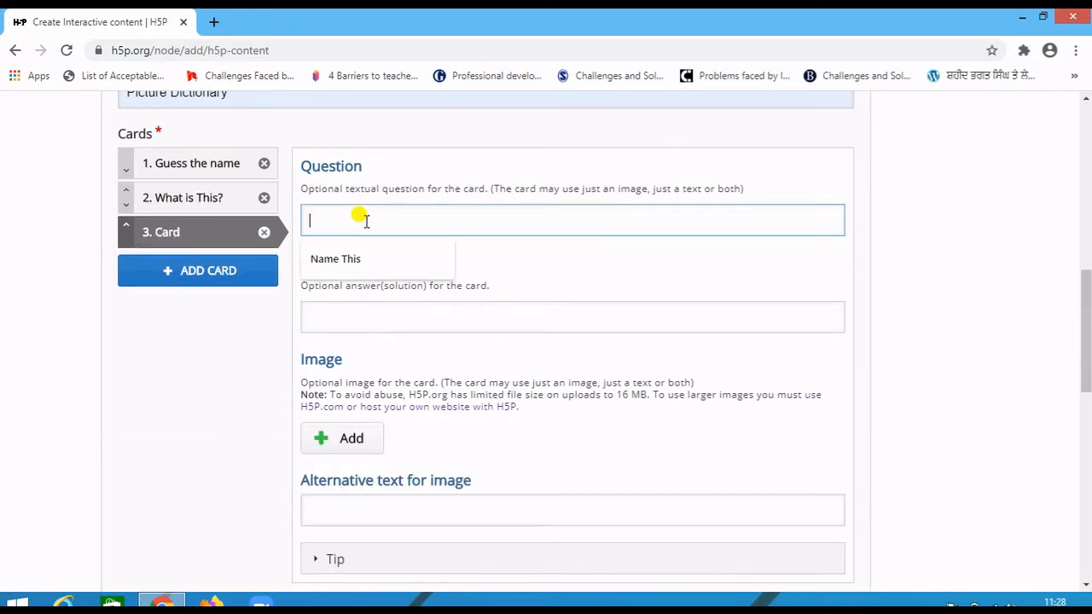
click(373, 267)
Step: Upload the picture Yeast_on_grapes to the third card and set its answer to the saved entry "Grapes"
click(365, 315)
click(352, 435)
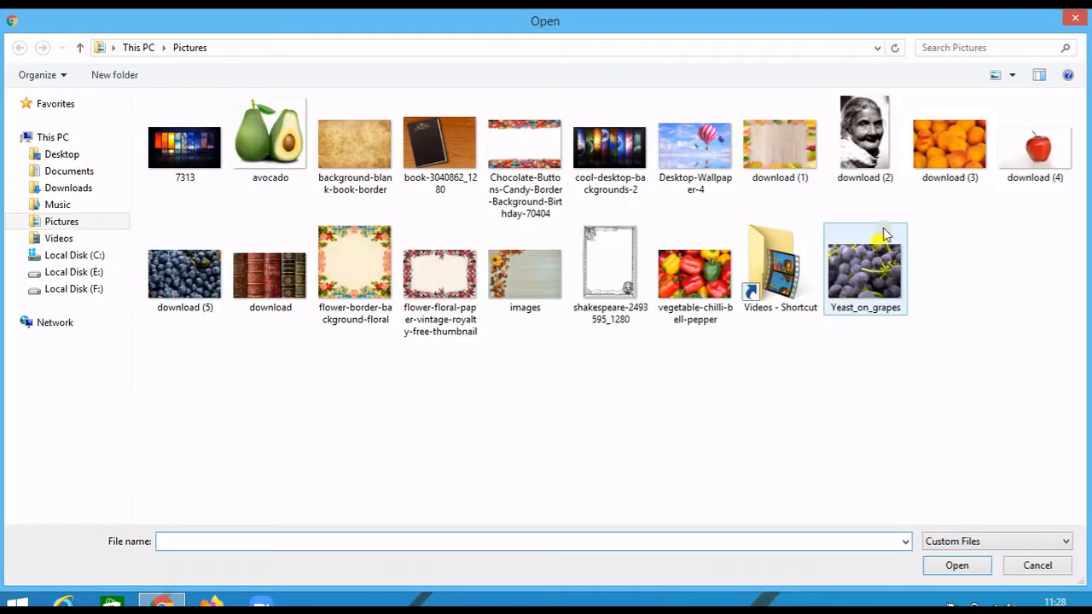
click(883, 269)
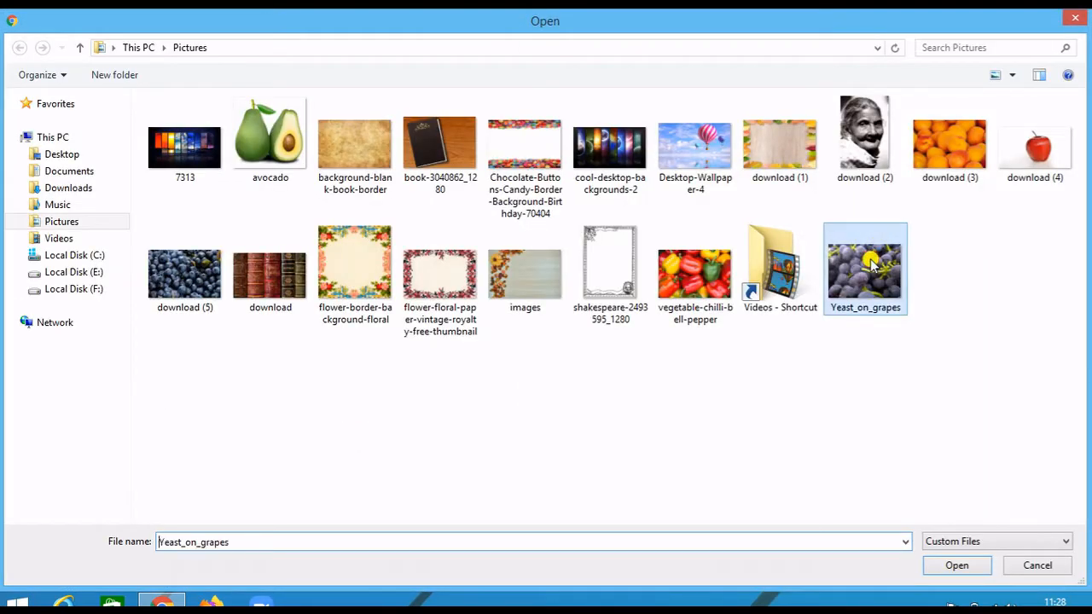
click(953, 567)
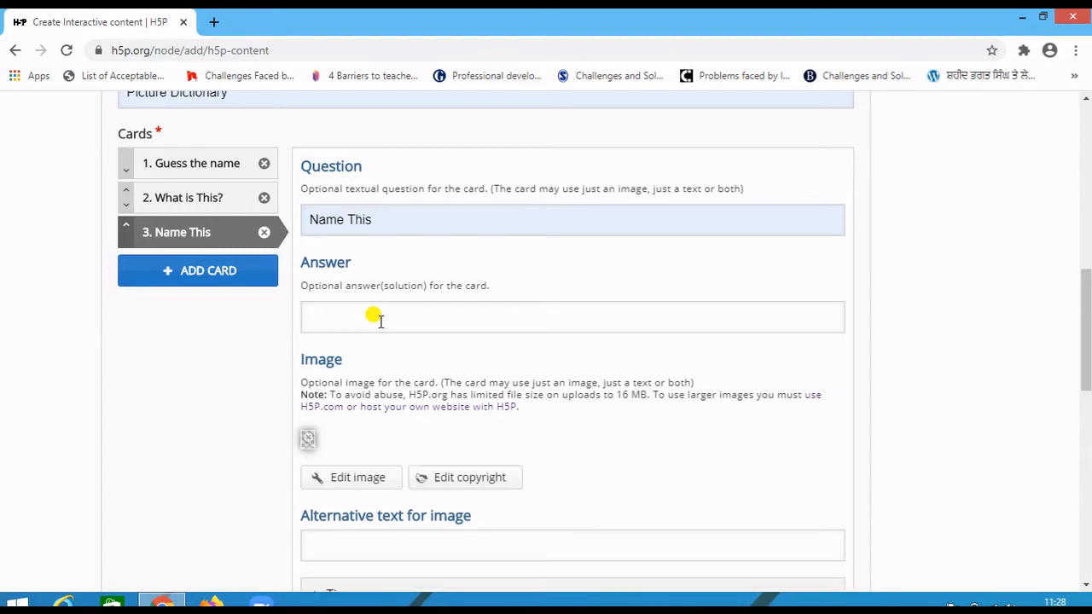
click(376, 319)
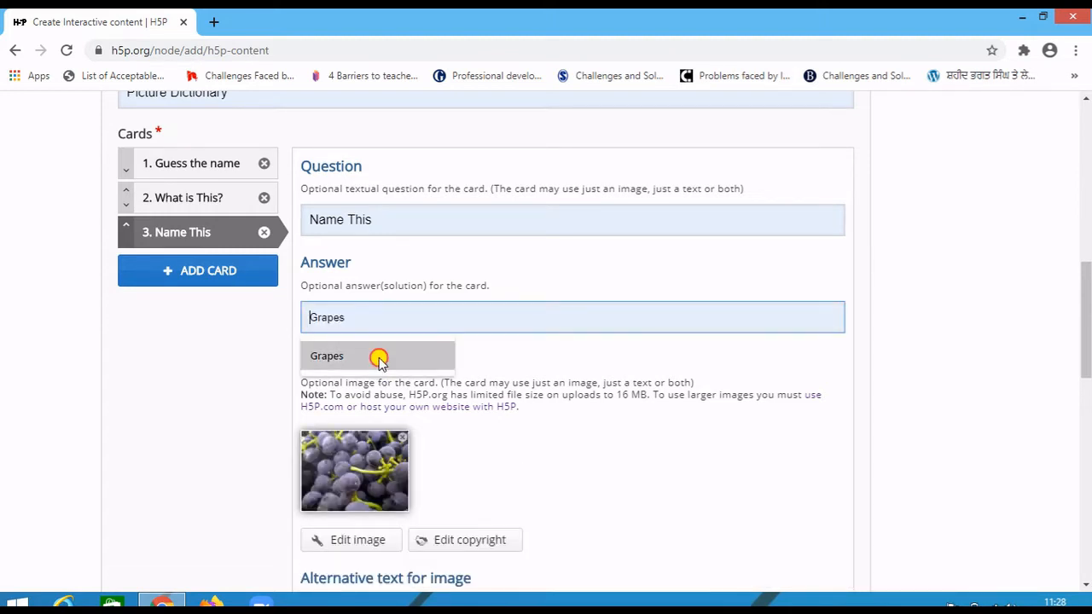
click(378, 358)
Step: Add a fourth card with the question "Write its Name", starting with a capital W
scroll(380, 362, down, 1)
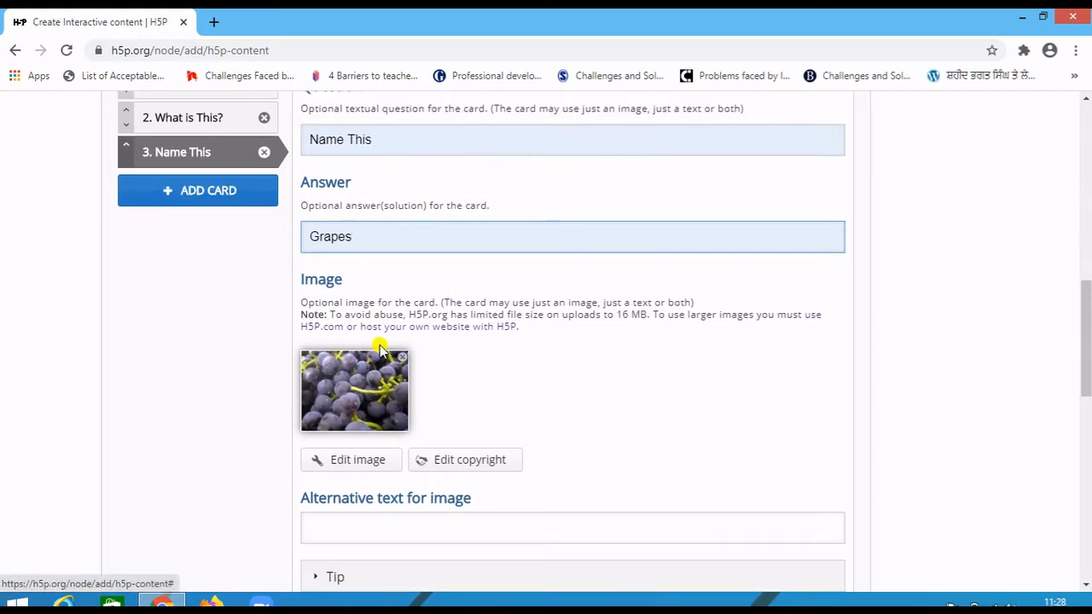
scroll(380, 349, up, 1)
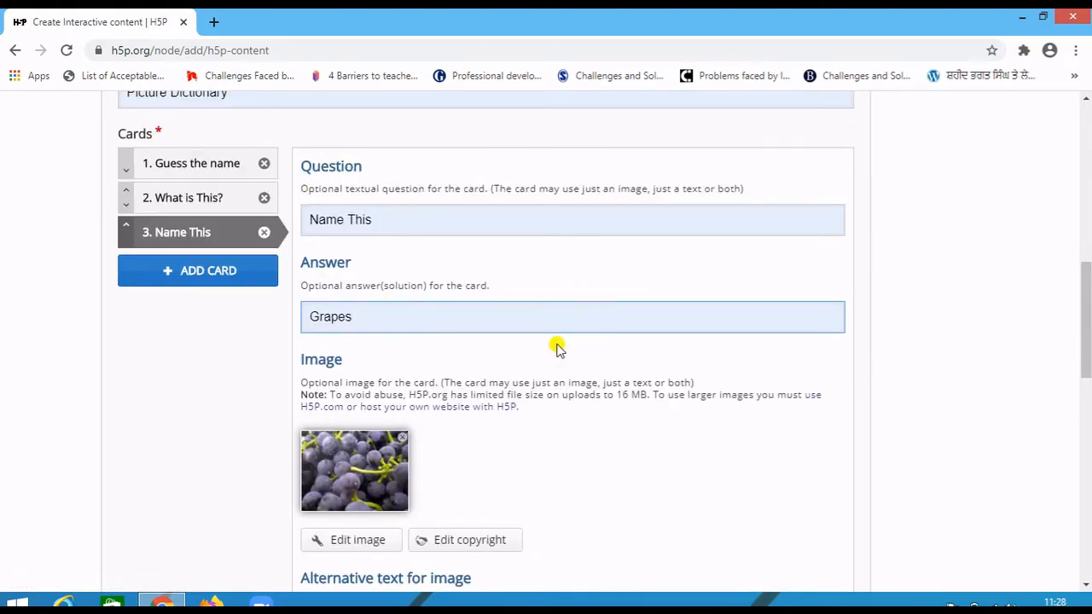
scroll(558, 346, up, 3)
scroll(558, 347, down, 4)
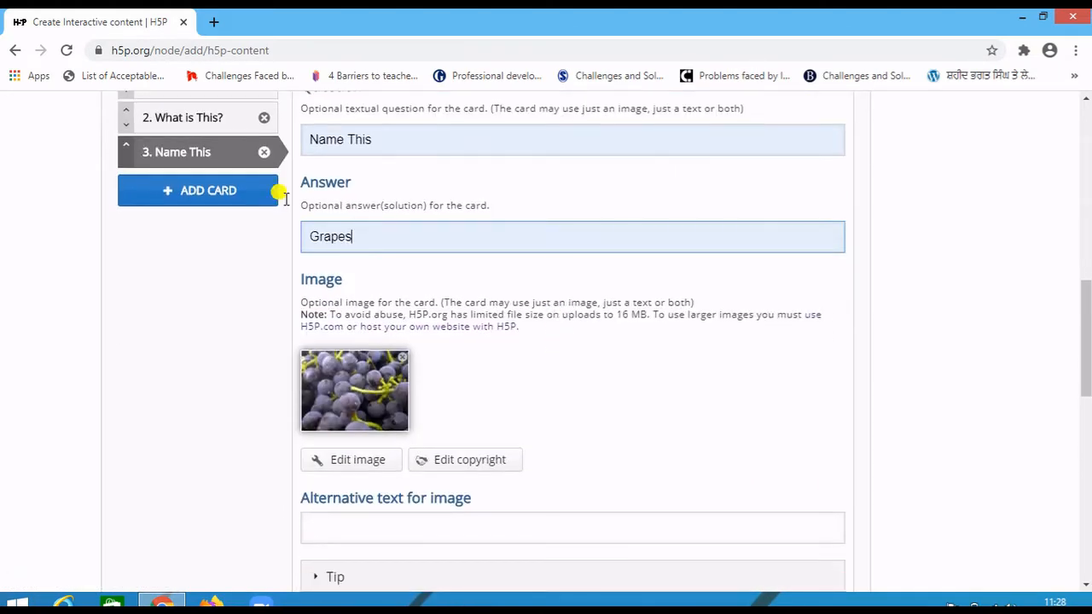
click(196, 196)
click(319, 161)
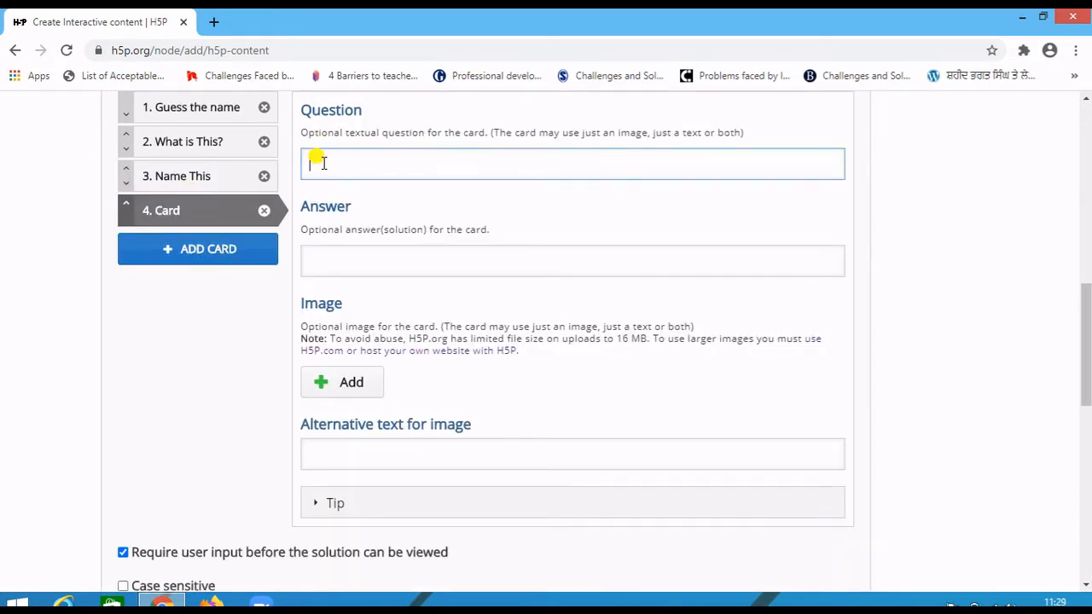
scroll(329, 171, up, 1)
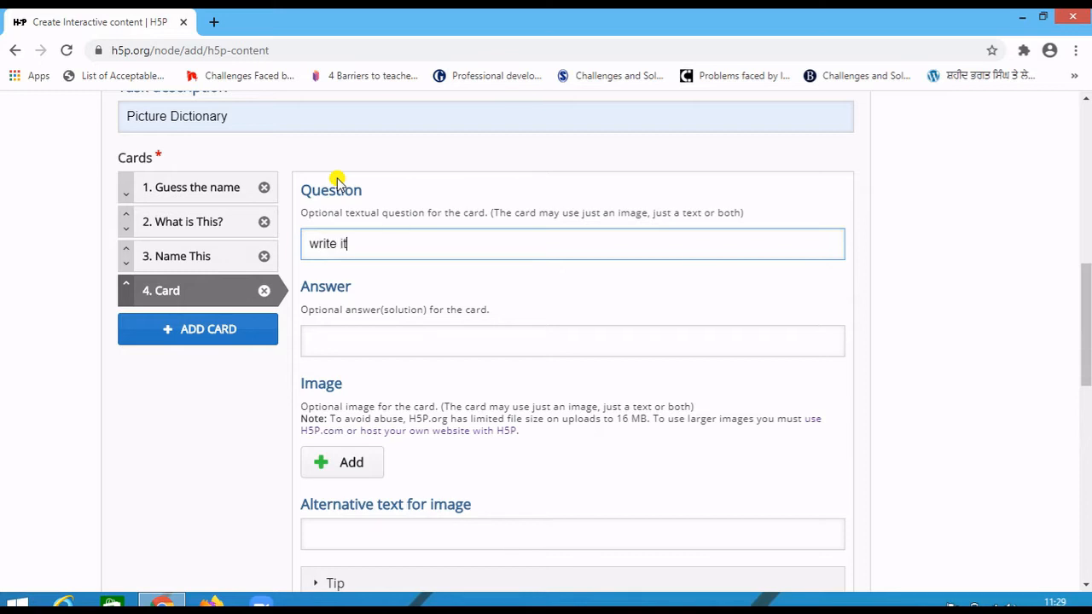
text(write its Name)
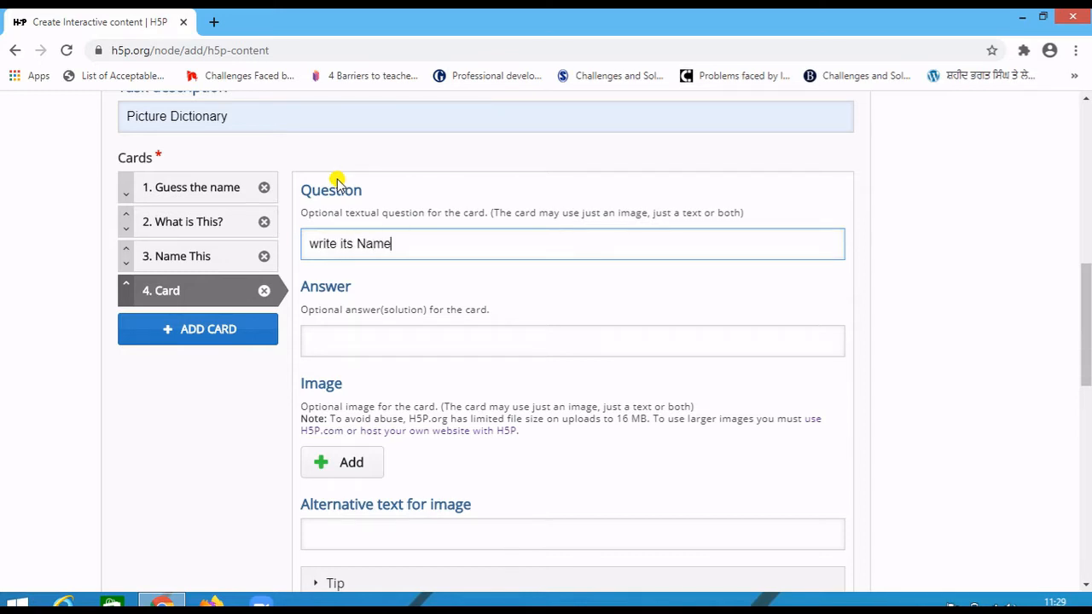
click(319, 244)
key(BackSpace)
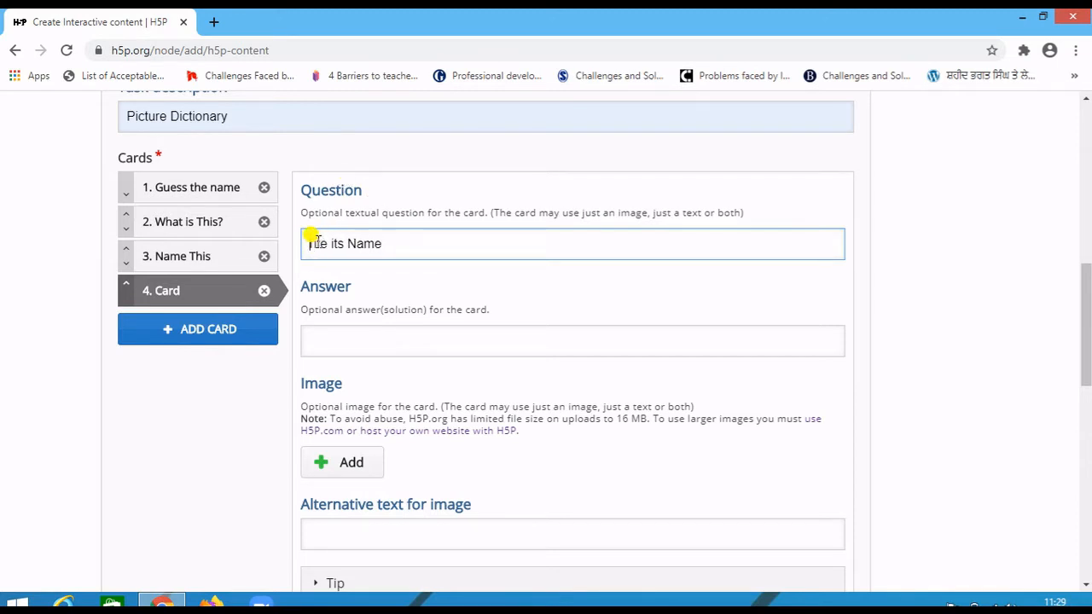
text(W)
Step: Upload the picture "download (3)" of the orange fruits to the fourth card
click(345, 469)
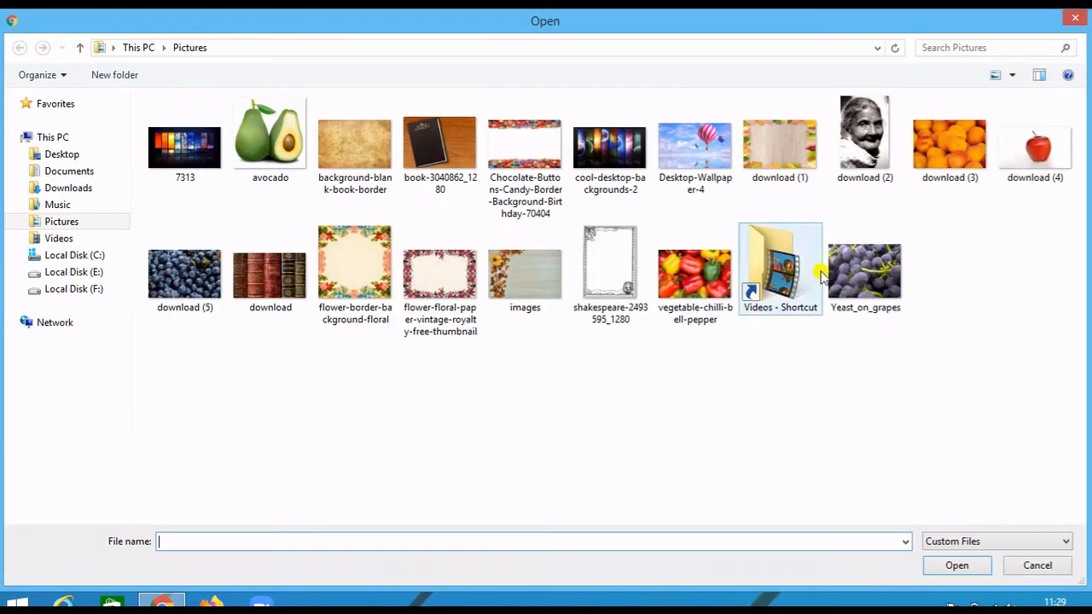
click(948, 156)
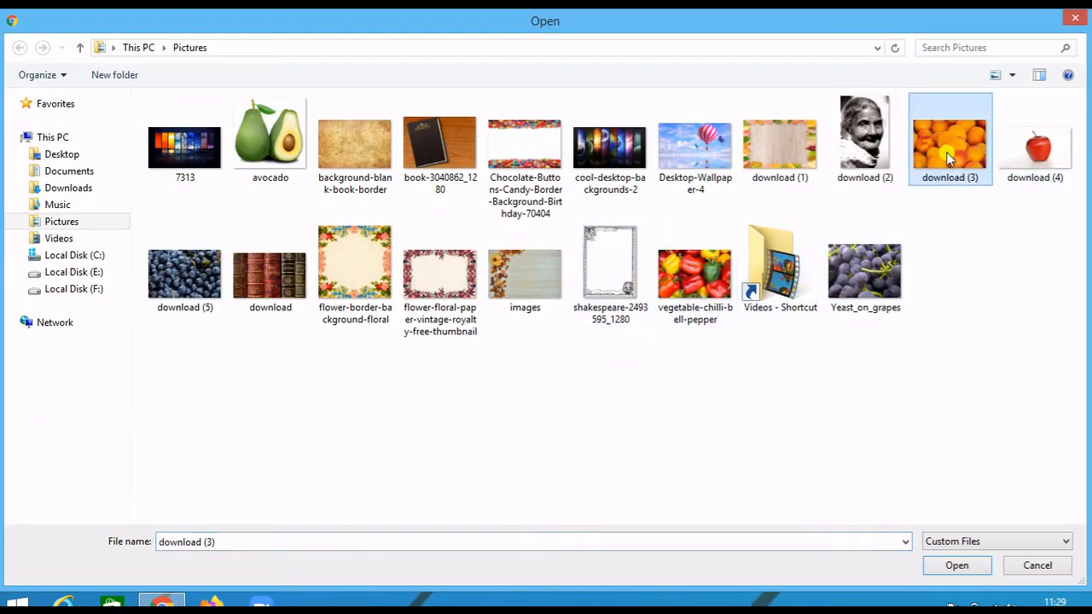
click(947, 571)
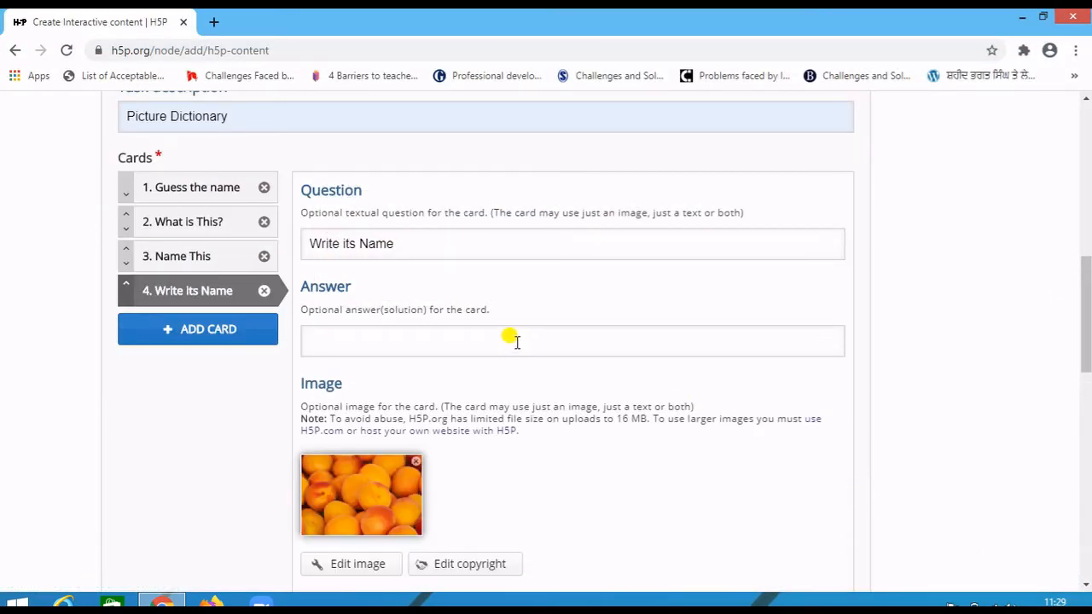
Step: Set the fourth card's answer to "Apricot"
click(350, 336)
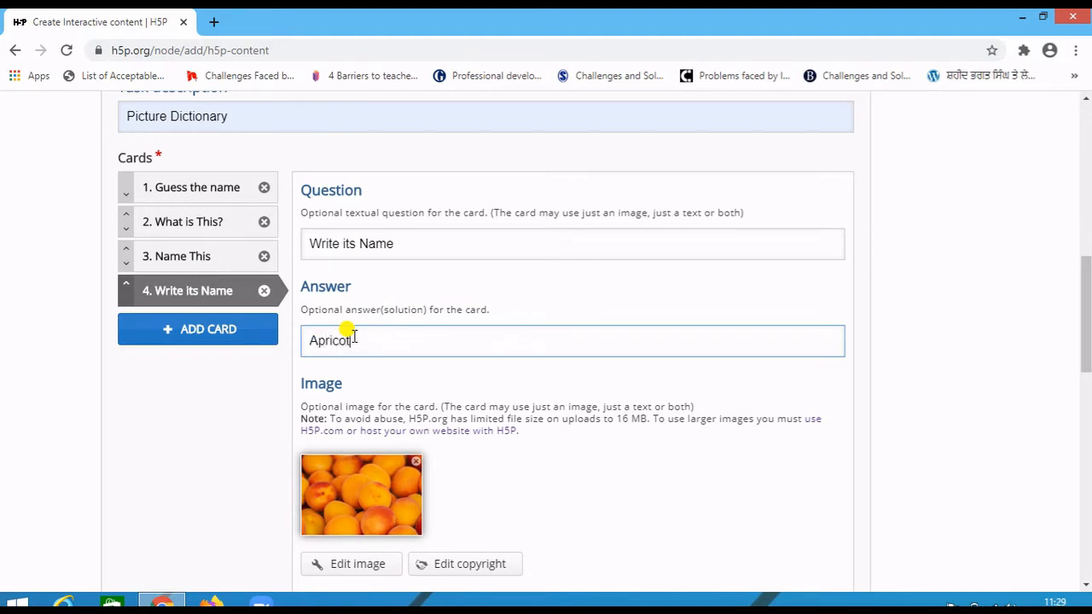
scroll(419, 342, down, 2)
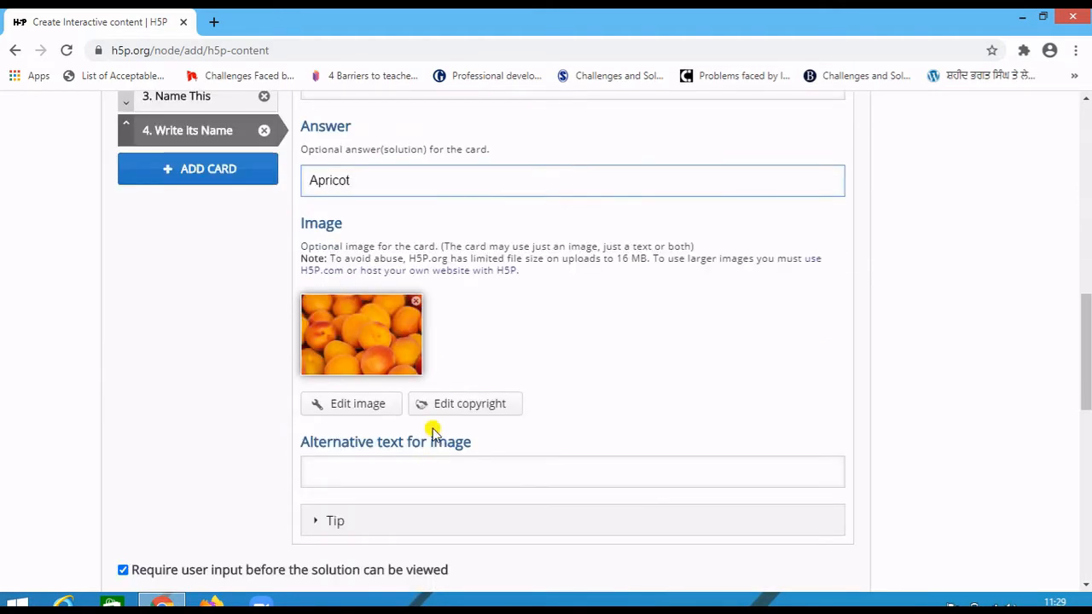
scroll(434, 426, up, 2)
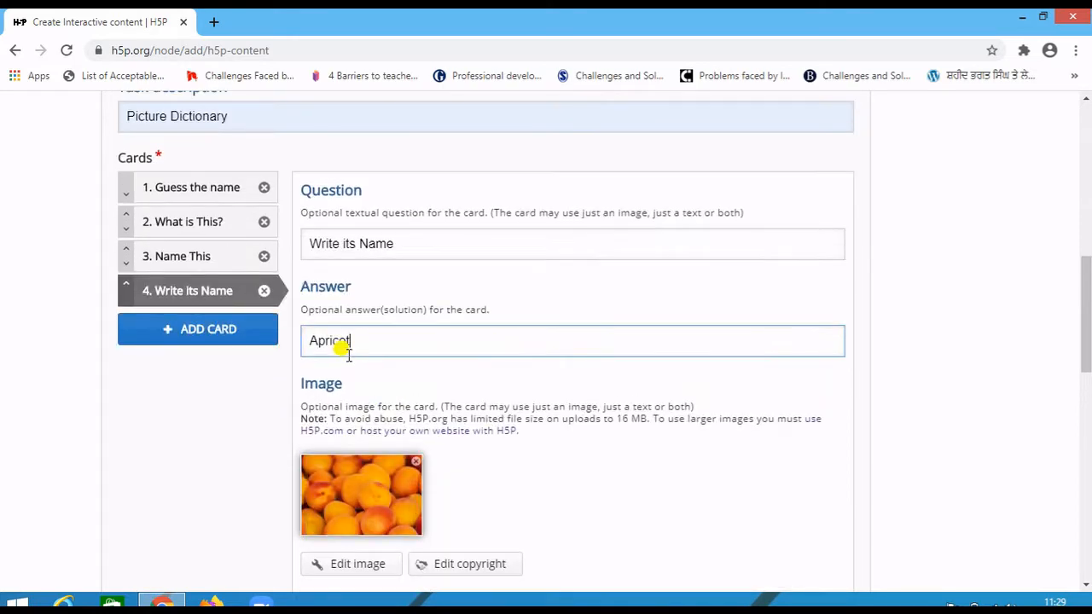
Step: Add a fifth card with the question "Name this", starting with a capital N
click(190, 330)
click(341, 239)
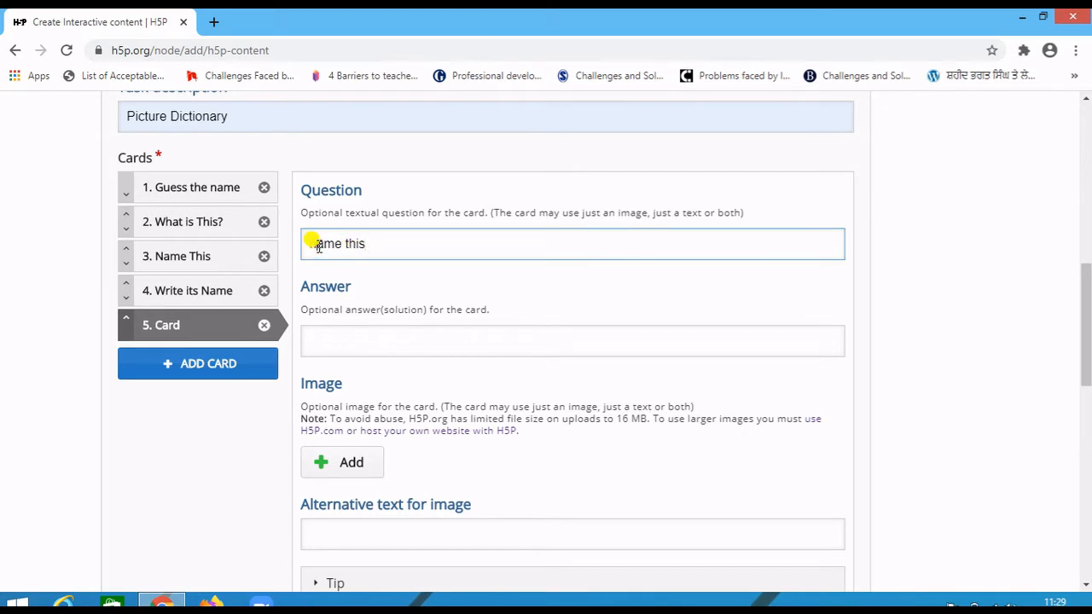
key(BackSpace)
text(N)
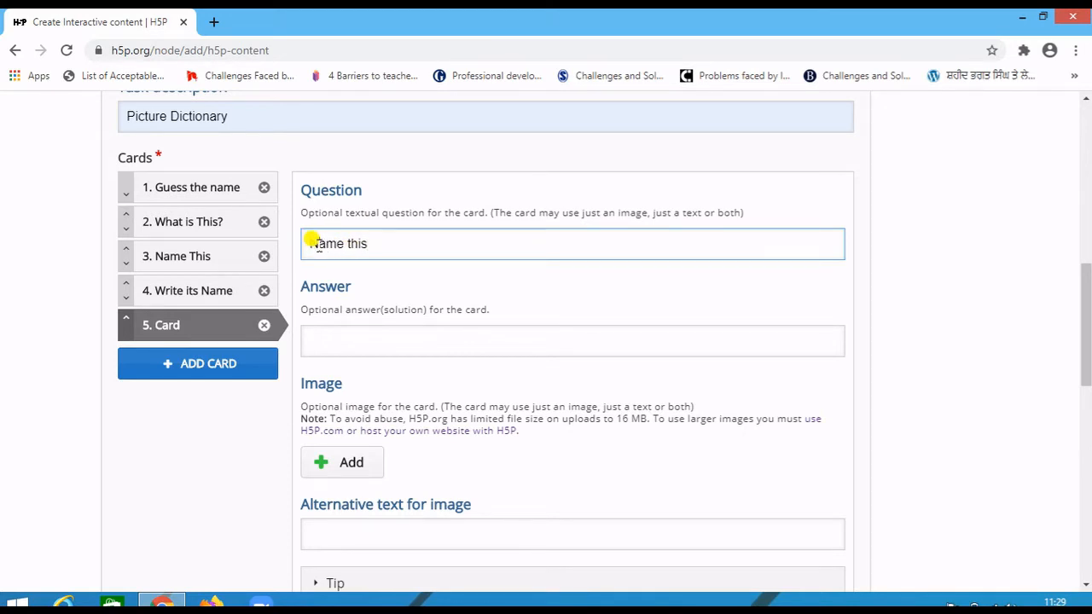
Step: Upload the picture "download (5)" of the dark blue berries to the fifth card and set its answer to "Blueberry"
click(372, 342)
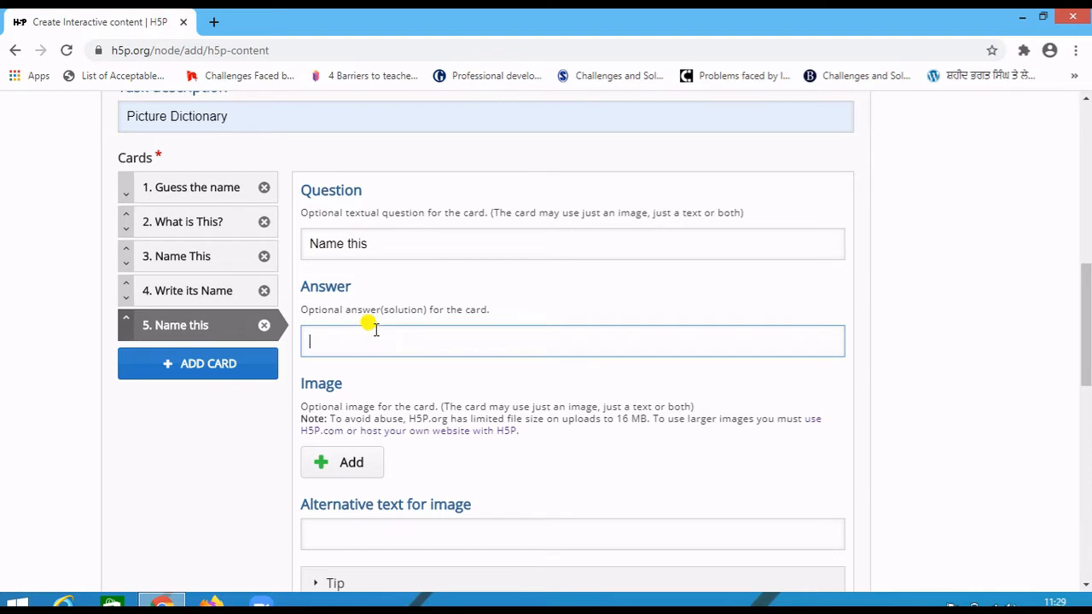
click(343, 471)
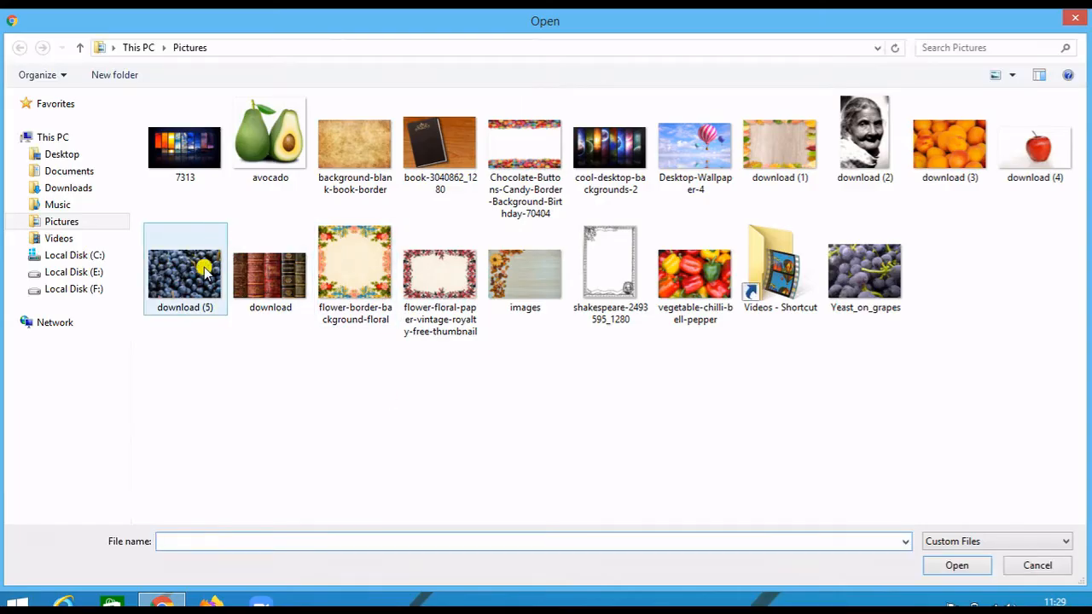
click(205, 269)
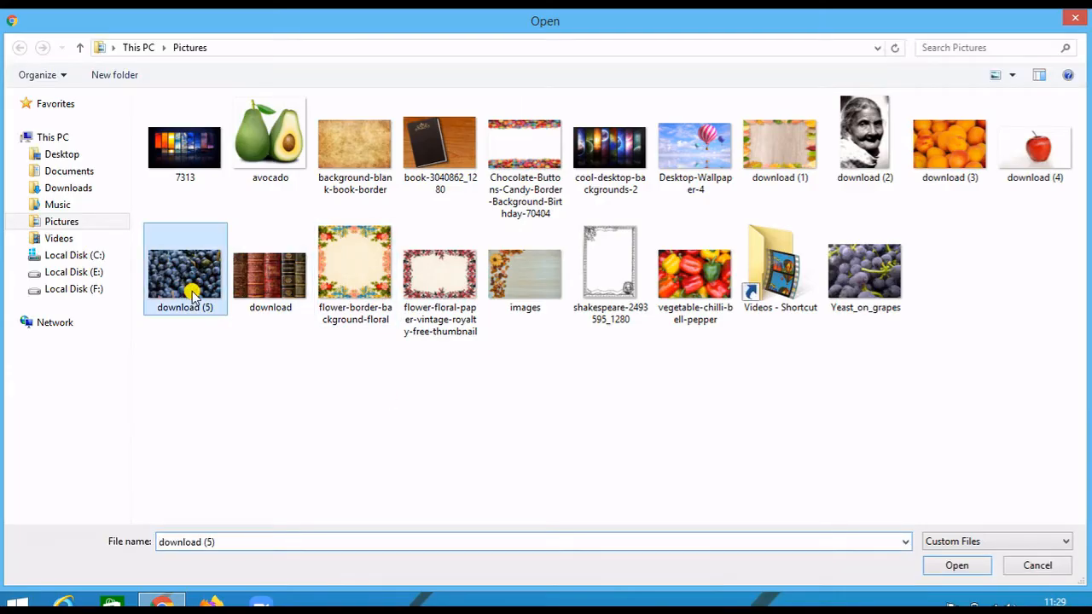
click(955, 566)
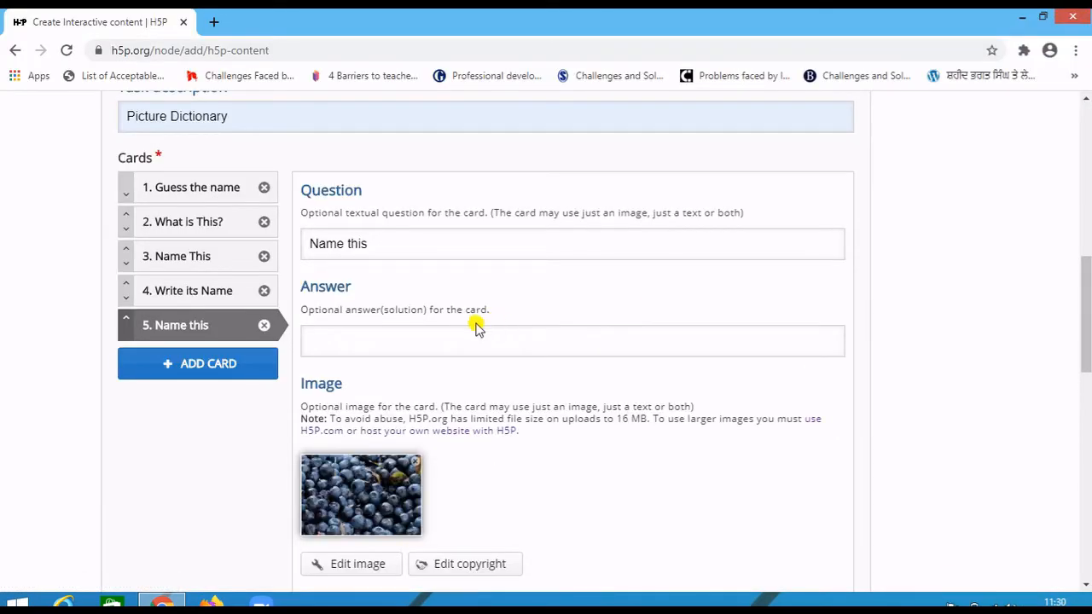
click(447, 340)
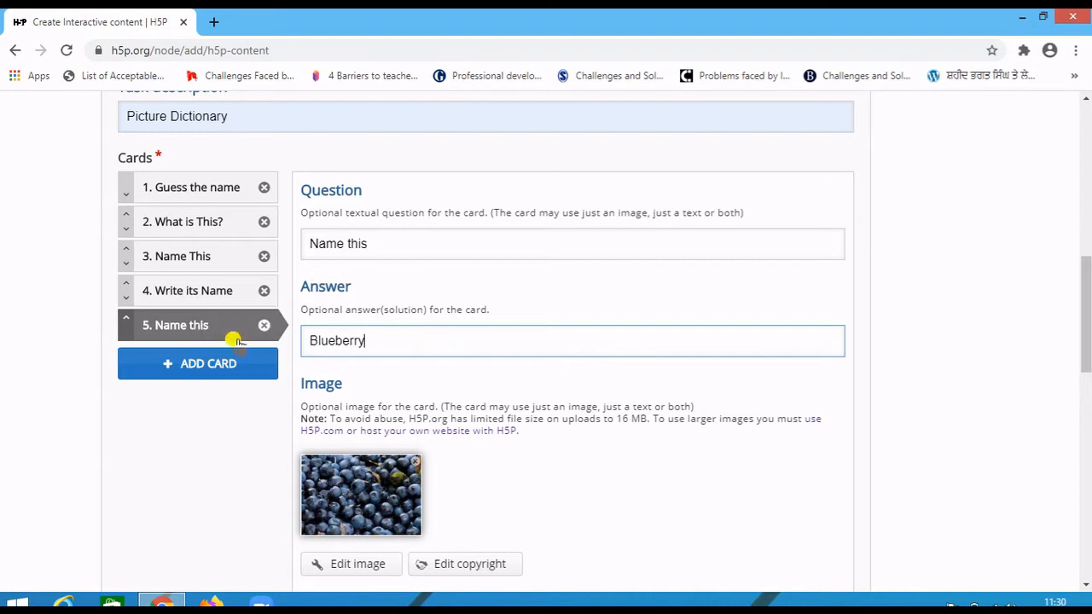
Step: Add a sixth card with the question "What is This", the apple picture "download (4)" and the answer "Apple"
click(196, 363)
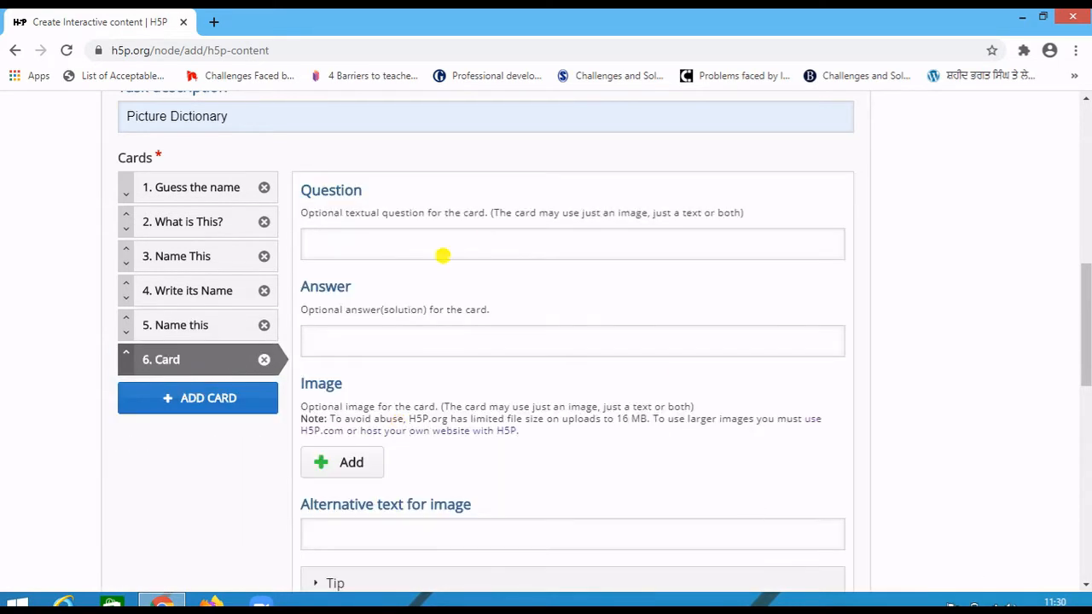
click(362, 240)
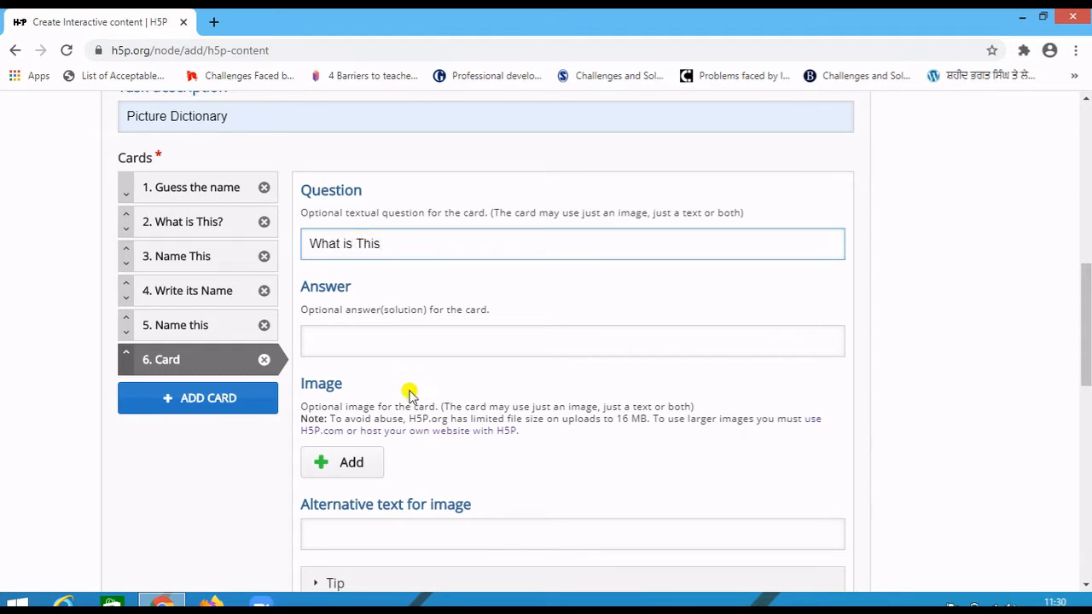
click(365, 468)
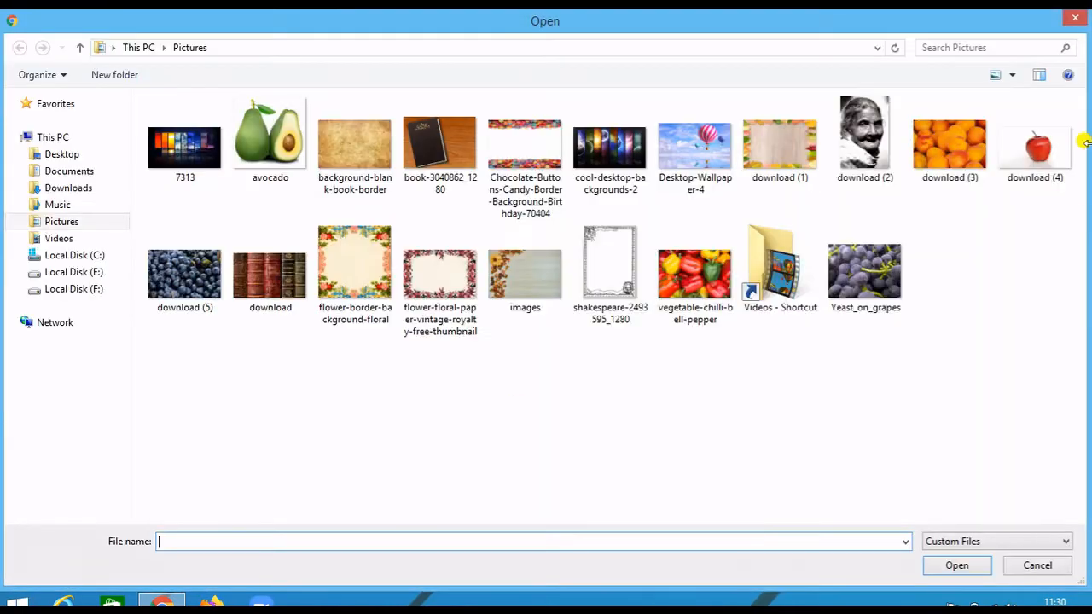
click(1038, 145)
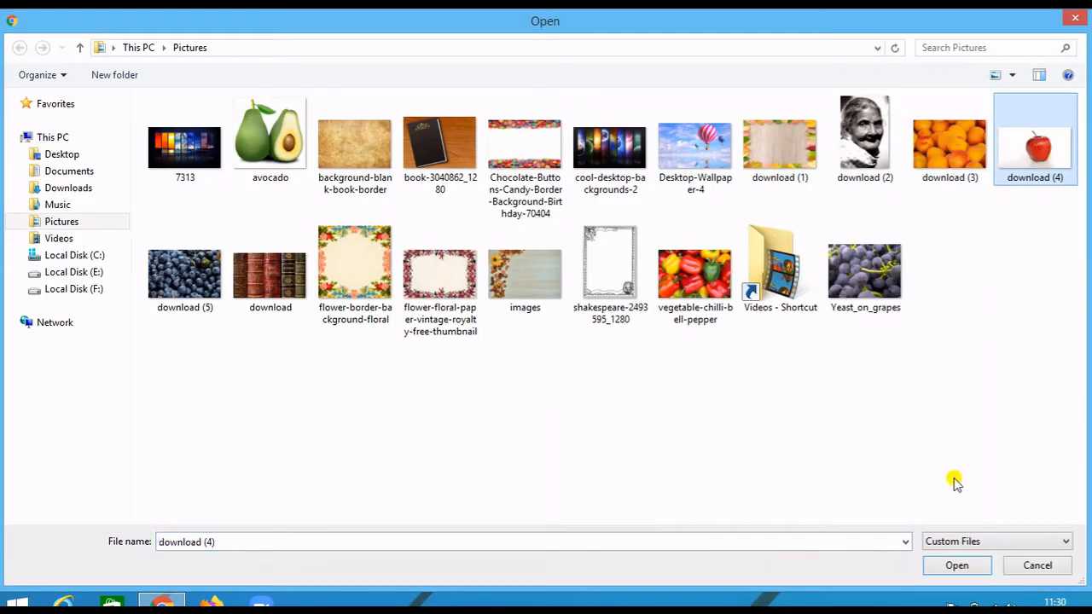
click(950, 566)
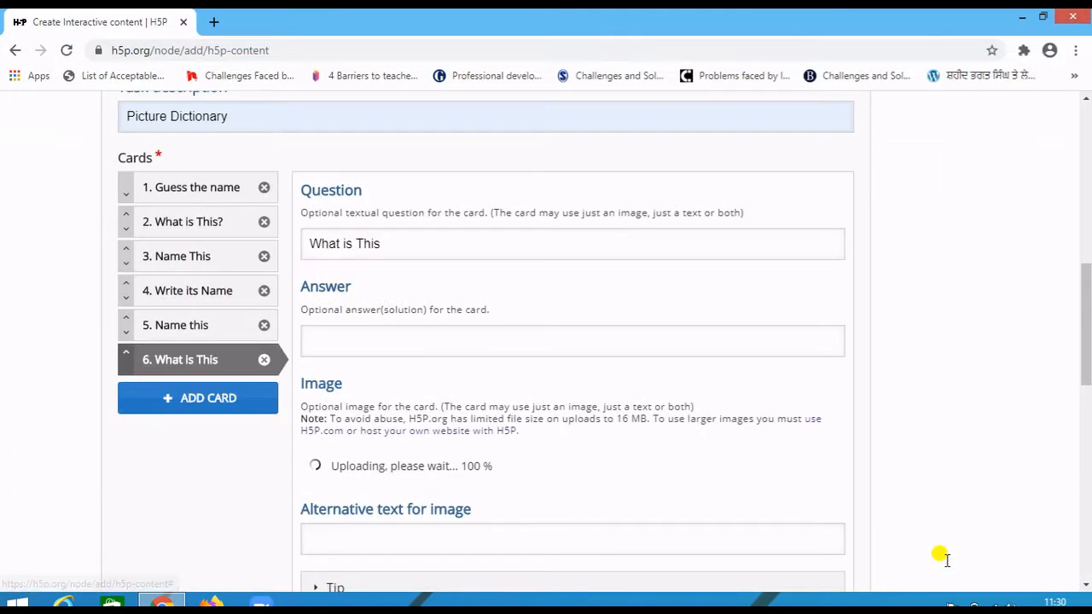
click(429, 334)
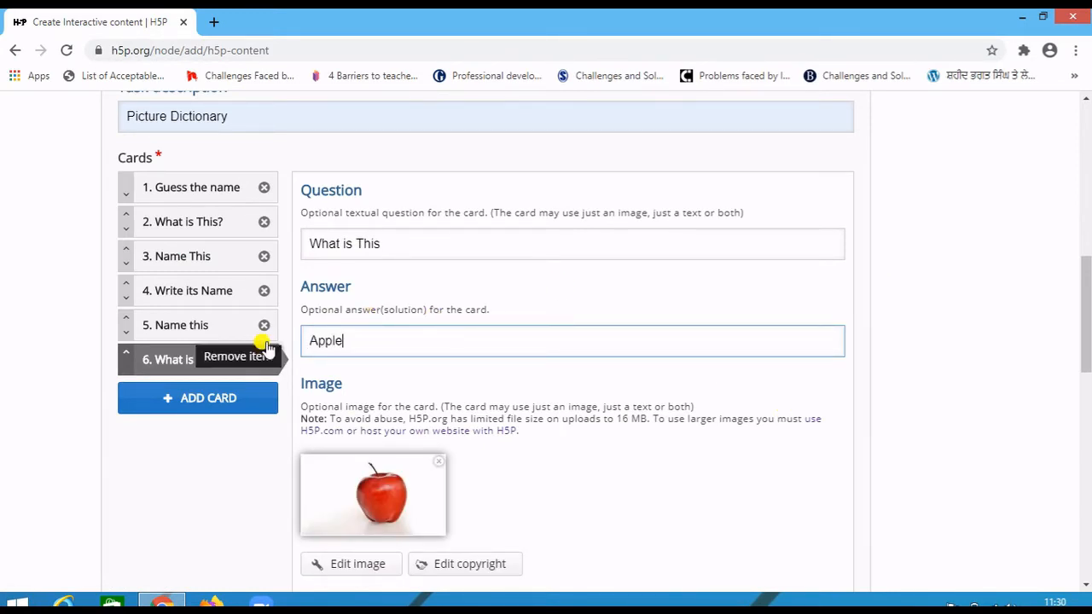
Step: Save the six-card flashcard set, leaving its behaviour settings and H5P options as they are
scroll(645, 397, down, 4)
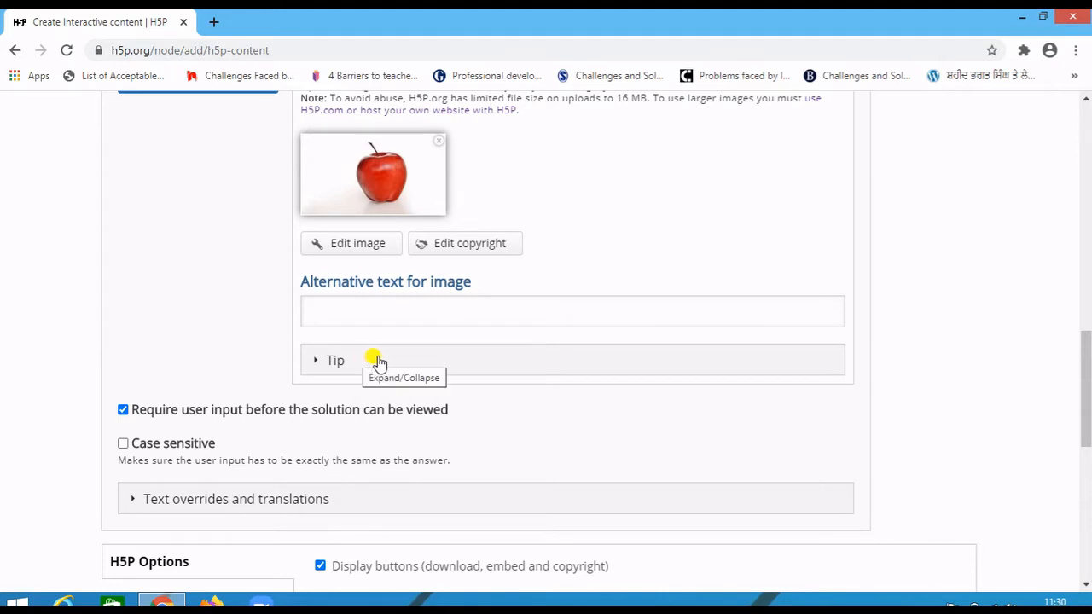
scroll(392, 361, down, 2)
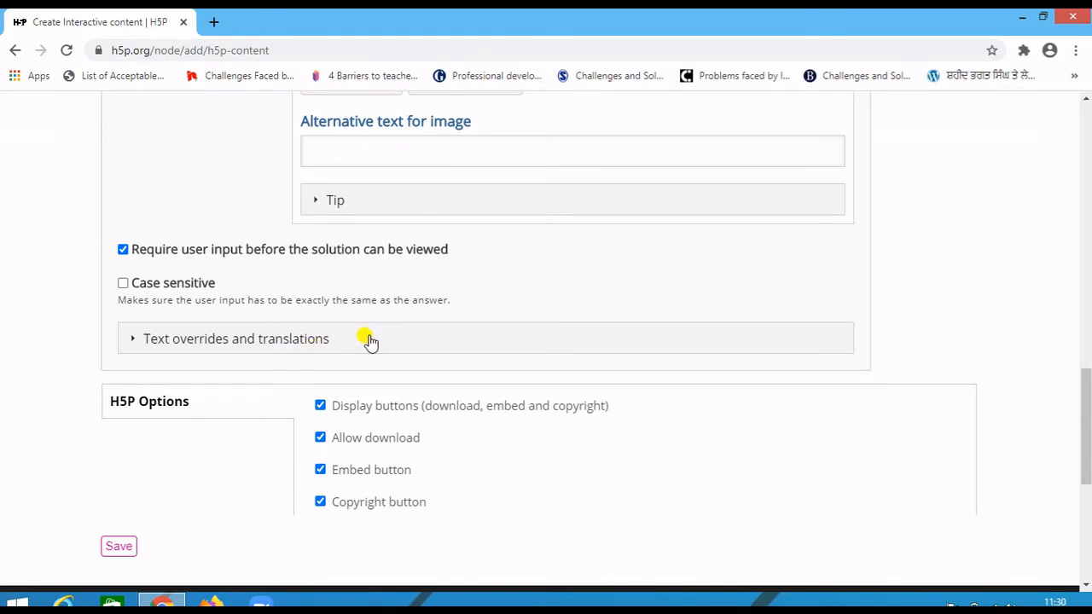
scroll(203, 458, down, 3)
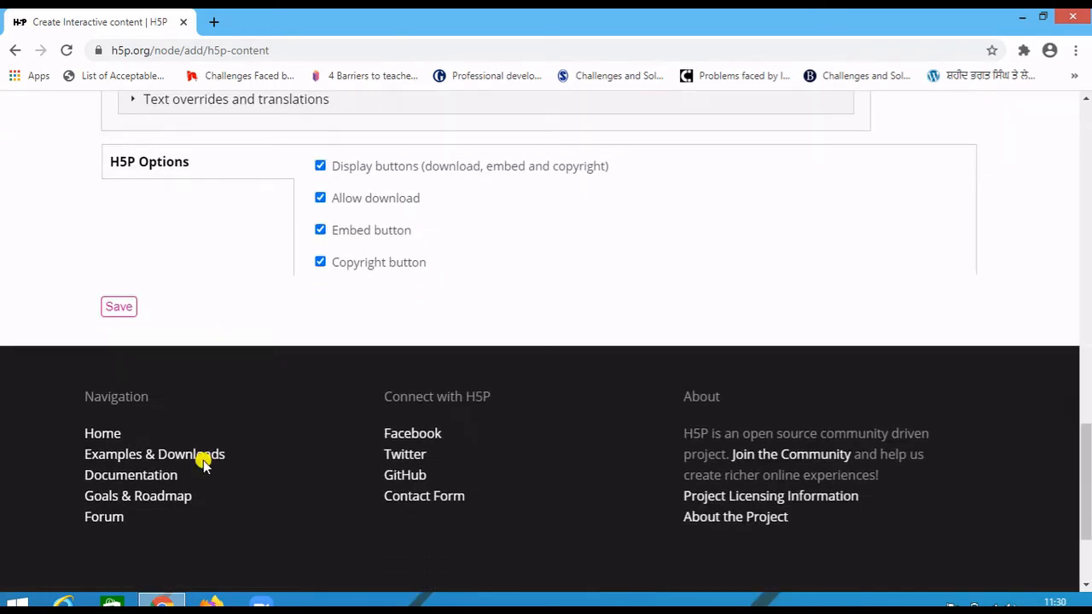
scroll(205, 455, up, 12)
scroll(212, 442, up, 2)
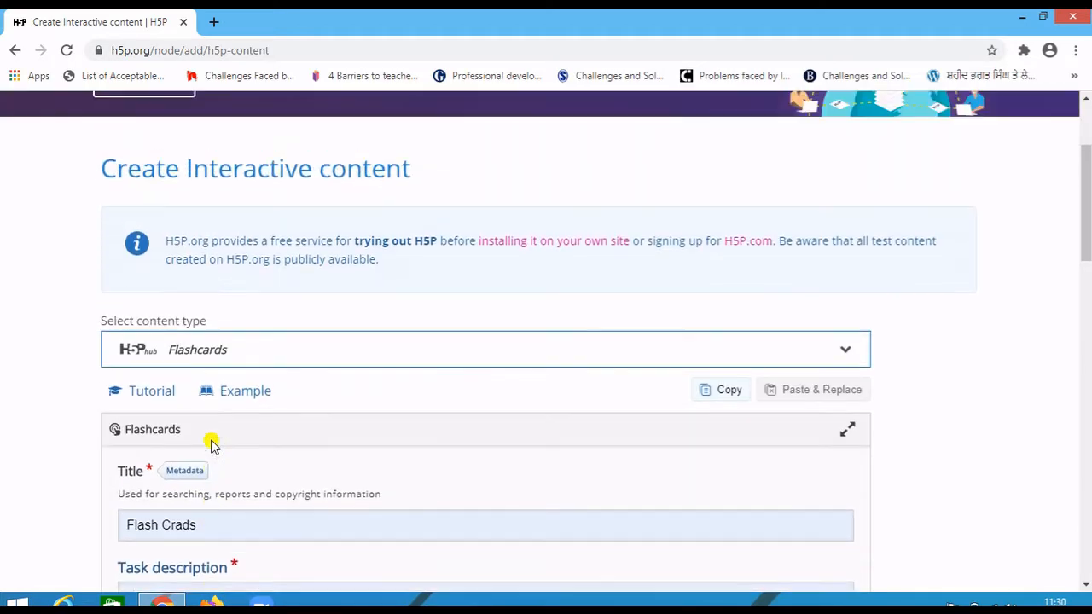
scroll(214, 441, down, 3)
scroll(213, 441, down, 15)
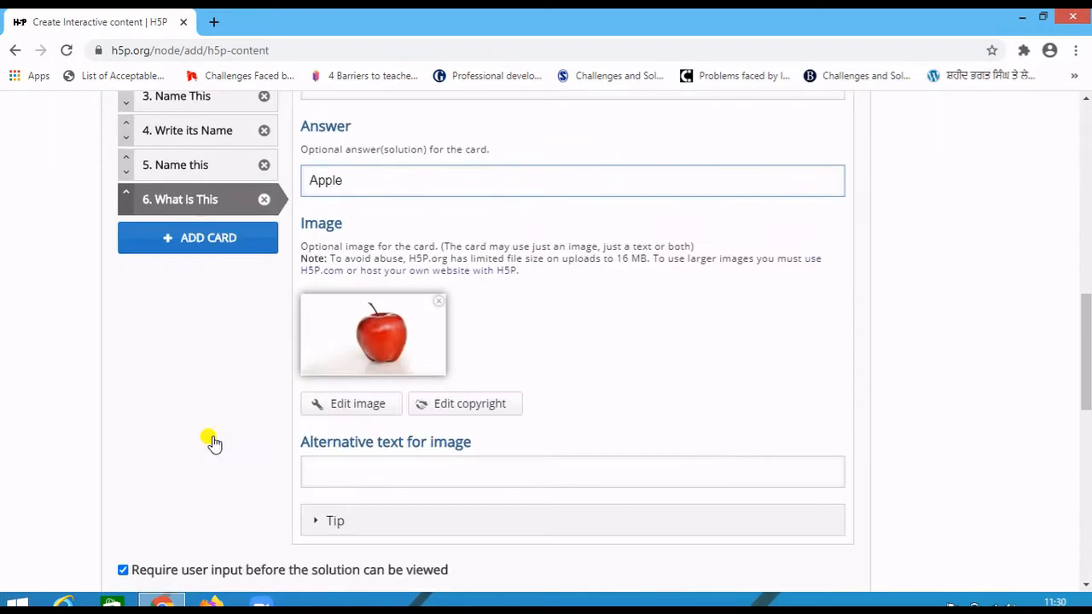
scroll(213, 441, up, 2)
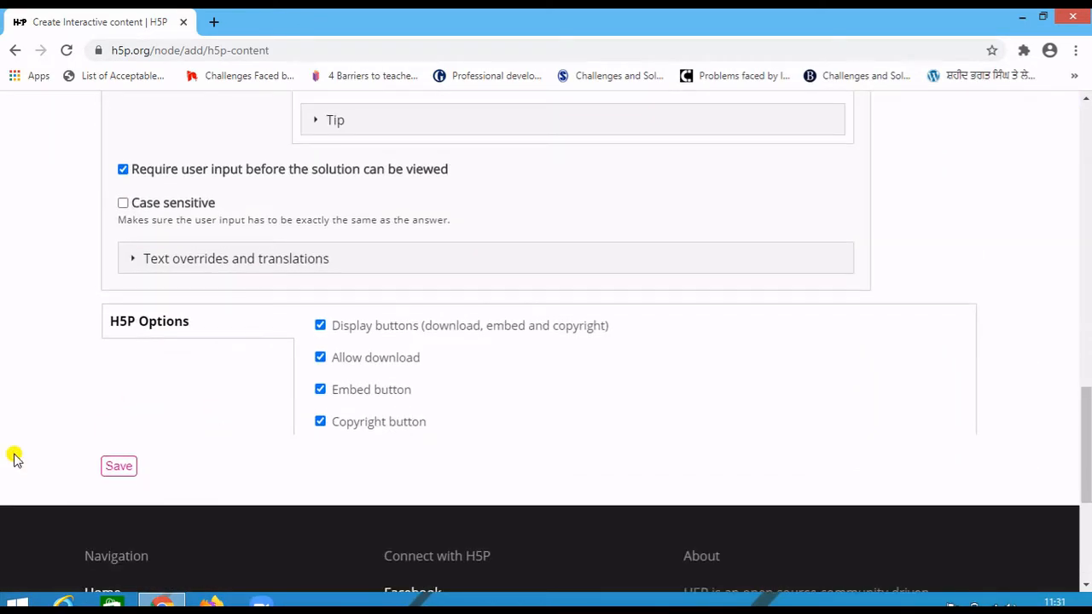
click(124, 471)
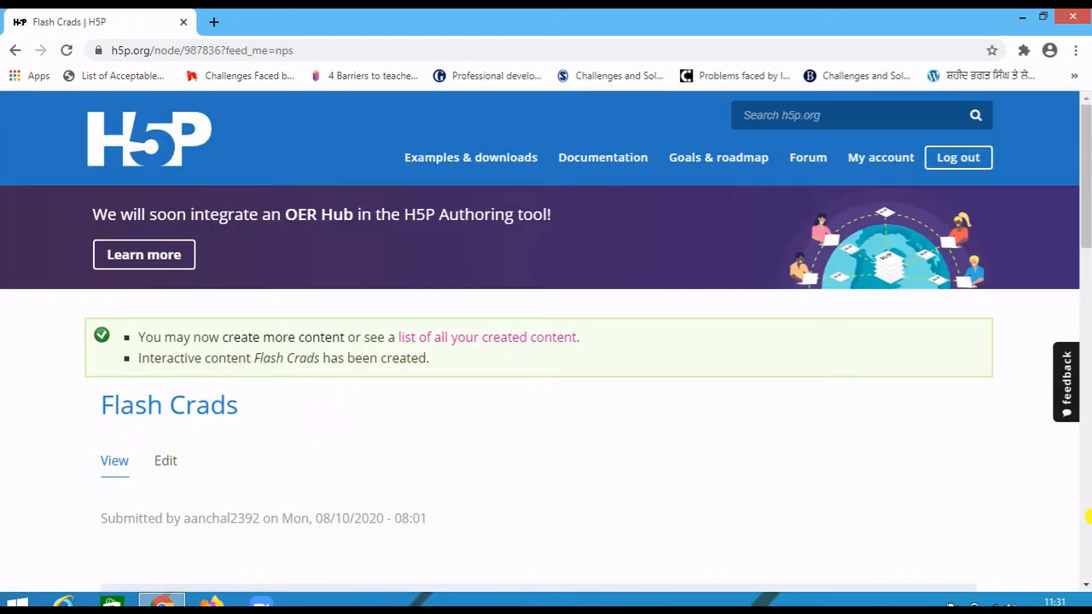
Step: Test the first card of the saved set with the answer "Capcicum", check it and advance to the second card
drag(1084, 195, 1078, 361)
click(465, 530)
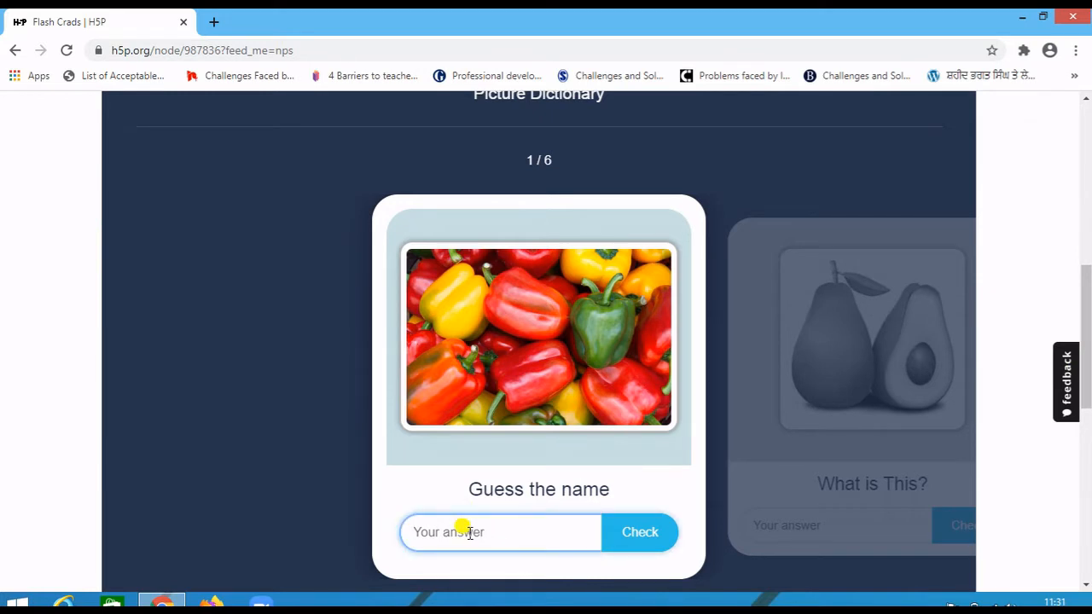
text(Capcicum)
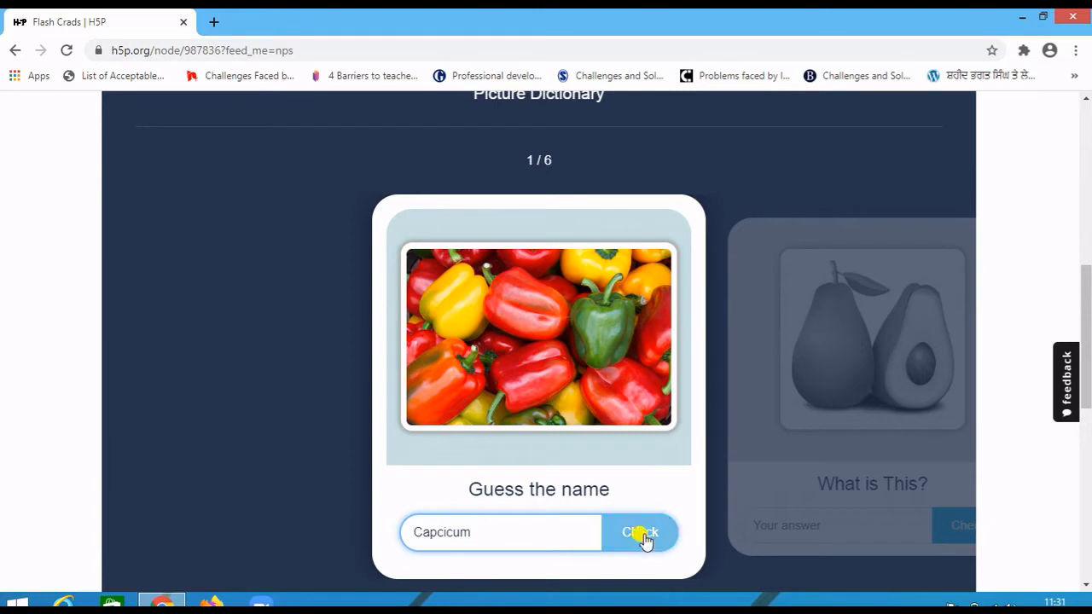
click(642, 537)
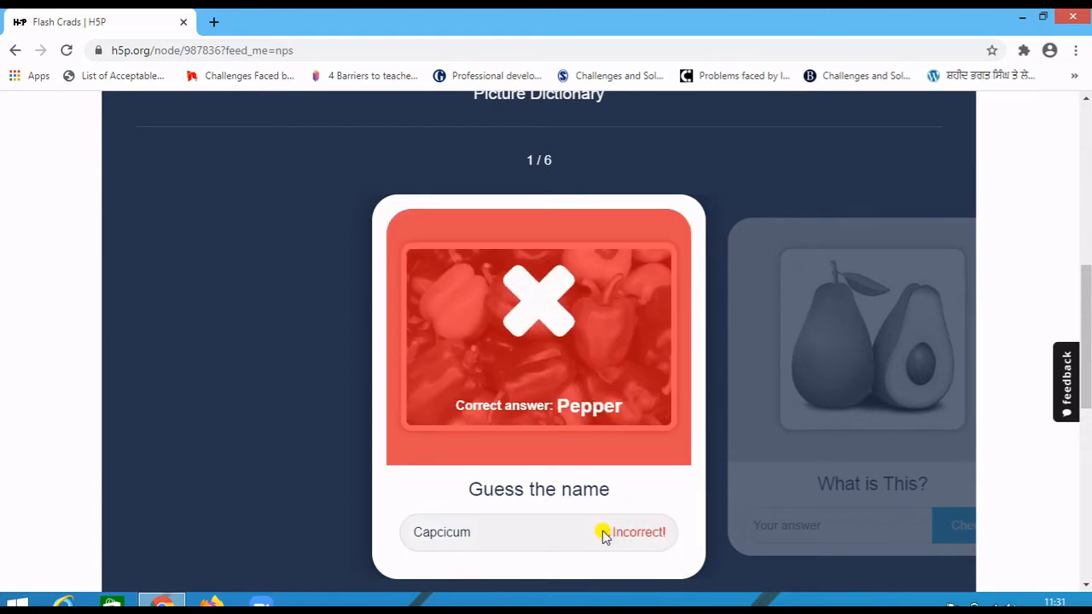
click(679, 371)
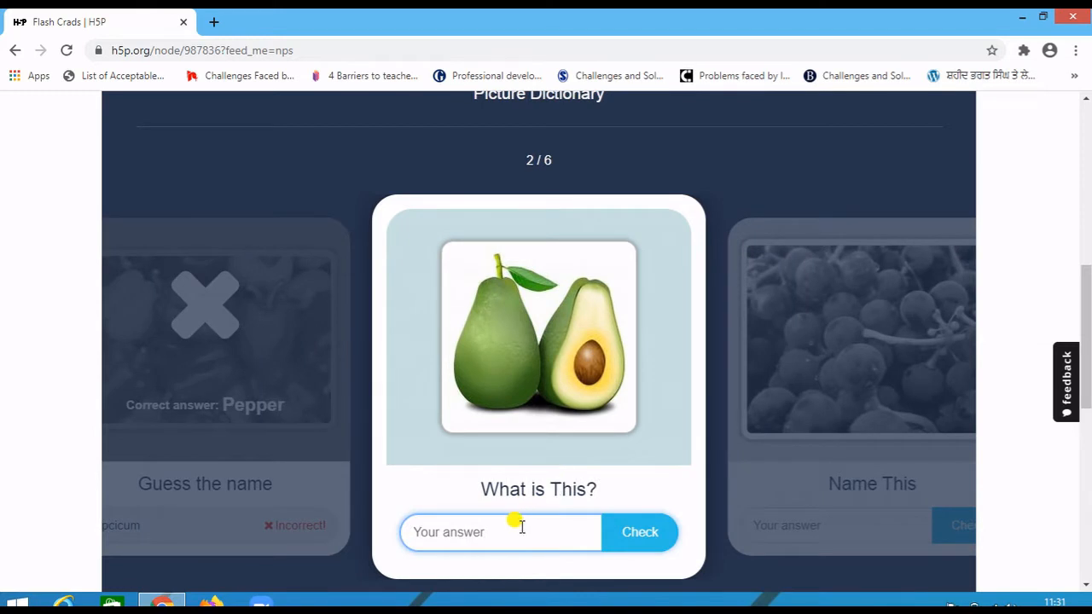
Step: Answer the avocado, grapes and orange-fruit cards with "Avocado", "Grapes" and "Apricot", checking each answer
text(Avocado)
click(638, 529)
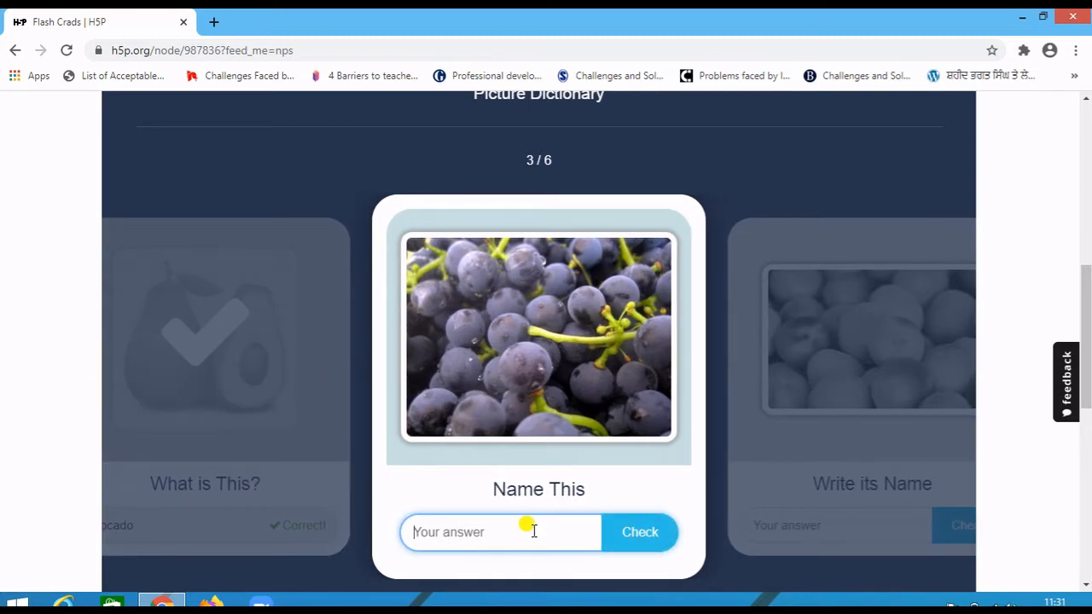
text(Grapes)
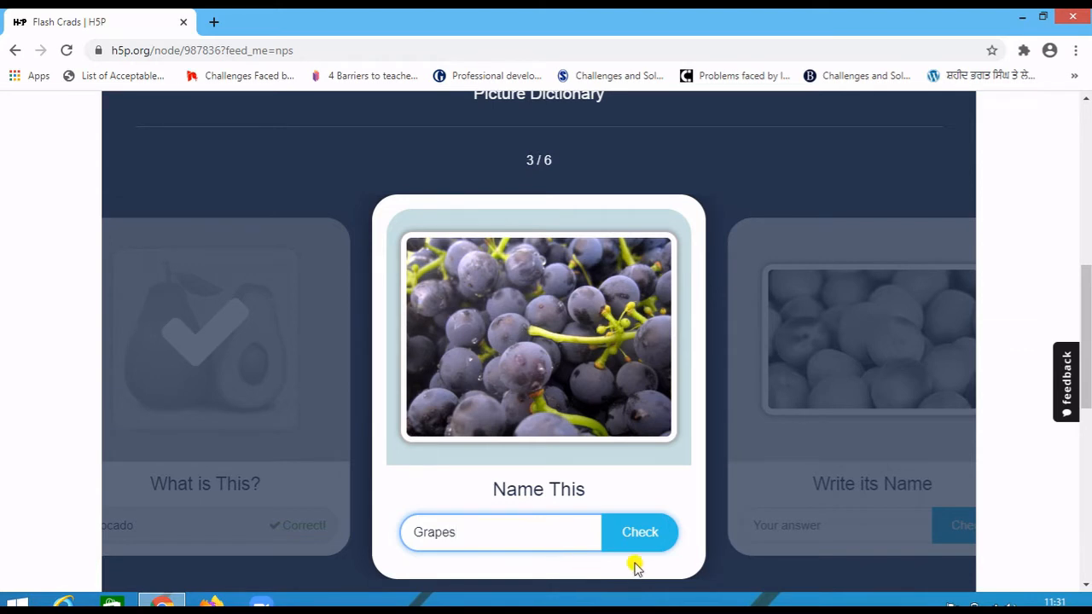
click(647, 531)
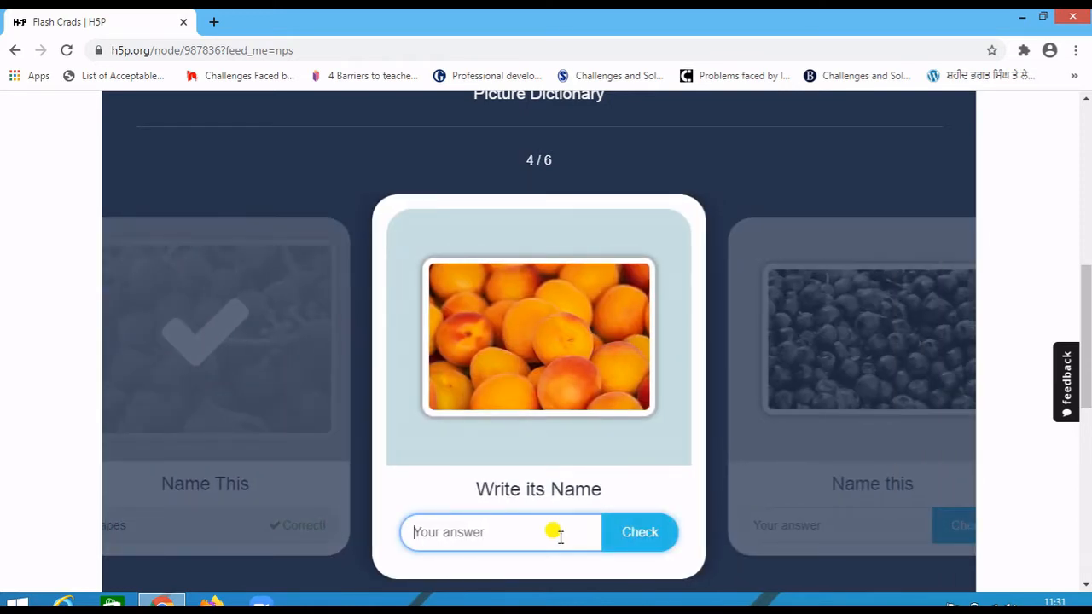
text(Apricot)
click(628, 542)
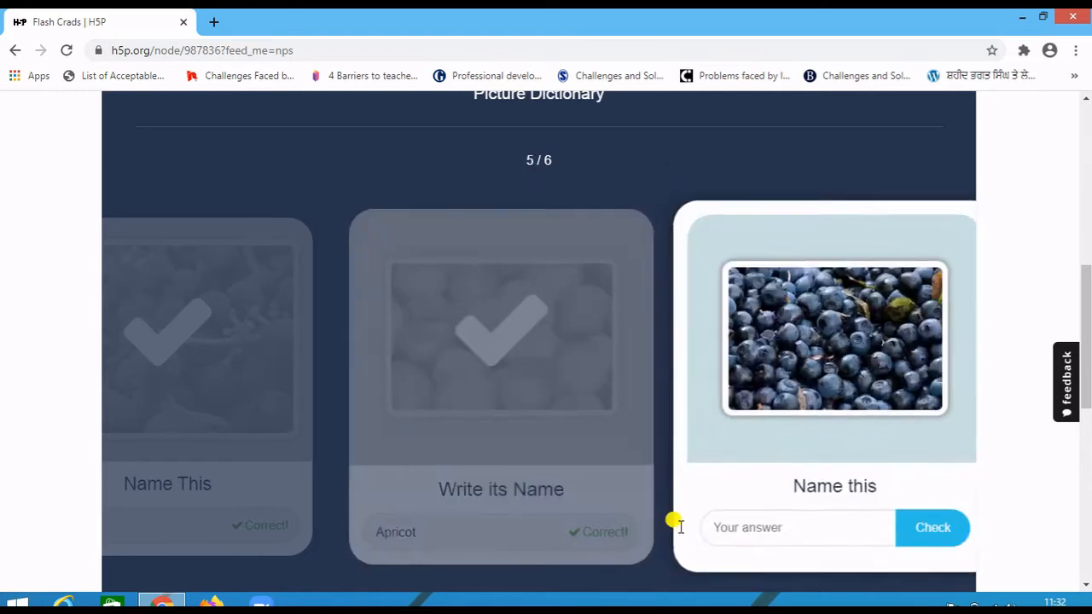
Step: Answer the fifth card with "Blueberry" and the sixth card with "Apple", checking both answers
click(563, 531)
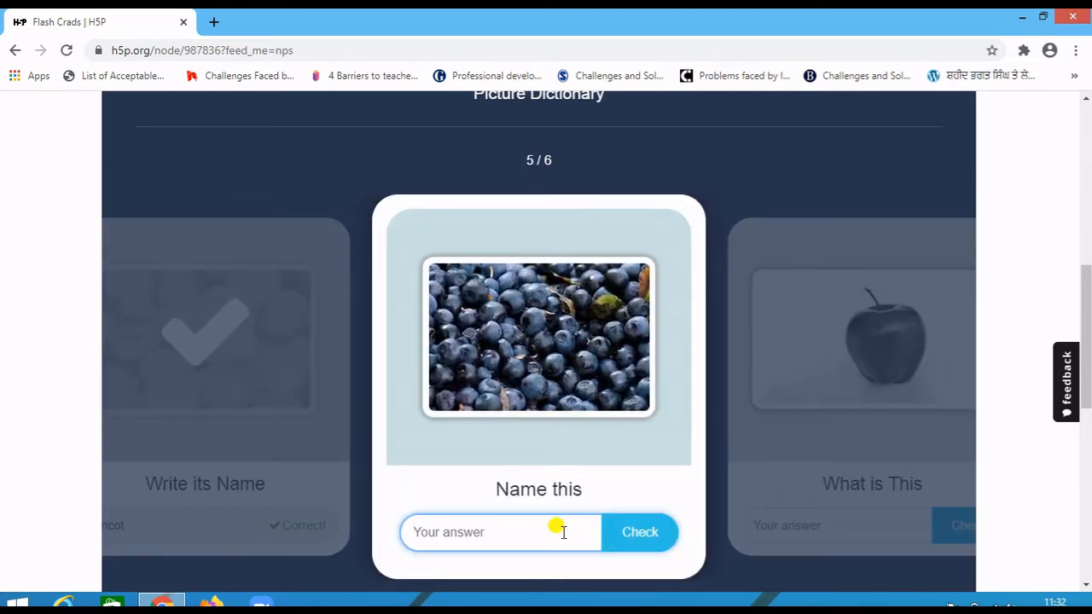
text(B)
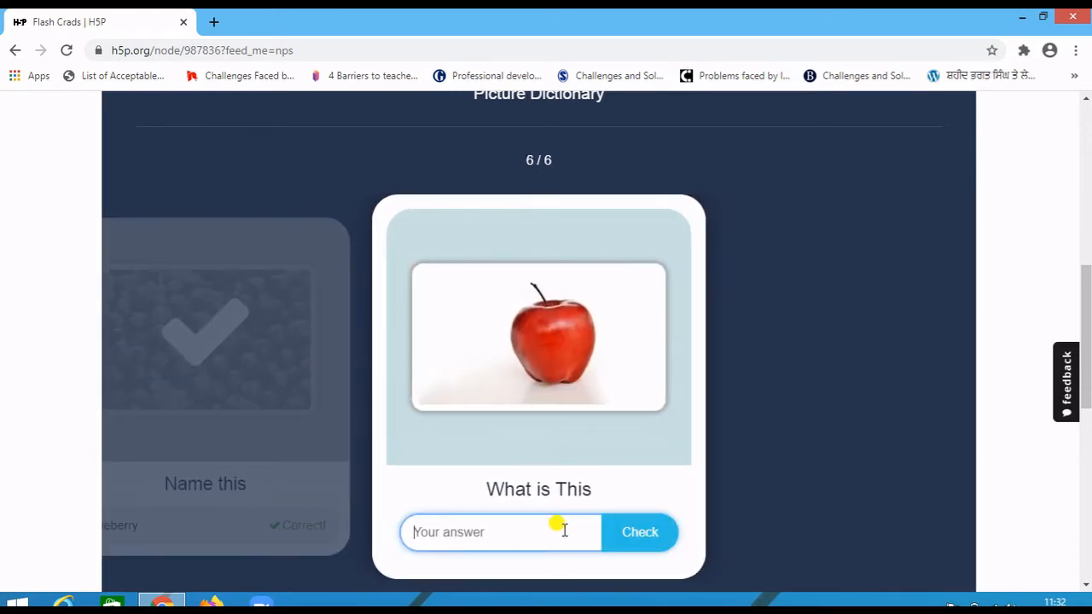
text(Apple)
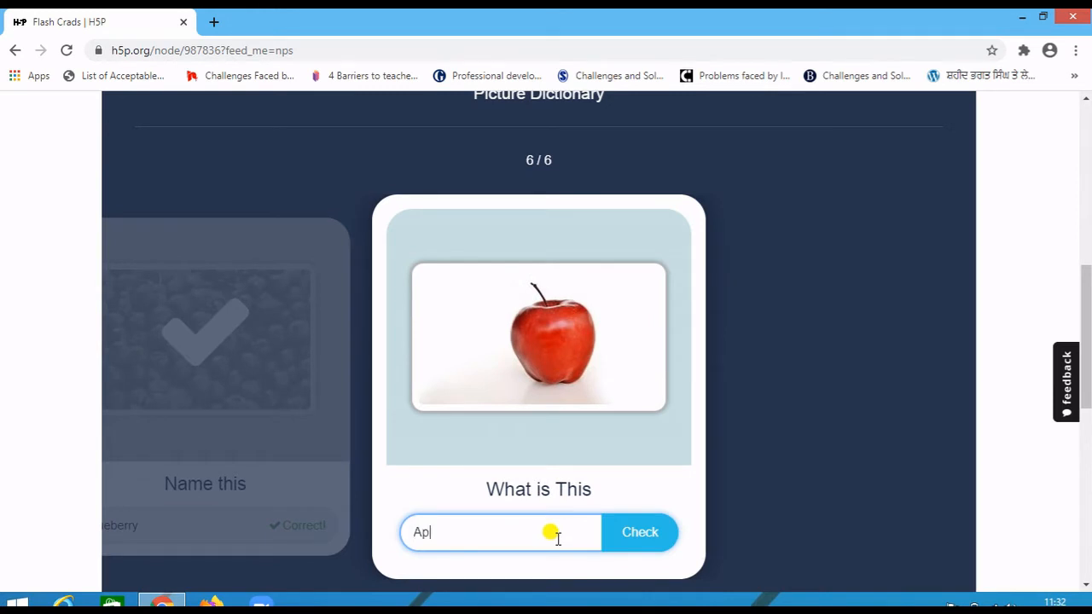
click(626, 533)
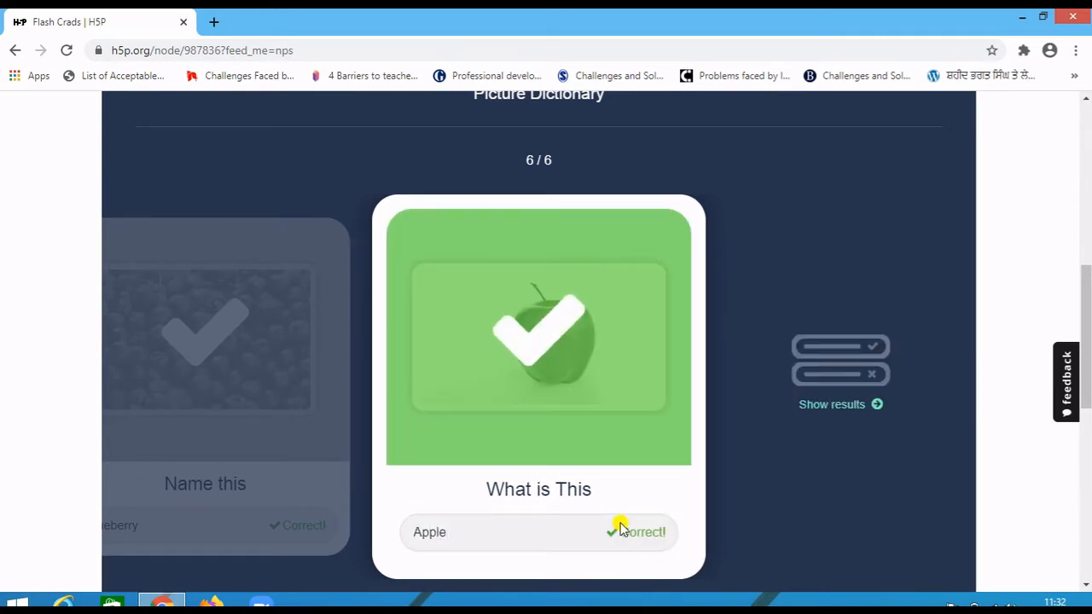
Step: Show the results of the completed flashcard set and review the answer given for each card
click(855, 407)
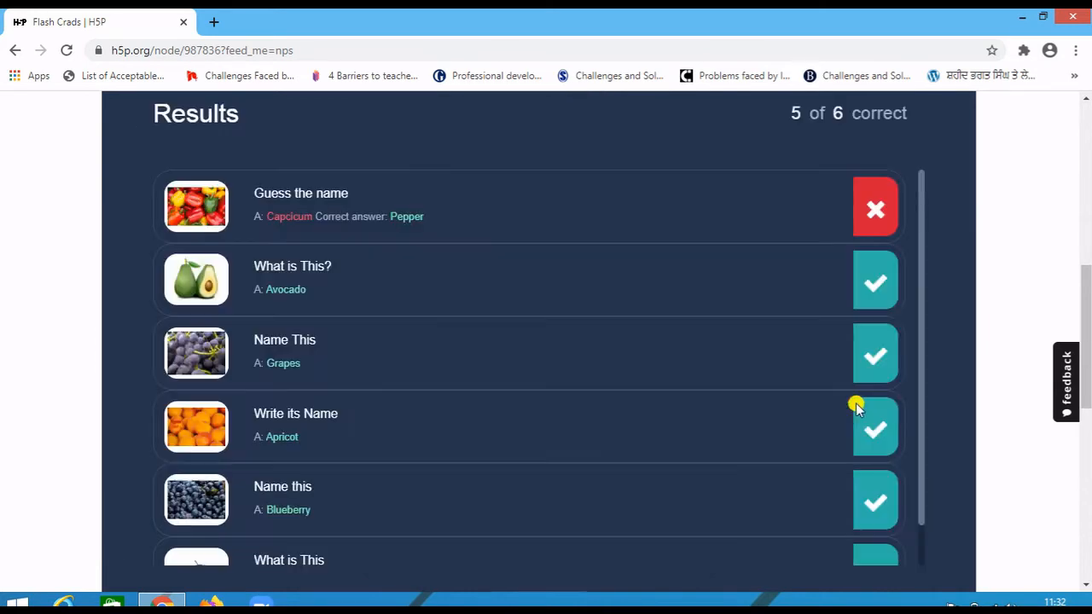
scroll(629, 434, down, 5)
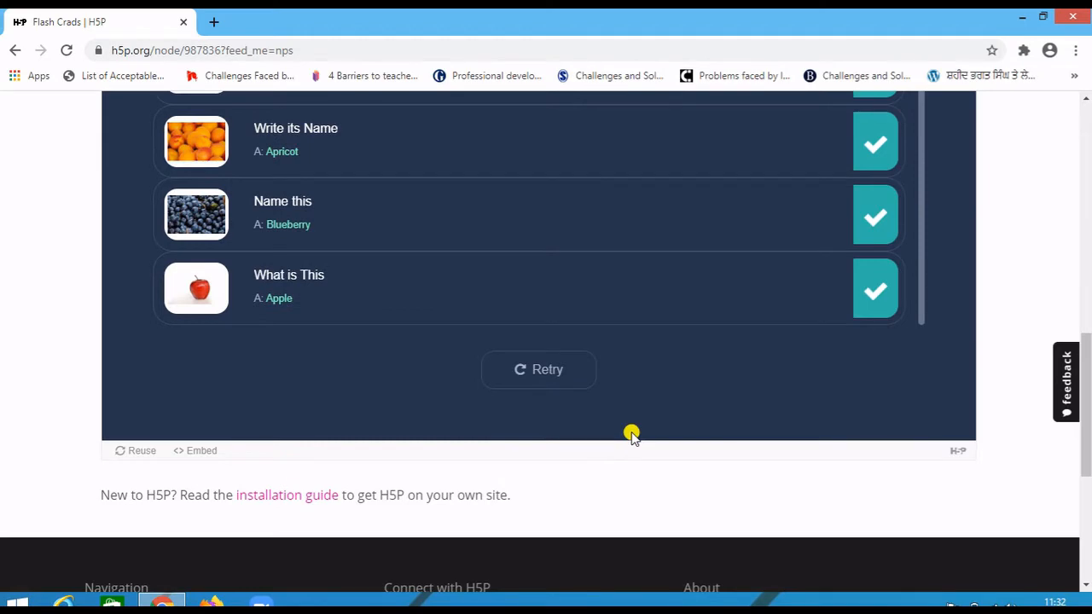
scroll(631, 437, up, 6)
scroll(631, 437, down, 6)
scroll(736, 369, up, 7)
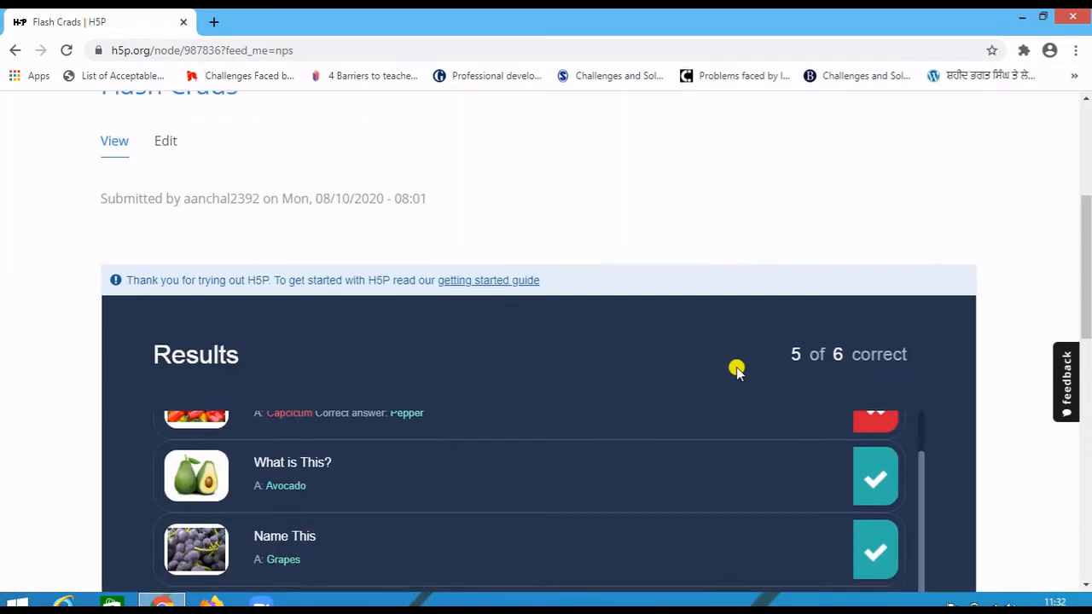
scroll(736, 369, up, 2)
scroll(736, 368, down, 6)
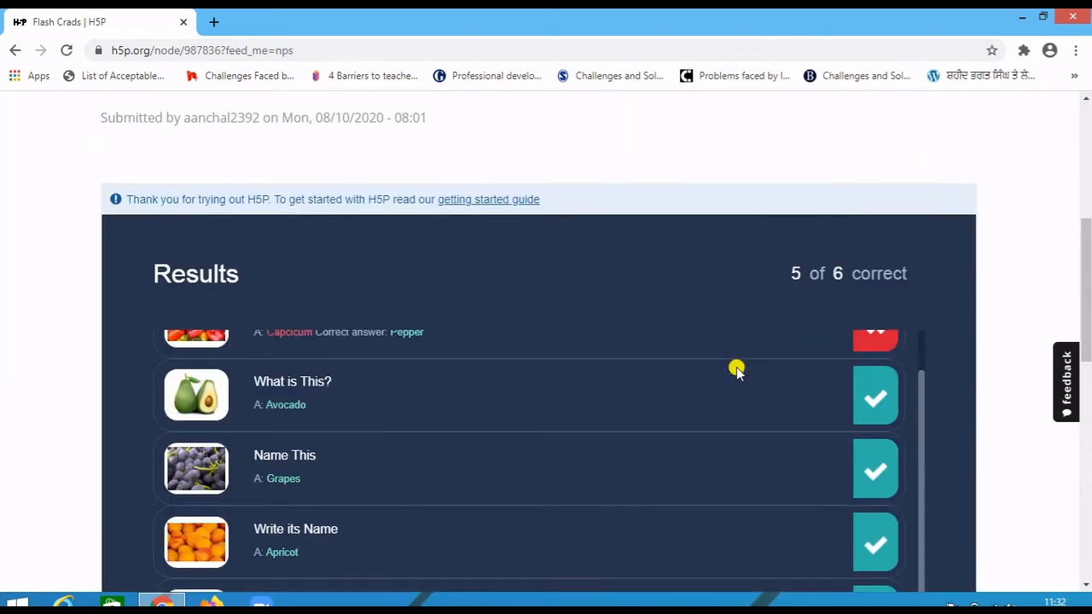
scroll(736, 368, up, 1)
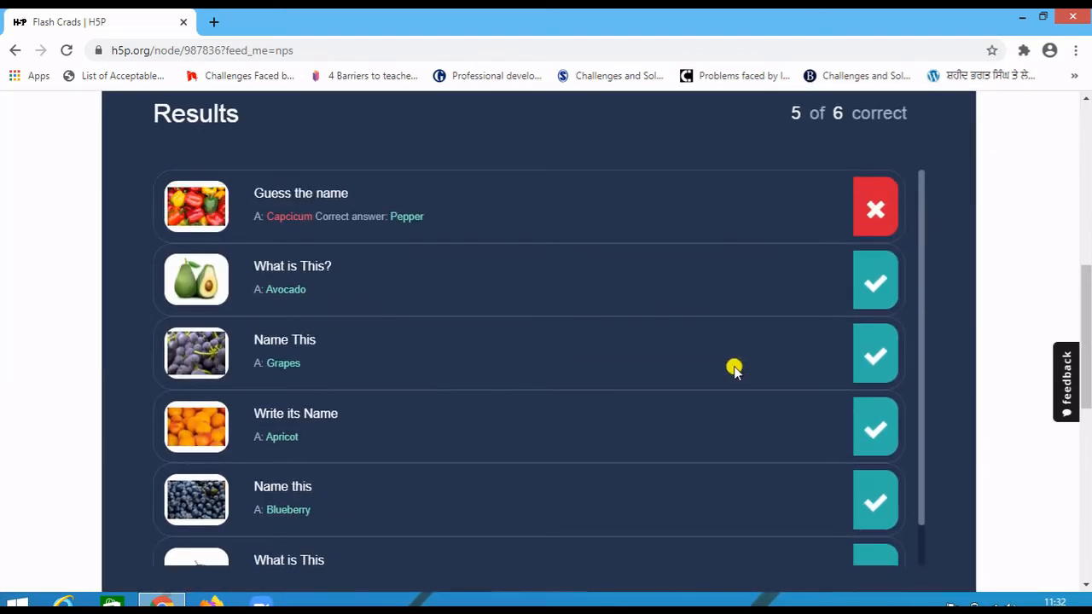
scroll(754, 256, up, 4)
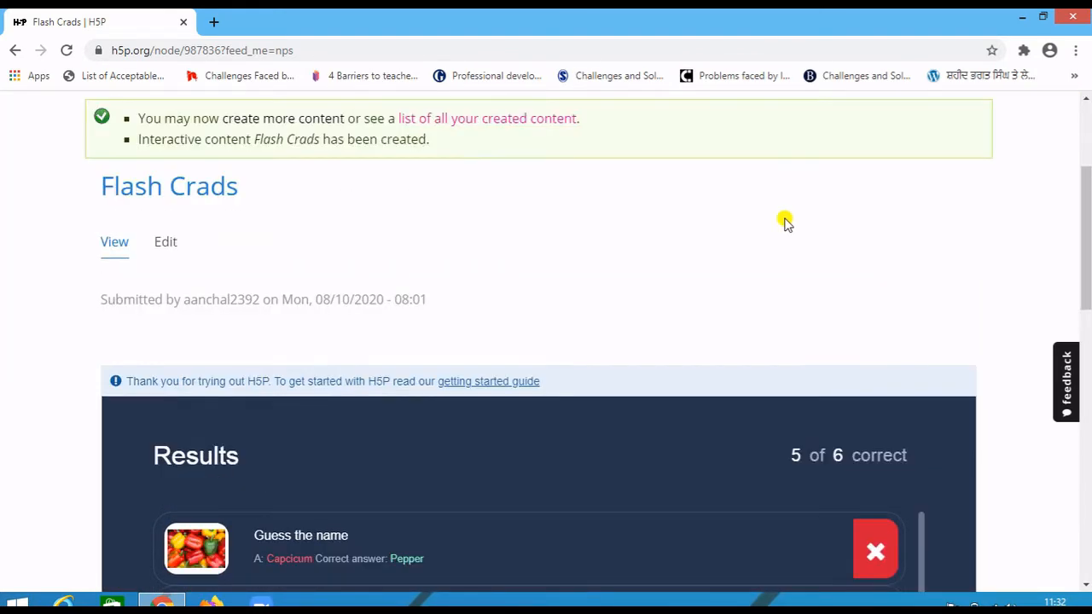
scroll(785, 221, up, 3)
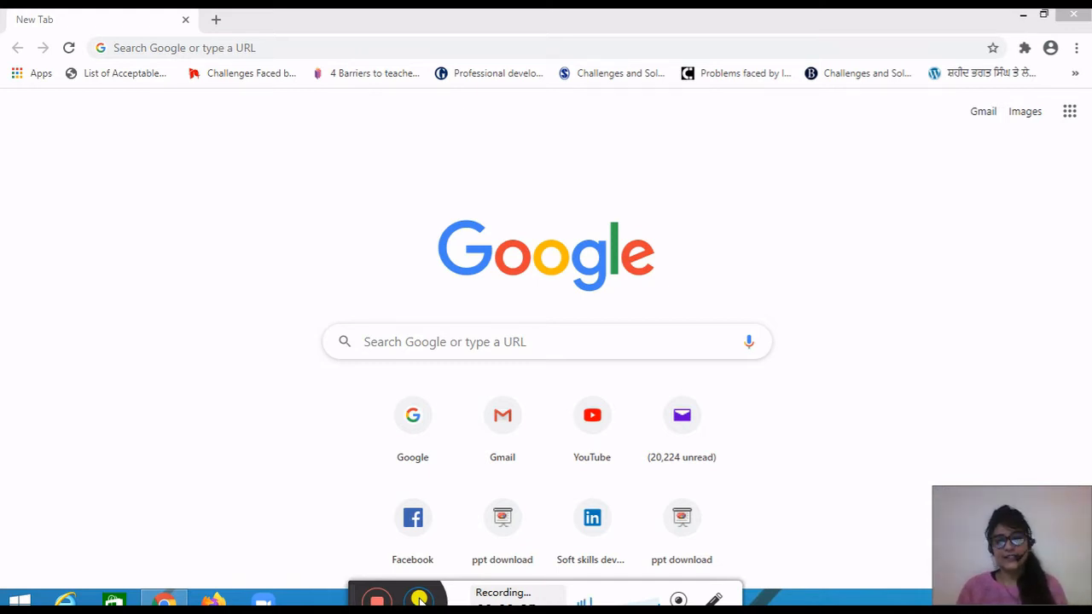
Step: Search the web for "H5P.org" and open the H5P website from the search results
click(442, 345)
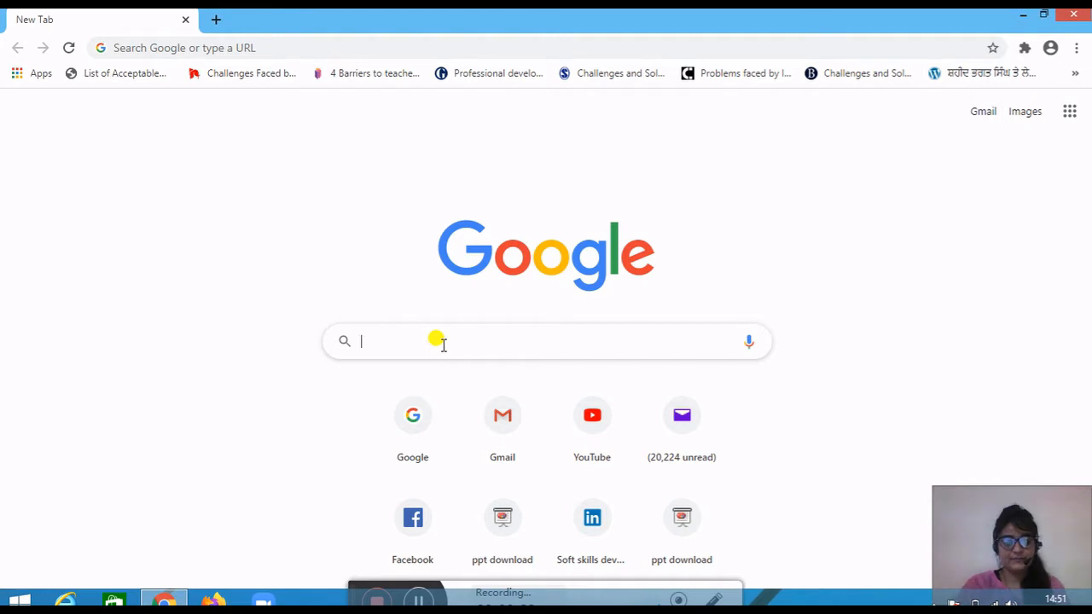
text(h5p)
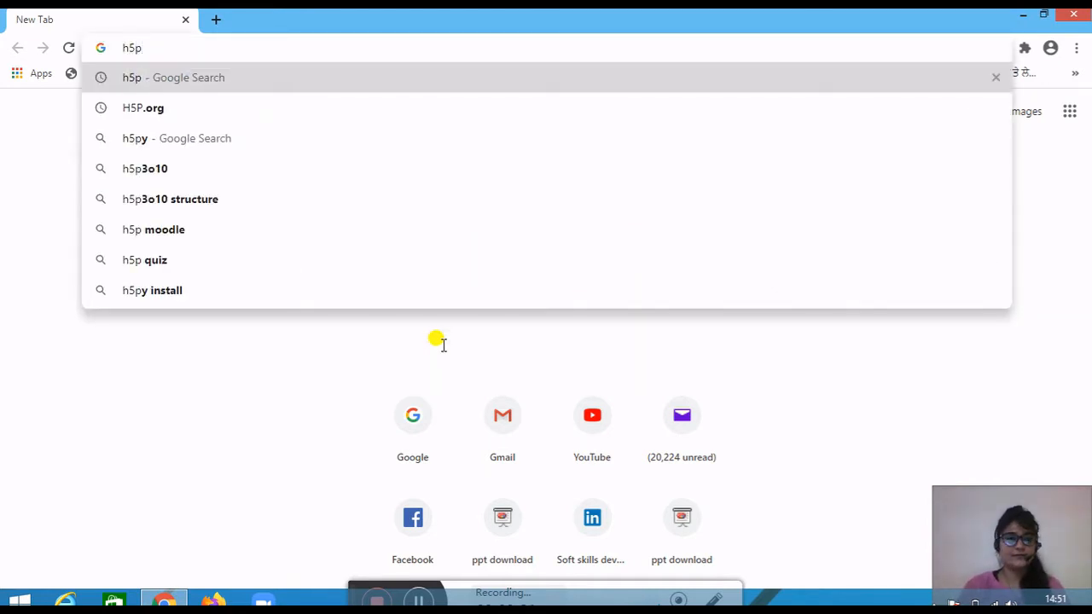
click(207, 109)
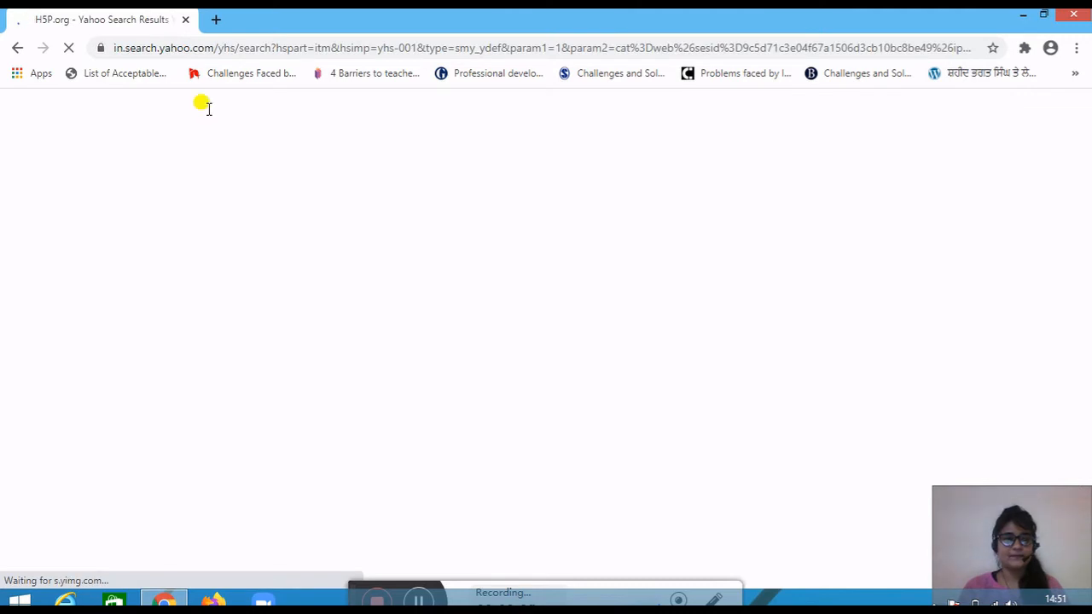
scroll(183, 367, down, 4)
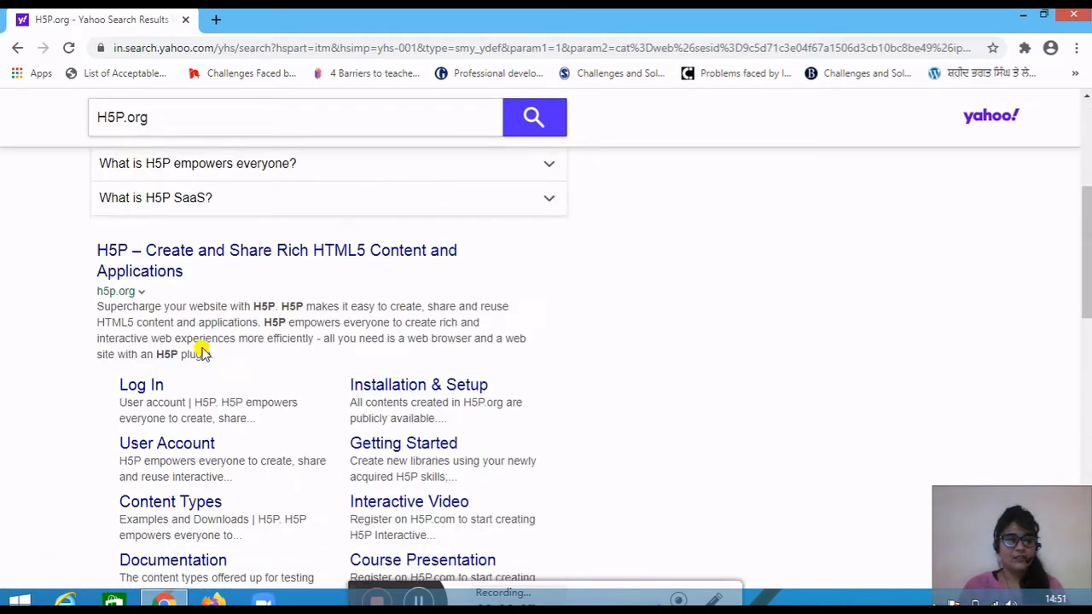
click(236, 250)
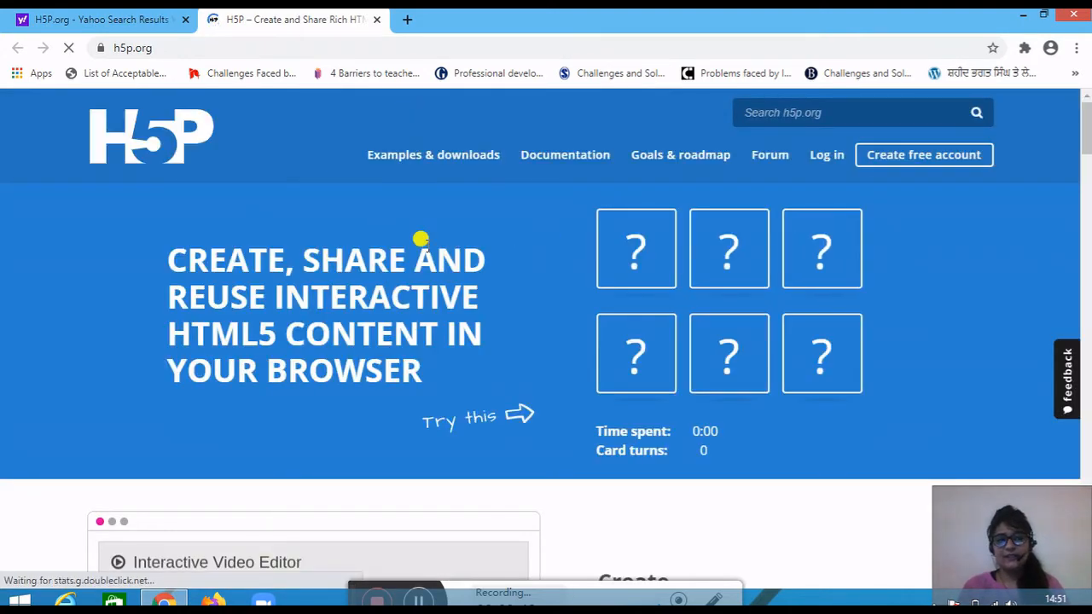
Step: Log in to the H5P account, and open the Course Presentation content type from the Examples and Downloads page
click(826, 156)
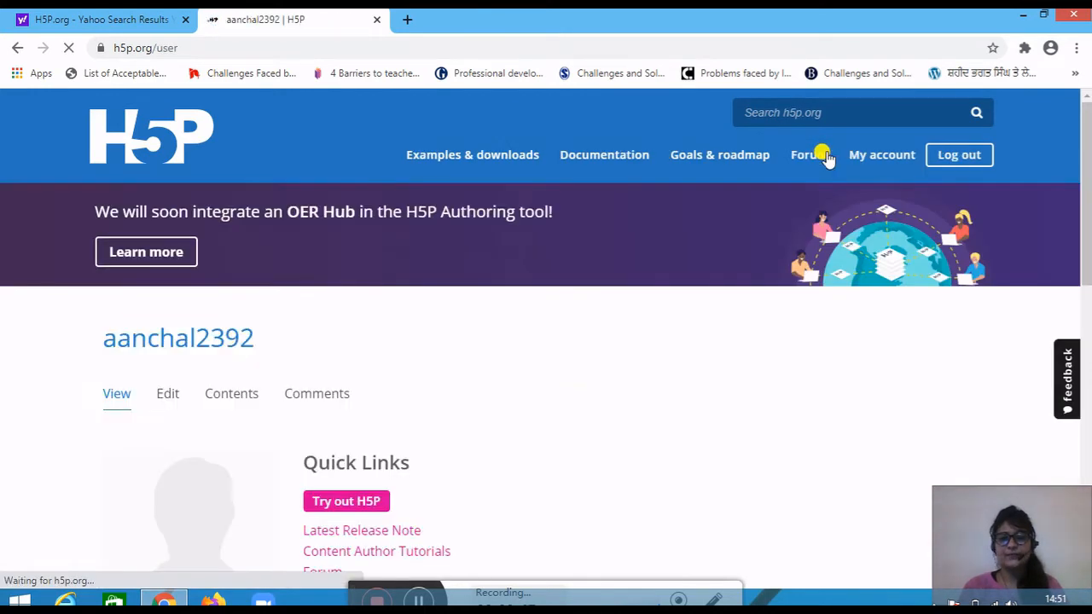
scroll(388, 487, down, 2)
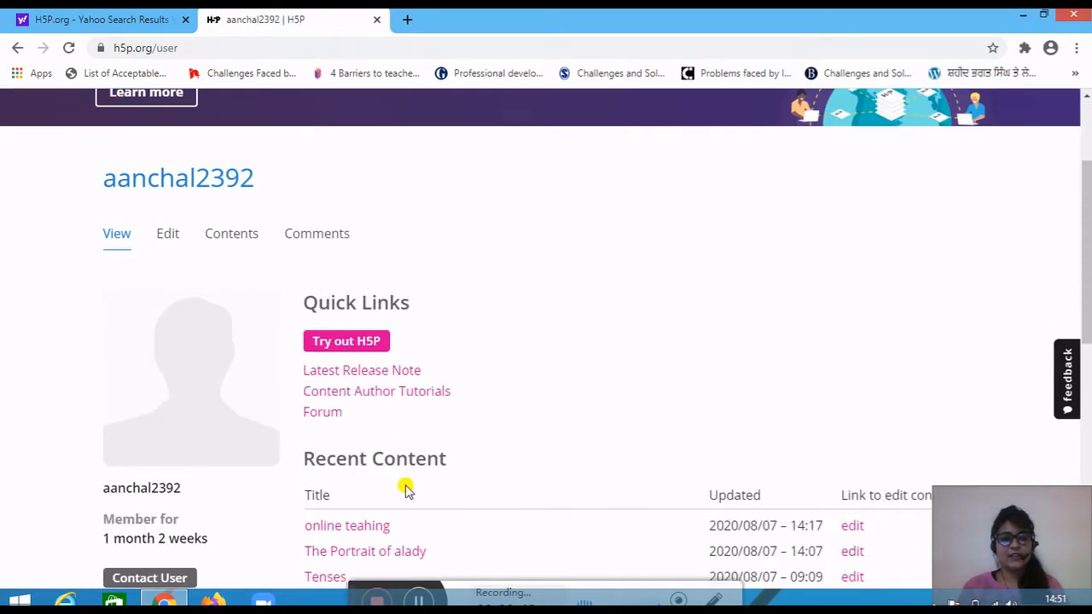
scroll(705, 278, up, 2)
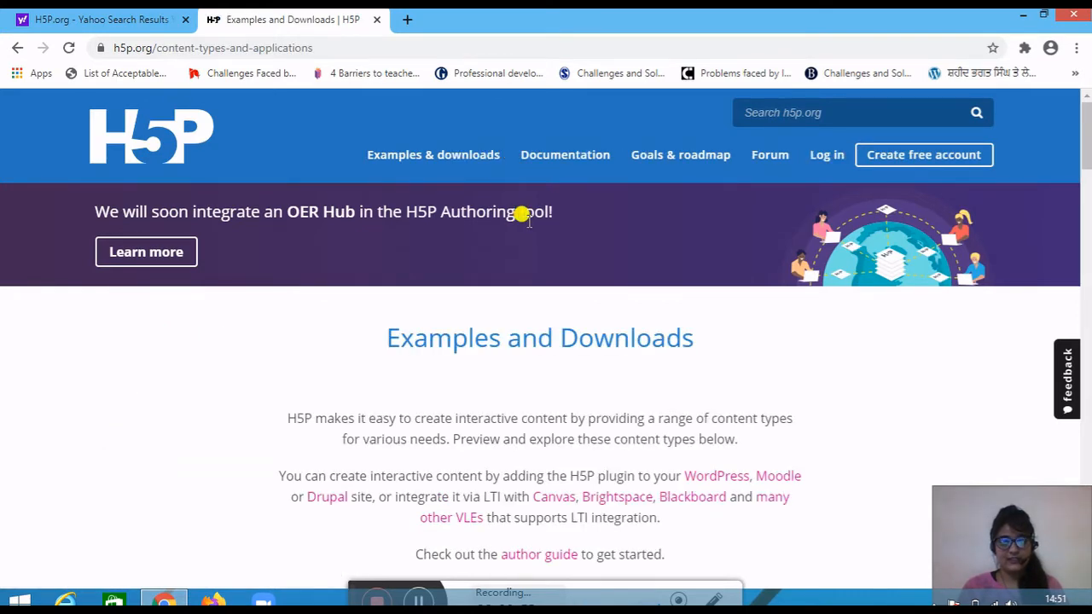
scroll(529, 220, down, 5)
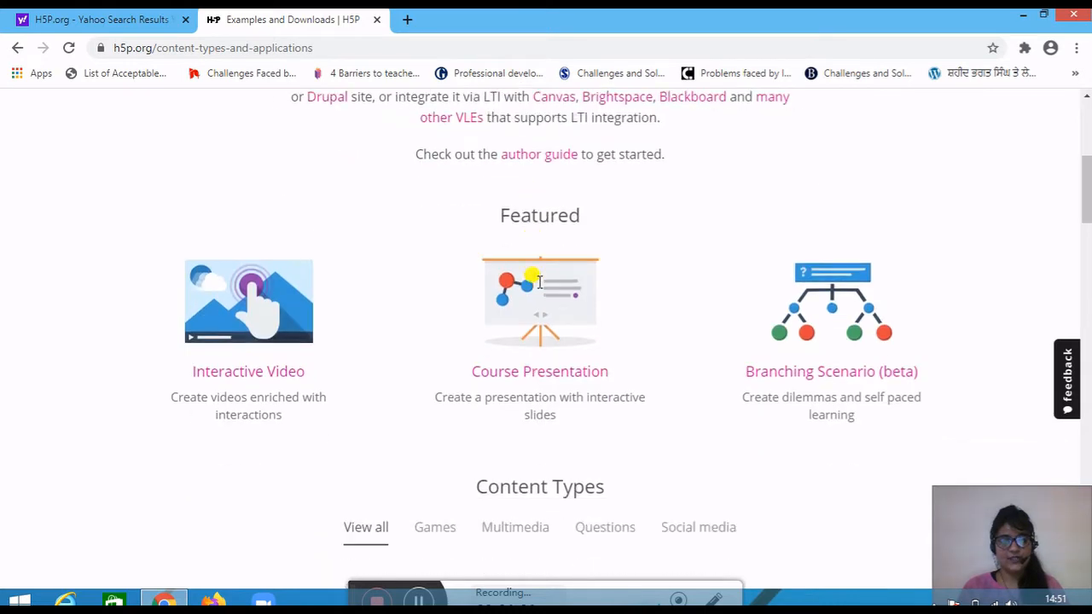
click(545, 377)
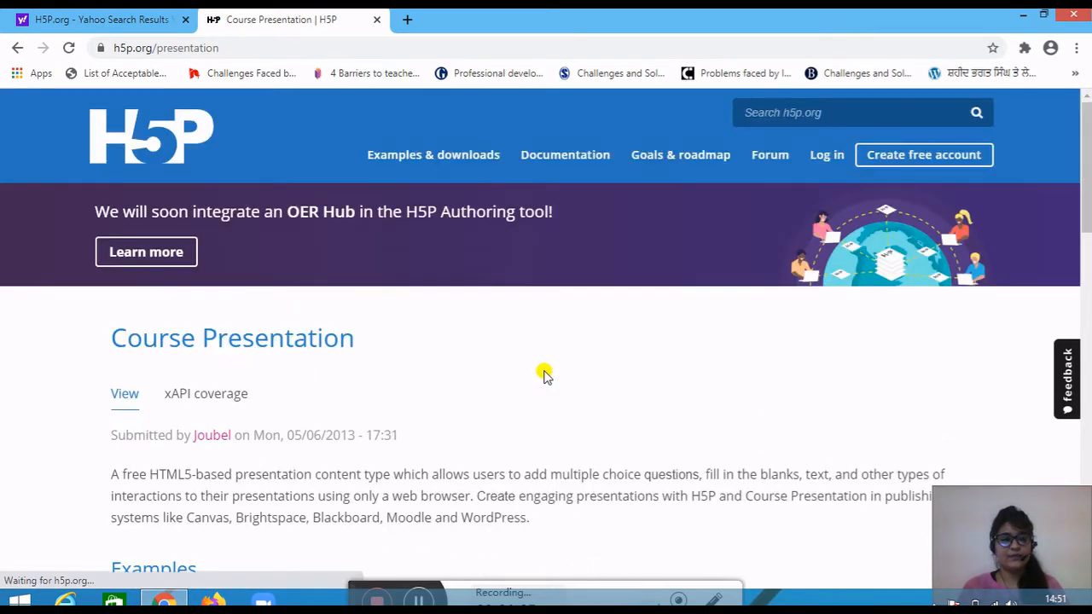
Step: Examine the Cloudberries slide of the Berries example and the presentation's slide navigation
scroll(544, 377, down, 4)
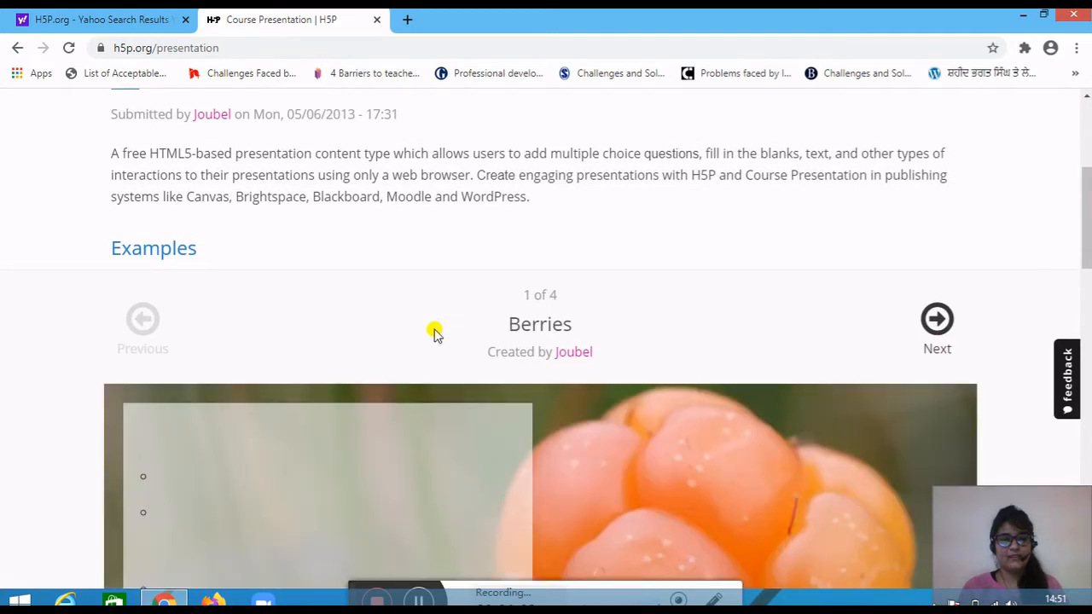
scroll(434, 333, down, 4)
scroll(426, 319, up, 1)
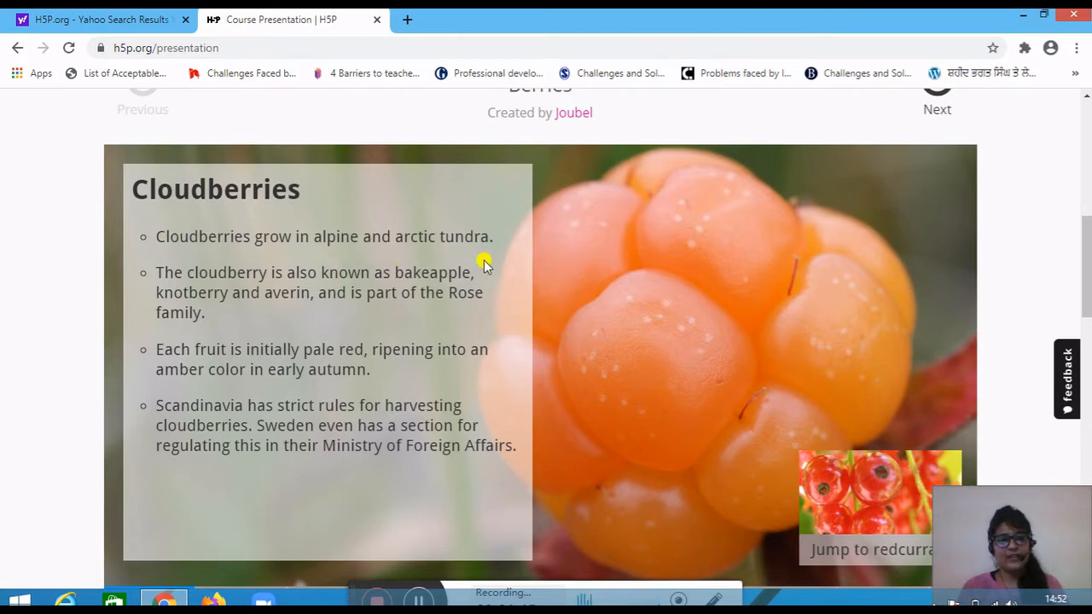
scroll(339, 308, down, 3)
scroll(334, 309, up, 1)
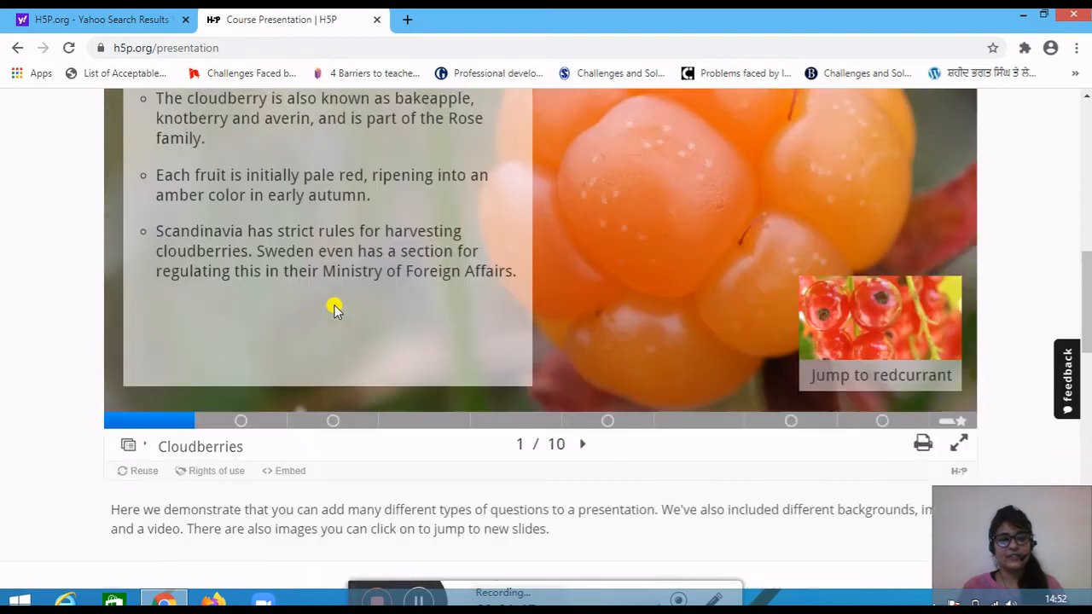
scroll(711, 329, up, 3)
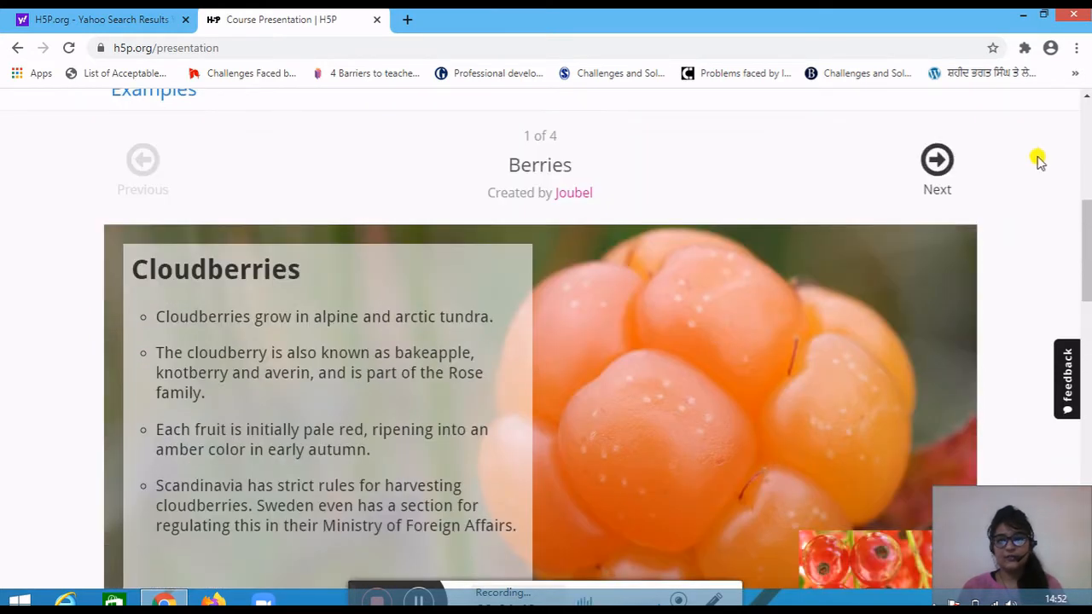
Step: Advance to the second Course Presentation example, A Course Presentation Game, and view its opening slide
click(942, 171)
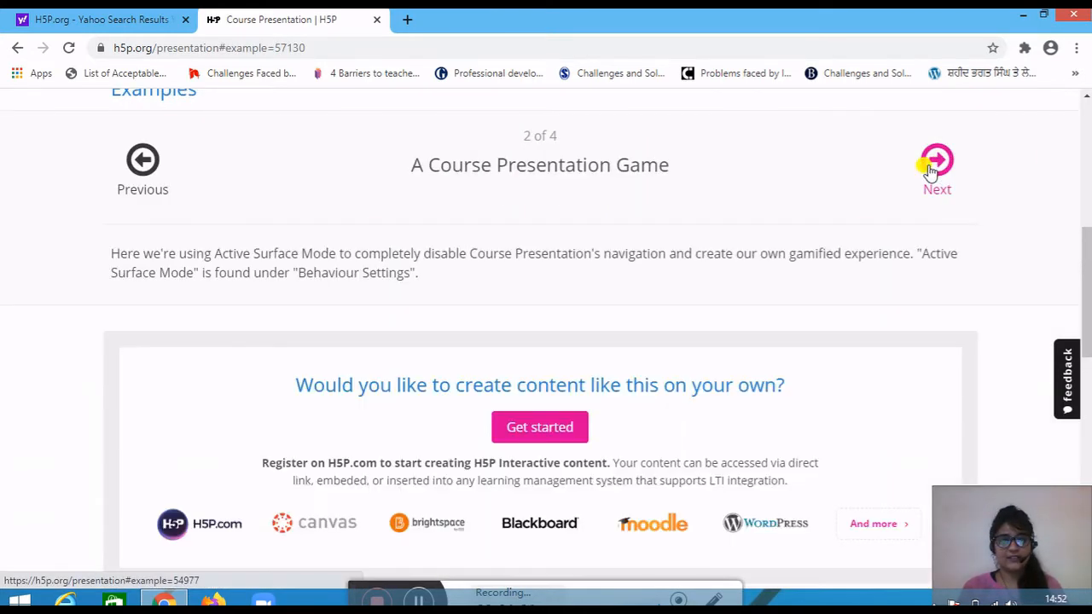
click(931, 164)
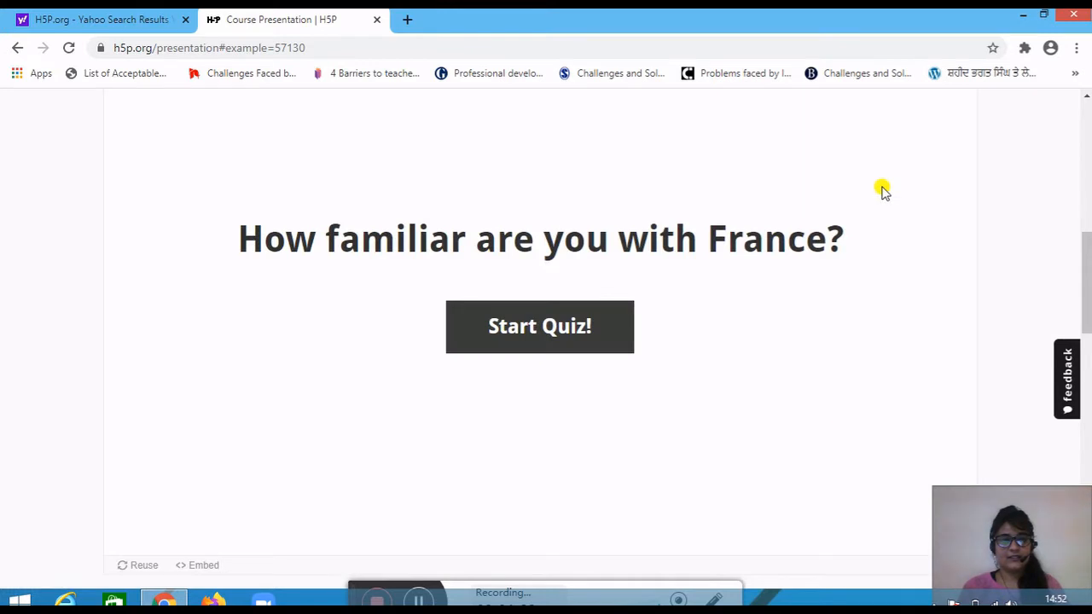
scroll(853, 196, down, 2)
scroll(628, 165, up, 2)
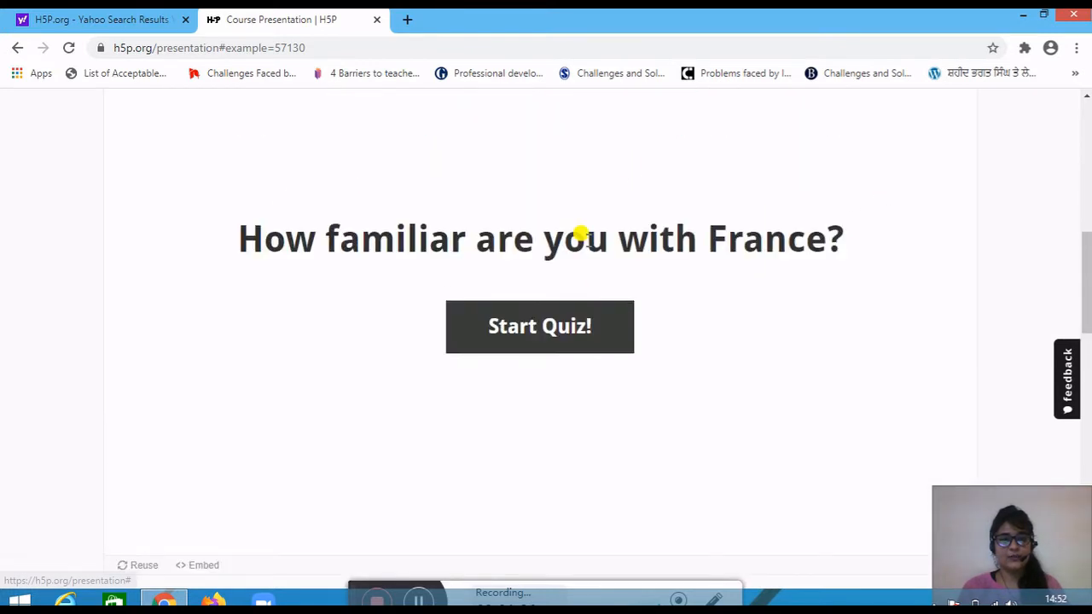
Step: Start the France quiz, answer the flag question with the blue-cross-on-white flag, and start the quiz again
click(573, 337)
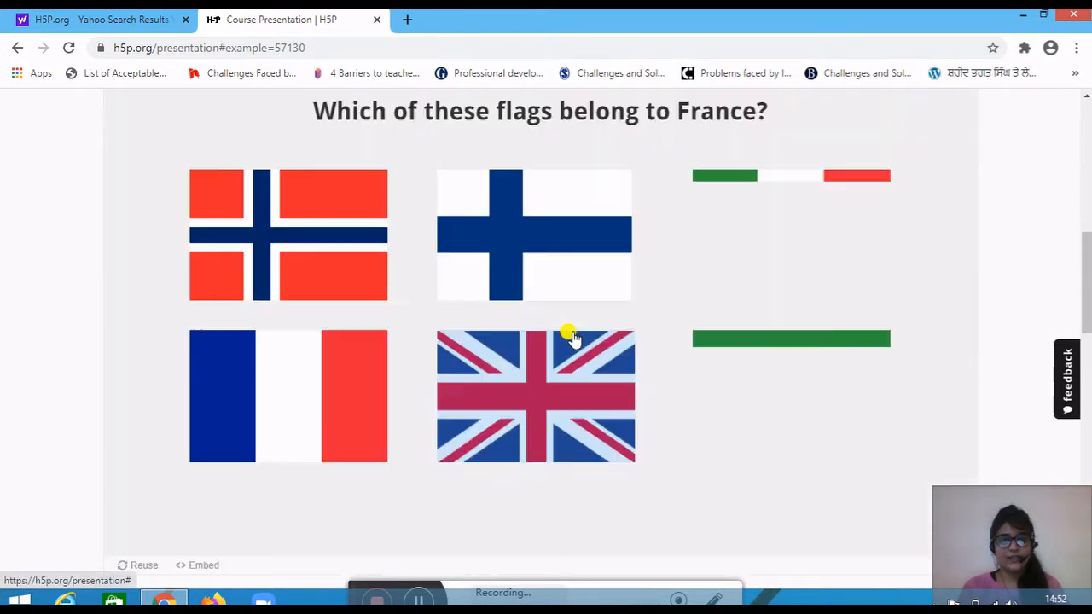
click(580, 275)
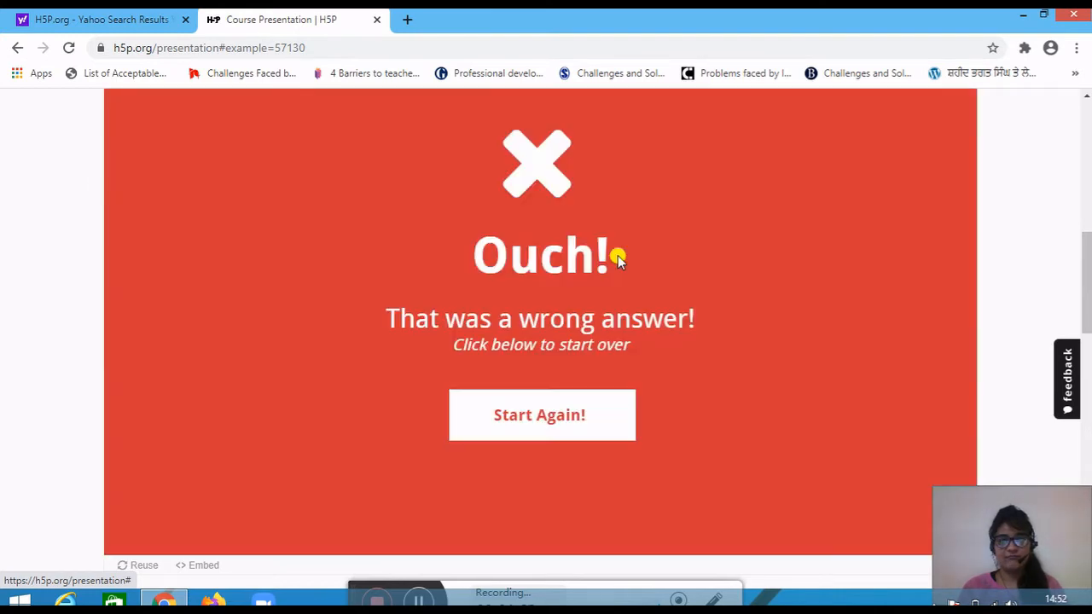
click(589, 414)
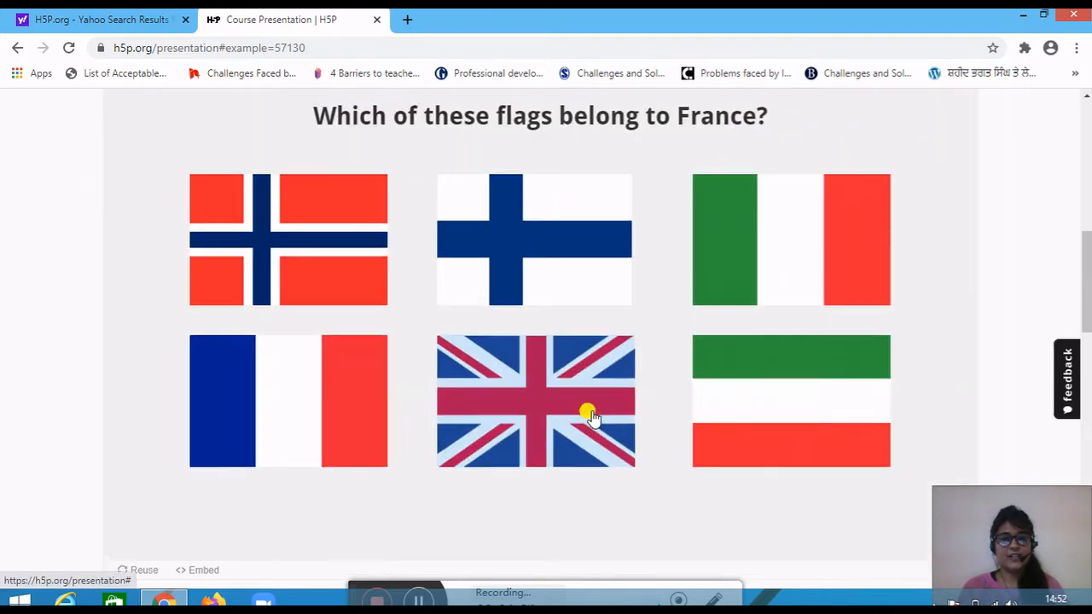
Step: Return to the Berries example and bring its Cloudberries slide into view
scroll(589, 419, up, 3)
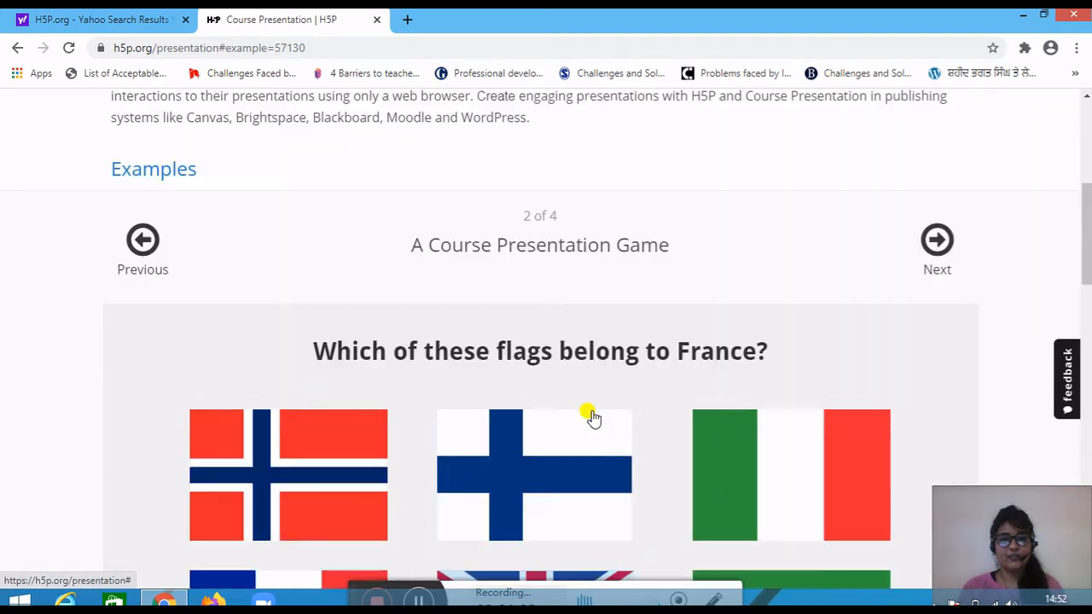
click(129, 239)
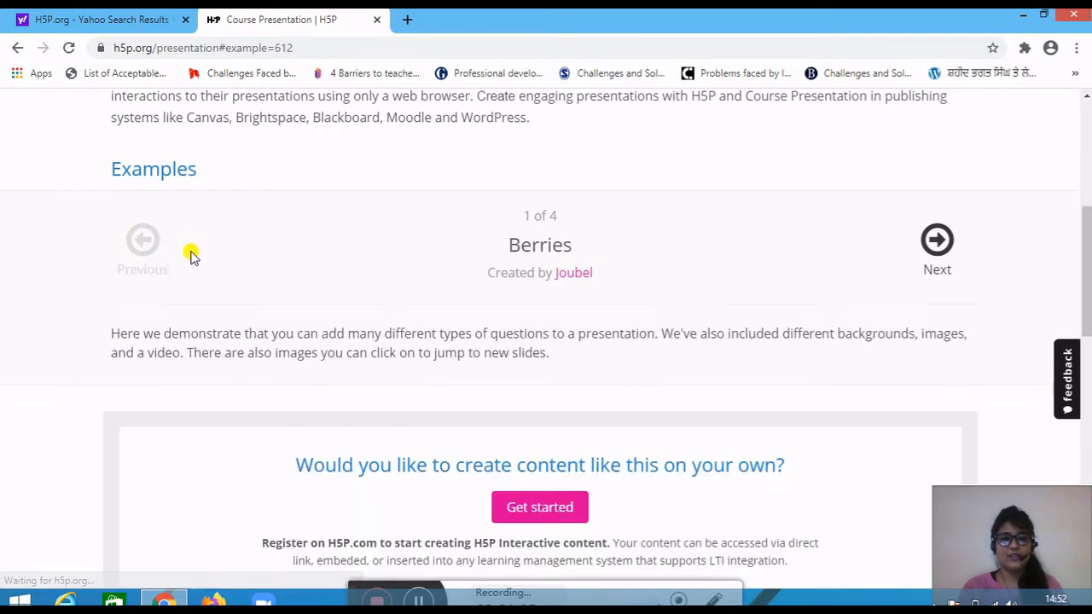
scroll(305, 261, down, 4)
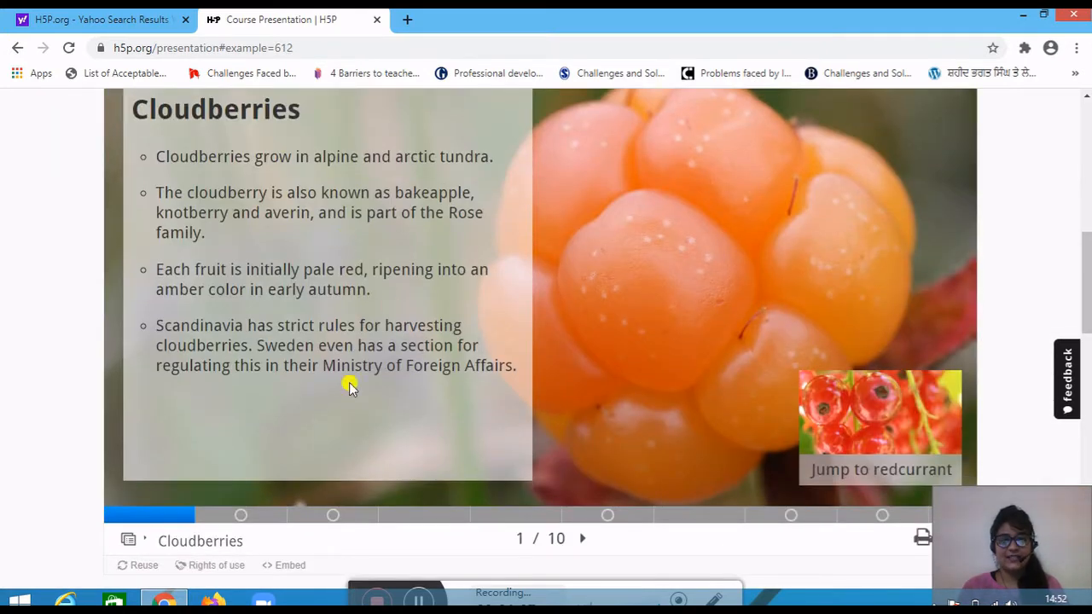
Step: Go through the Cloudberries task 1, Cloudberries task 2 and Redcurrant slides to the Currant video slide and play its video
click(243, 515)
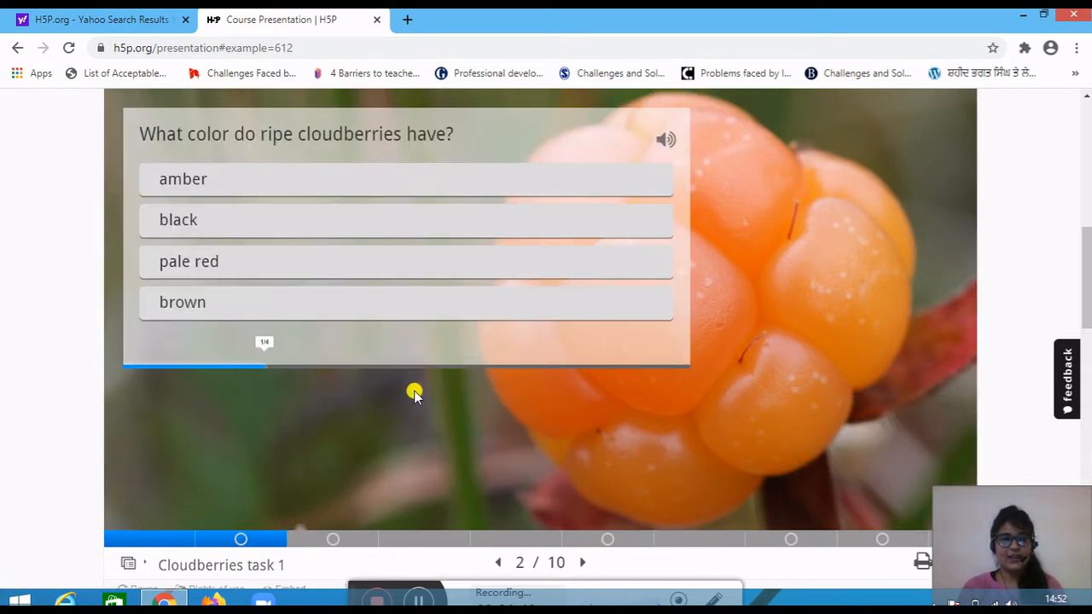
click(337, 541)
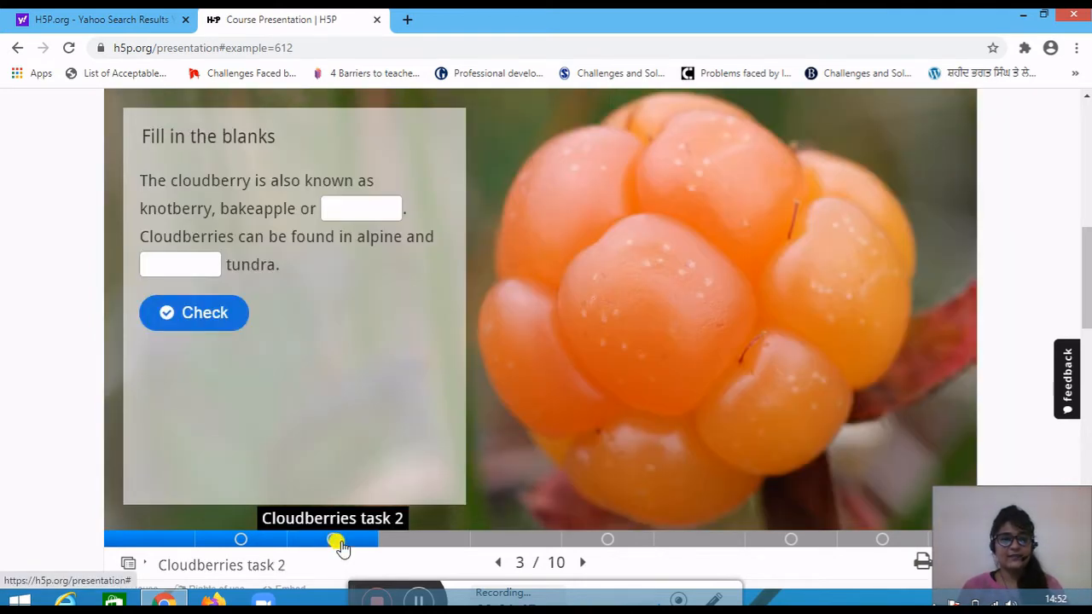
click(402, 548)
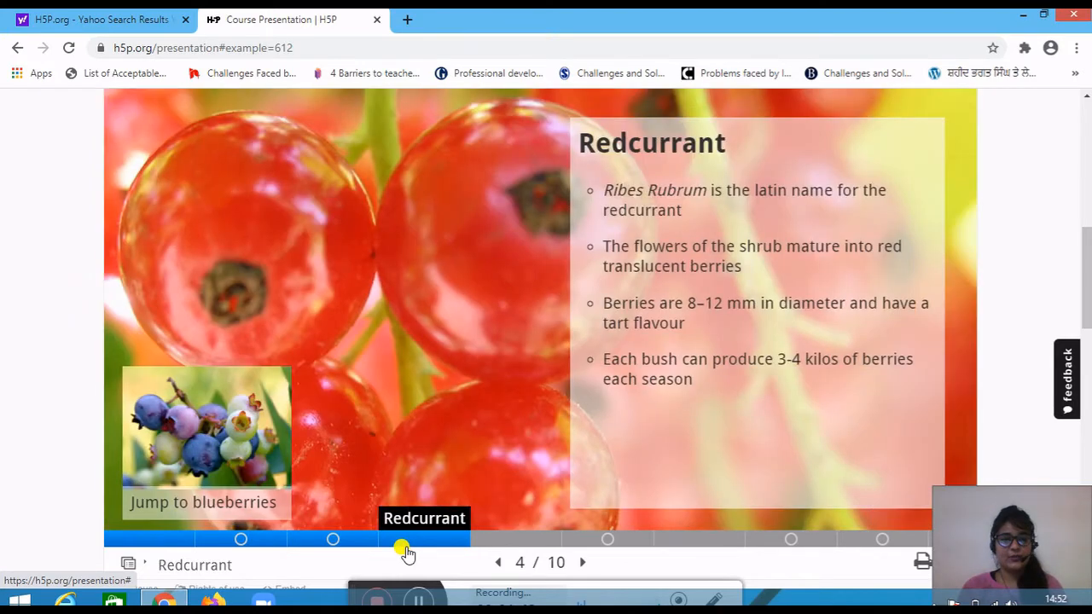
click(502, 542)
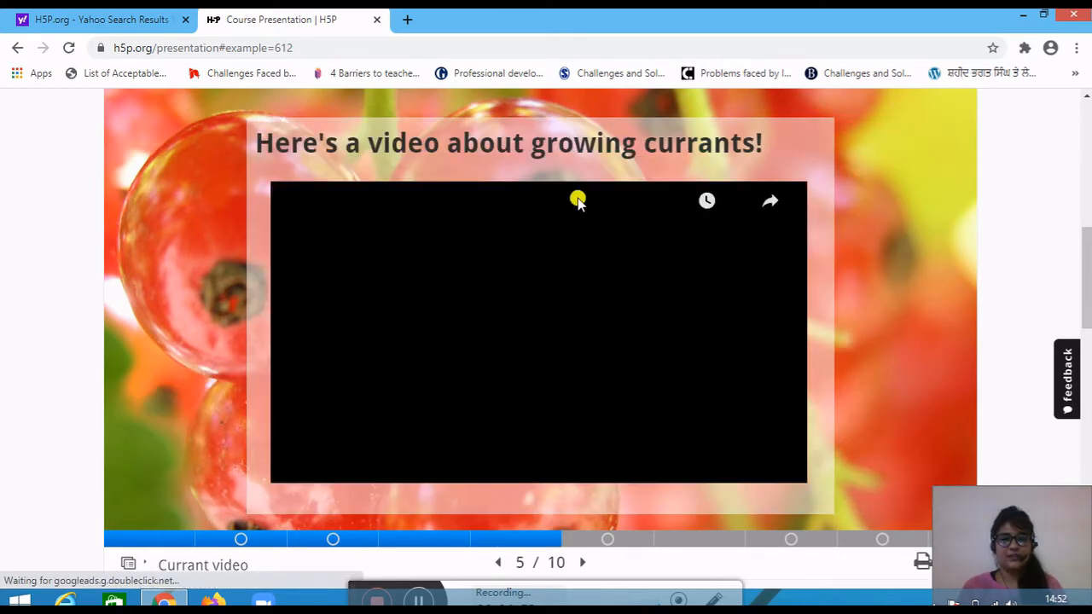
click(539, 333)
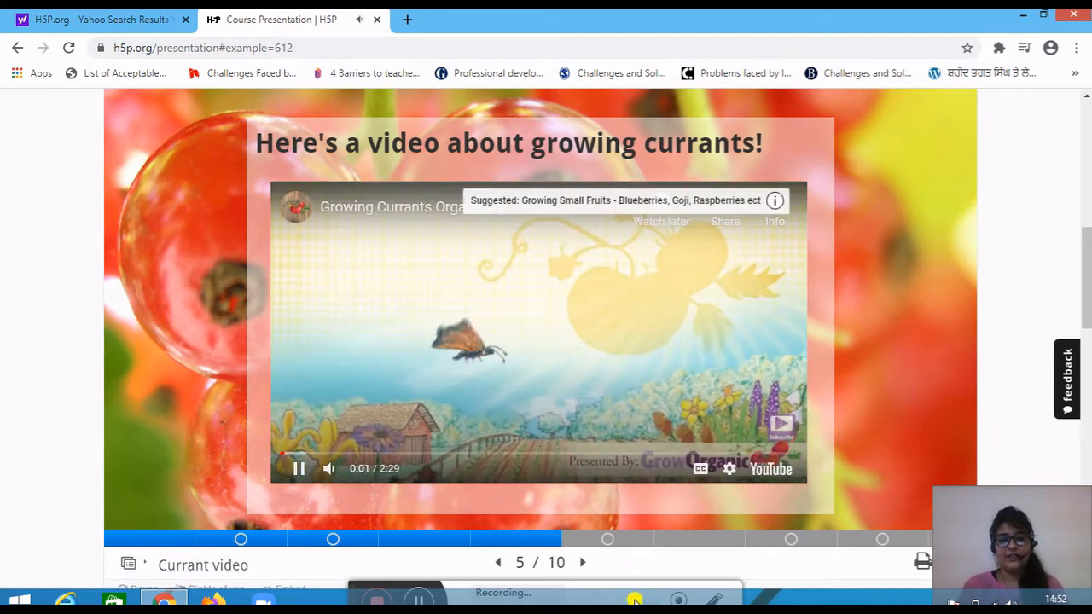
Step: Go through the Currant and berry task, Blueberry and both Blueberry task slides to the Summary slide and review the score overview
click(609, 540)
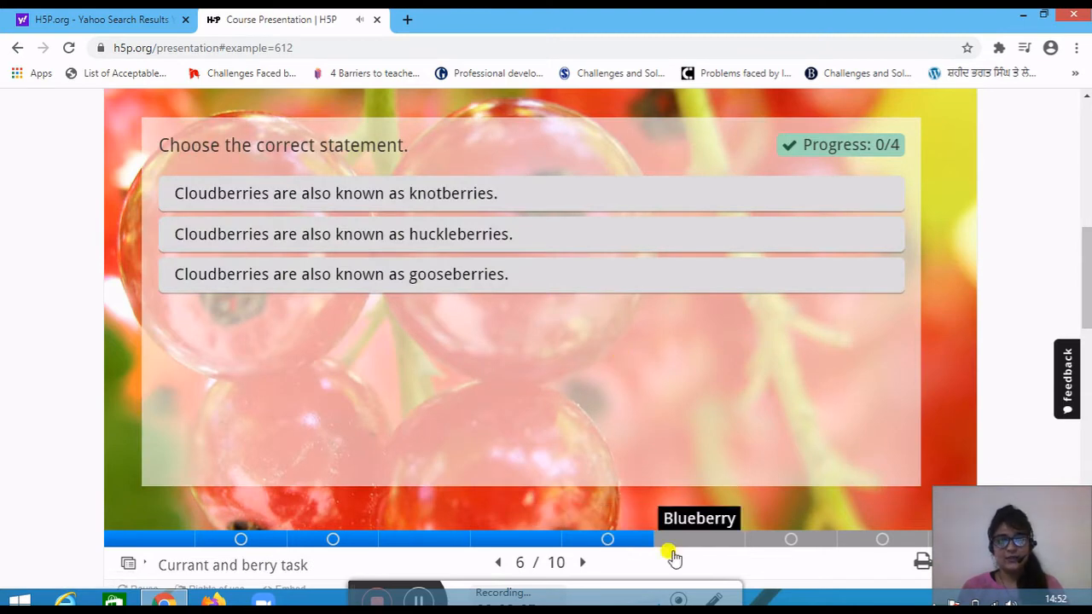
click(716, 540)
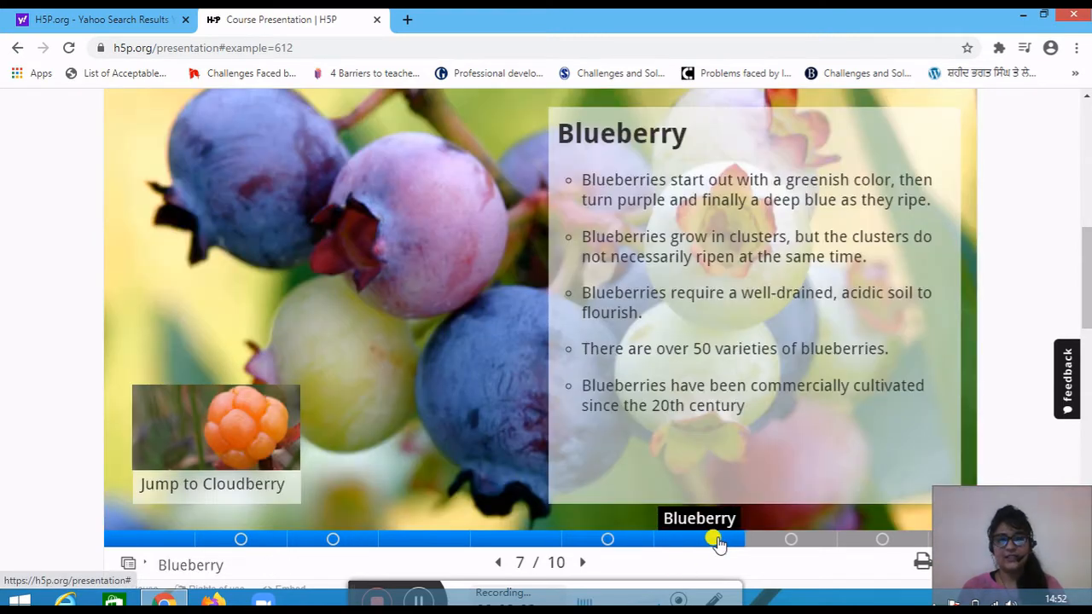
click(794, 541)
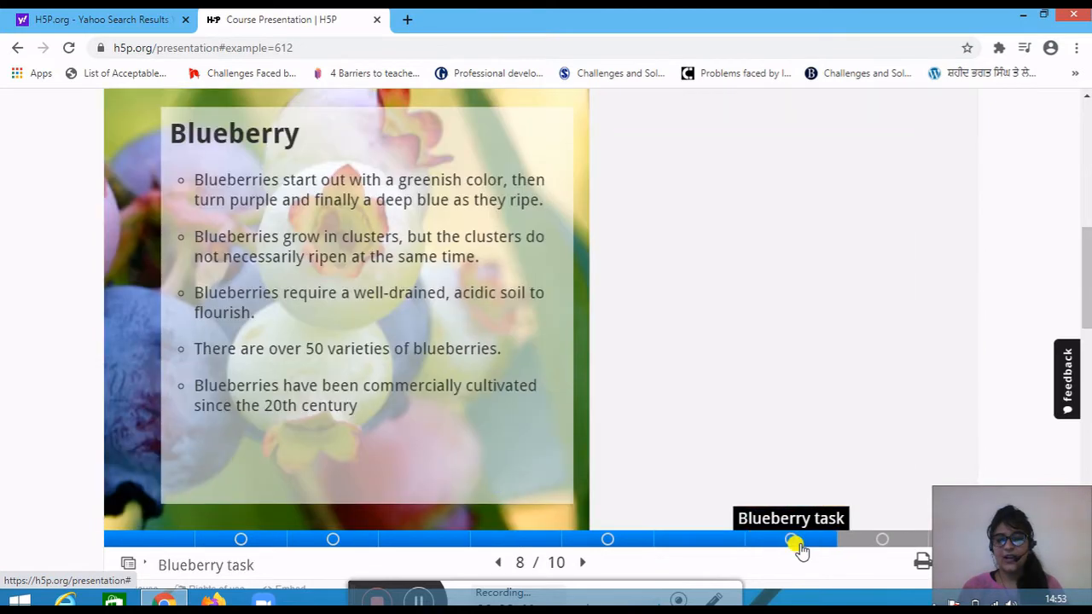
click(879, 540)
scroll(745, 465, down, 2)
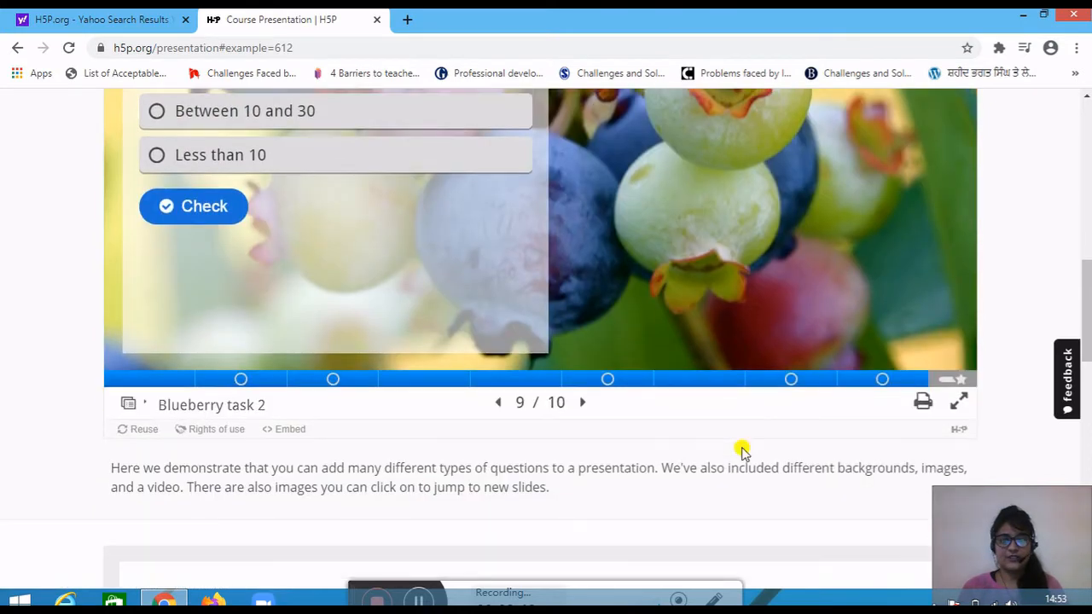
click(942, 383)
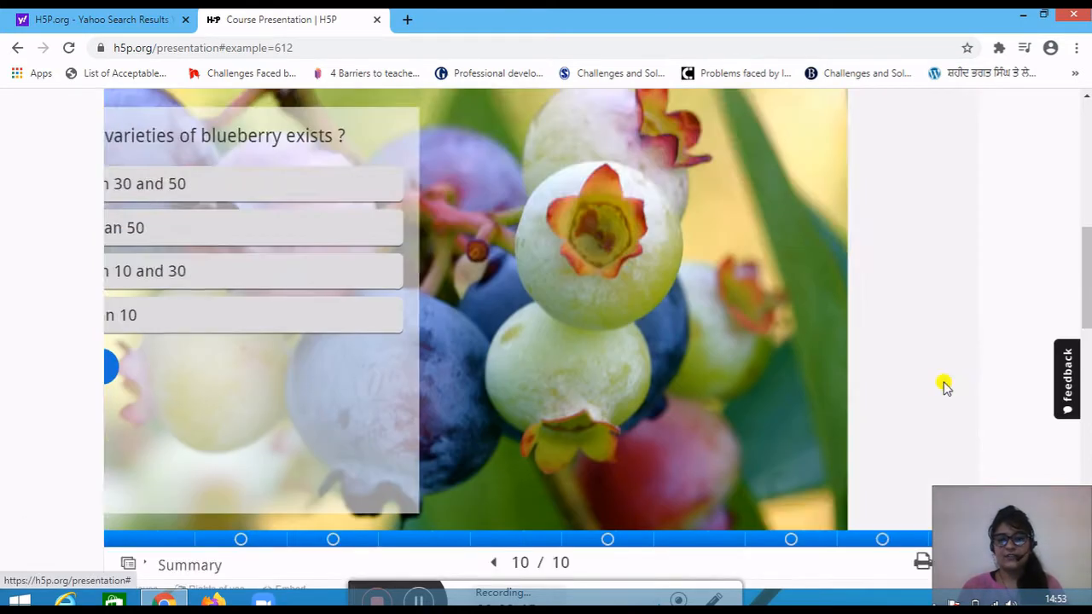
scroll(819, 421, up, 2)
scroll(450, 328, down, 1)
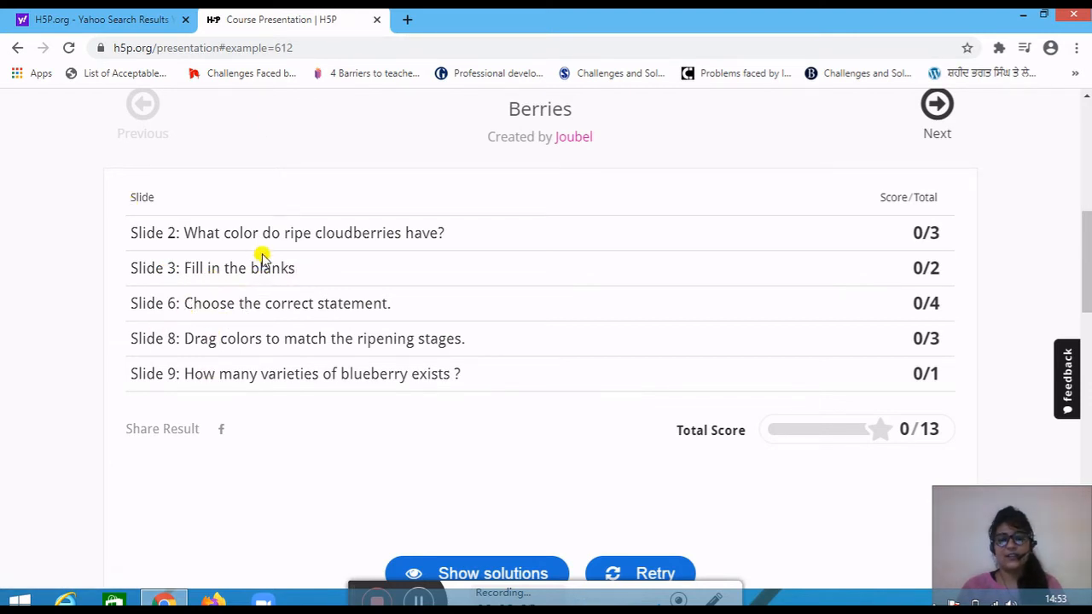
Step: Log in to the H5P account and open the Create Interactive content page
scroll(290, 211, up, 3)
scroll(293, 212, up, 3)
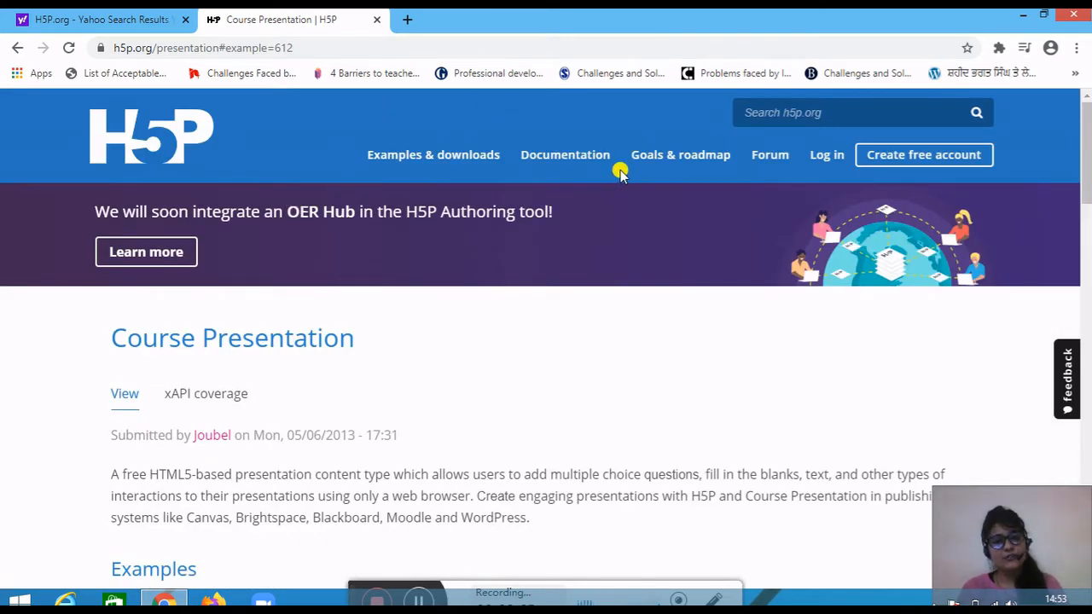
click(817, 158)
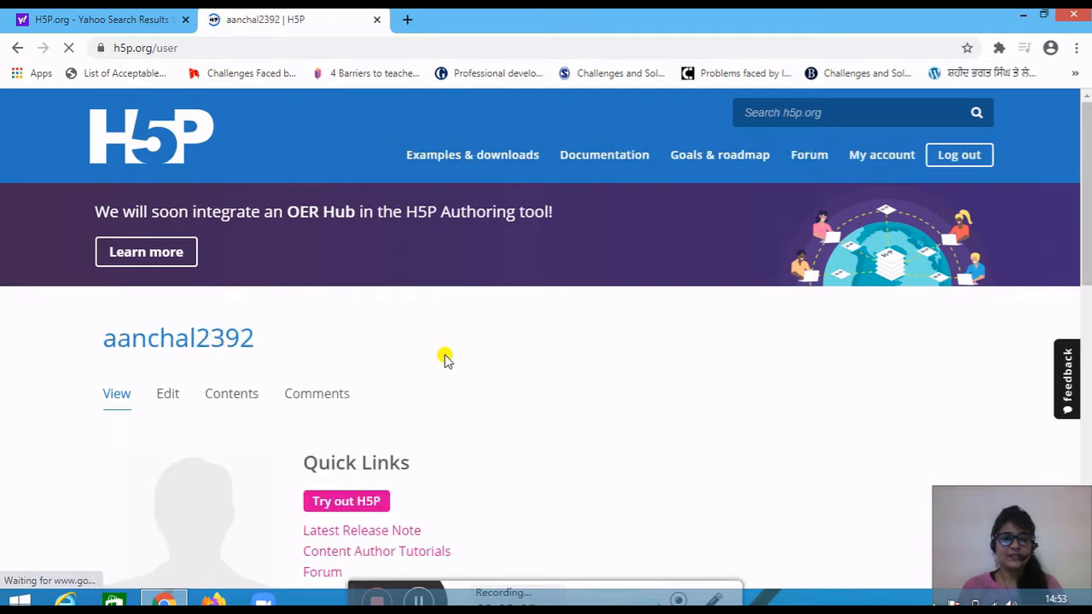
scroll(445, 359, down, 2)
click(342, 341)
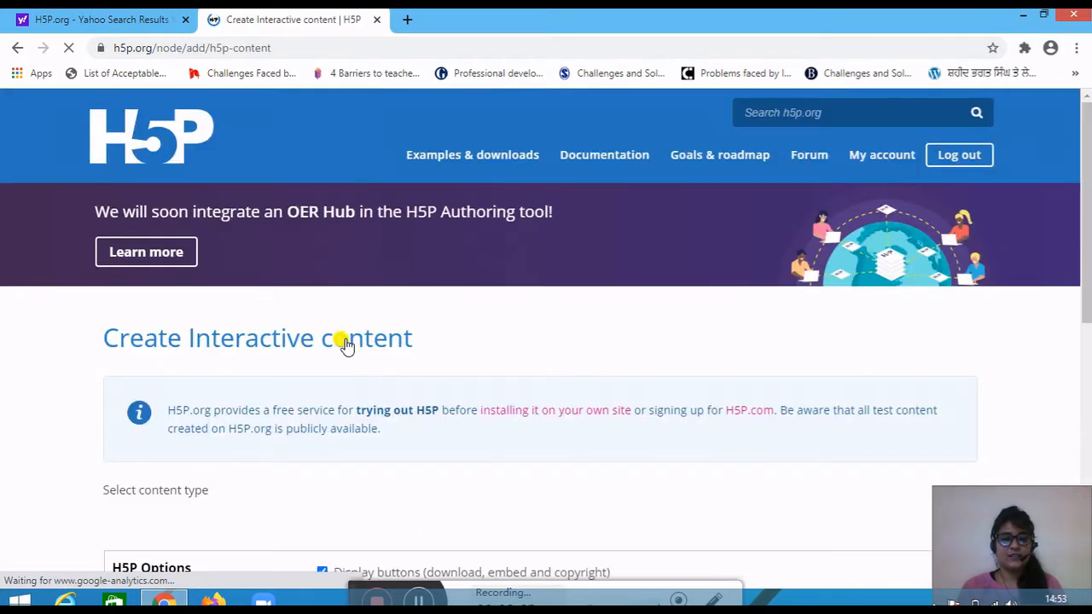
Step: Find Course Presentation among the content types, view its details, and use it for the new content
scroll(395, 365, down, 3)
scroll(400, 369, down, 2)
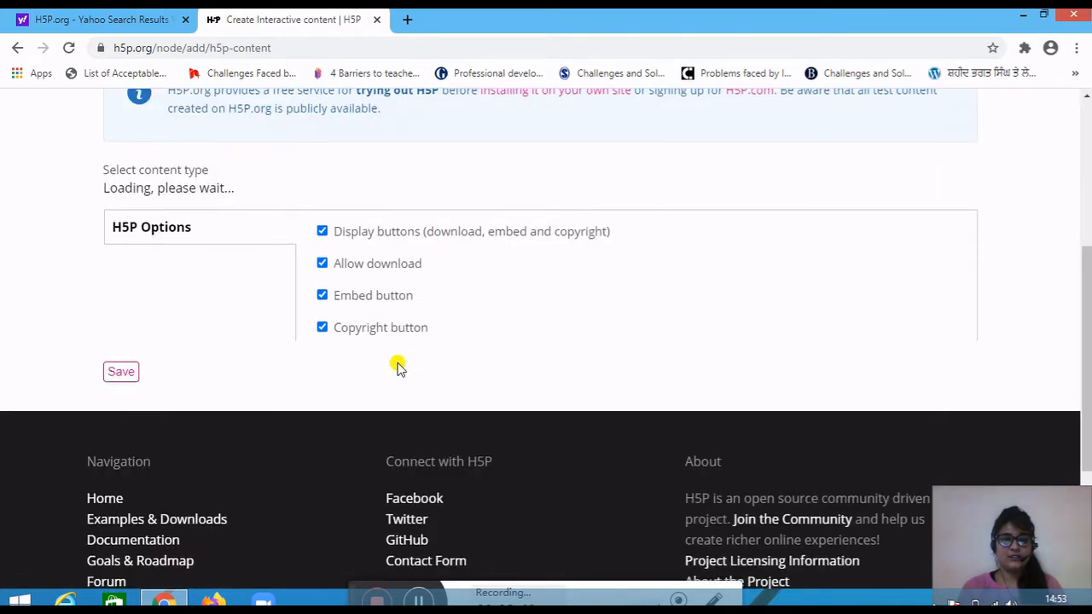
scroll(400, 369, up, 2)
scroll(399, 369, down, 2)
scroll(398, 367, down, 2)
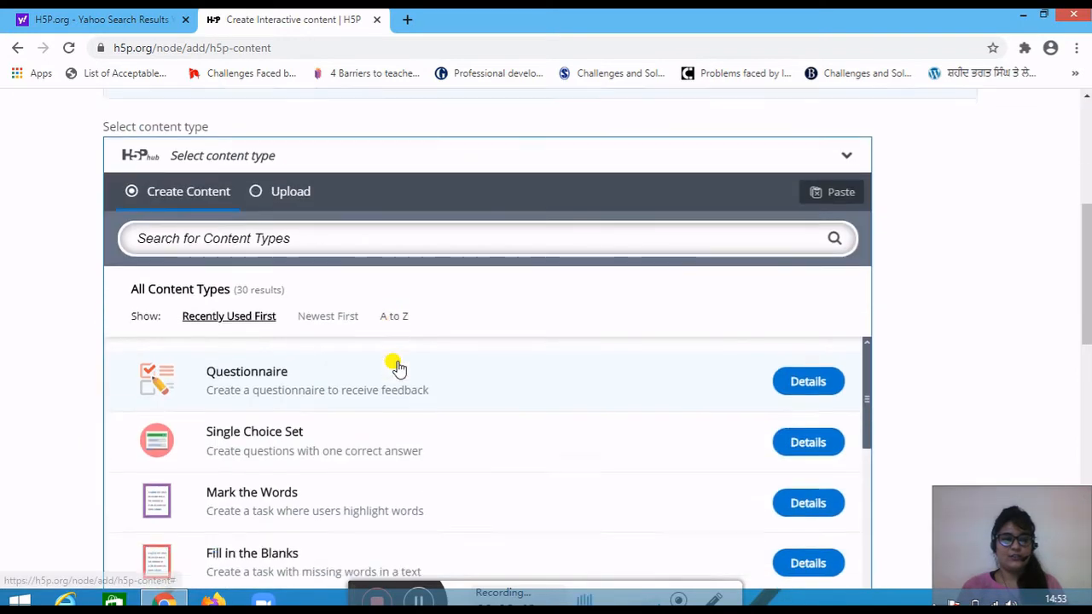
scroll(397, 367, down, 4)
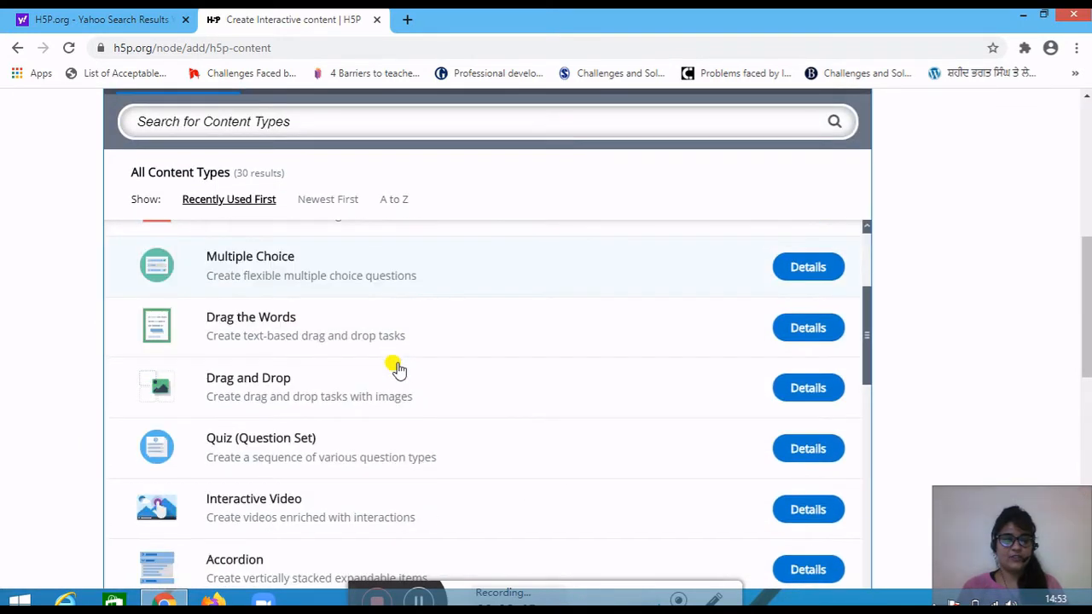
scroll(405, 382, down, 1)
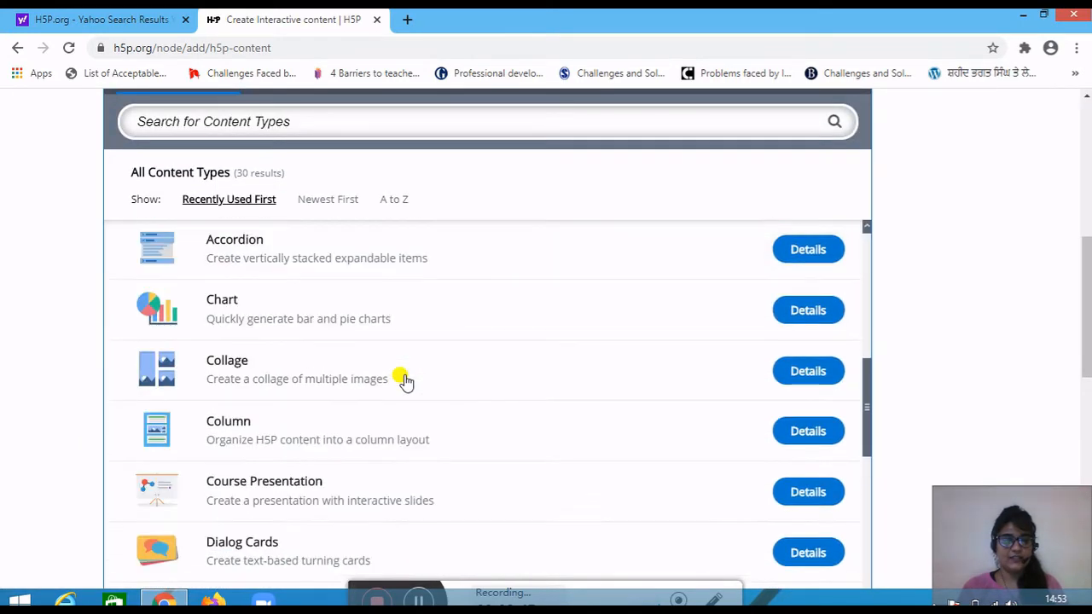
click(793, 493)
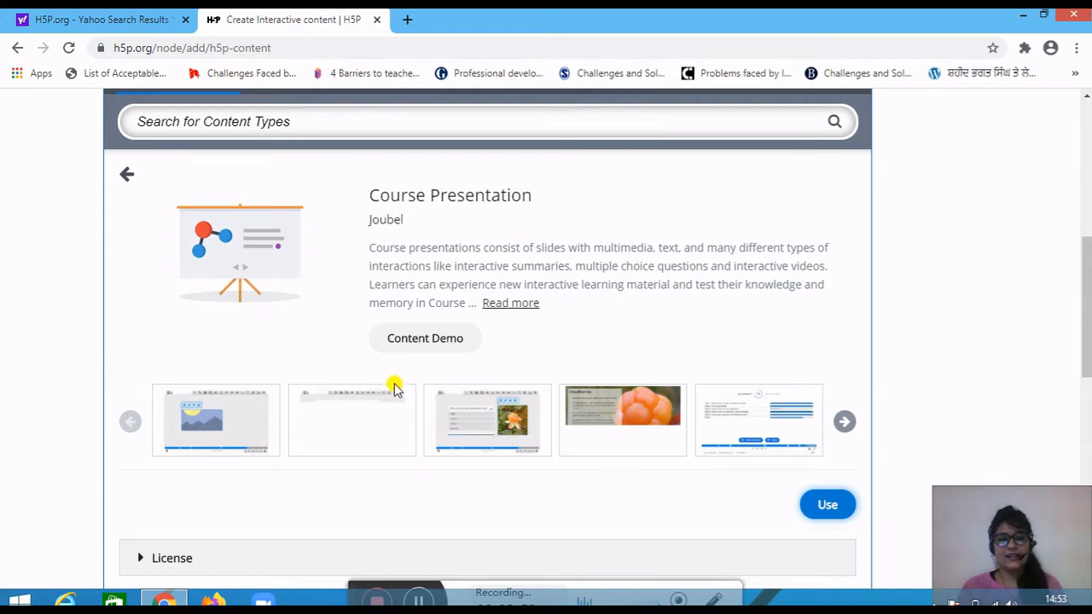
scroll(375, 441, down, 2)
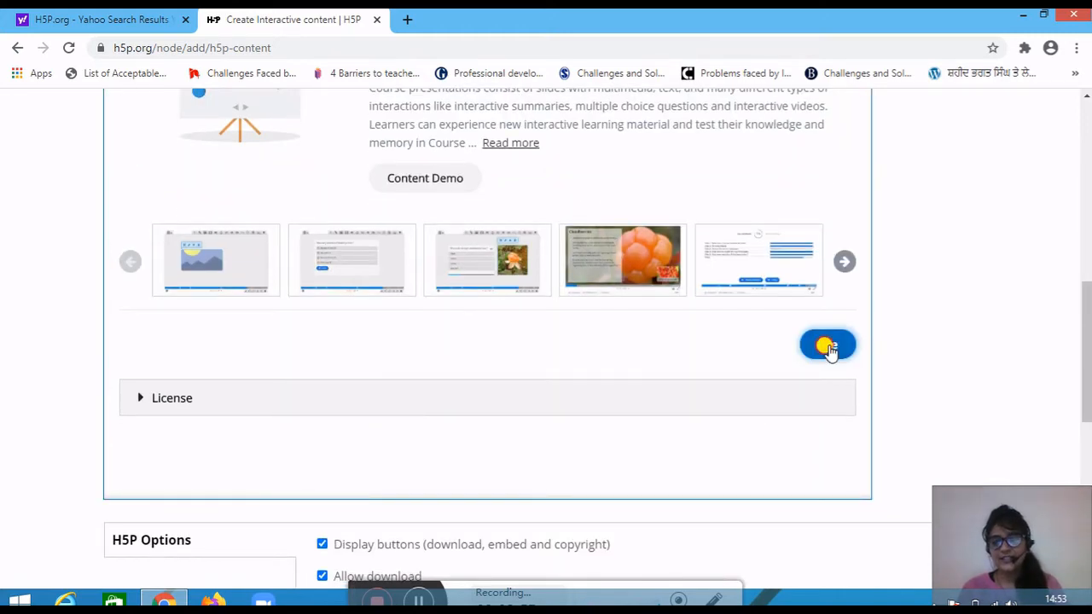
click(827, 348)
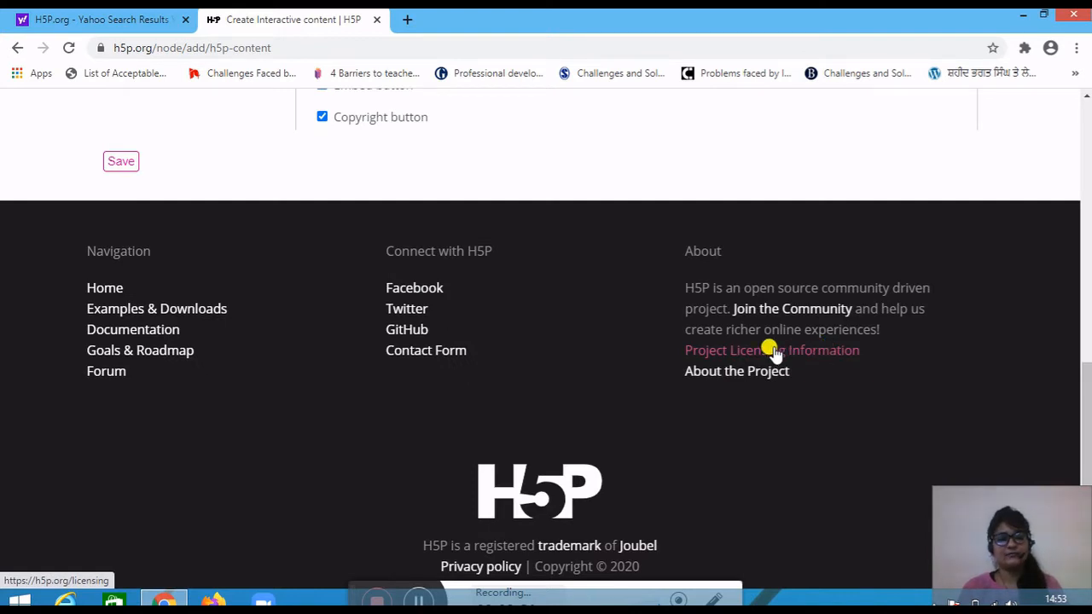
Step: Title the new course presentation "The Portrait of alady"
scroll(634, 338, up, 6)
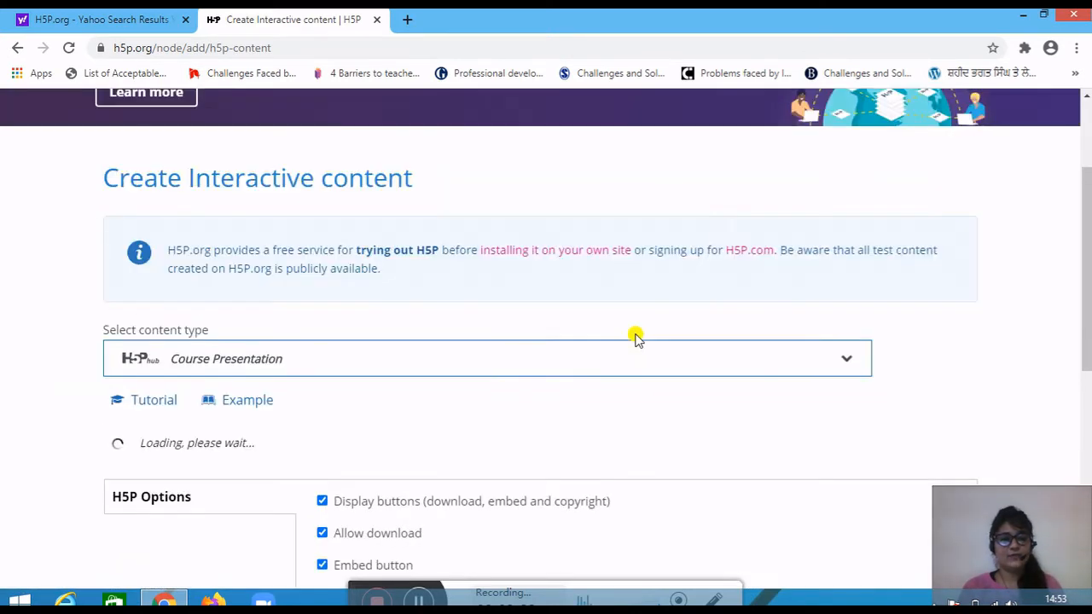
scroll(634, 339, down, 2)
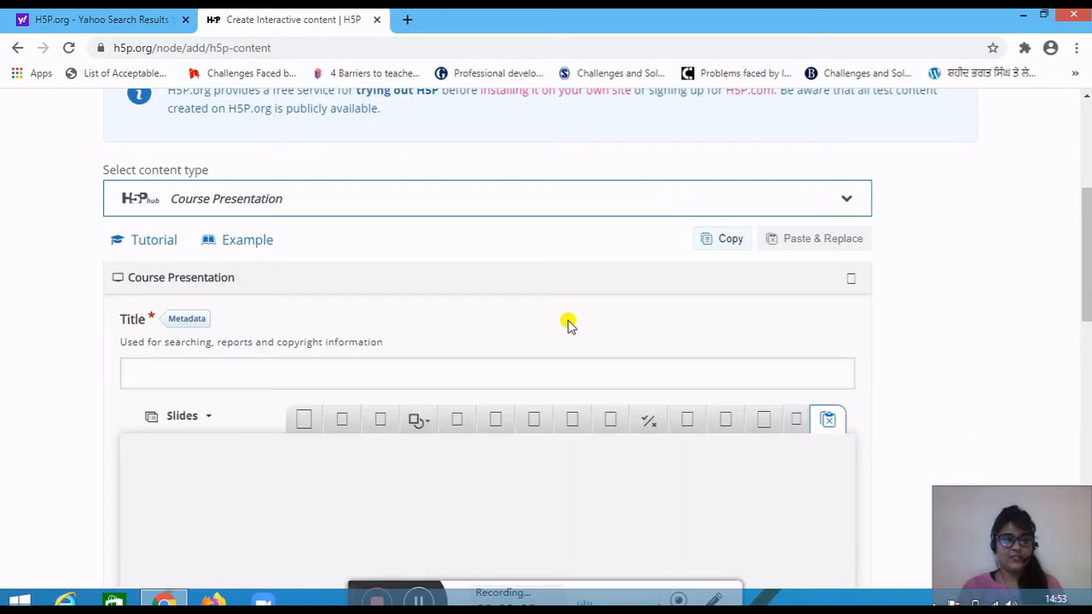
scroll(407, 373, down, 2)
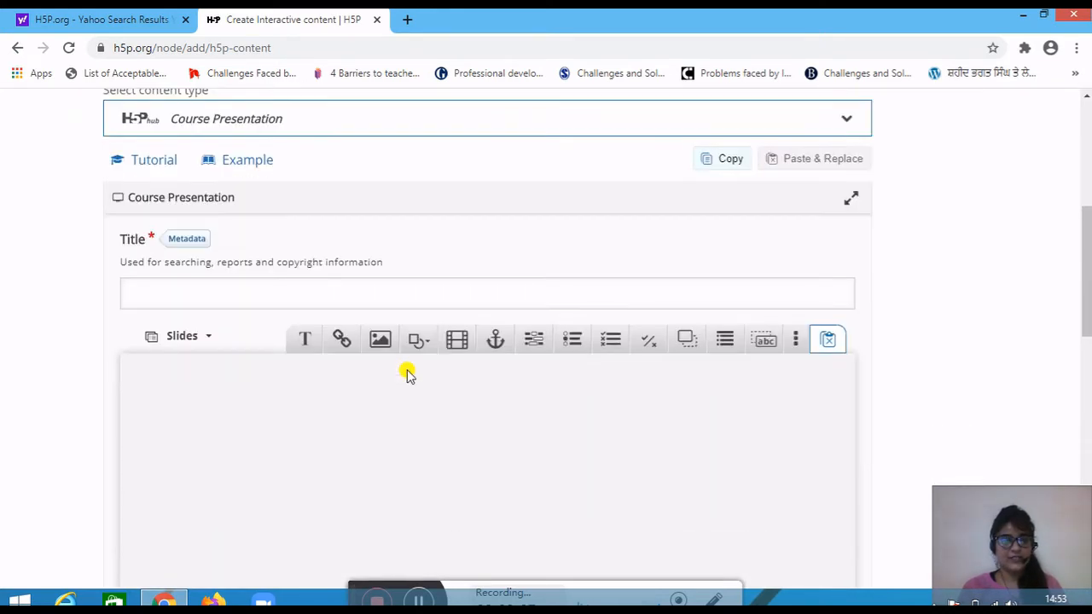
scroll(418, 377, down, 1)
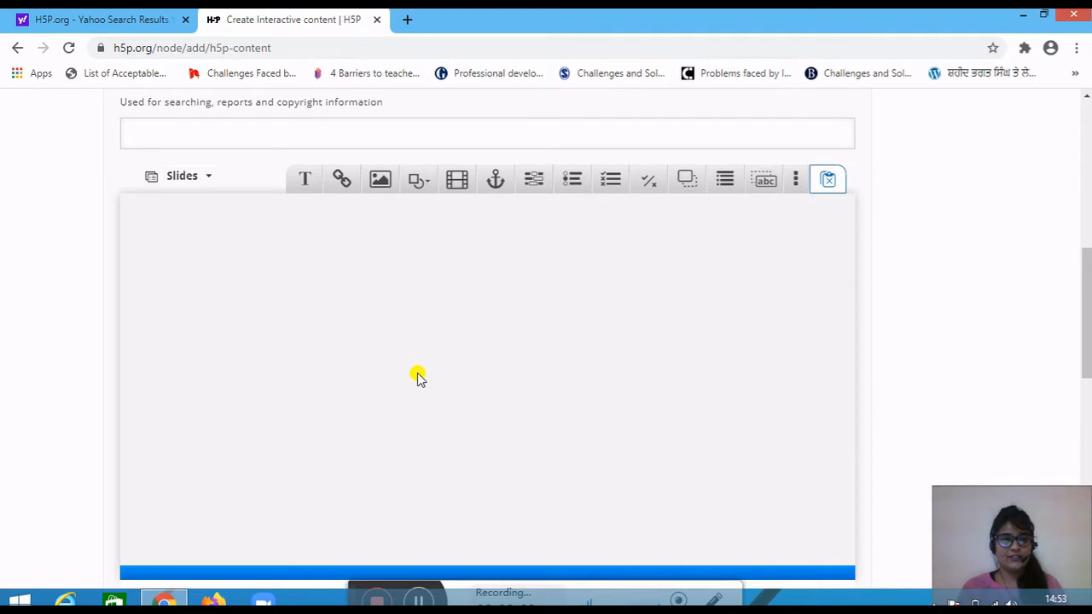
scroll(418, 377, up, 2)
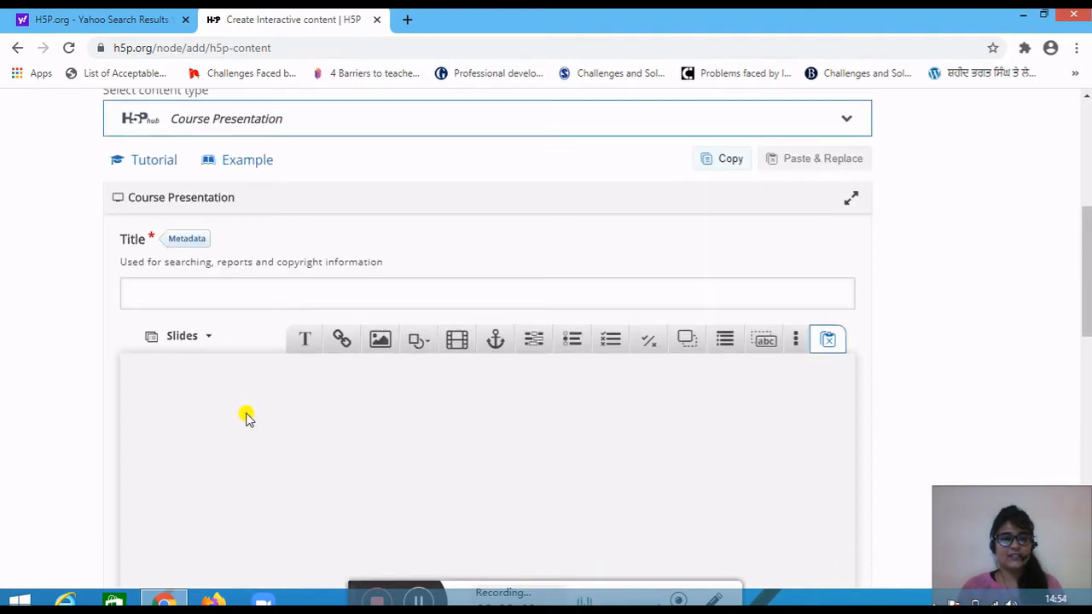
scroll(246, 417, down, 3)
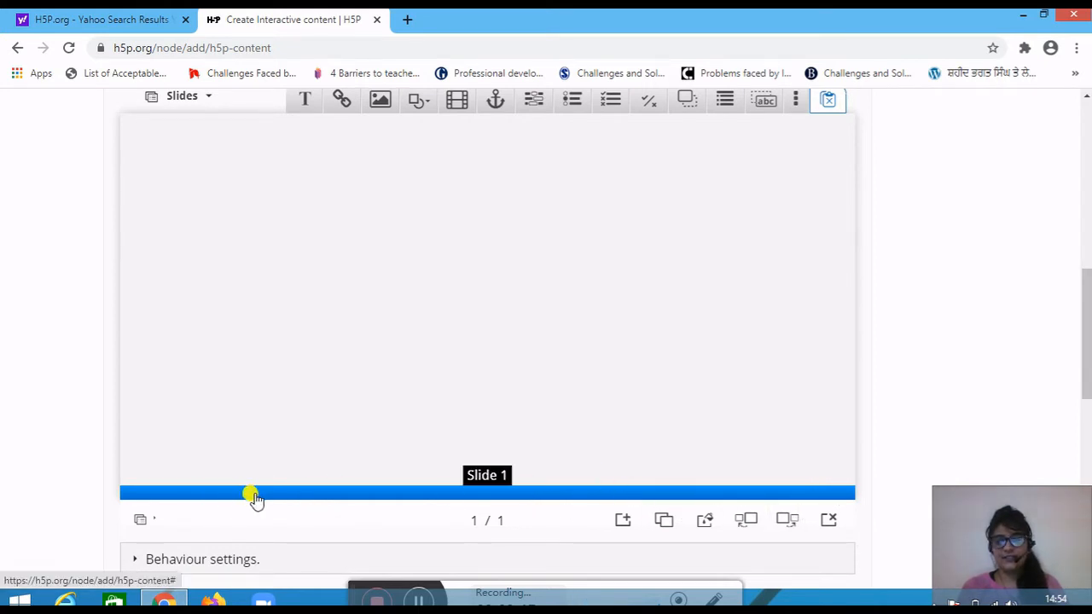
scroll(305, 426, up, 3)
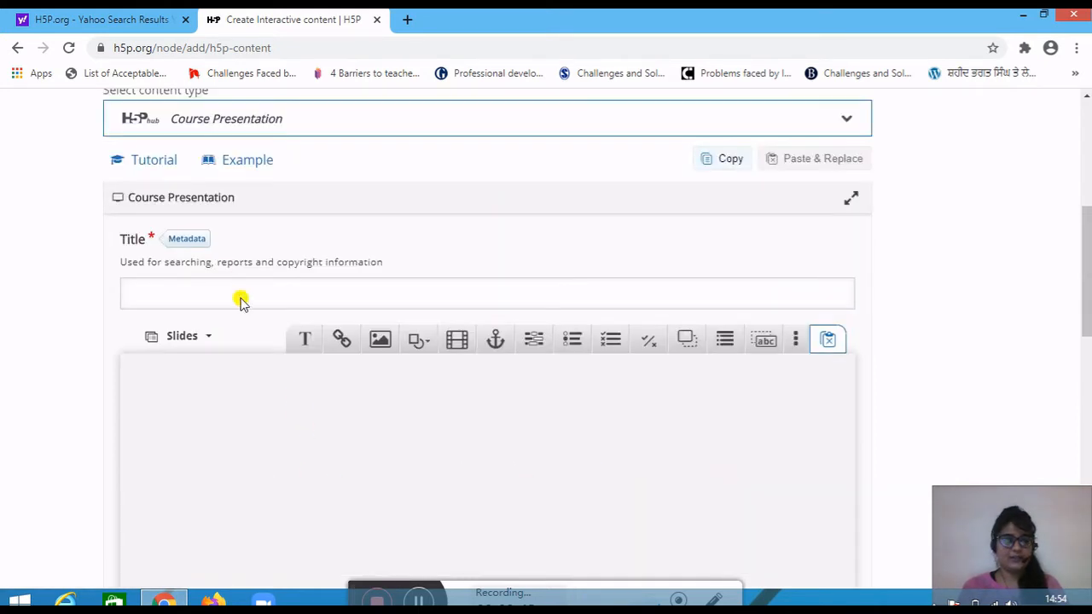
click(169, 297)
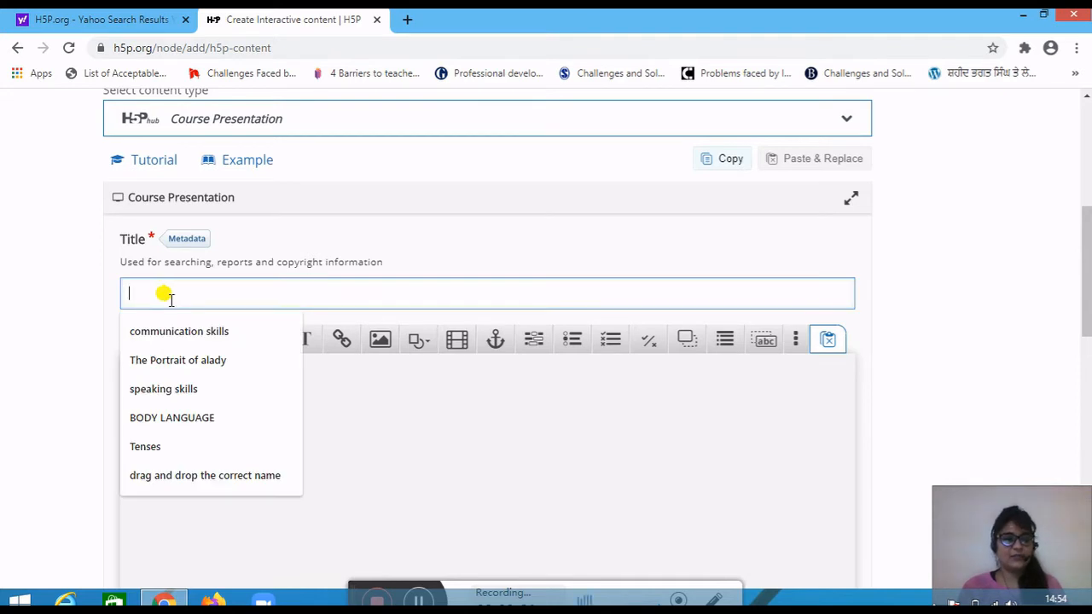
click(176, 362)
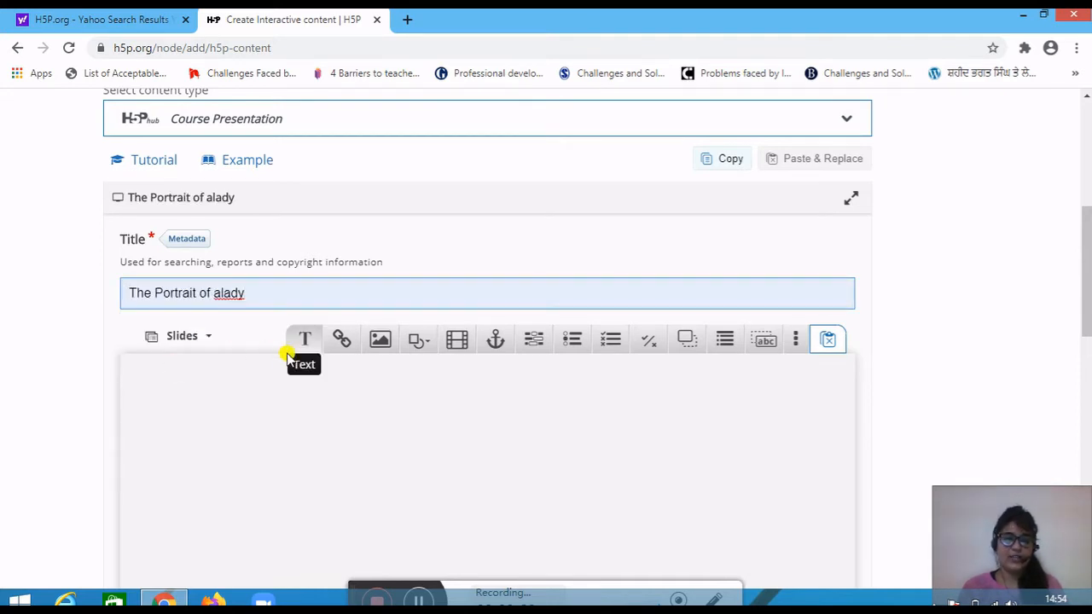
Step: View the display options for the slide titles list and close them
scroll(287, 357, down, 2)
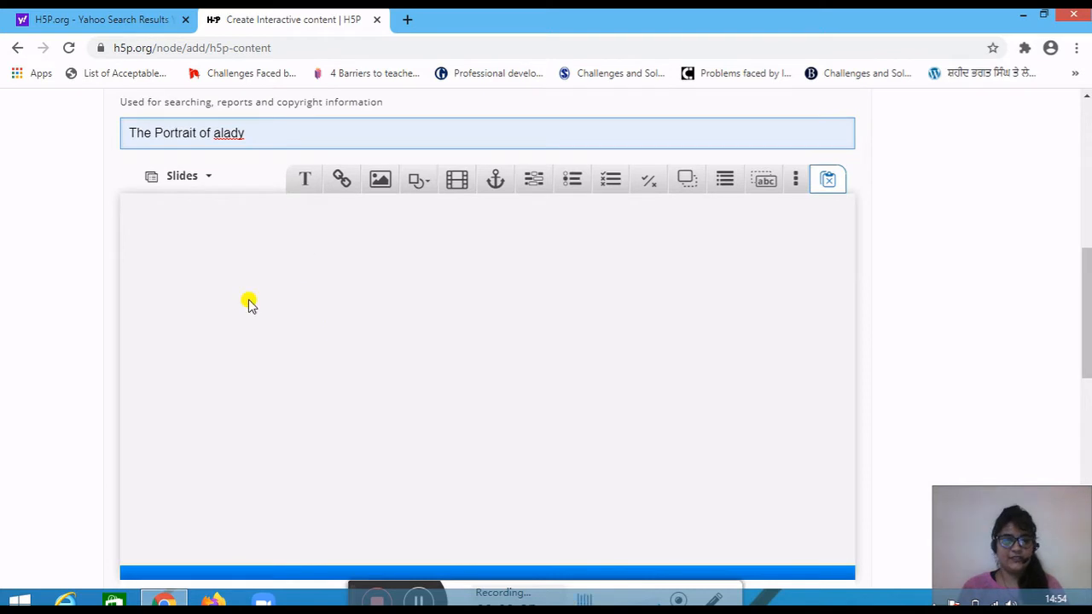
scroll(348, 376, down, 1)
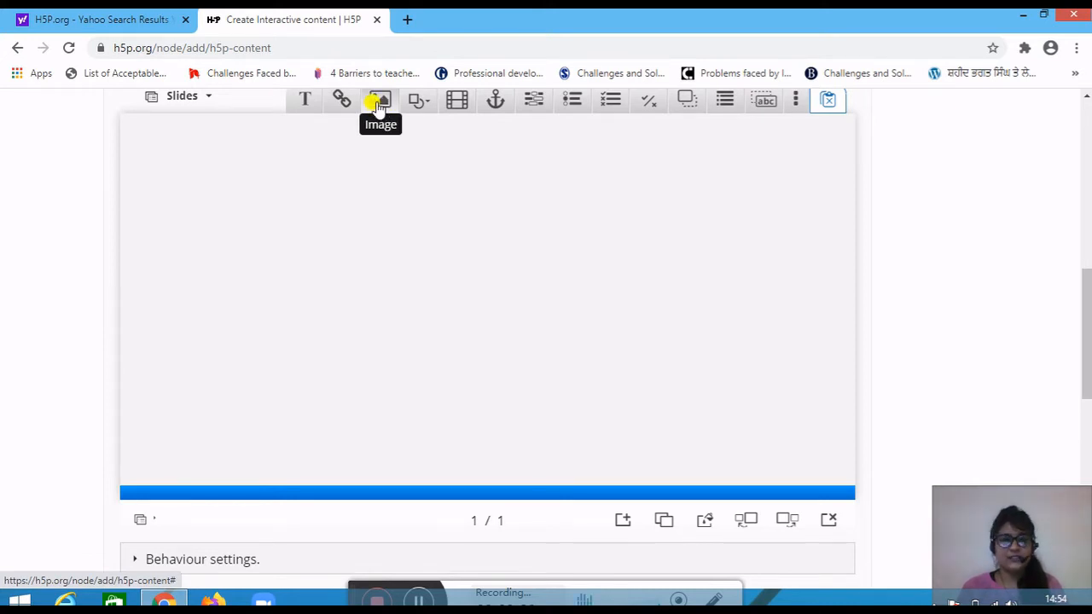
click(182, 96)
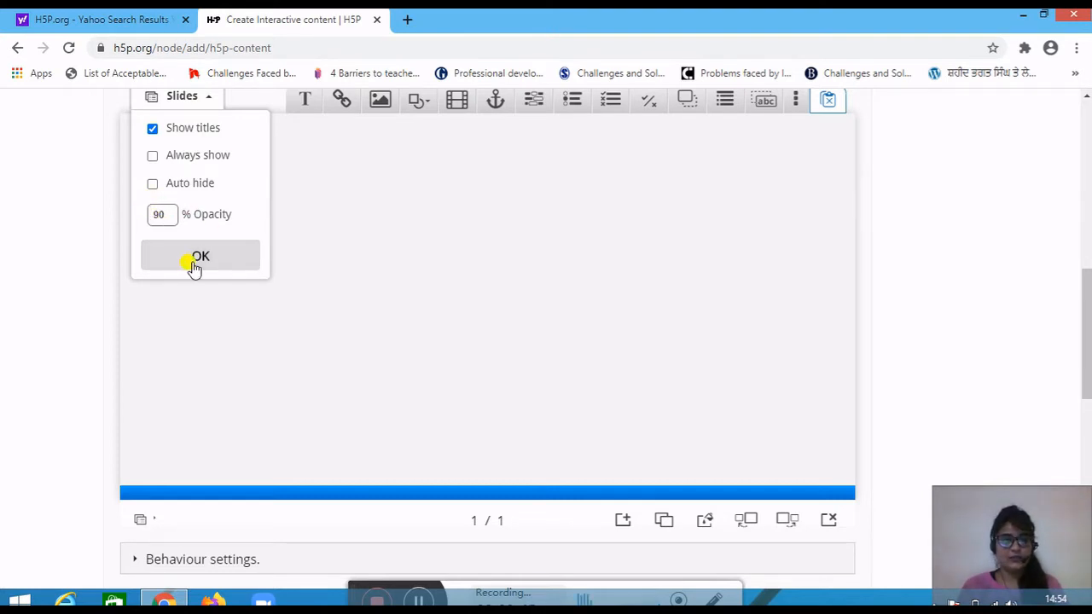
click(250, 94)
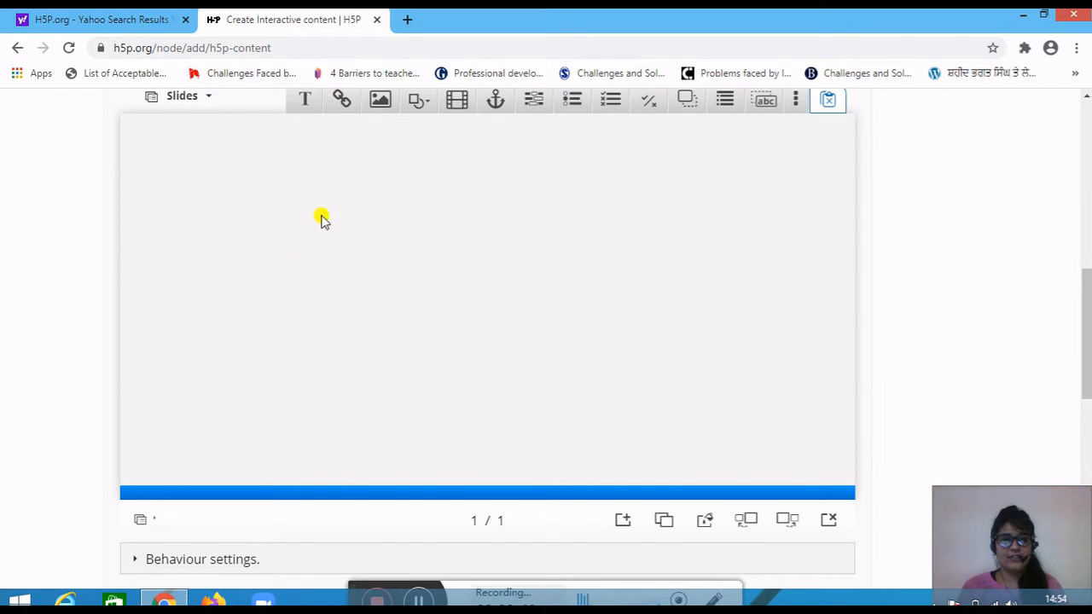
Step: Start an image element on slide 1 and upload the background-blank-book-border picture from the Pictures folder
click(381, 103)
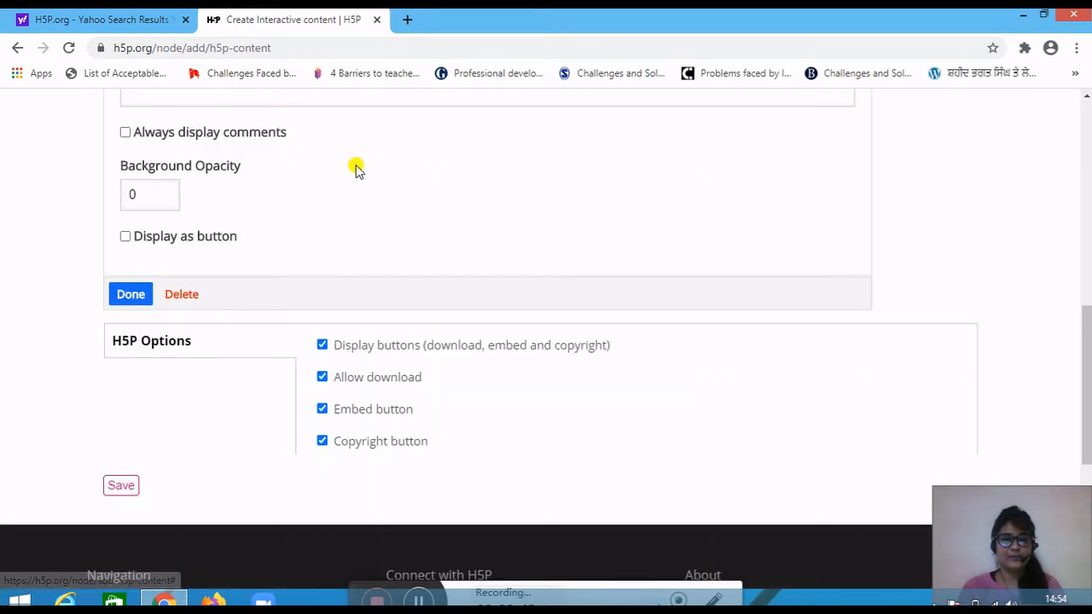
scroll(357, 169, up, 5)
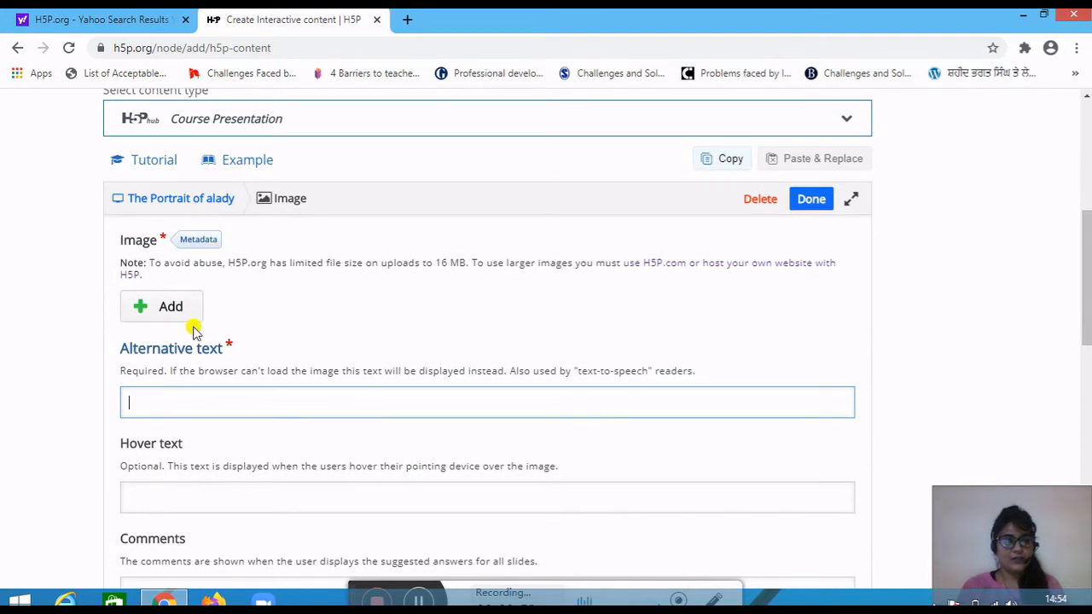
click(173, 306)
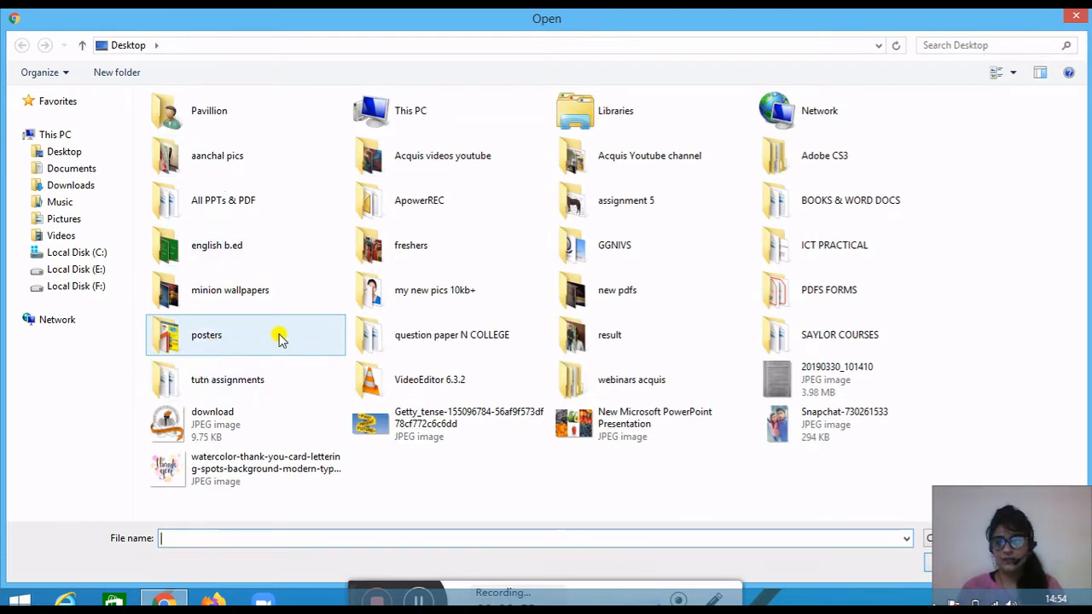
click(77, 188)
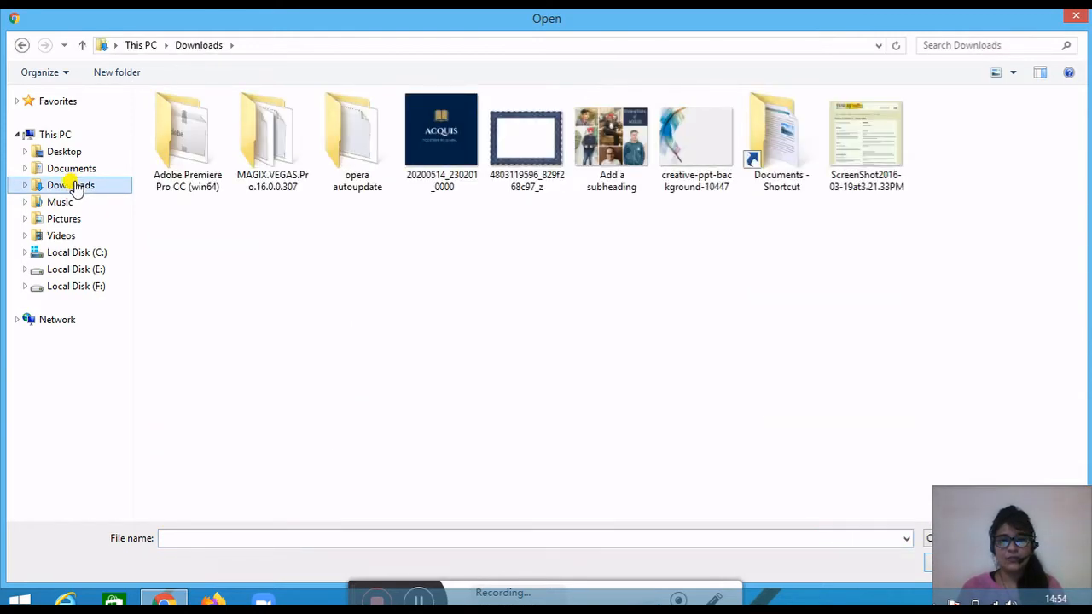
click(68, 220)
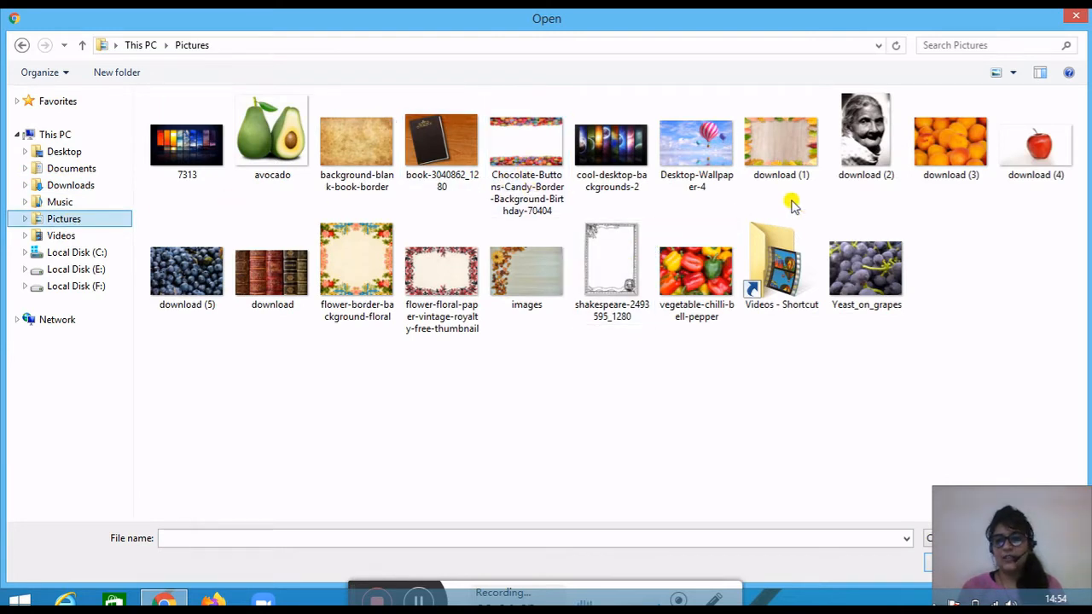
click(781, 165)
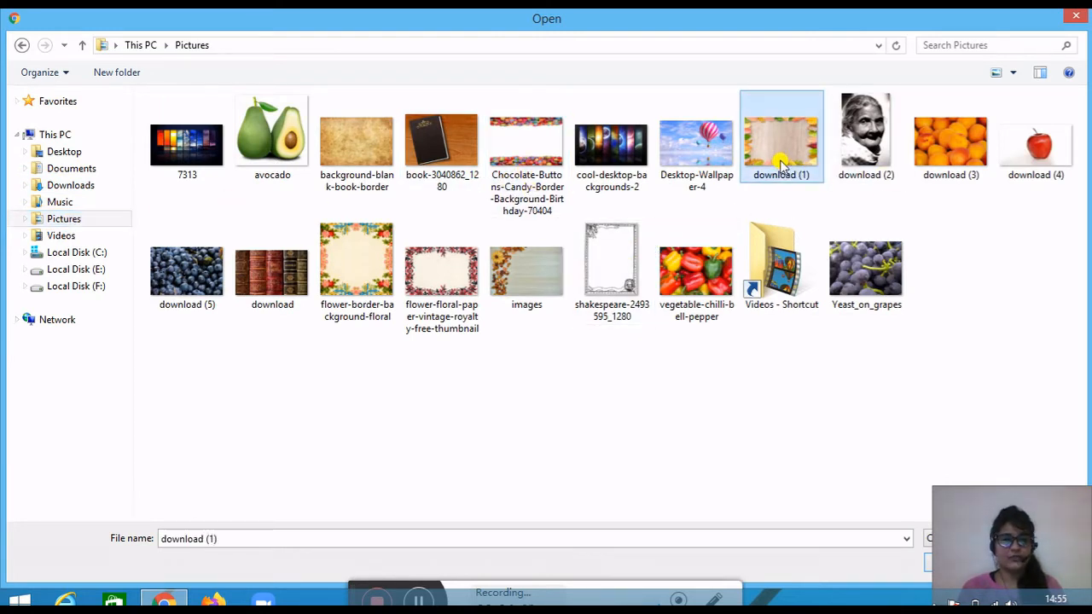
click(366, 160)
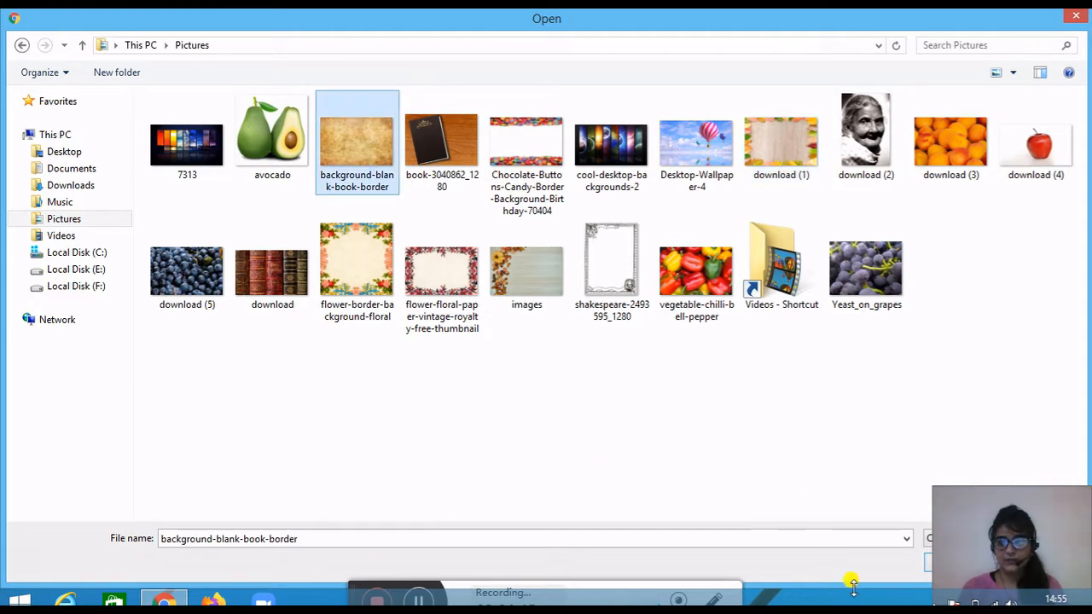
click(930, 567)
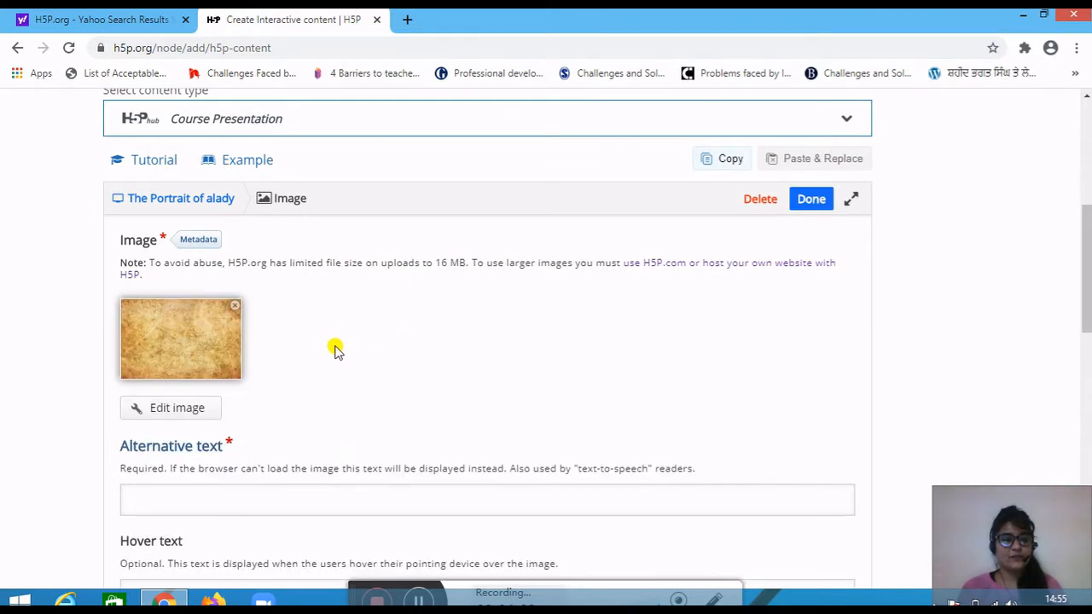
Step: Review the image's alternative text, hover text and comment settings, and insert the image on the slide with those fields left empty
scroll(345, 369, down, 1)
scroll(345, 369, down, 1)
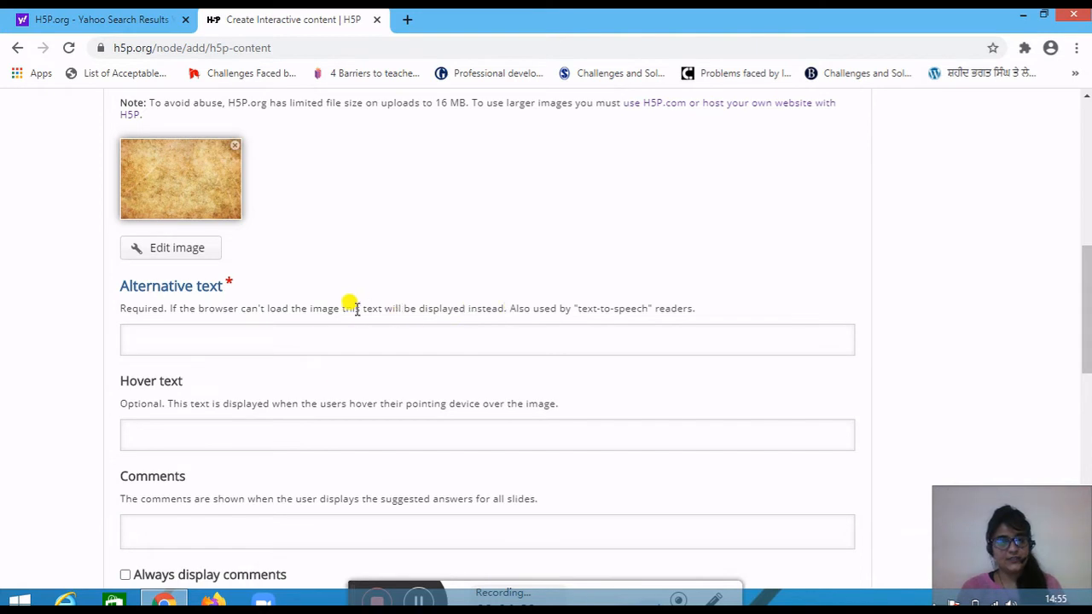
scroll(248, 337, down, 2)
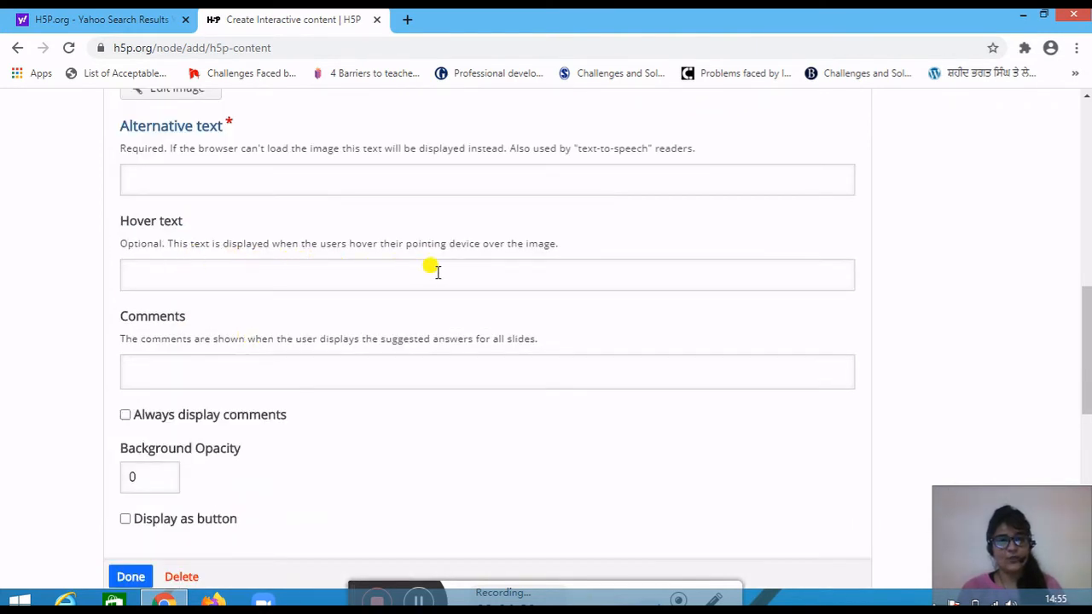
scroll(117, 367, up, 3)
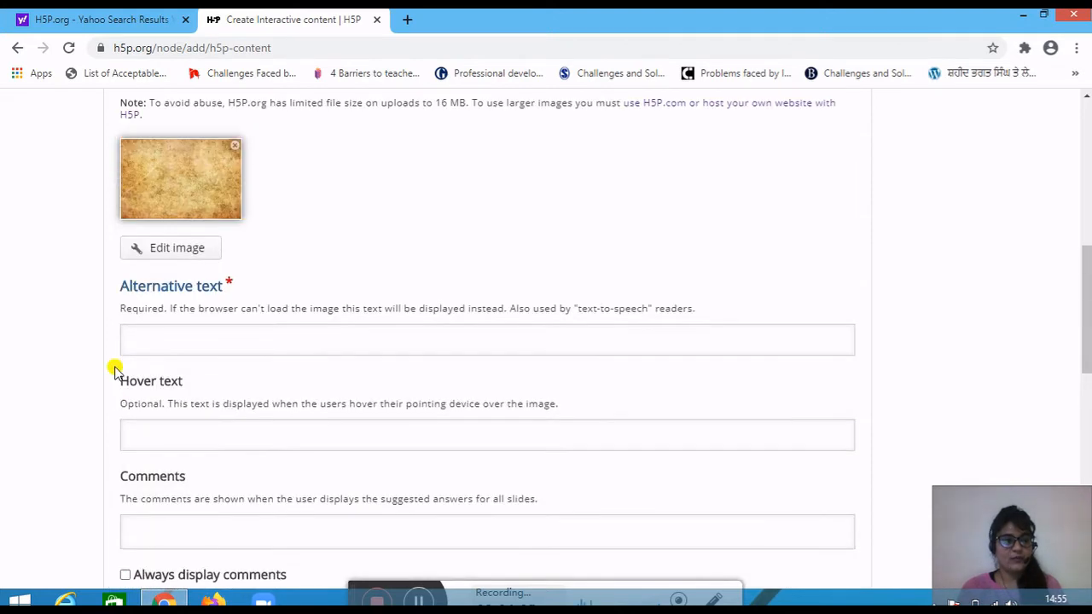
scroll(161, 322, up, 1)
scroll(159, 316, down, 1)
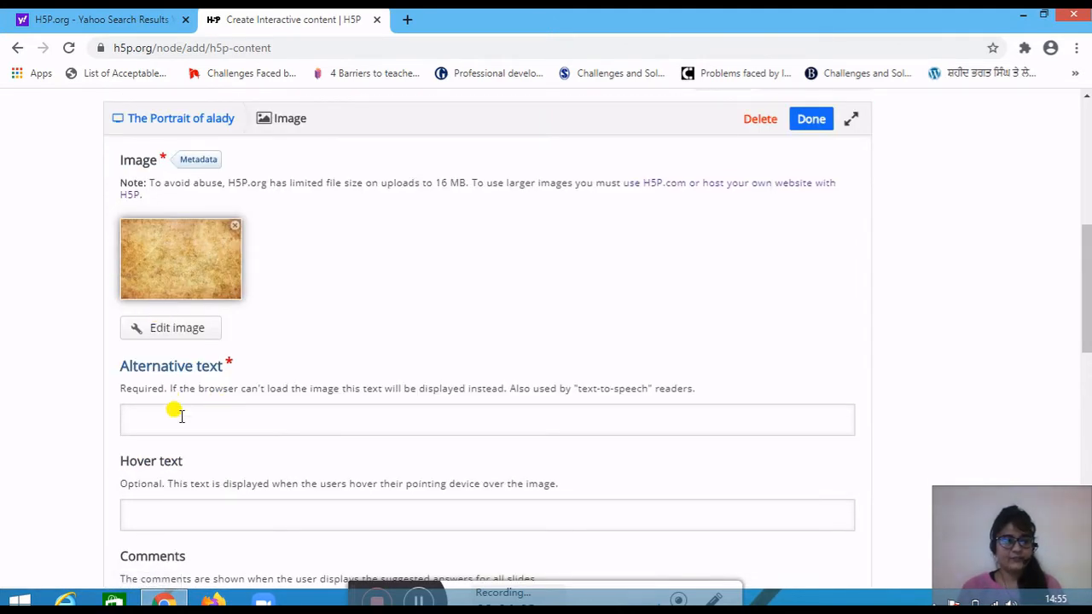
scroll(182, 332, down, 1)
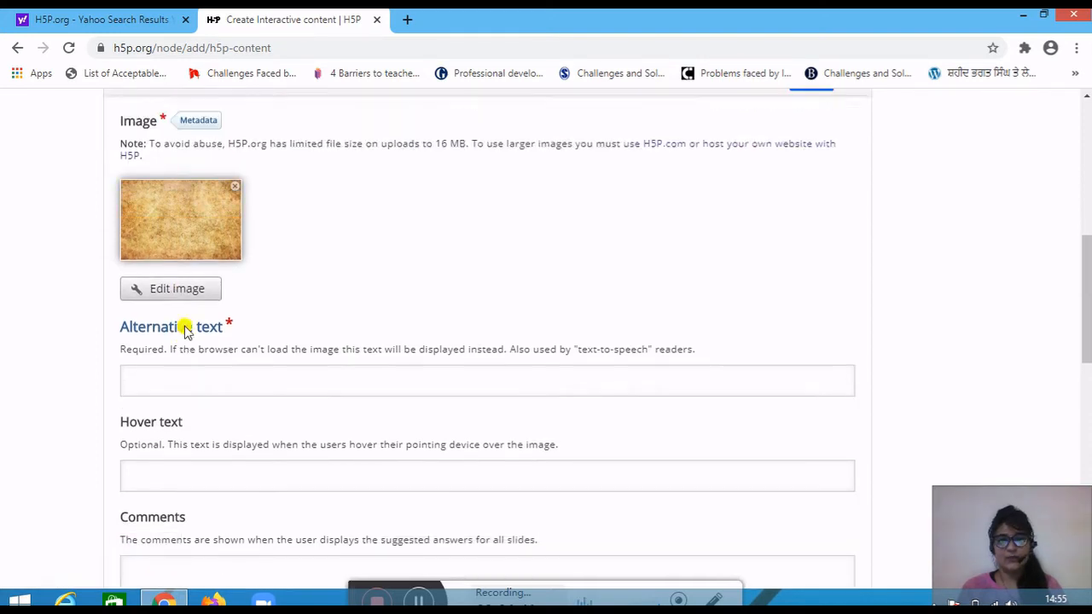
scroll(183, 324, up, 2)
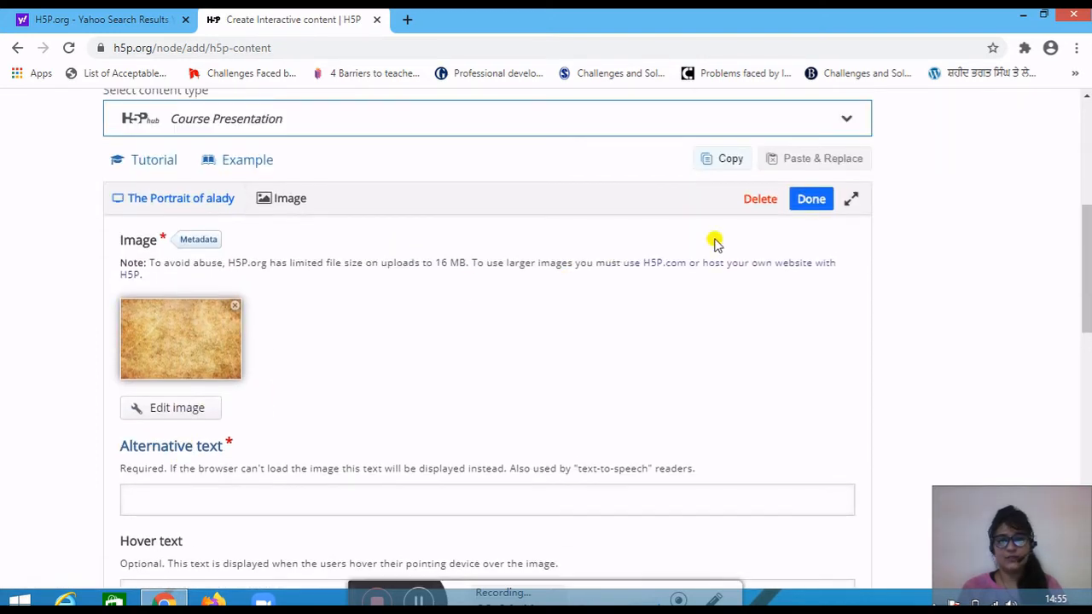
click(815, 199)
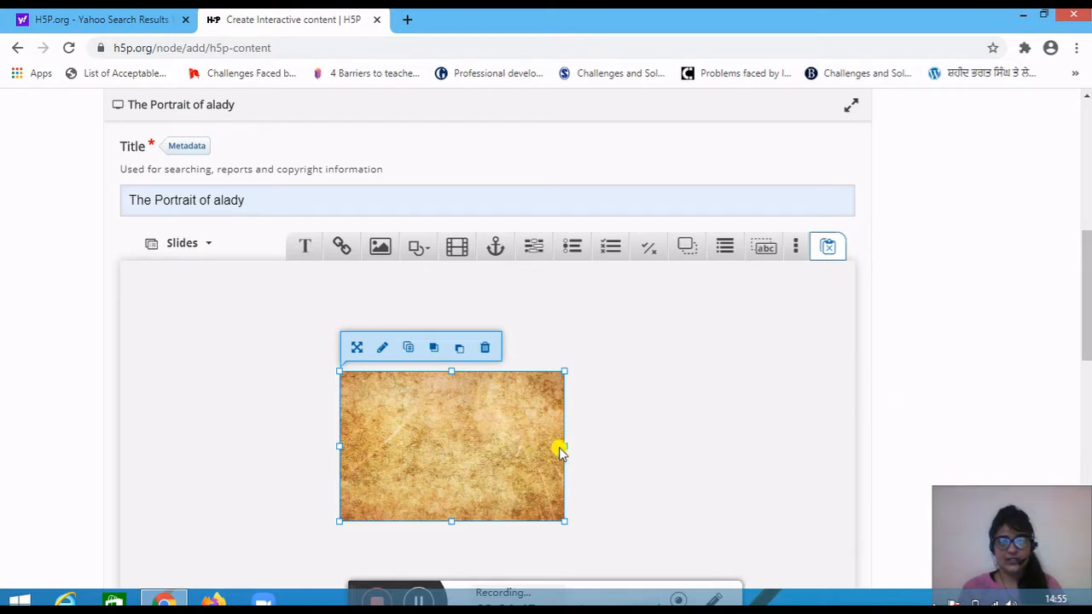
Step: Move the inserted image to about 280, 110 on the slide and enlarge it to about 310 × 290
drag(558, 446, 588, 470)
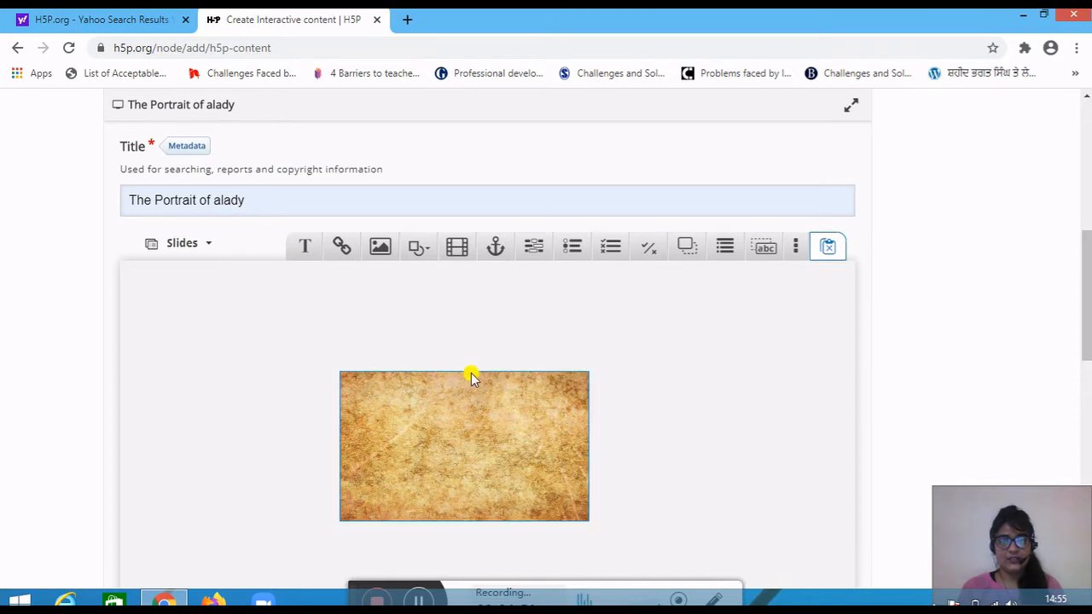
drag(471, 373, 458, 356)
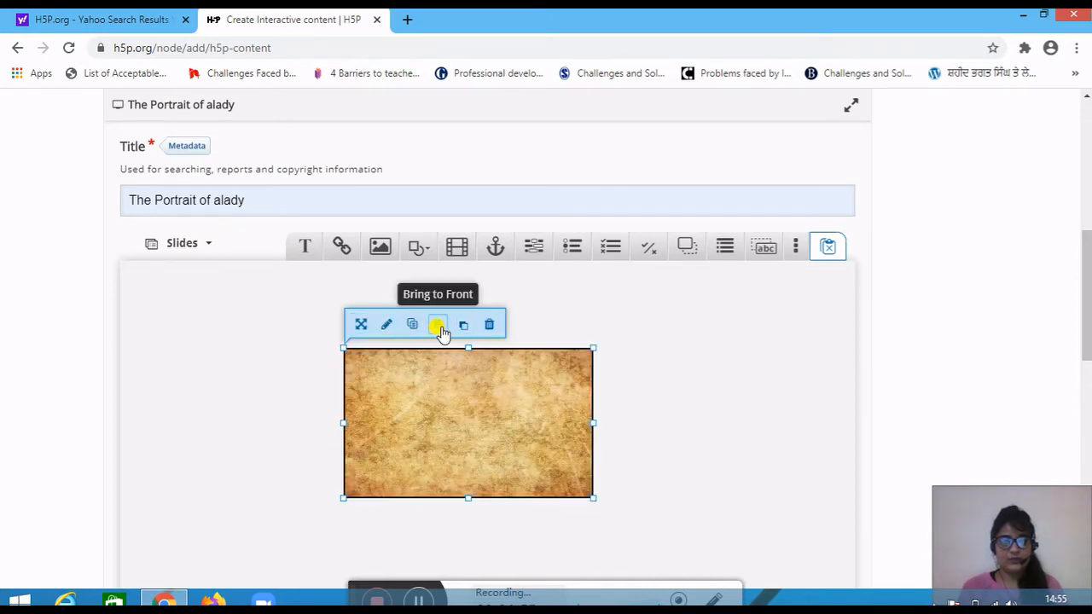
click(361, 328)
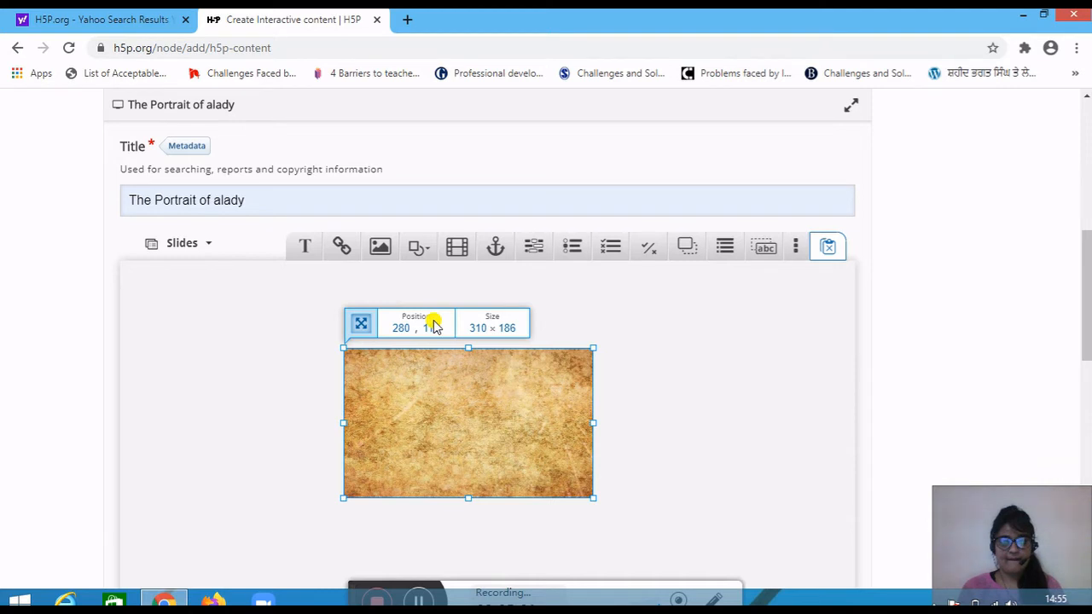
drag(469, 497, 515, 580)
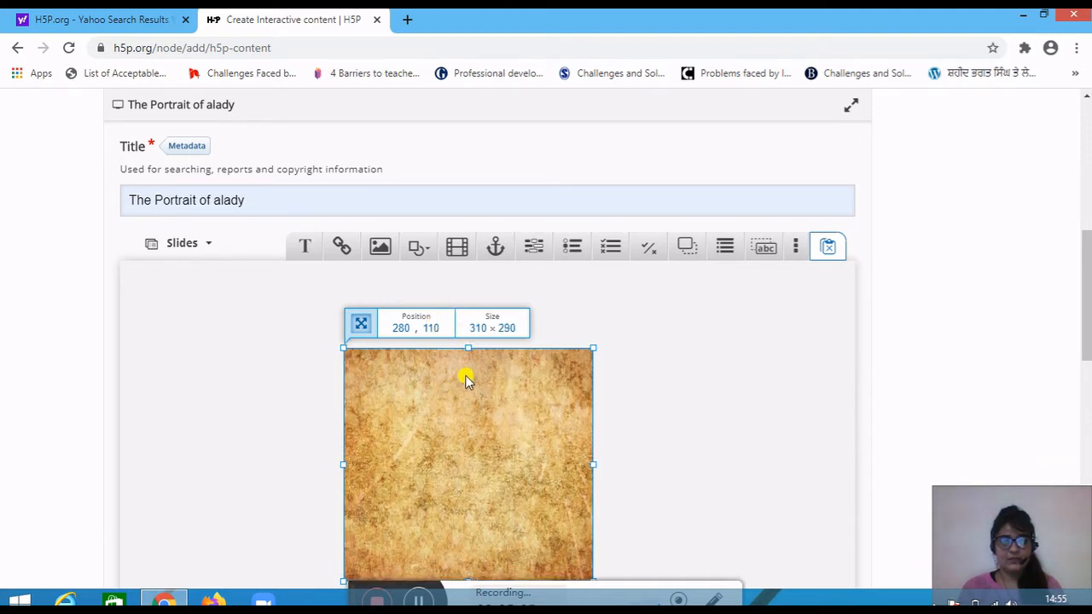
Step: Stretch the parchment image to all four edges of slide 1 so it covers the whole slide as a background
click(458, 345)
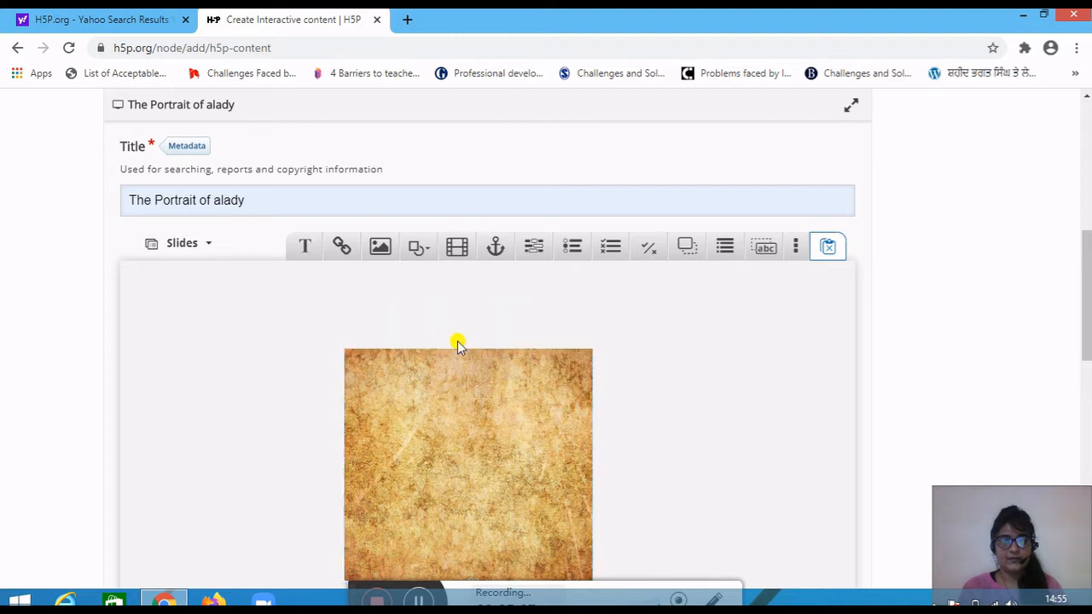
click(466, 355)
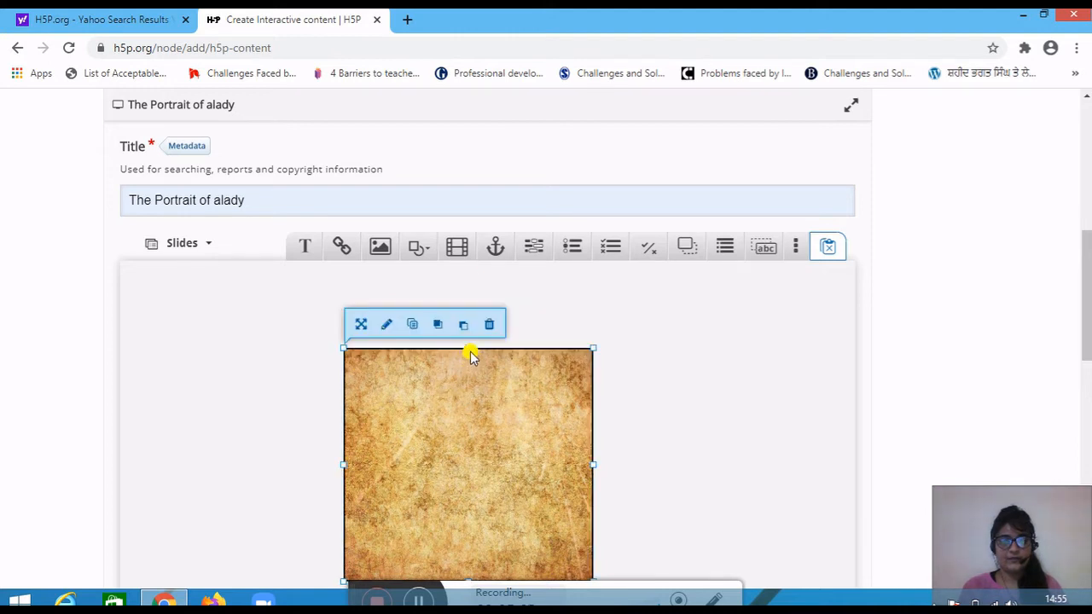
drag(468, 347, 466, 262)
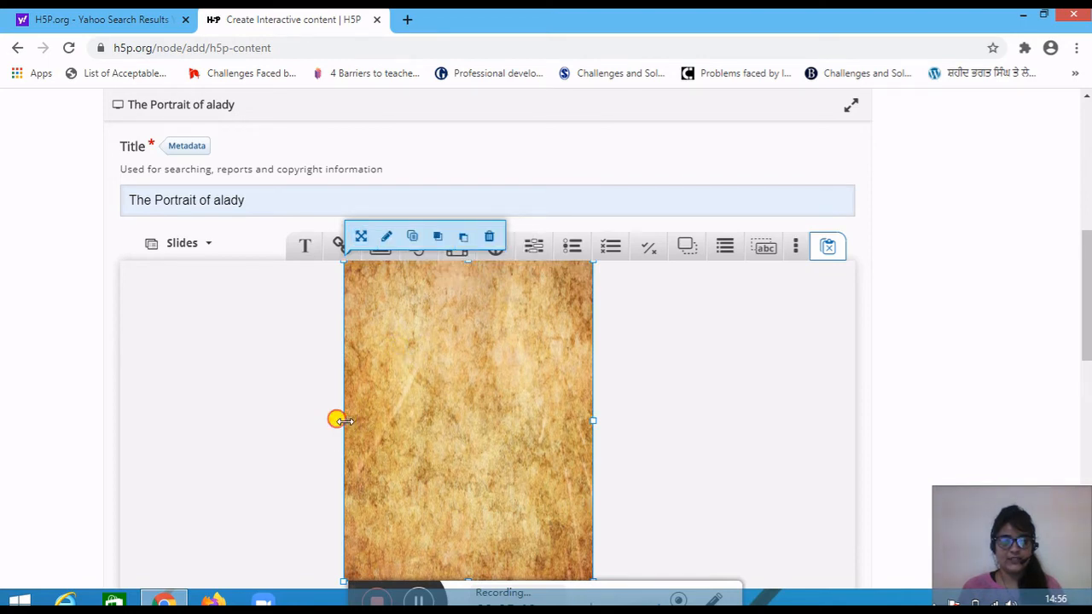
drag(340, 419, 93, 421)
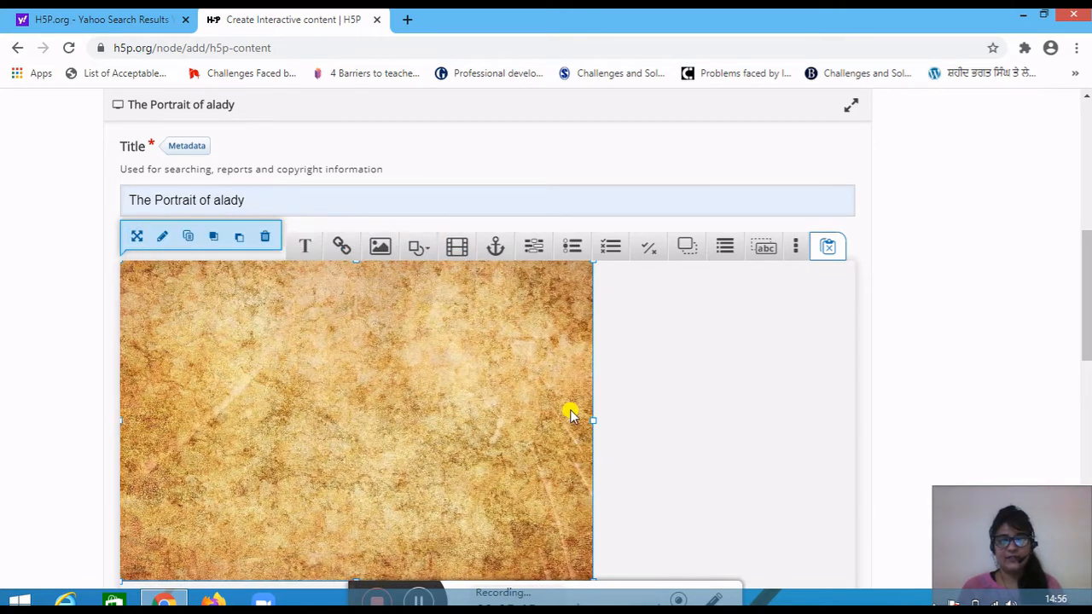
drag(587, 419, 862, 431)
scroll(483, 402, down, 1)
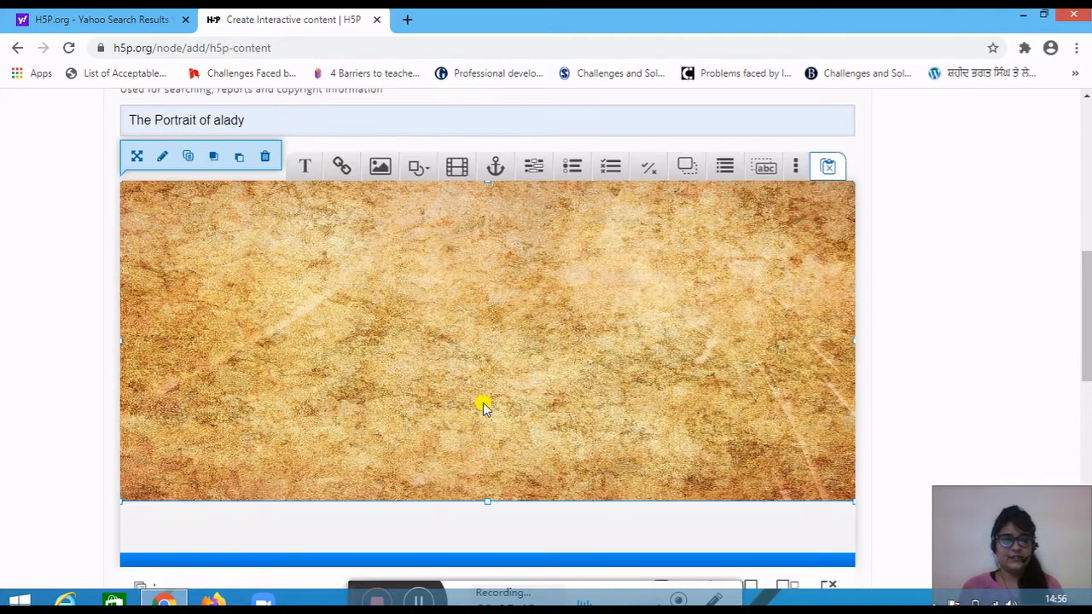
scroll(483, 403, down, 1)
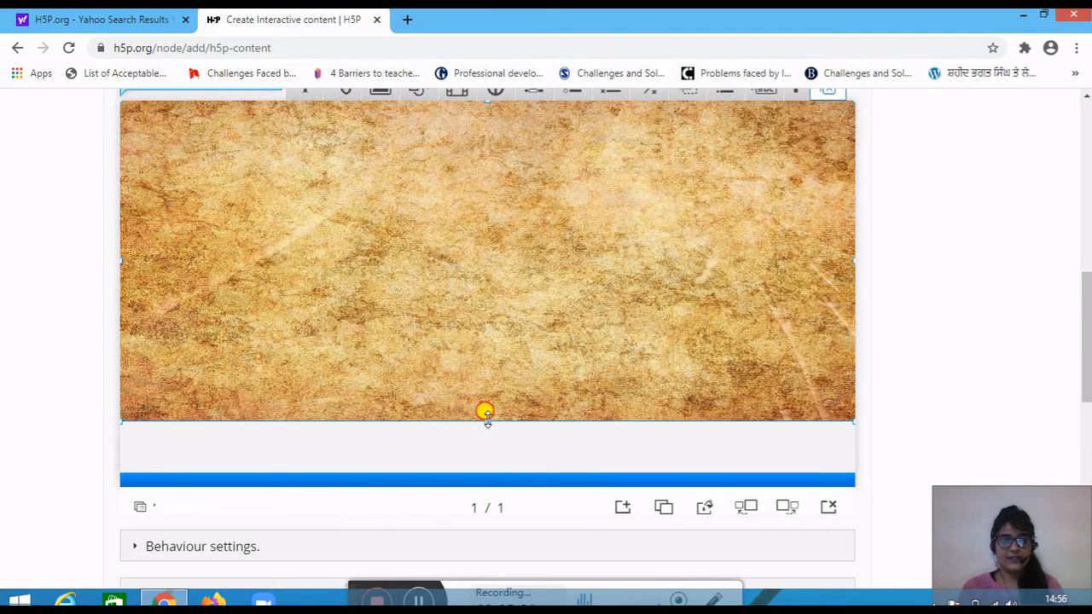
drag(486, 420, 481, 487)
scroll(449, 410, up, 3)
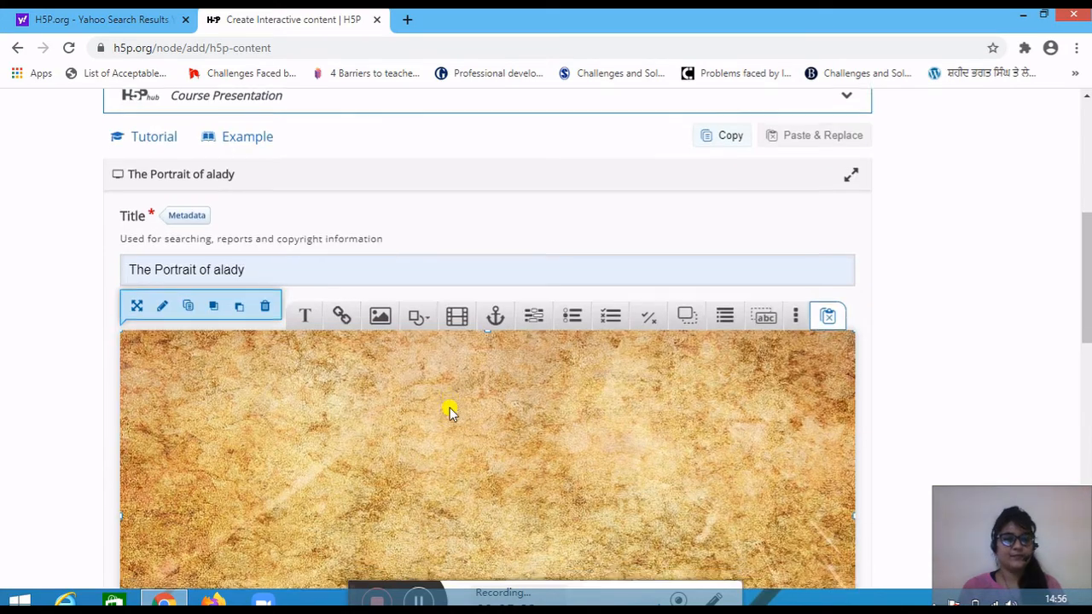
scroll(449, 411, down, 3)
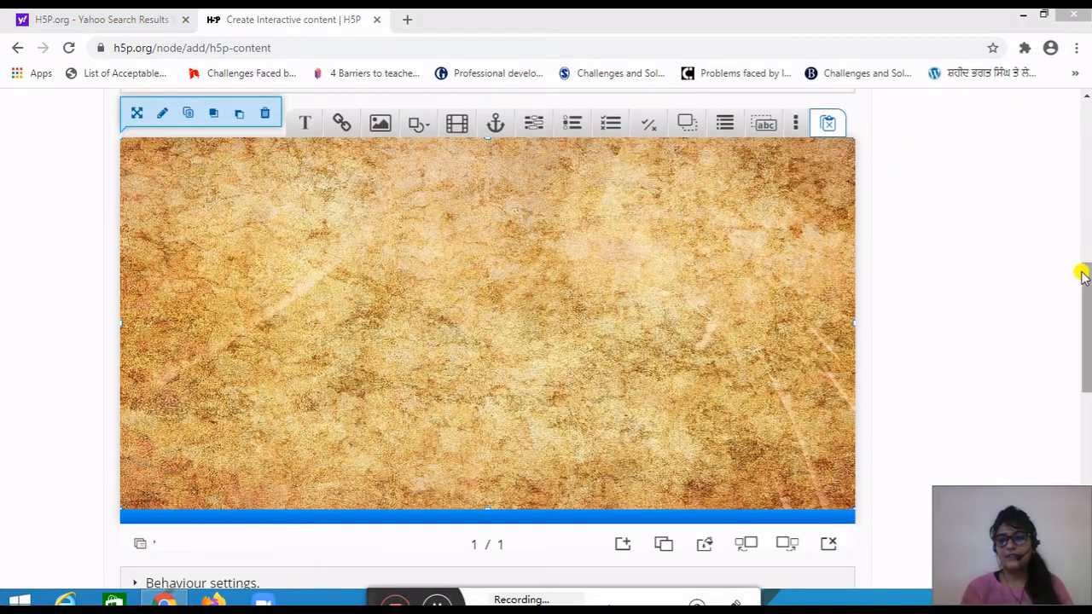
Step: Add a text element reading "THE PORTRAIT OF A LADY" with "Khushwant Singh" indented on the line below, and make the title line bold
scroll(1081, 264, up, 3)
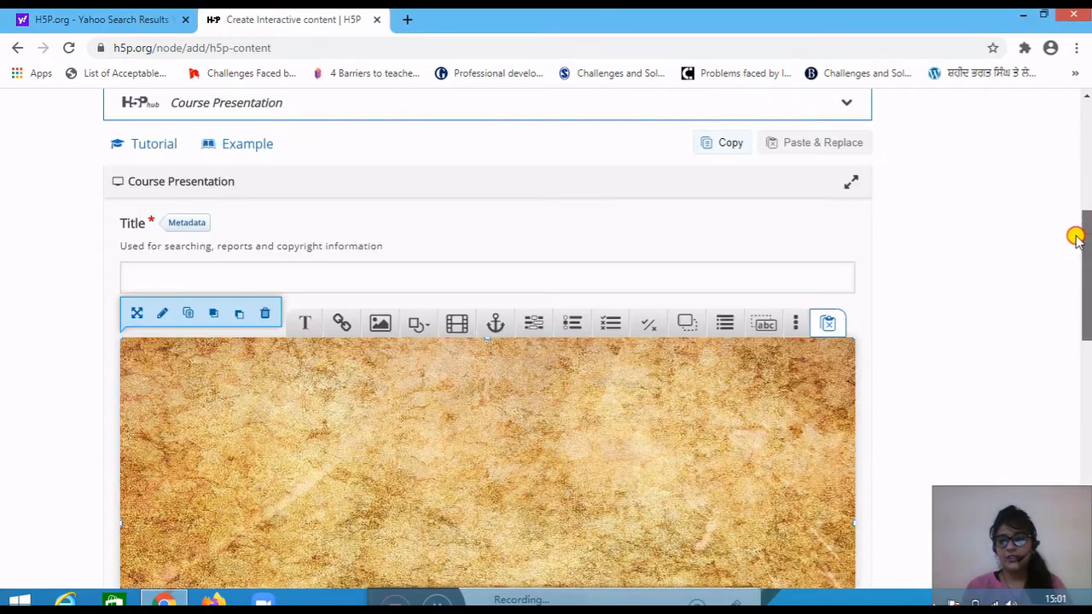
drag(1077, 239, 1085, 283)
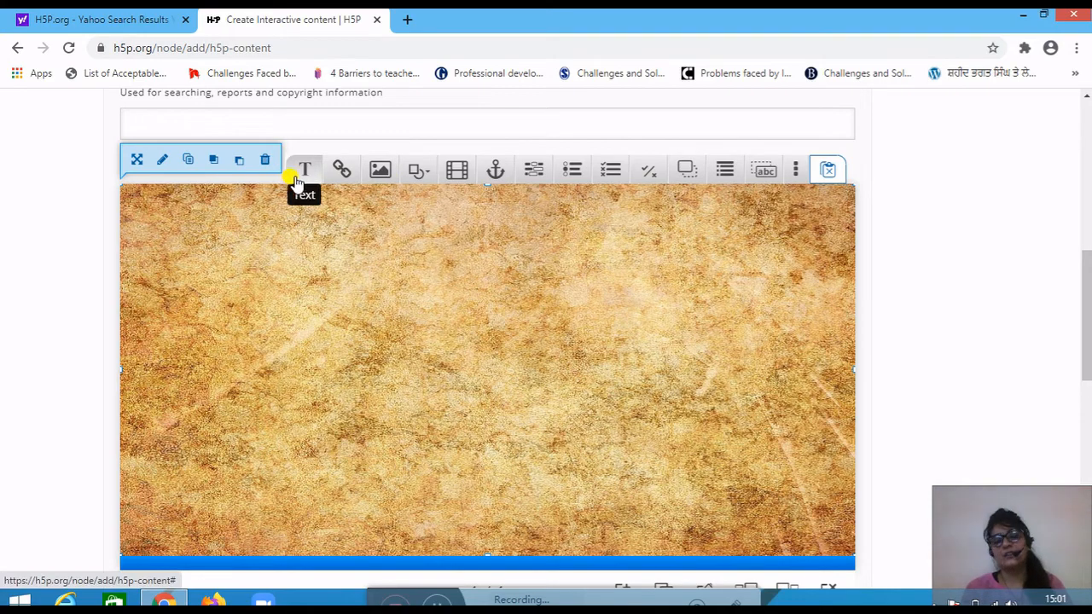
scroll(333, 224, down, 1)
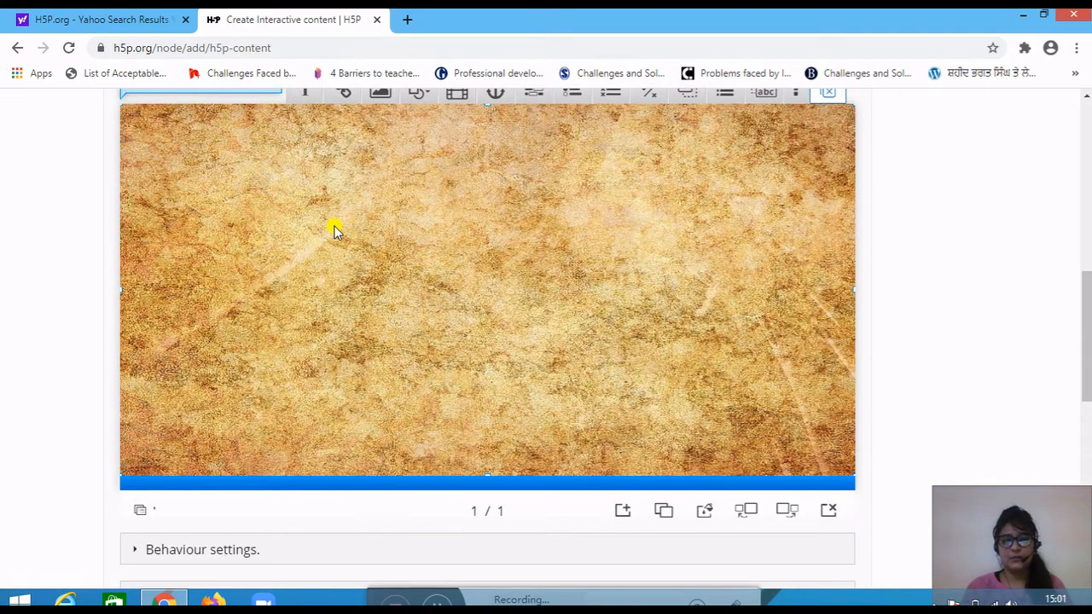
scroll(333, 213, up, 2)
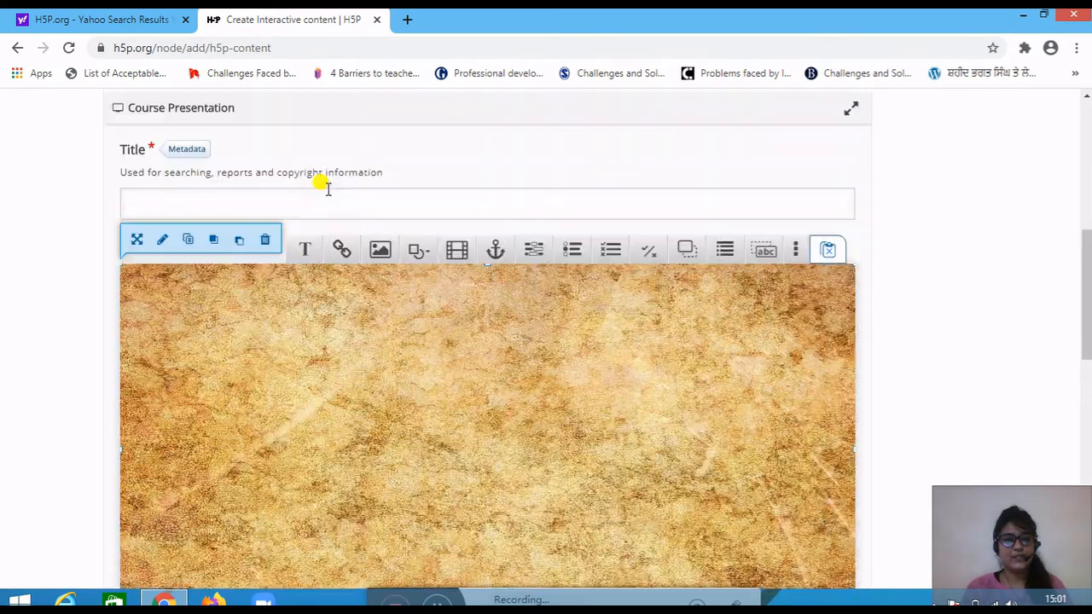
click(310, 255)
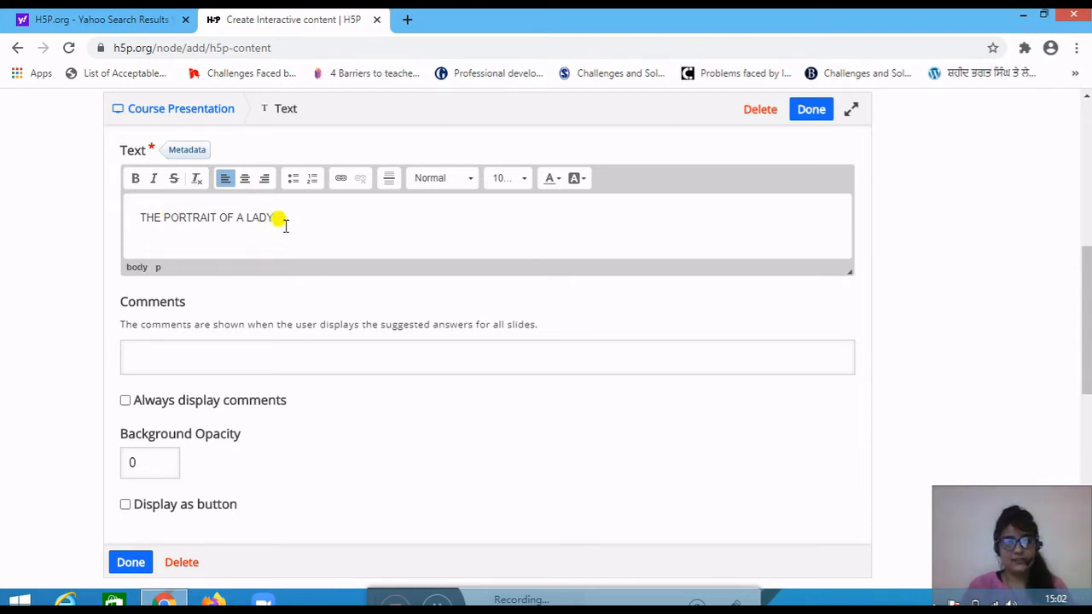
key(Return)
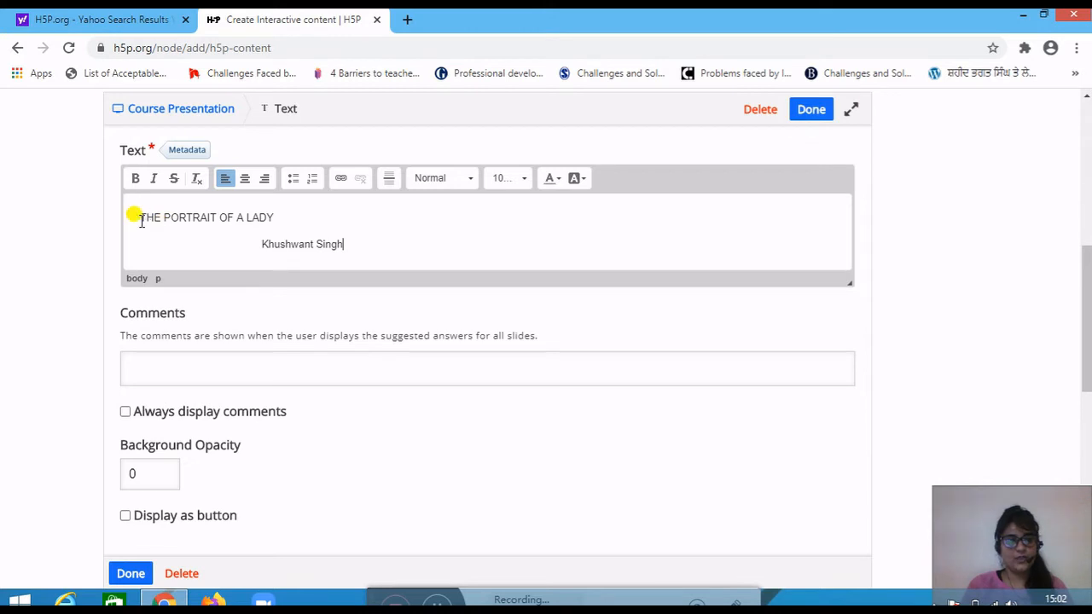
drag(141, 217, 275, 216)
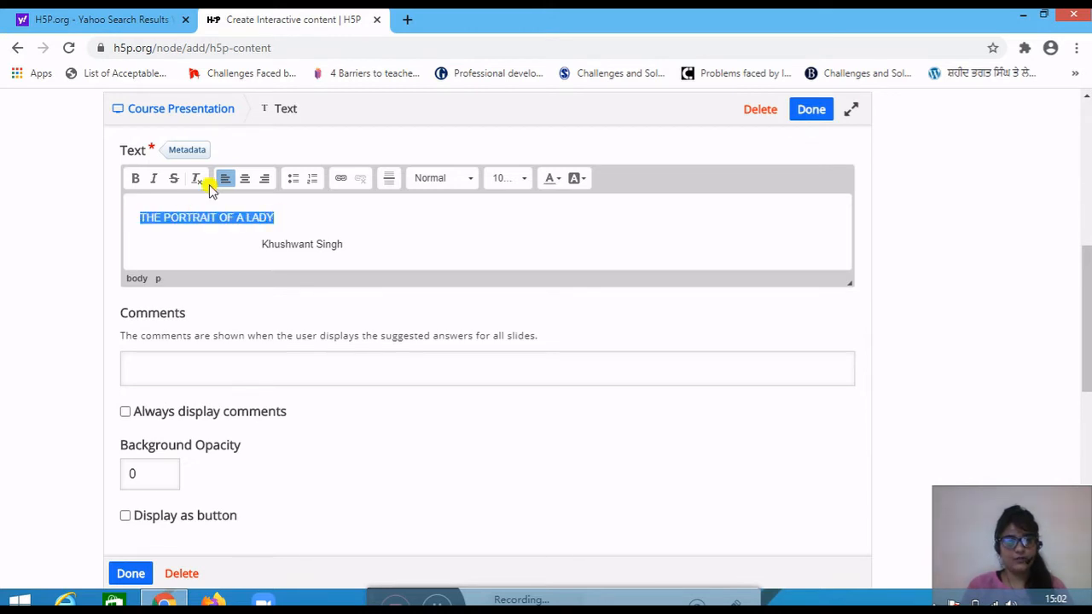
click(136, 179)
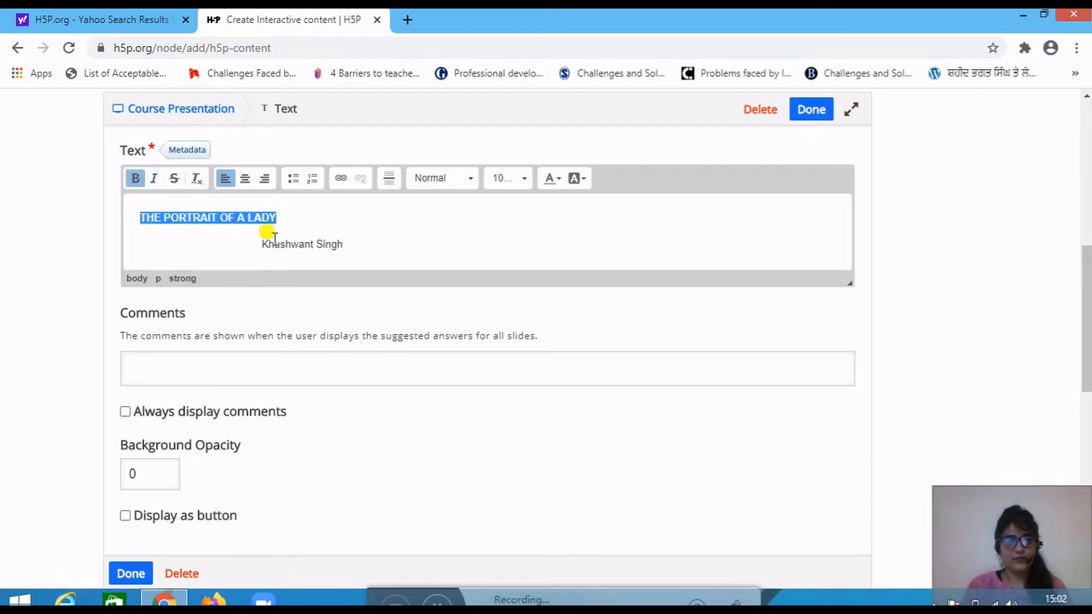
Step: Make the author line "Khushwant Singh" bold and centre-align it
drag(261, 246, 343, 245)
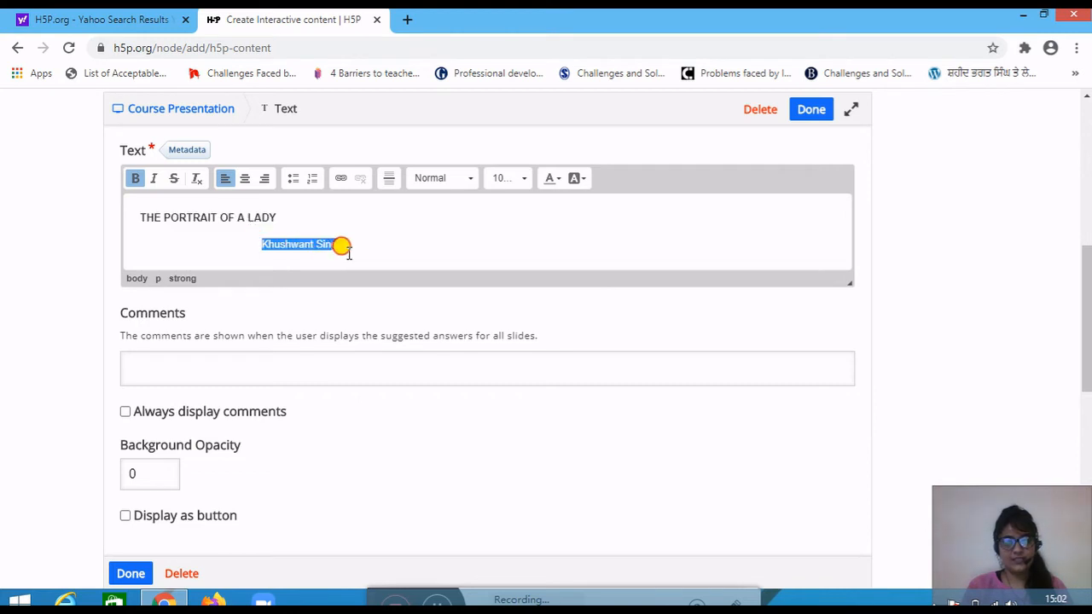
click(134, 183)
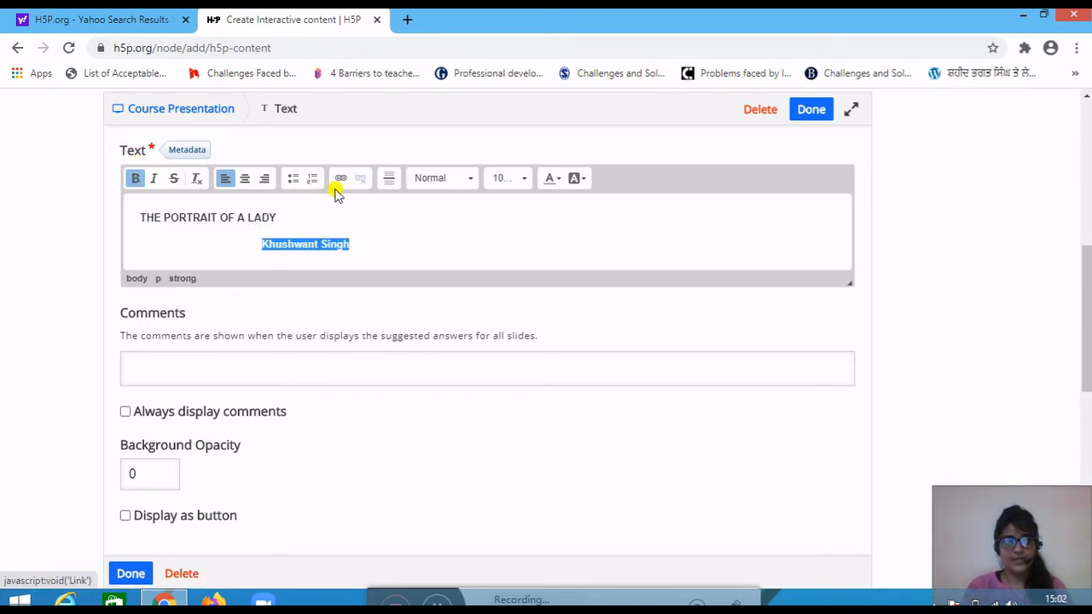
click(244, 180)
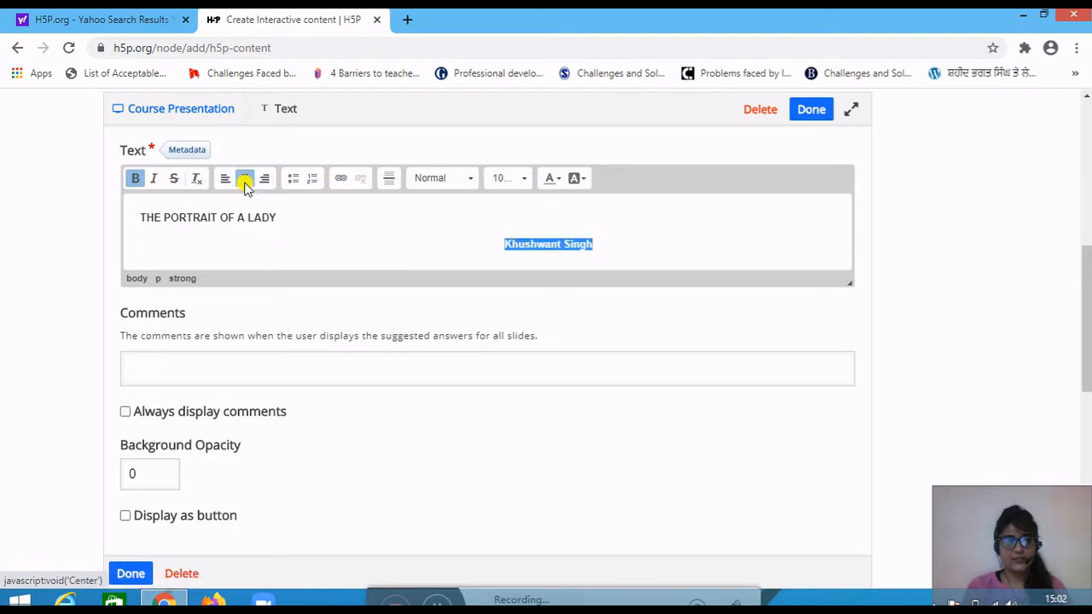
Step: Centre-align the title line "THE PORTRAIT OF A LADY" and apply the Heading 2 paragraph format to it
drag(144, 218, 280, 218)
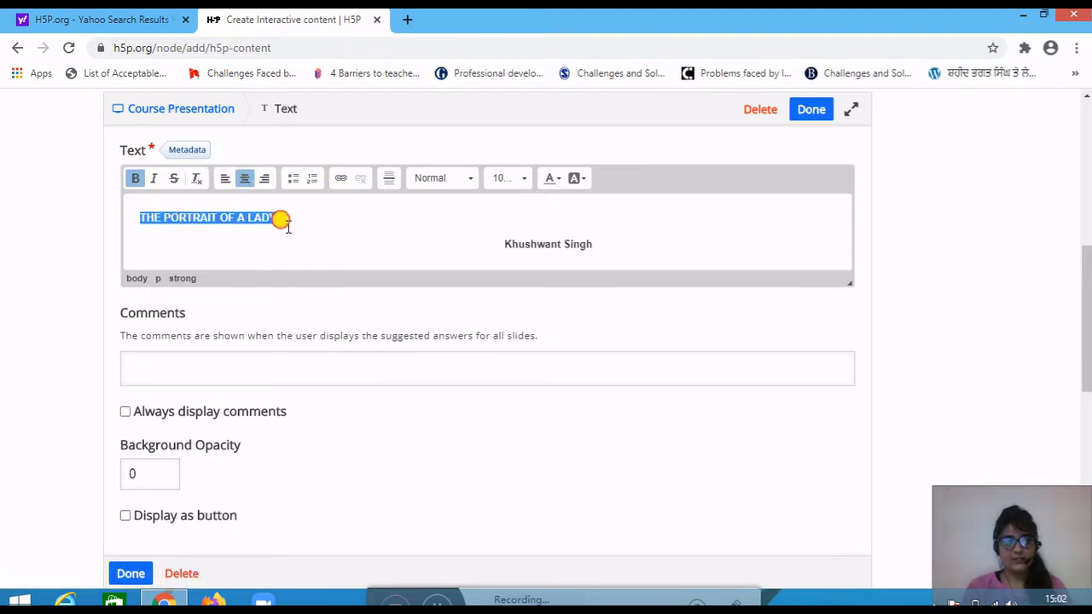
click(243, 180)
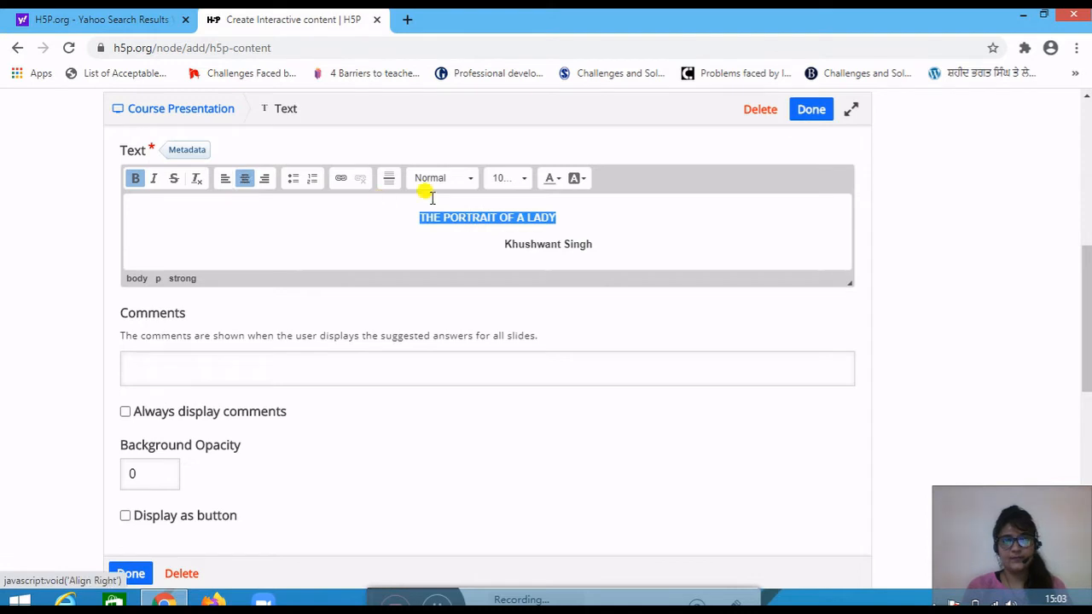
click(473, 178)
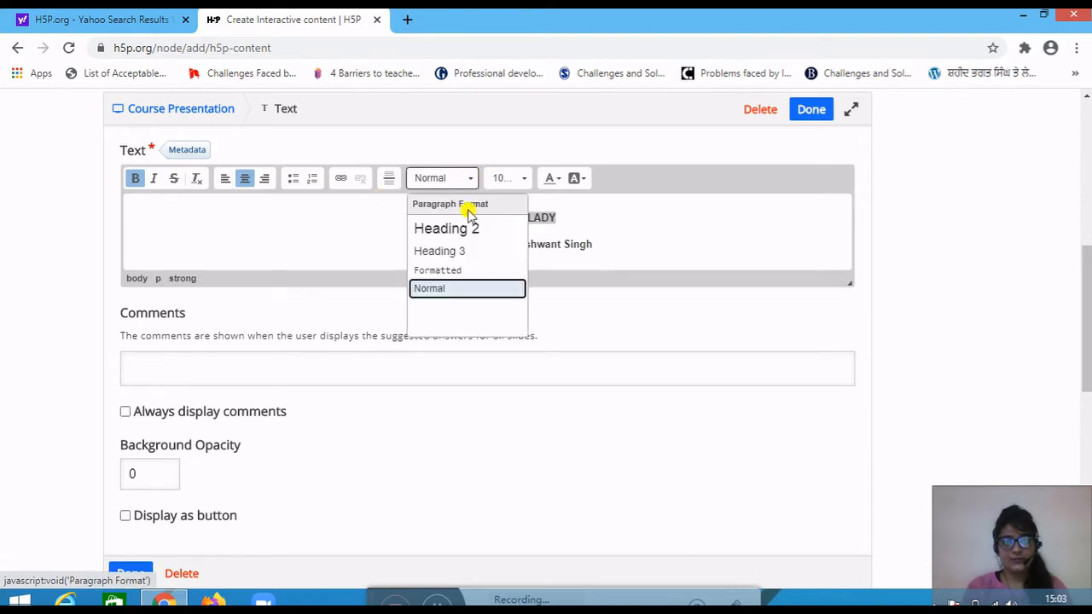
click(468, 226)
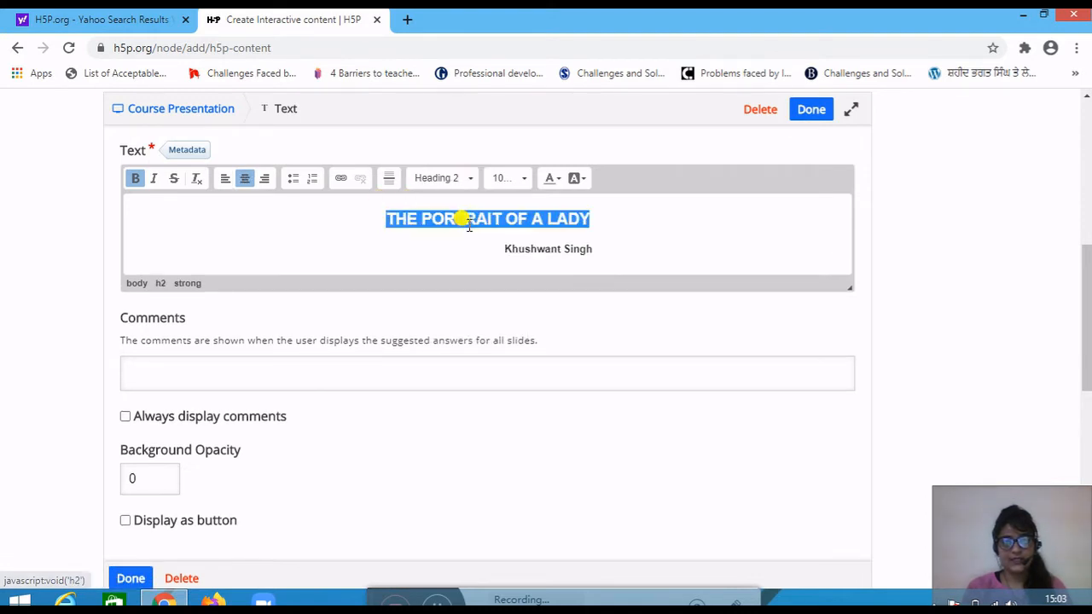
Step: Try a 68.75% font size on the title line and reset it to the default size
click(522, 178)
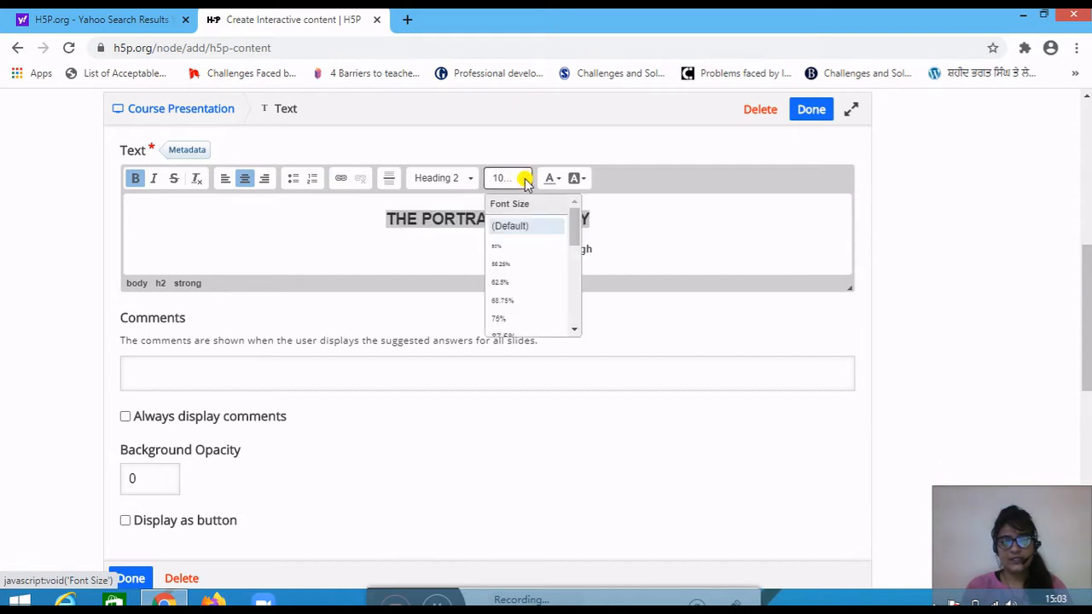
click(531, 299)
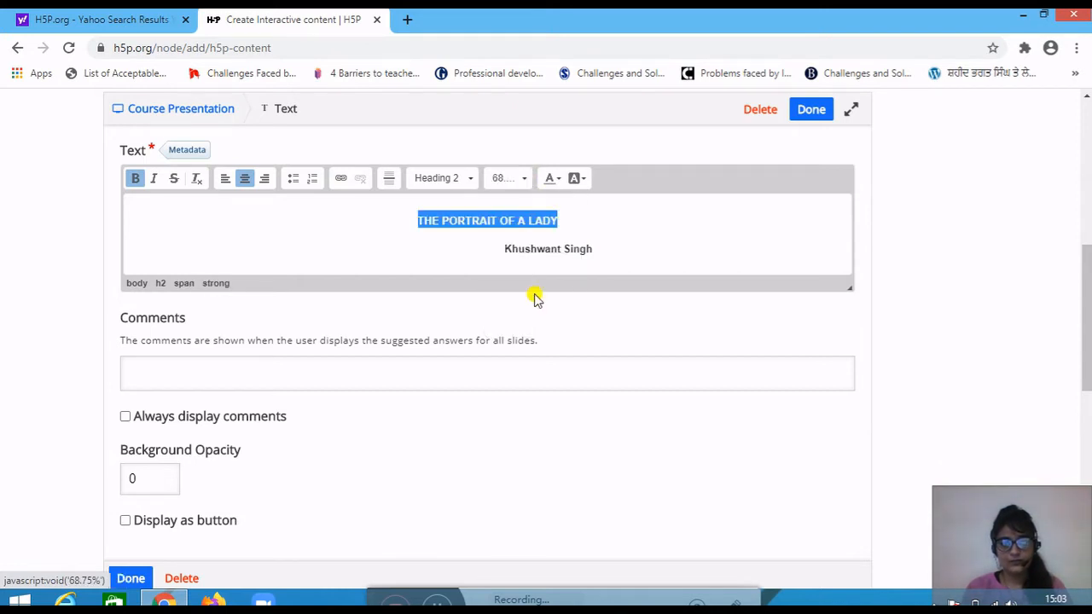
click(524, 180)
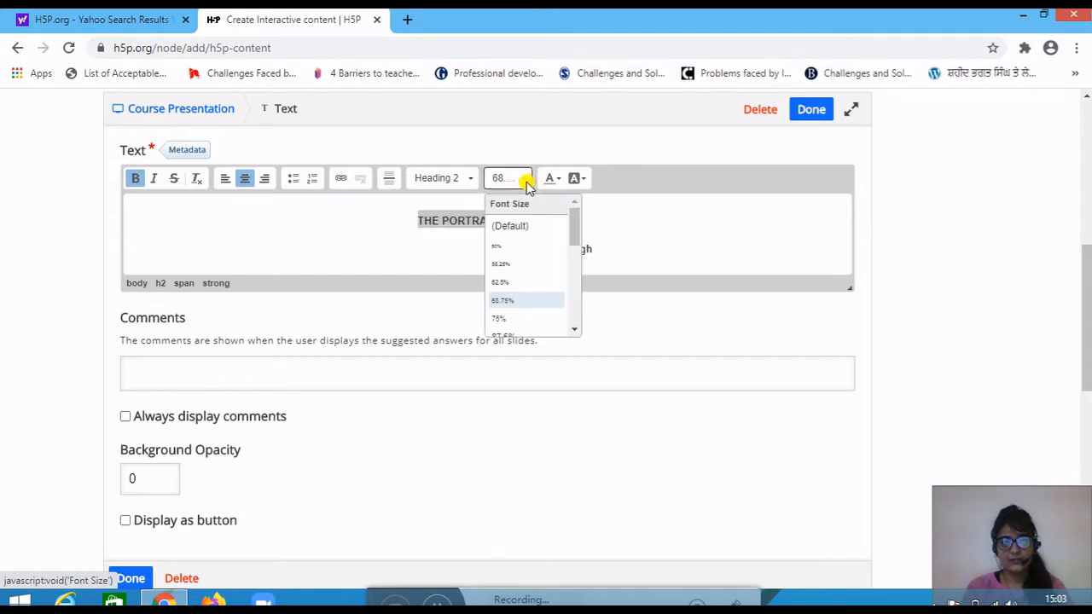
click(524, 228)
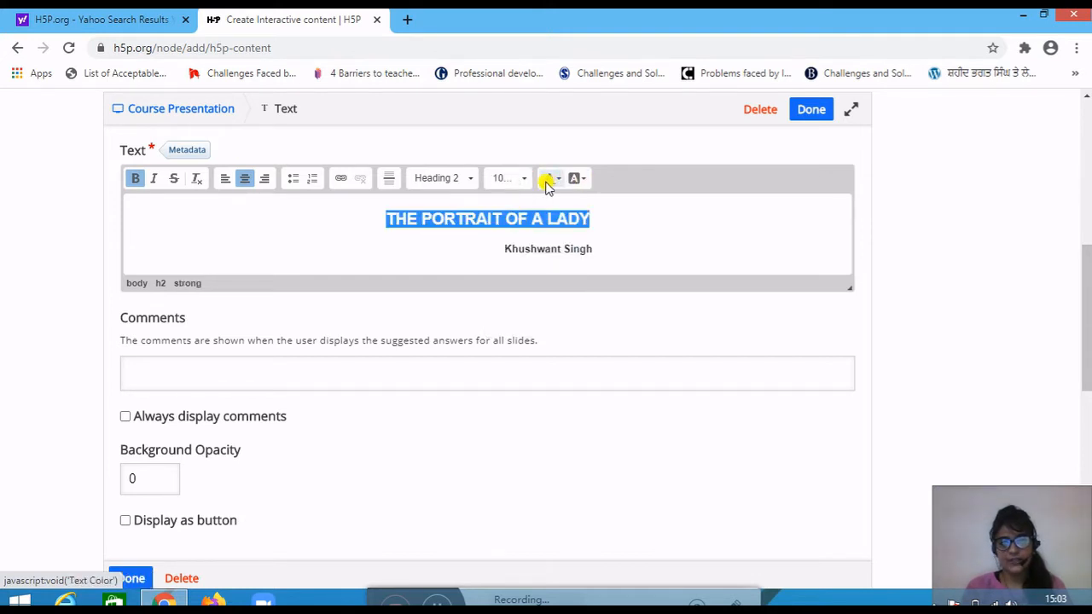
Step: Colour the title line blue and the author line below it black
click(553, 180)
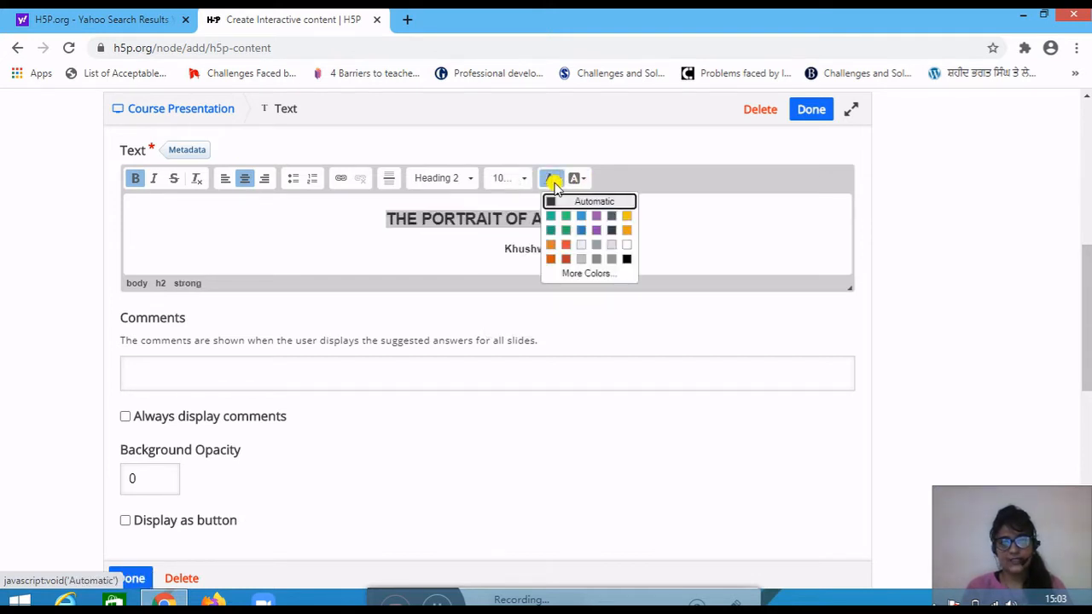
click(580, 232)
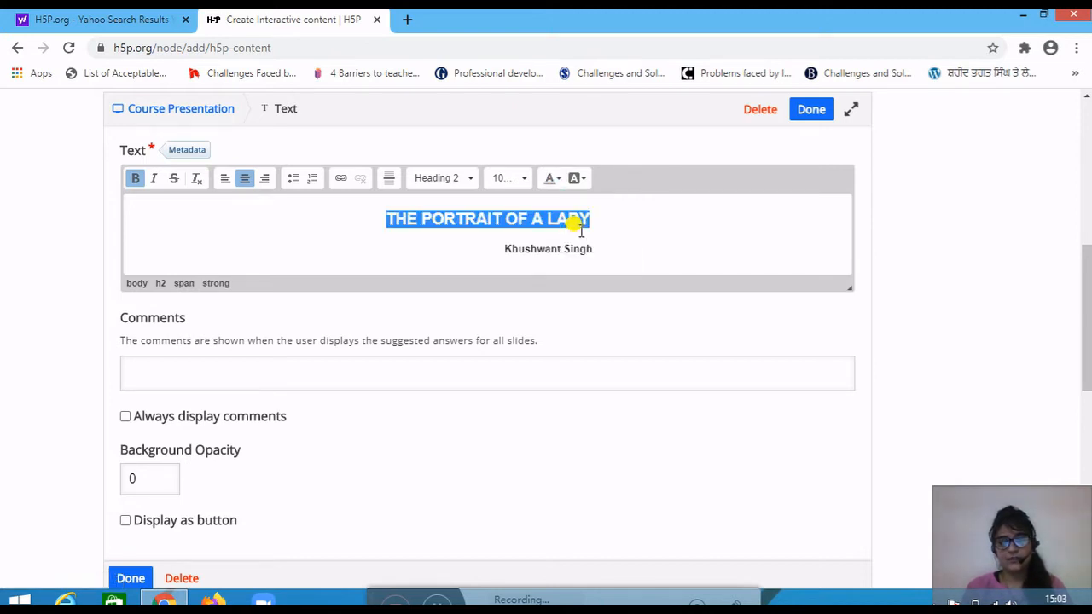
click(598, 223)
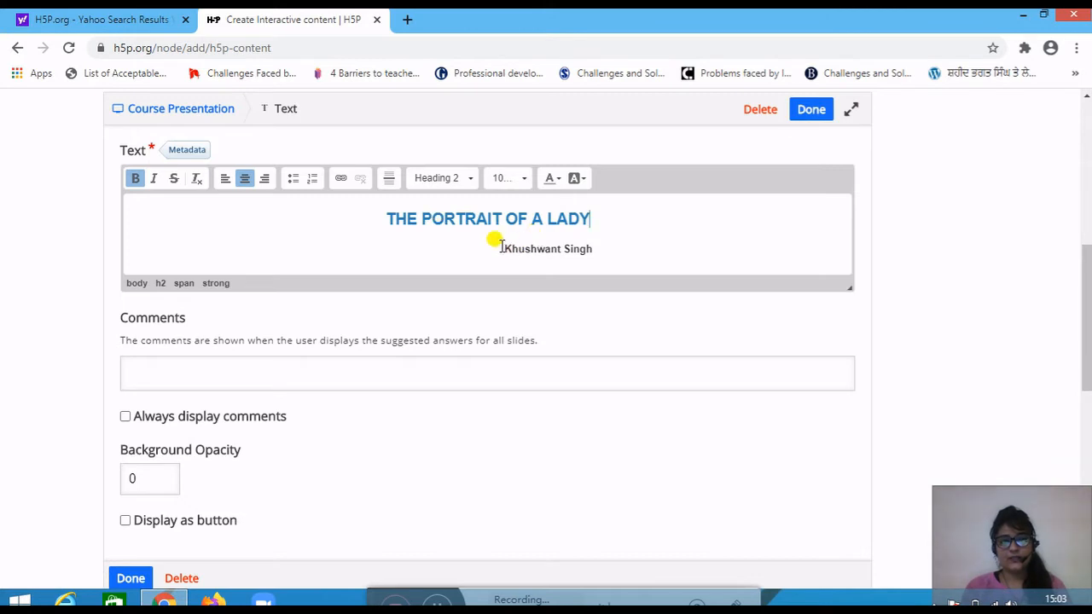
drag(503, 247, 594, 248)
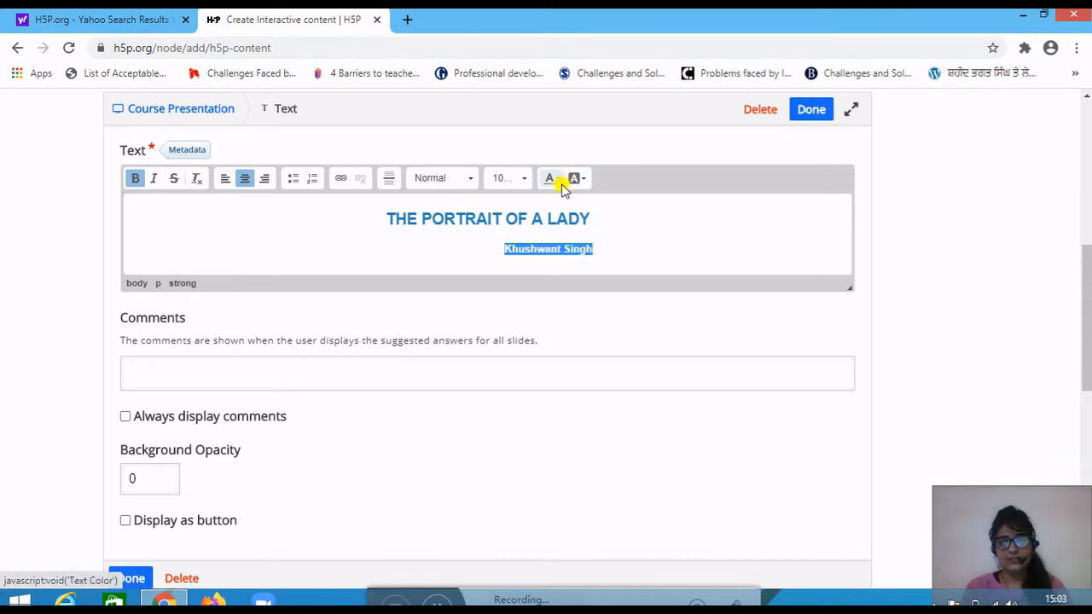
click(561, 184)
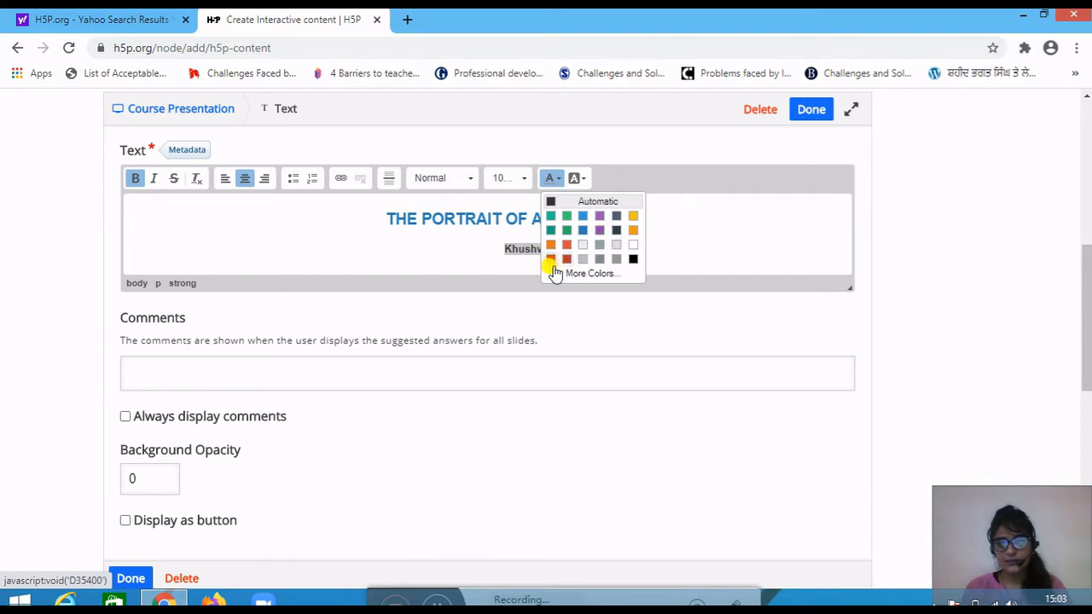
click(632, 260)
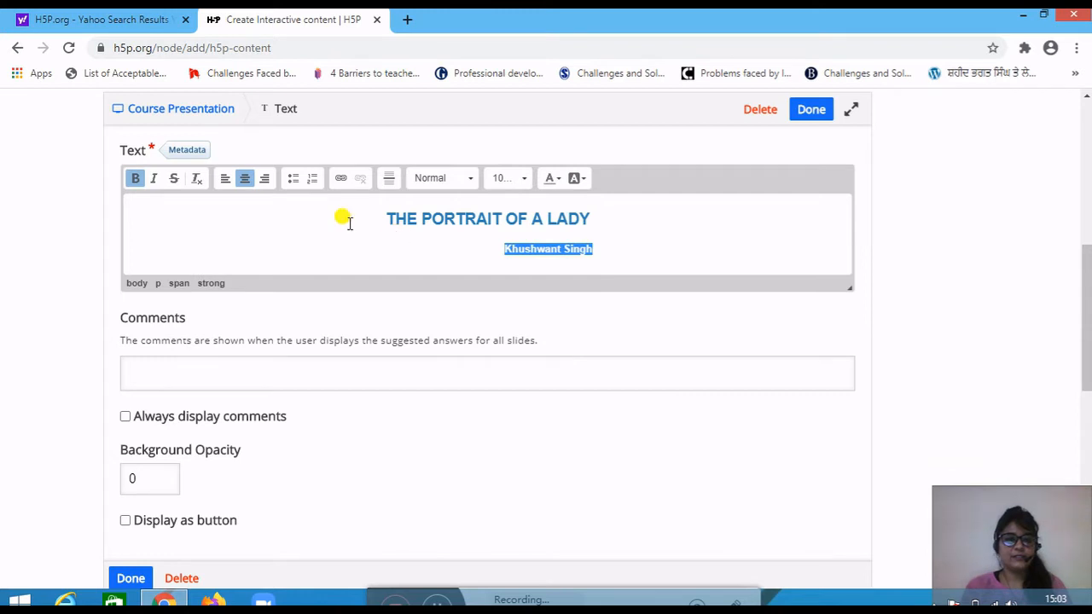
Step: Finish editing the text element with its other settings left as they are, and narrow its box slightly on the slide
scroll(260, 271, down, 2)
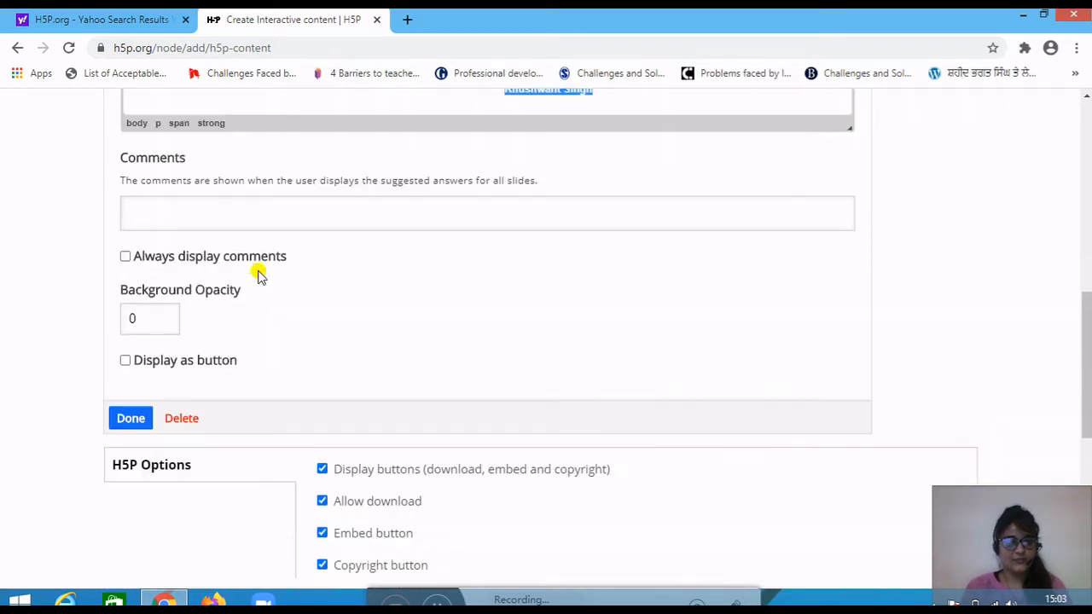
scroll(260, 275, down, 2)
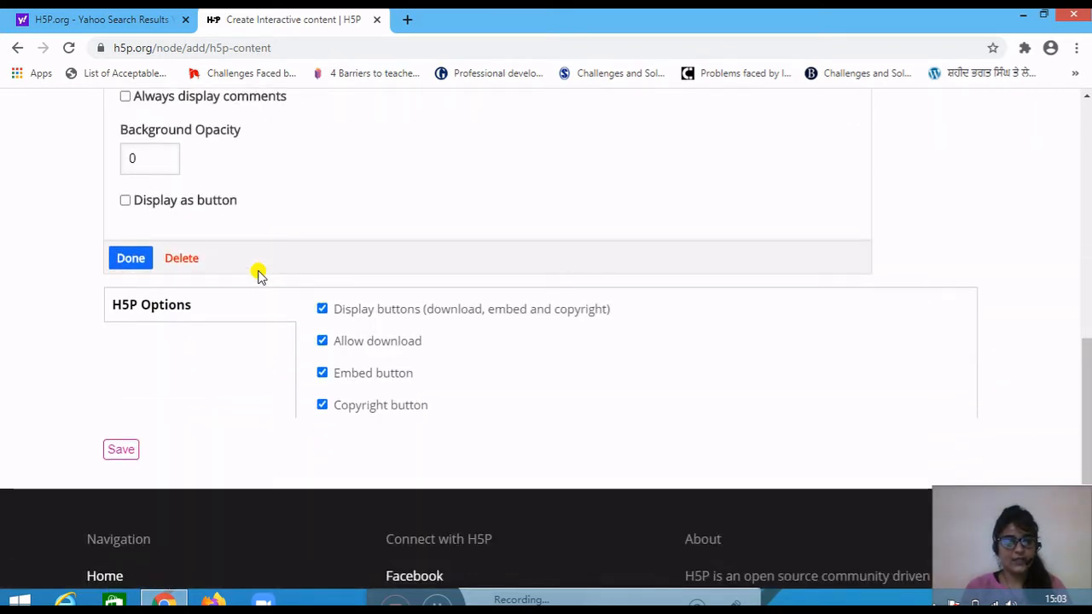
scroll(260, 275, up, 8)
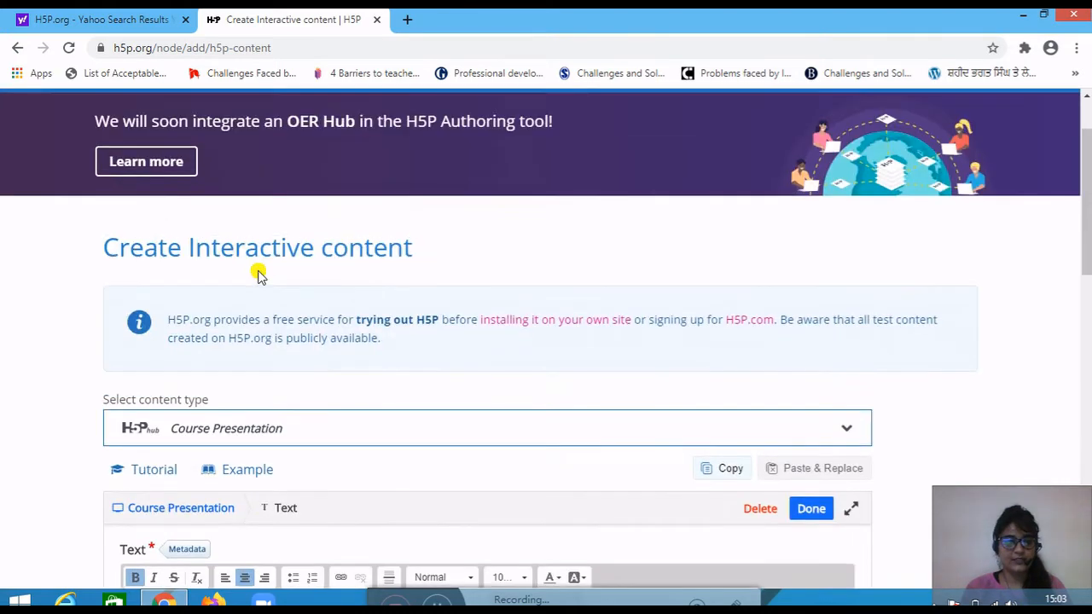
scroll(260, 275, down, 3)
click(811, 271)
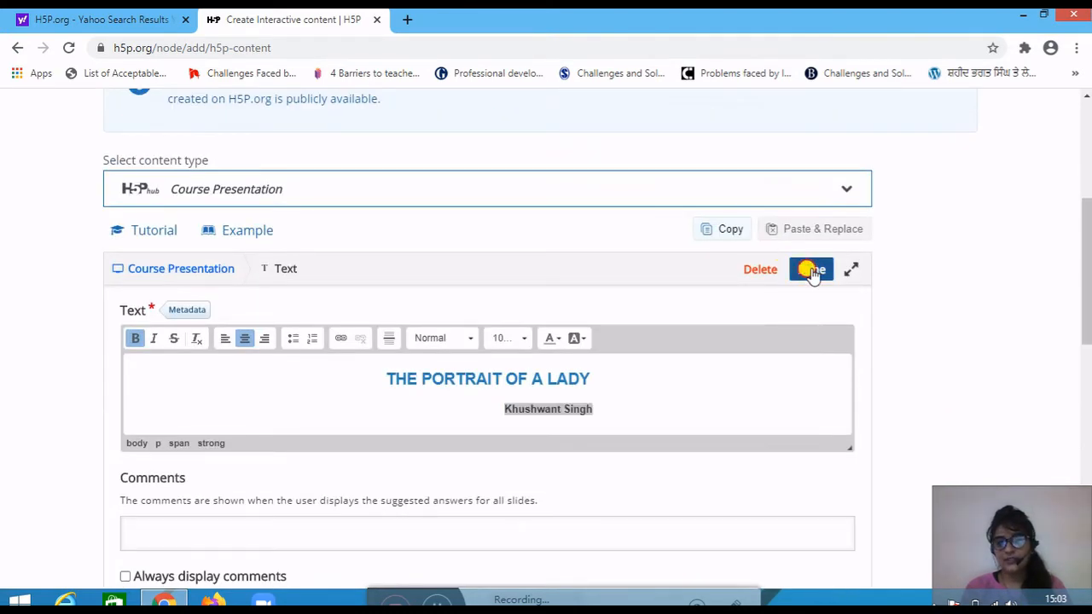
scroll(687, 309, down, 2)
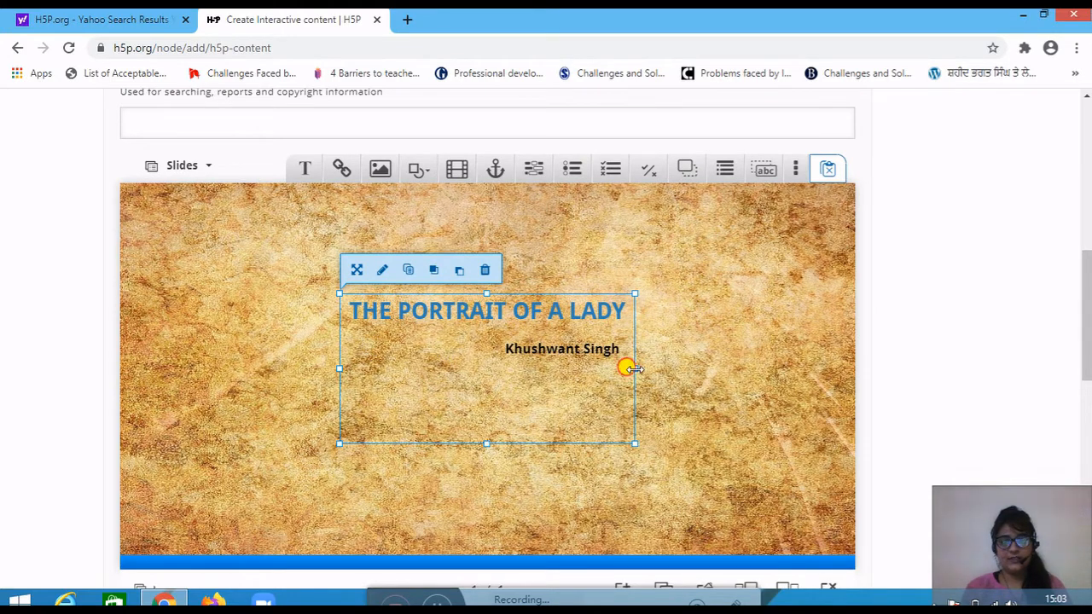
drag(634, 368, 628, 417)
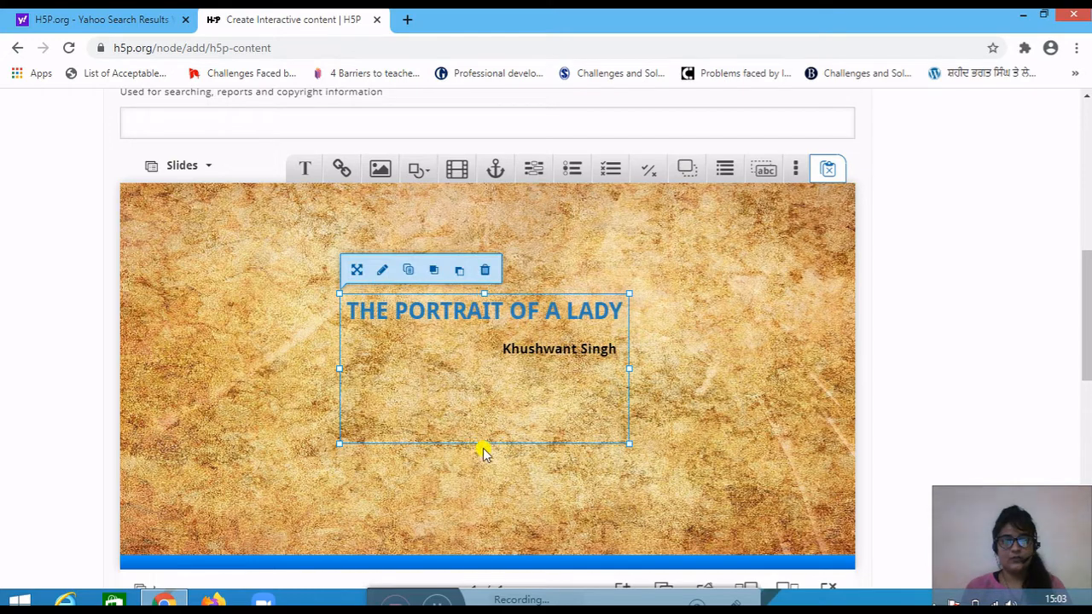
click(483, 456)
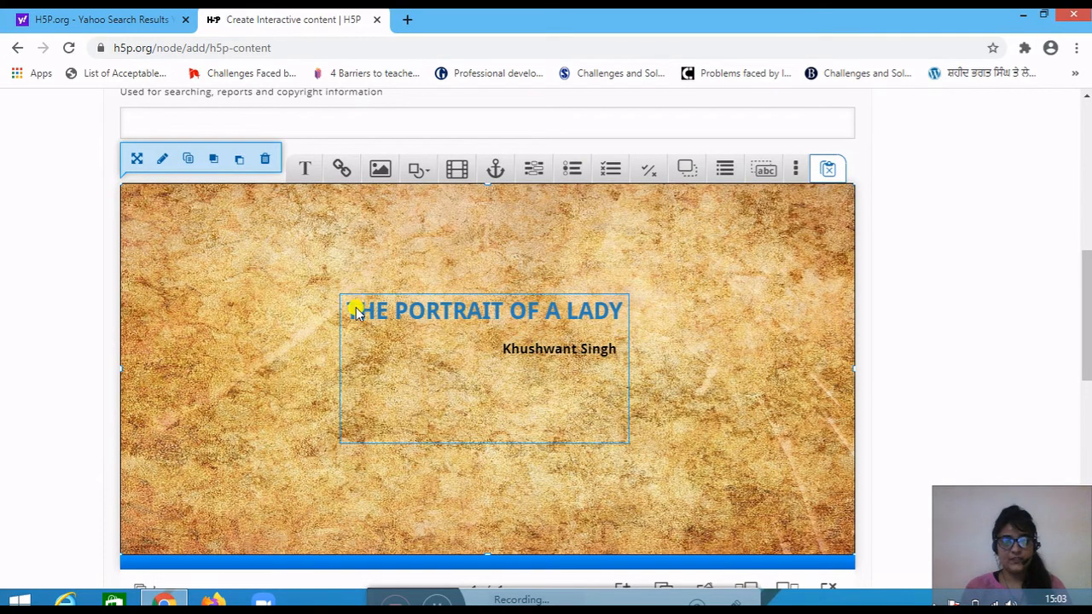
Step: Reopen the title text element for editing and set the font size of "THE PORTRAIT OF A LADY" to 300%
click(395, 300)
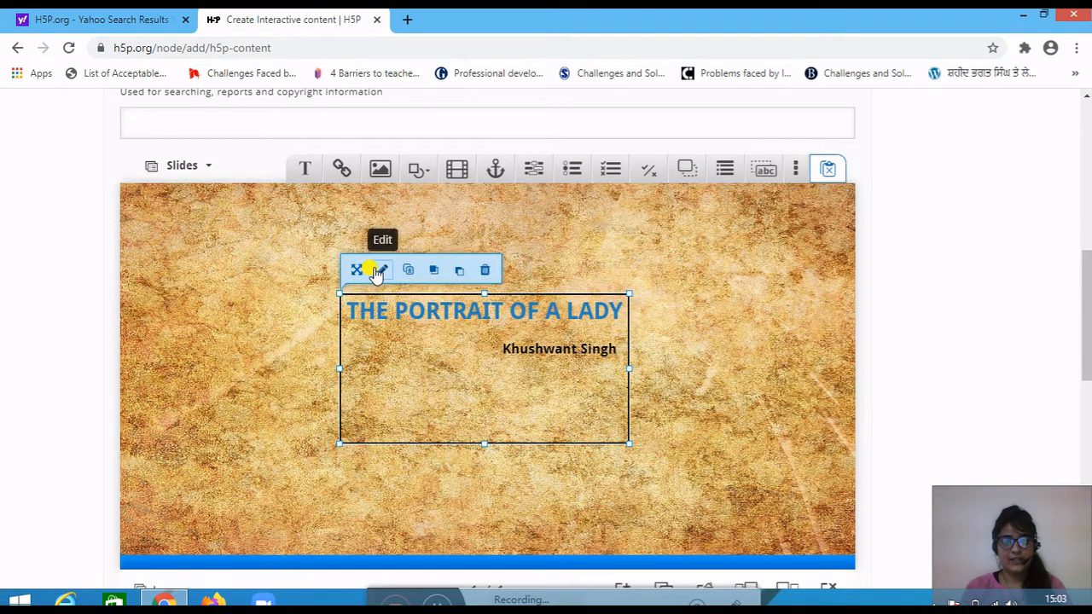
click(381, 272)
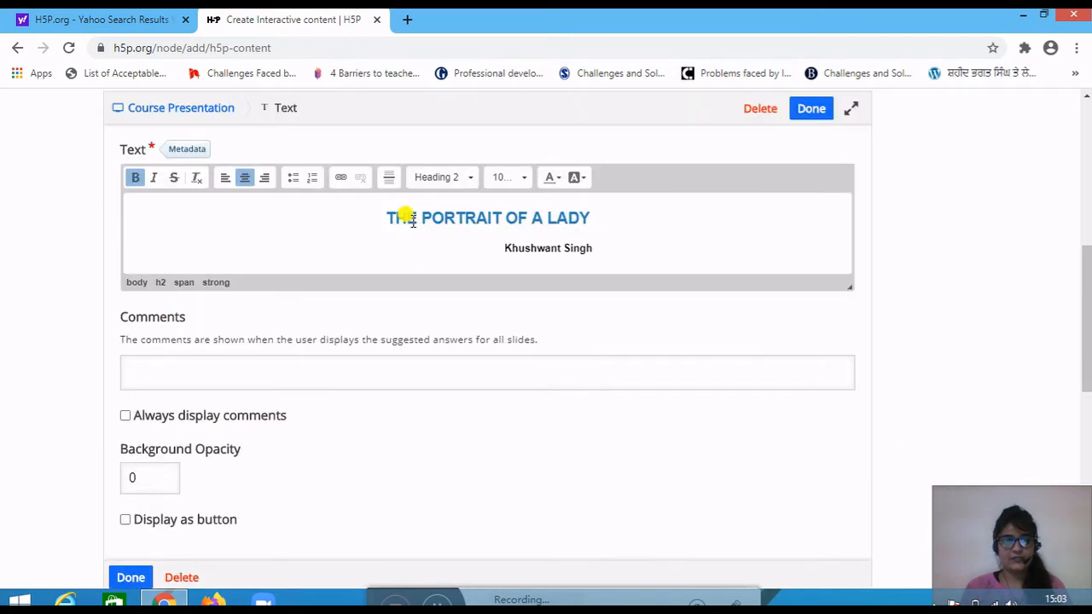
click(523, 177)
drag(577, 236, 585, 312)
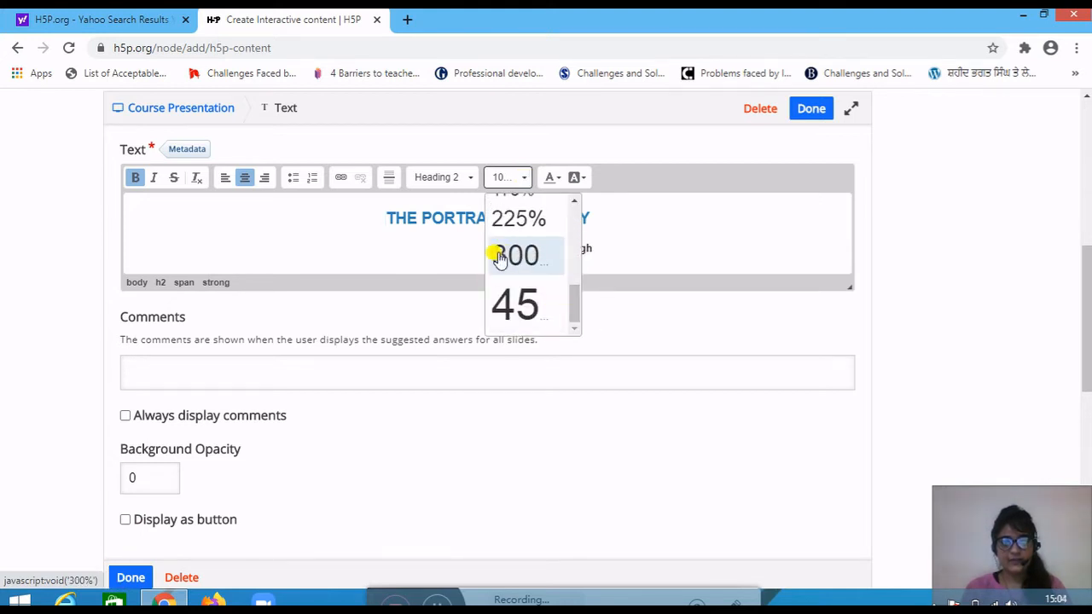
click(383, 222)
drag(381, 217, 590, 218)
click(521, 179)
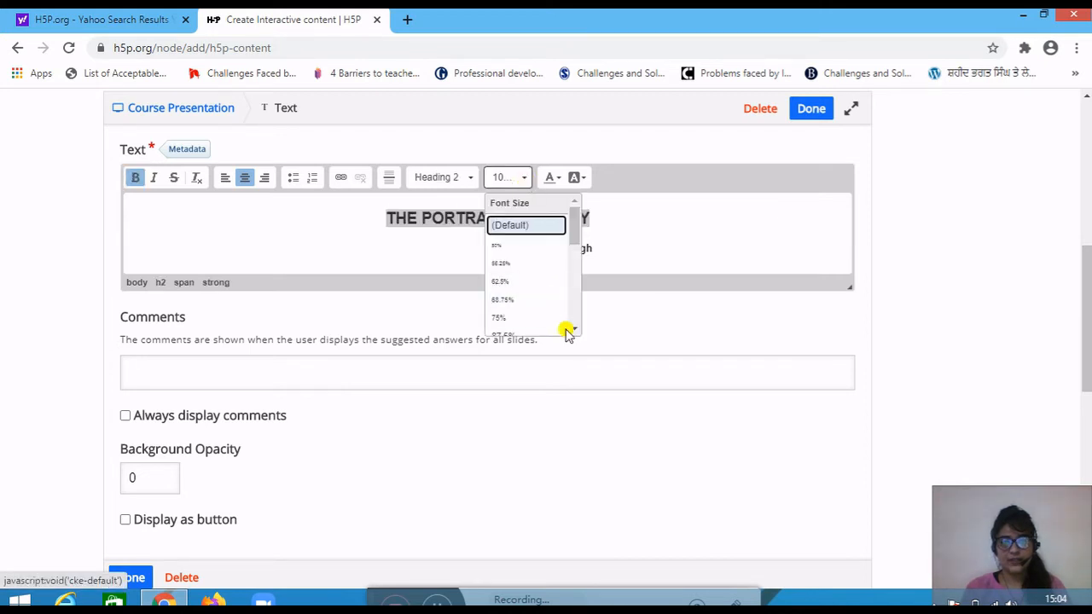
scroll(575, 331, down, 6)
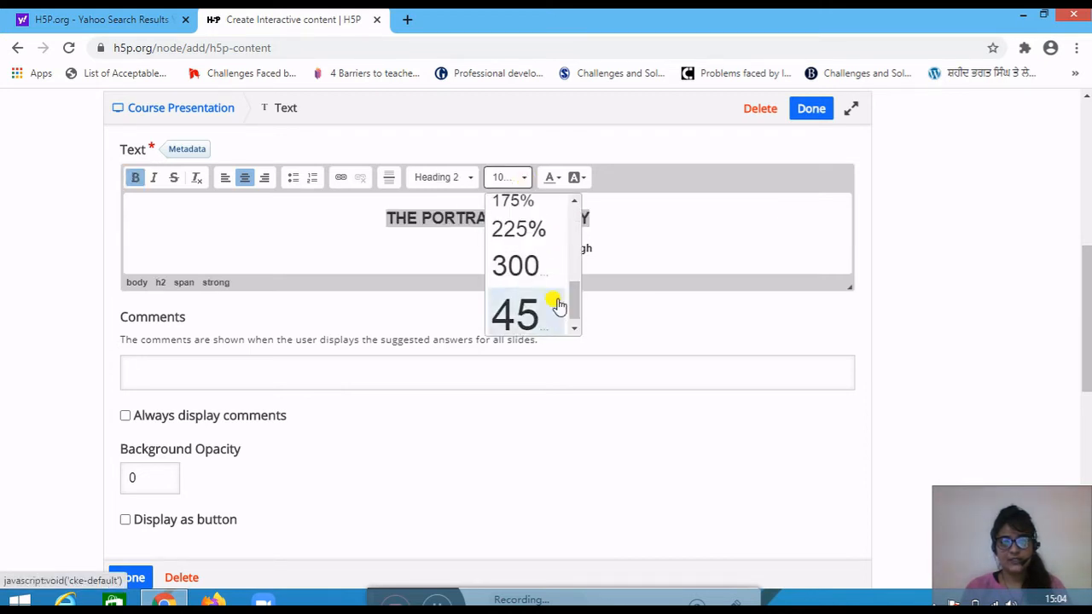
click(528, 270)
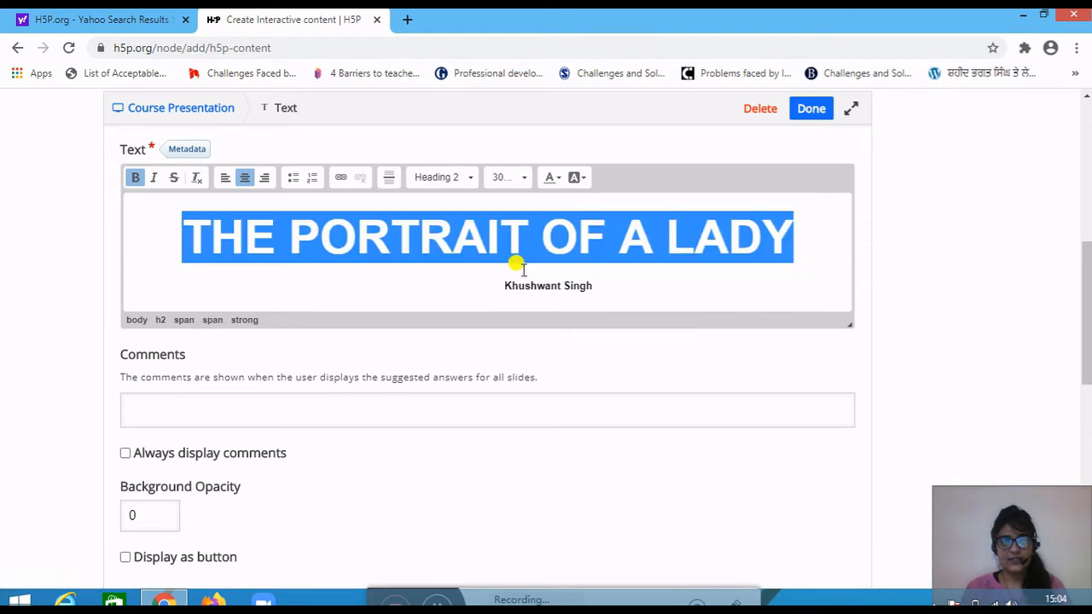
Step: Set the font size of the author line "Khushwant Singh" to 150%
drag(502, 286, 597, 286)
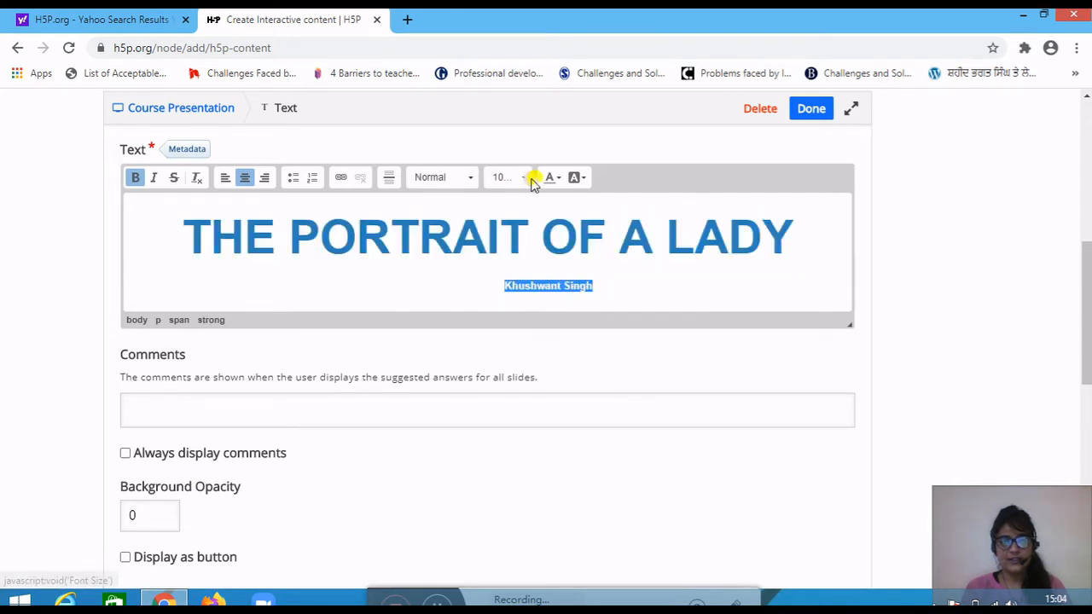
click(520, 178)
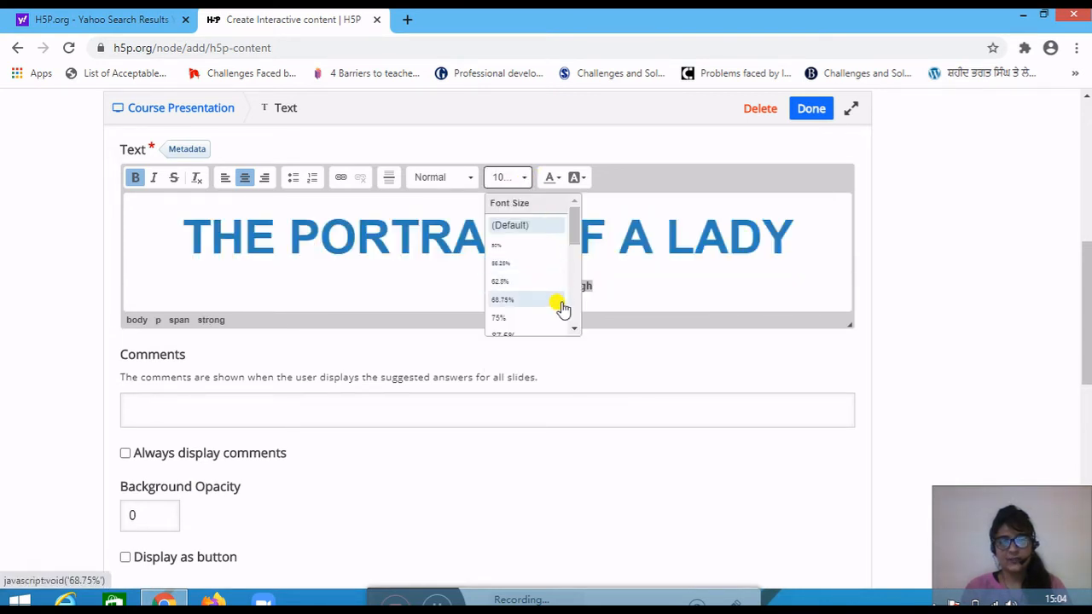
scroll(574, 332, down, 5)
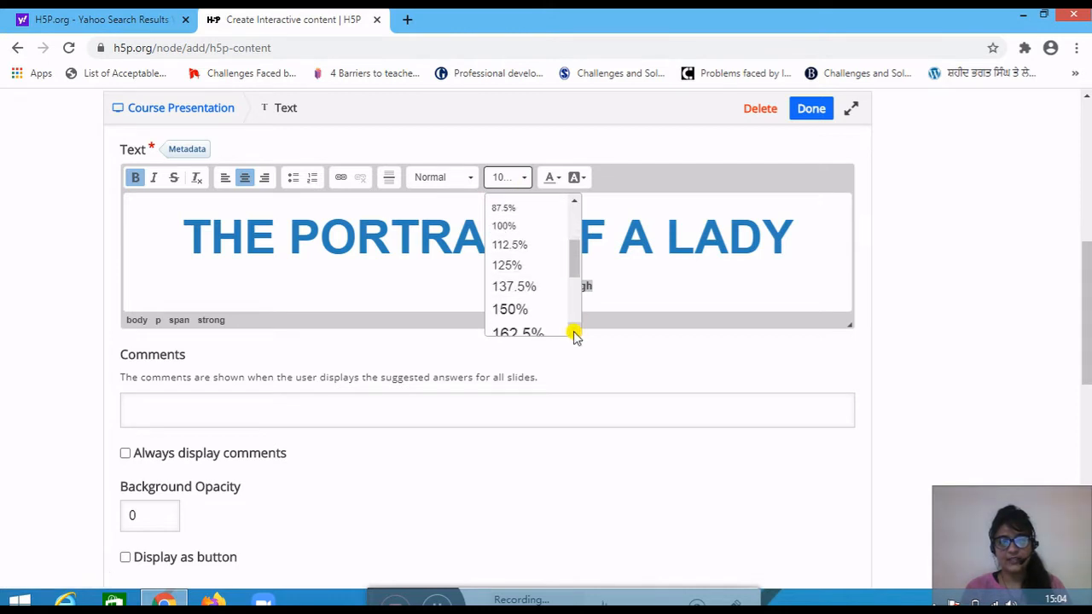
click(502, 277)
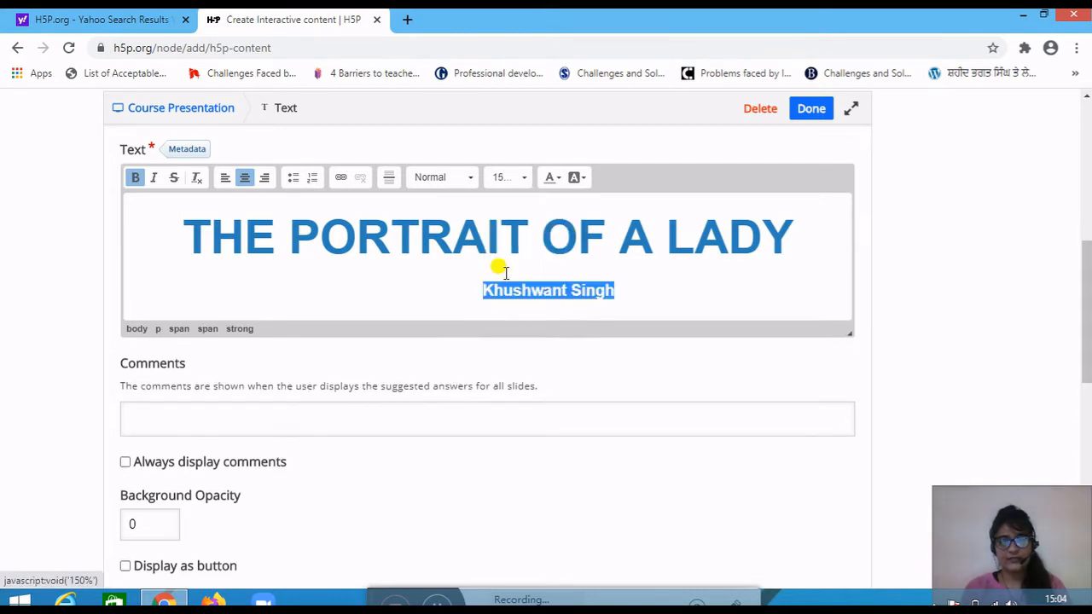
Step: Colour the title line "THE PORTRAIT OF A LADY" dark red and finish editing the text element
drag(180, 227, 779, 246)
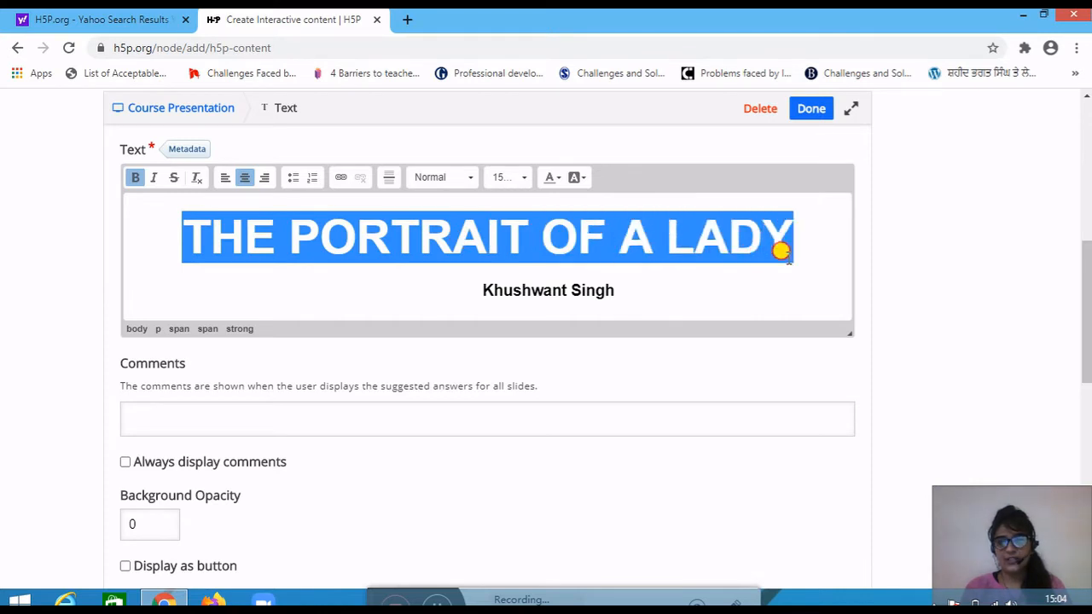
click(551, 180)
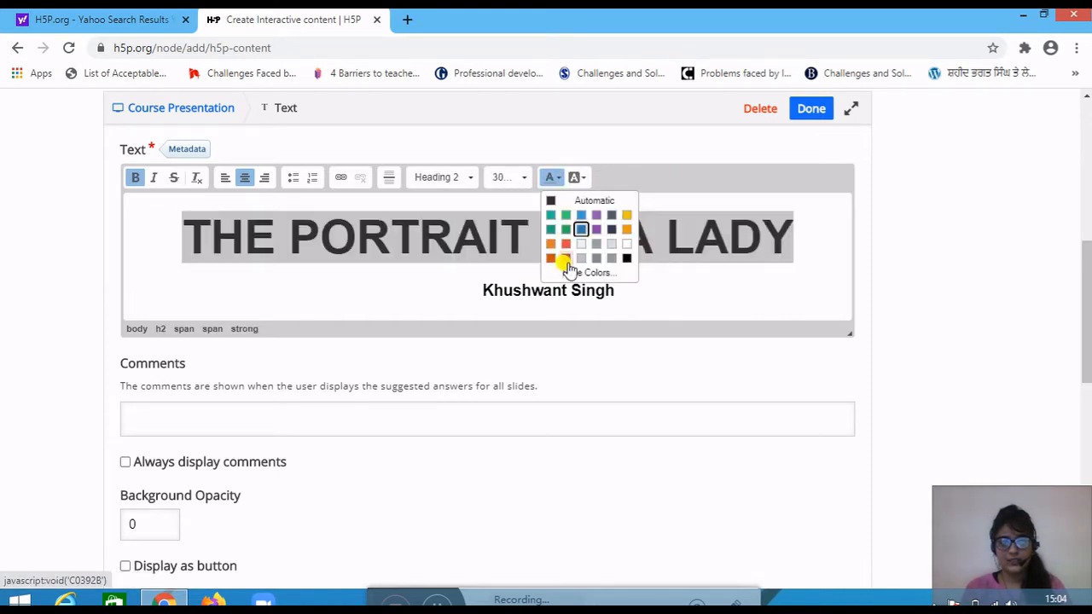
click(566, 261)
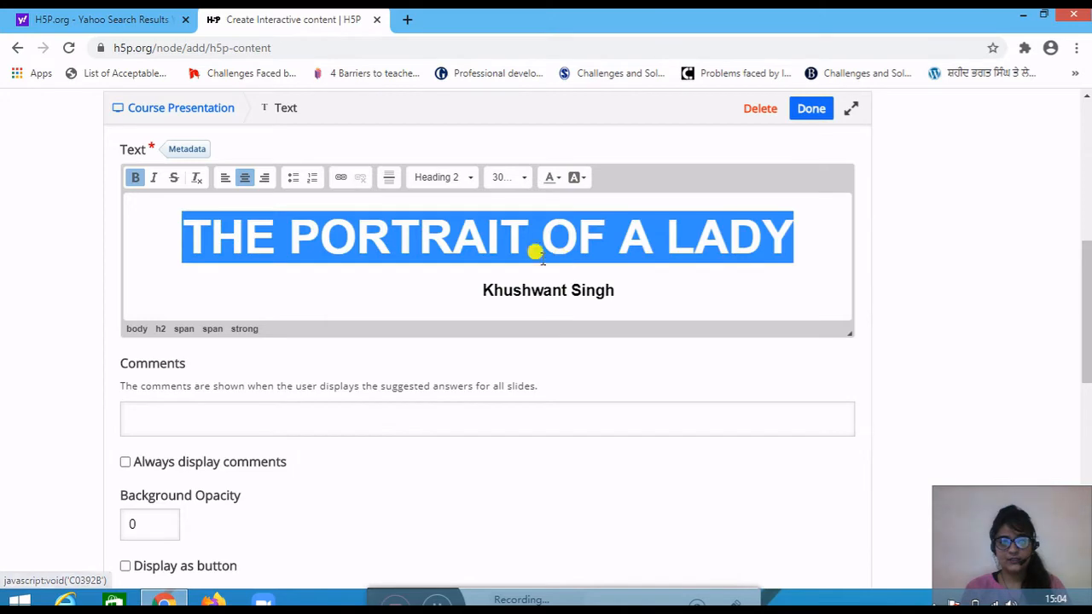
click(809, 109)
Step: Widen the title text box from the slide's left edge to near its right edge and raise its top edge slightly
scroll(693, 119, down, 2)
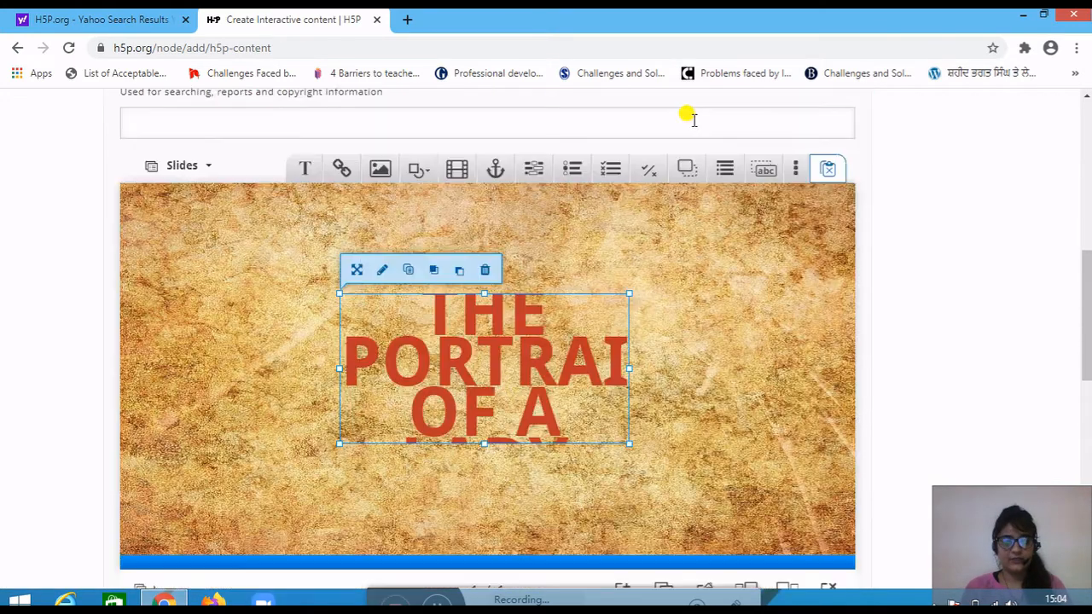
scroll(694, 120, down, 1)
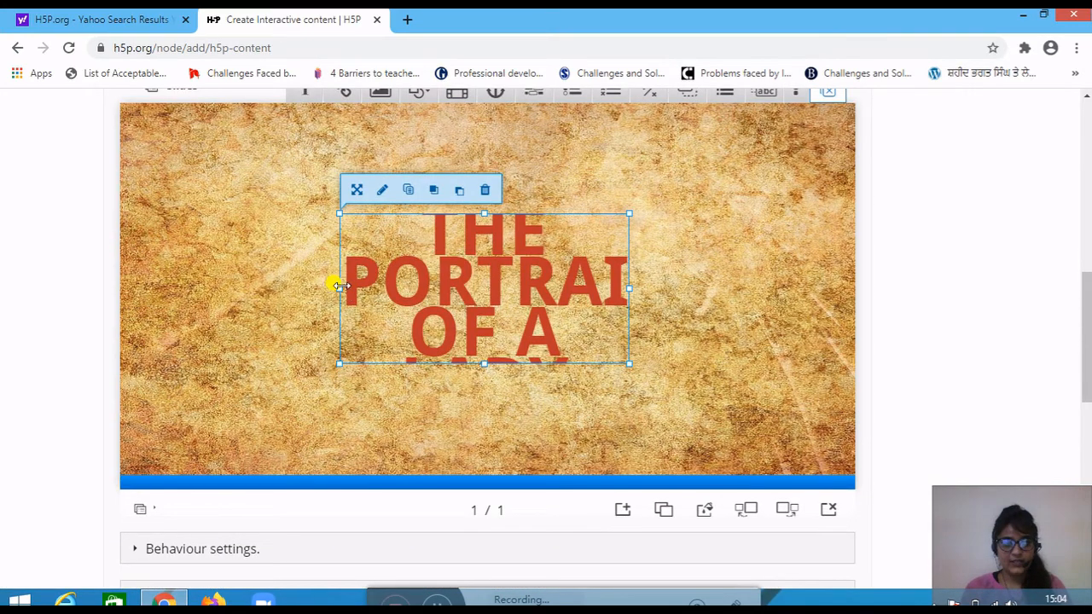
drag(338, 289, 112, 299)
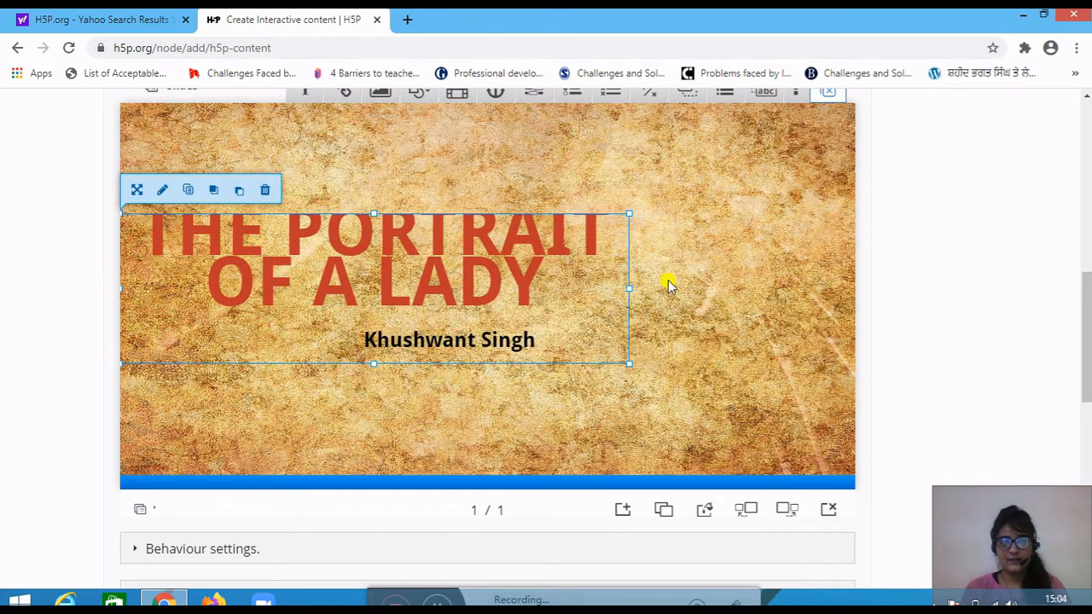
drag(626, 288, 814, 287)
drag(465, 213, 480, 179)
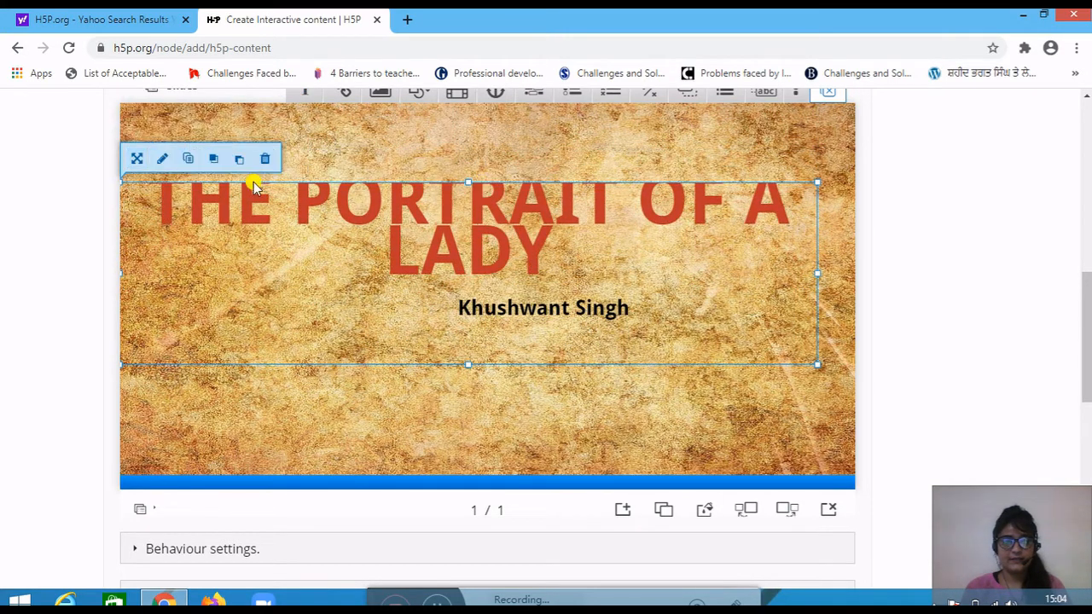
Step: Reopen the title text element, insert a blank line above the title and finish editing
click(163, 159)
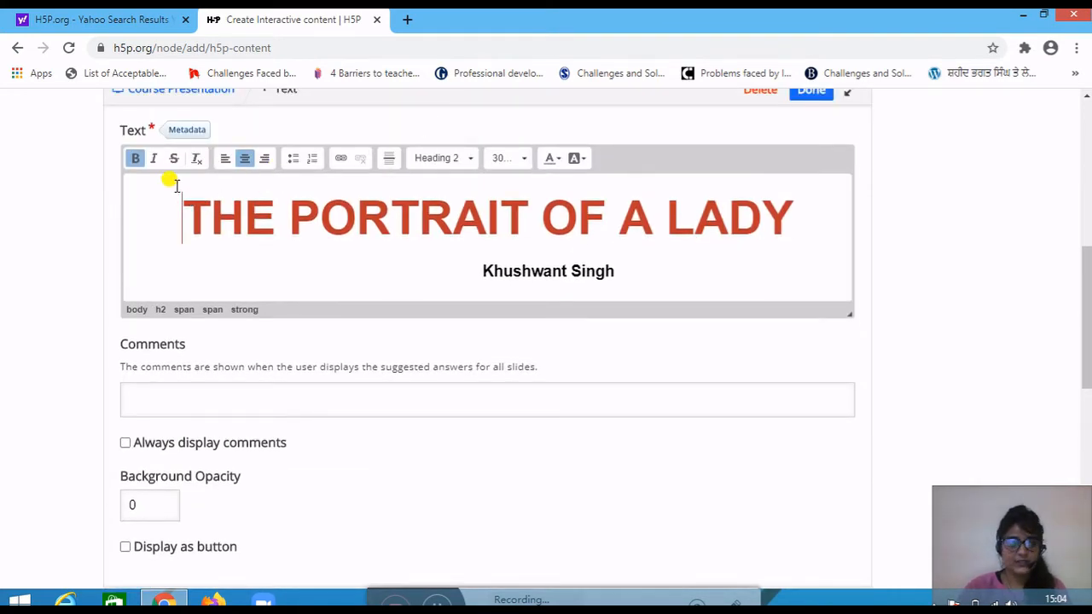
key(Return)
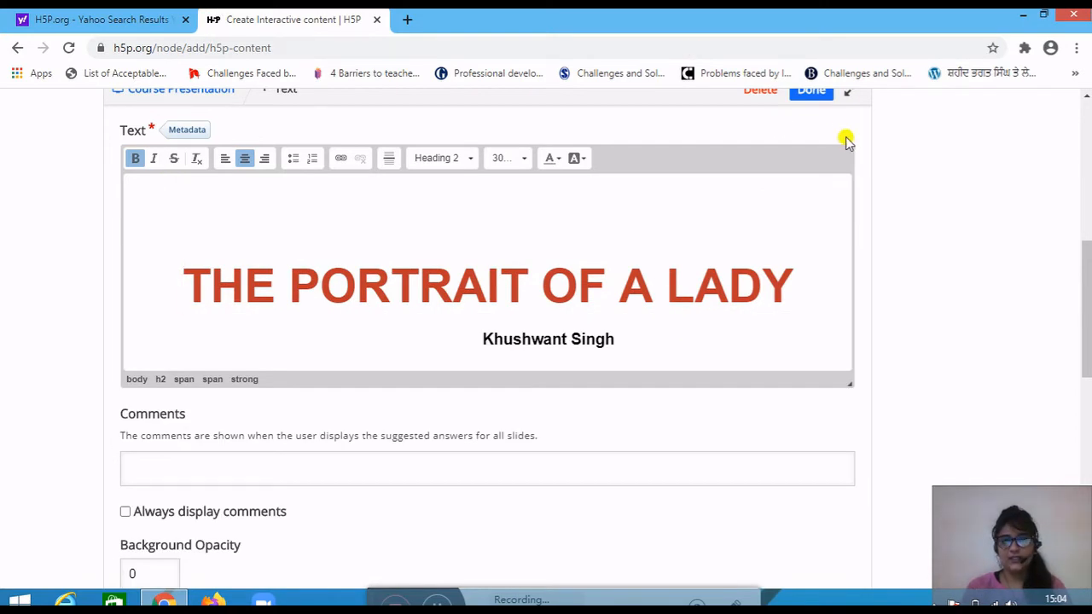
click(812, 94)
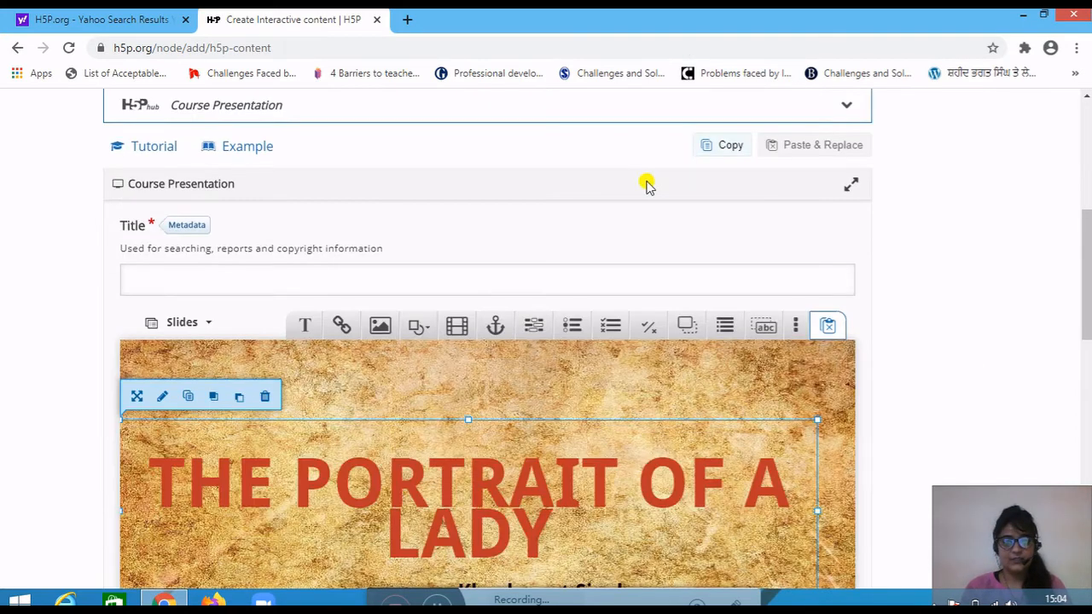
Step: Reopen the title text element, retype the letters "AI" in "PORTRAIT" and finish editing
scroll(646, 183, down, 3)
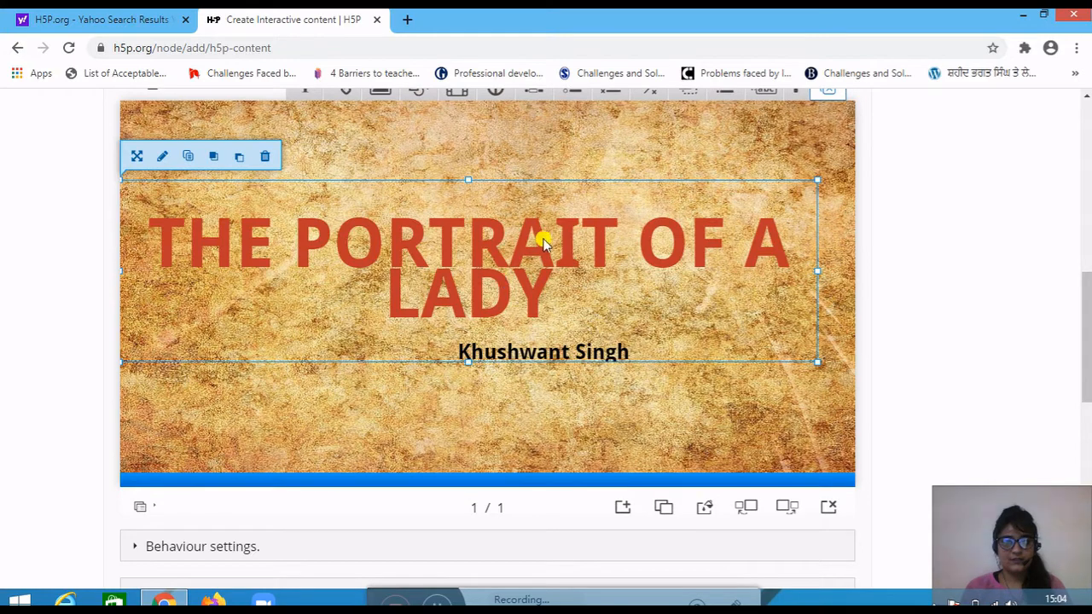
click(161, 157)
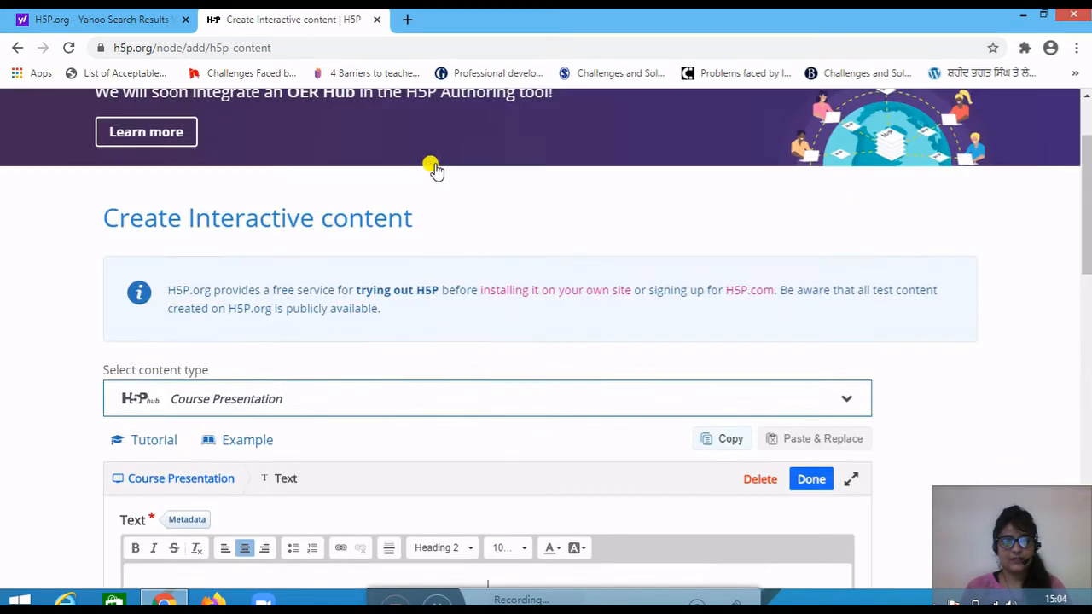
scroll(461, 222, down, 2)
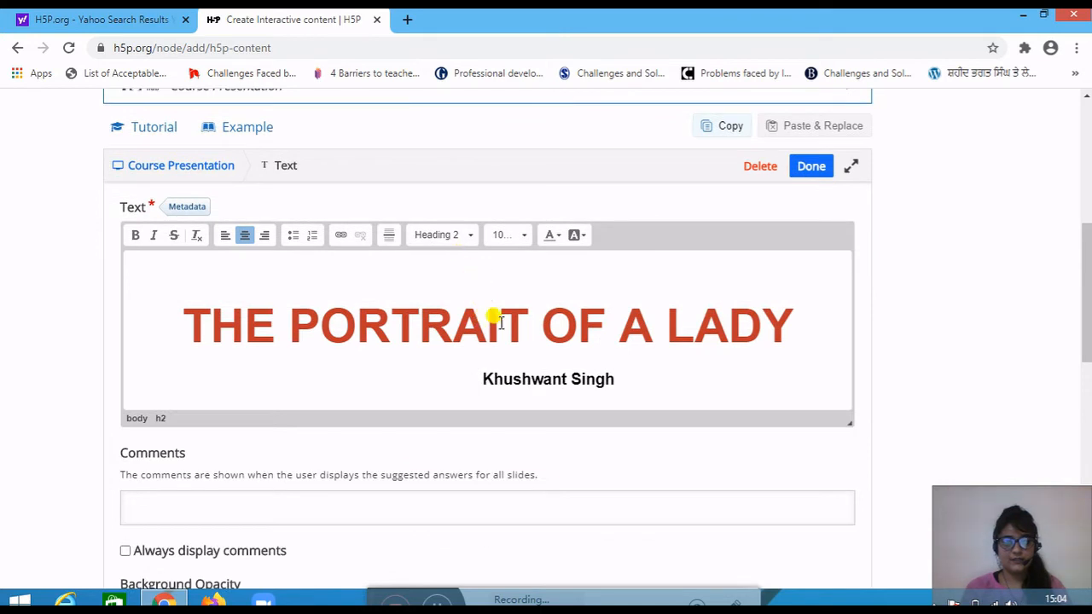
click(502, 321)
key(BackSpace)
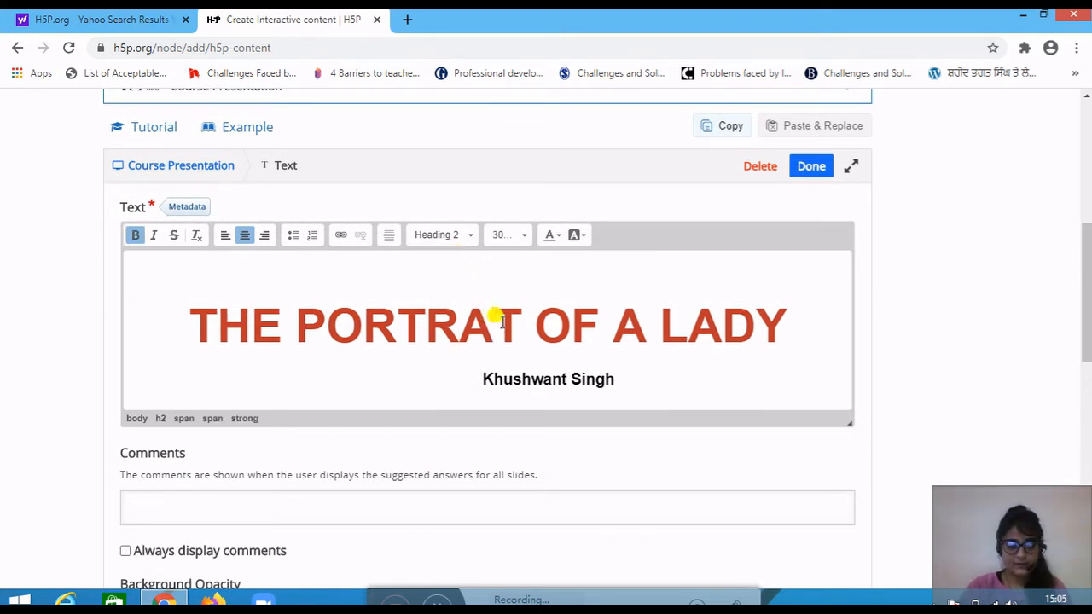
text(I)
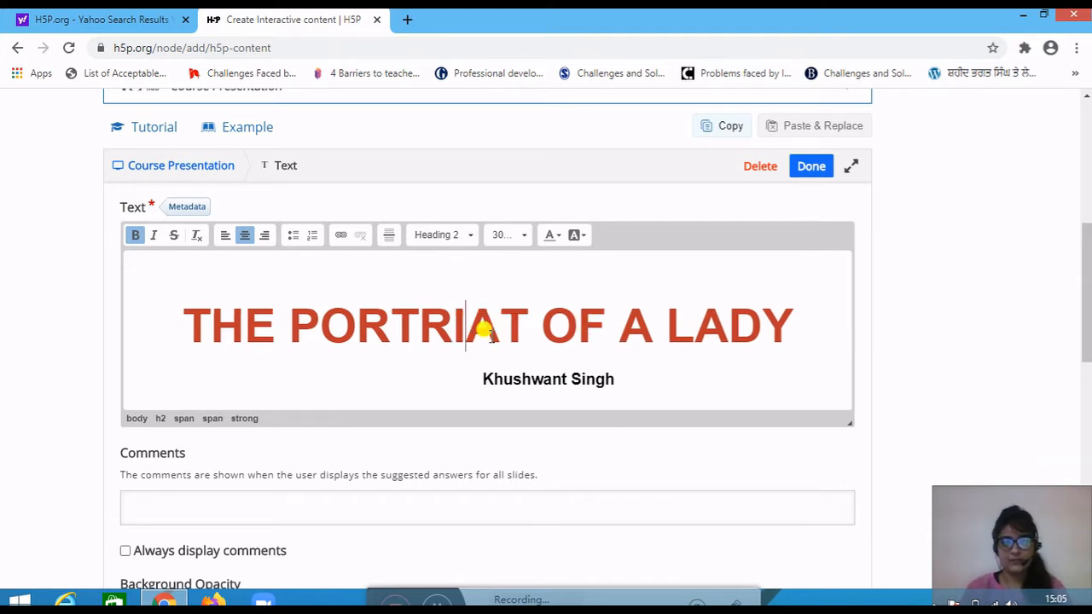
key(Delete)
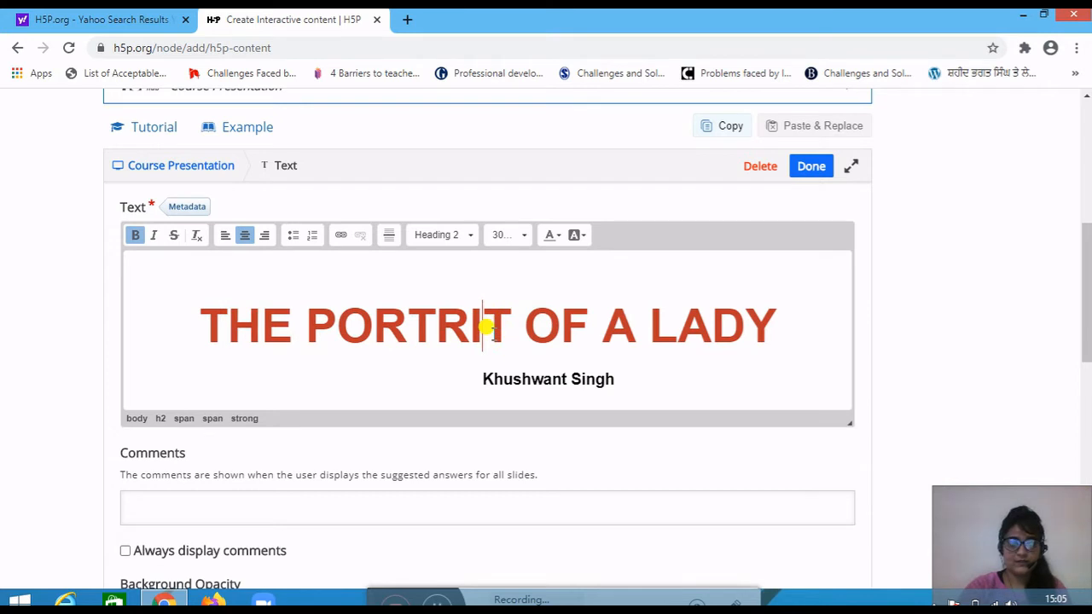
key(BackSpace)
text(A)
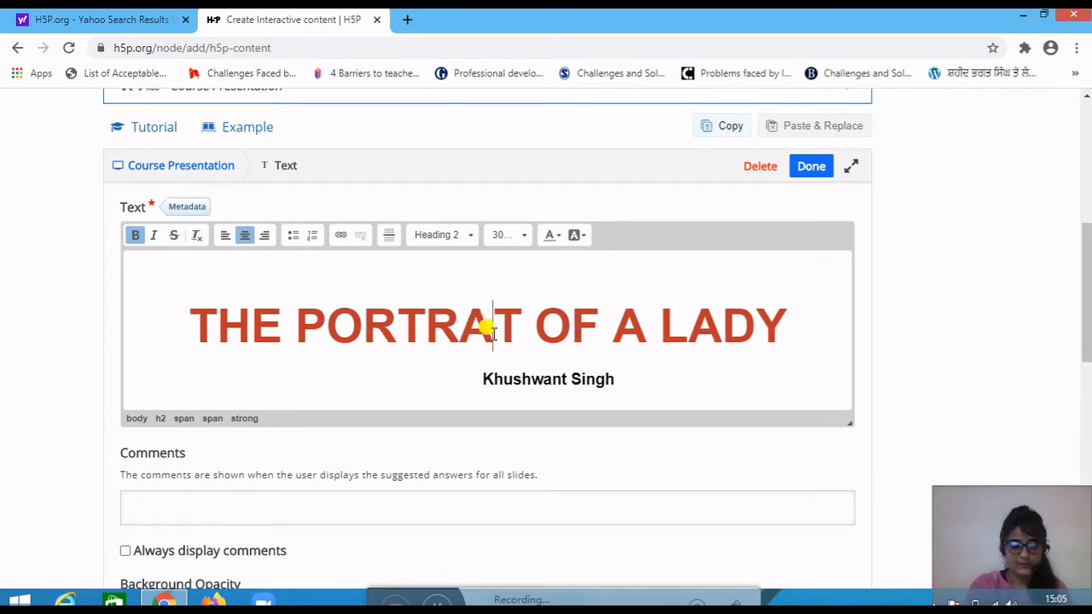
text(I)
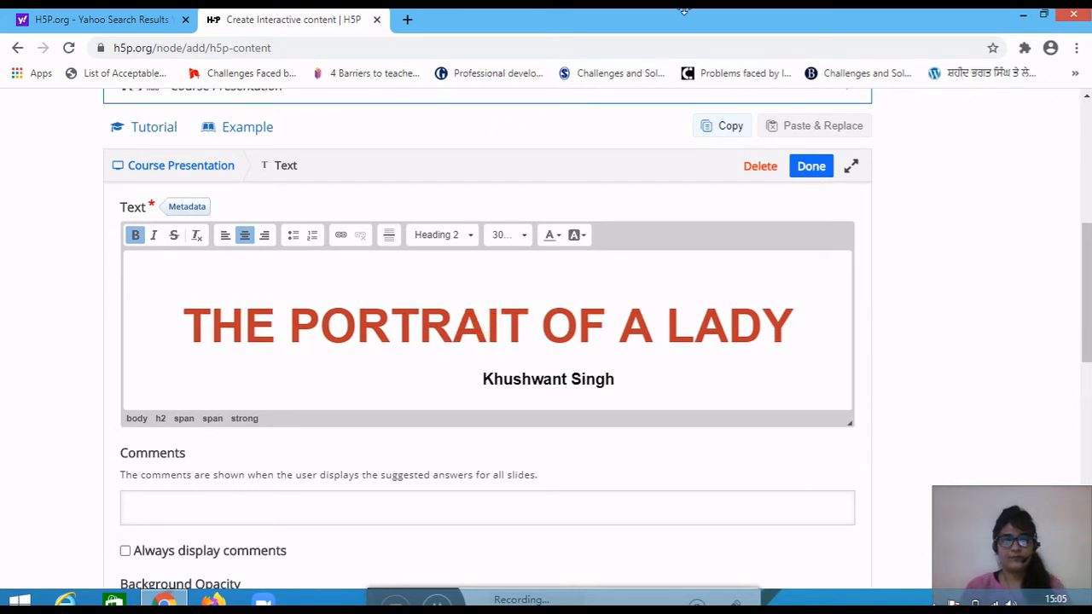
click(815, 168)
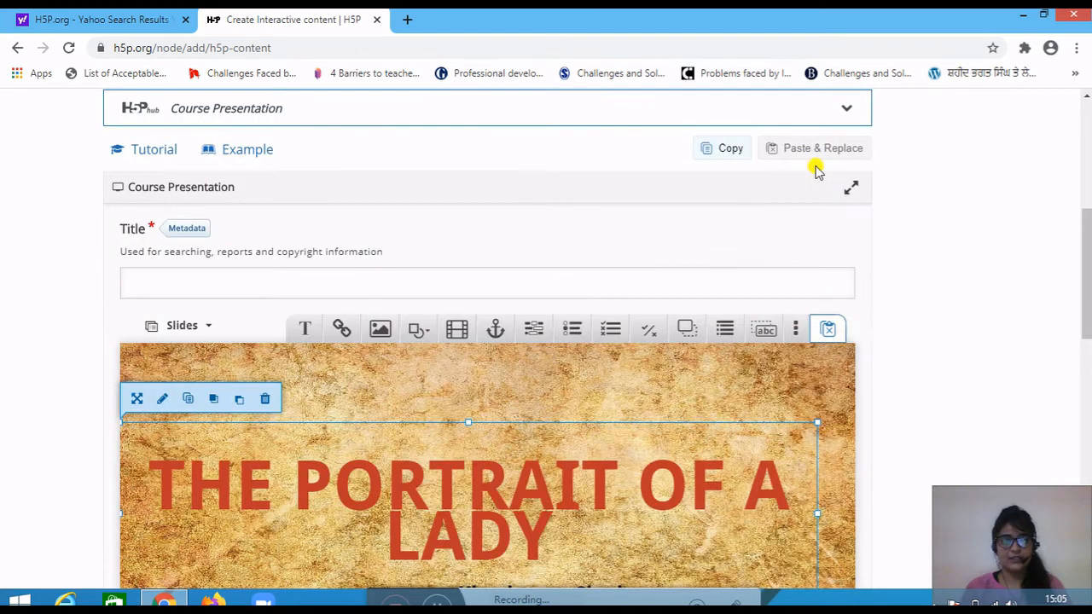
Step: Extend the title text box to the slide's right edge and down to near the slide's lower edge
scroll(793, 176, down, 3)
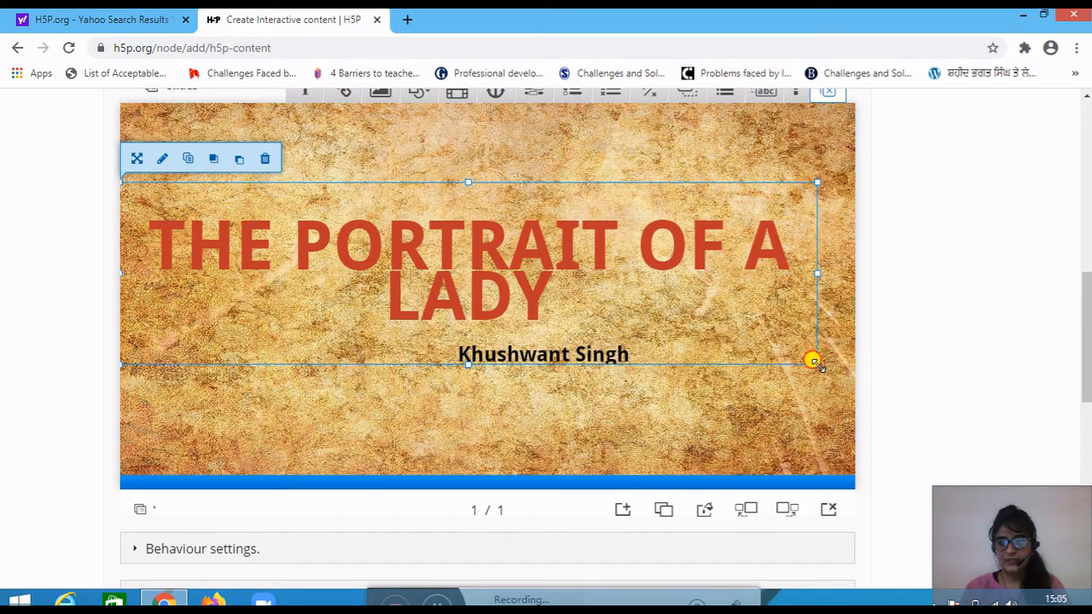
drag(812, 360, 854, 448)
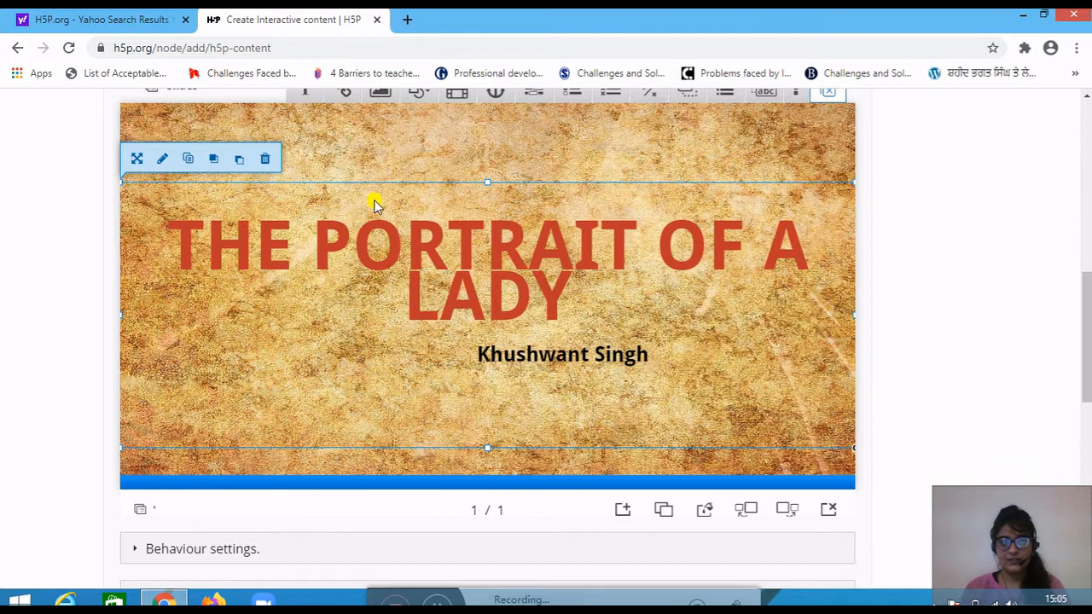
click(406, 295)
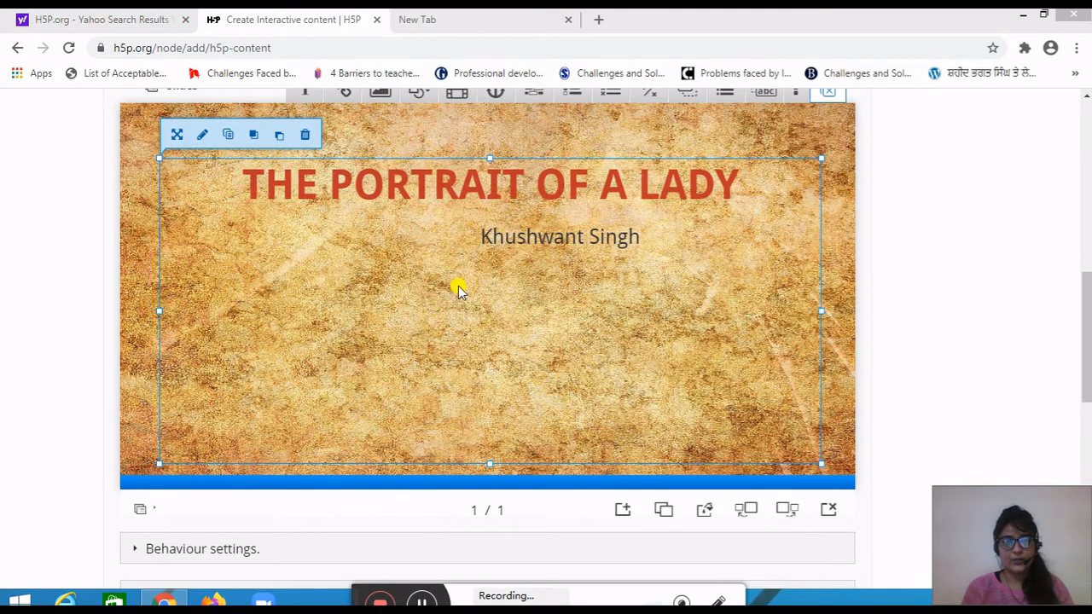
Step: Insert the picture "download (2)" from the Pictures folder as an image element on slide 1, leaving its alternative text empty
click(456, 334)
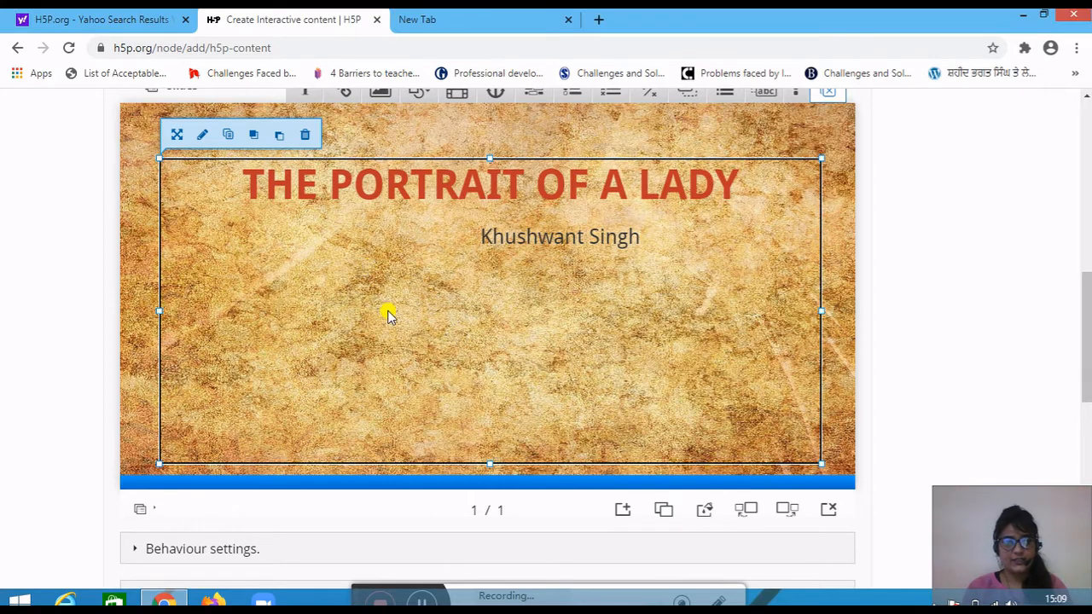
scroll(388, 314, up, 1)
click(398, 213)
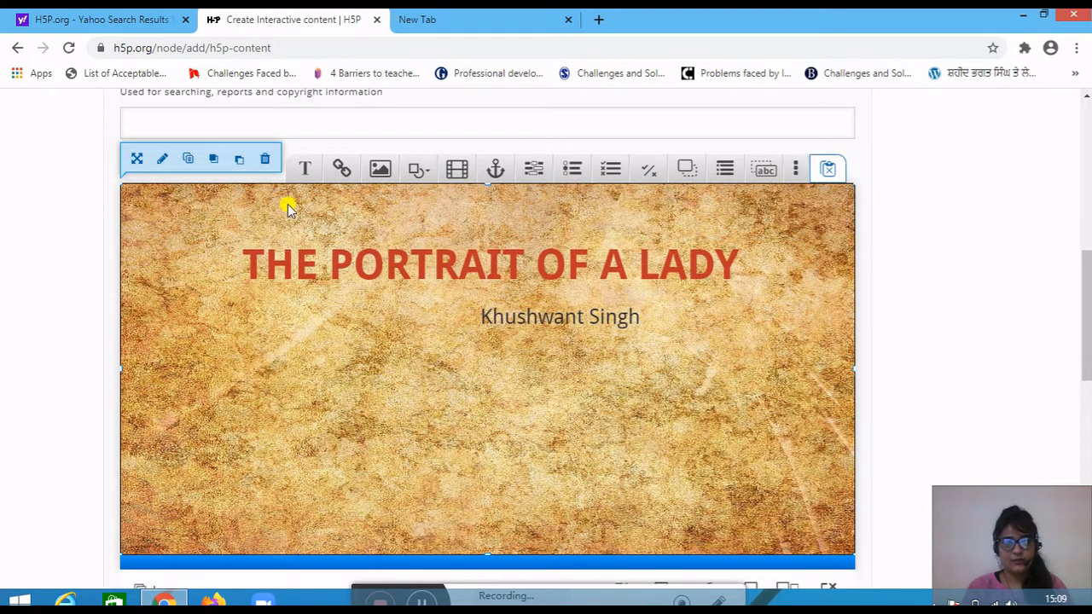
click(381, 169)
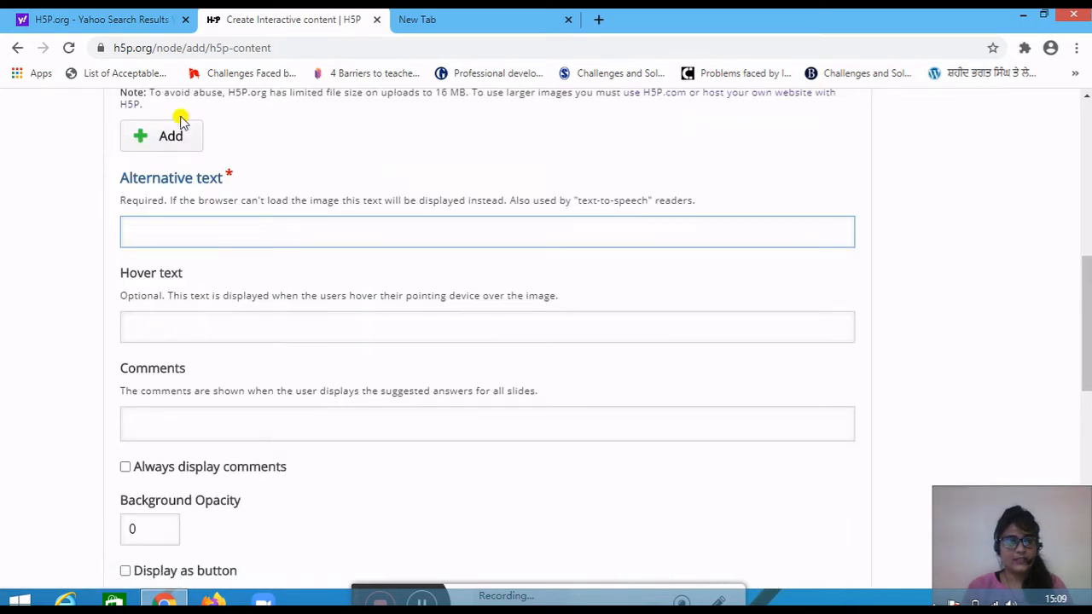
click(170, 138)
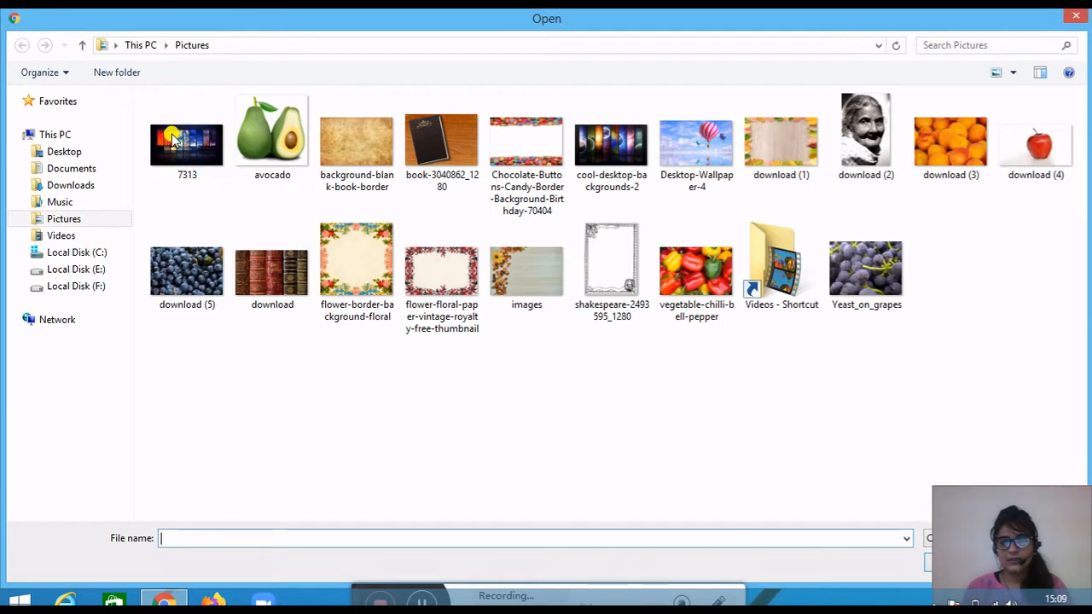
click(848, 147)
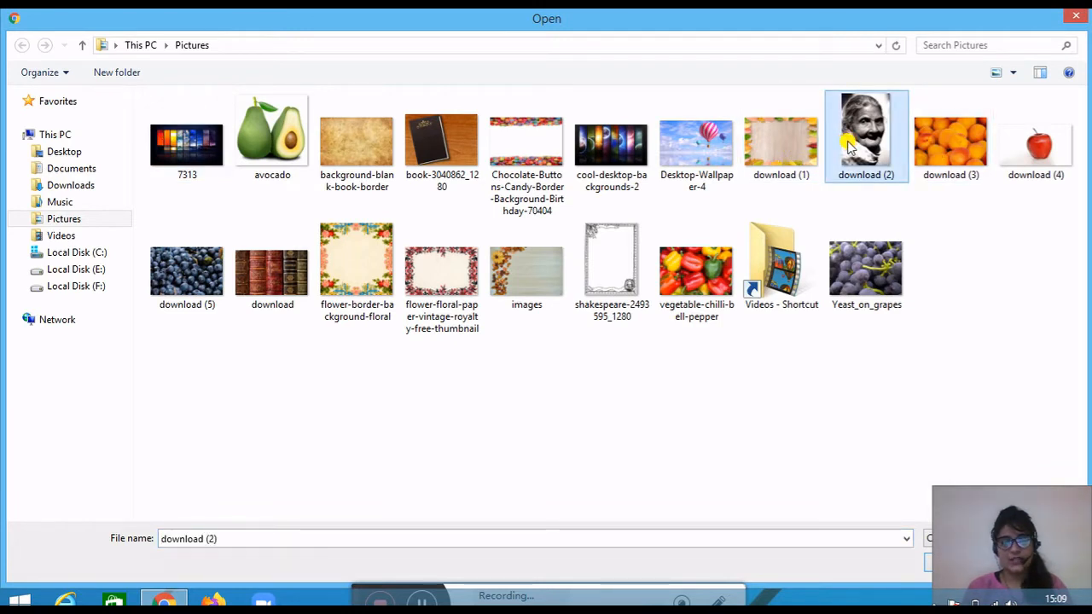
click(929, 566)
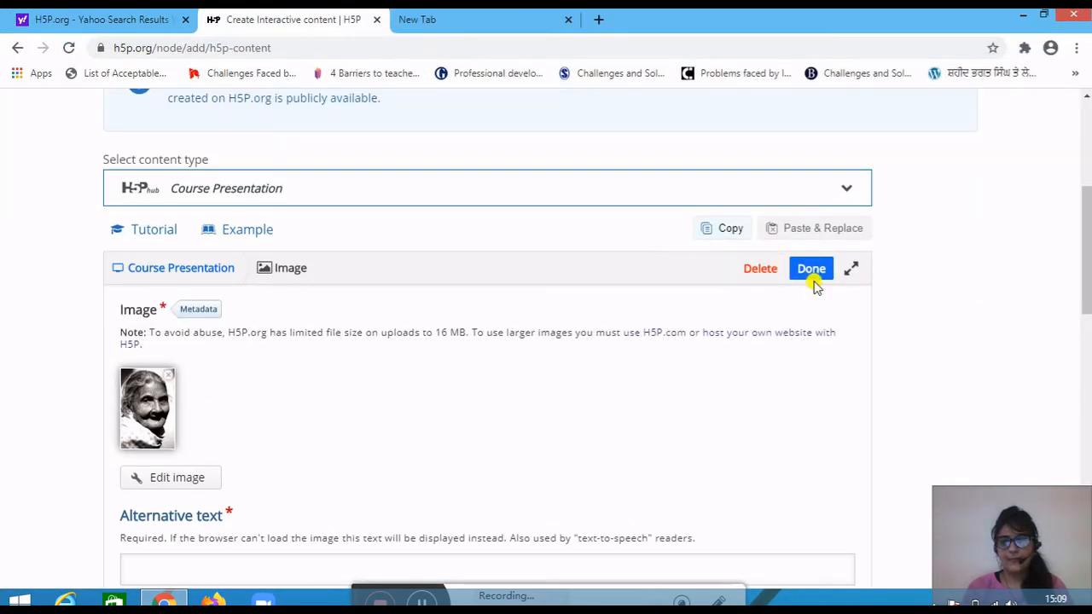
click(812, 272)
scroll(553, 370, down, 2)
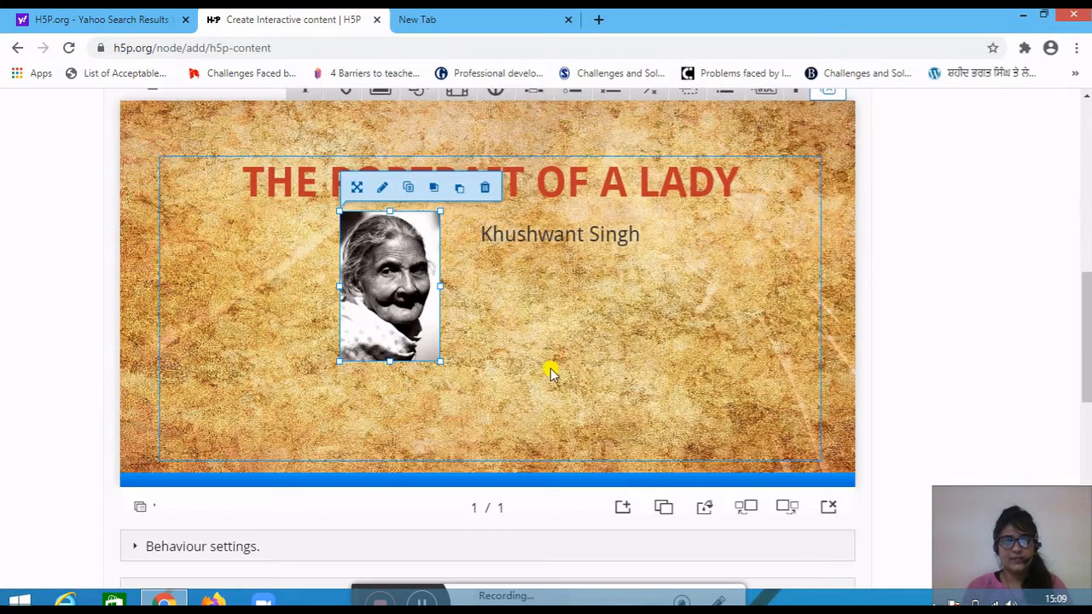
Step: Move the portrait image to the slide's lower-left area and enlarge it in width and height to fill the space below the title
drag(415, 284, 361, 371)
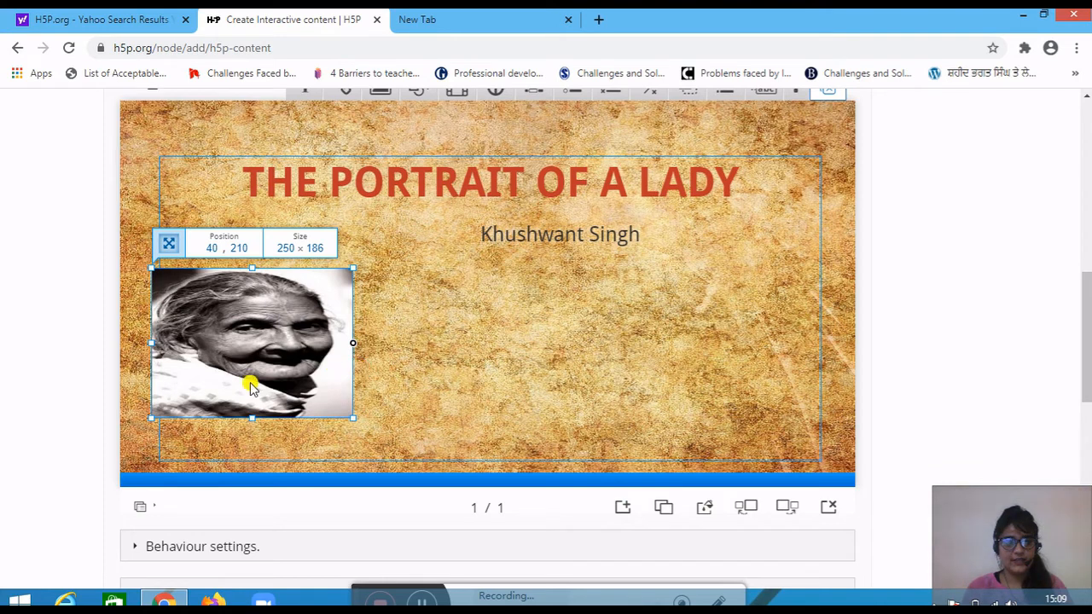
drag(252, 418, 243, 460)
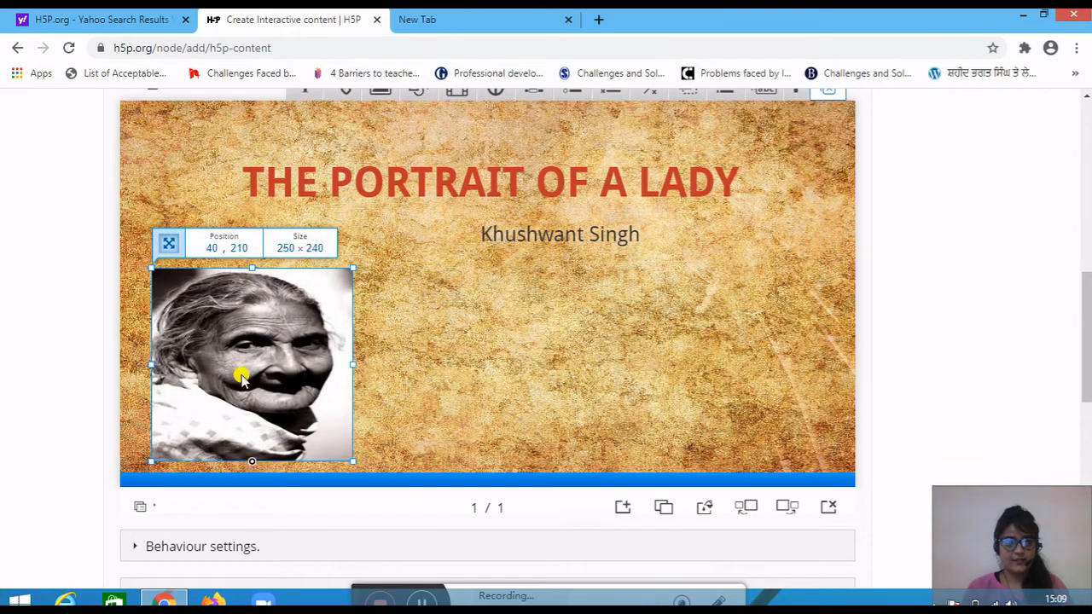
drag(252, 266, 254, 228)
drag(352, 344, 381, 346)
scroll(415, 336, down, 1)
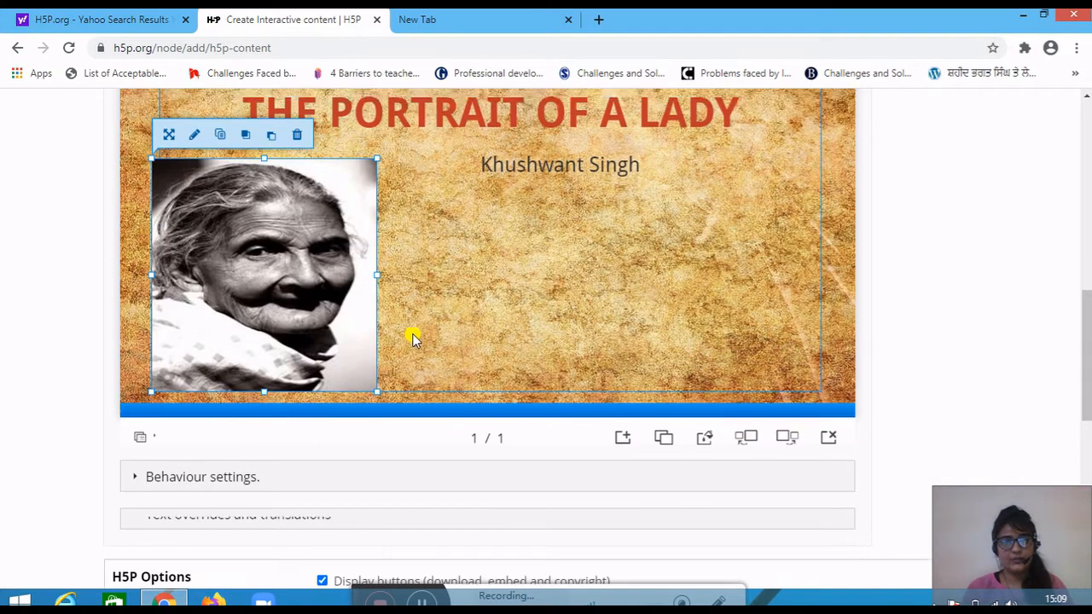
scroll(353, 284, up, 2)
scroll(420, 345, down, 1)
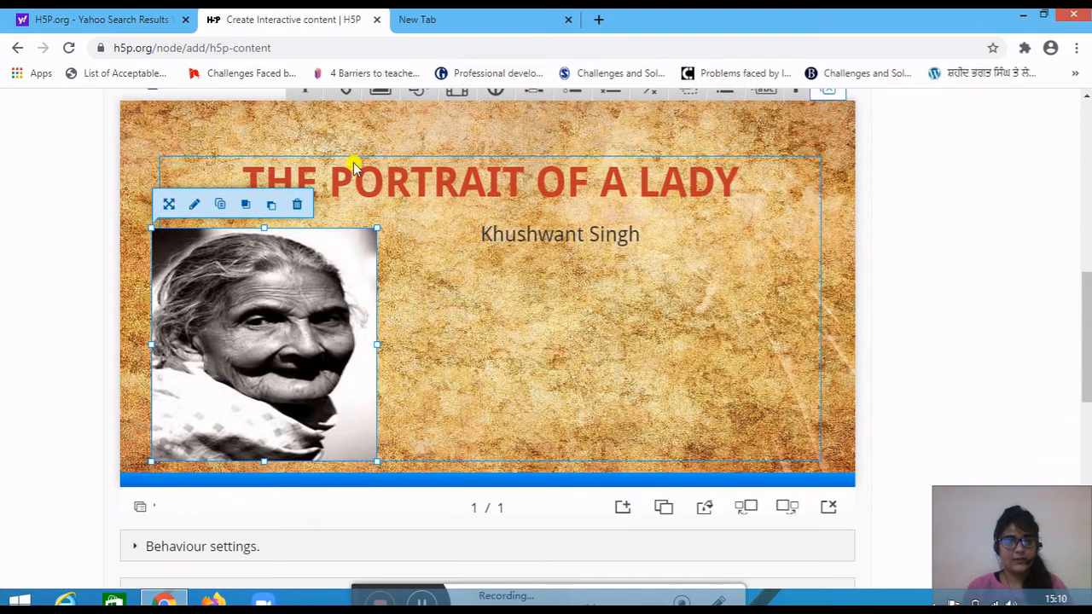
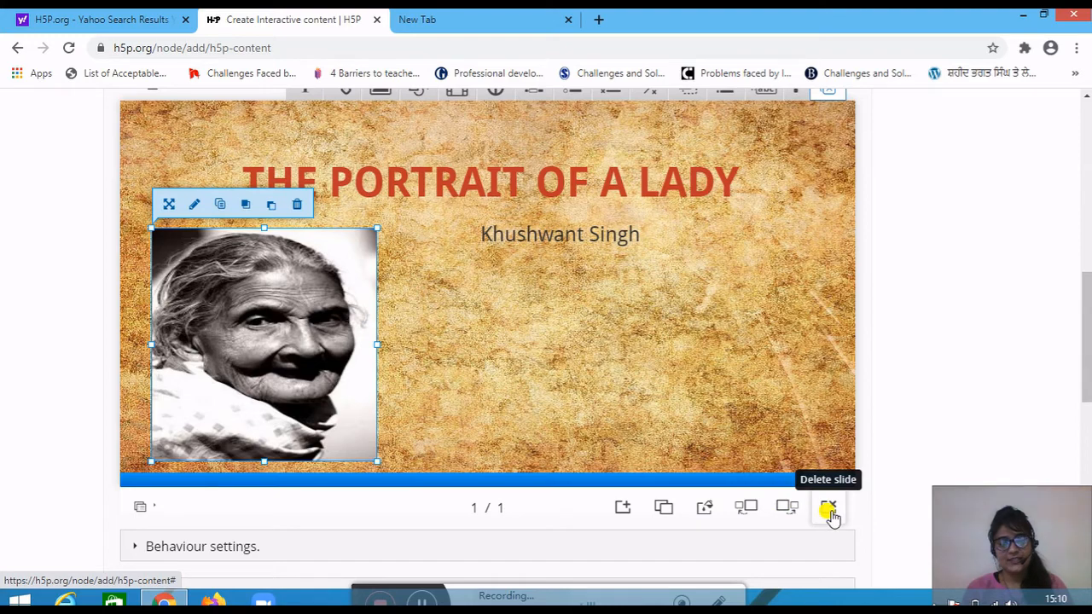
scroll(695, 504, up, 3)
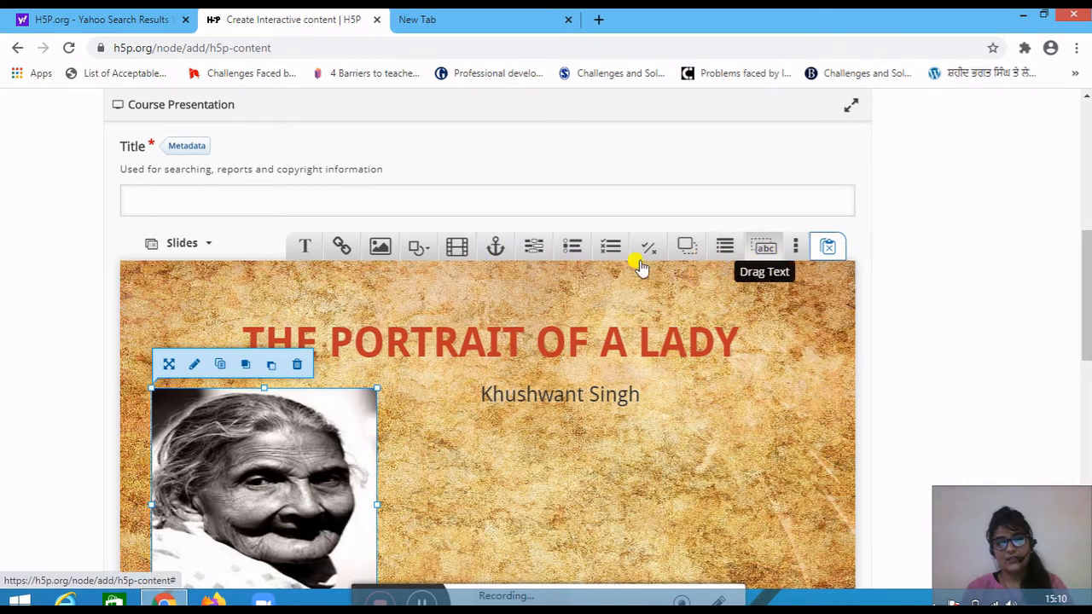
Step: Add a new blank slide after slide 1 of the course presentation
scroll(439, 340, down, 2)
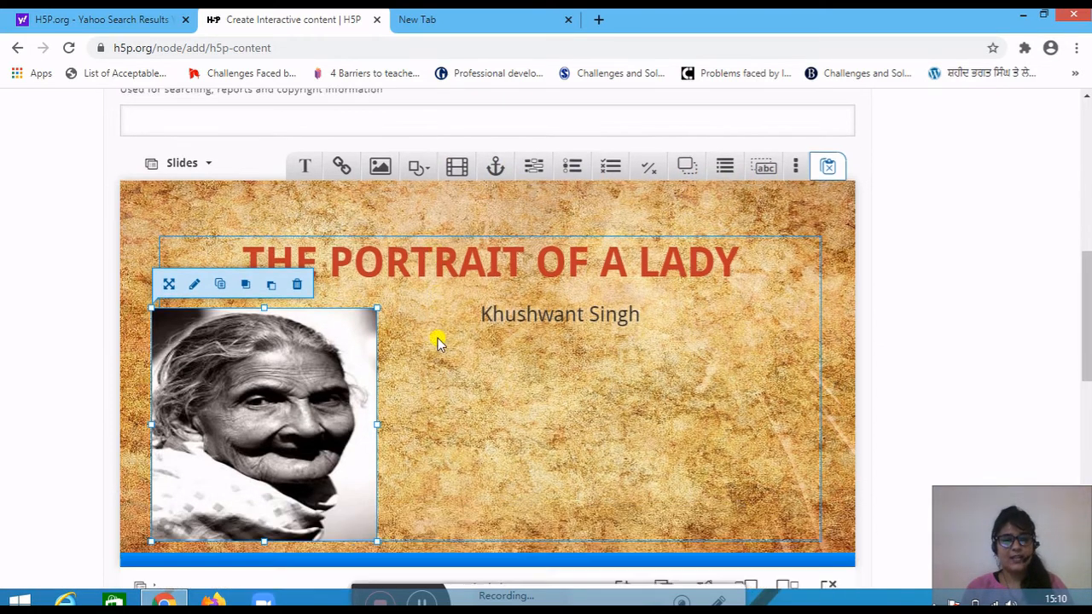
click(445, 294)
scroll(444, 294, down, 1)
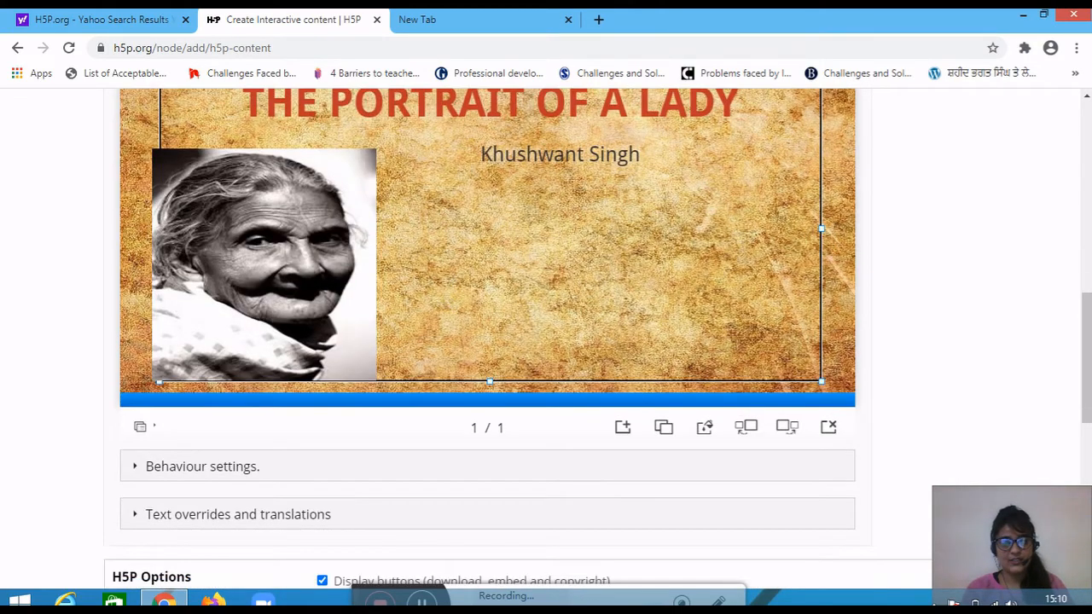
click(622, 426)
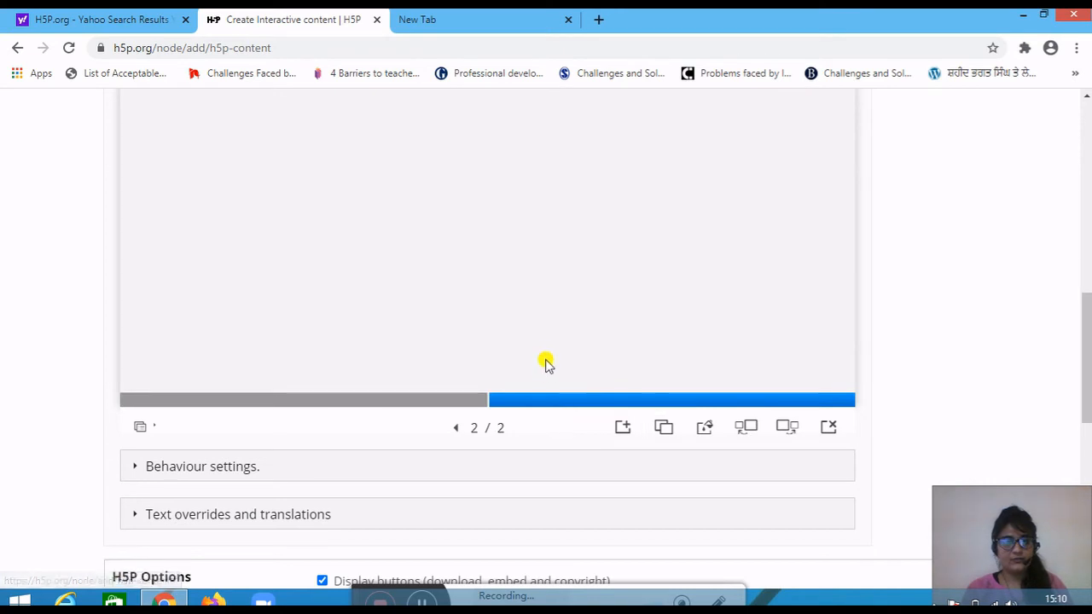
Step: Set the template slide background to a colour fill of pale turquoise #c4f4f0 and close the background settings
scroll(546, 361, up, 3)
scroll(564, 366, down, 1)
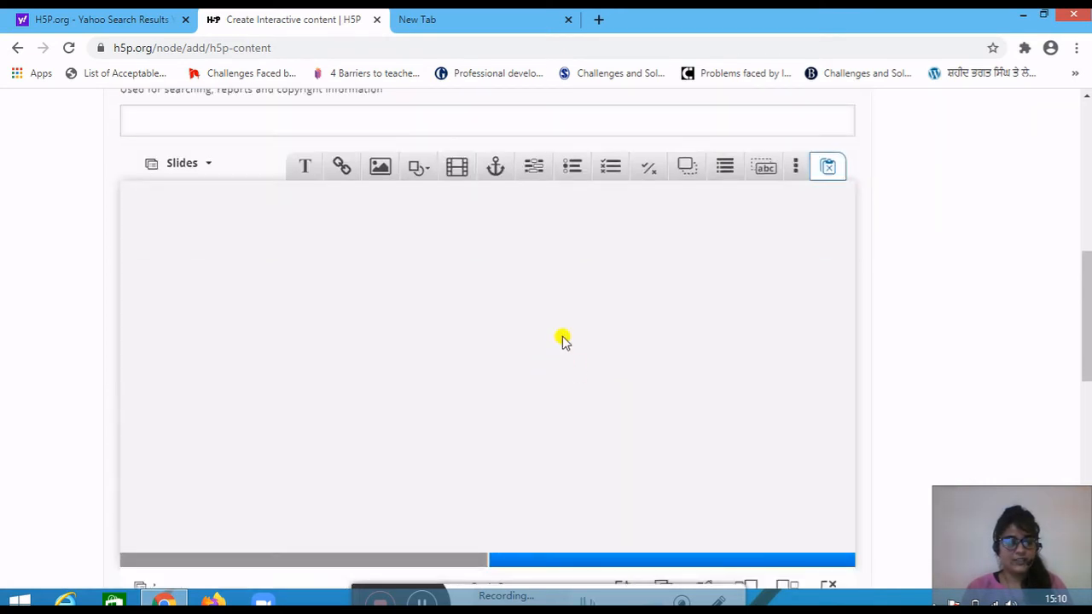
scroll(607, 393, down, 1)
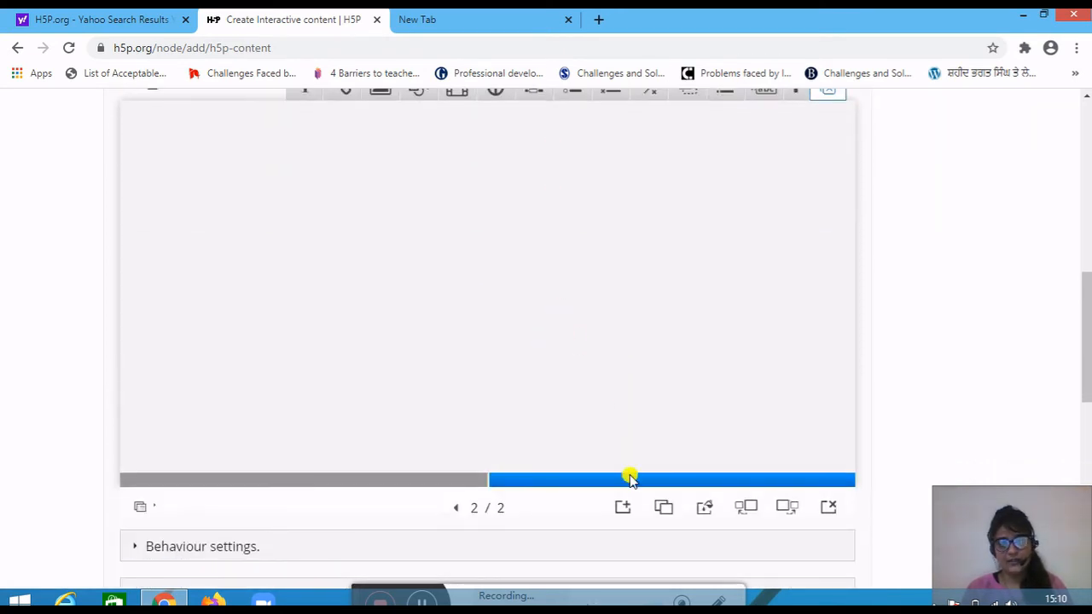
click(702, 510)
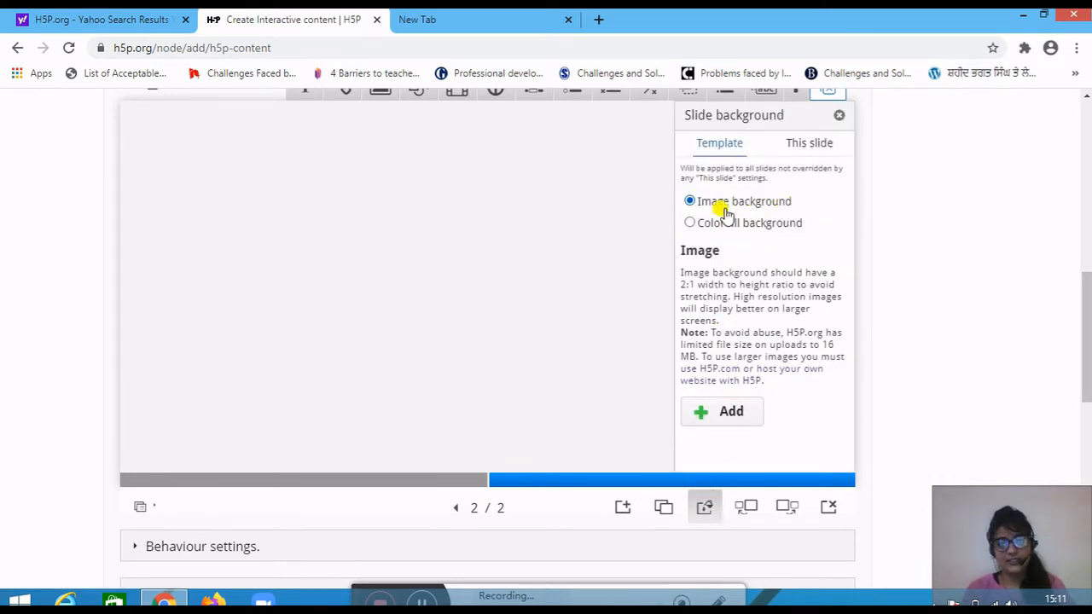
click(690, 223)
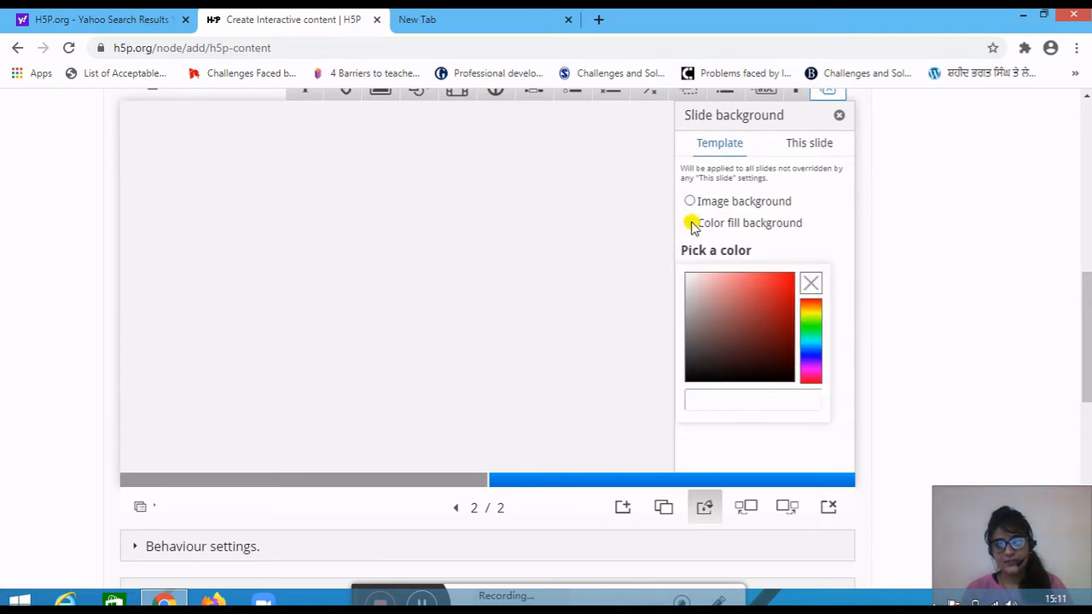
click(809, 346)
click(757, 289)
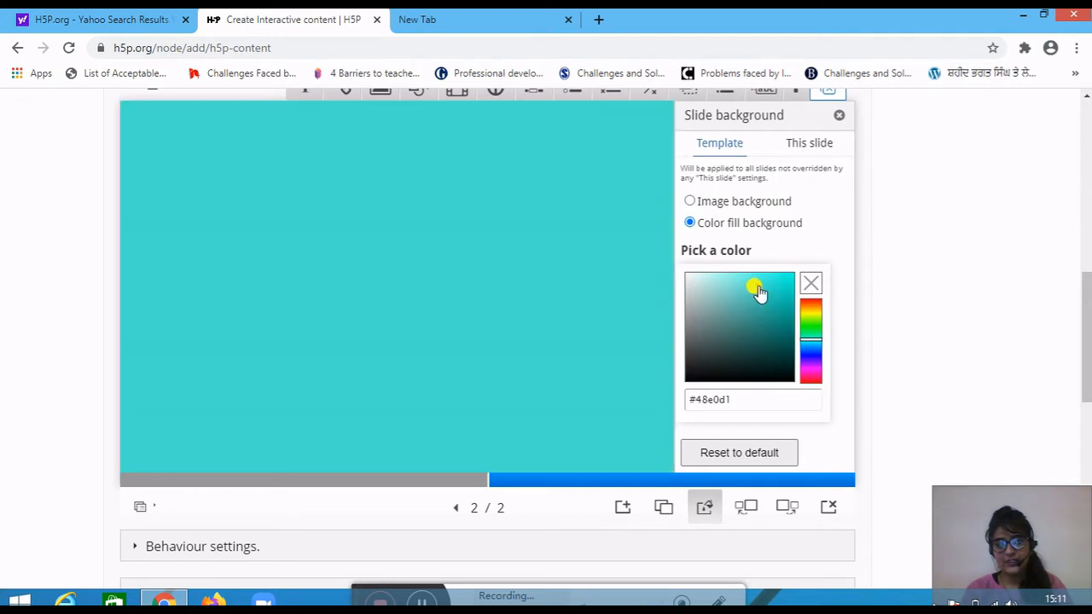
click(753, 273)
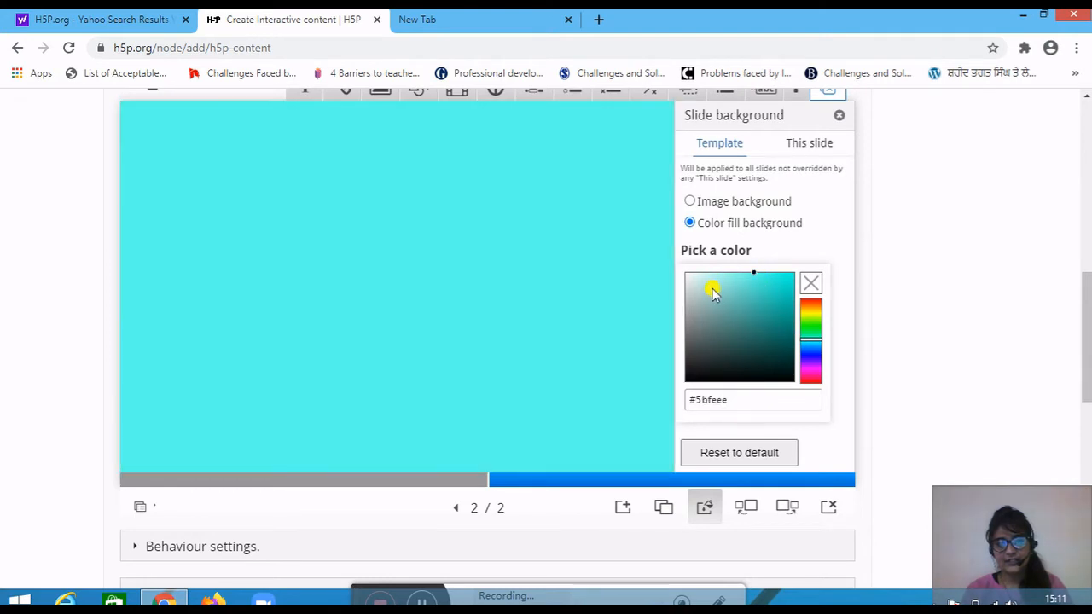
click(705, 277)
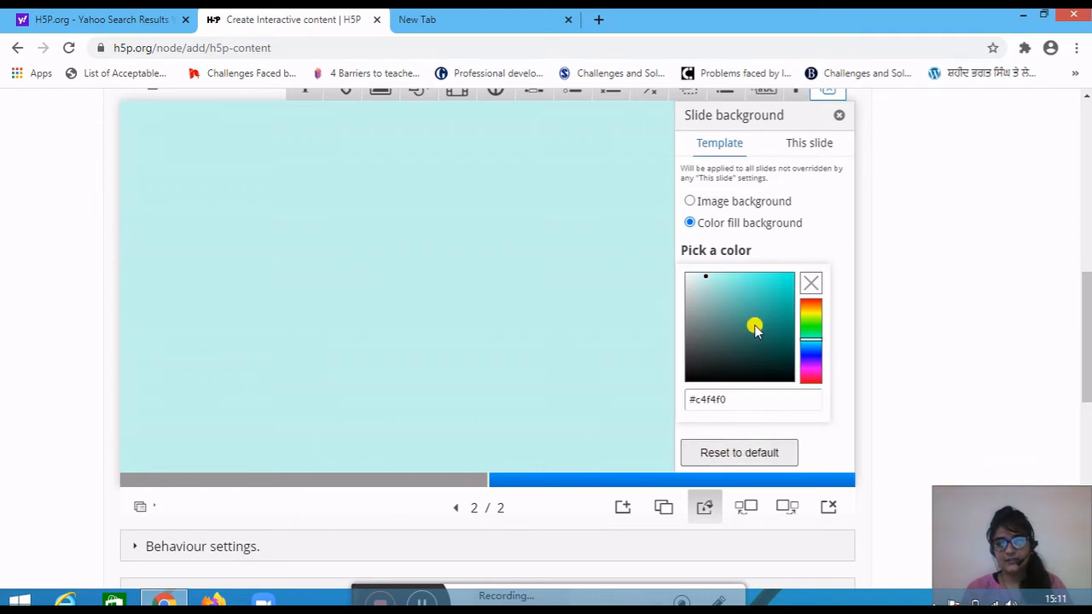
scroll(537, 321, up, 1)
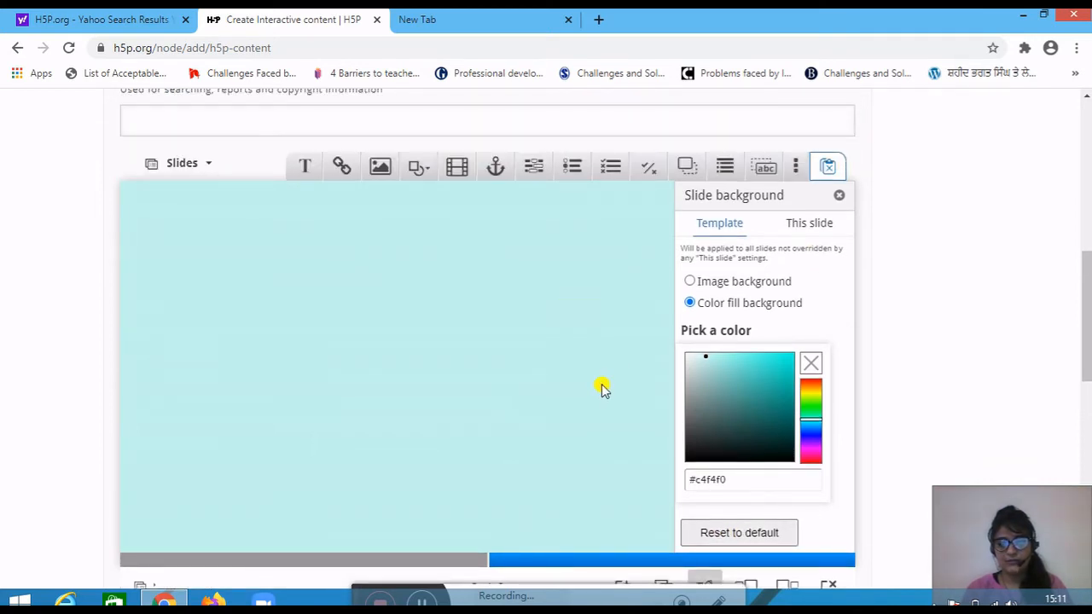
click(840, 197)
Step: Start a new text element on slide 2, and switch to Word by opening the desktop document "portrait of a lady" in a maximized window
scroll(348, 415, down, 1)
scroll(352, 414, up, 1)
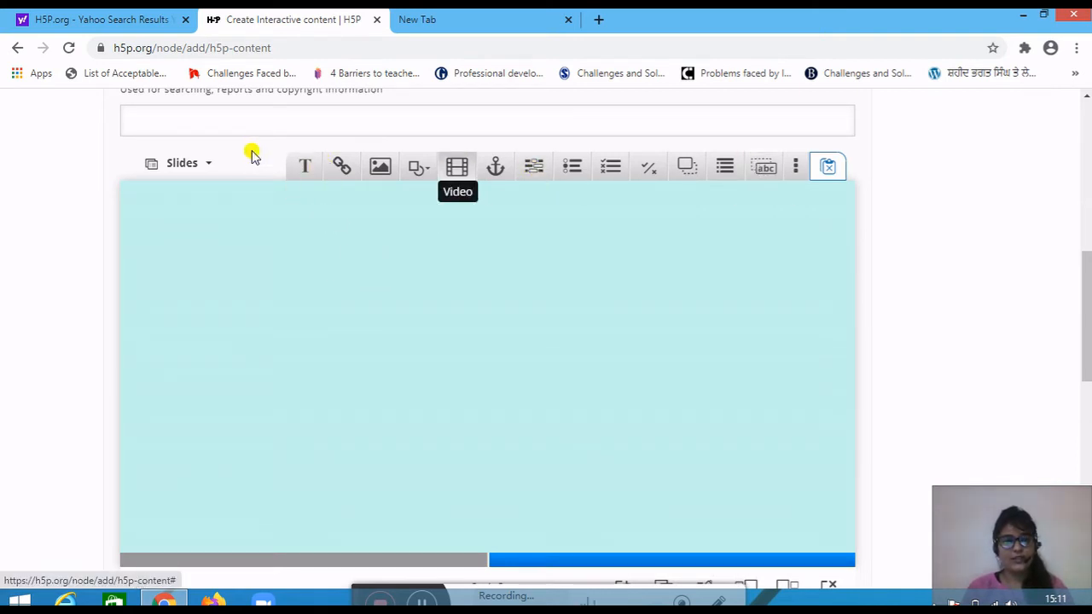
click(303, 168)
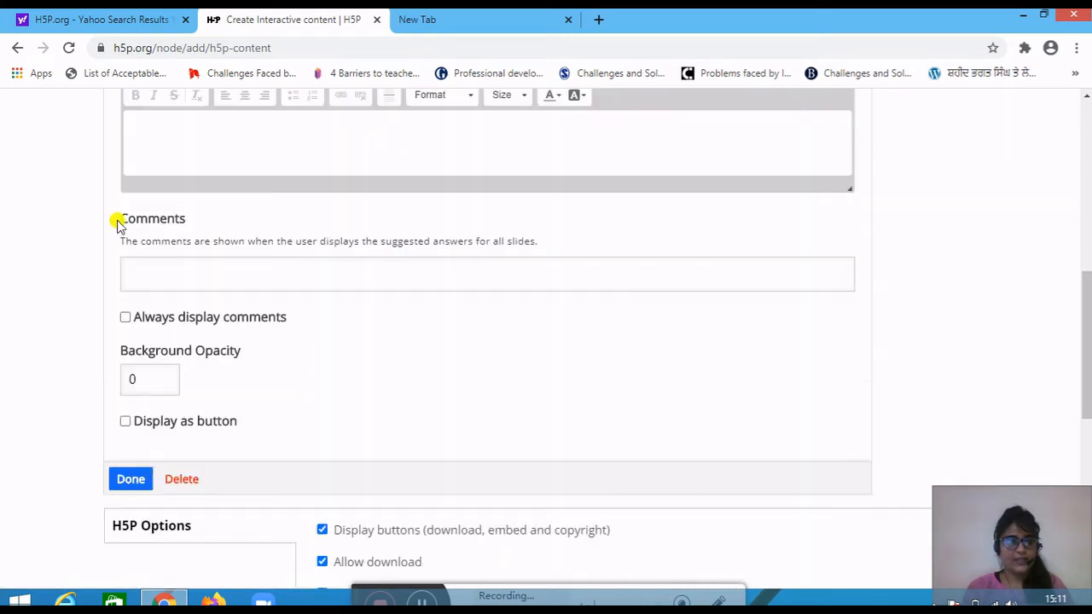
click(1024, 15)
click(570, 461)
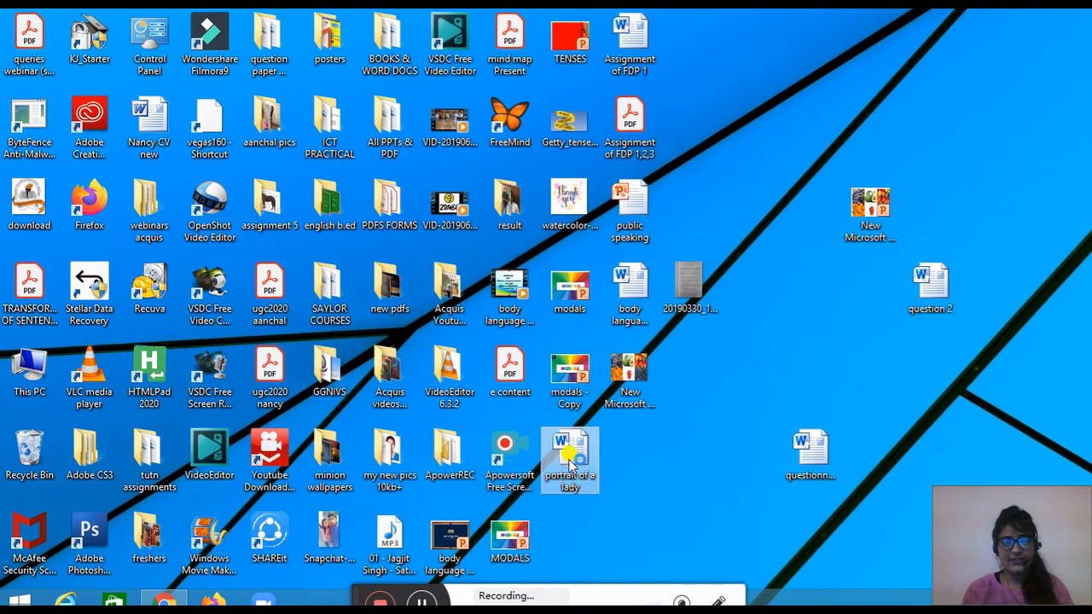
double_click(569, 461)
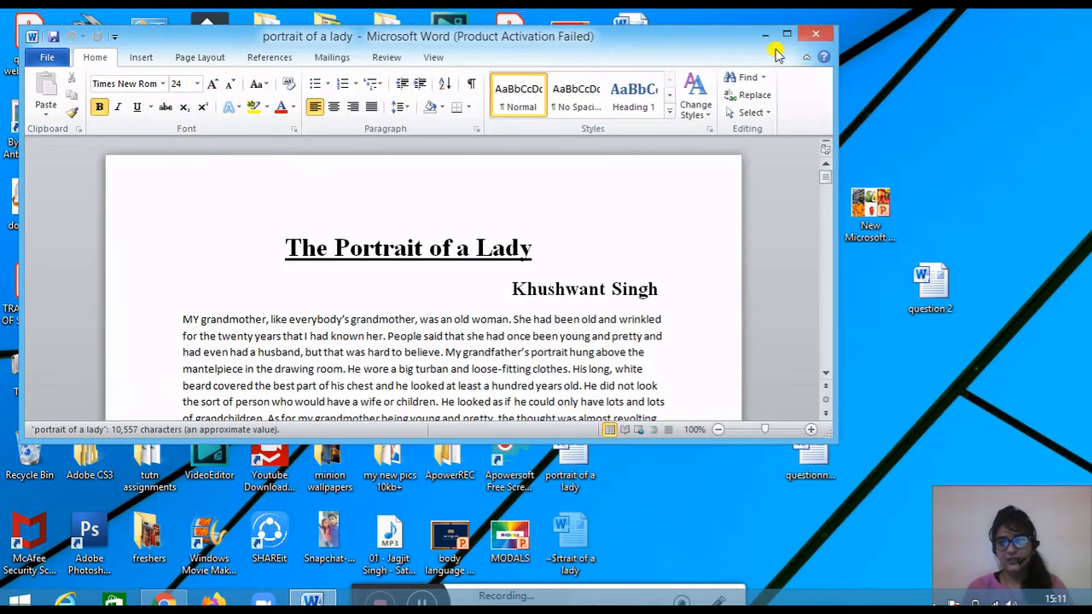
click(786, 33)
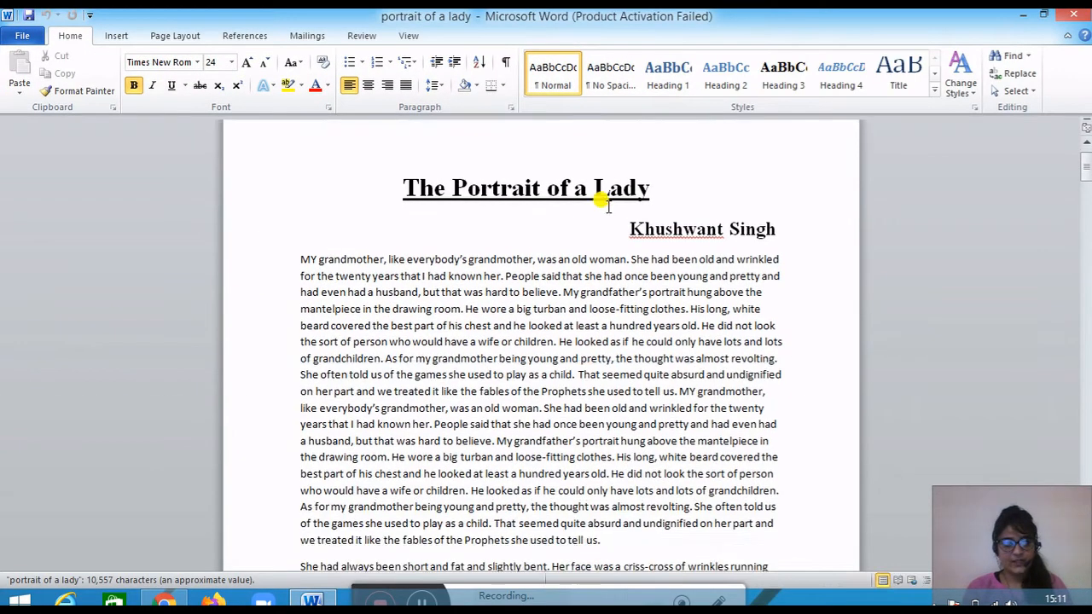
Step: Dismiss the Office activation wizard and copy the whole paragraph beginning "She had always been short and fat and slightly bent"
scroll(607, 205, down, 2)
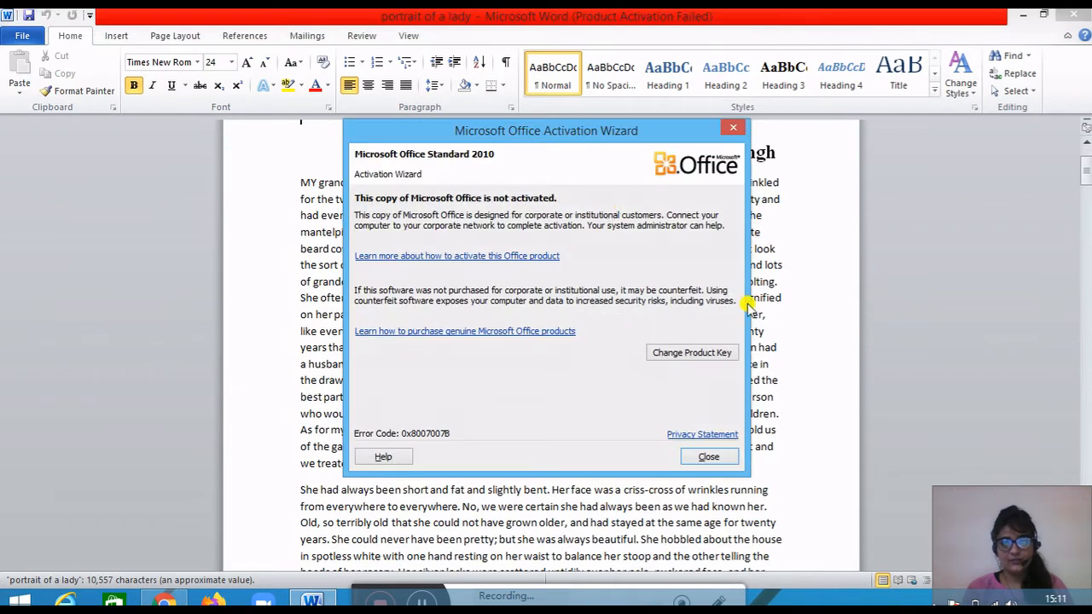
click(708, 456)
scroll(560, 375, down, 1)
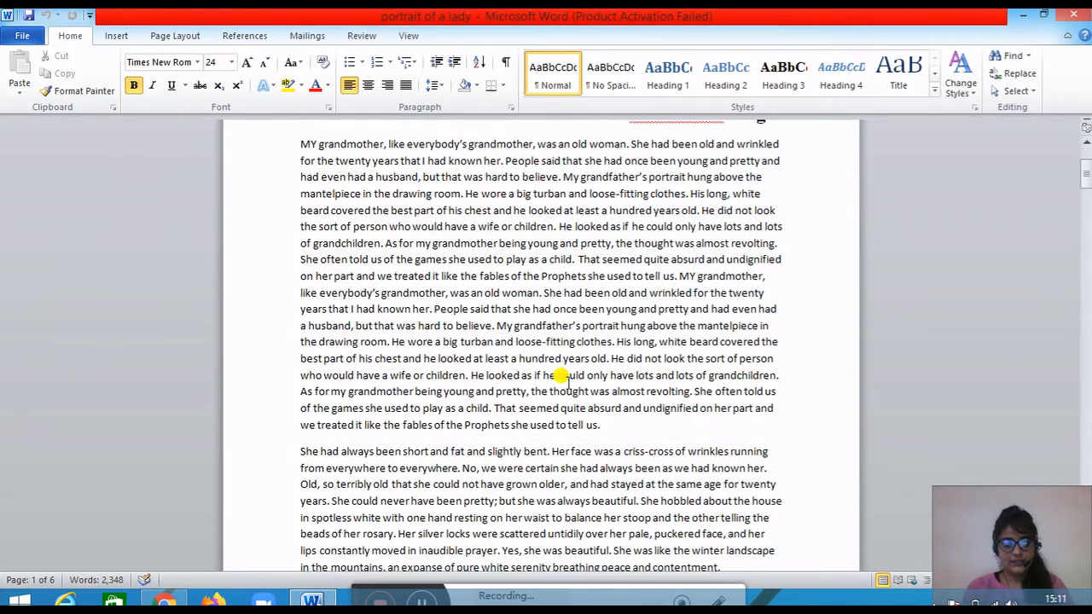
scroll(560, 376, down, 4)
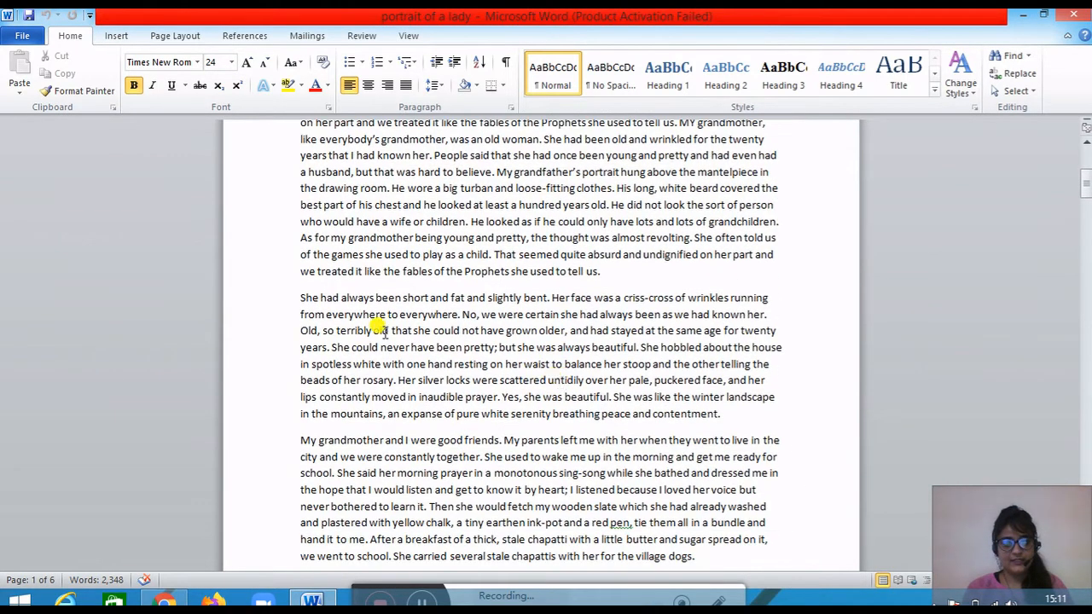
drag(300, 297, 725, 423)
right_click(564, 369)
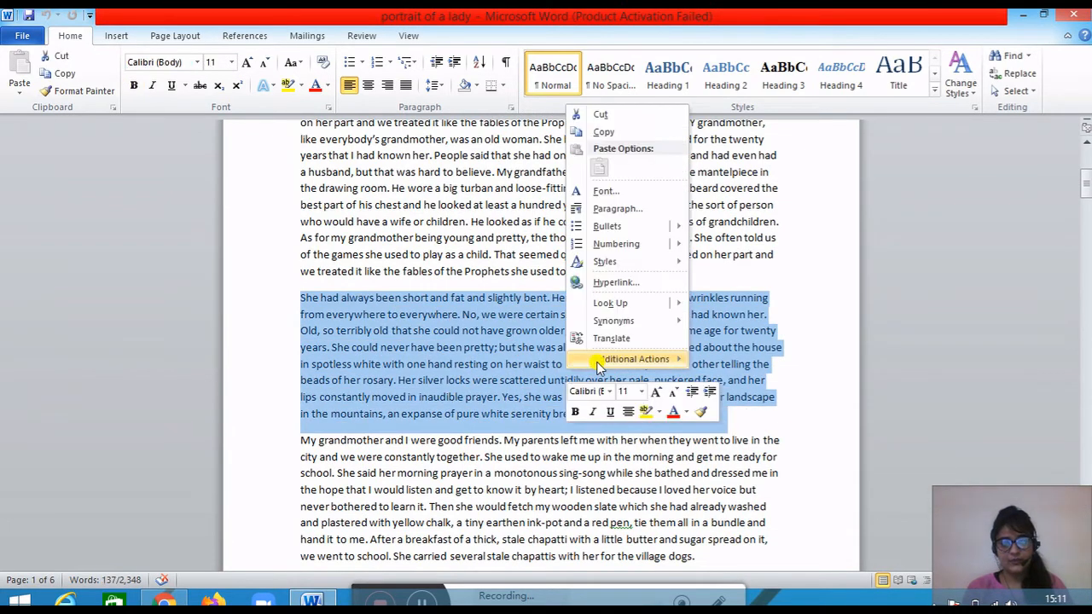
click(603, 133)
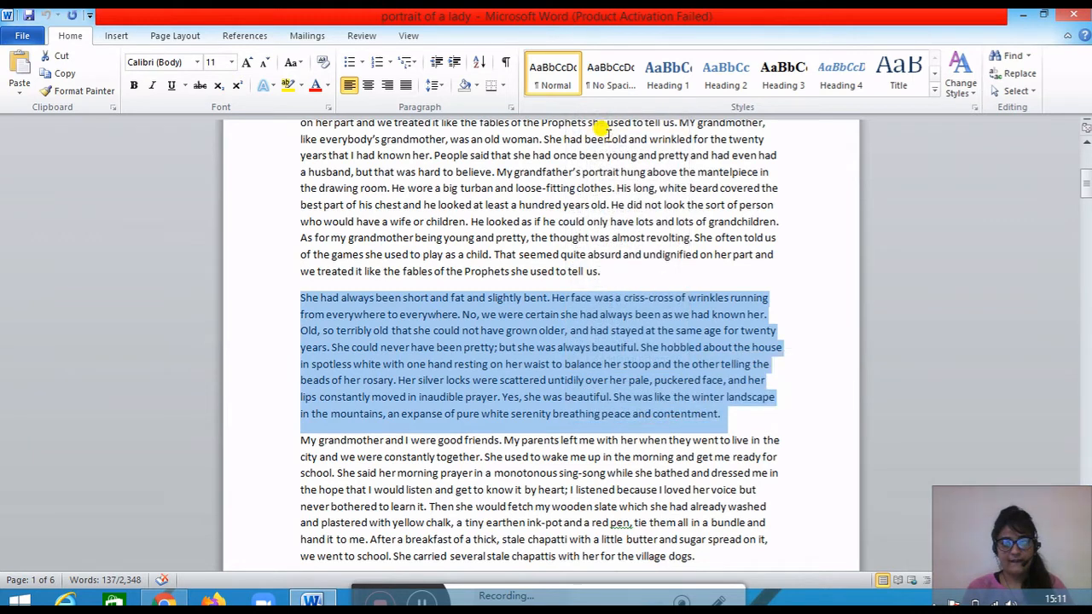
Step: Switch to the H5P editor in Chrome, paste the copied paragraph into the slide's text element and finish editing it
click(165, 602)
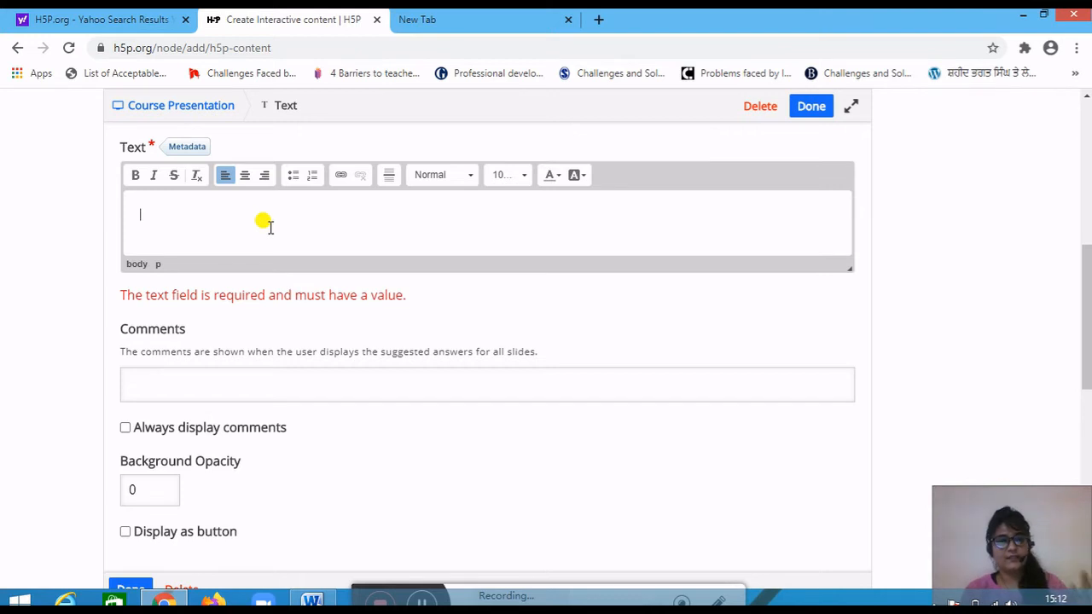
key(ctrl+v)
scroll(279, 272, up, 1)
scroll(279, 271, down, 2)
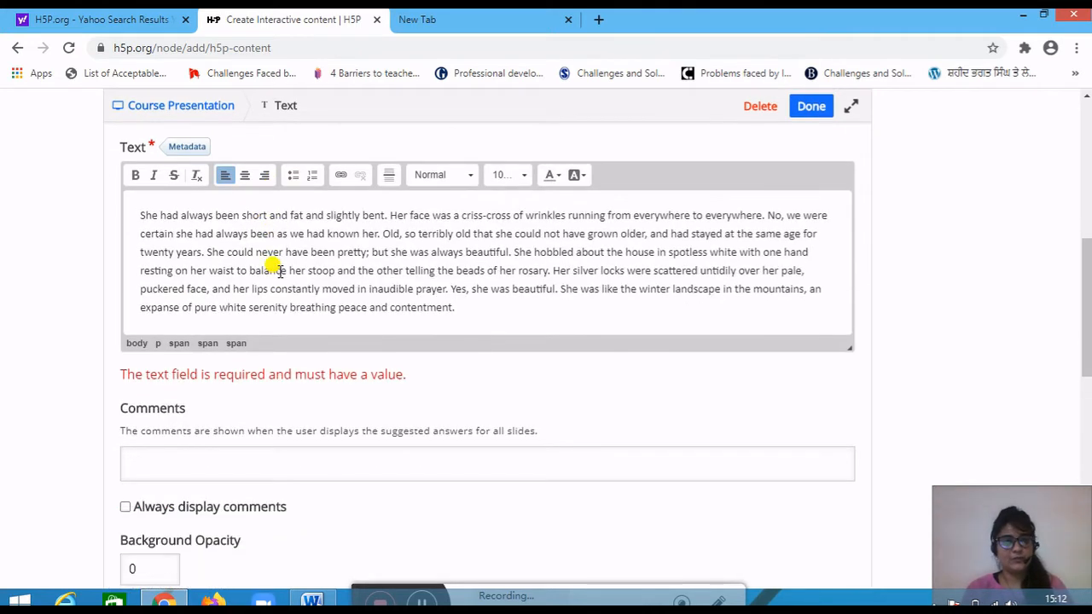
scroll(280, 271, up, 2)
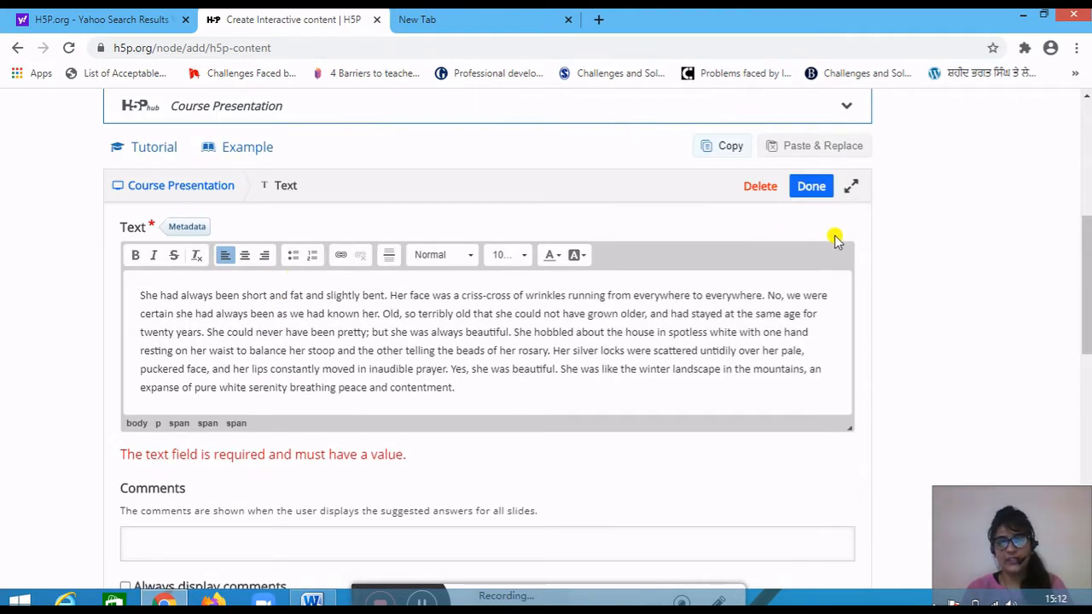
click(812, 187)
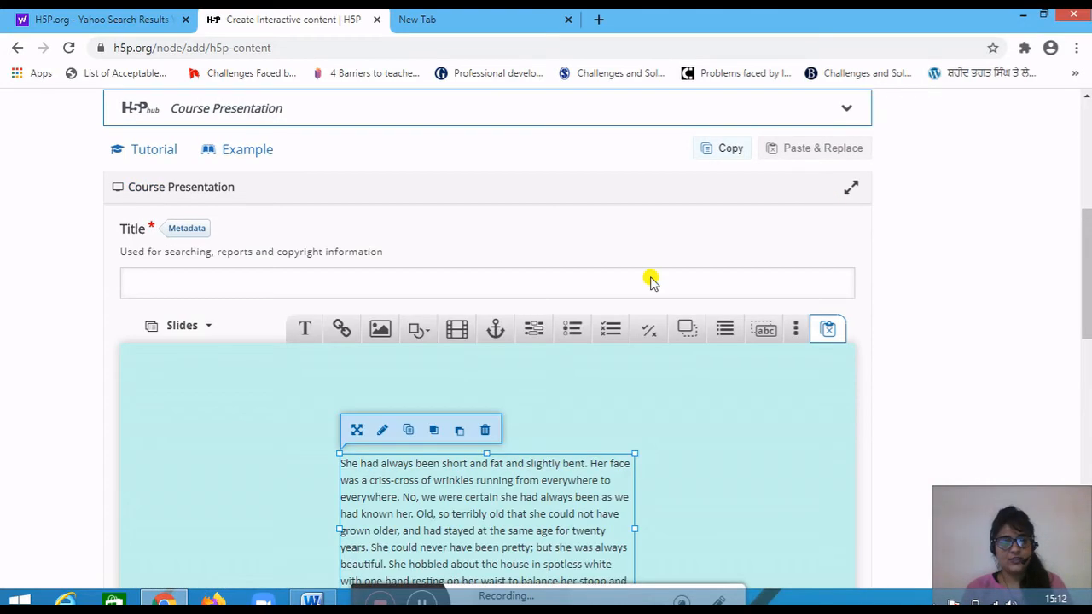
Step: Move the paragraph's text box to the slide's upper-left corner and enlarge it until the whole passage fits
scroll(430, 548, down, 1)
drag(449, 460, 195, 358)
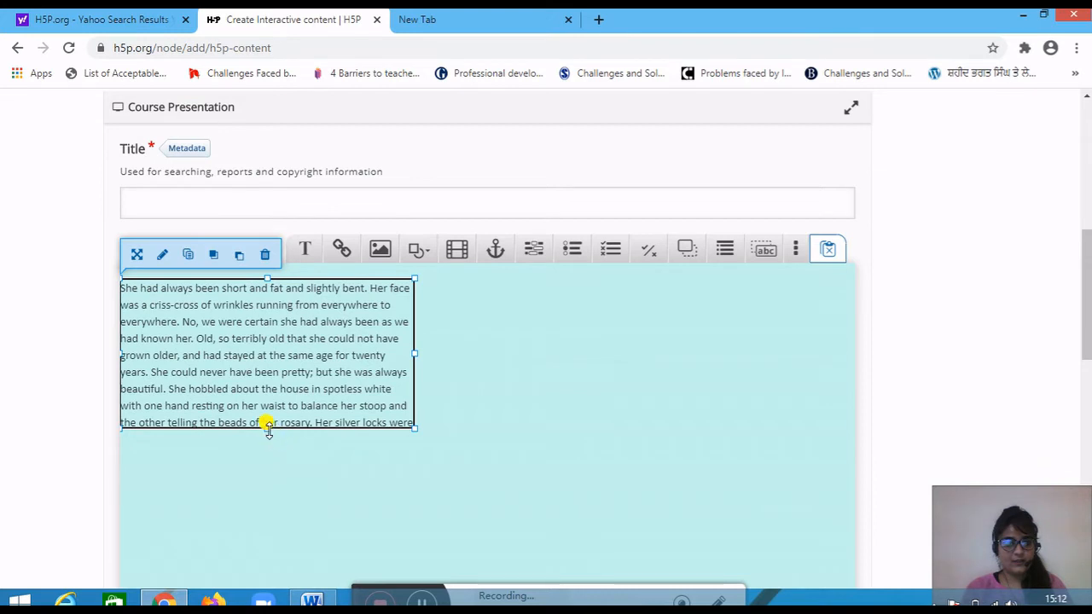
drag(267, 429, 283, 580)
drag(412, 426, 481, 426)
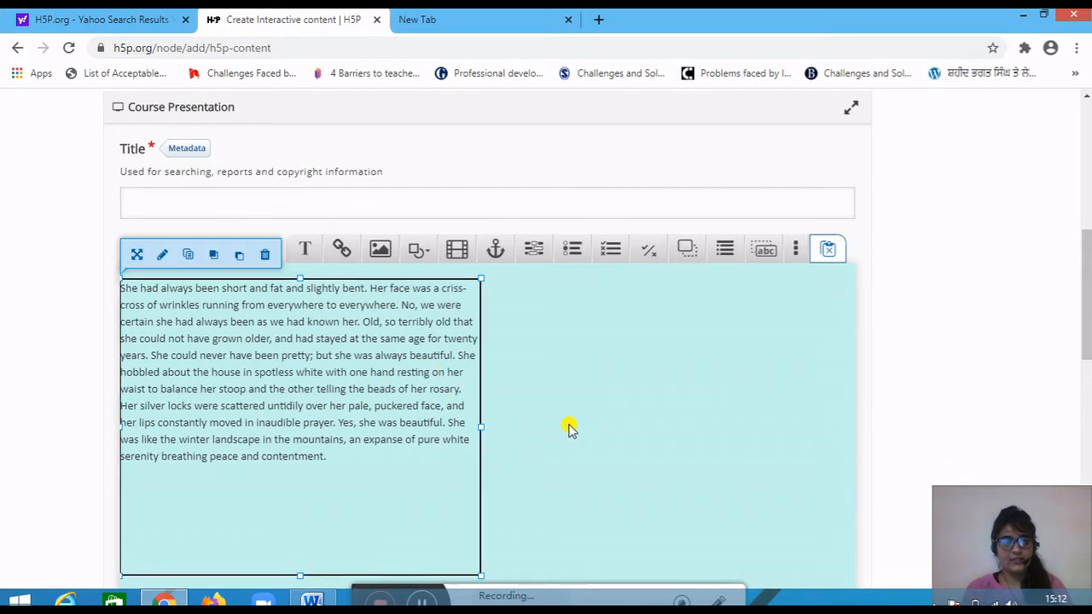
click(558, 424)
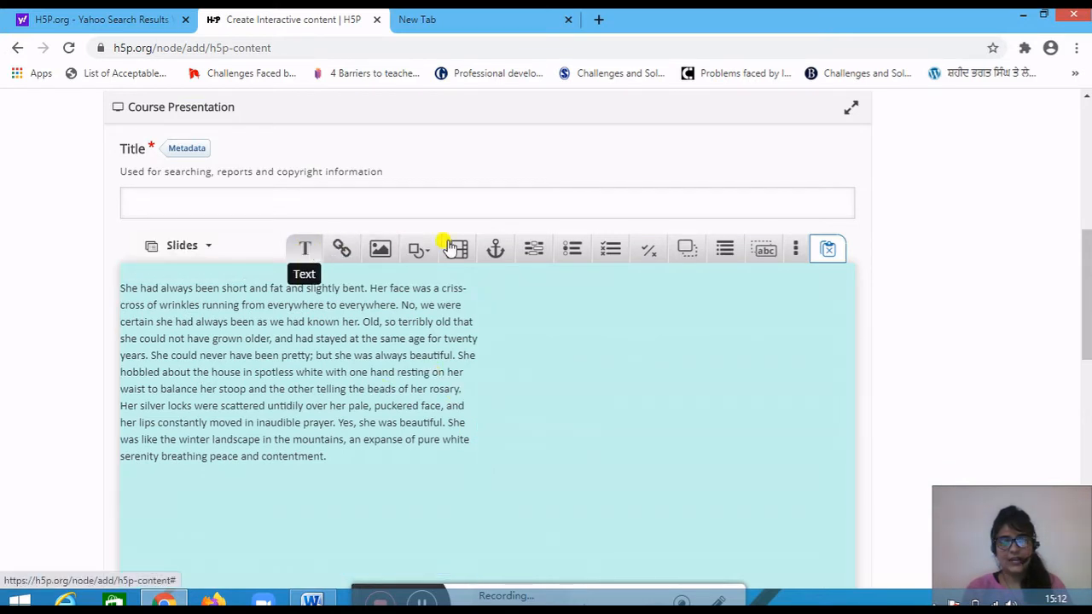
Step: Add a Fill in the Blanks element to the slide and shorten its title to "Fill in the Blanks"
click(533, 249)
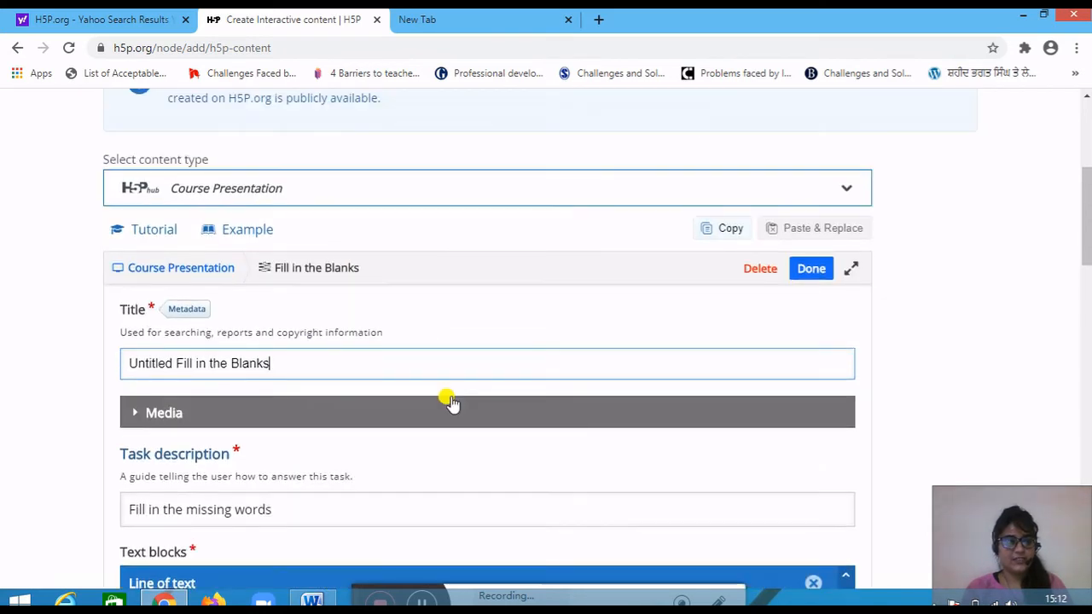
click(175, 285)
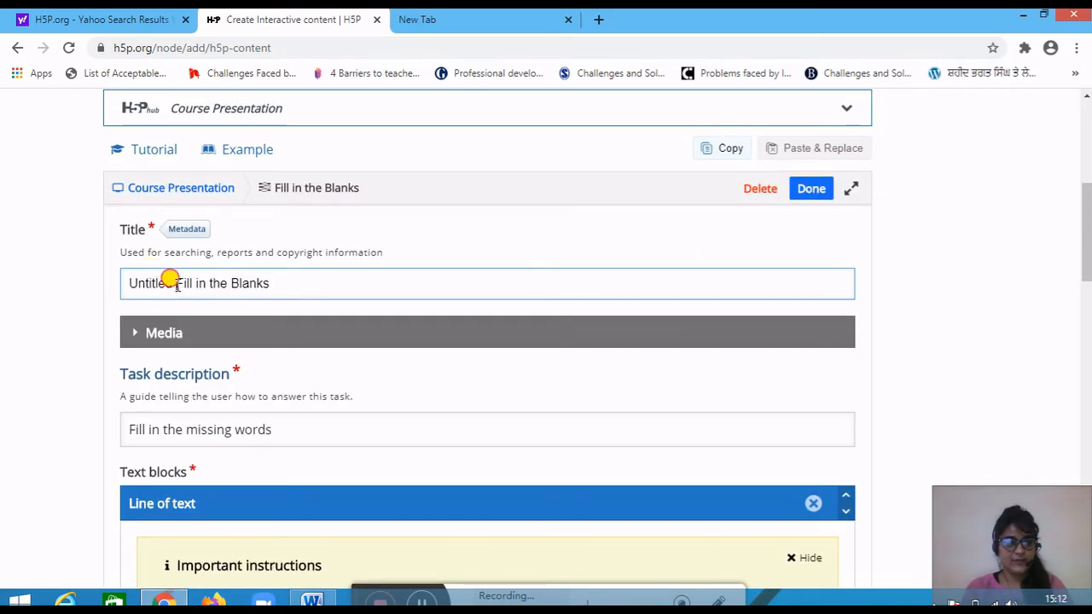
click(134, 282)
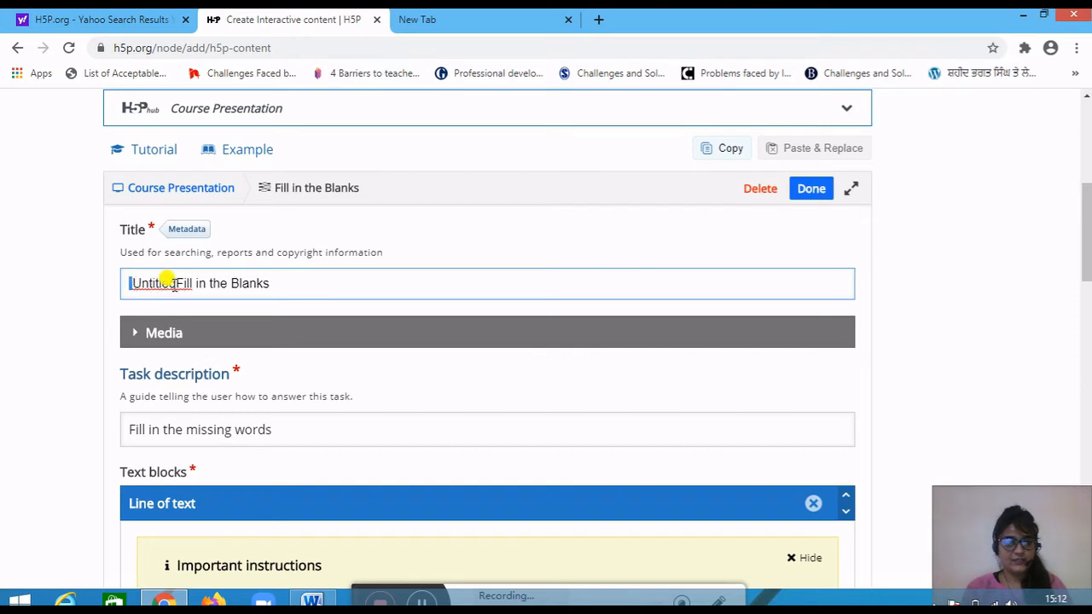
key(BackSpace)
key(BackSpace)
key(BackSpace)
key(BackSpace)
key(BackSpace)
key(BackSpace)
key(BackSpace)
key(BackSpace)
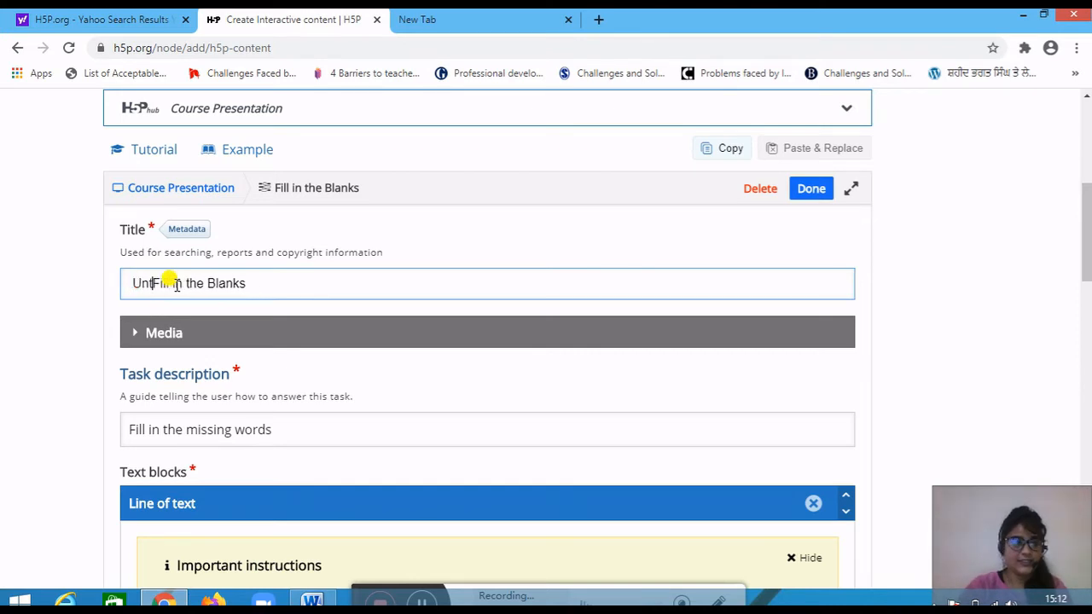
Step: Paste the copied paragraph into the line of text and delete its opening up to and including "Old,"
scroll(214, 315, down, 4)
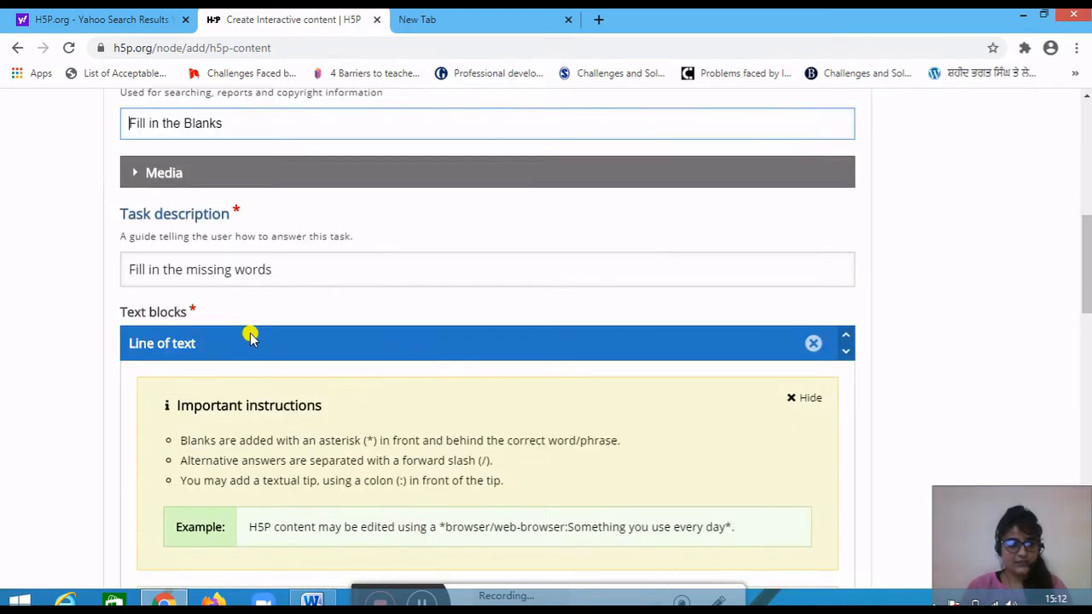
scroll(267, 303, up, 2)
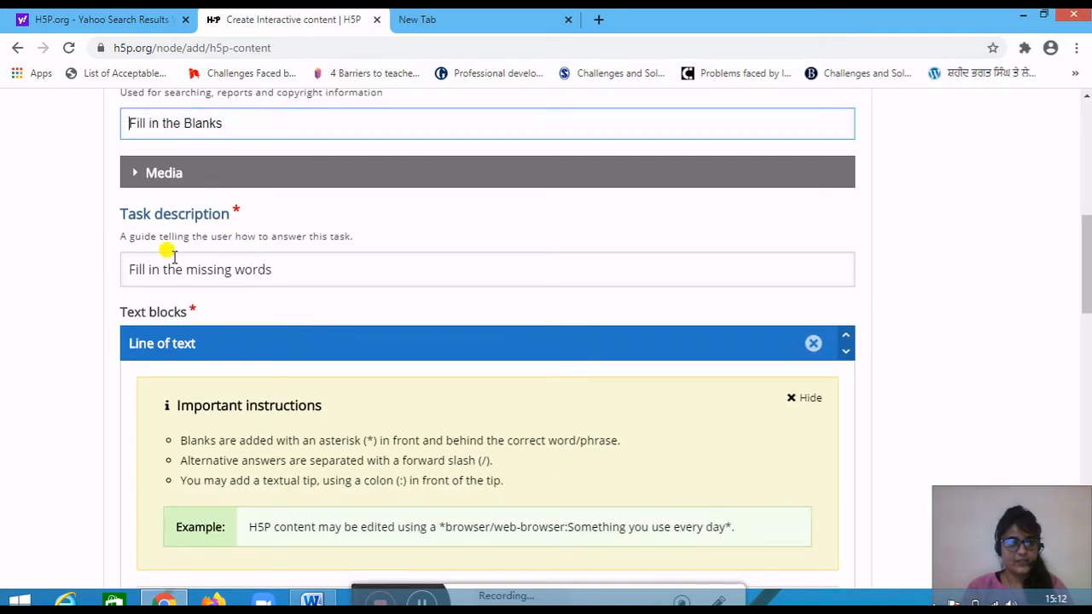
scroll(295, 318, down, 2)
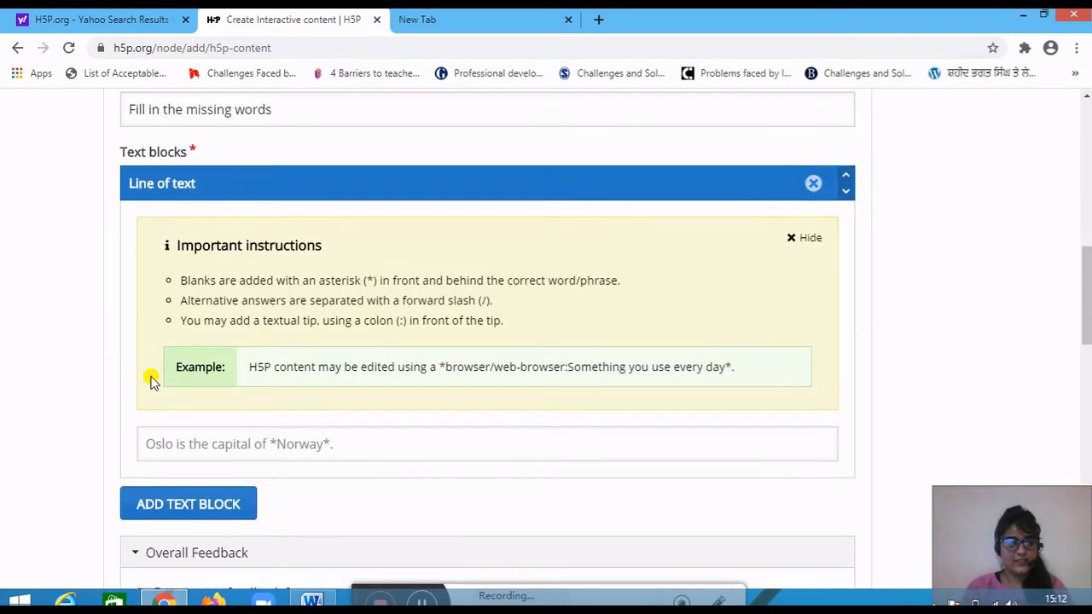
click(265, 443)
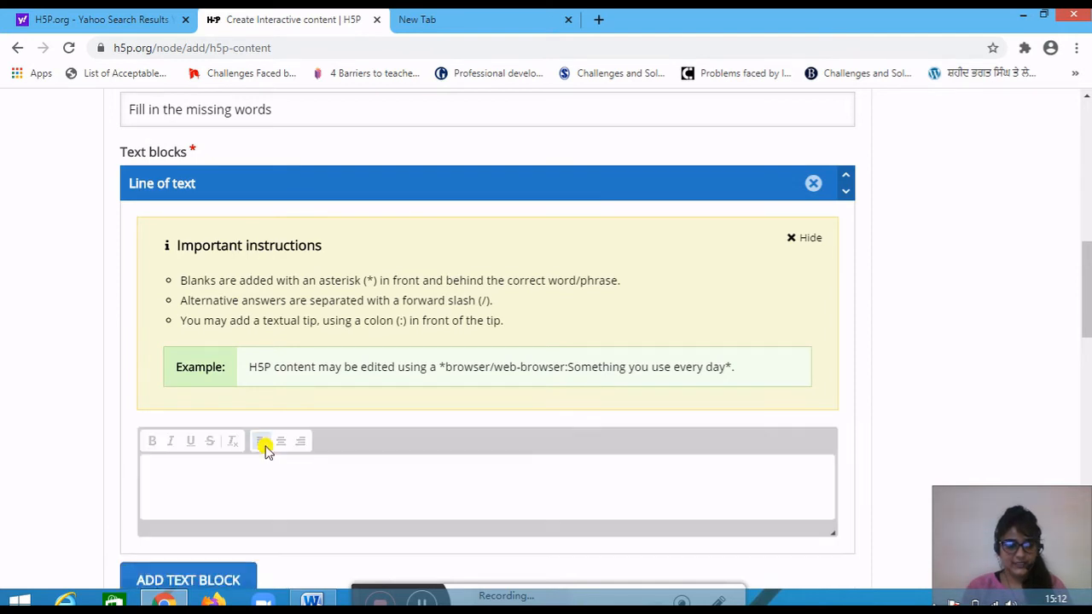
right_click(255, 487)
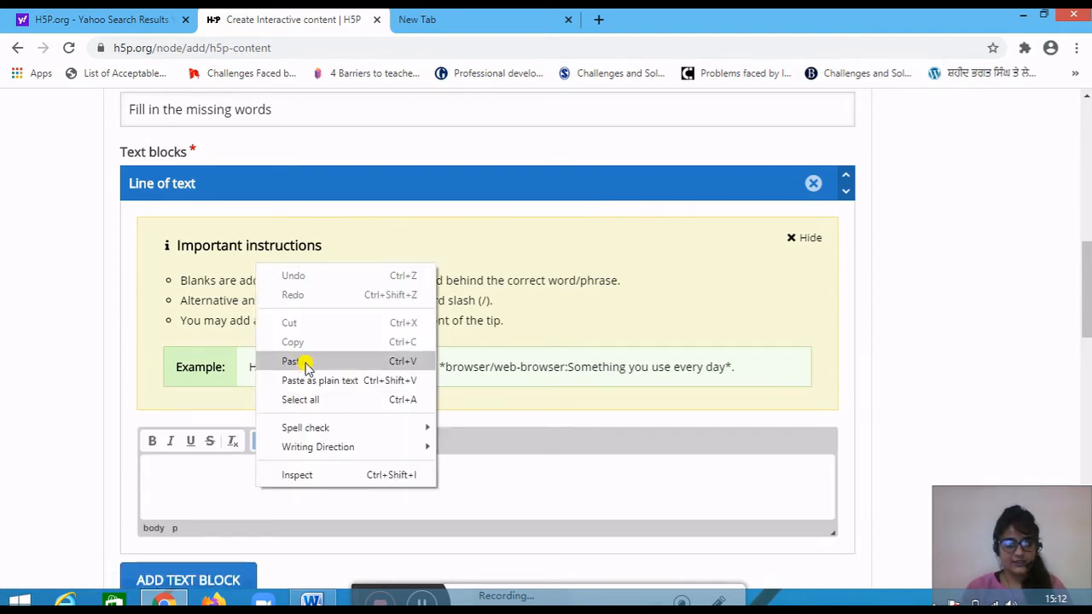
click(210, 472)
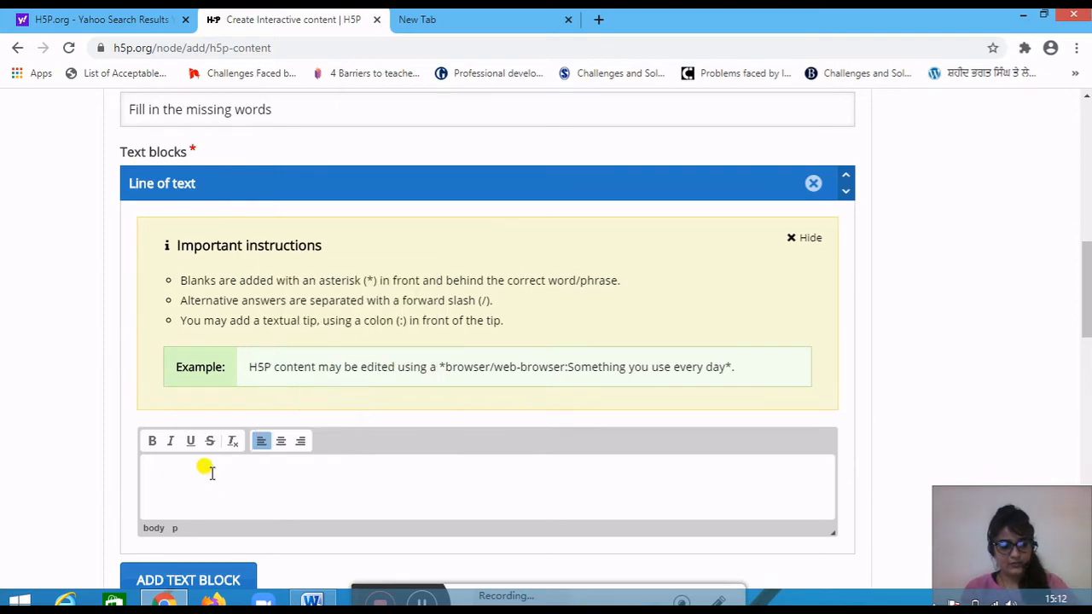
text(She had always been short and fat and slightly bent. Her face was a criss-cross of wrinkles running from everywhere to everywhere. No, we were certain she had always been as we had known her. Old, so terribly old that she could not have grown older, and had stayed at the same age for twenty years. She could never have been pretty; but she was always beautiful. She hobbled about the house in spotless white with one hand resting on her waist to balance her stoop and the other telling the beads of her rosary. Her silver locks were scattered untidily over her pale, puckered face, and her lips constantly moved in inaudible prayer. Yes, she was beautiful. She was like the winter landscape in the mountains, an expanse of pure white serenity breathing peace and contentment.)
scroll(207, 460, down, 2)
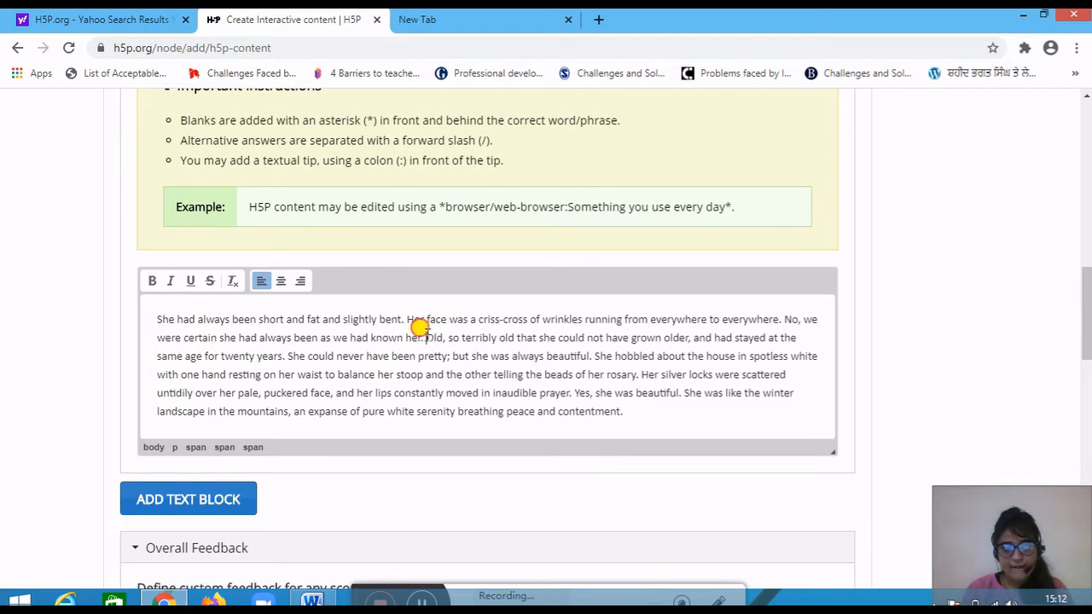
drag(427, 337, 151, 309)
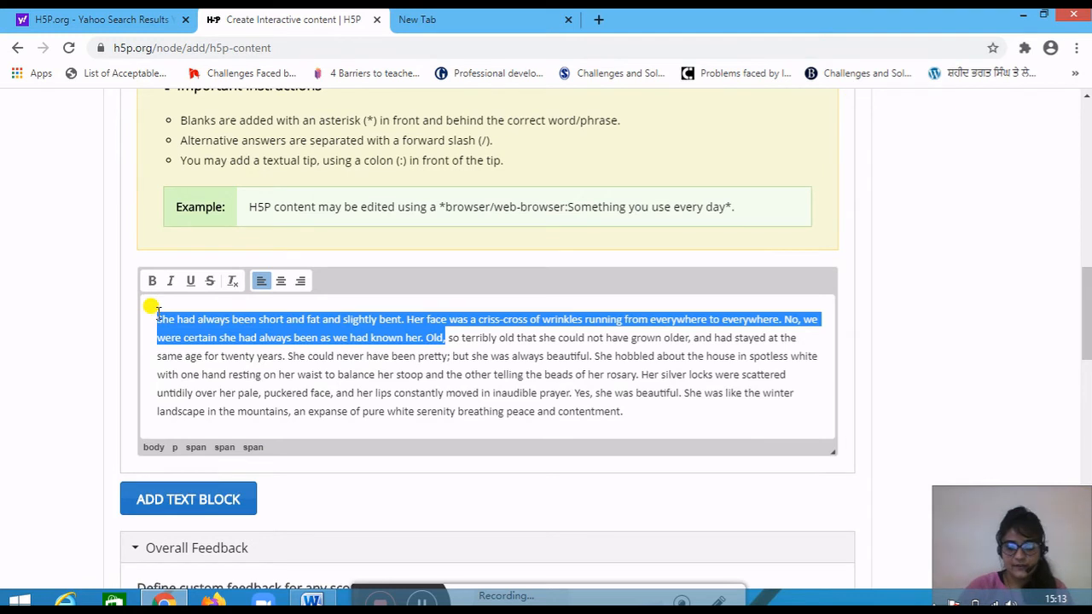
key(BackSpace)
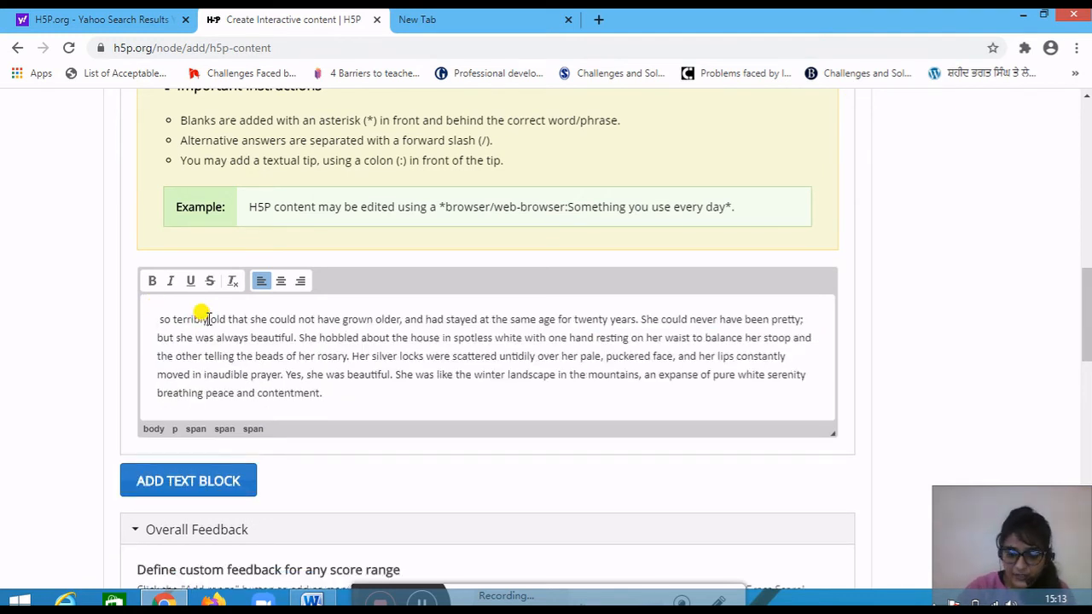
Step: Mark the words "terribly" and the first "beautiful" as blanks by enclosing each in asterisks
text(*)
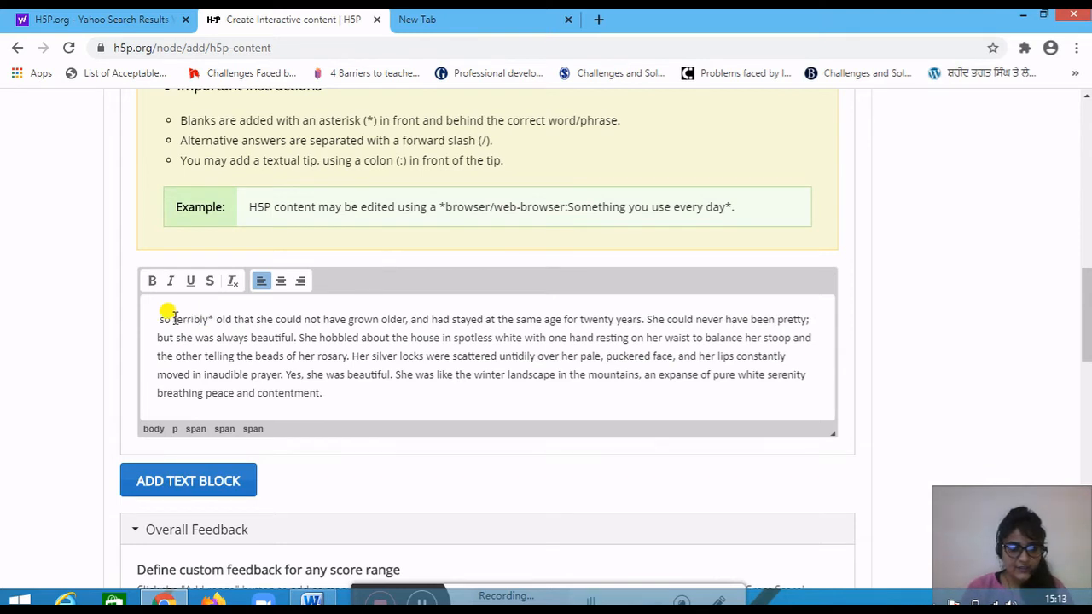
click(173, 319)
text(*)
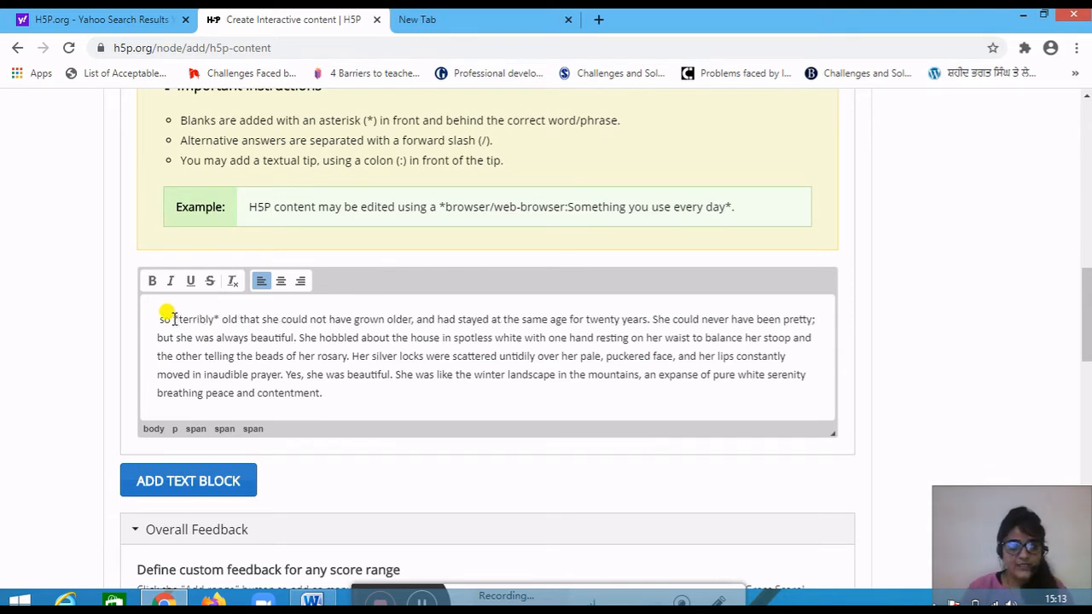
click(295, 338)
text(*)
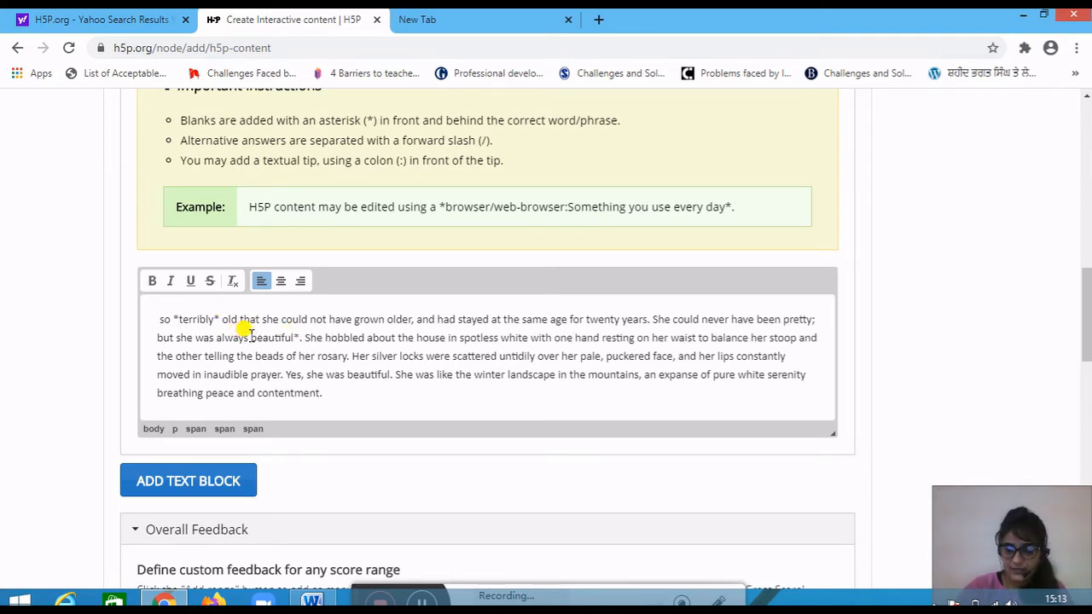
click(250, 337)
text(*)
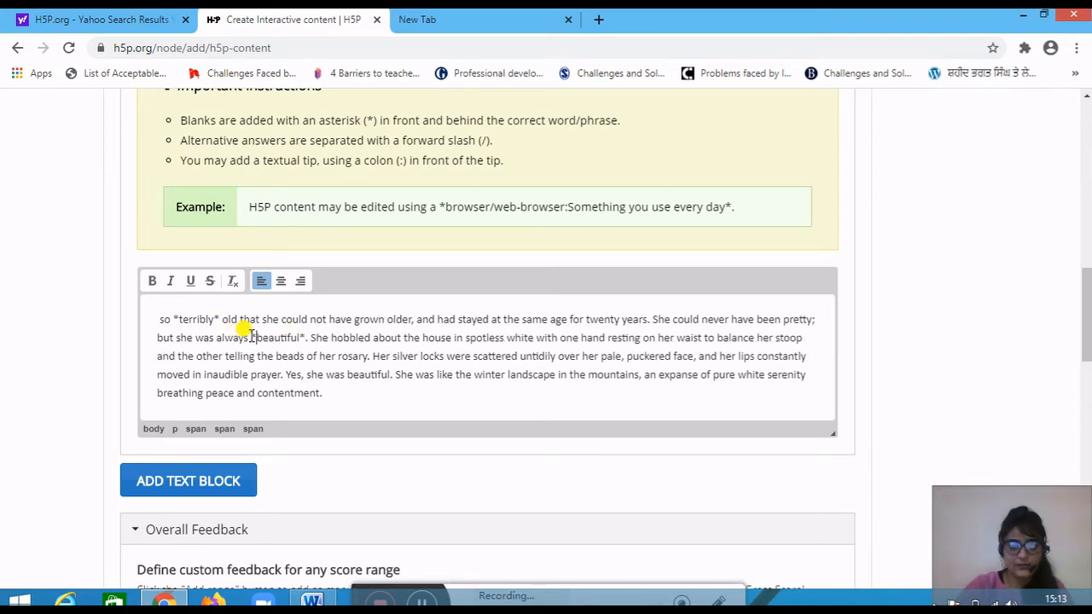
Step: Turn "silver" and "winter" into blanks by enclosing each word in asterisks
click(391, 355)
text(*)
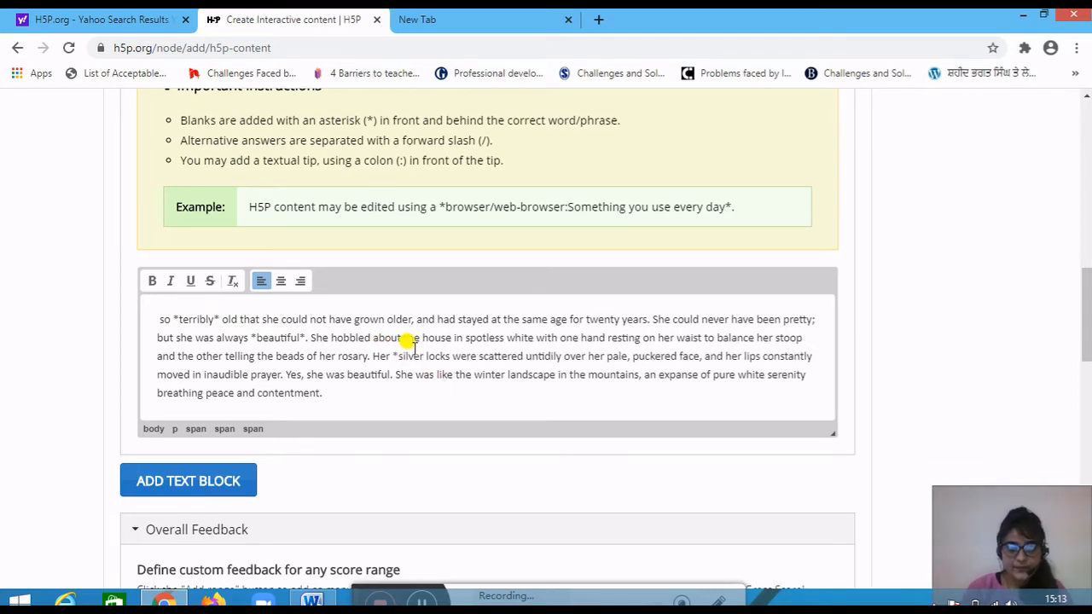
click(424, 356)
text(*)
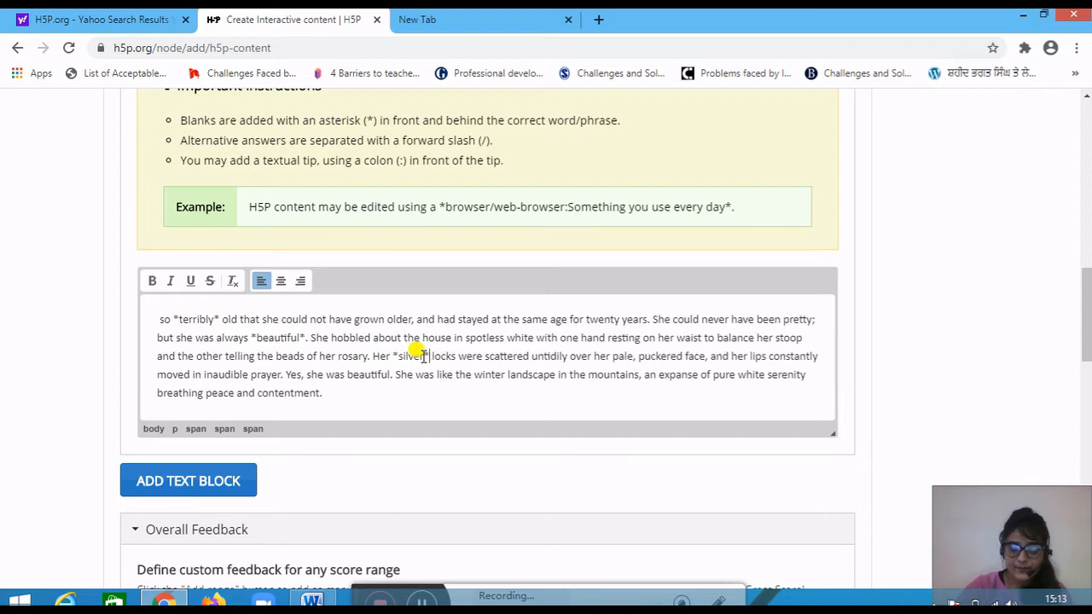
click(504, 374)
text(*)
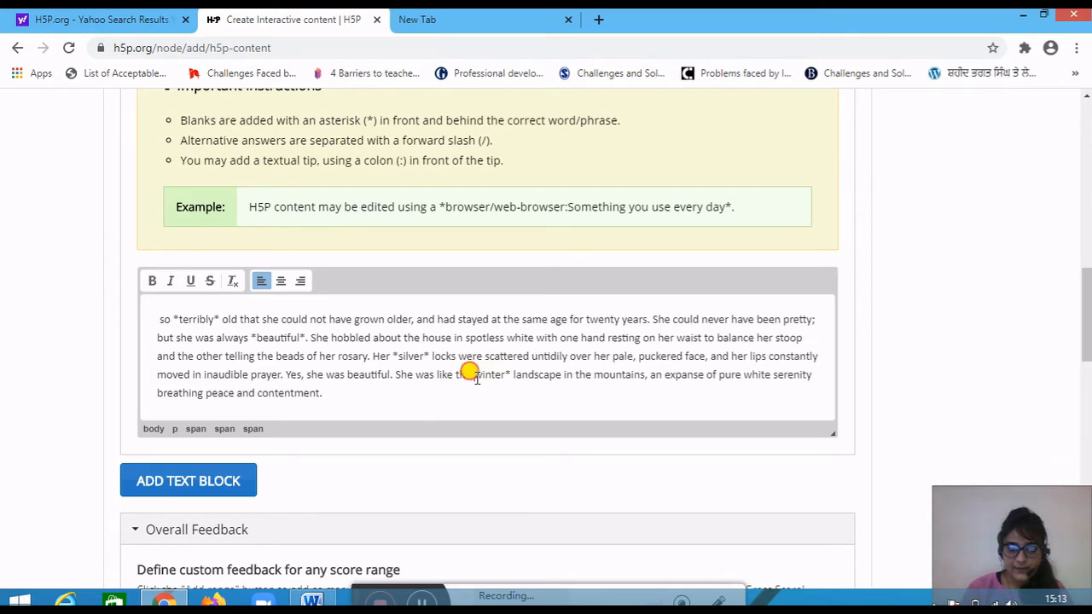
text(*)
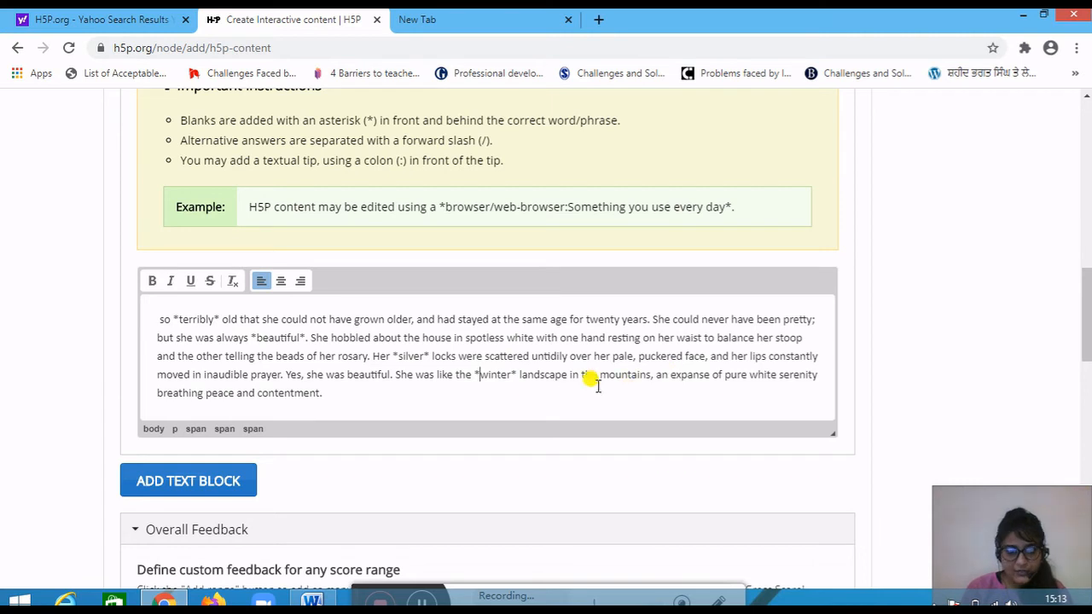
Step: Enclose "serenity" in asterisks as the last blank and finish editing the Fill in the Blanks element
click(778, 374)
text(*)
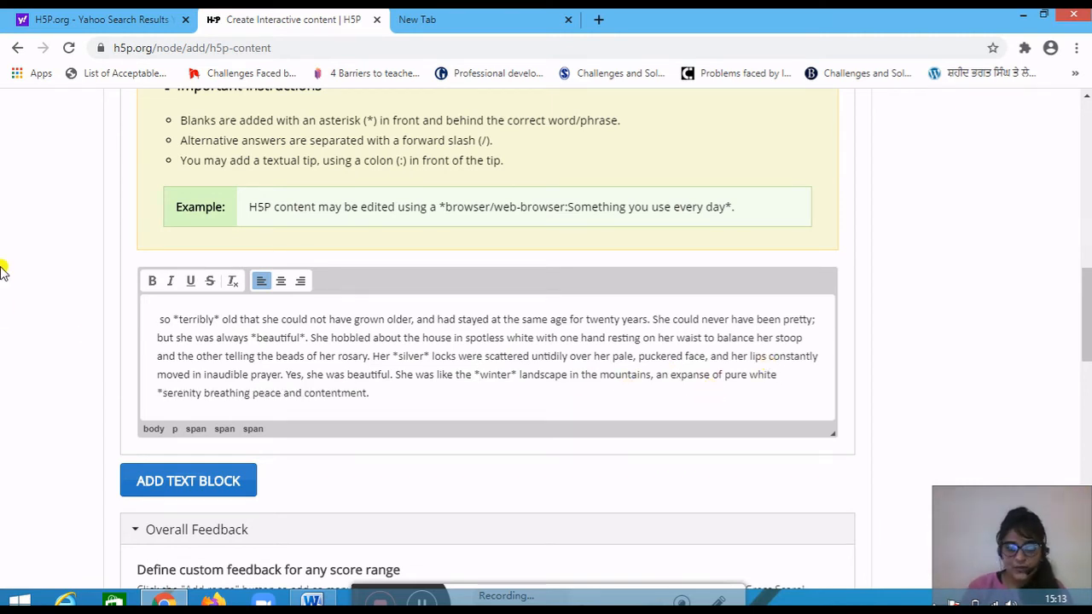
click(202, 393)
text(*)
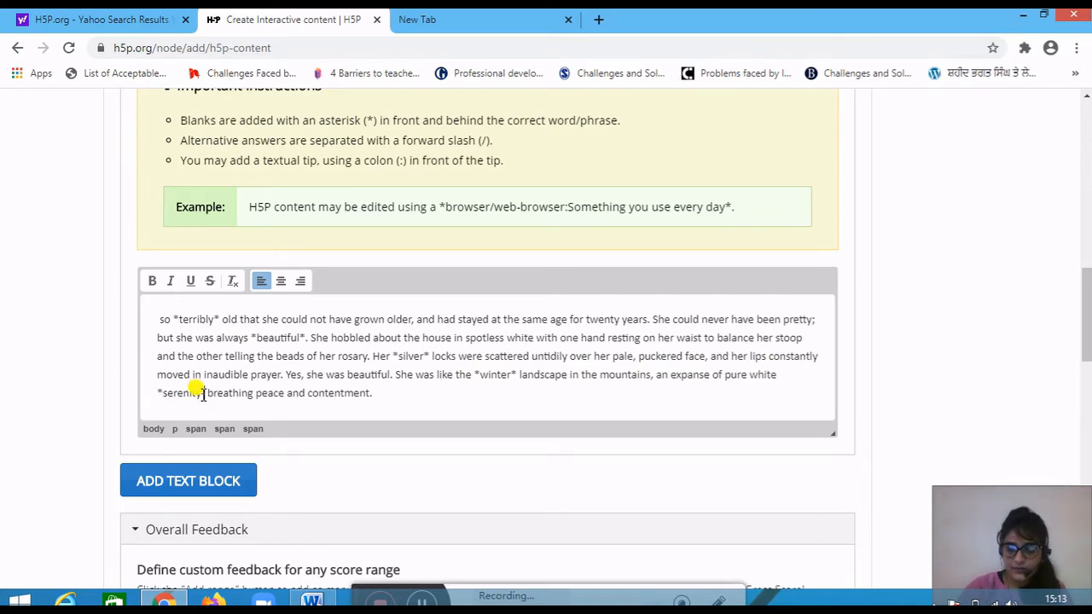
scroll(194, 358, down, 3)
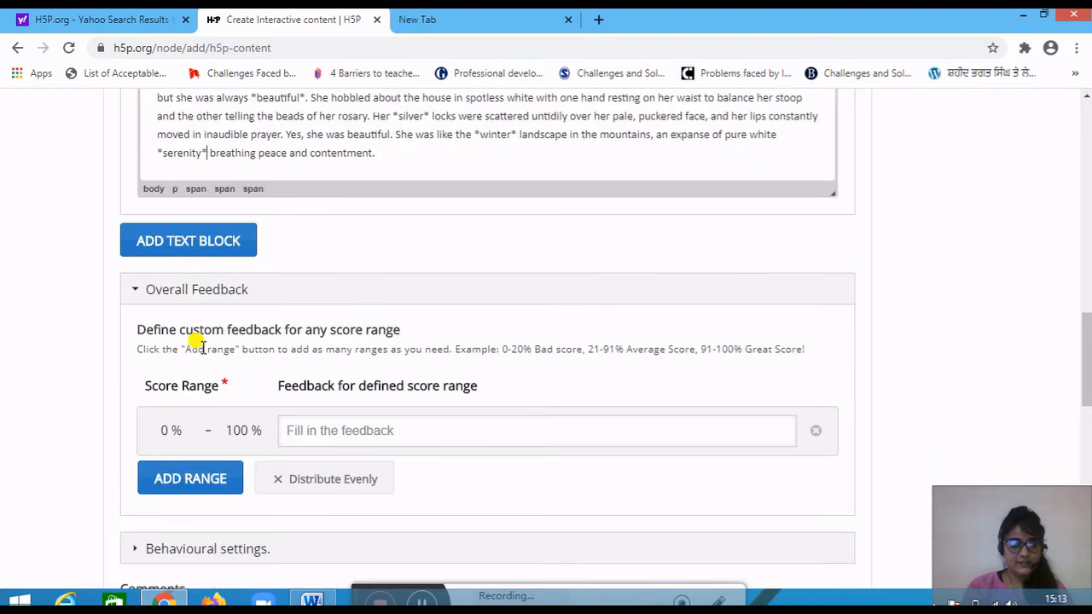
scroll(195, 341, up, 5)
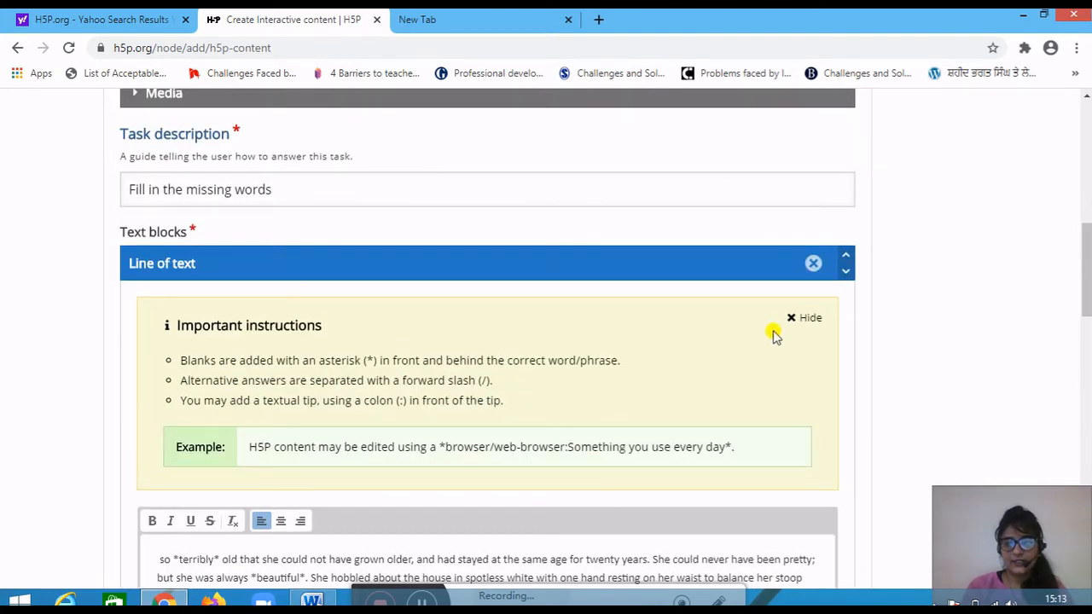
scroll(766, 319, up, 4)
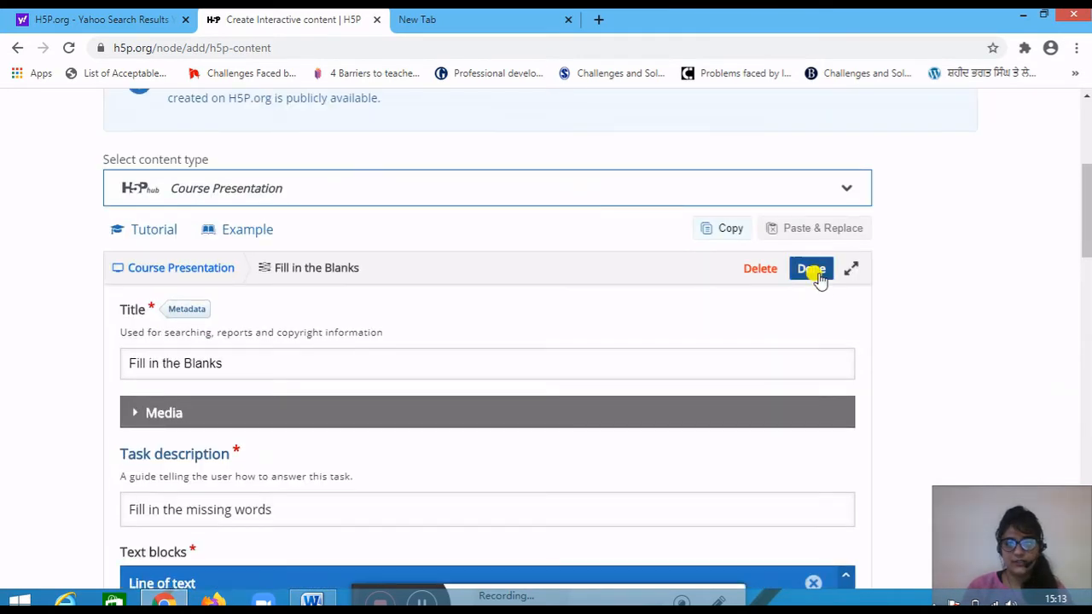
click(812, 269)
Step: Move the Fill in the Blanks element to the slide's lower-right corner, clear of the paragraph
scroll(768, 298, down, 3)
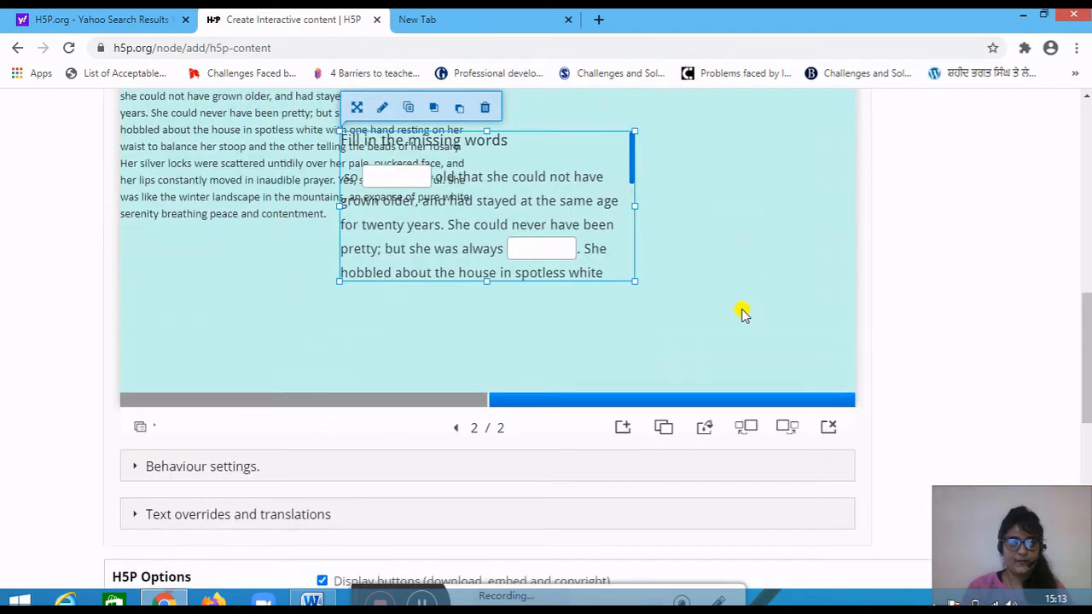
drag(526, 205, 739, 311)
scroll(353, 256, up, 2)
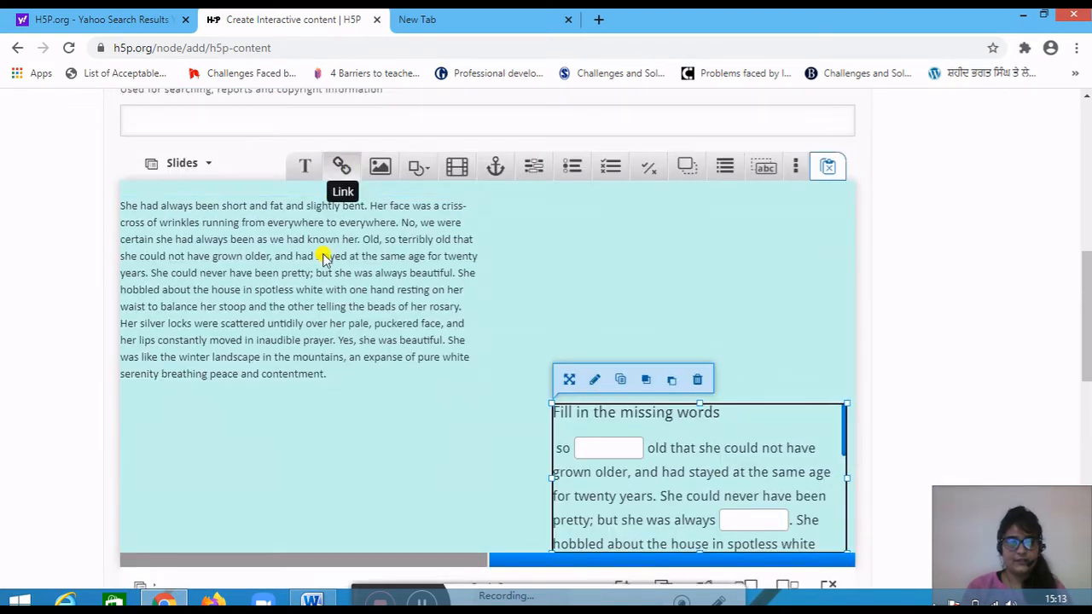
Step: Move the story paragraph to the slide's top edge and resize its text box to nearly full slide width, shortening its height to fit
click(279, 470)
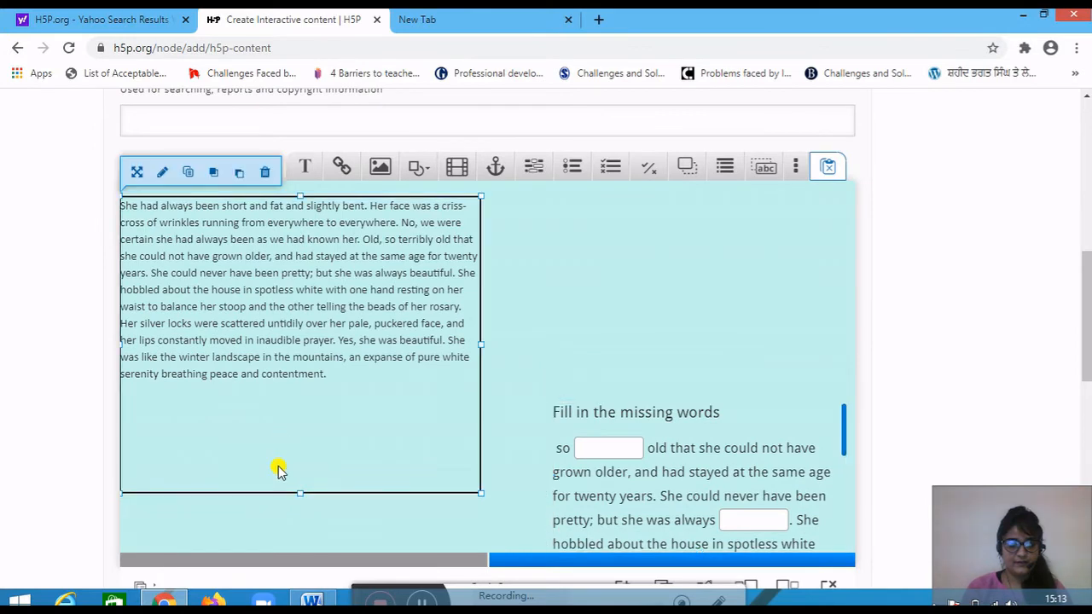
drag(307, 475, 356, 389)
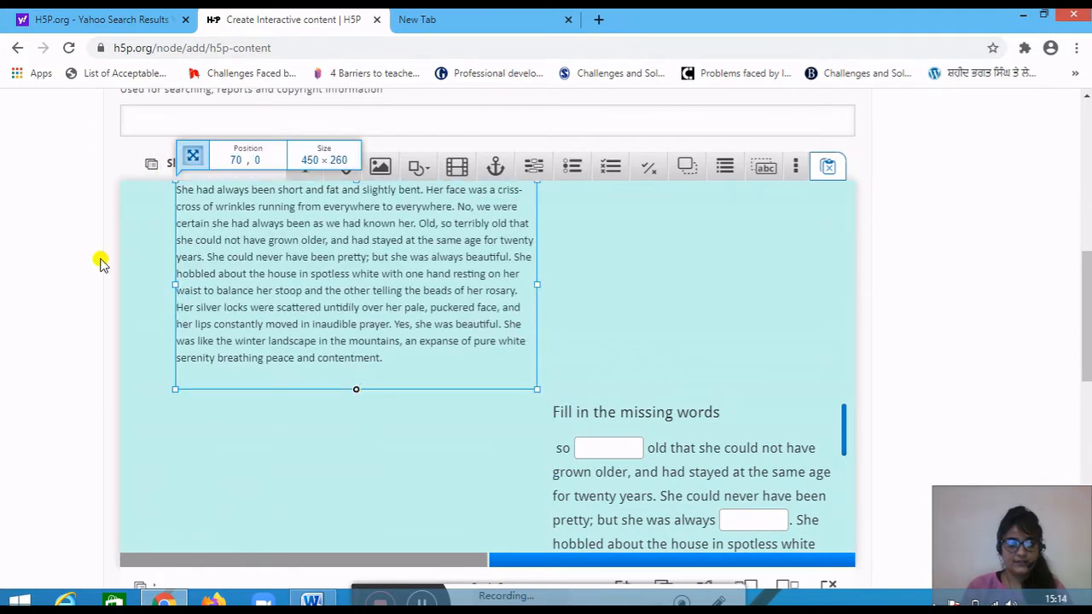
drag(175, 283, 109, 281)
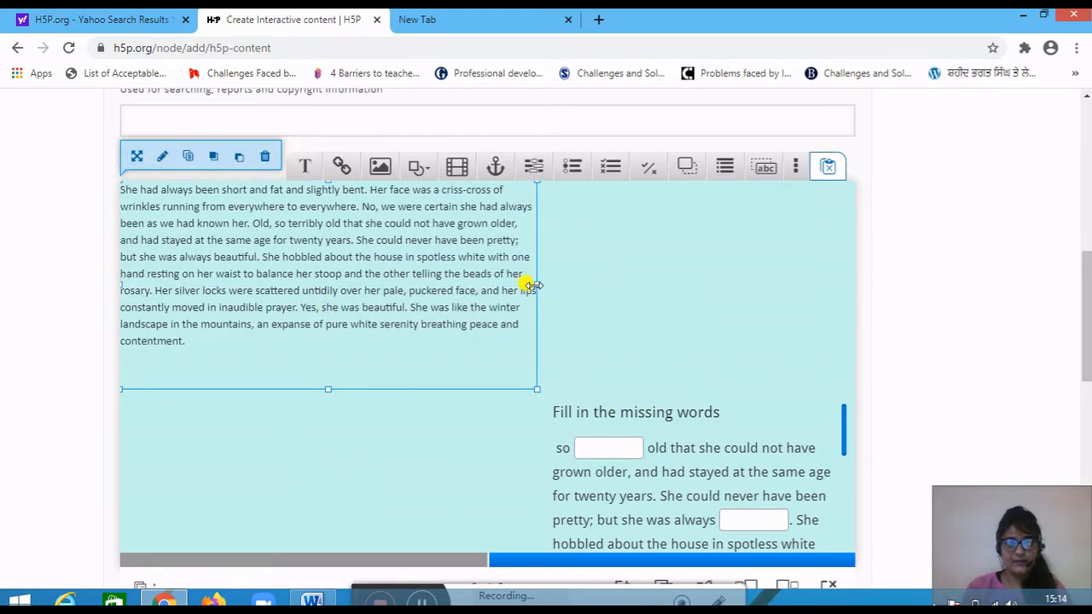
drag(532, 286, 832, 292)
drag(476, 389, 498, 310)
Step: Enlarge the Fill in the Blanks element to nearly full slide width and extend it upward to just below the paragraph
click(597, 446)
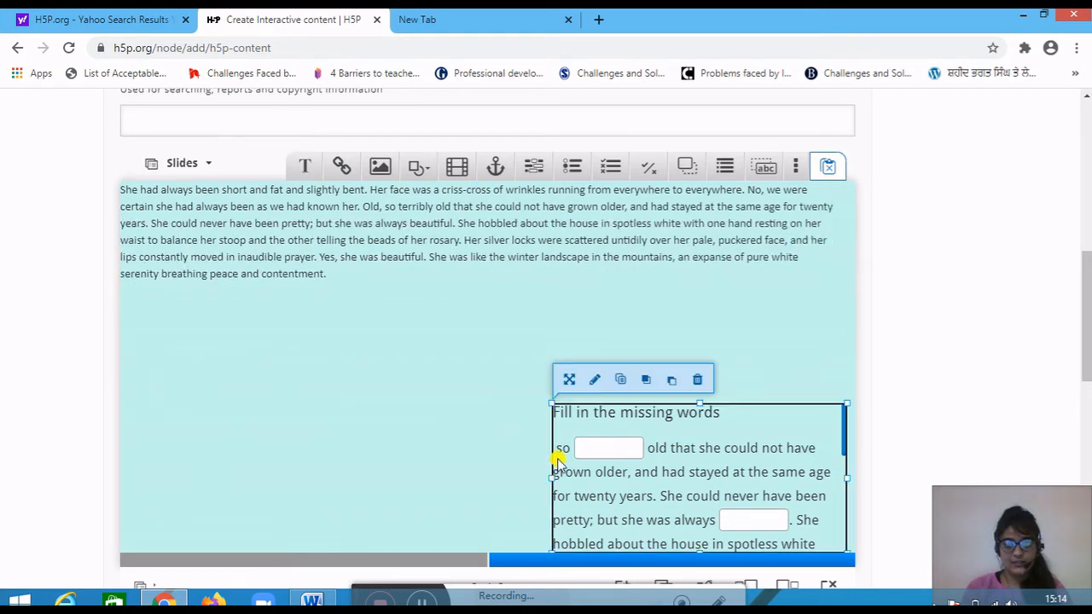
drag(541, 475, 146, 415)
drag(482, 400, 500, 355)
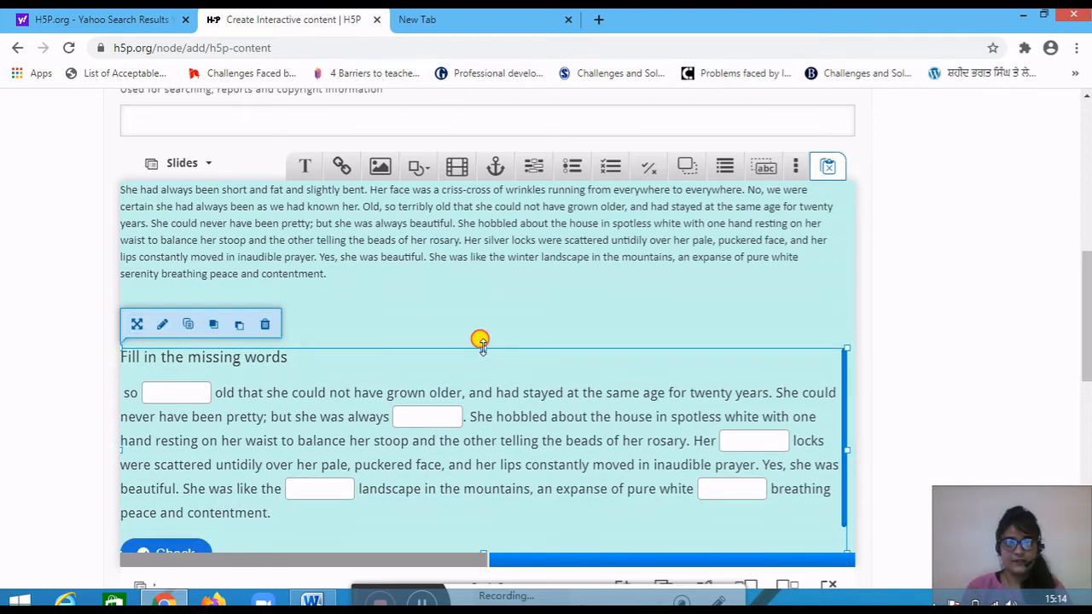
drag(481, 342, 495, 308)
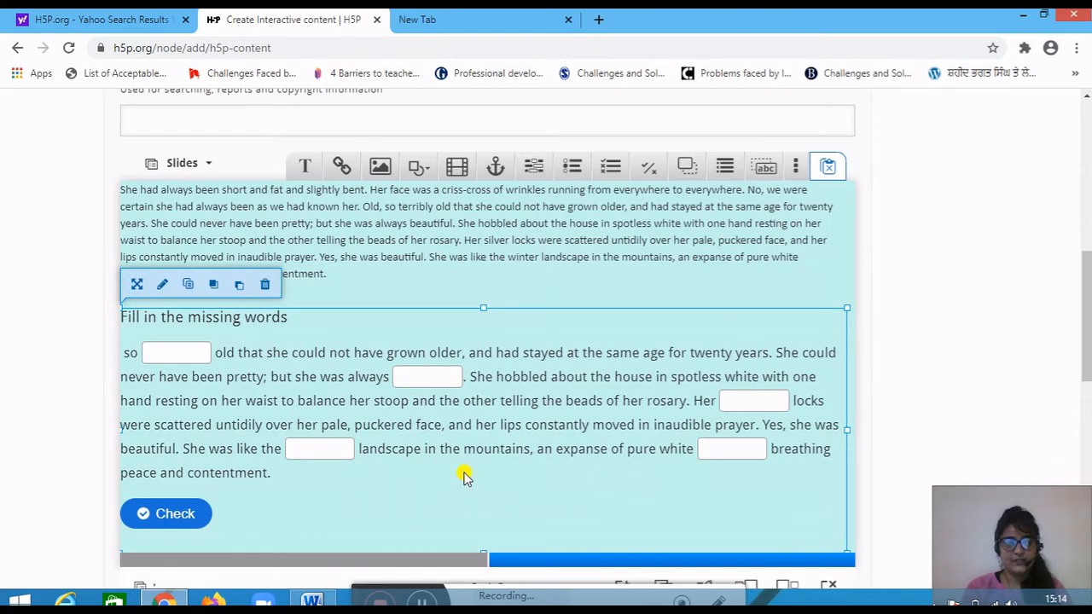
Step: Add a new blank slide after the exercise slide and insert a Multiple Choice element on it
scroll(536, 460, down, 2)
scroll(532, 453, up, 4)
scroll(531, 455, down, 1)
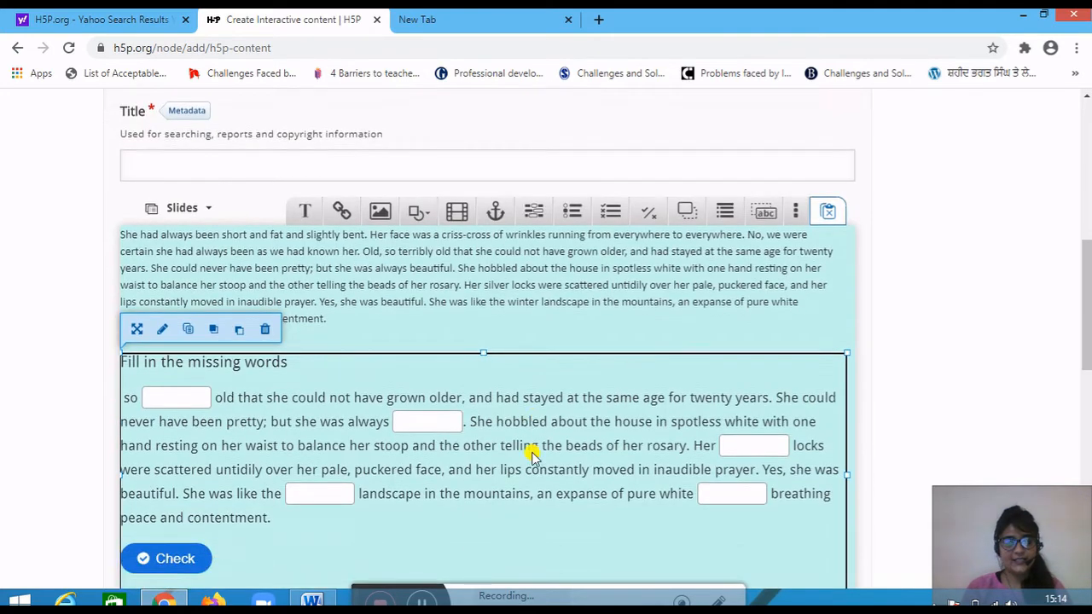
scroll(531, 456, down, 2)
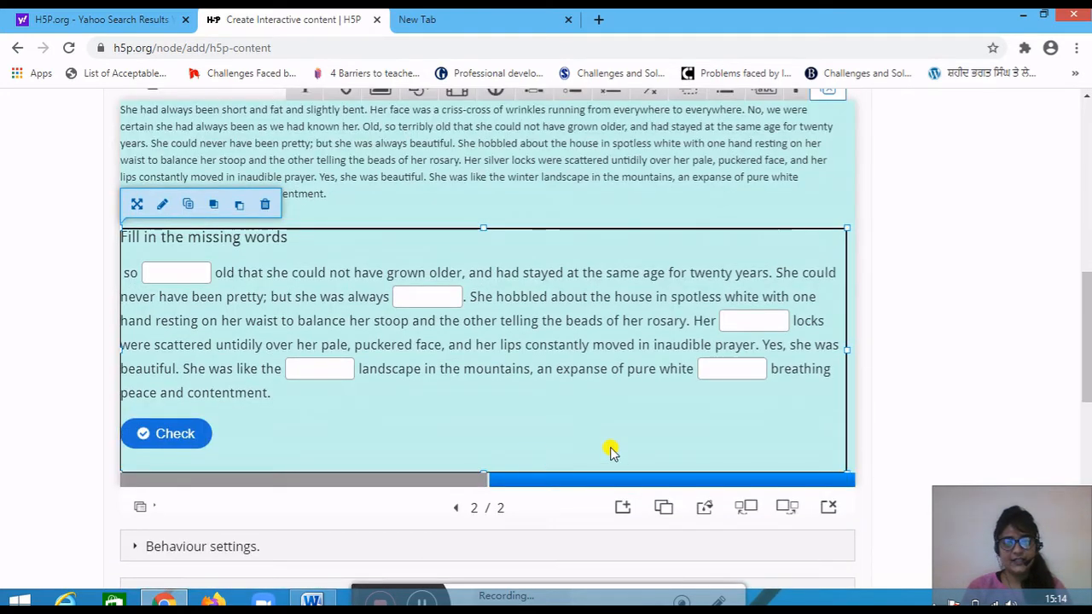
click(621, 509)
scroll(585, 412, up, 2)
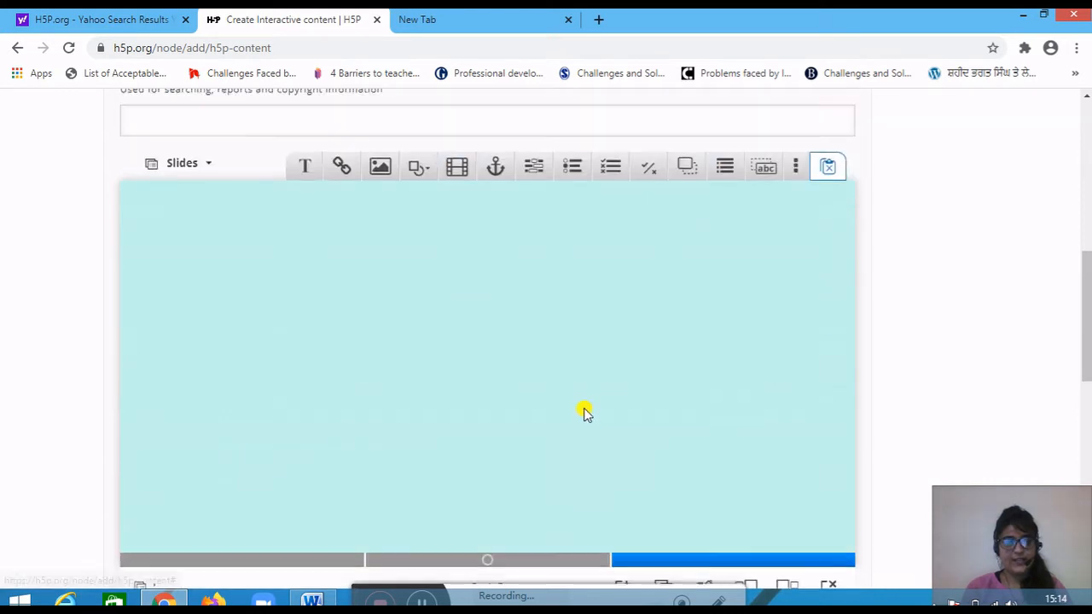
scroll(583, 412, down, 2)
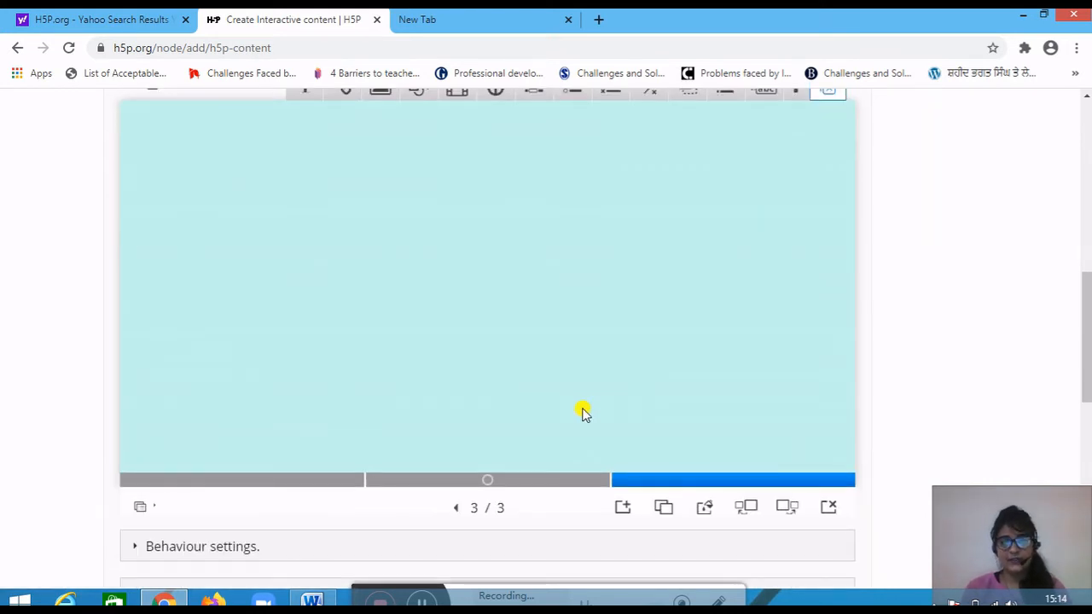
scroll(582, 412, up, 2)
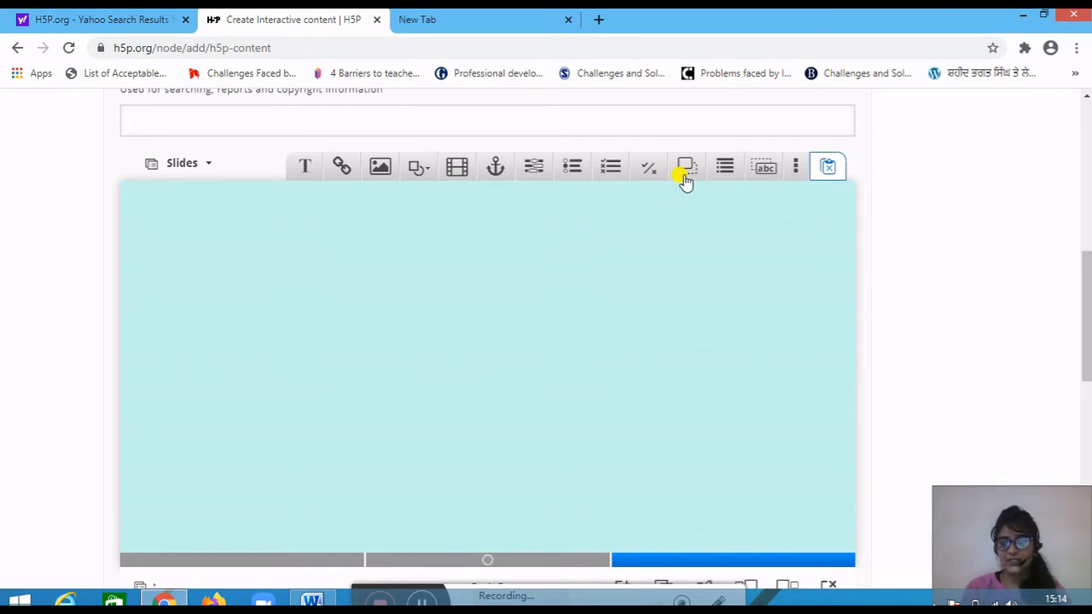
click(608, 167)
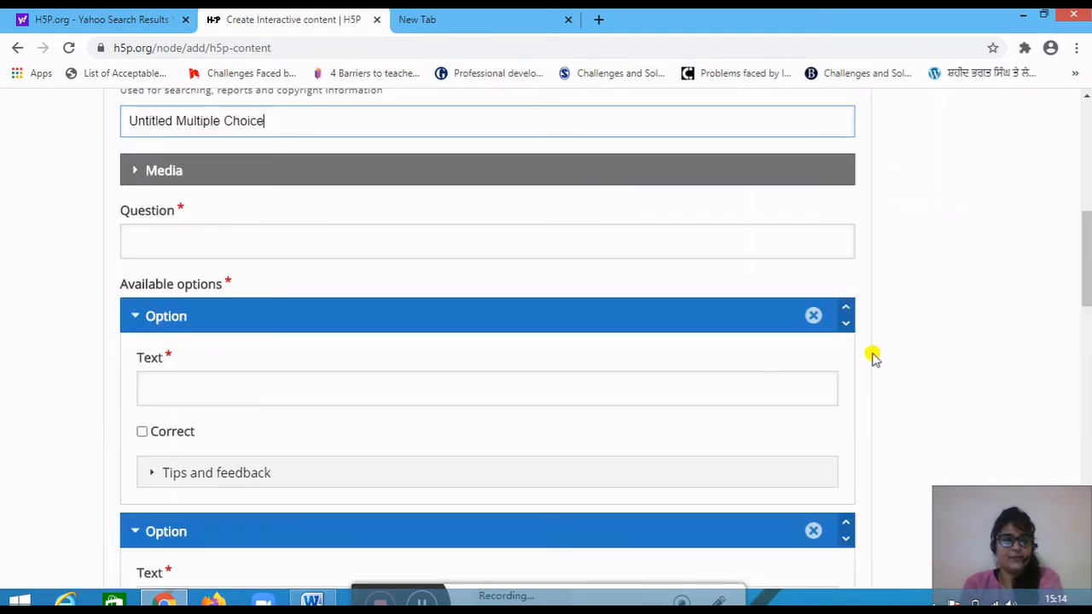
Step: Switch to the "portrait of a lady" Word document and copy the first three questions with their answers under the MCQ heading
click(1023, 16)
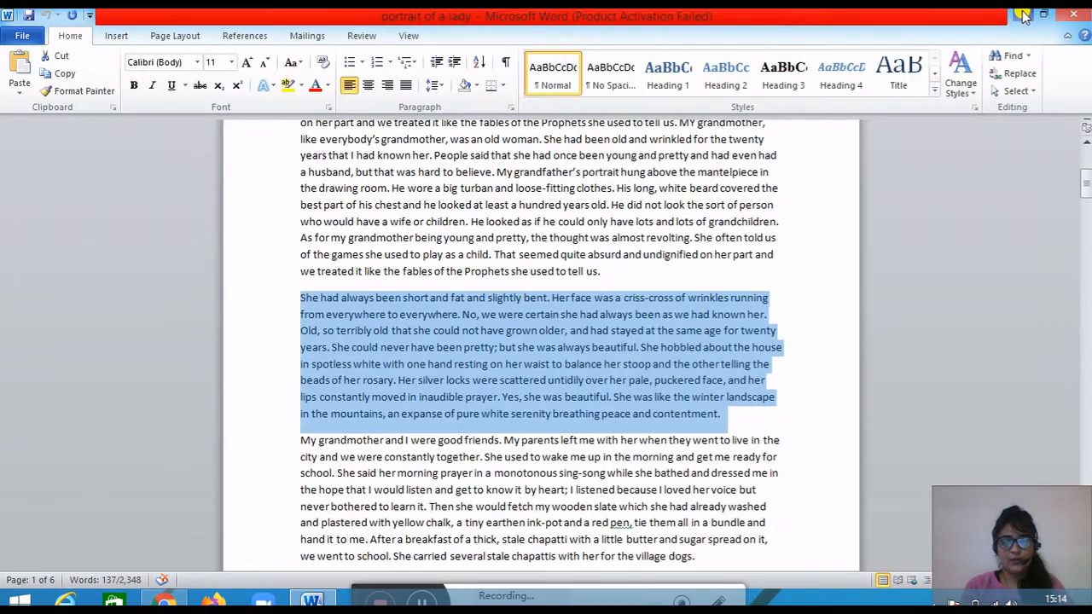
click(641, 368)
scroll(649, 374, down, 5)
scroll(650, 372, down, 20)
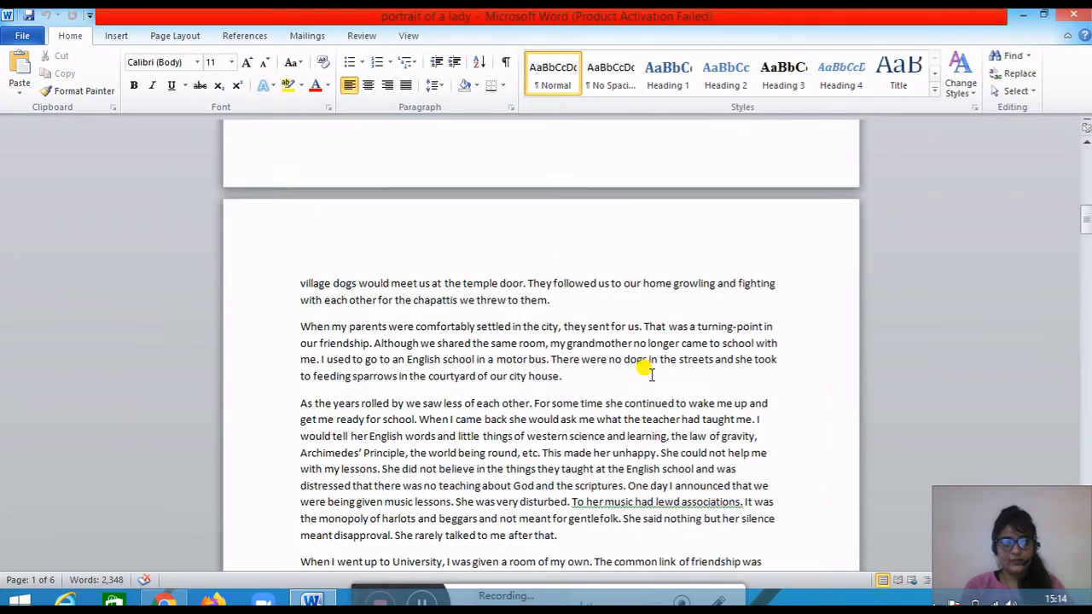
scroll(650, 373, down, 20)
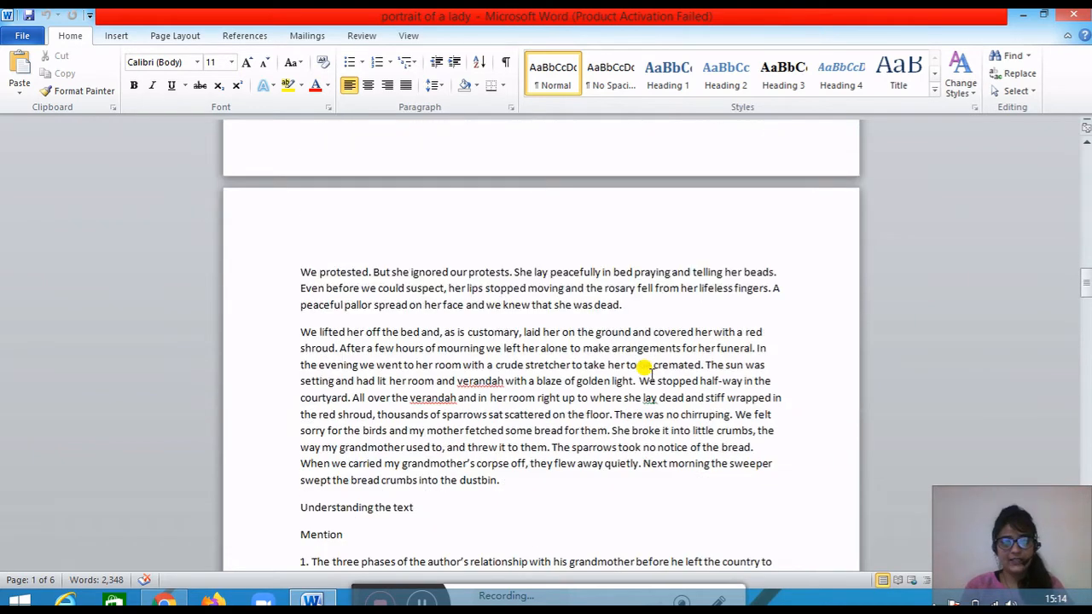
scroll(648, 372, down, 5)
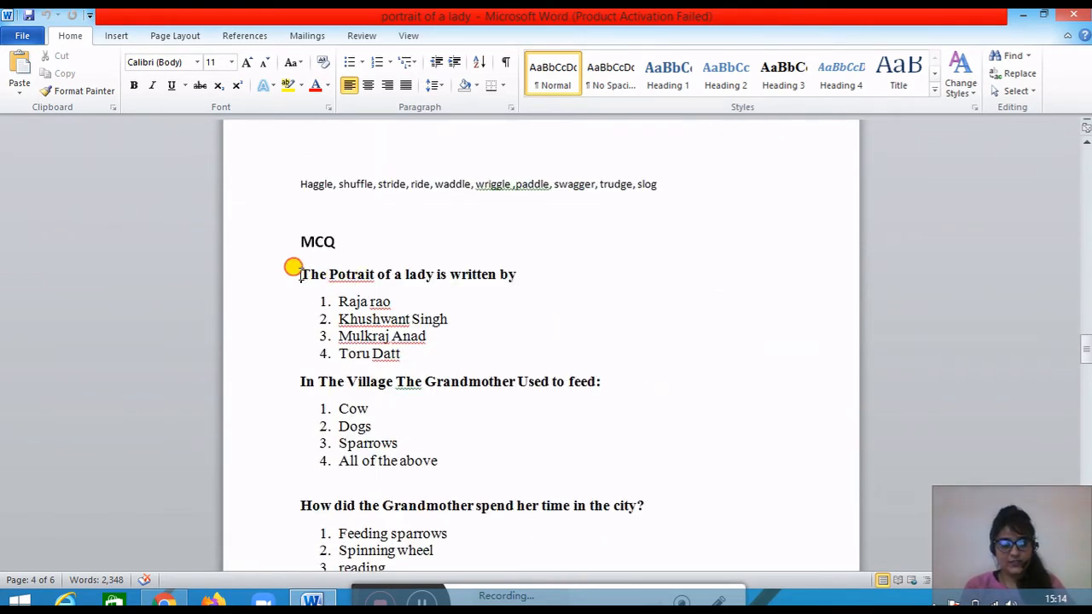
drag(300, 274, 626, 494)
key(ctrl+c)
right_click(358, 308)
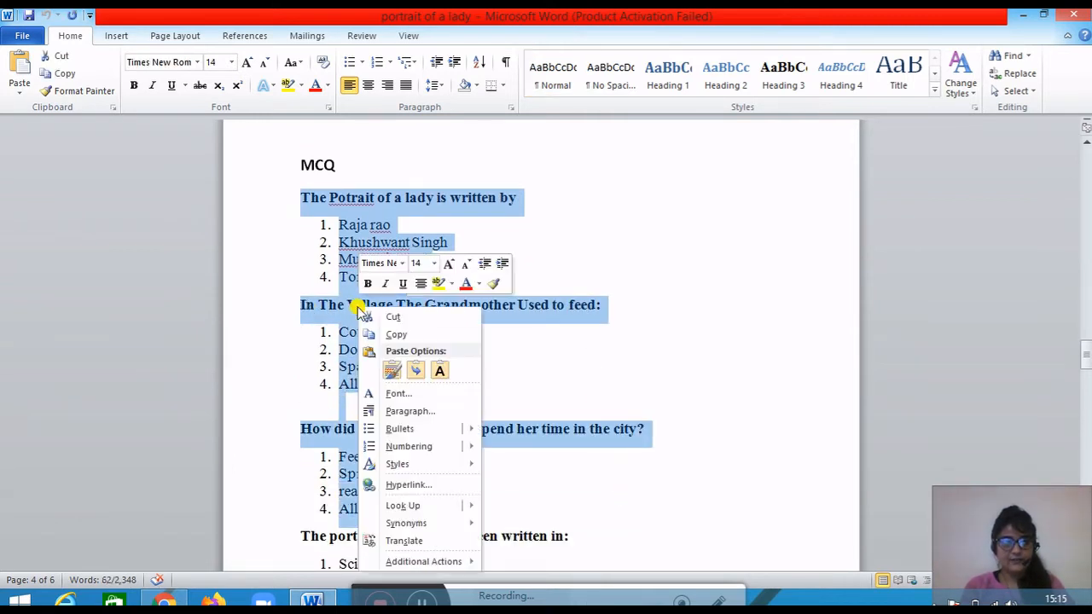
click(379, 335)
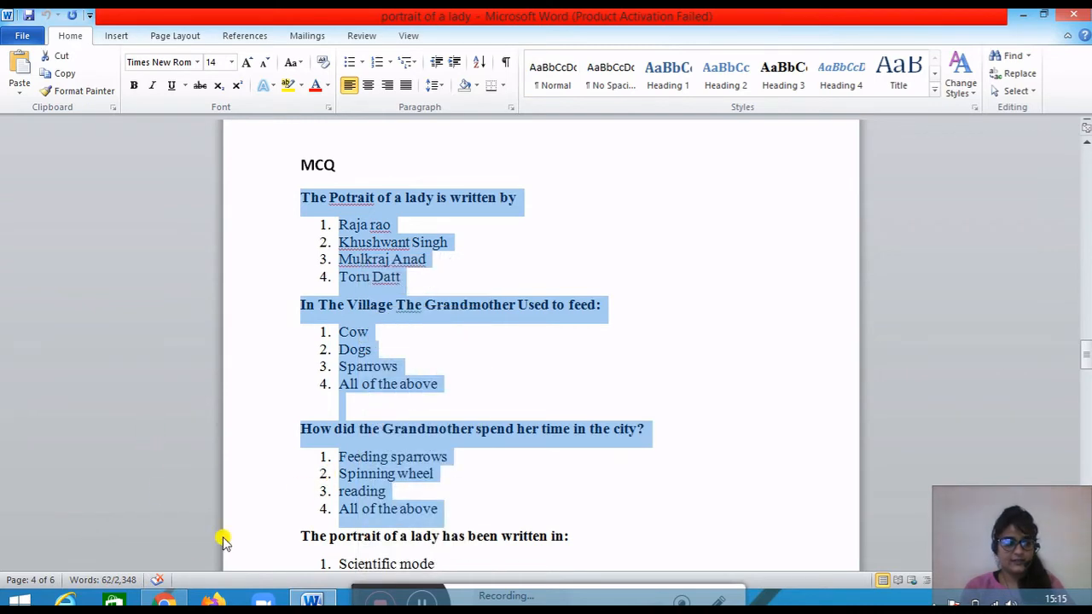
Step: Return to the H5P editor in Chrome and title the Multiple Choice element "The Portrait of a Lady"
click(164, 601)
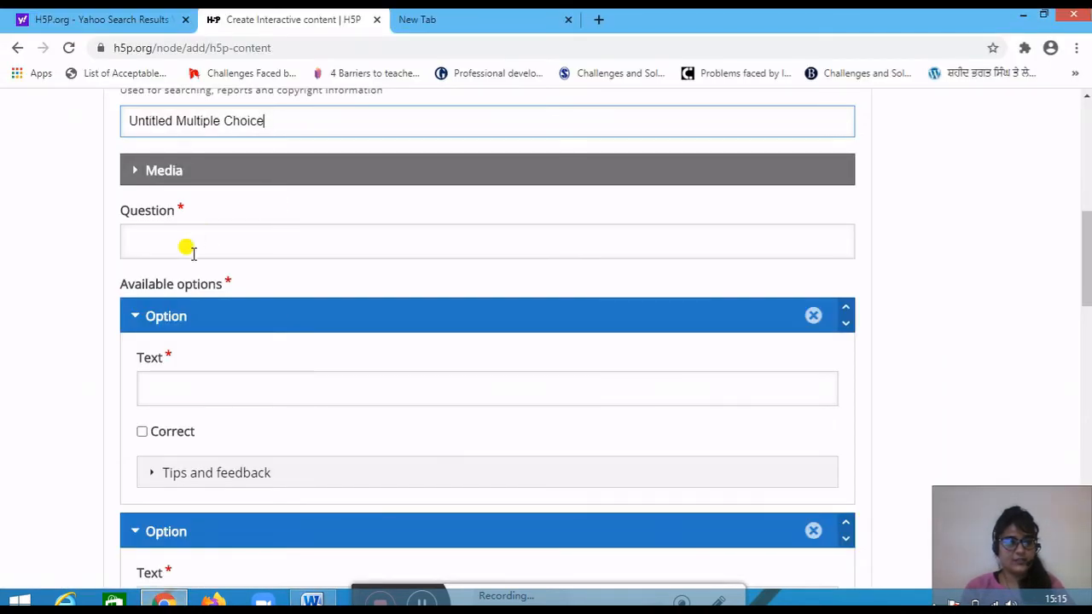
scroll(196, 230, up, 2)
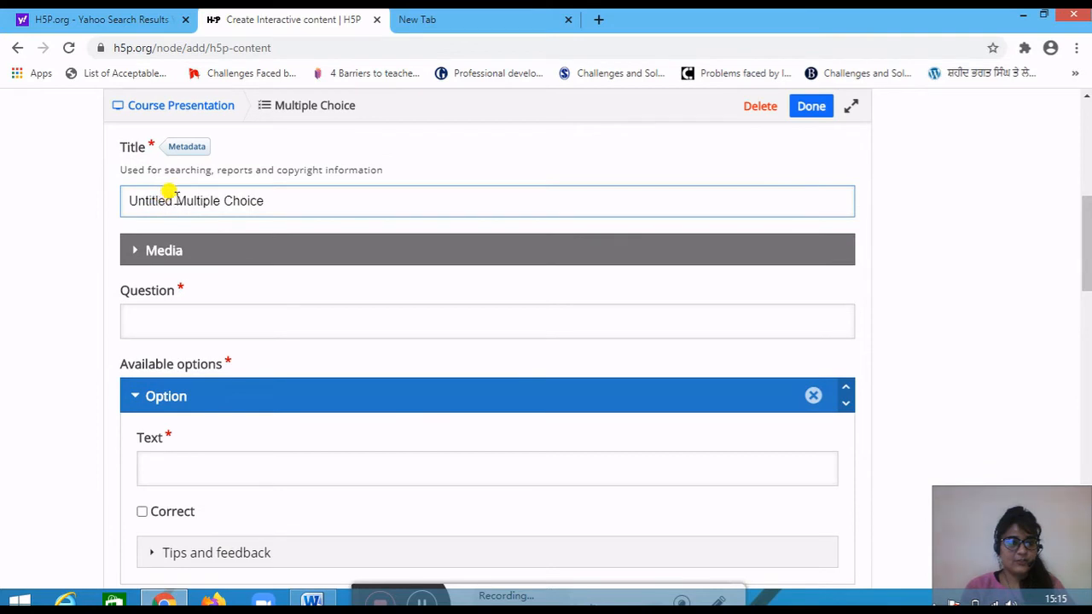
drag(268, 197, 116, 214)
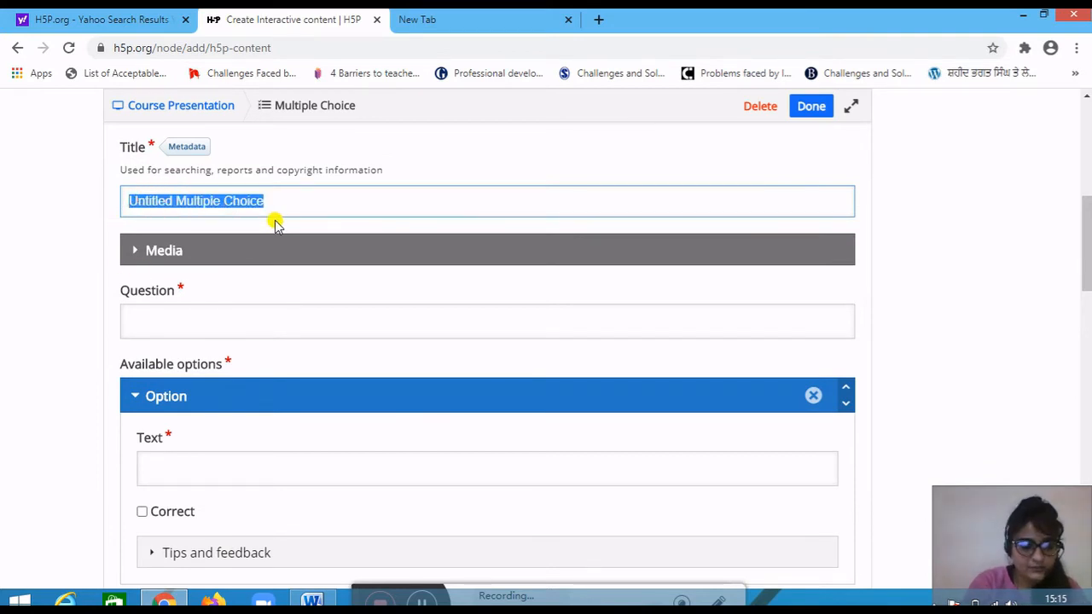
text(th)
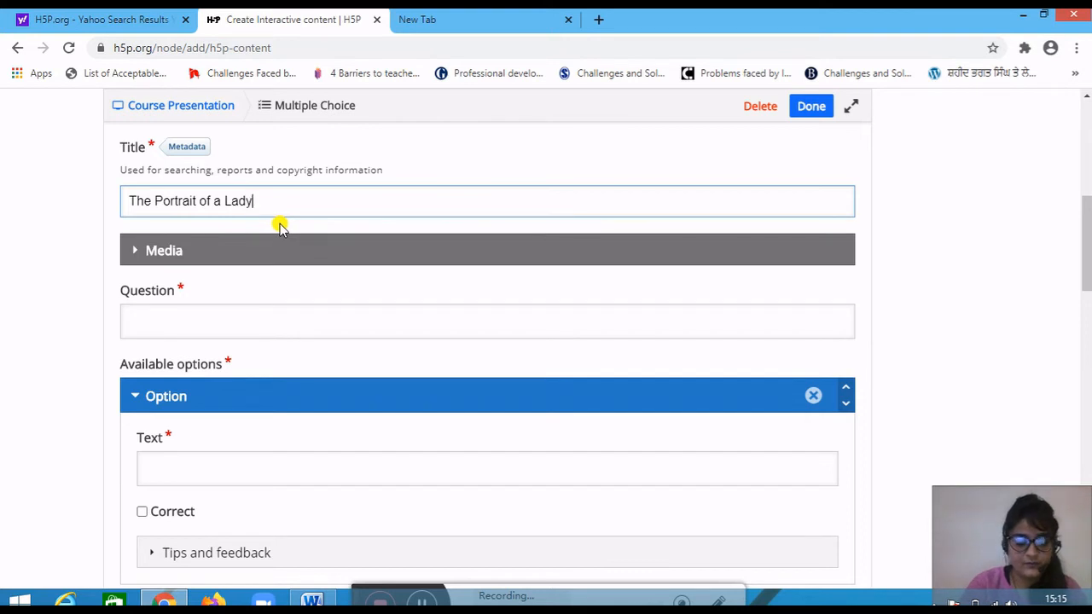
Step: Paste the copied questions and answers into the Multiple Choice element's question text
click(261, 322)
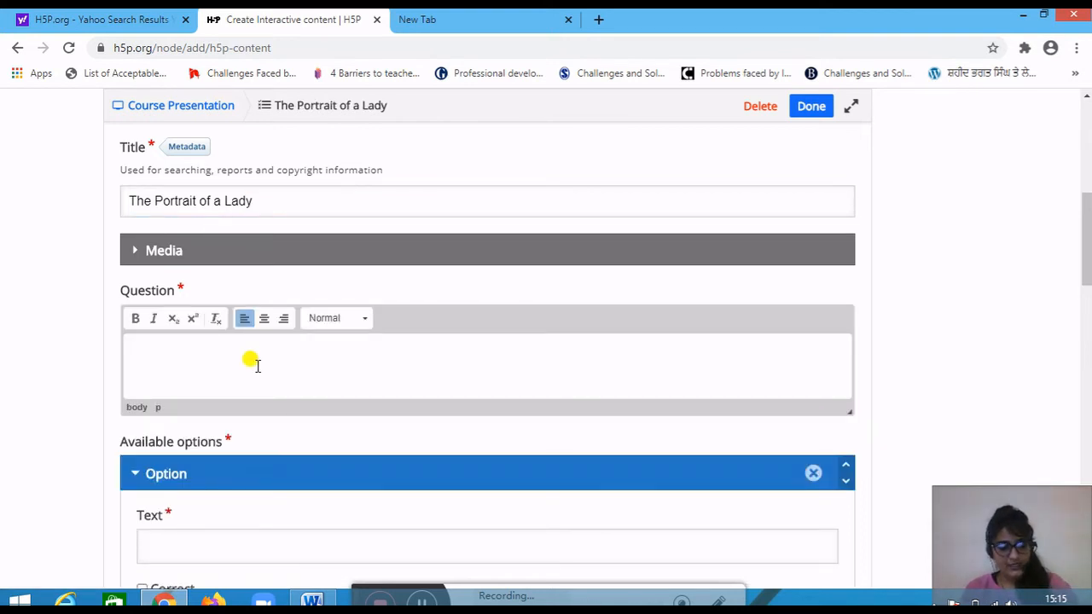
key(ctrl+v)
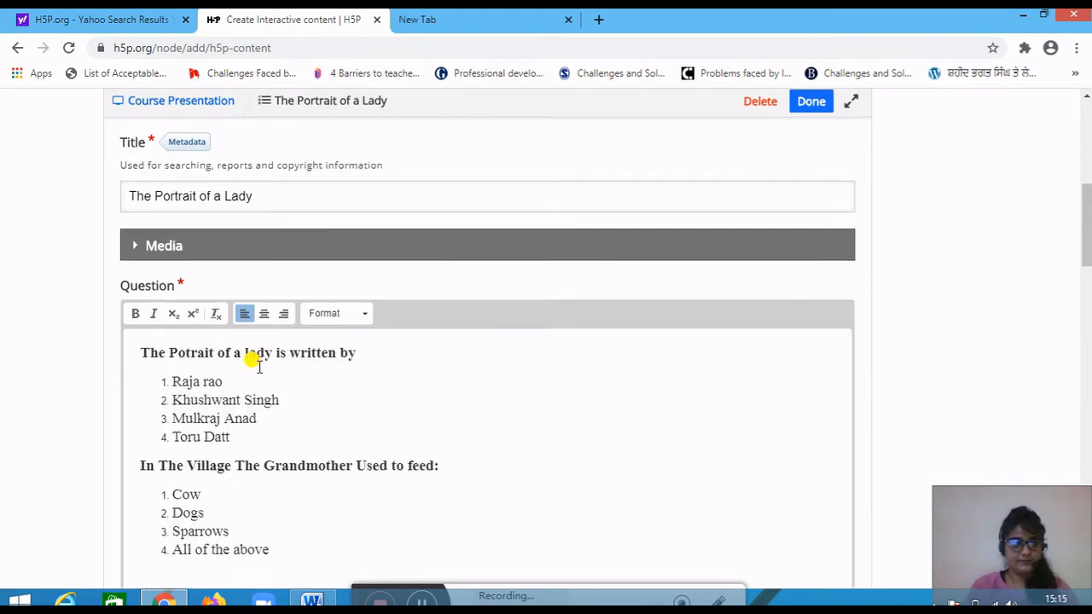
scroll(259, 365, down, 3)
scroll(255, 367, down, 5)
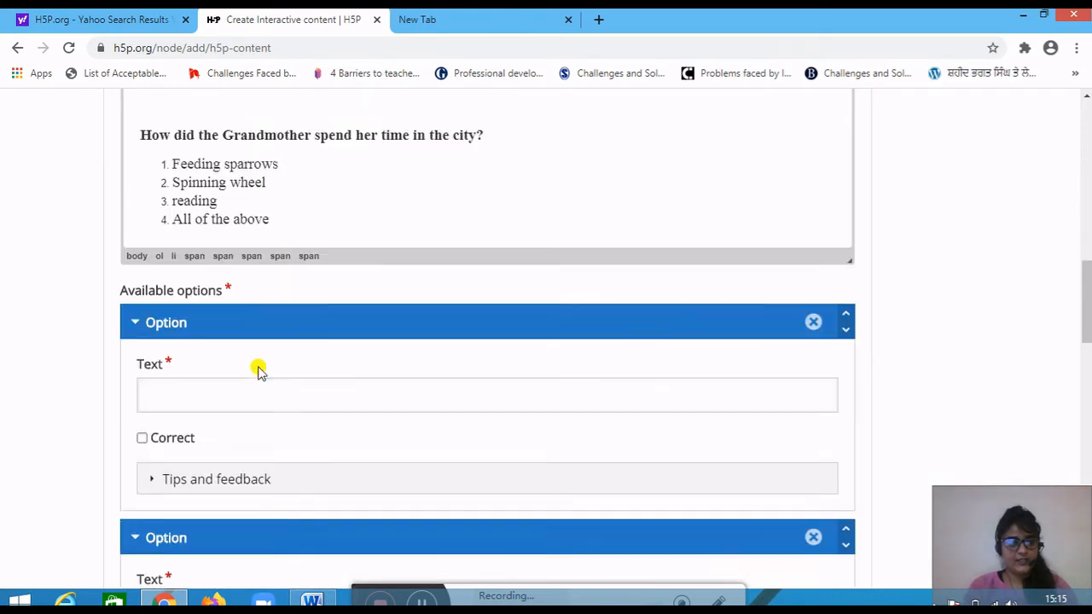
scroll(258, 372, up, 2)
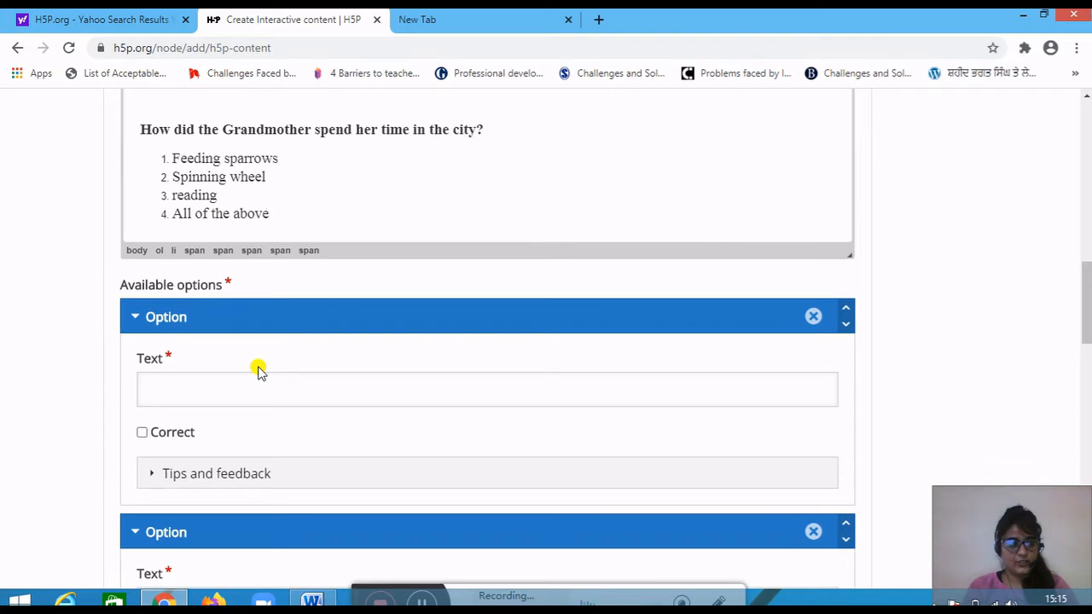
scroll(258, 371, down, 3)
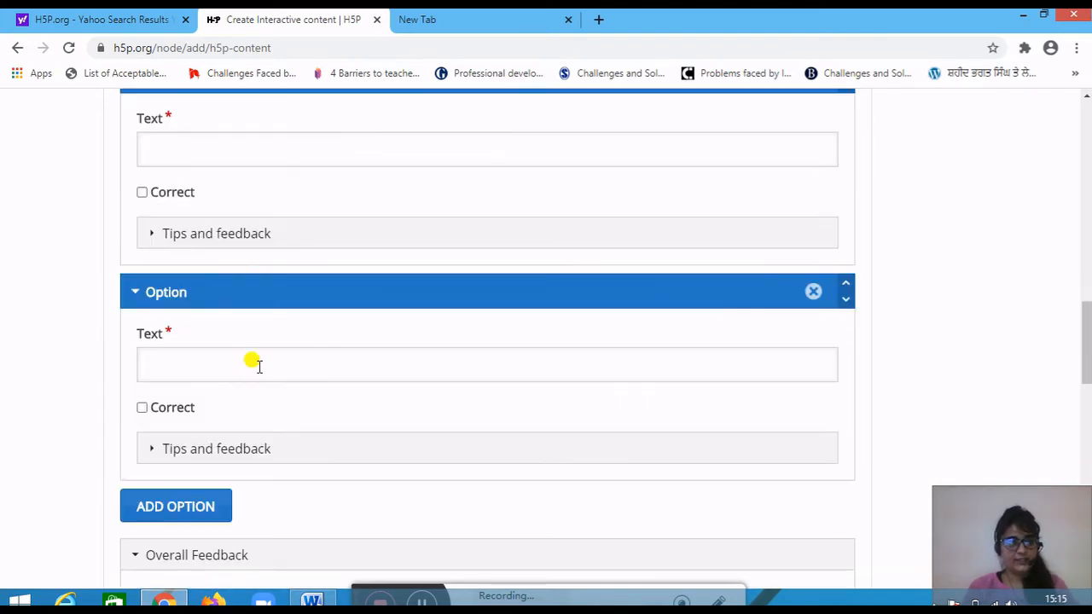
scroll(258, 366, up, 2)
scroll(256, 362, up, 5)
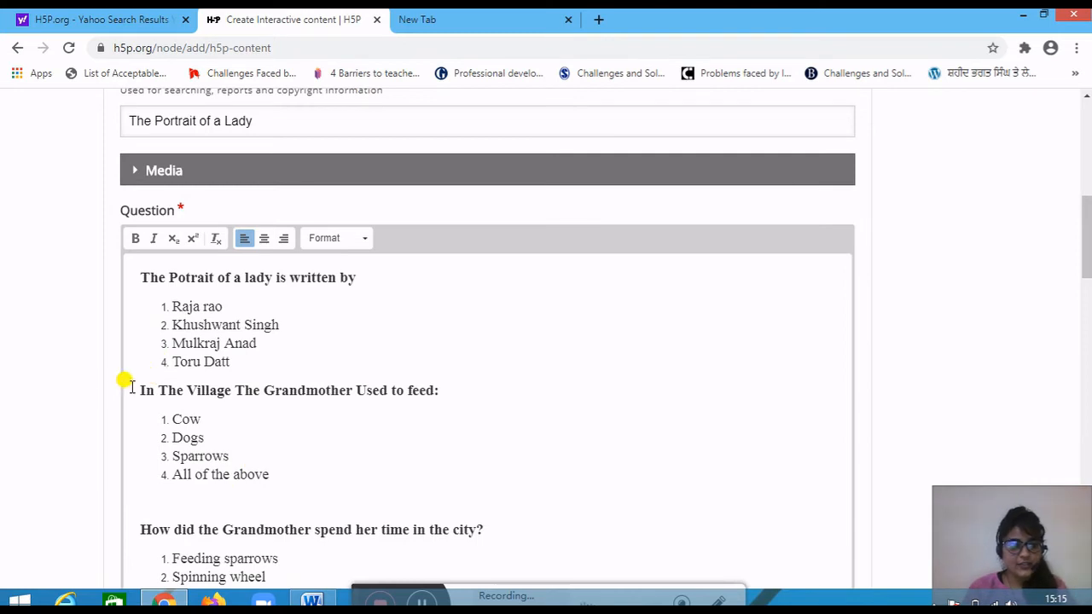
Step: Delete the second and third questions with their answers from the question text, keeping only the one about who wrote the story
drag(139, 385, 466, 408)
scroll(504, 478, down, 2)
scroll(505, 478, down, 1)
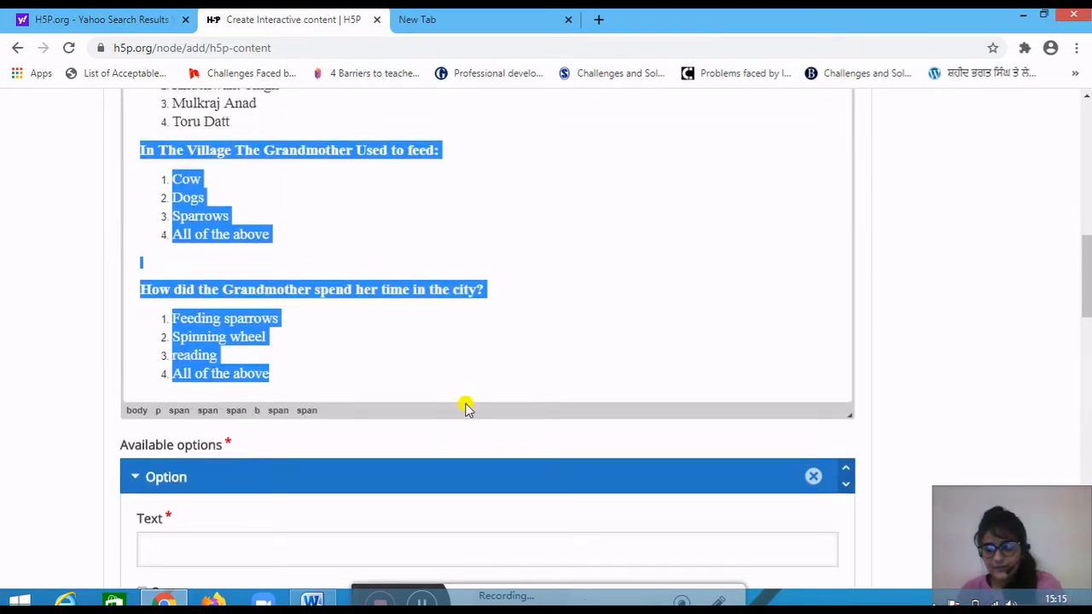
key(Delete)
scroll(465, 408, up, 1)
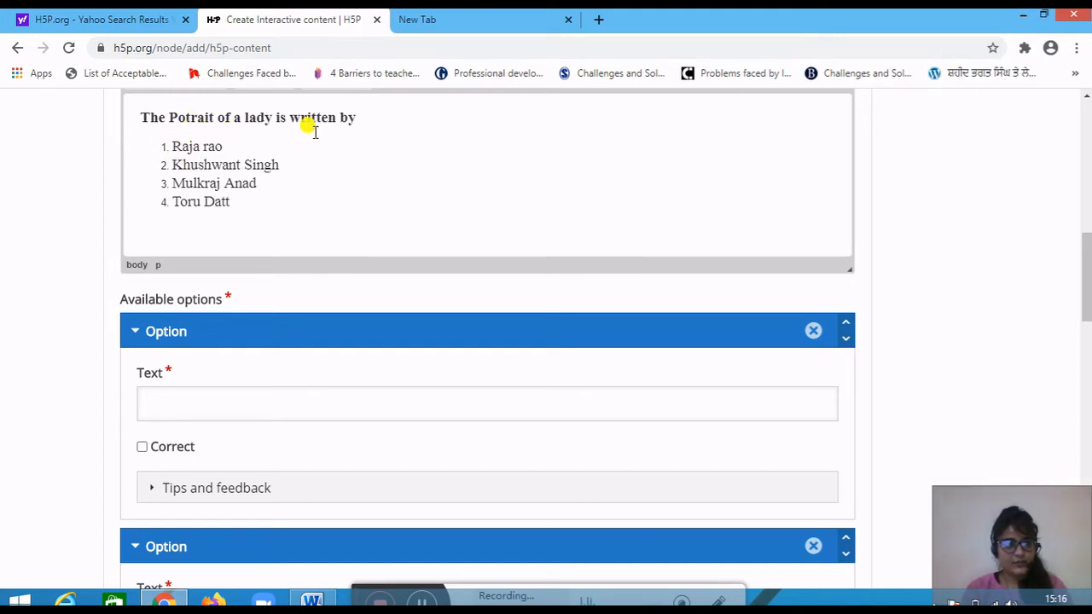
Step: Copy the four author answers from the question text and paste them into the first option's text
drag(159, 141, 269, 226)
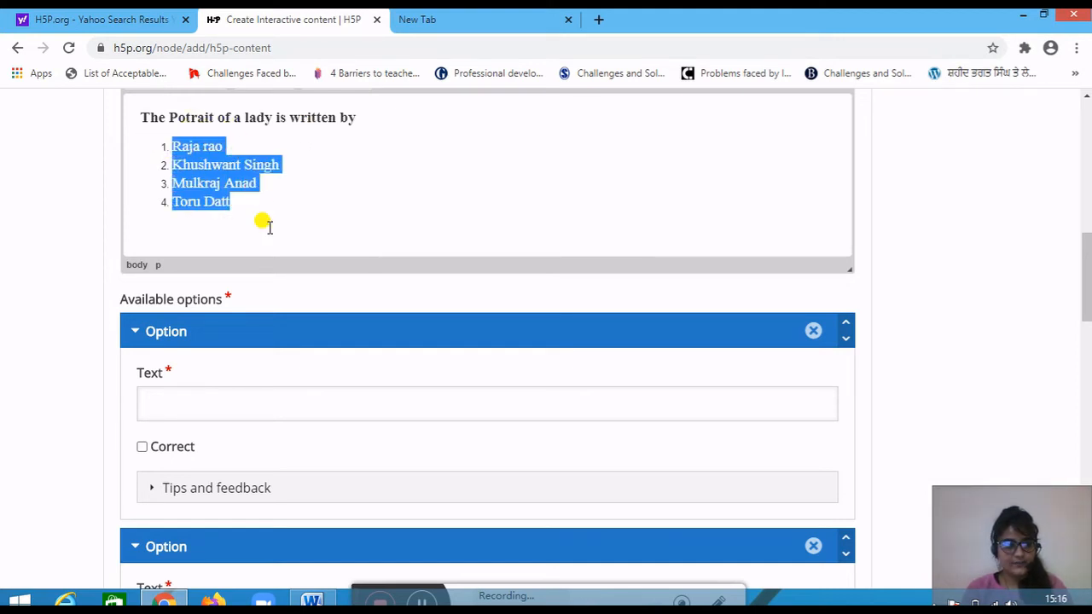
right_click(213, 190)
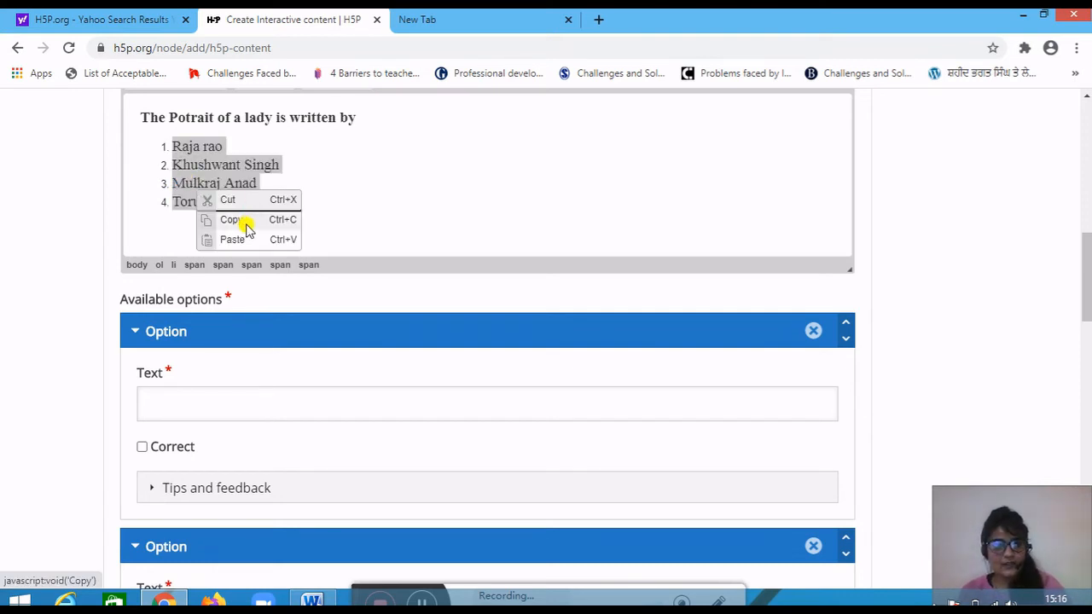
click(241, 220)
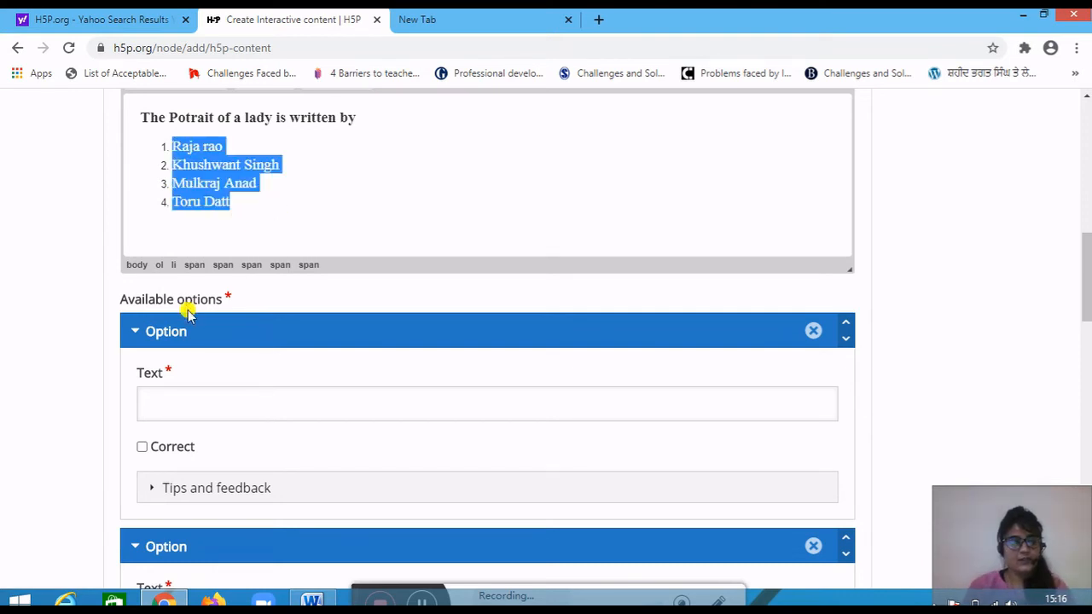
click(190, 394)
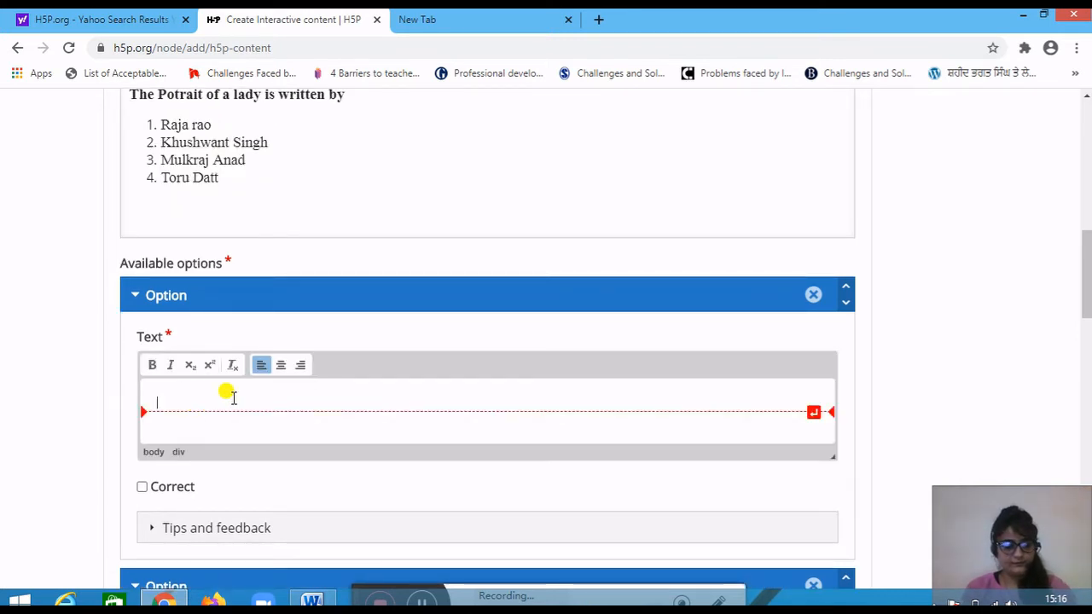
key(ctrl+v)
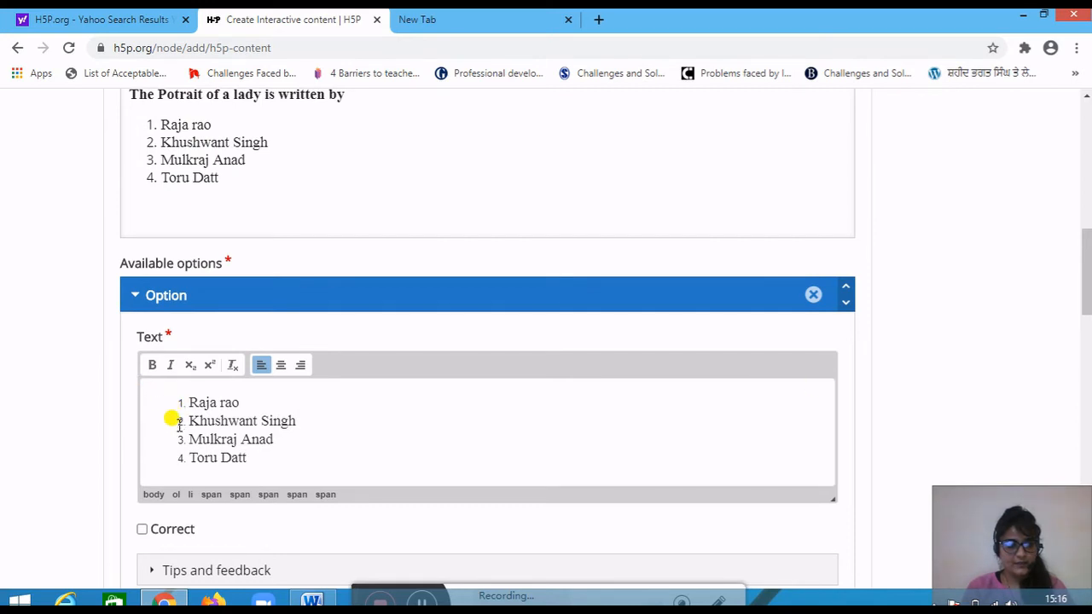
Step: Delete the last three authors from the first option's text, keeping only "Raja rao"
drag(175, 420, 305, 461)
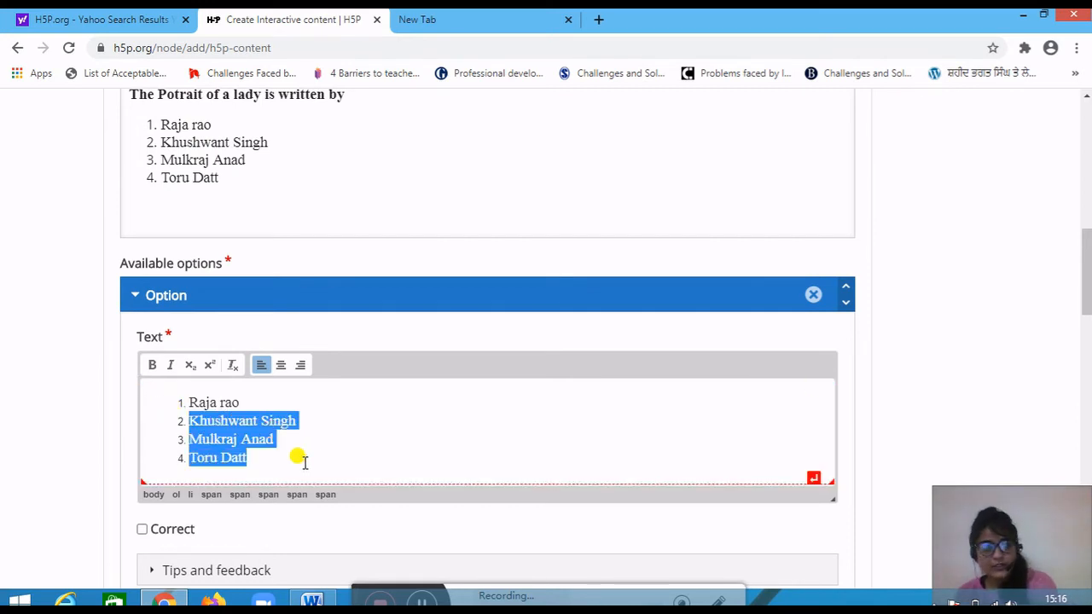
key(BackSpace)
key(BackSpace)
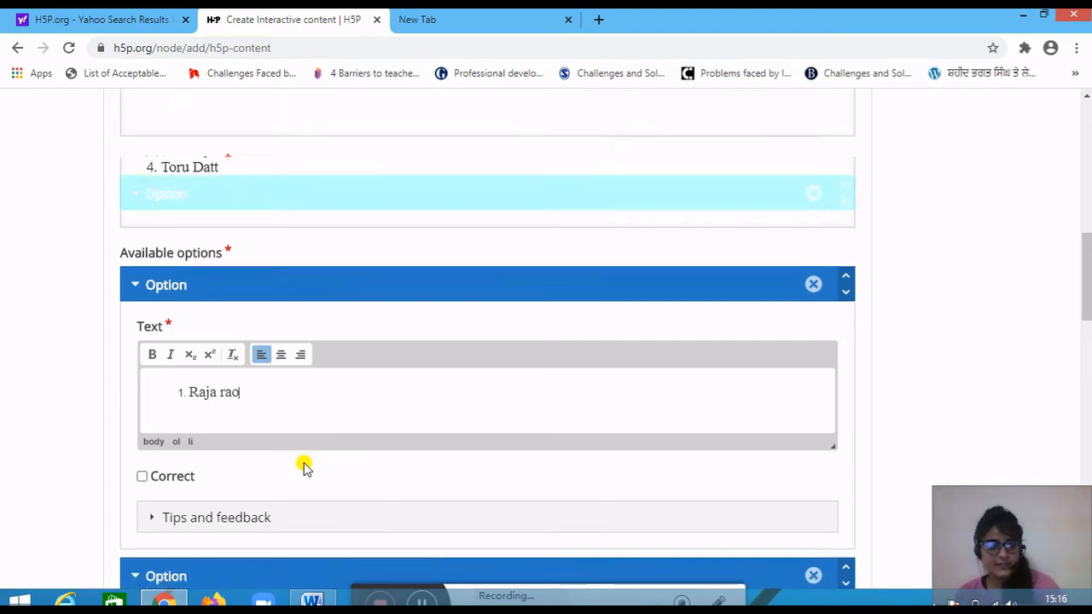
Step: Paste the copied list of four authors into the second option's text
scroll(306, 467, down, 2)
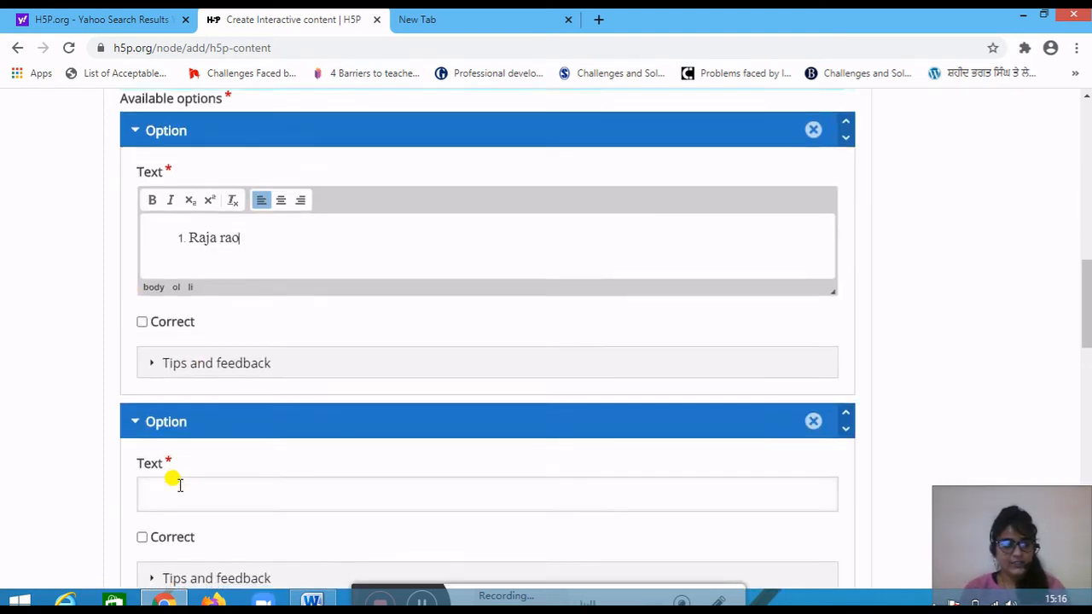
scroll(174, 477, down, 1)
click(171, 420)
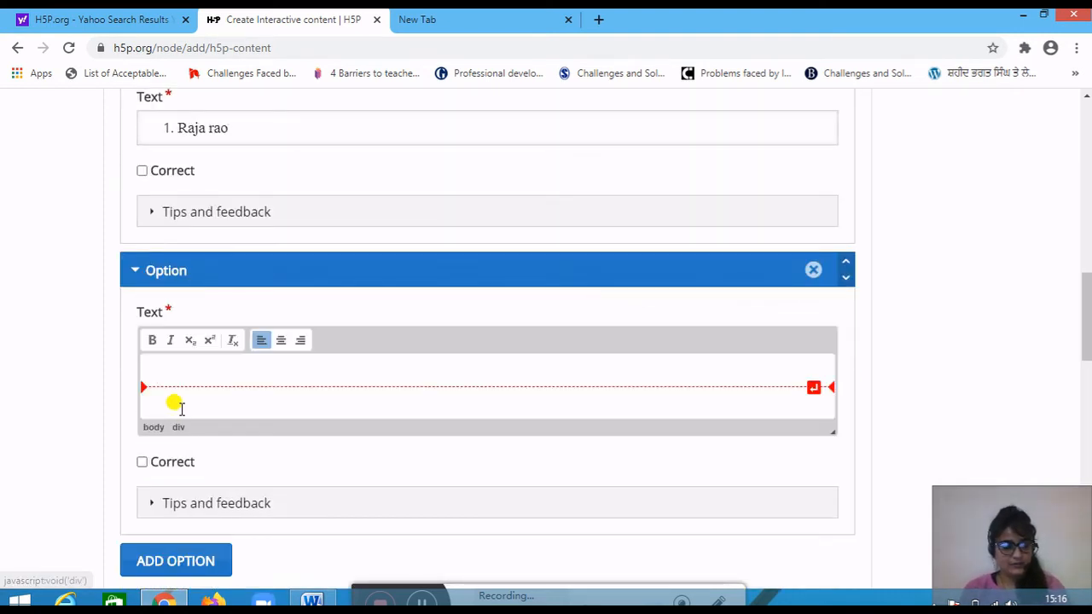
key(ctrl+v)
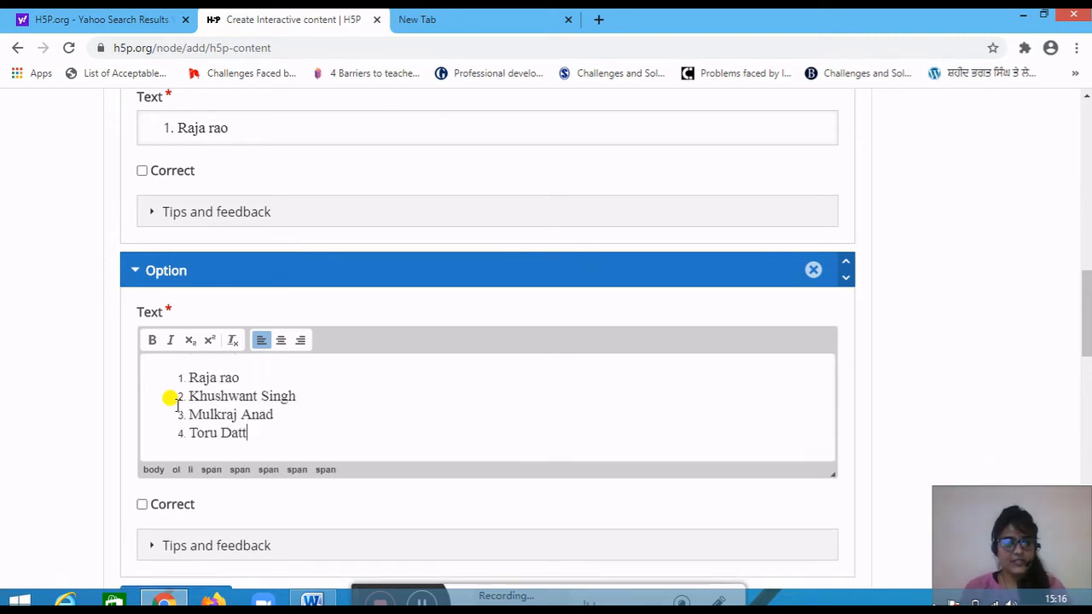
Step: Reduce the second option's text to "Khushwant Singh" without list numbering and mark this option as correct
drag(173, 371, 253, 372)
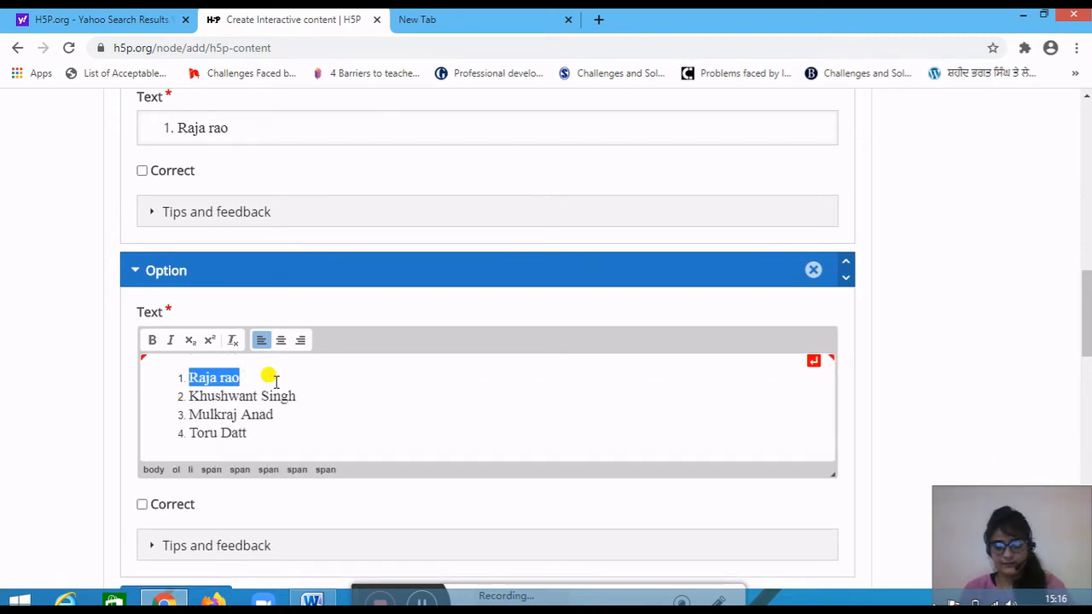
key(BackSpace)
drag(164, 411, 269, 442)
key(BackSpace)
key(BackSpace)
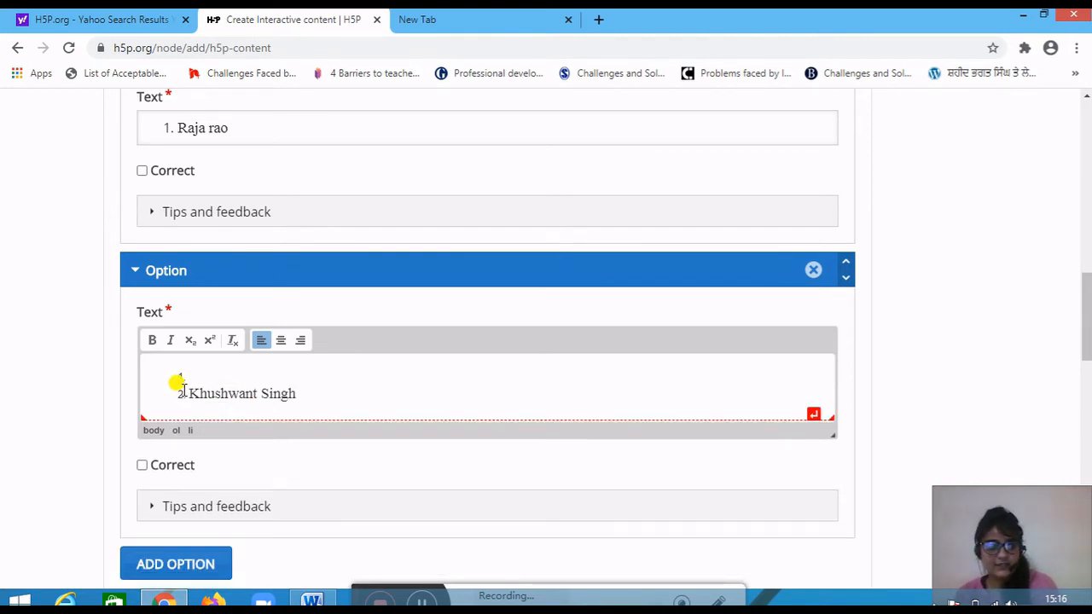
click(182, 390)
key(BackSpace)
key(BackSpace)
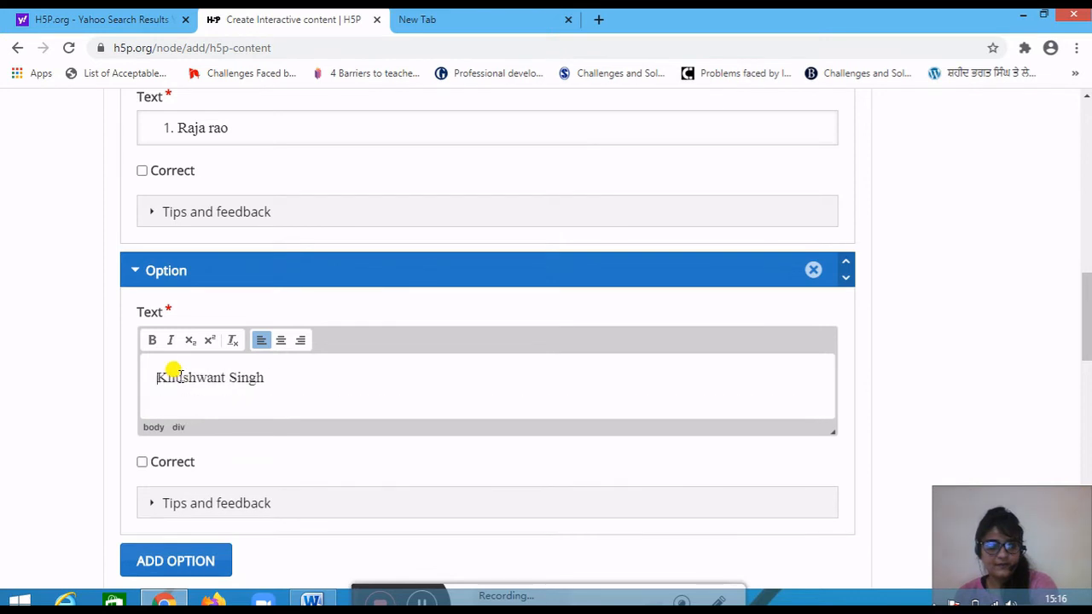
scroll(154, 371, down, 2)
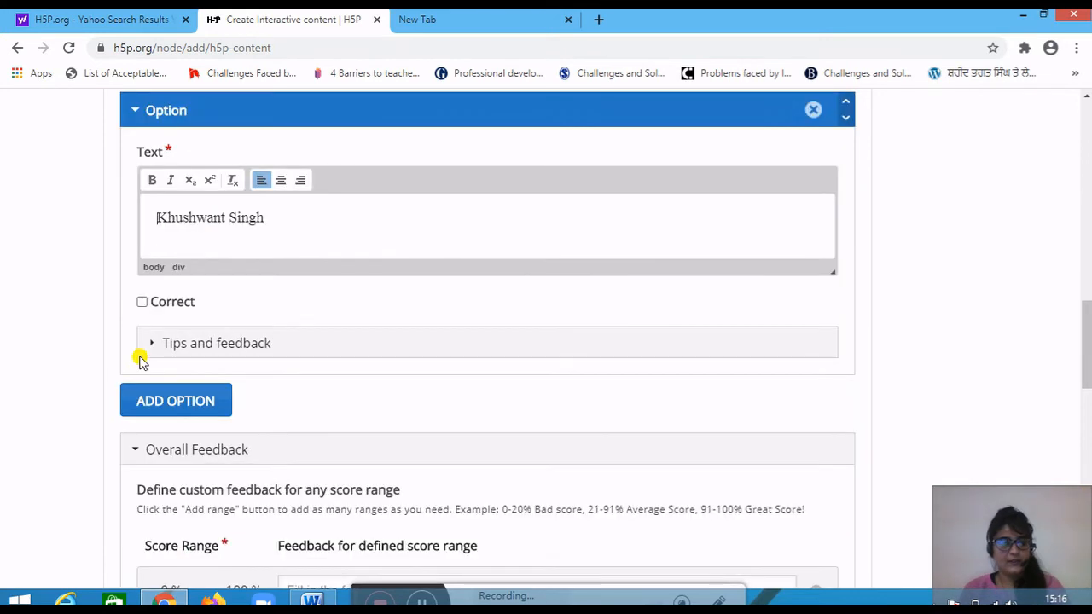
click(142, 302)
Step: Add a third answer option and paste the copied list of four authors into its text
click(151, 394)
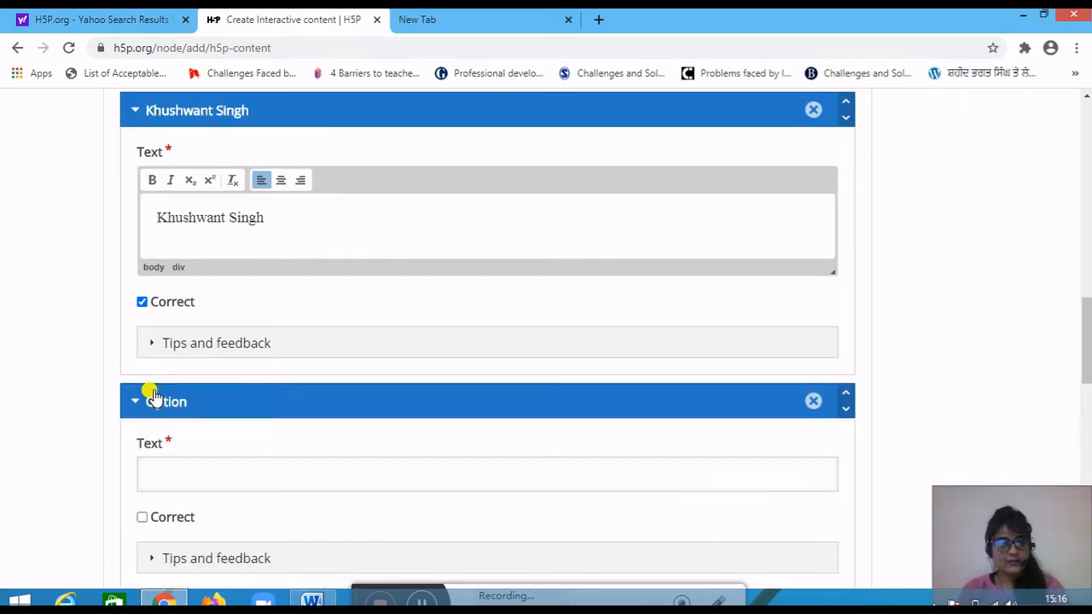
scroll(149, 396, down, 2)
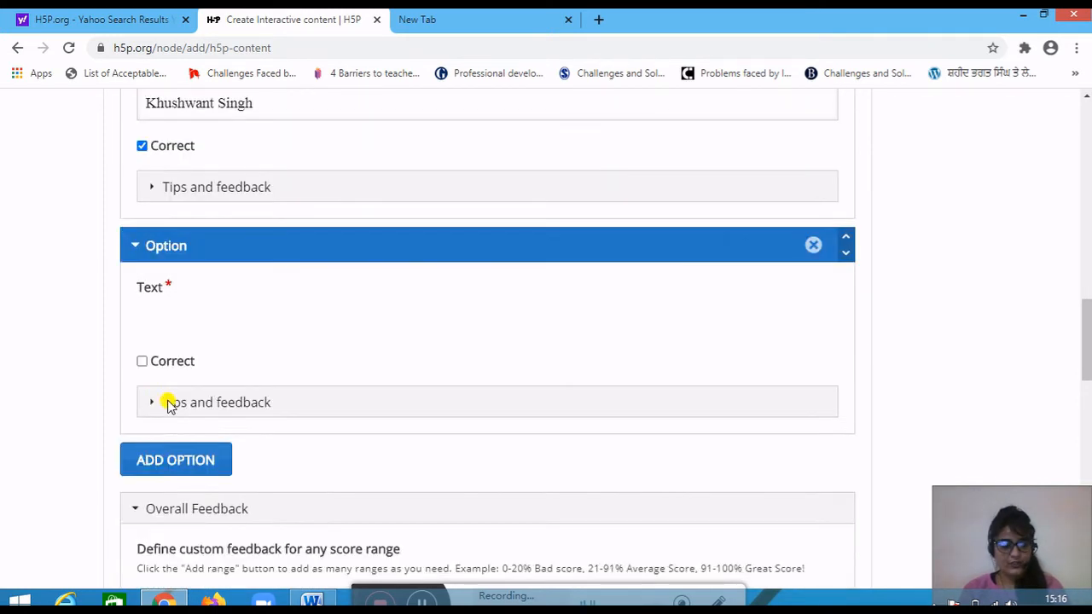
click(175, 337)
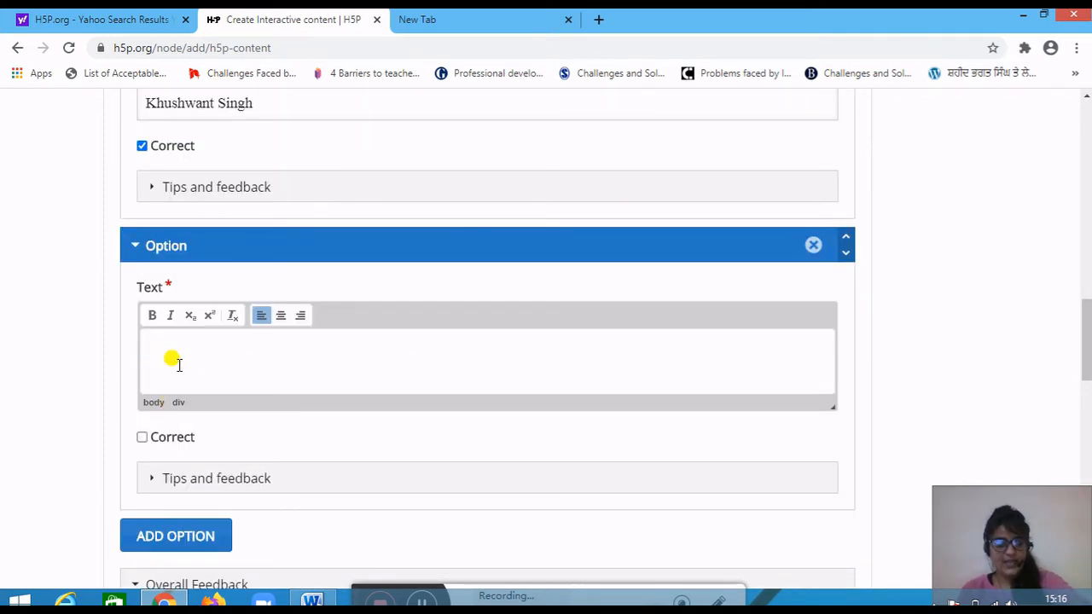
text(Raja rao Khushwant Singh Mulkraj Anad Toru Datt)
Step: Reduce the third option's text to "Mulkraj Anad", removing the other authors and the list numbering
drag(176, 352, 290, 375)
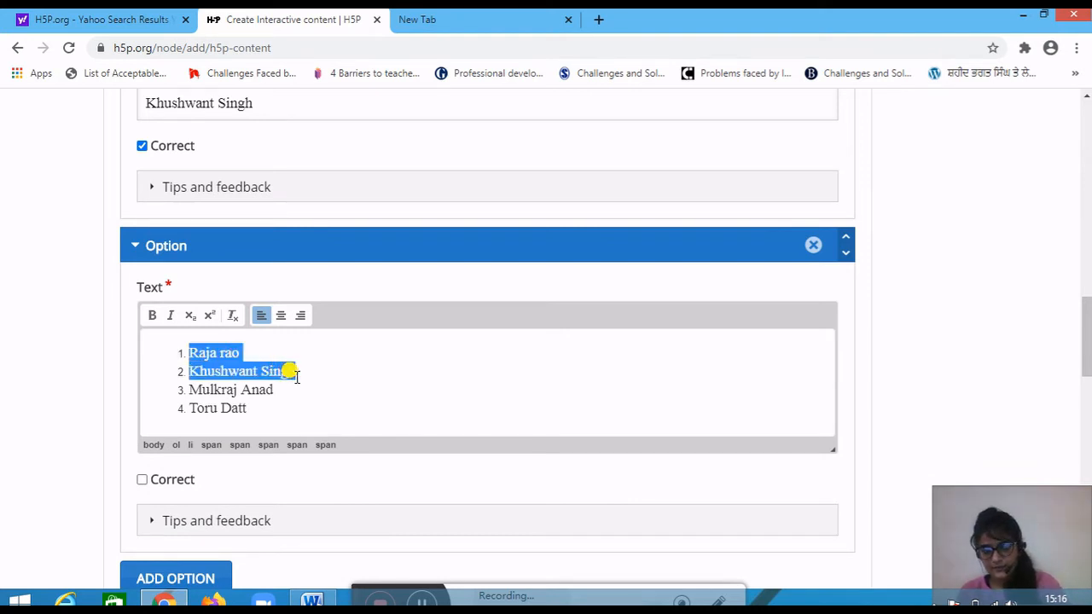
key(BackSpace)
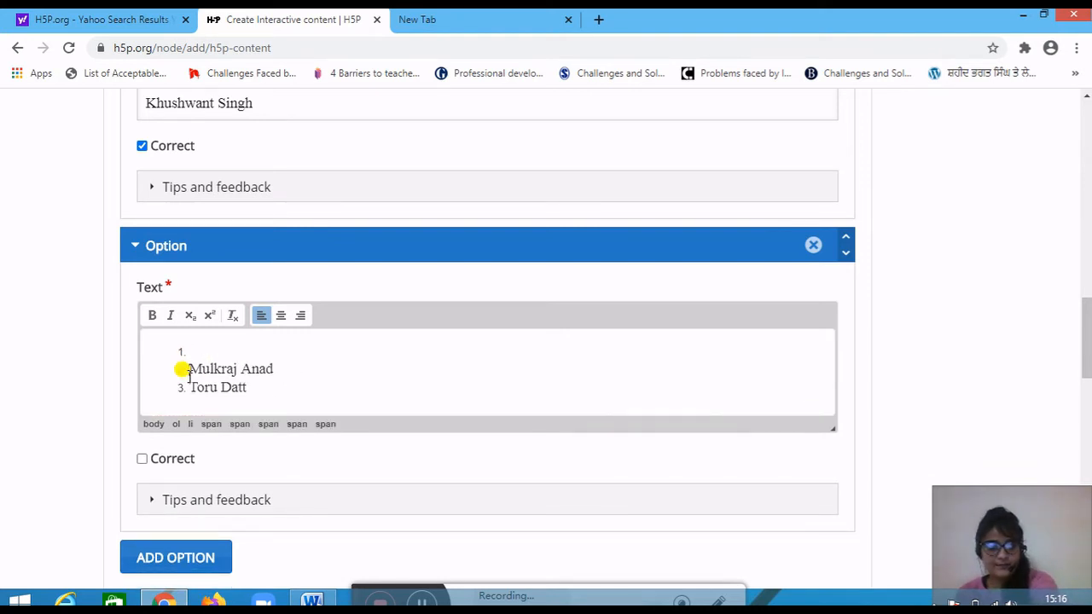
key(BackSpace)
key(BackSpace)
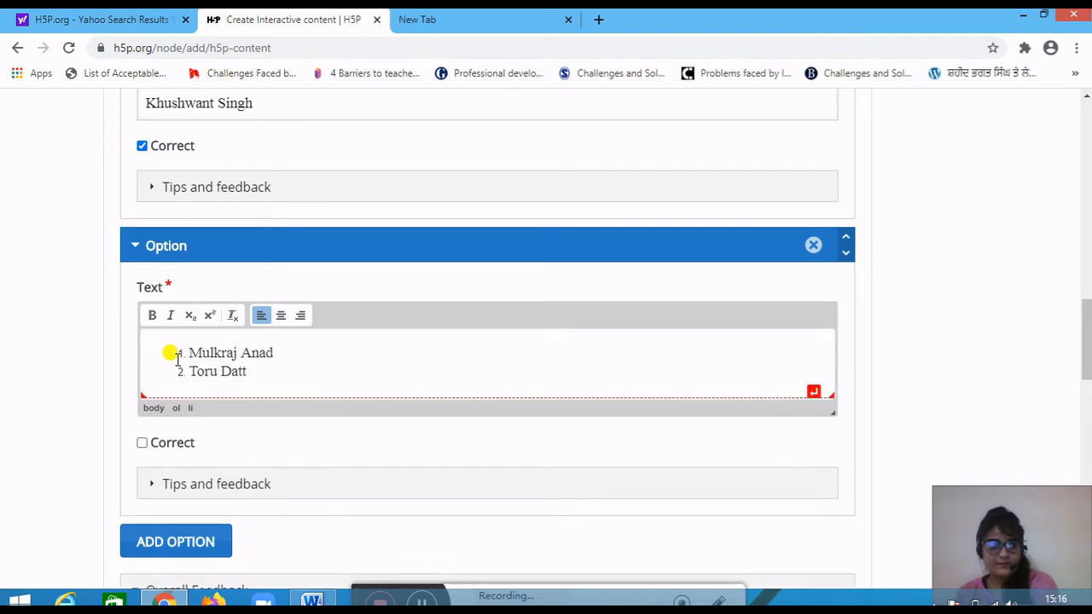
key(BackSpace)
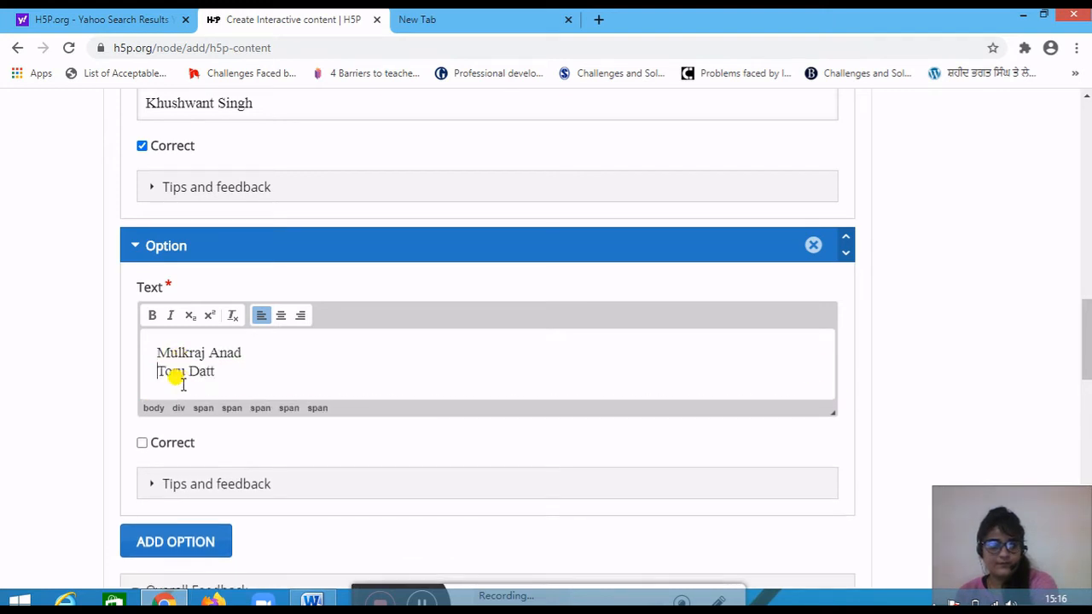
drag(147, 368, 225, 371)
key(BackSpace)
key(BackSpace)
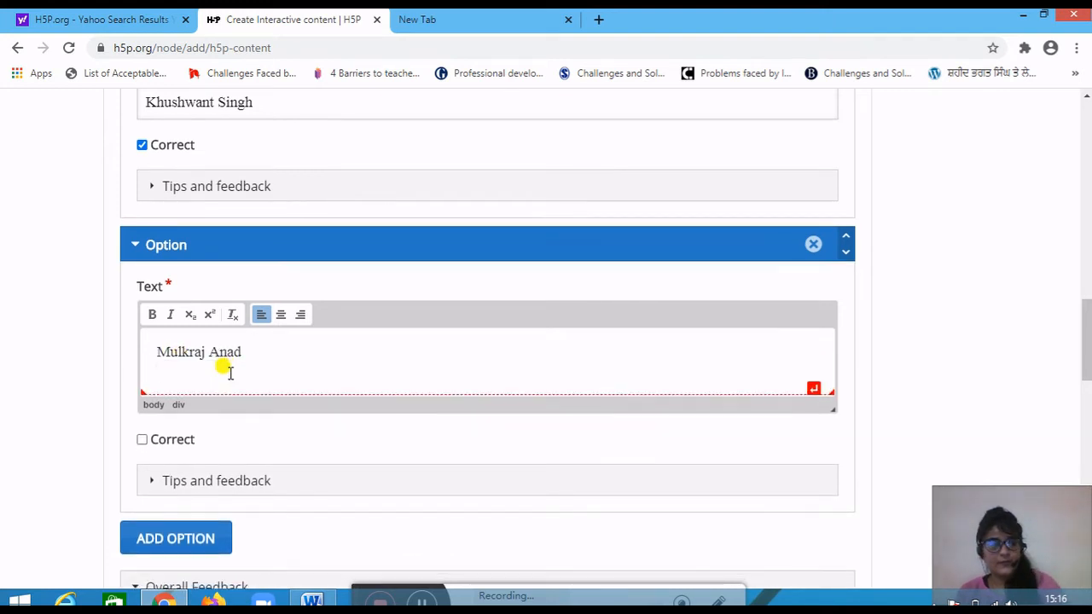
Step: Add a fourth answer option and paste the copied list of four authors into its text
scroll(171, 378, down, 1)
click(165, 464)
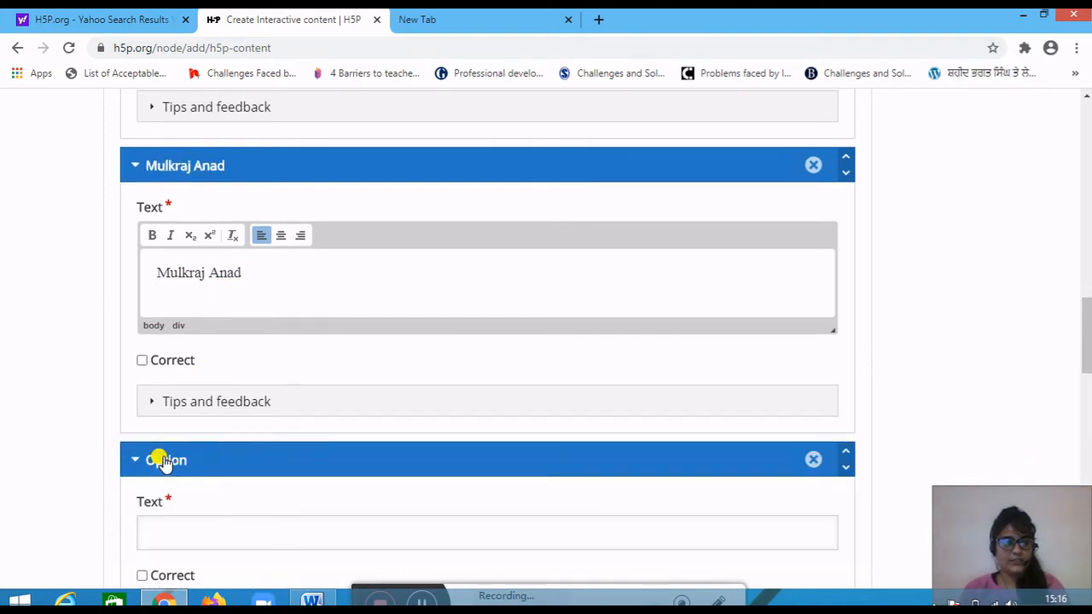
scroll(170, 426, down, 2)
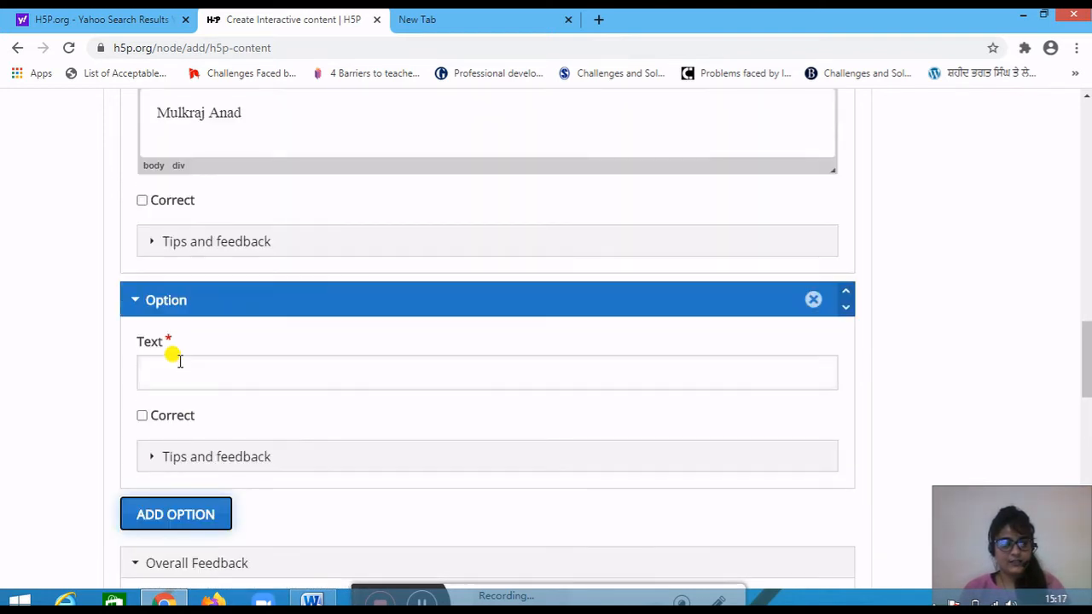
click(179, 361)
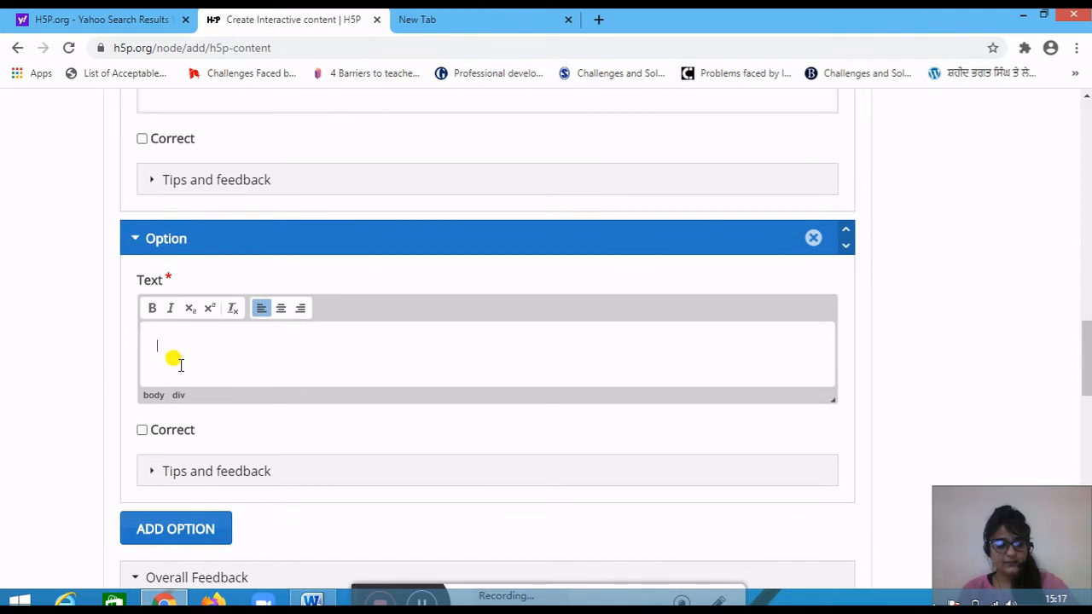
text(Raja rao Khushwant Singh Mulkraj Anad Toru Datt)
Step: Reduce the fourth option's text to "Toru Datt", removing the other authors and the list numbering
drag(186, 350, 299, 386)
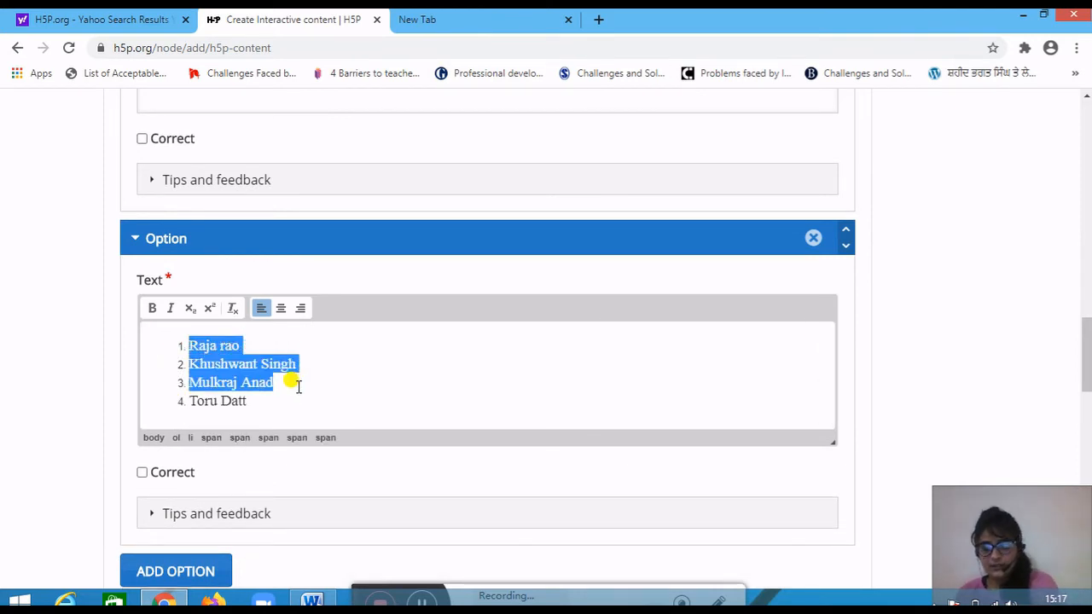
key(BackSpace)
key(BackSpace)
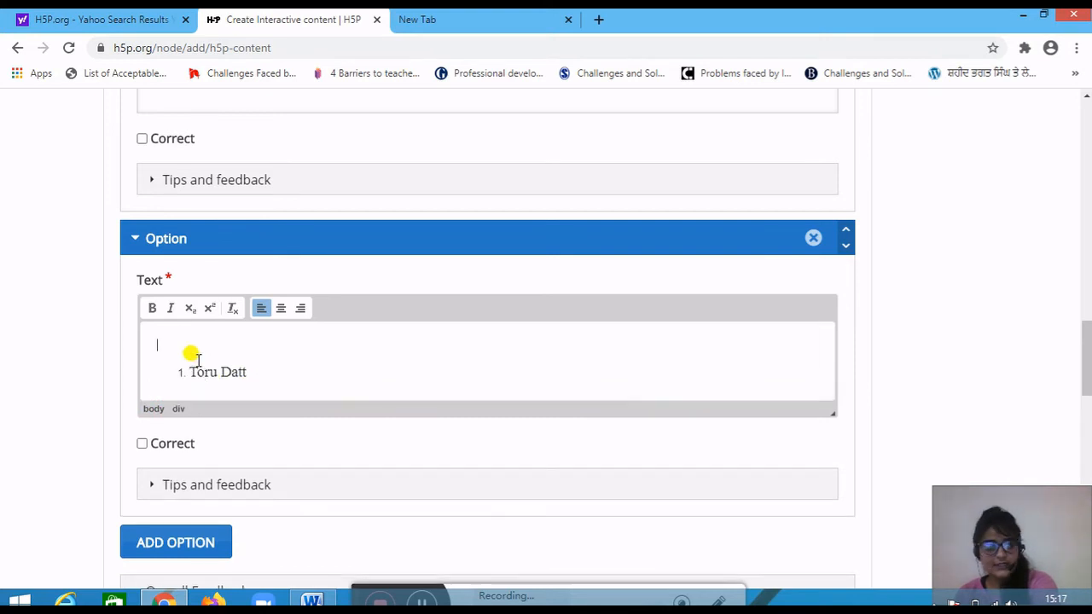
click(188, 374)
key(BackSpace)
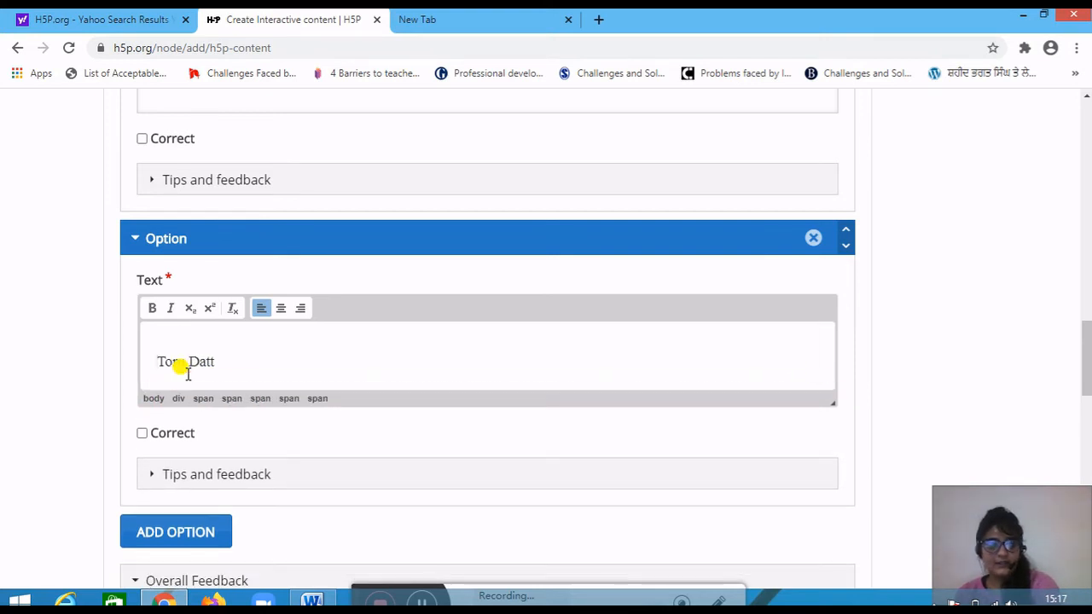
Step: Finish editing the Multiple Choice element and return to its slide in the presentation
scroll(175, 372, down, 1)
scroll(229, 388, up, 2)
scroll(229, 388, up, 3)
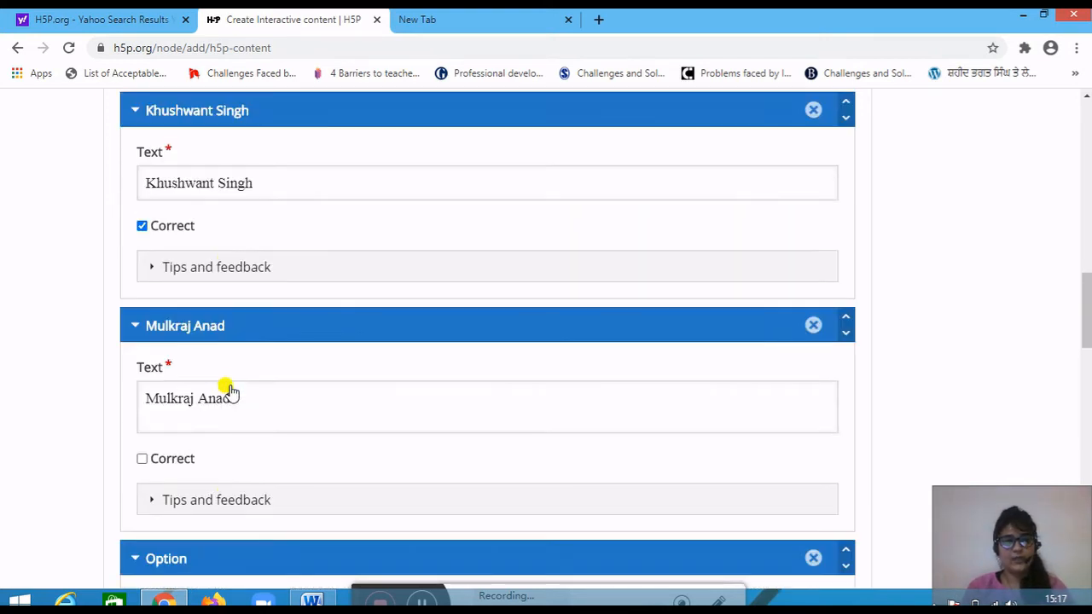
scroll(228, 385, up, 9)
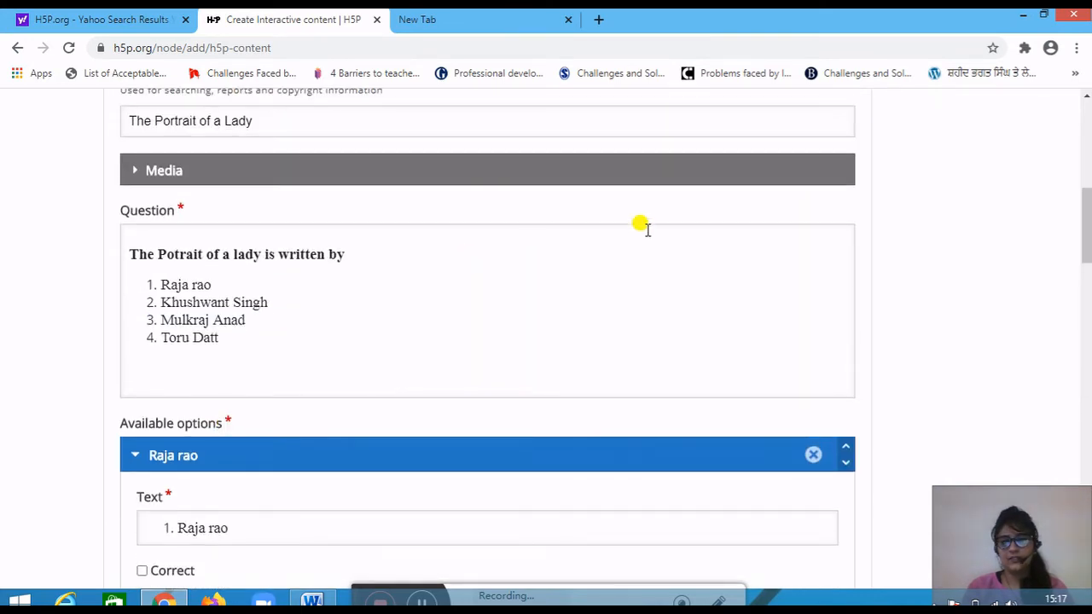
scroll(665, 230, up, 1)
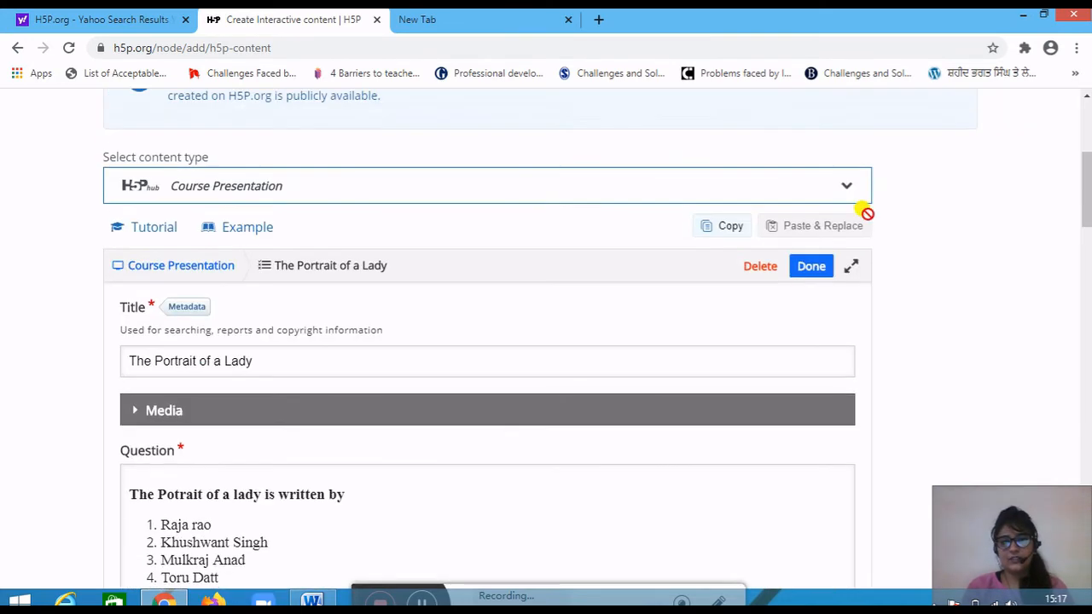
click(811, 266)
scroll(591, 317, down, 2)
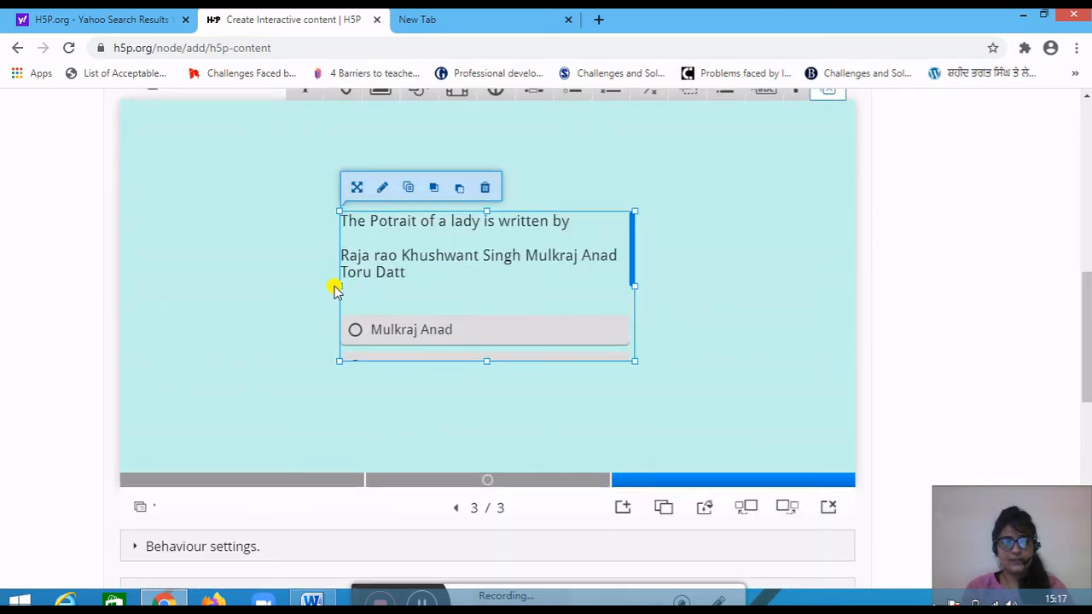
Step: Enlarge the Multiple Choice element to the slide's full width and extend it down to the slide's lower edge
drag(332, 285, 115, 286)
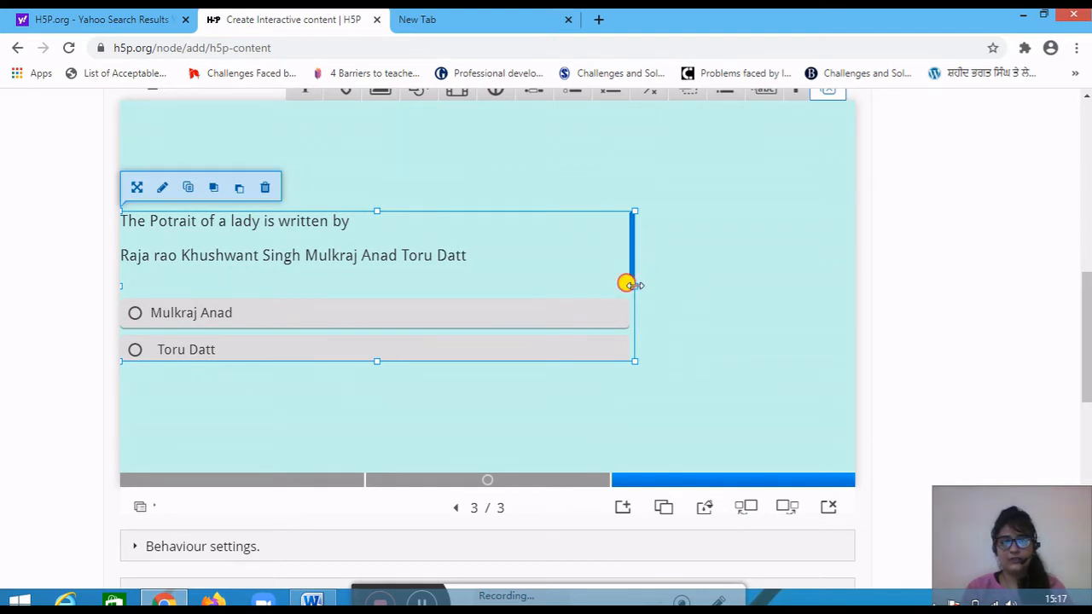
drag(631, 285, 853, 317)
drag(482, 356, 485, 485)
scroll(409, 307, down, 1)
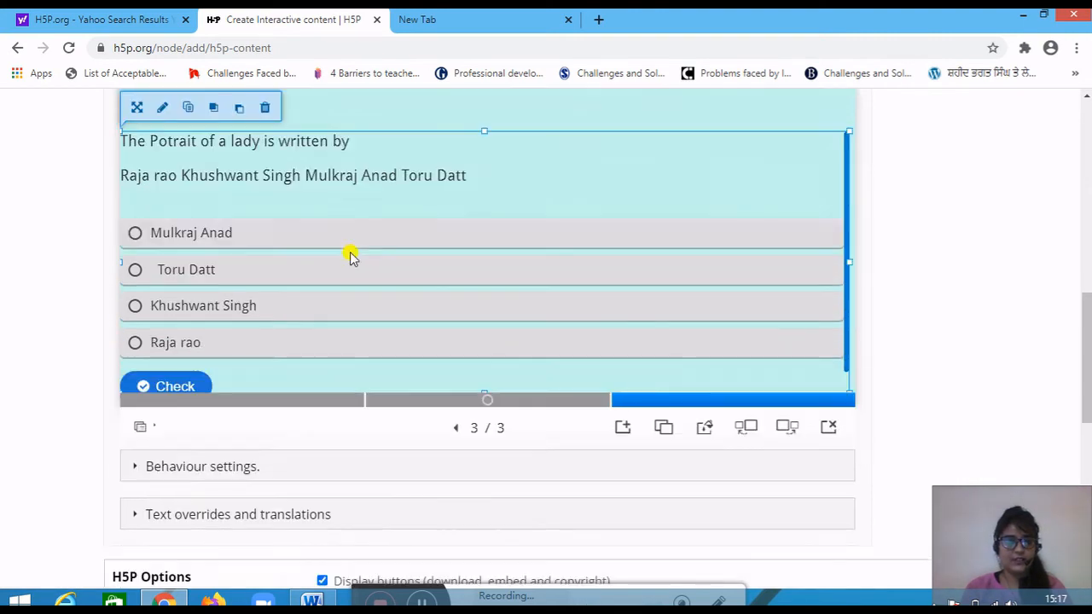
Step: Reopen the Multiple Choice element for editing and delete the list of four authors from its question text
scroll(311, 216, up, 1)
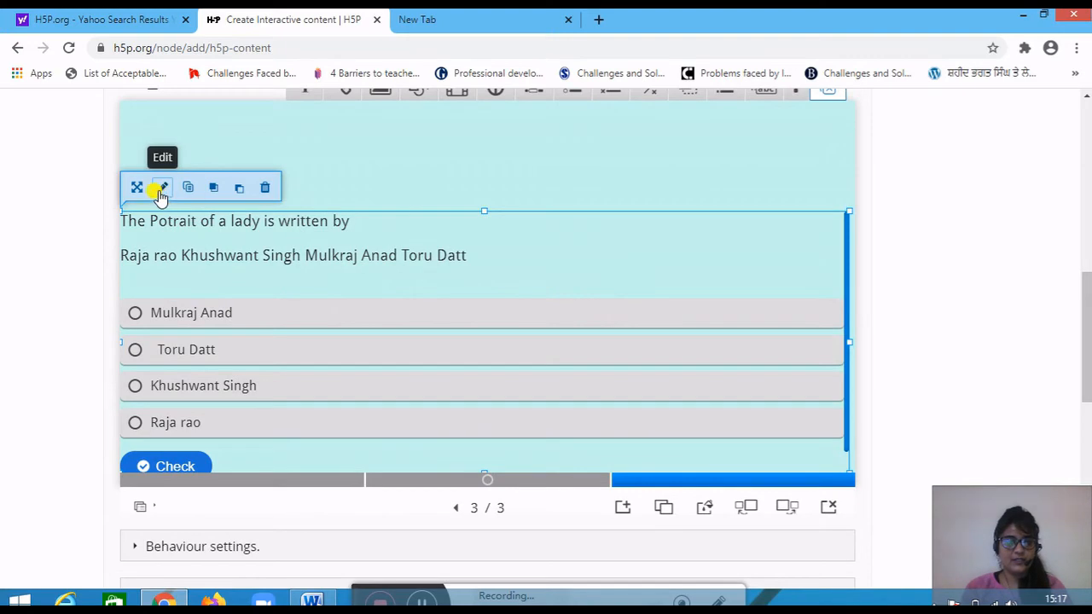
click(161, 189)
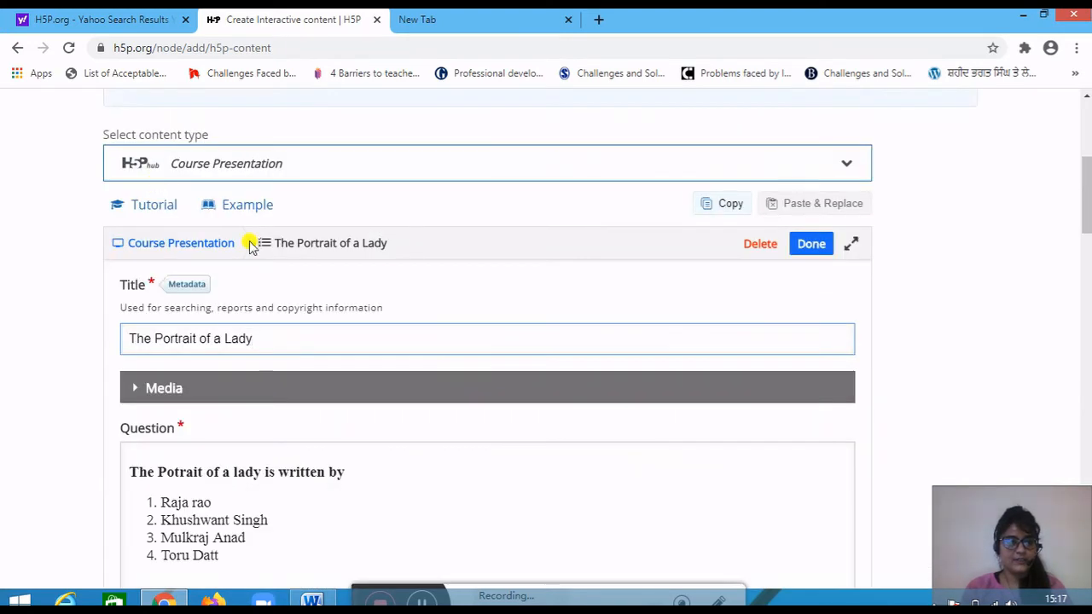
scroll(256, 262, up, 2)
scroll(256, 262, down, 4)
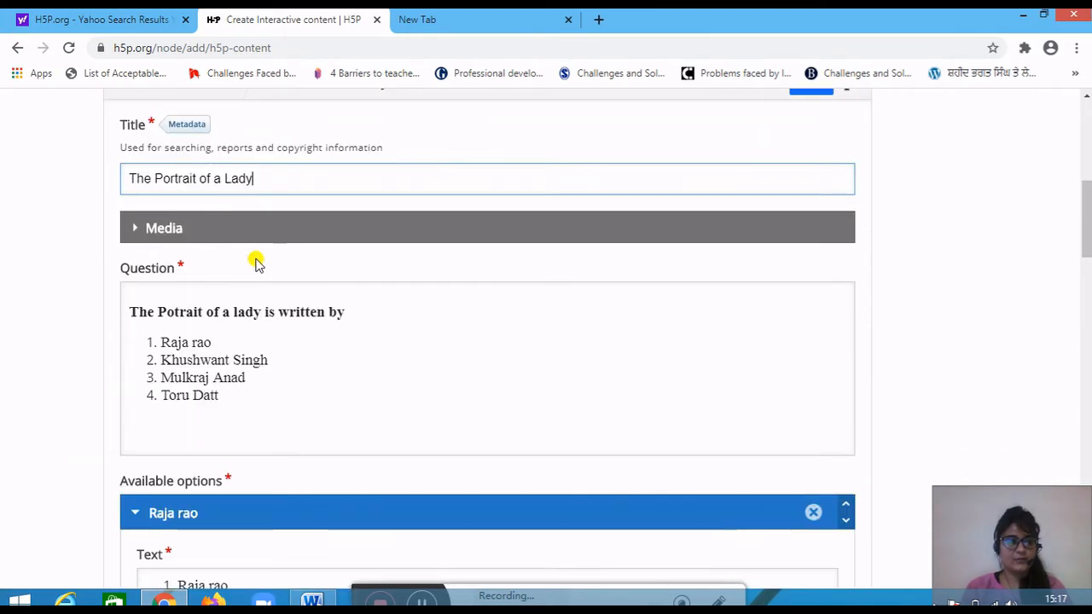
click(137, 339)
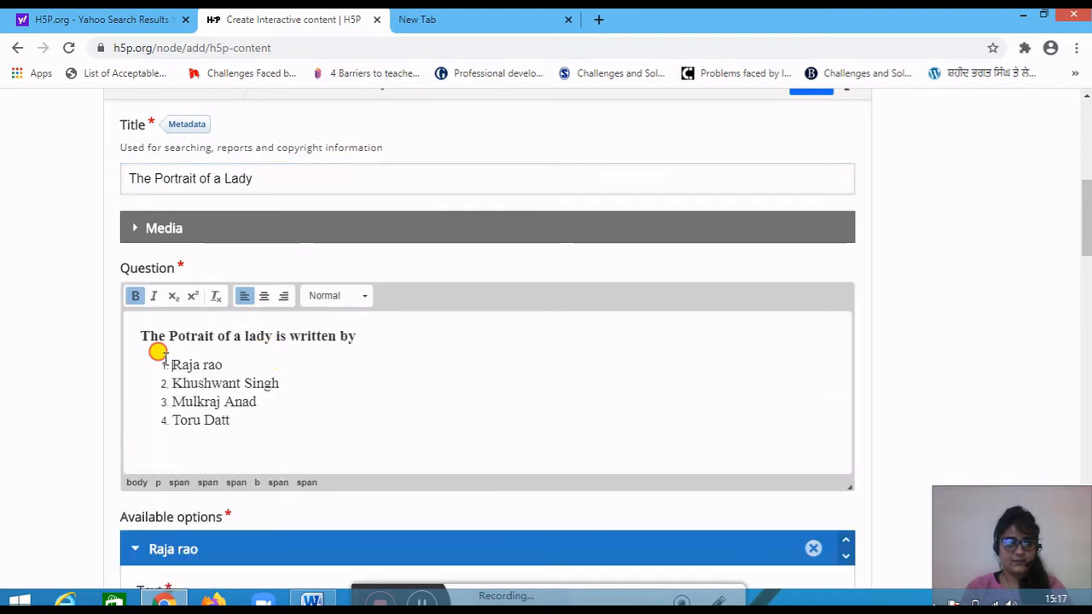
drag(157, 352, 286, 416)
key(BackSpace)
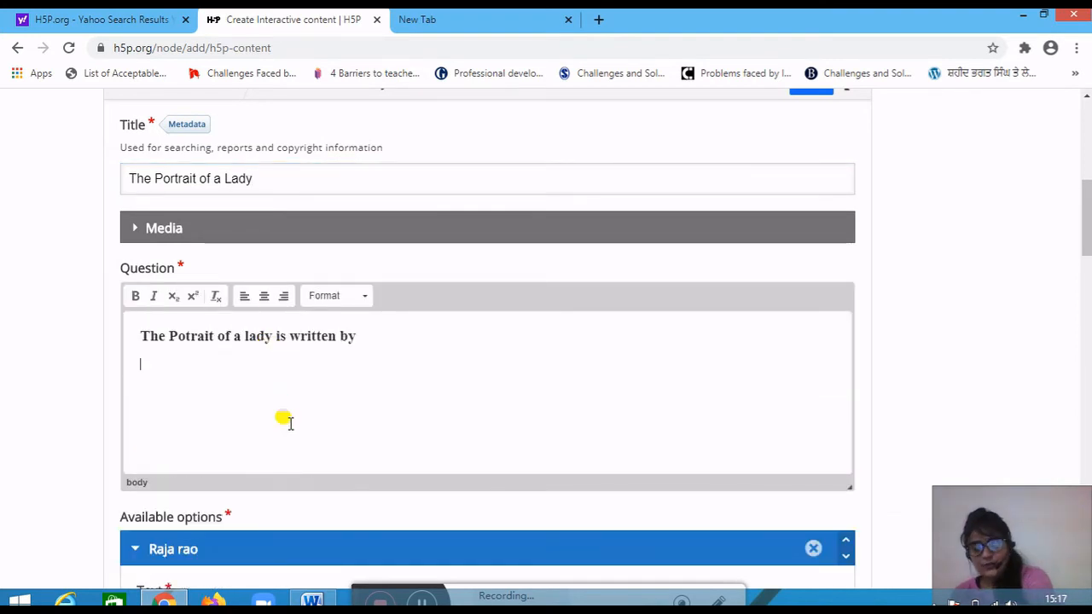
scroll(287, 426, down, 1)
scroll(283, 310, up, 4)
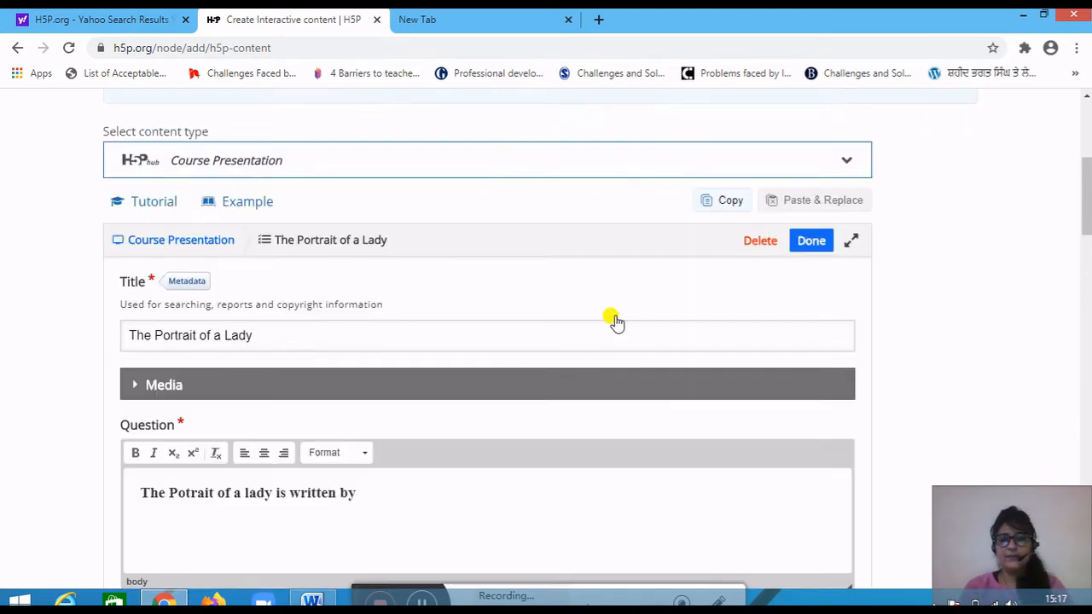
Step: Finish editing the Multiple Choice element and extend its upper edge higher on the slide
click(807, 325)
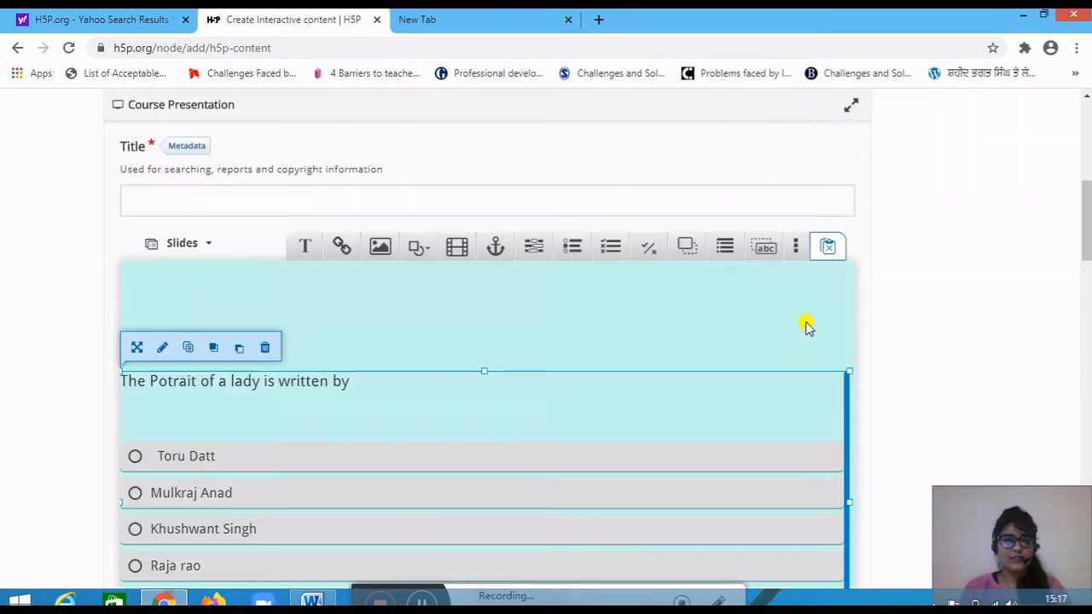
scroll(707, 329, down, 4)
click(537, 291)
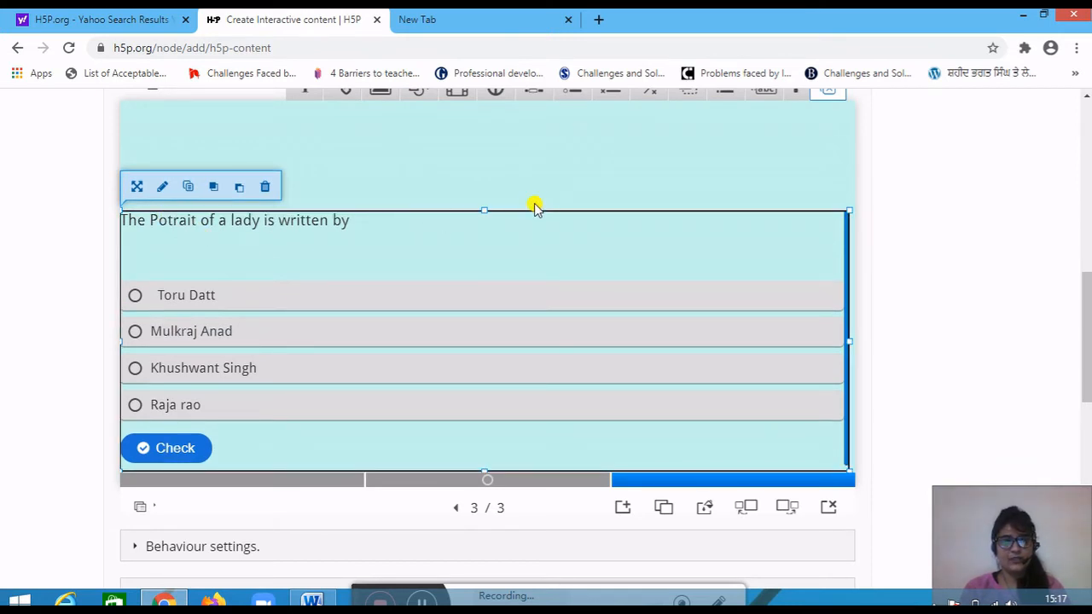
drag(482, 209, 489, 153)
scroll(378, 329, down, 1)
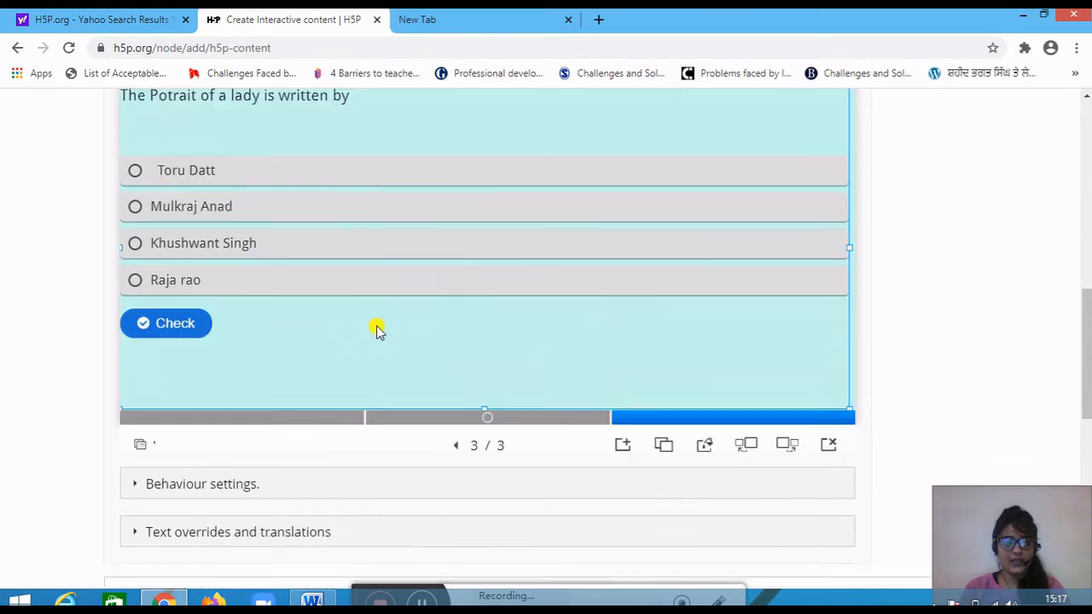
scroll(378, 329, up, 1)
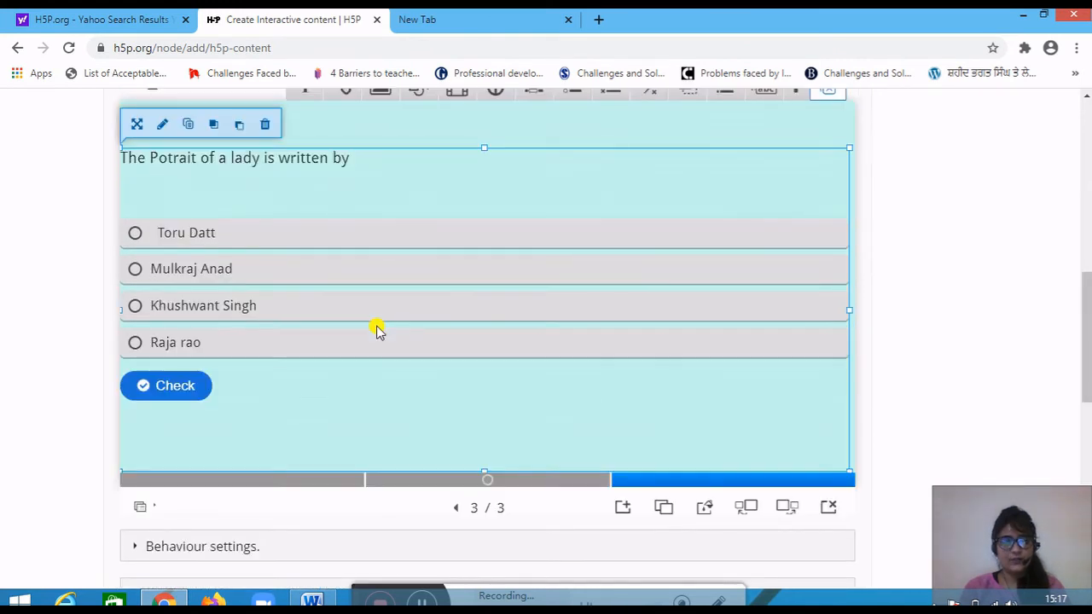
Step: Add a new fourth slide after the multiple-choice slide and insert a Fill in the Blanks element on it
click(624, 510)
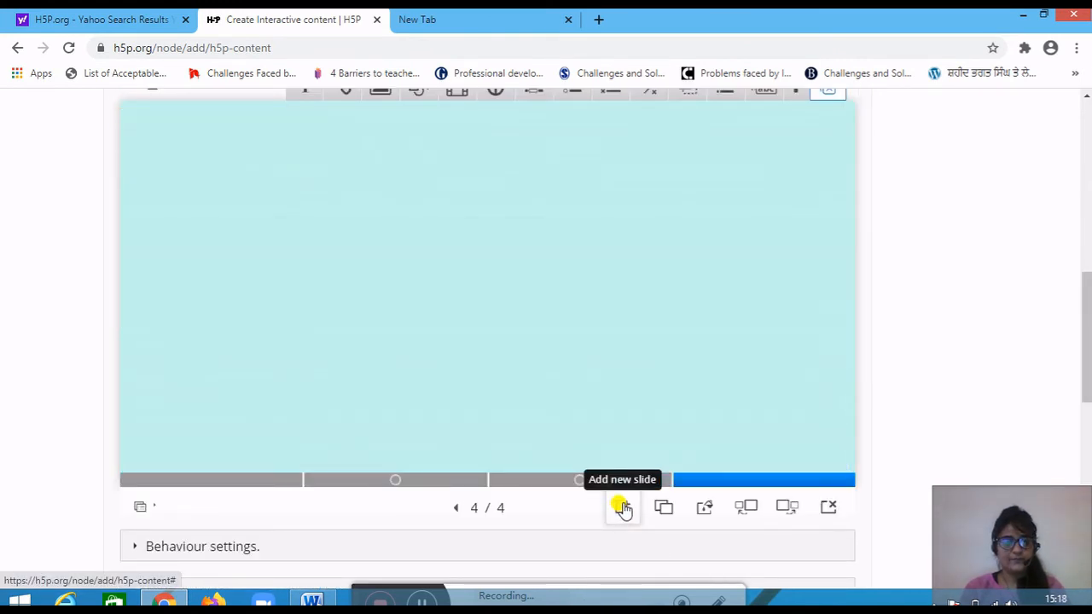
scroll(546, 397, up, 2)
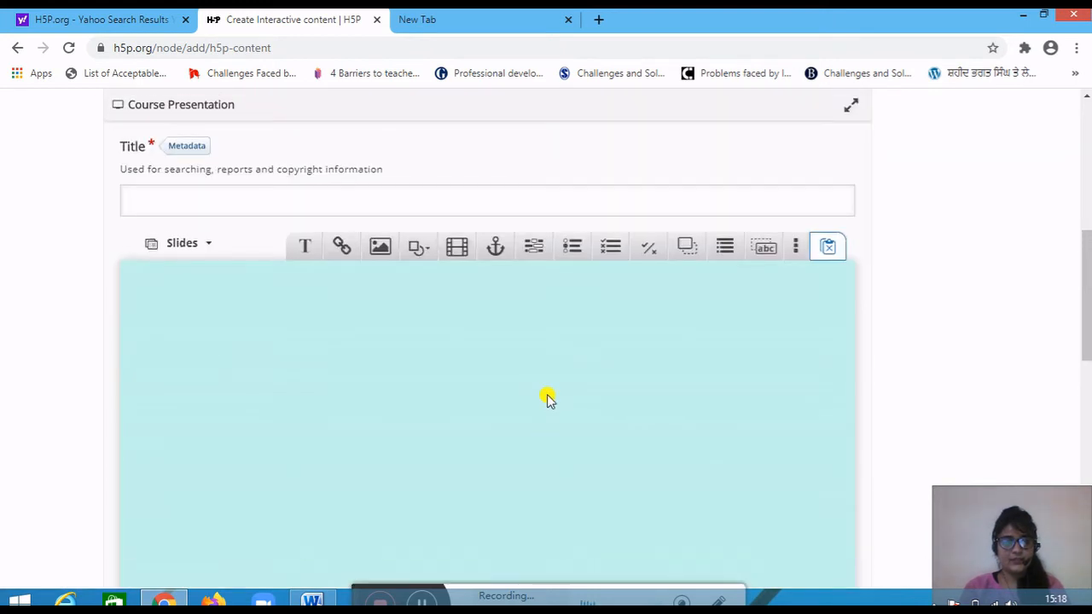
scroll(546, 398, down, 1)
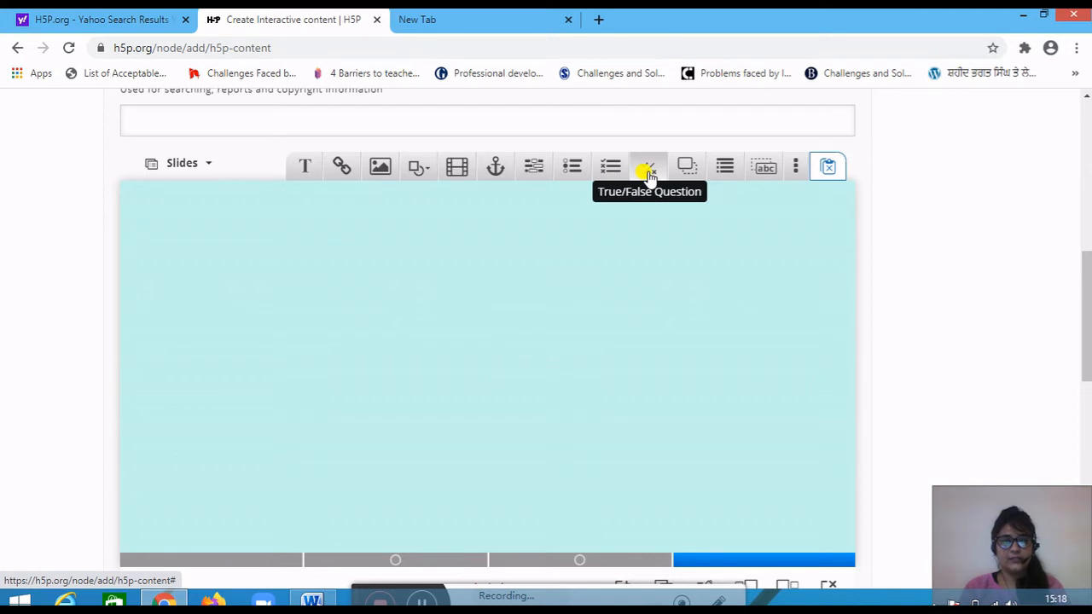
click(536, 169)
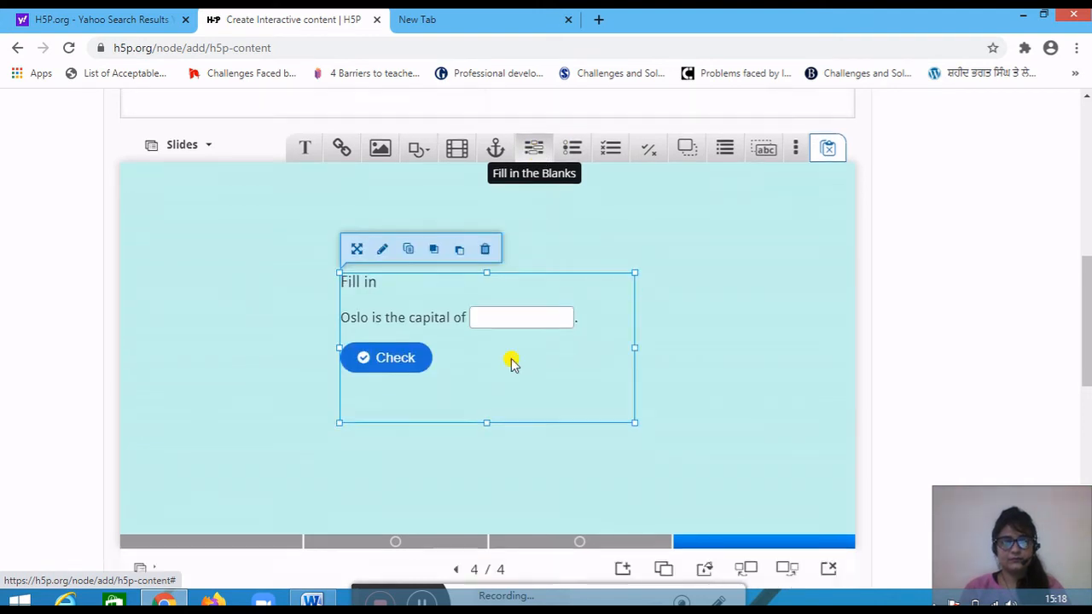
Step: Shorten the new element's title to "Fill in the Blanks" by removing the word "Untitled"
scroll(341, 307, up, 1)
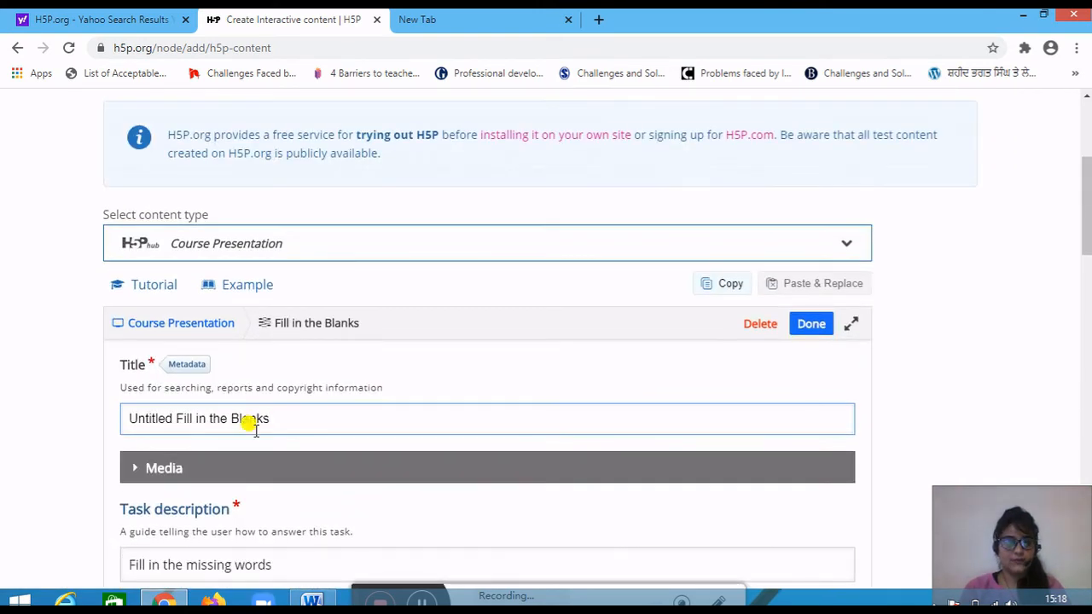
click(173, 415)
key(BackSpace)
key(BackSpace)
key(BackSpace)
key(BackSpace)
key(BackSpace)
key(BackSpace)
key(BackSpace)
key(BackSpace)
key(BackSpace)
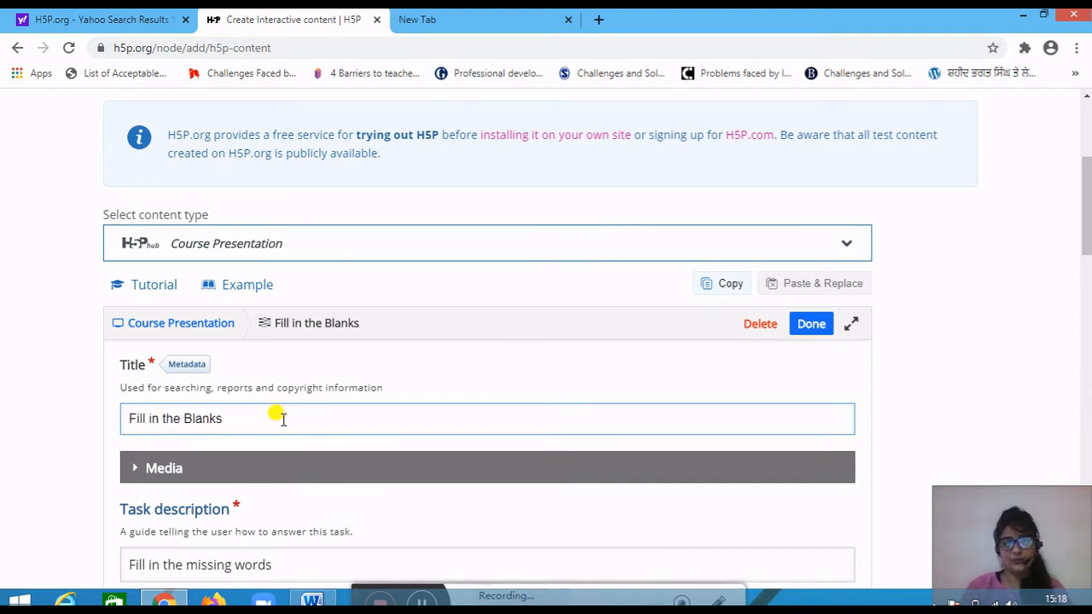
Step: Switch to the Word document and copy the first numbered item under "The Portrait of a Lady Noticing Form"
scroll(512, 277, down, 1)
scroll(512, 277, down, 1)
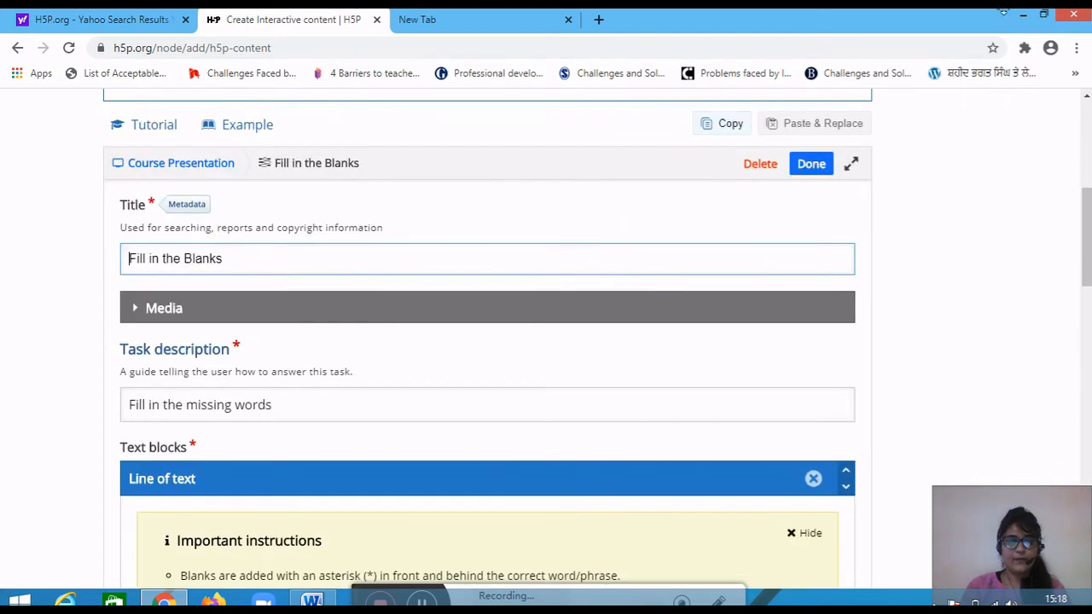
click(1023, 15)
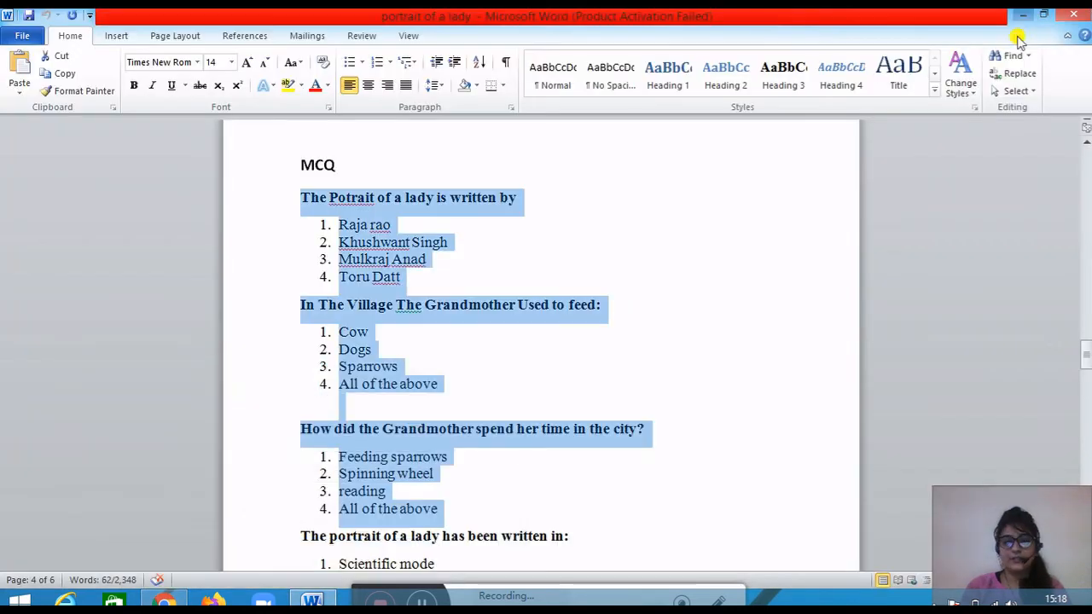
click(571, 373)
scroll(571, 373, down, 10)
scroll(570, 372, down, 7)
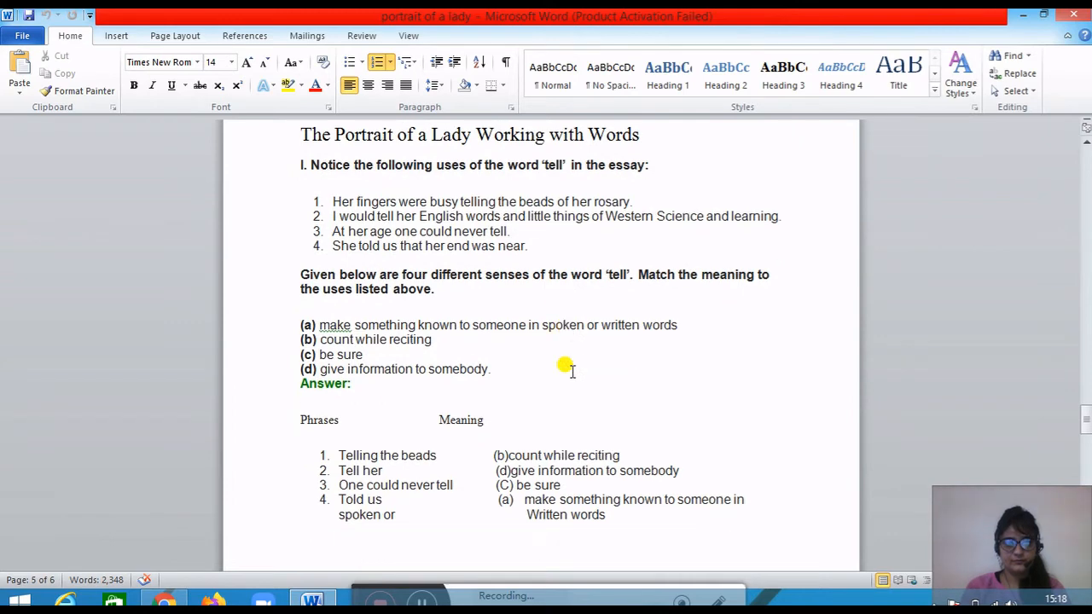
scroll(571, 372, down, 5)
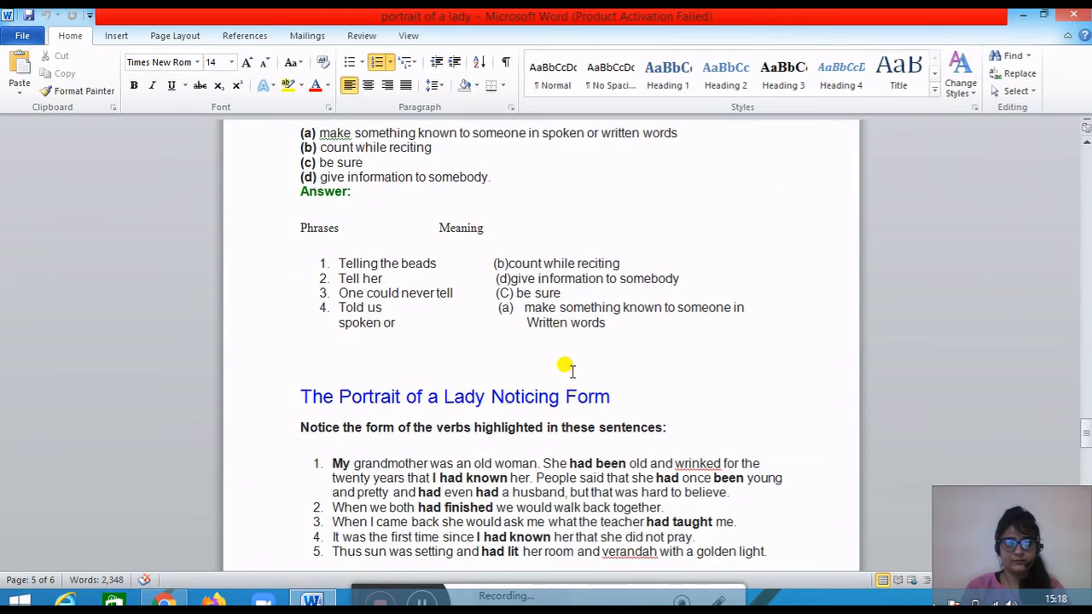
scroll(571, 372, down, 3)
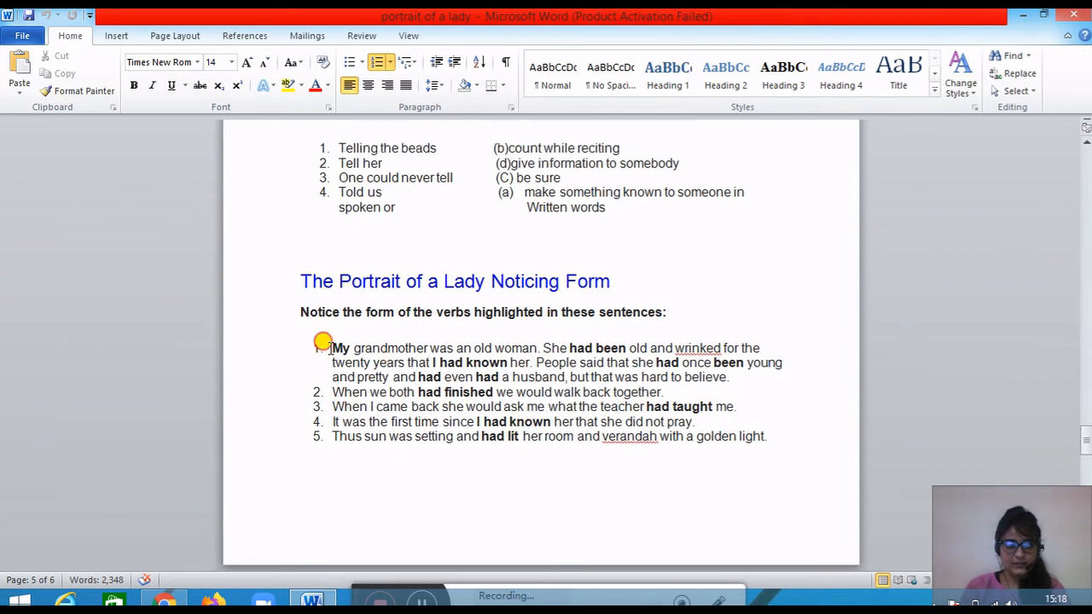
drag(329, 348, 740, 379)
key(ctrl+c)
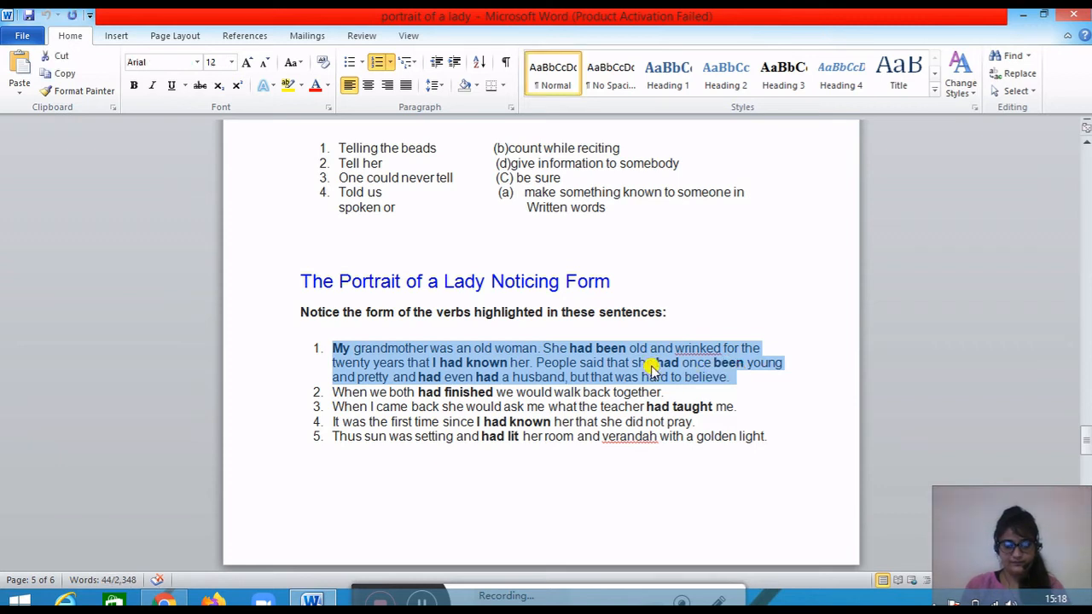
right_click(651, 367)
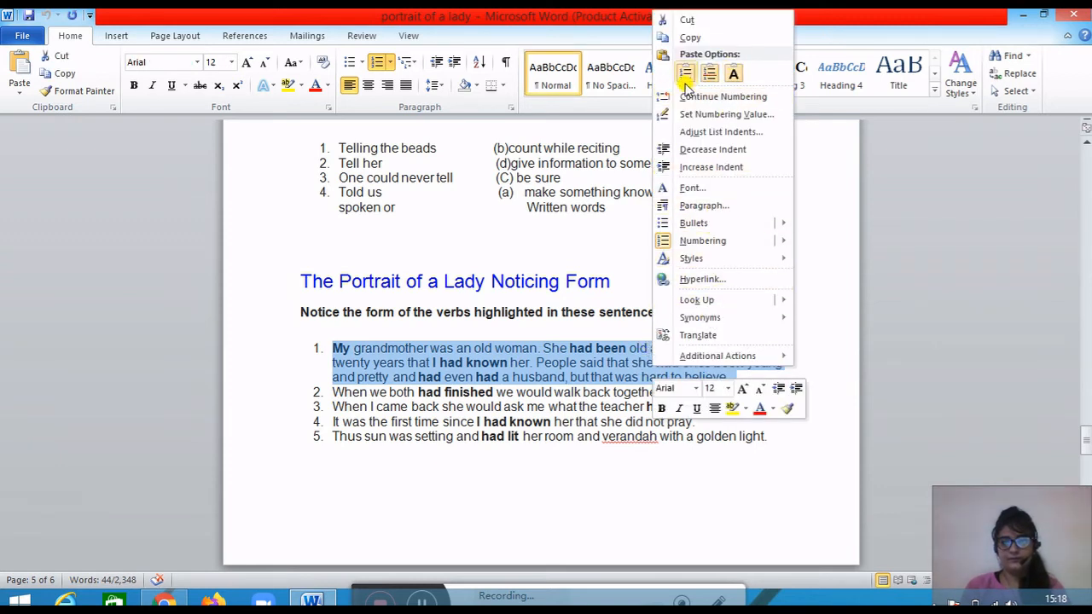
click(689, 37)
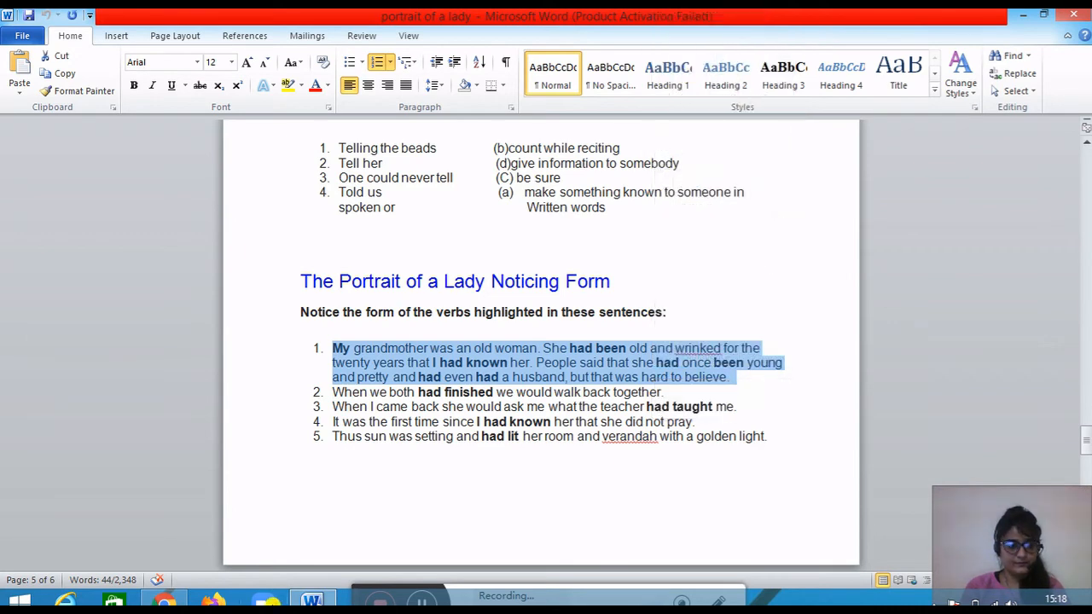
Step: Return to the H5P editor in Chrome and change the task description to "Fill in the missing verbs"
click(165, 601)
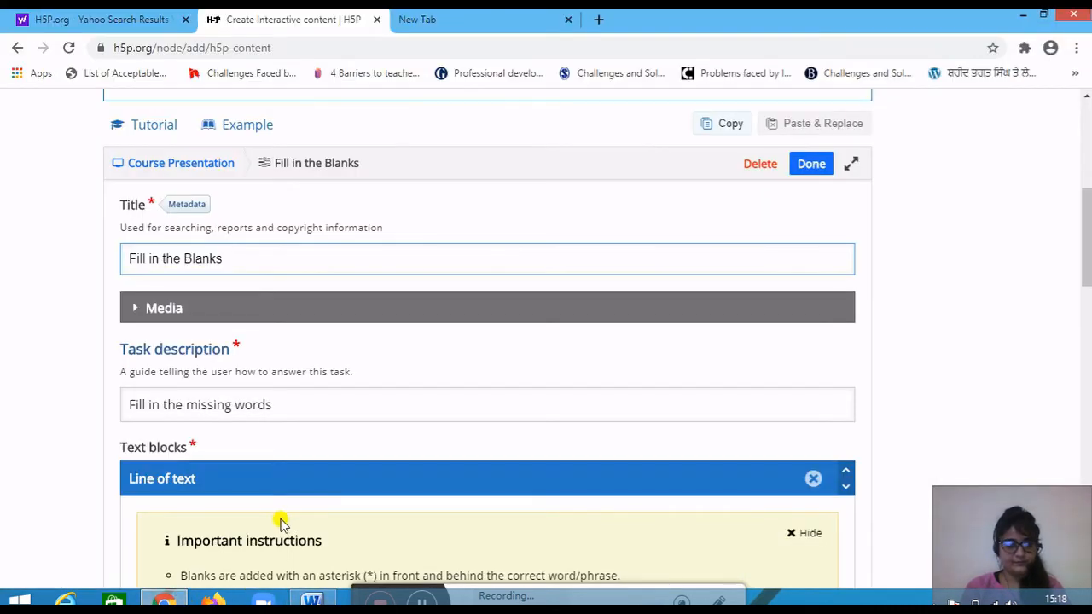
scroll(281, 521, down, 1)
click(290, 322)
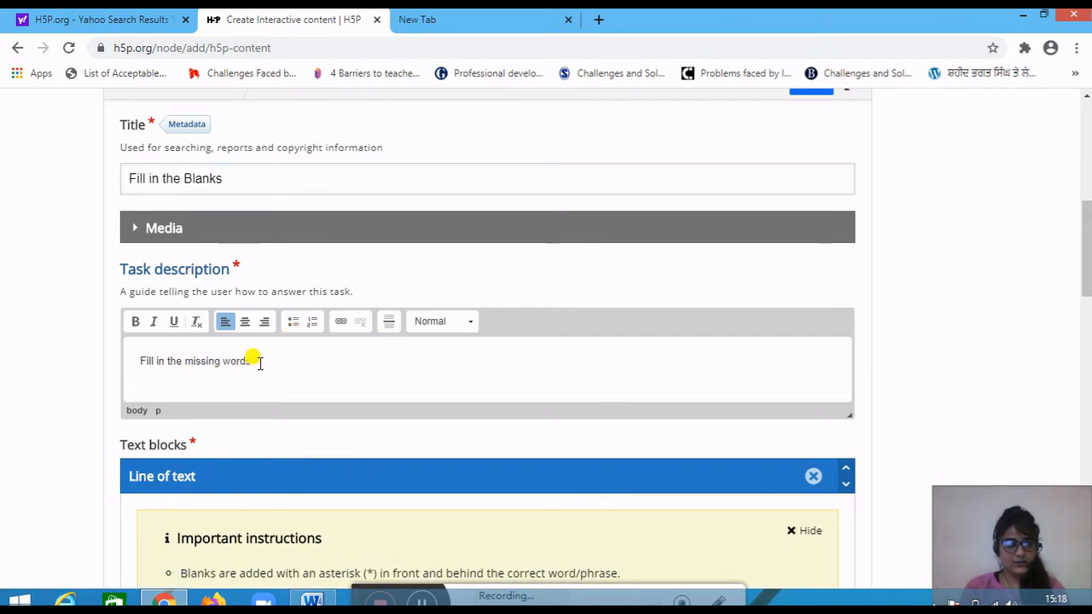
drag(253, 361, 227, 367)
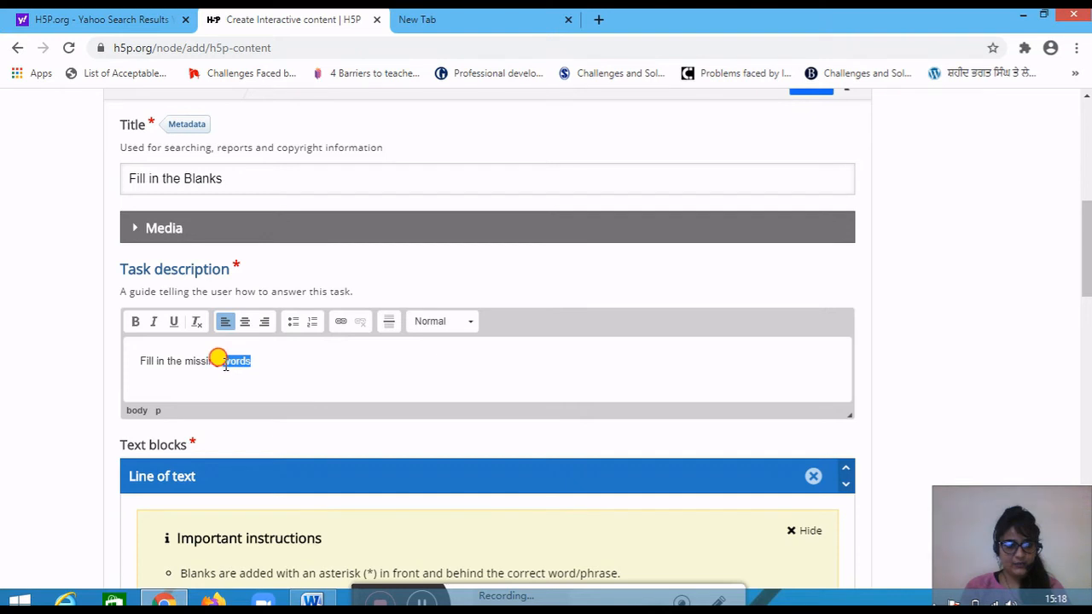
text(verb)
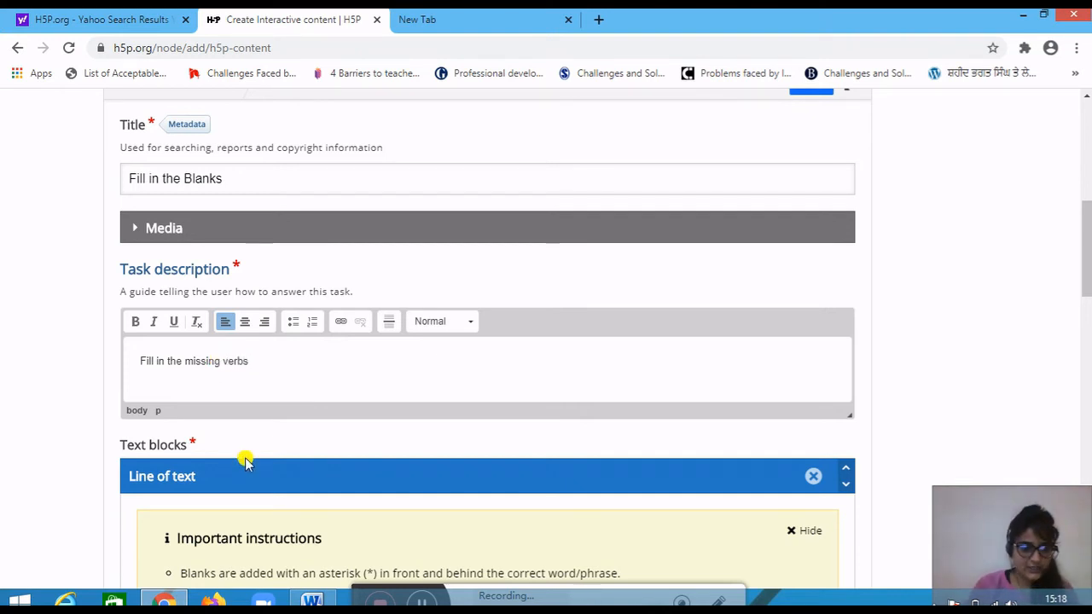
Step: Paste the copied grandmother passage into the first line of text under Text blocks
scroll(245, 461, down, 4)
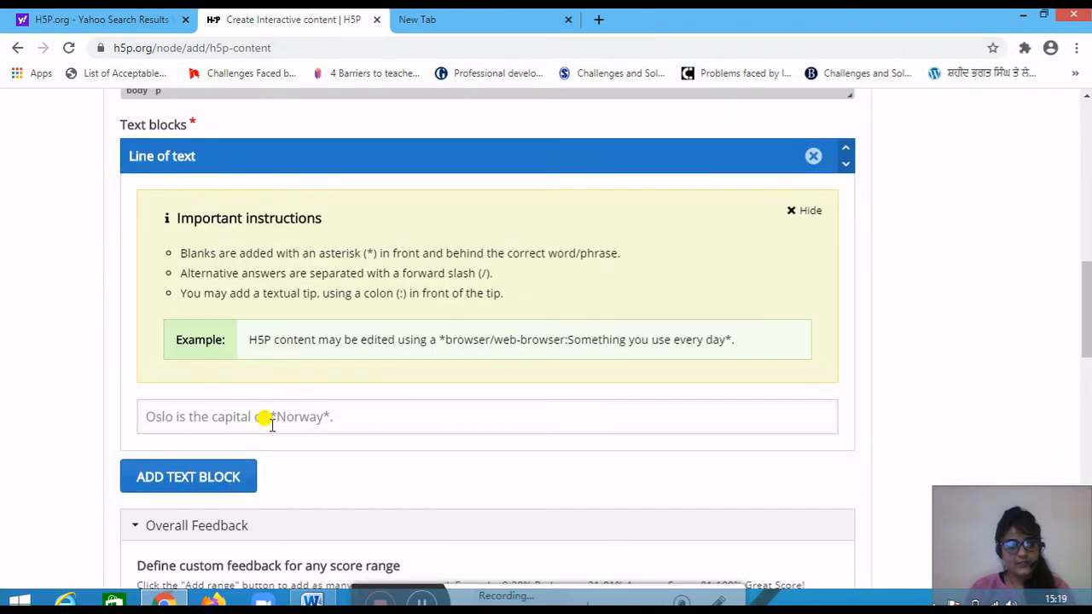
click(271, 419)
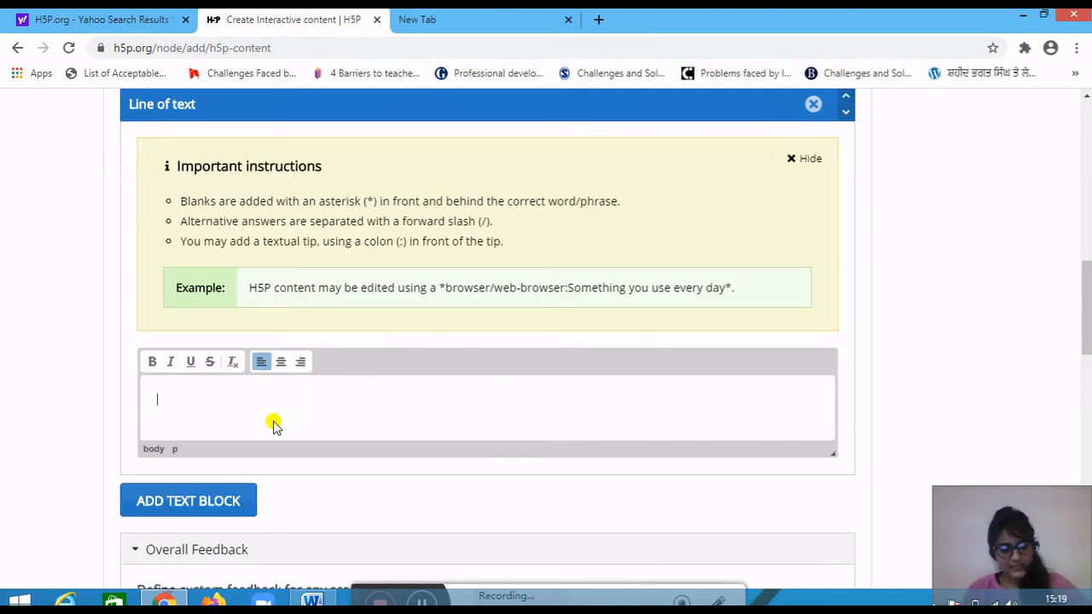
key(ctrl+v)
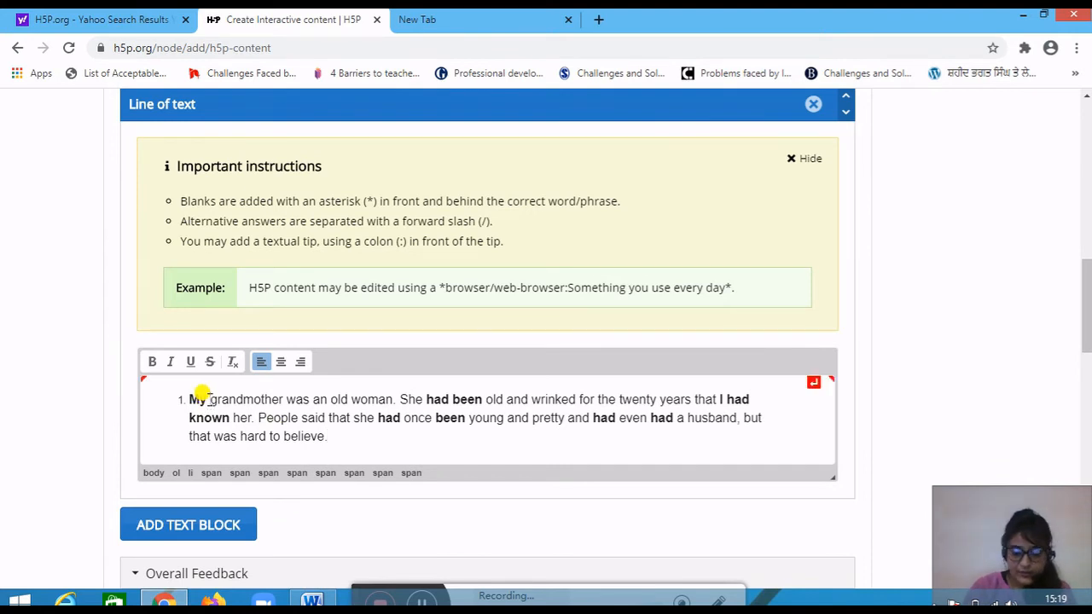
Step: Turn "My" and "had been" in the pasted passage into blanks by enclosing each in asterisks
click(208, 399)
key(BackSpace)
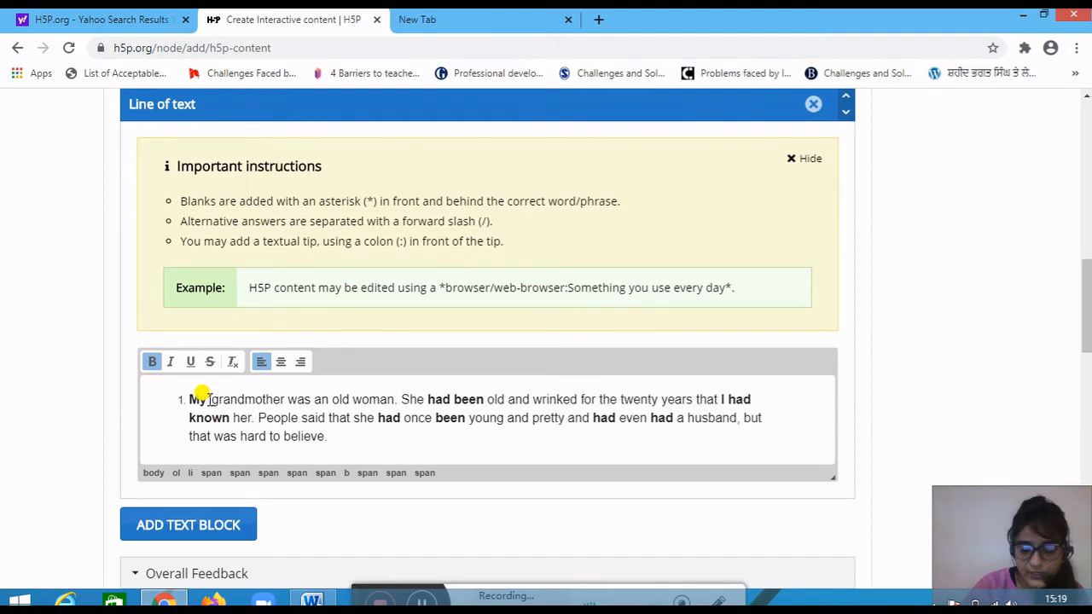
text(*)
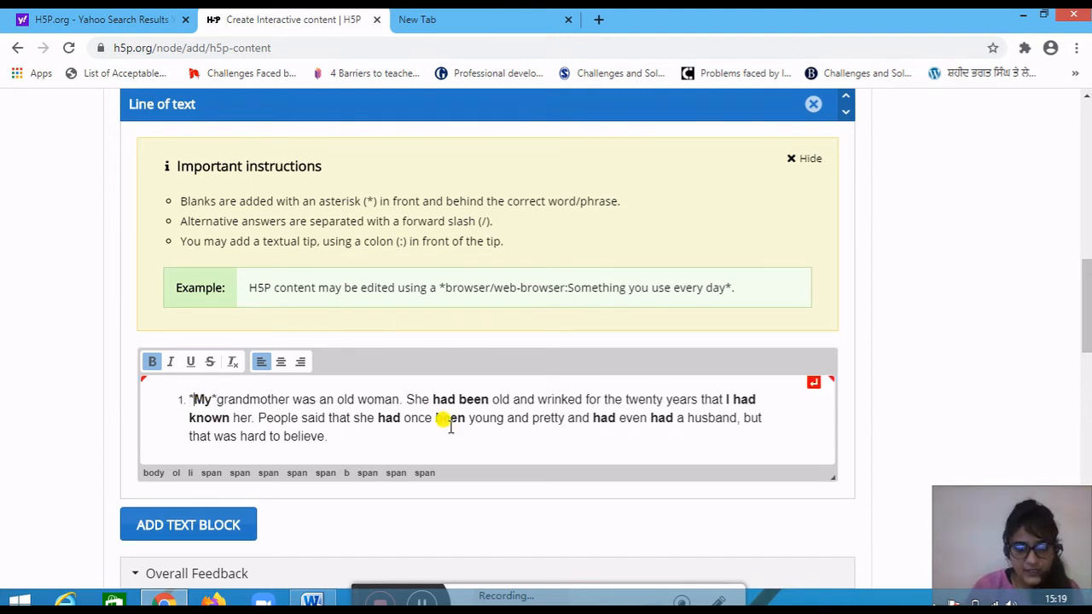
click(432, 399)
text(*)
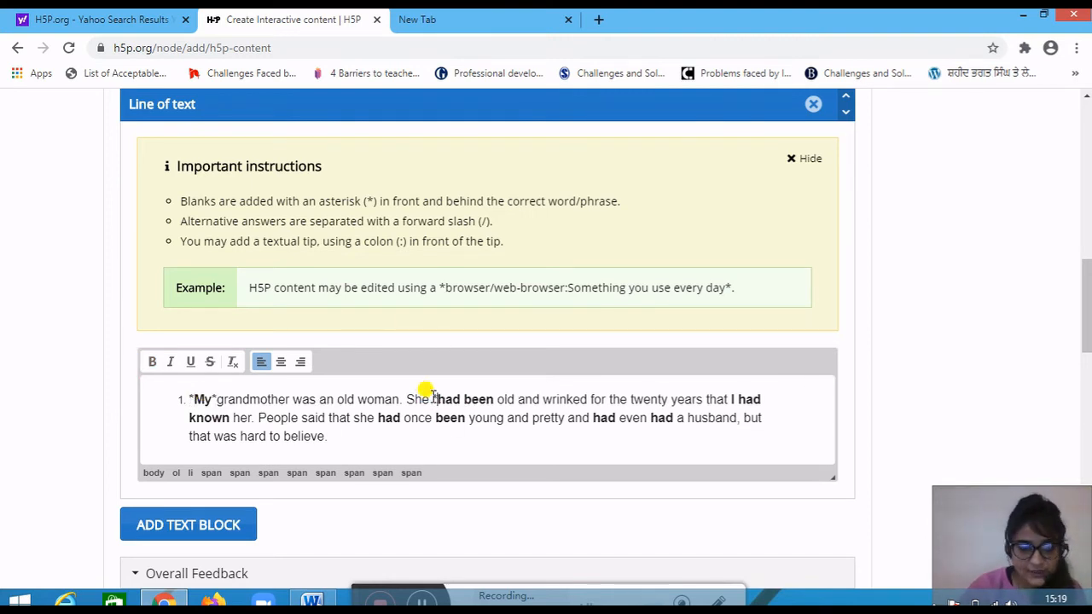
click(494, 399)
text(*)
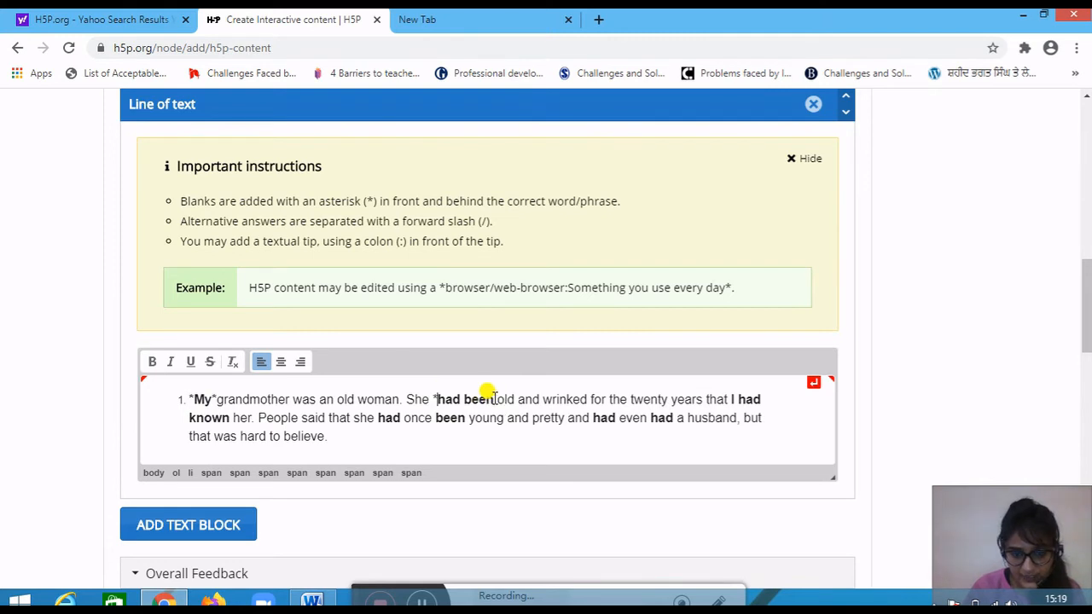
click(493, 398)
text(*)
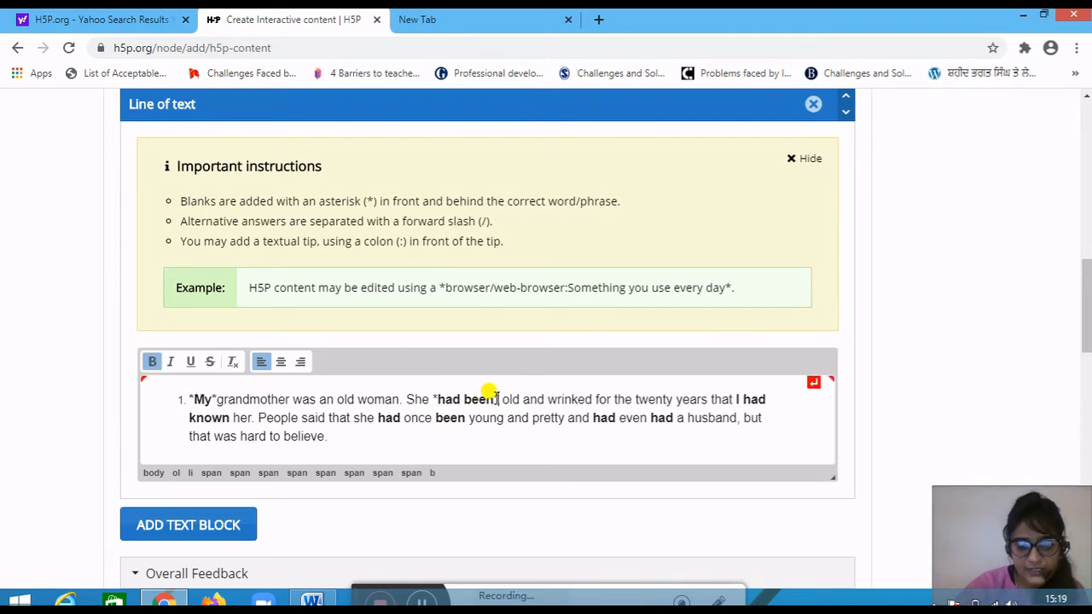
Step: Turn "I had known" and the "had" before "once" into blanks by enclosing each in asterisks
click(738, 400)
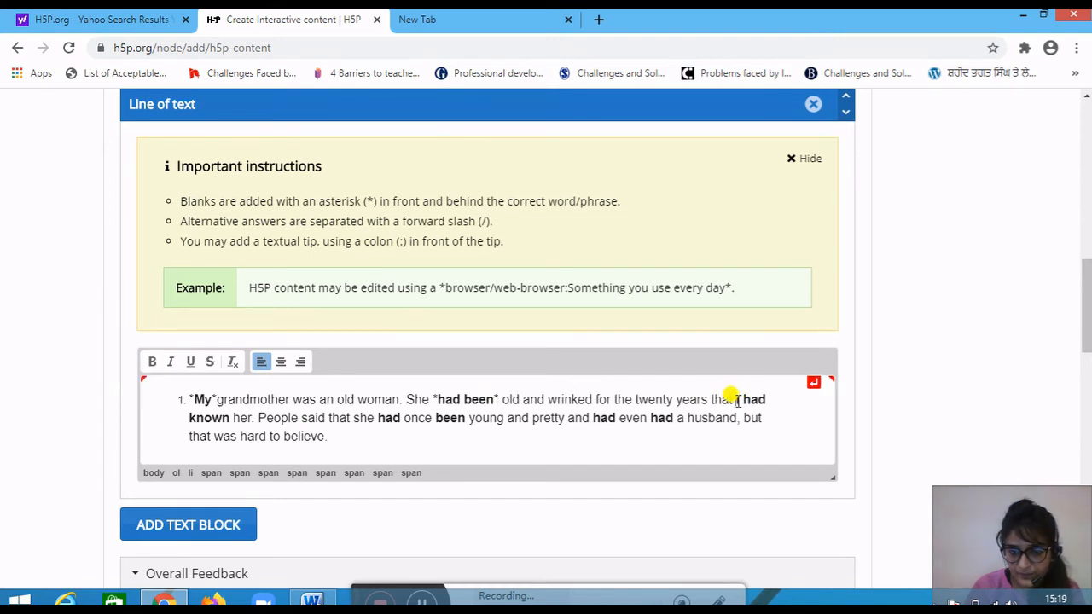
text(*My)
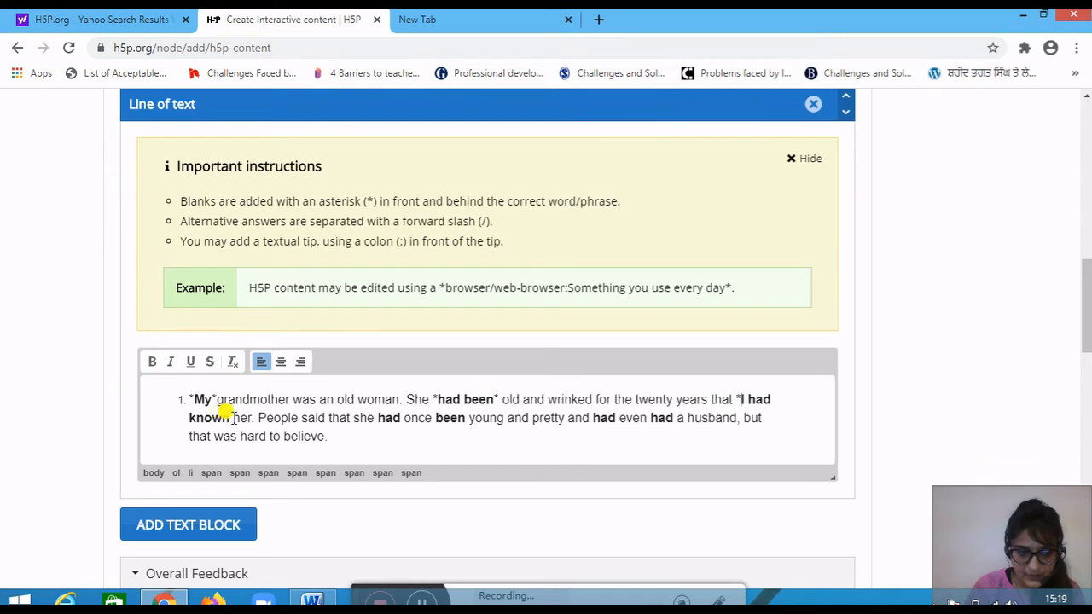
text(*)
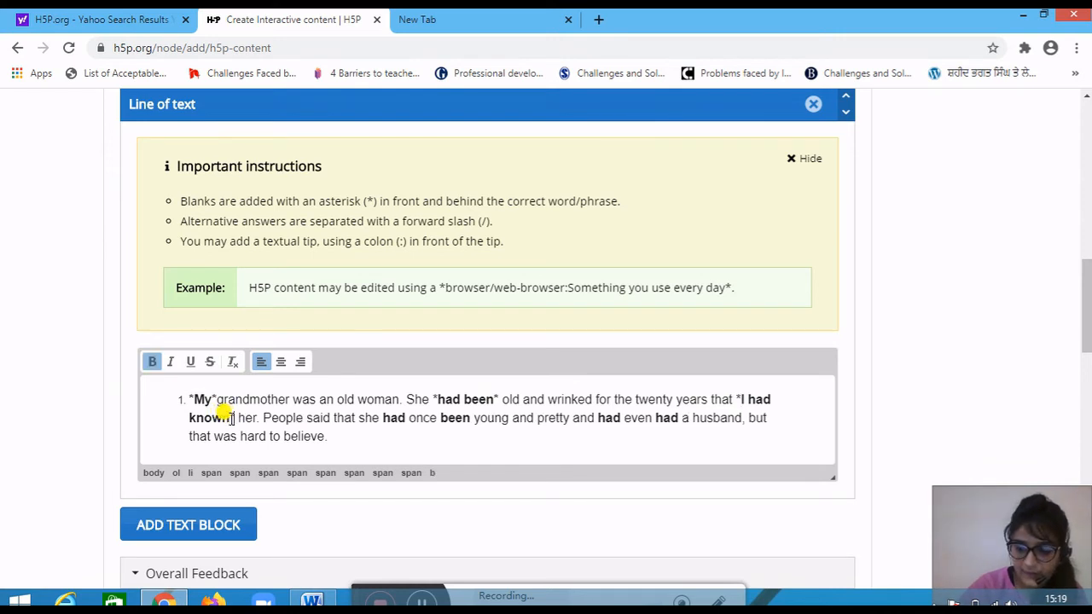
click(381, 419)
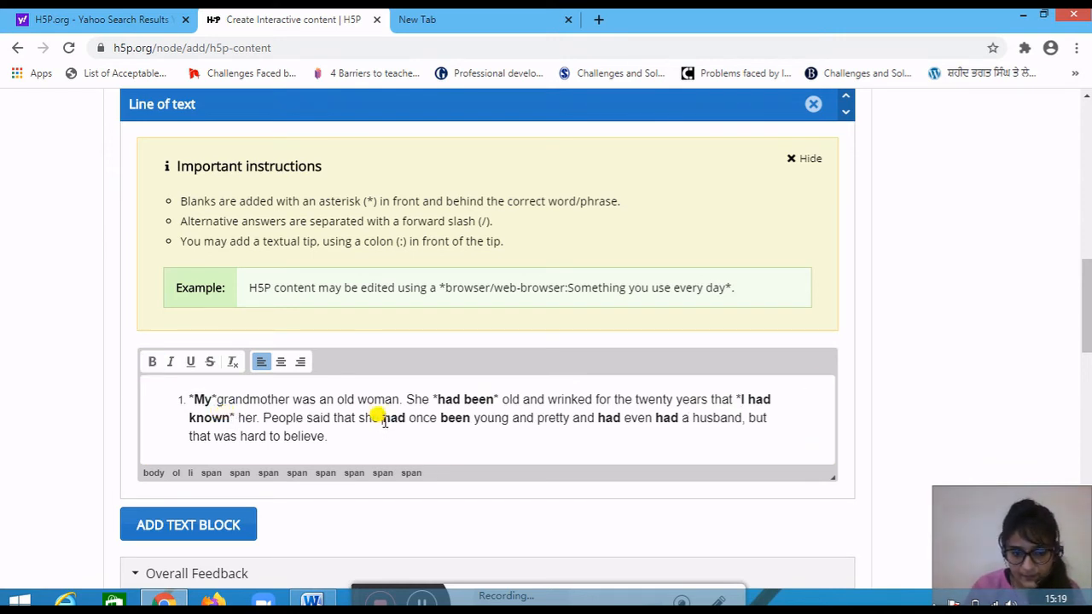
text(*)
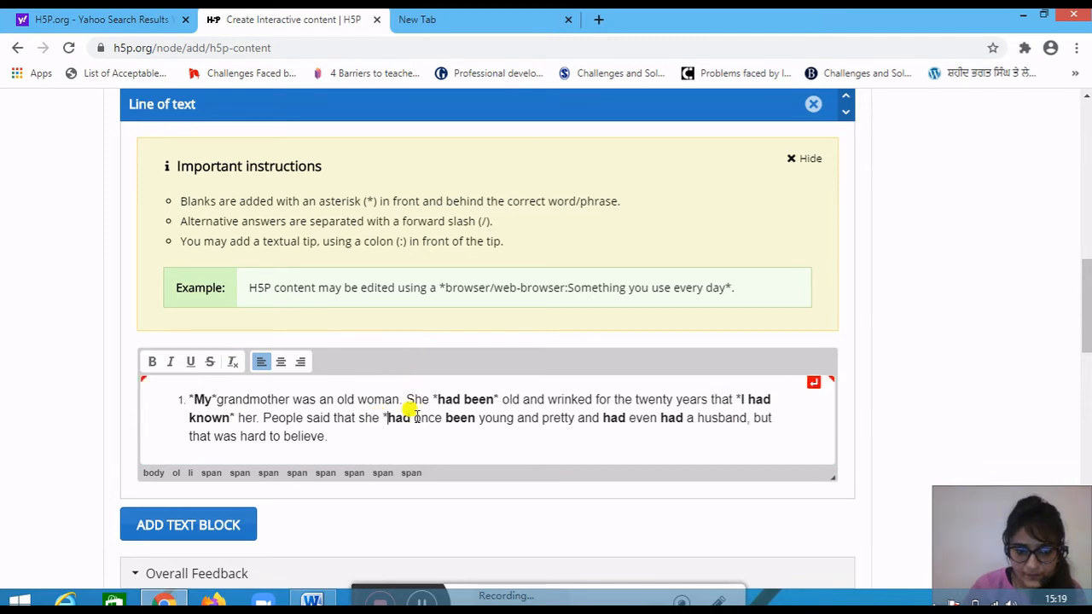
click(410, 417)
text(*)
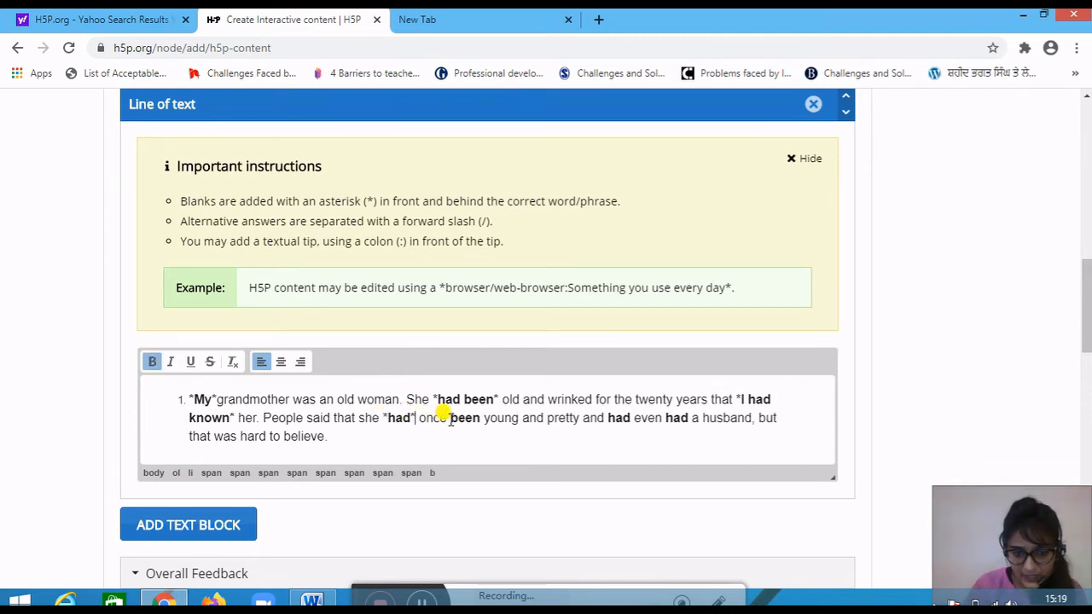
Step: Enclose "been" before "young" and the "had" on either side of "even" in asterisks to make them blanks
click(450, 418)
text(*)
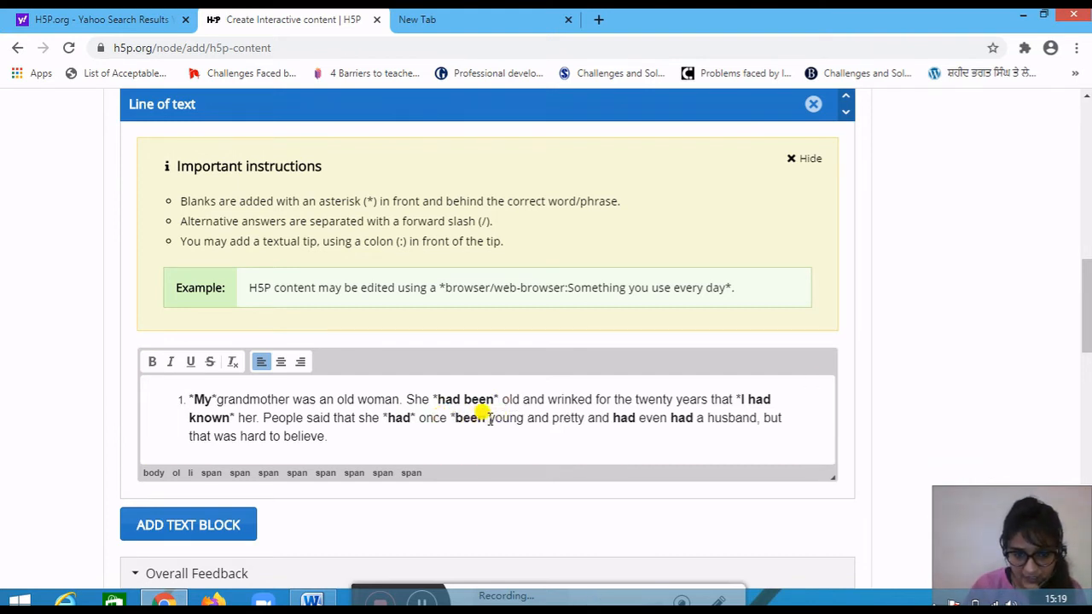
click(484, 417)
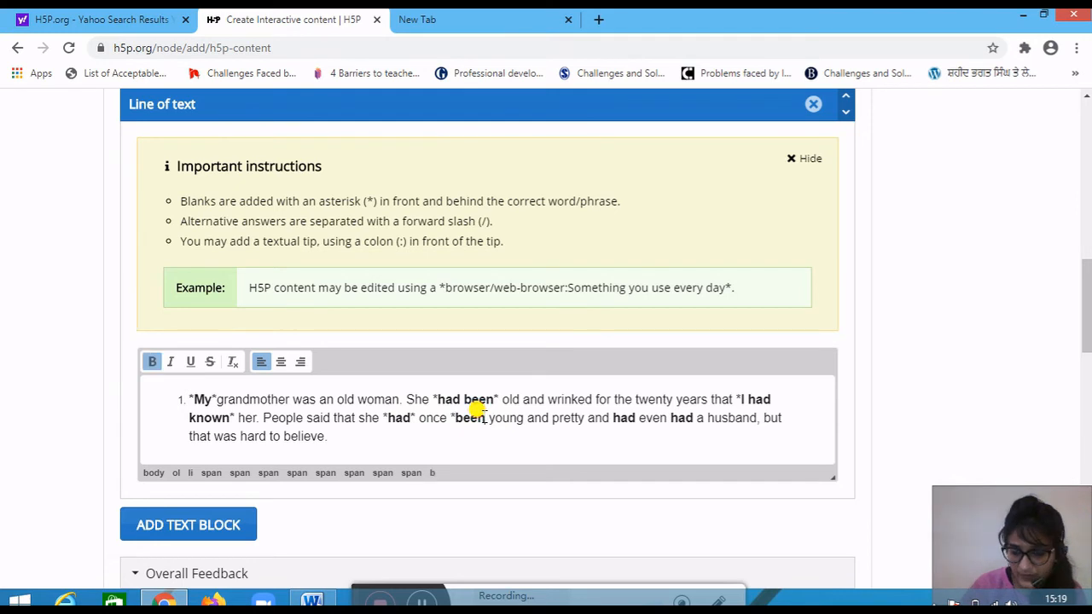
text(*)
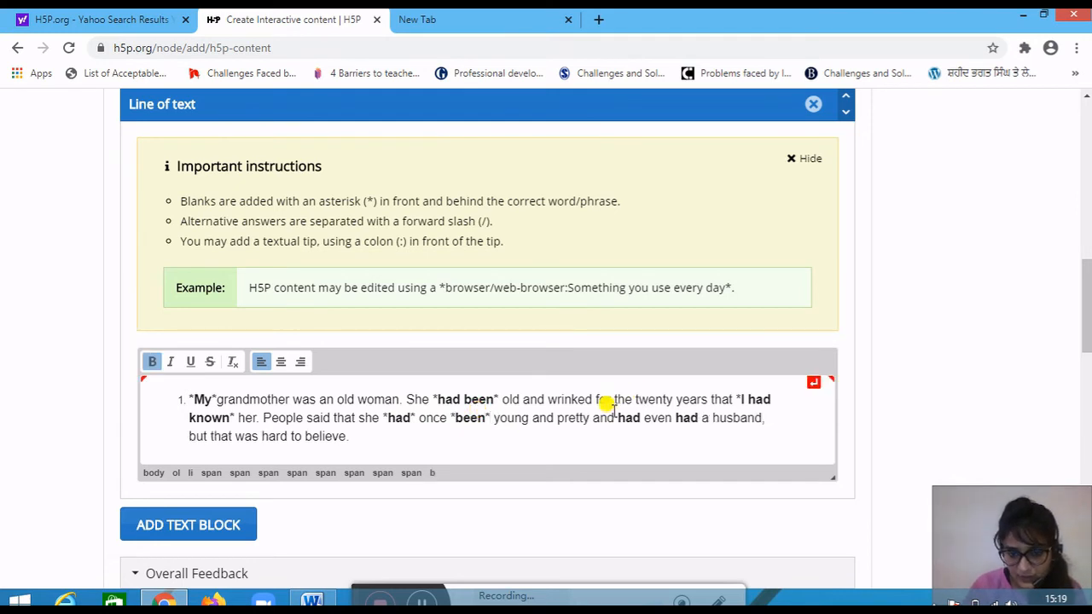
click(618, 417)
text(*)
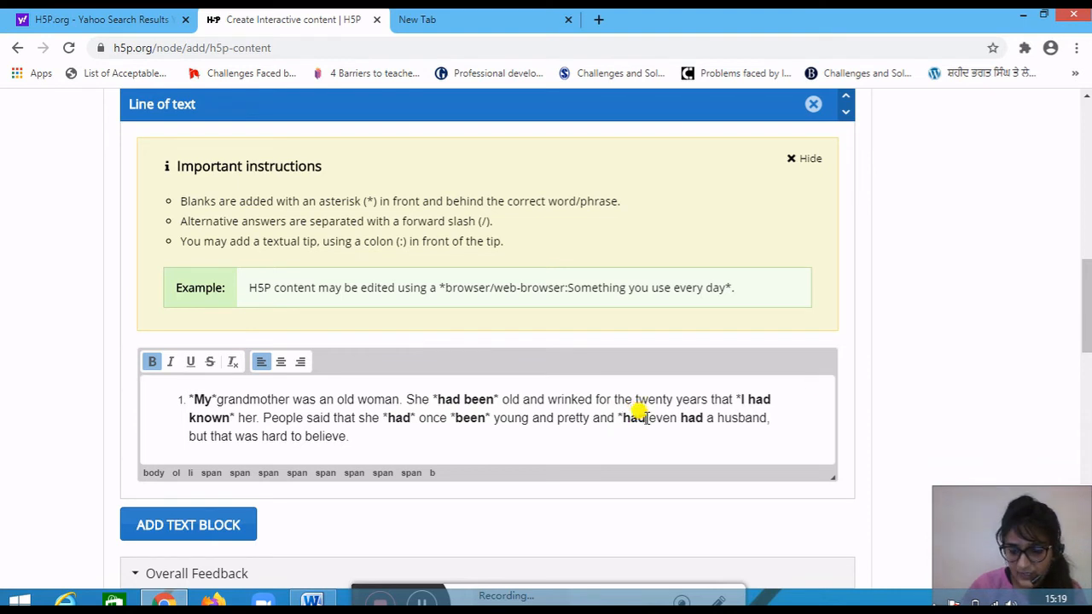
click(645, 417)
text(*My)
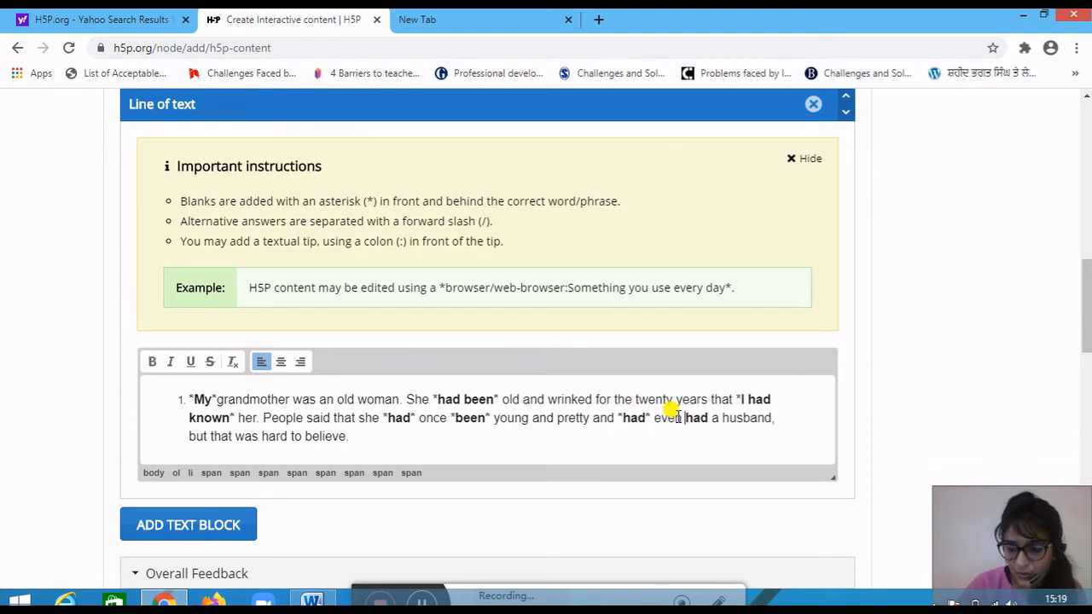
text(*)
click(713, 417)
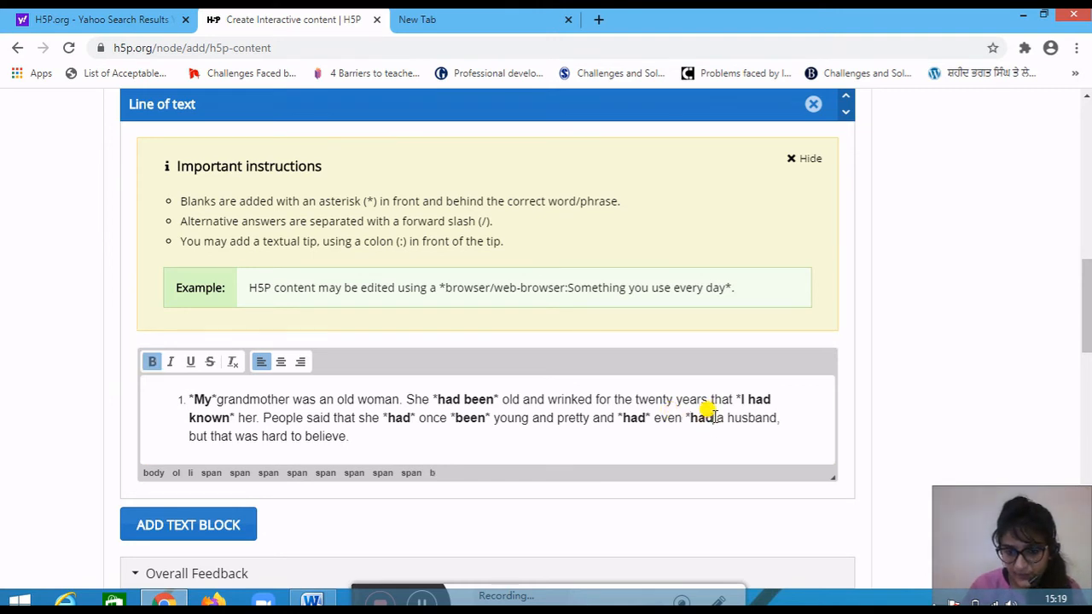
text(*)
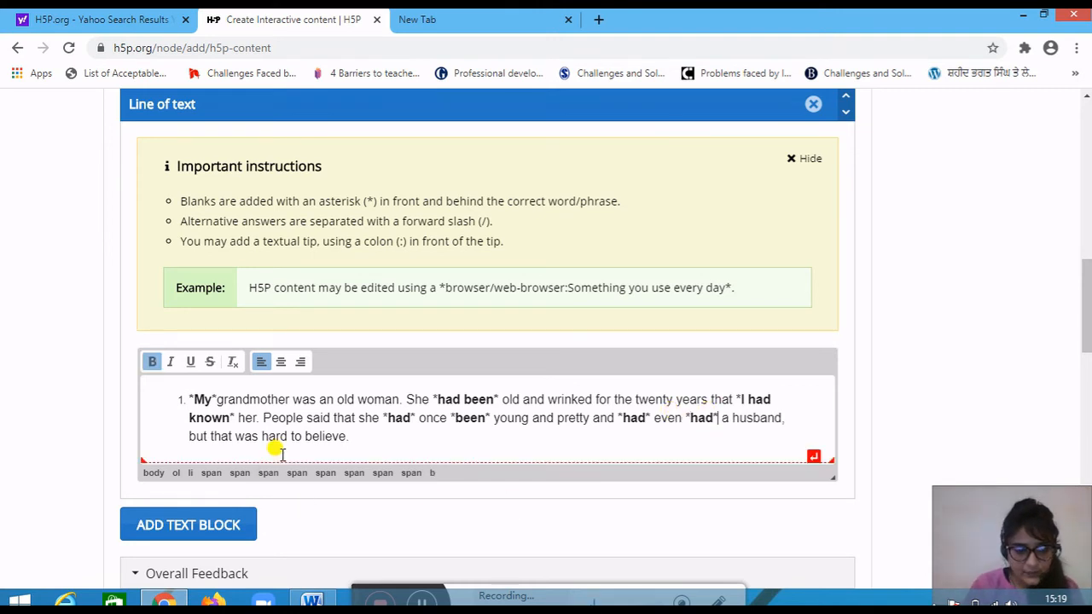
Step: Finish editing the missing-verbs Fill in the Blanks exercise and return to its slide
scroll(380, 439, up, 1)
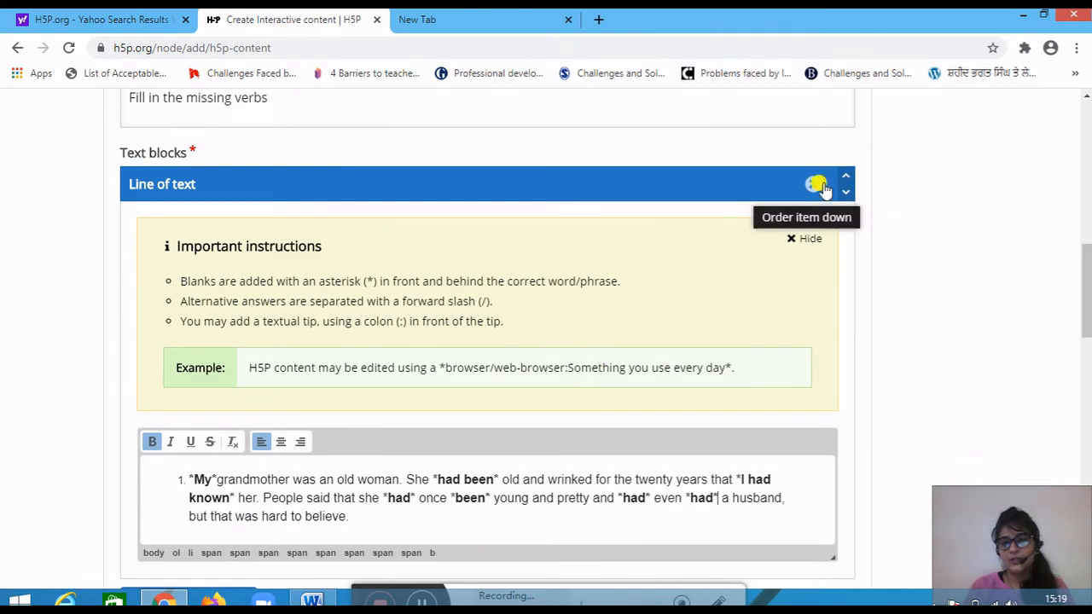
scroll(786, 223, down, 1)
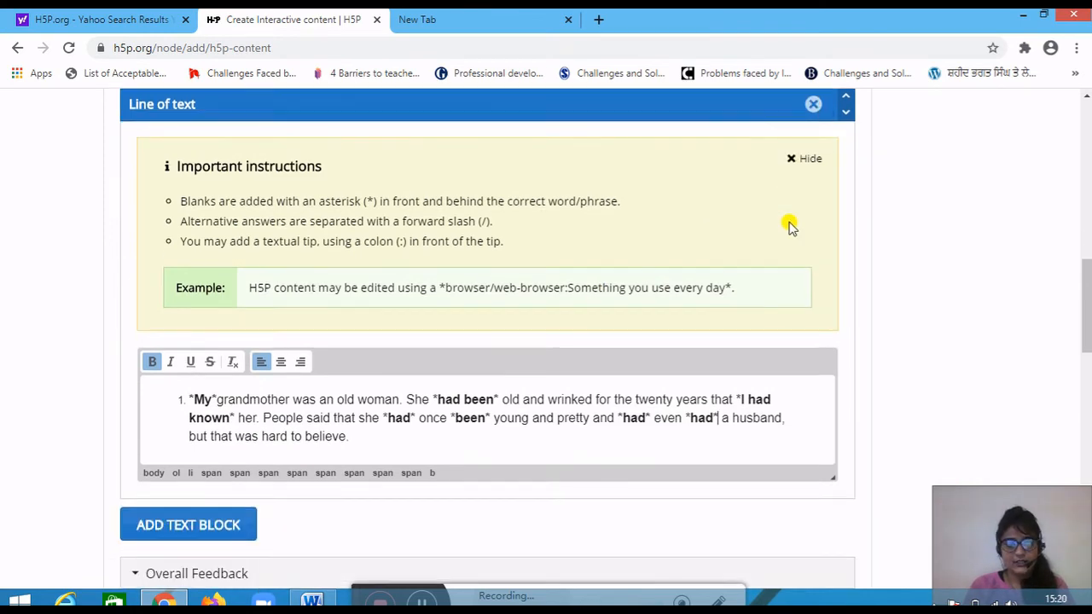
scroll(793, 128, up, 3)
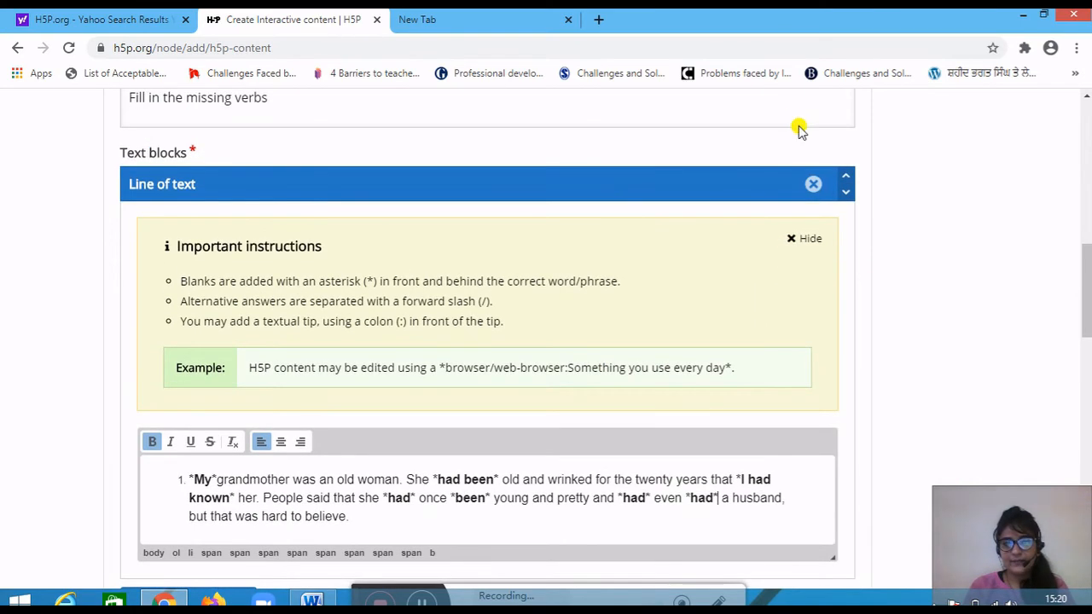
scroll(793, 123, up, 4)
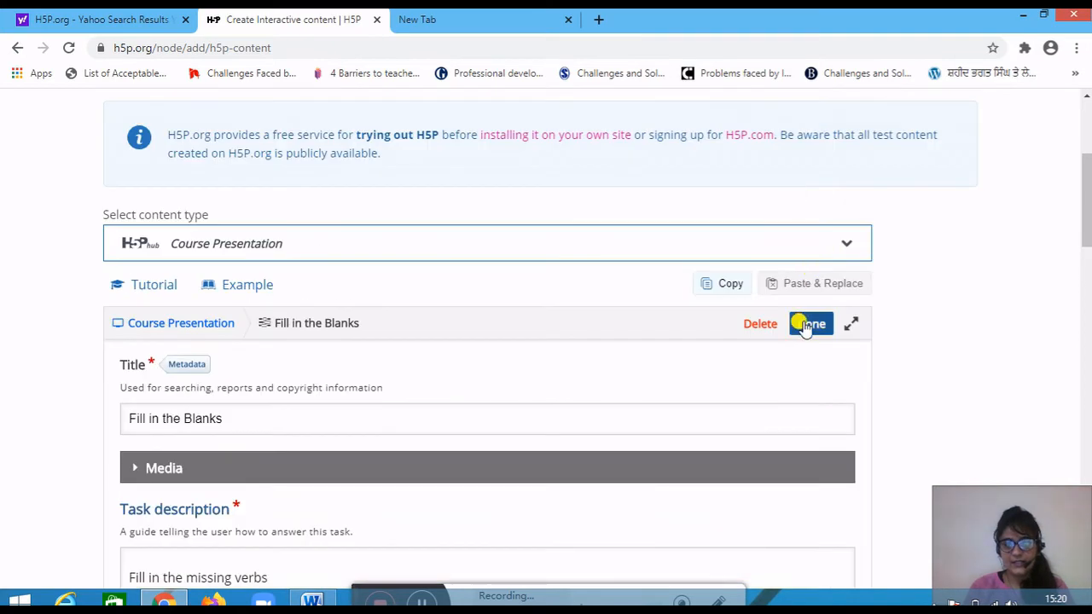
click(805, 326)
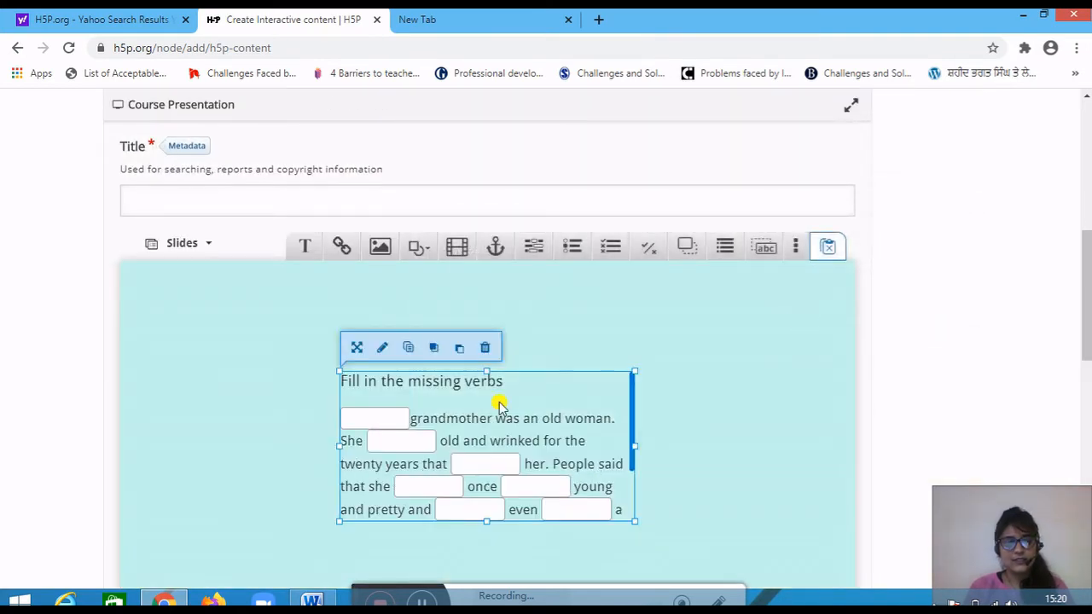
Step: Resize the missing-verbs exercise on the slide to about 490 × 325, starting at position 0, 0
drag(336, 444, 119, 446)
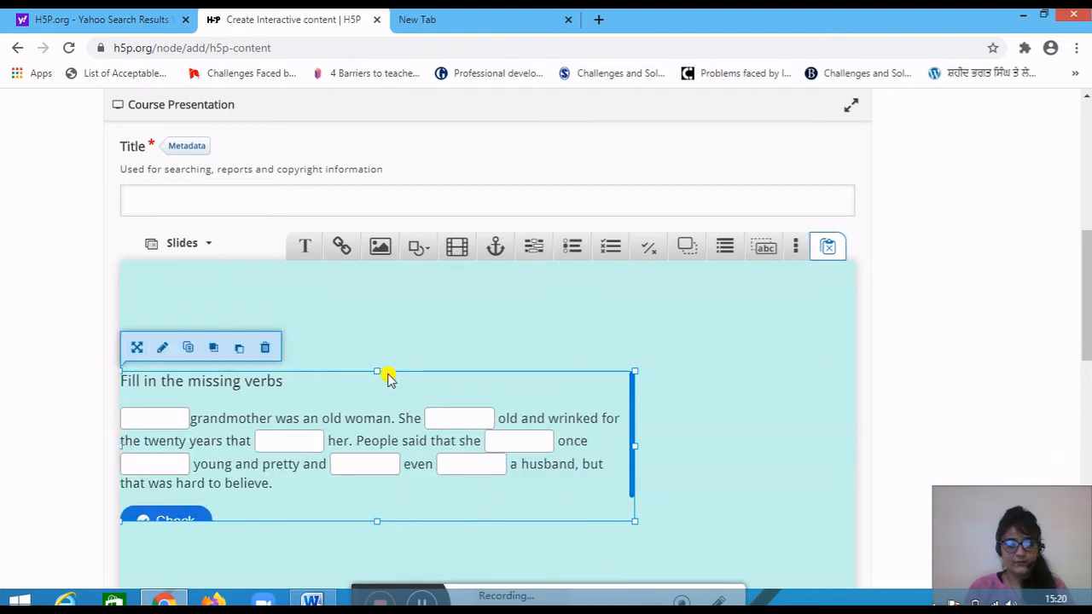
drag(378, 369, 378, 242)
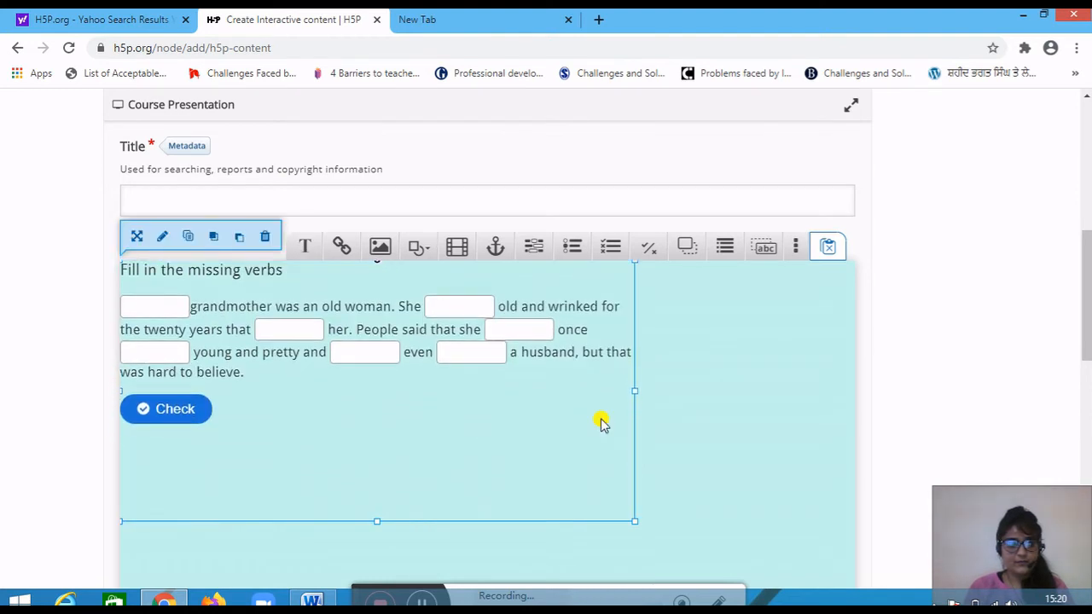
drag(632, 388, 511, 401)
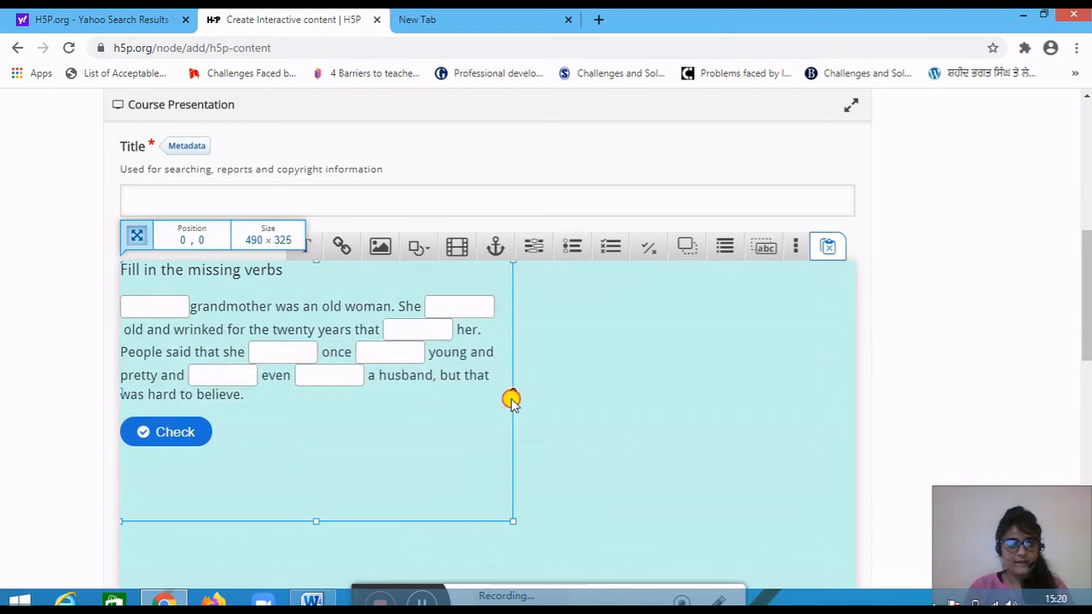
Step: Insert a Video element on the slide with the missing-verbs exercise
scroll(558, 390, down, 2)
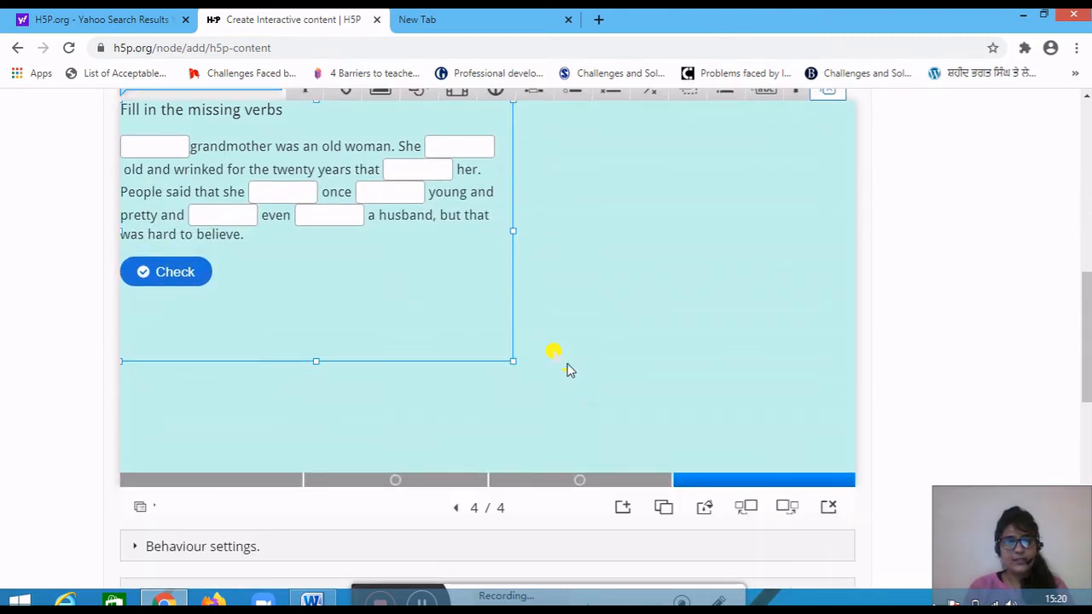
scroll(584, 331, up, 1)
scroll(555, 324, down, 1)
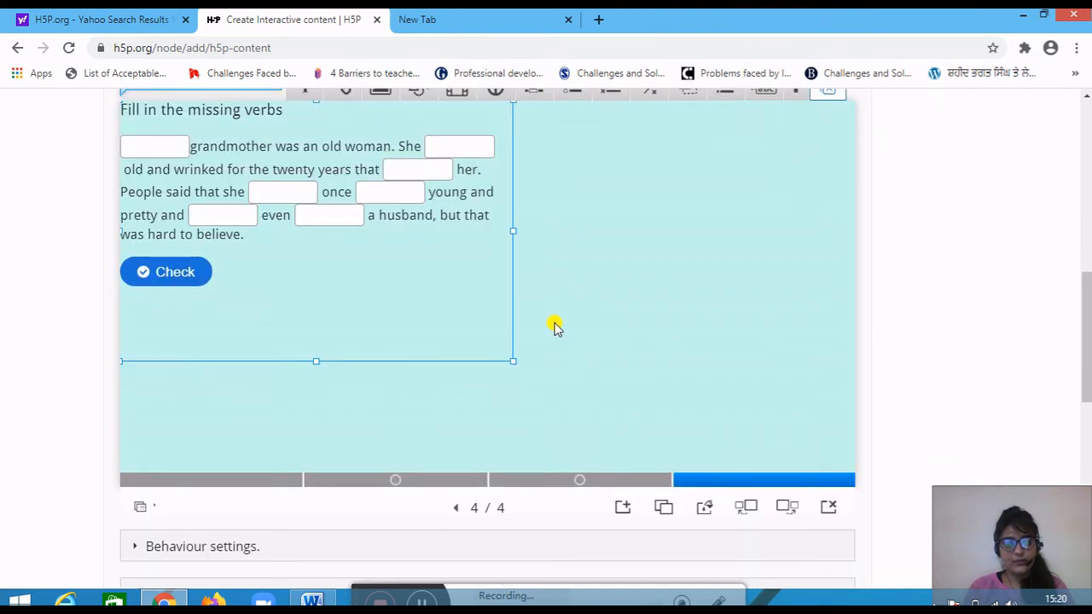
scroll(572, 279, up, 1)
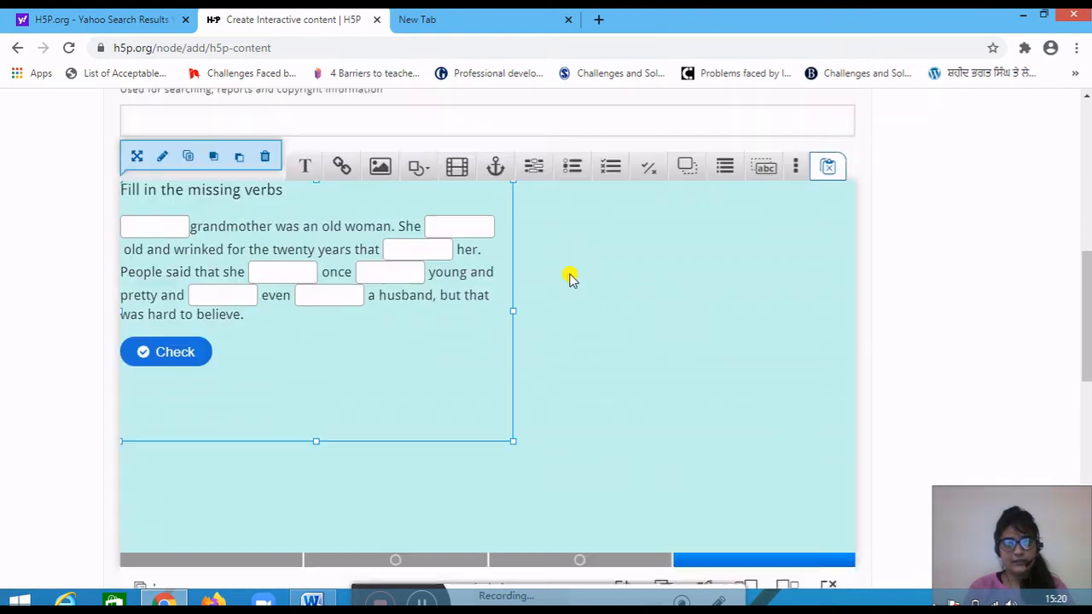
click(457, 167)
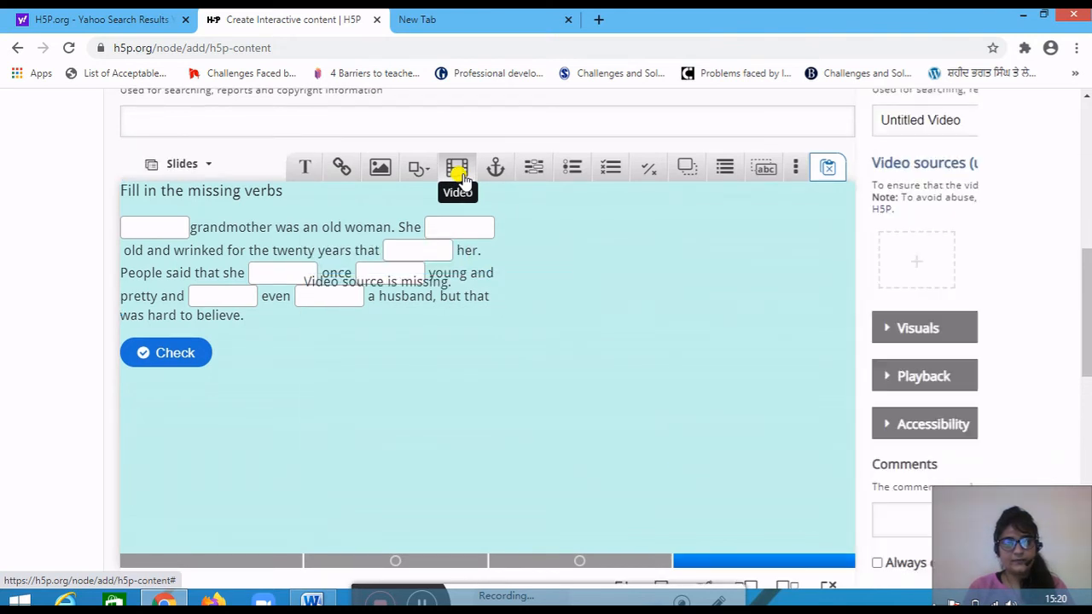
scroll(444, 188, down, 2)
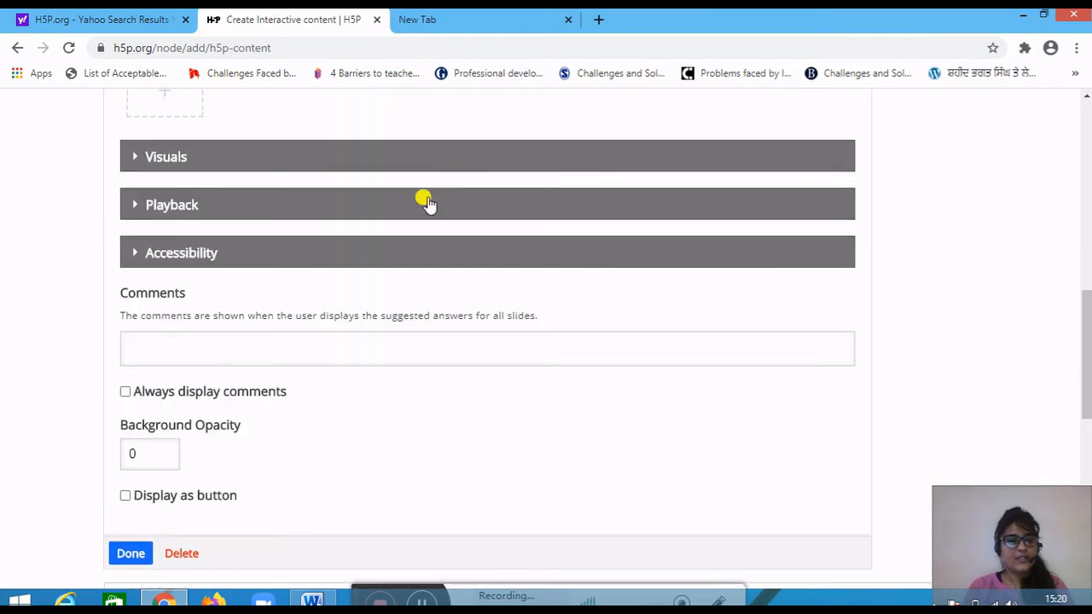
scroll(422, 209, up, 3)
scroll(419, 220, up, 1)
scroll(418, 220, down, 1)
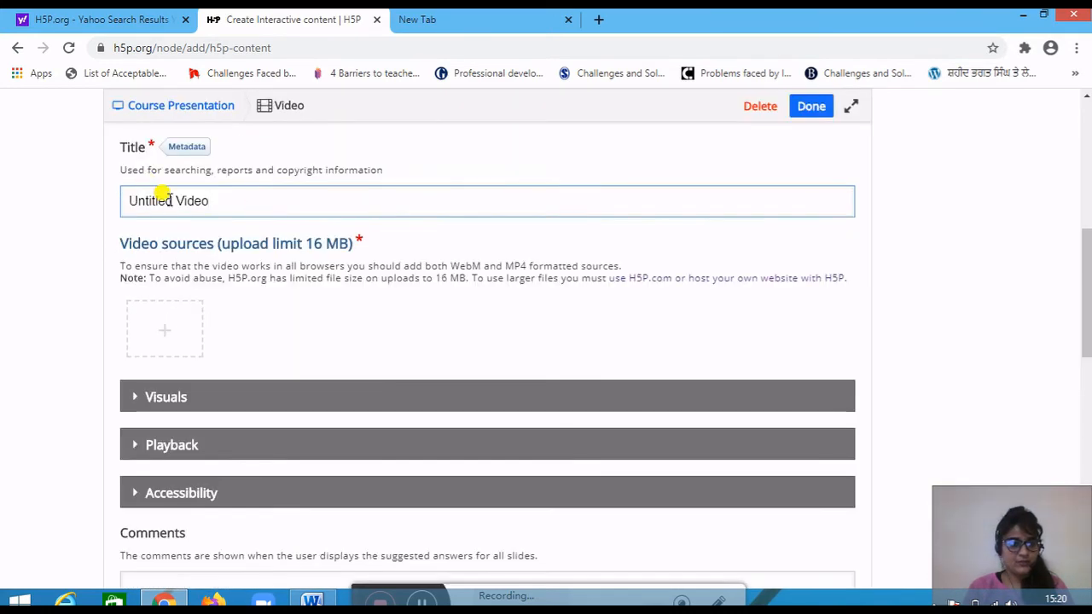
Step: Shorten the video's title to "Video" and open the video source entry for a YouTube link
drag(175, 200, 118, 202)
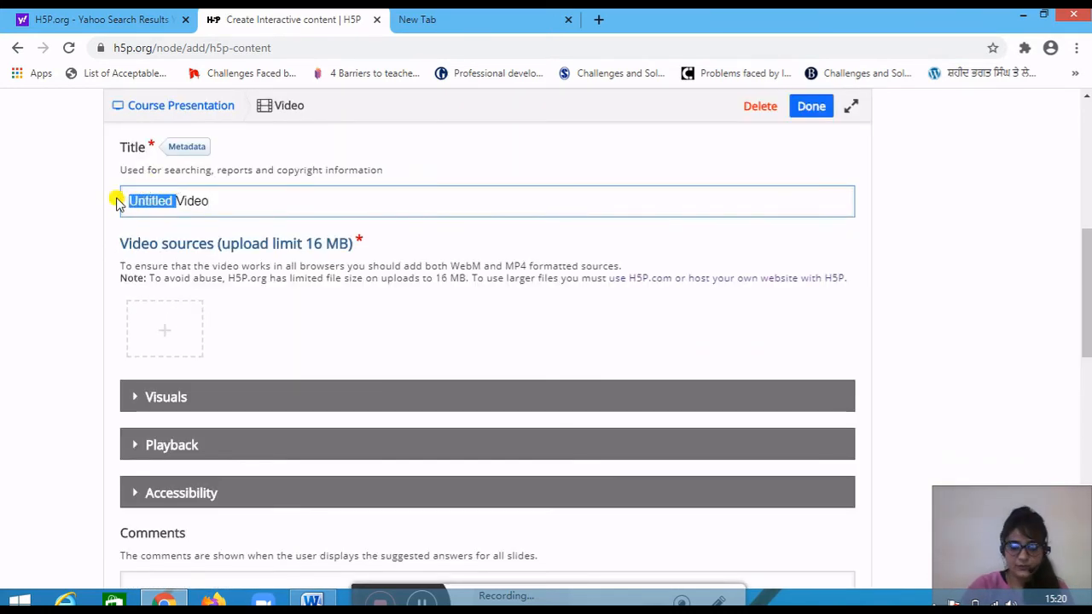
key(BackSpace)
click(163, 338)
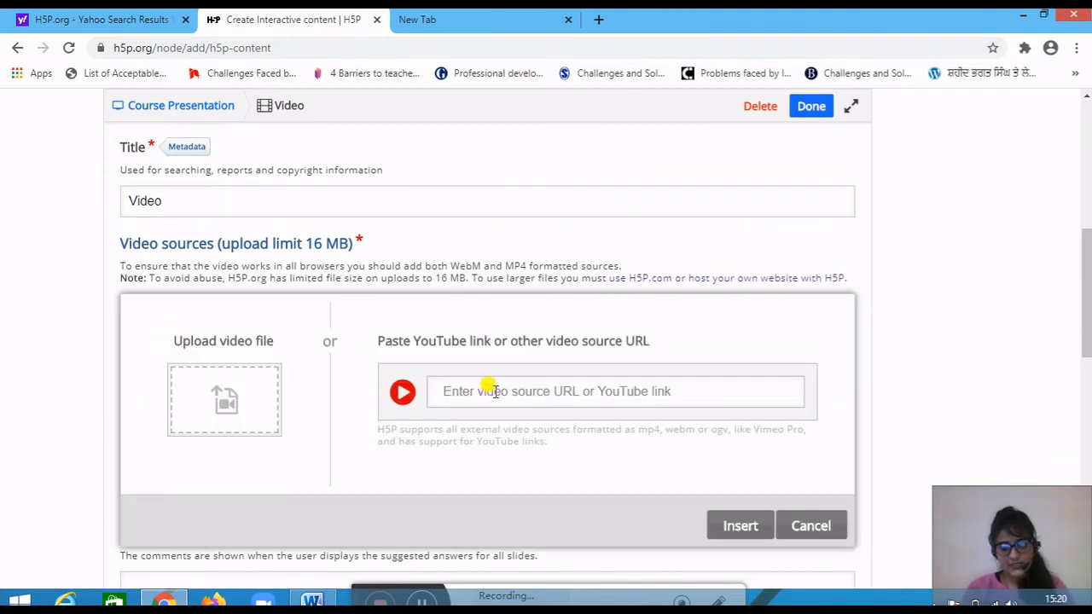
click(494, 391)
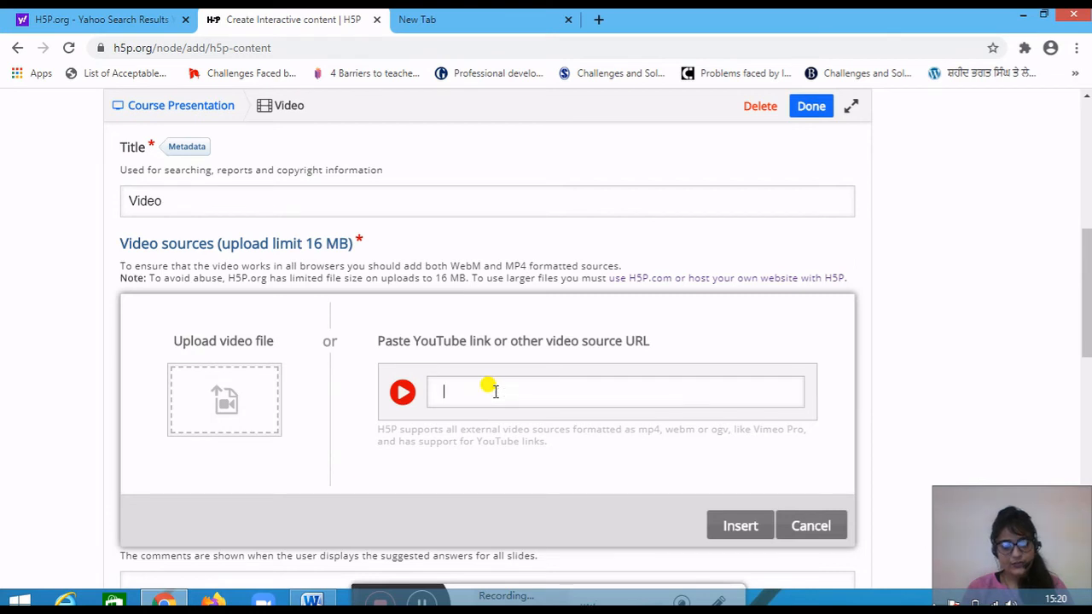
Step: Switch to the empty browser tab, open YouTube and search for "the portrait of a lady class 11"
click(533, 19)
text(he)
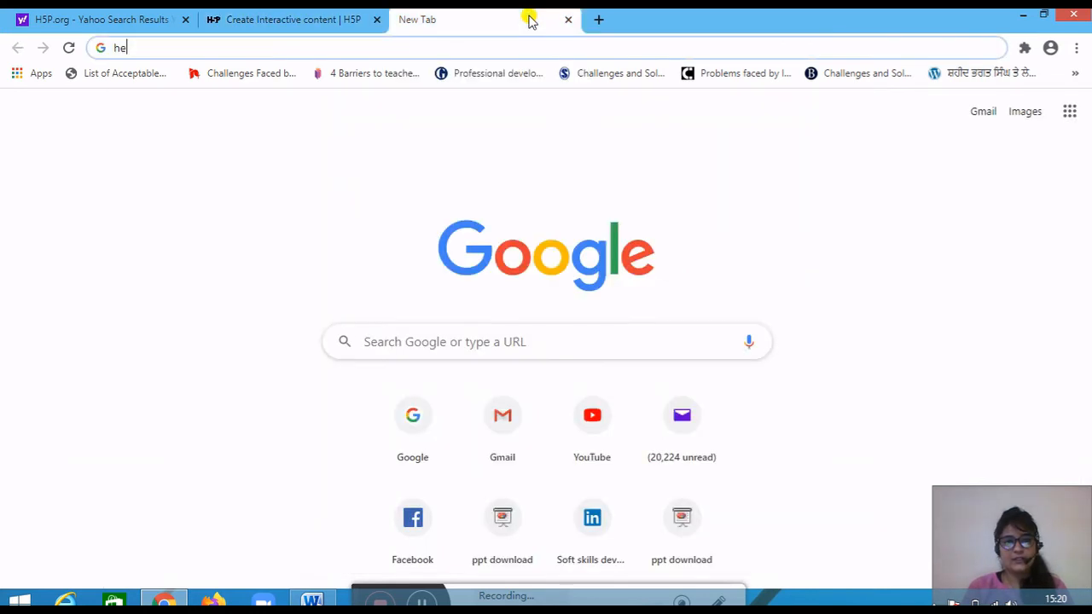
click(588, 419)
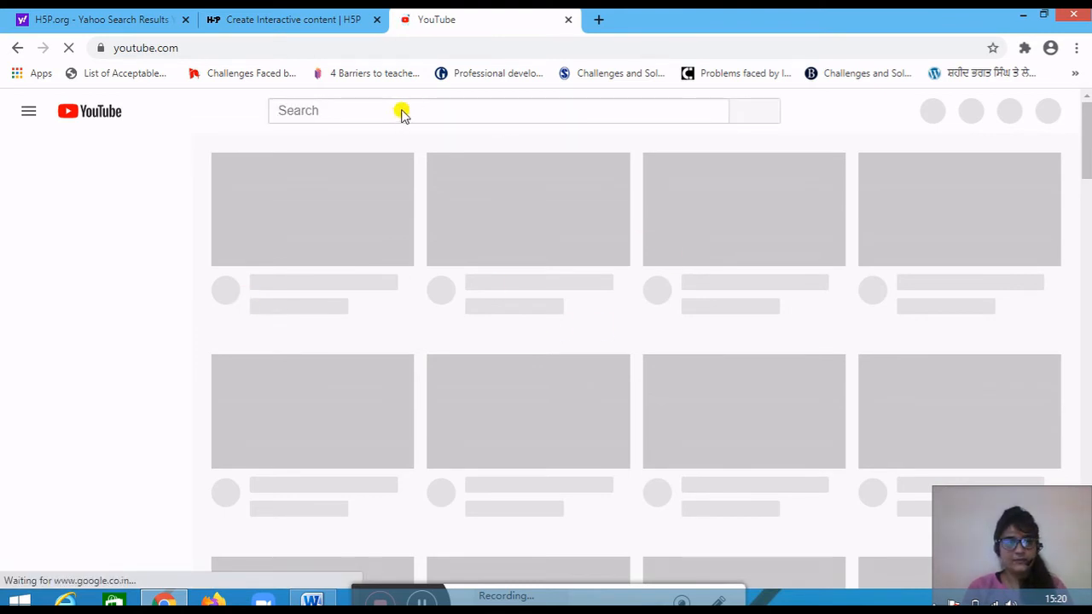
click(360, 109)
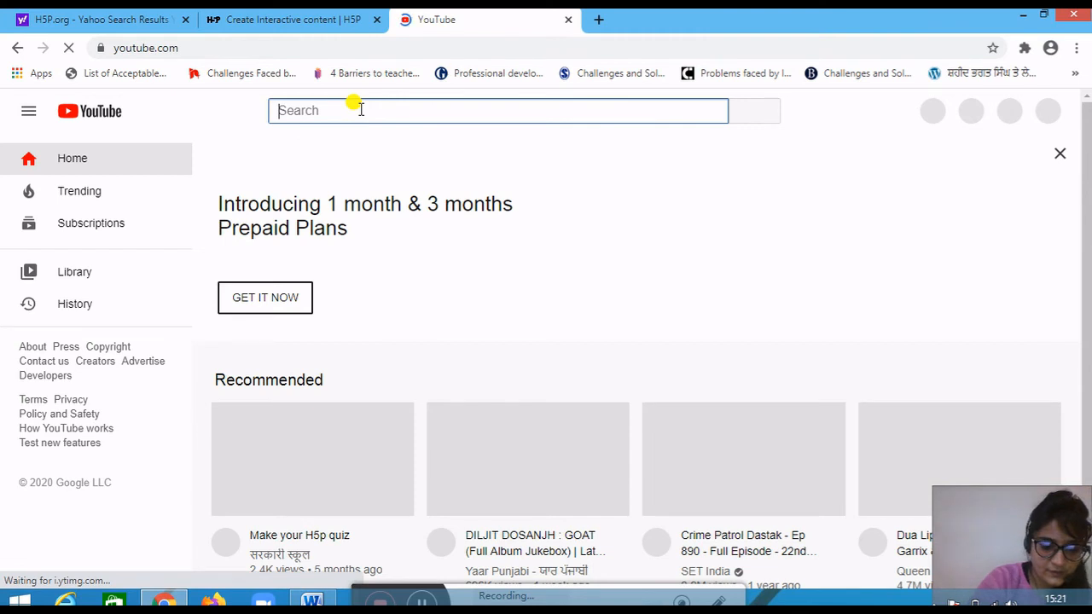
text(the portrait of a)
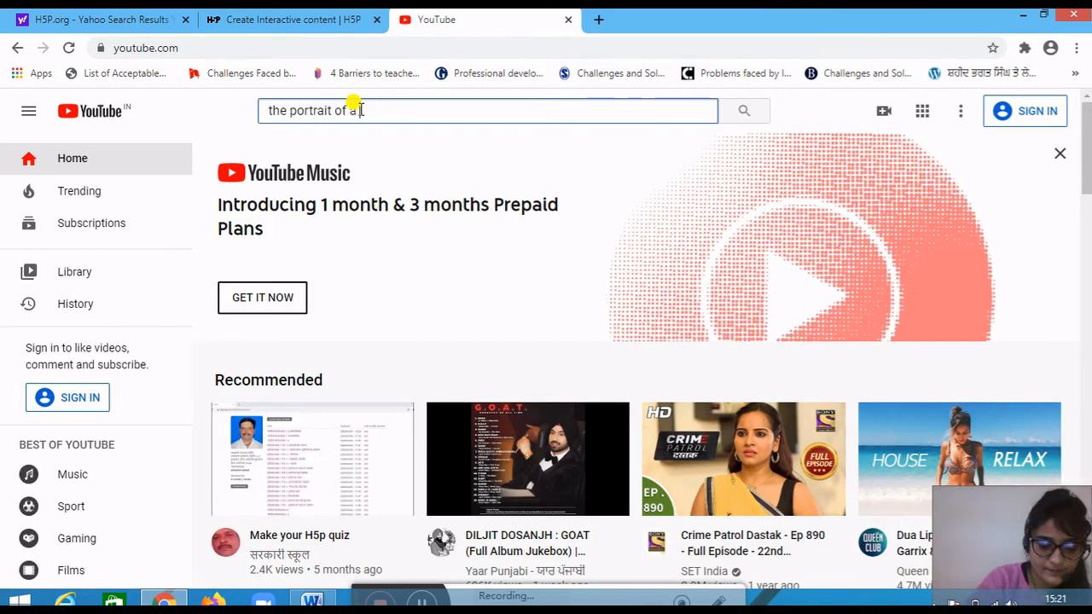
text( lady)
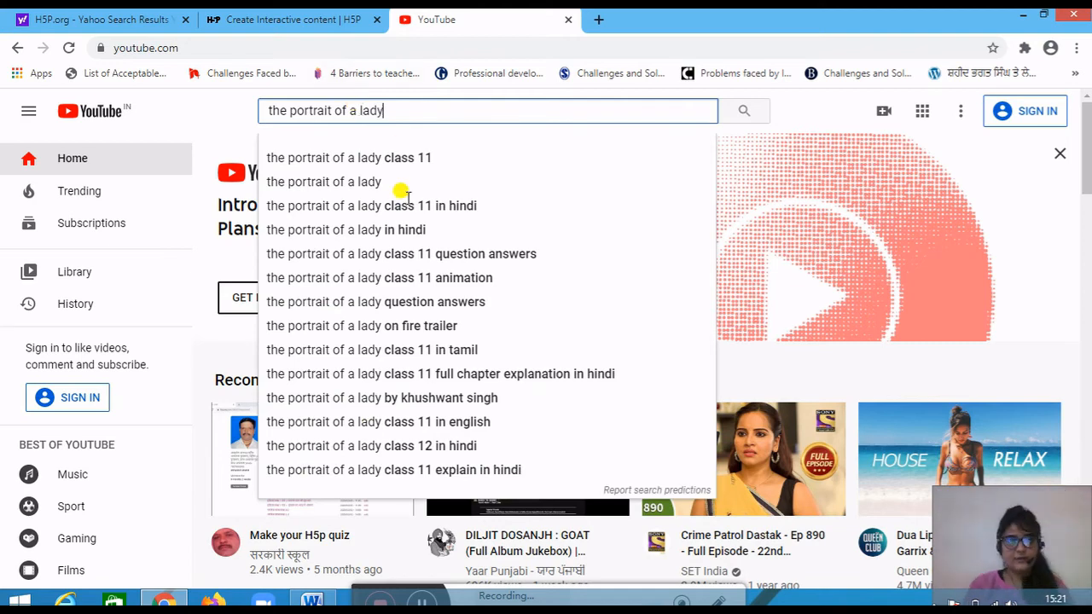
click(413, 160)
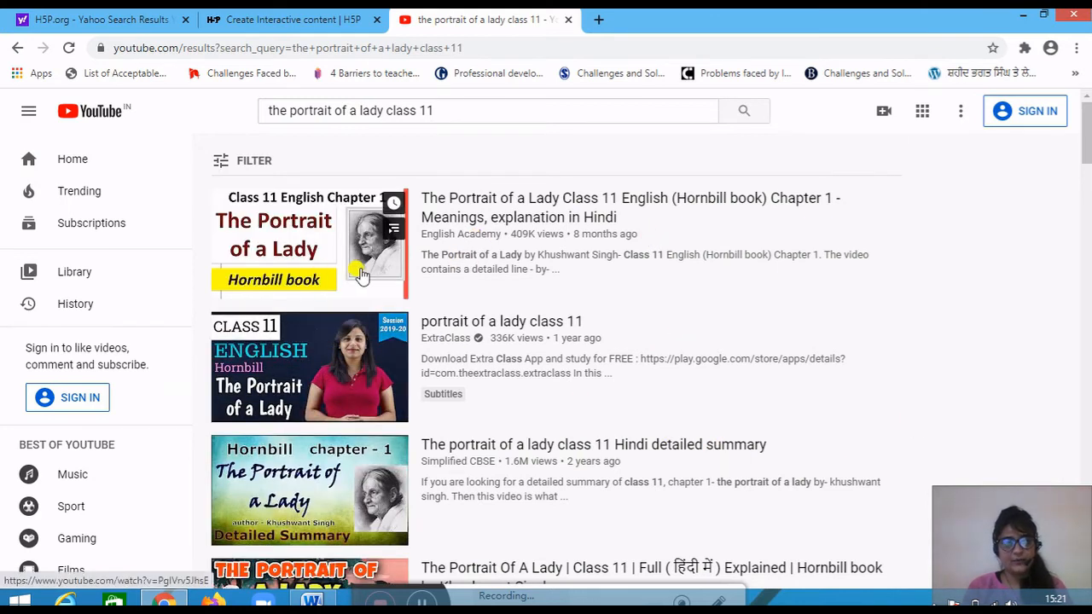
Step: Open the English Academy video "The Portrait of a Lady Class 11 English (Hornbill book) Chapter 1", skip its ad and pause it
click(339, 231)
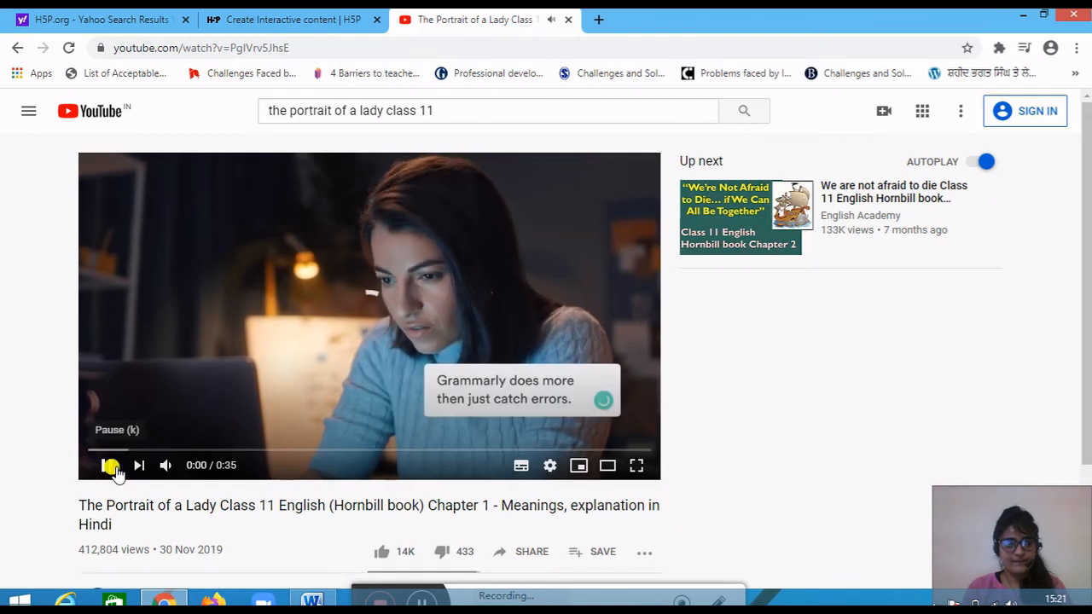
click(111, 467)
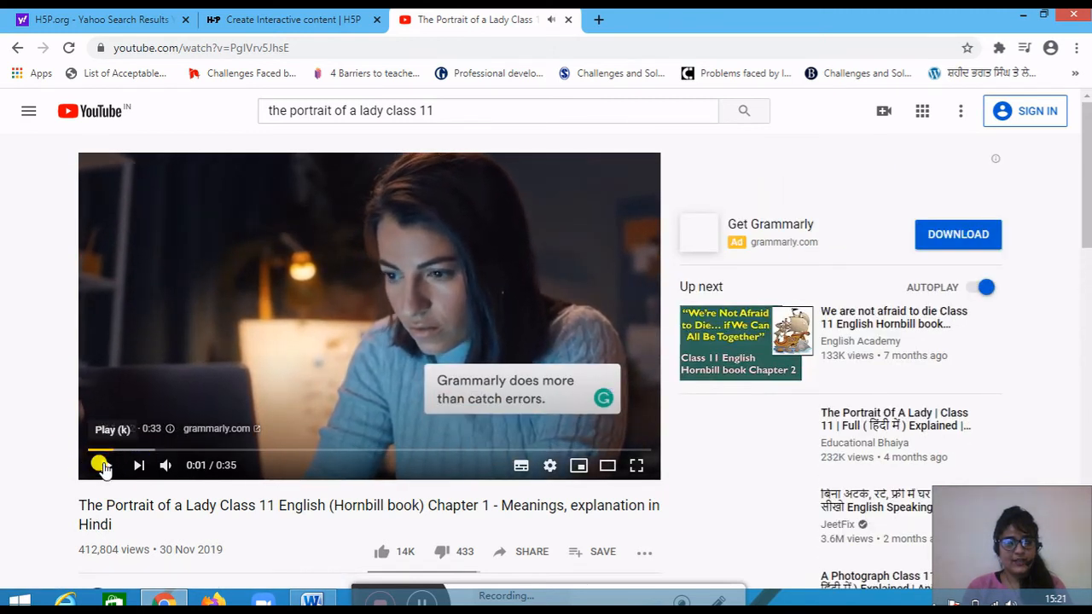
click(101, 465)
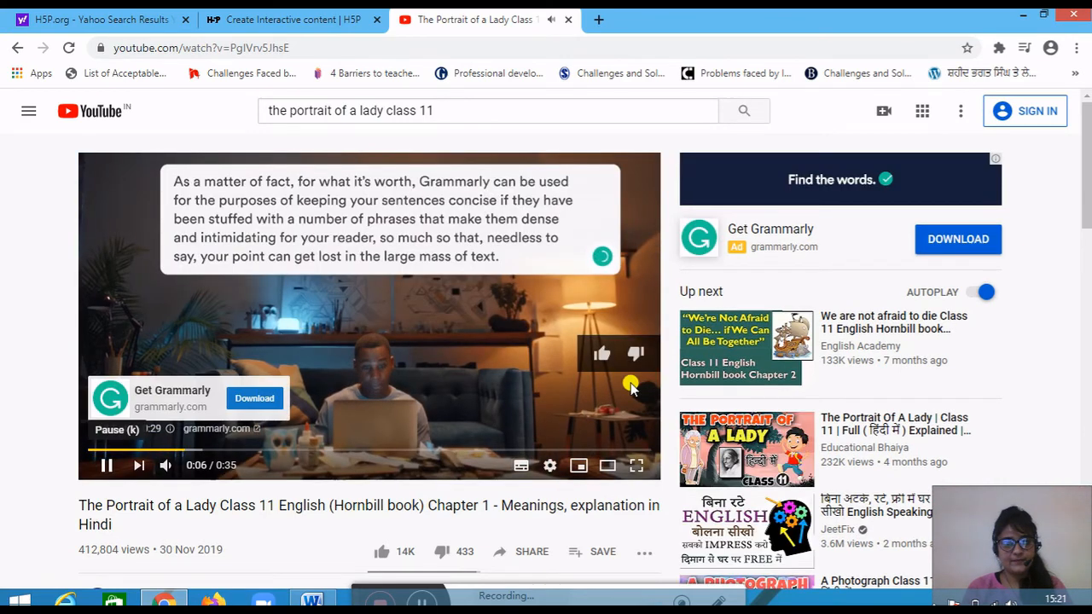
click(601, 404)
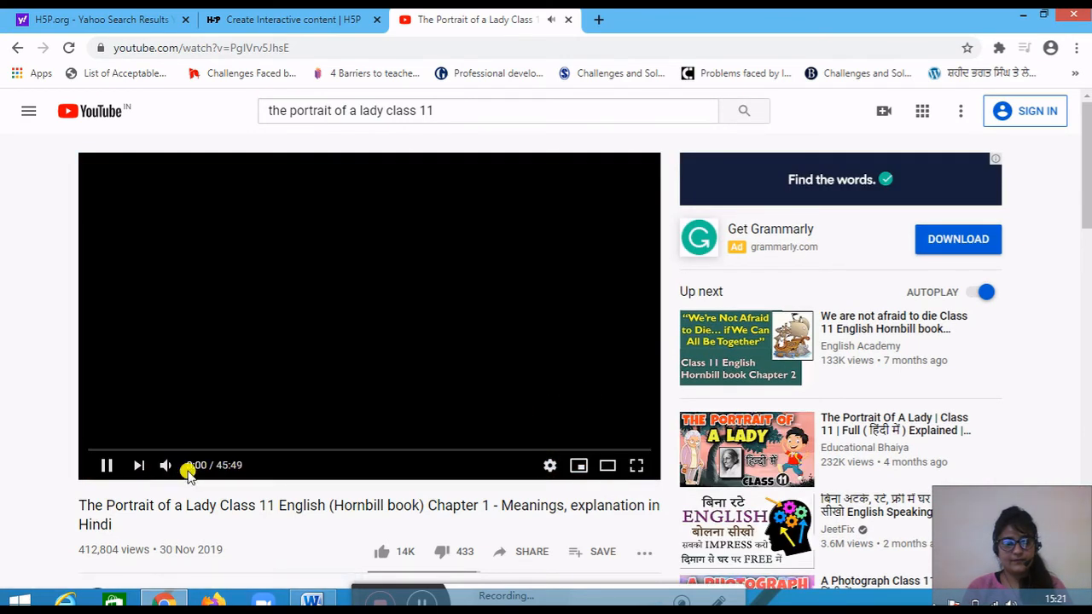
click(106, 470)
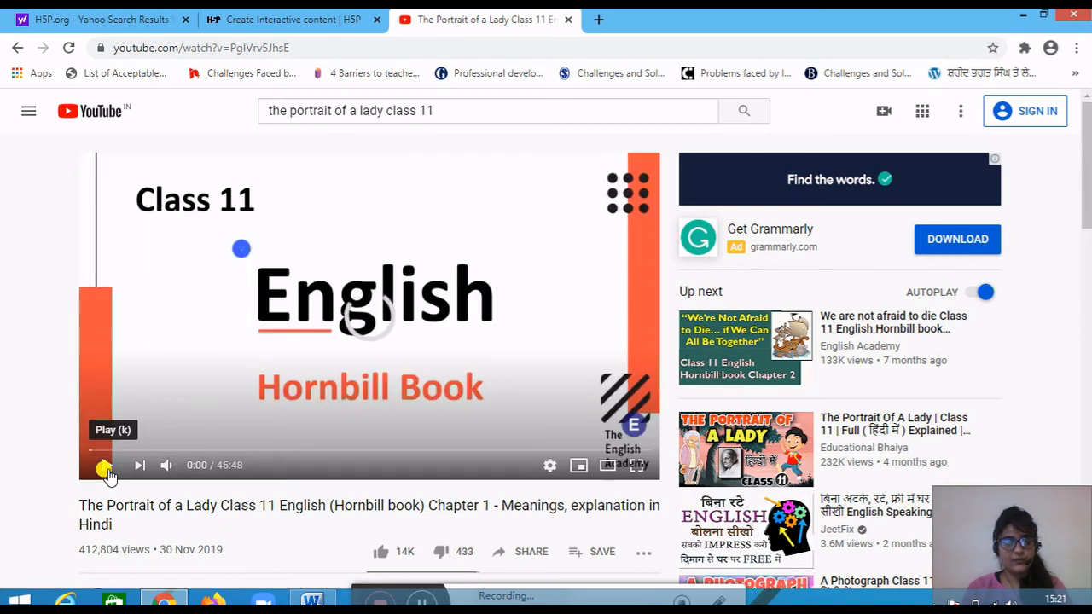
Step: Copy the YouTube video's URL, insert it as the H5P Video element's source and finish editing the element
right_click(328, 313)
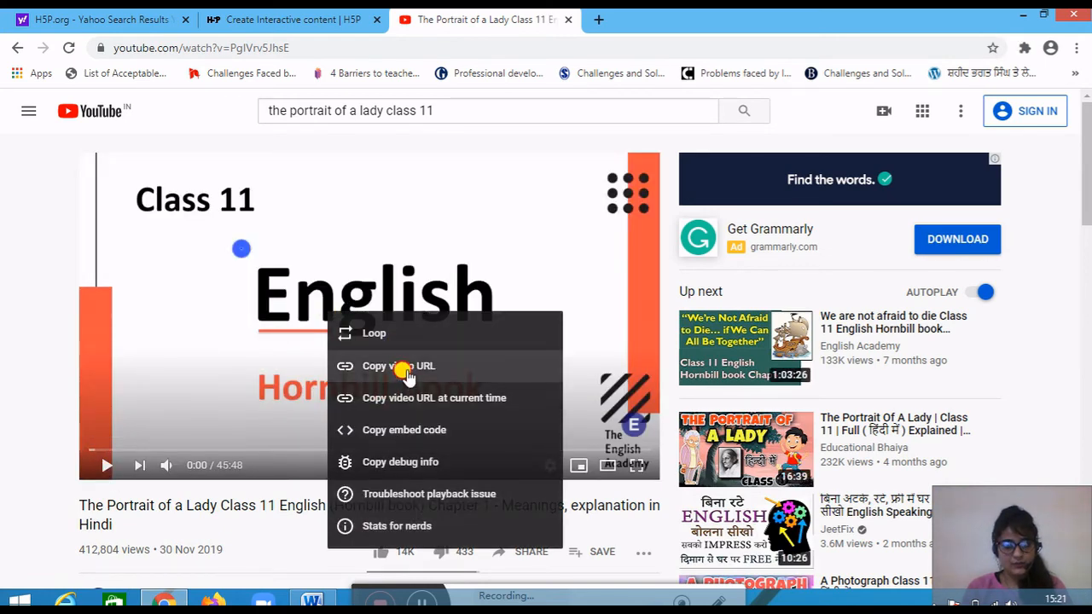
click(407, 375)
click(272, 24)
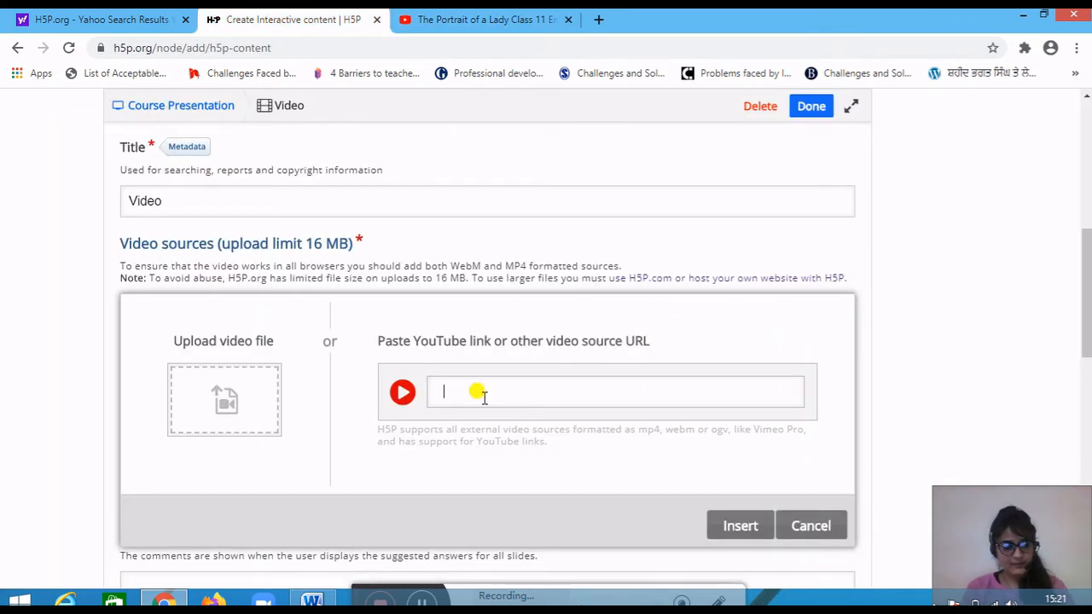
key(ctrl+v)
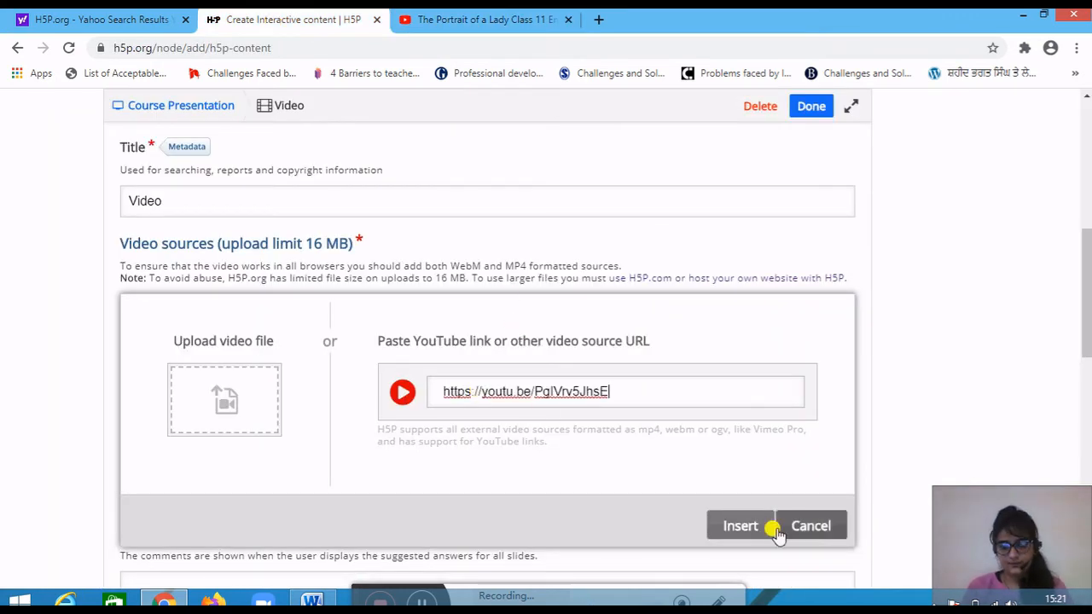
click(744, 525)
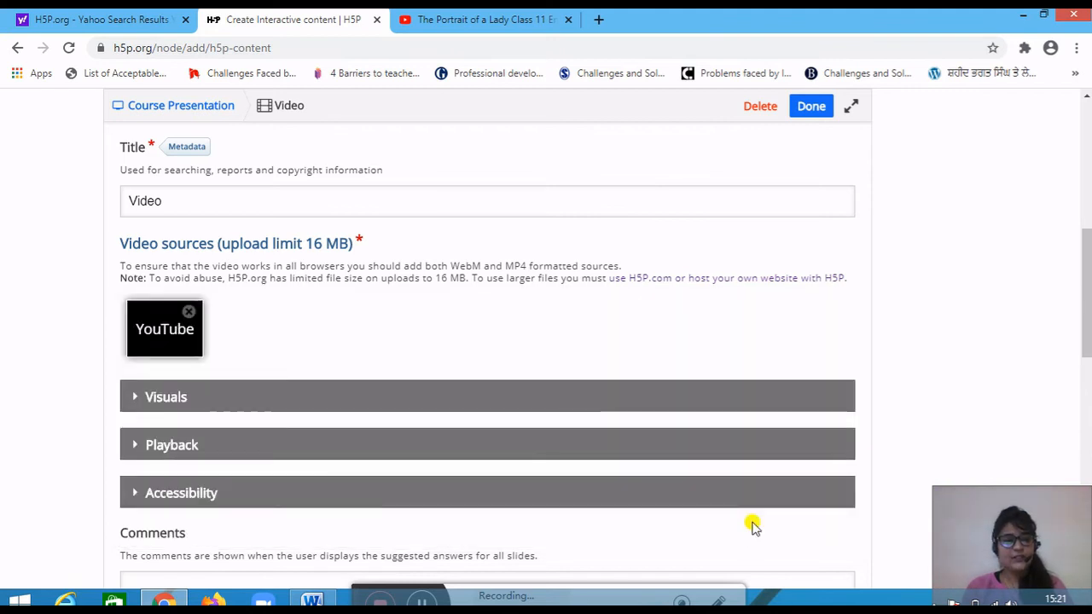
click(812, 109)
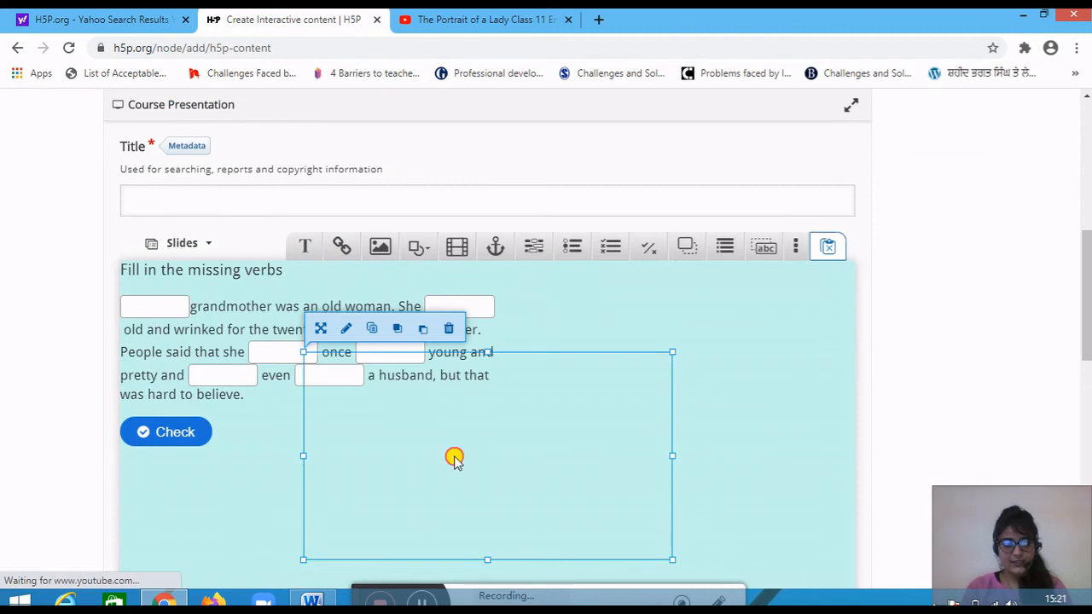
Step: Place the video in the slide's right half and resize the missing-verbs exercise to about 390 × 310 so they no longer overlap
drag(594, 460, 696, 402)
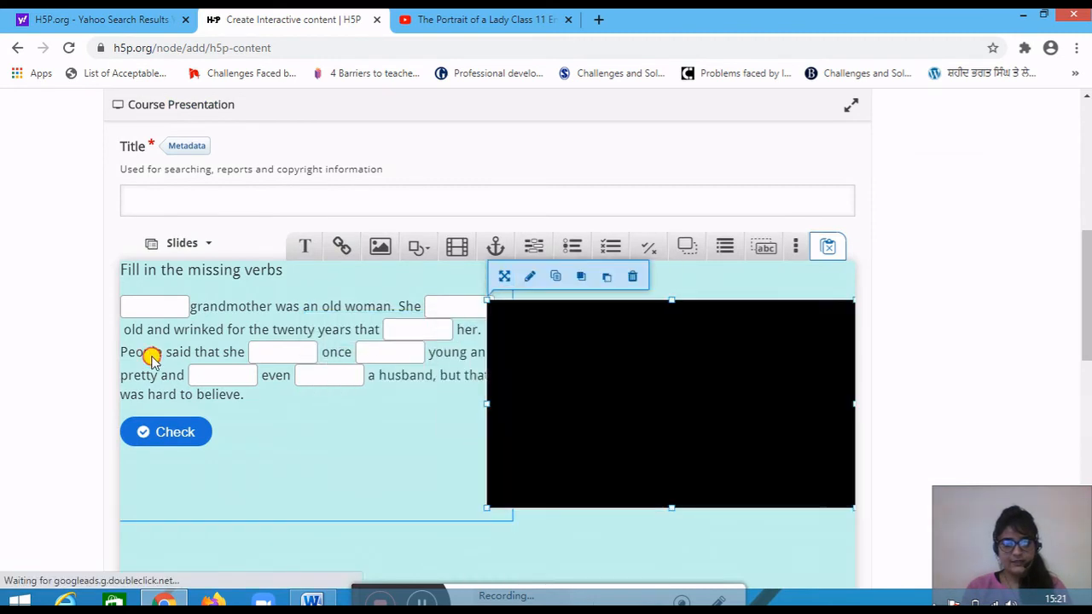
click(275, 384)
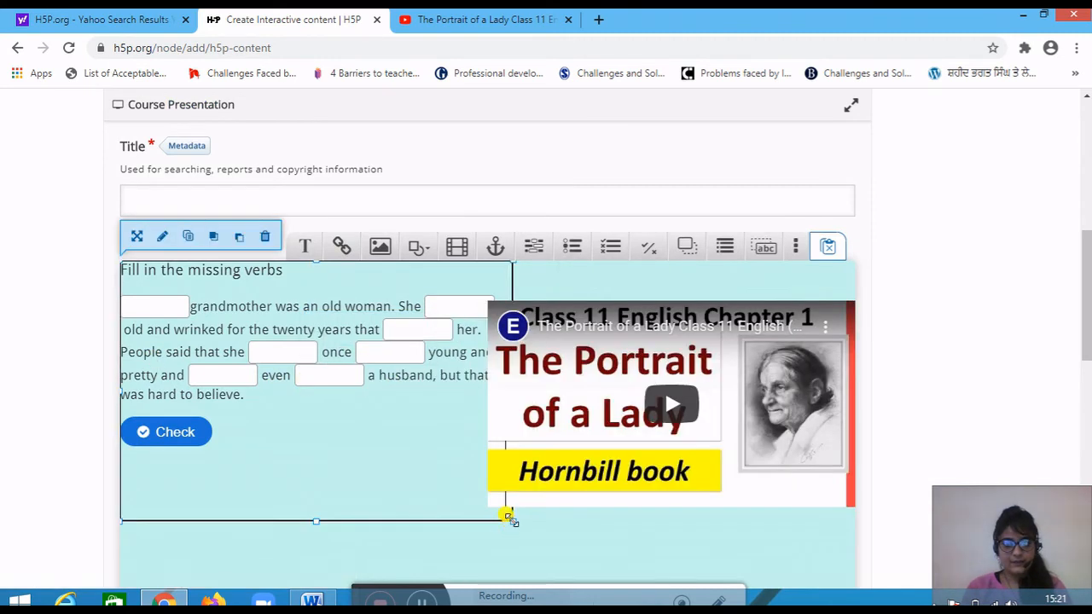
drag(507, 515, 425, 506)
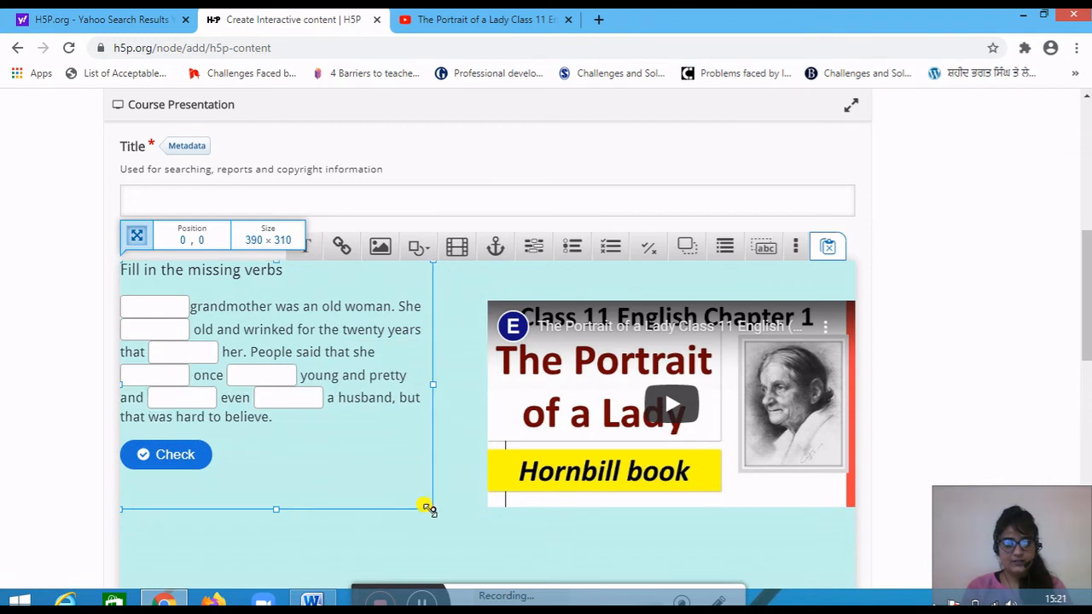
drag(597, 386, 495, 457)
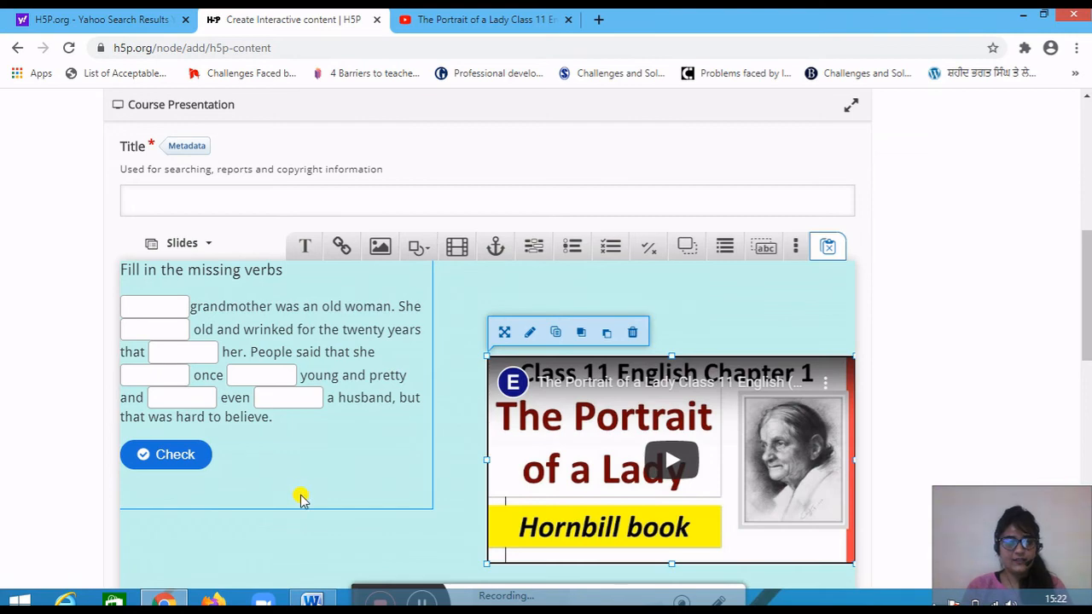
Step: Add a new slide after slide 4 and insert a Drag Text exercise titled "Drag the Words"
scroll(310, 495, down, 3)
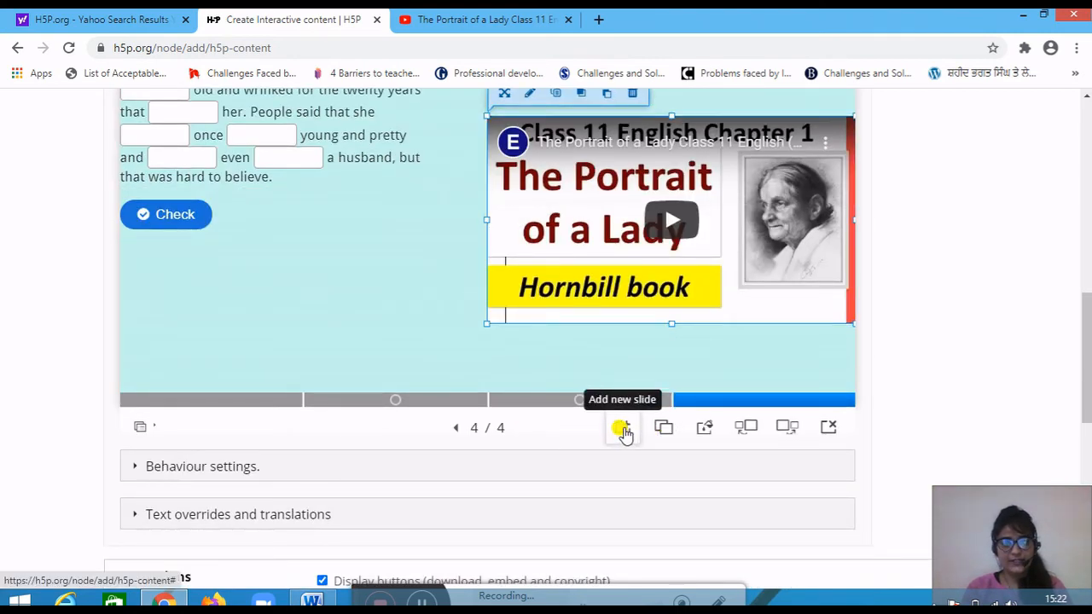
click(622, 429)
scroll(541, 421, up, 3)
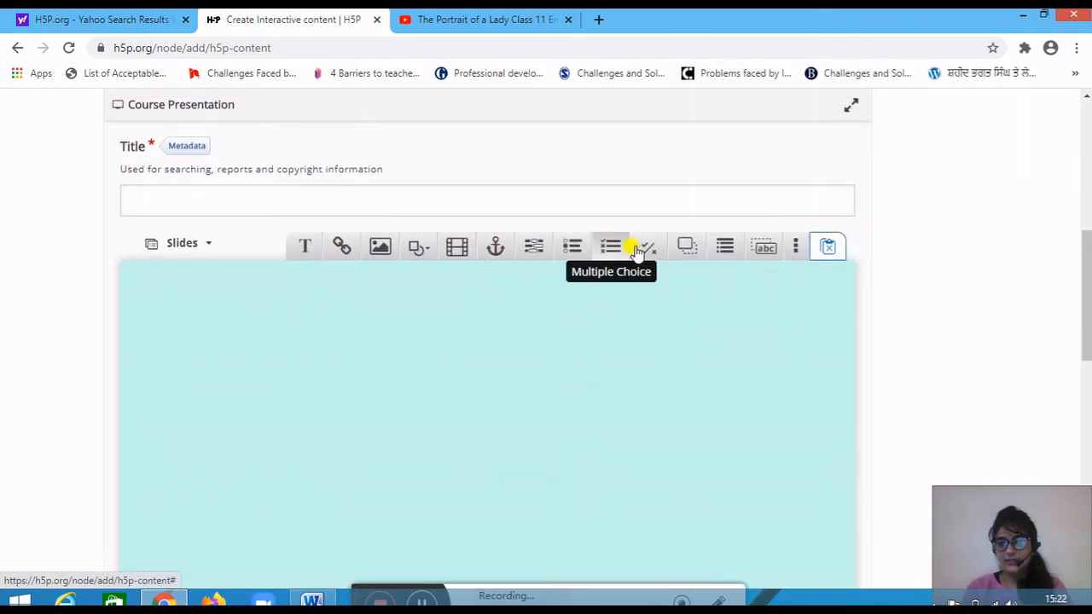
click(758, 250)
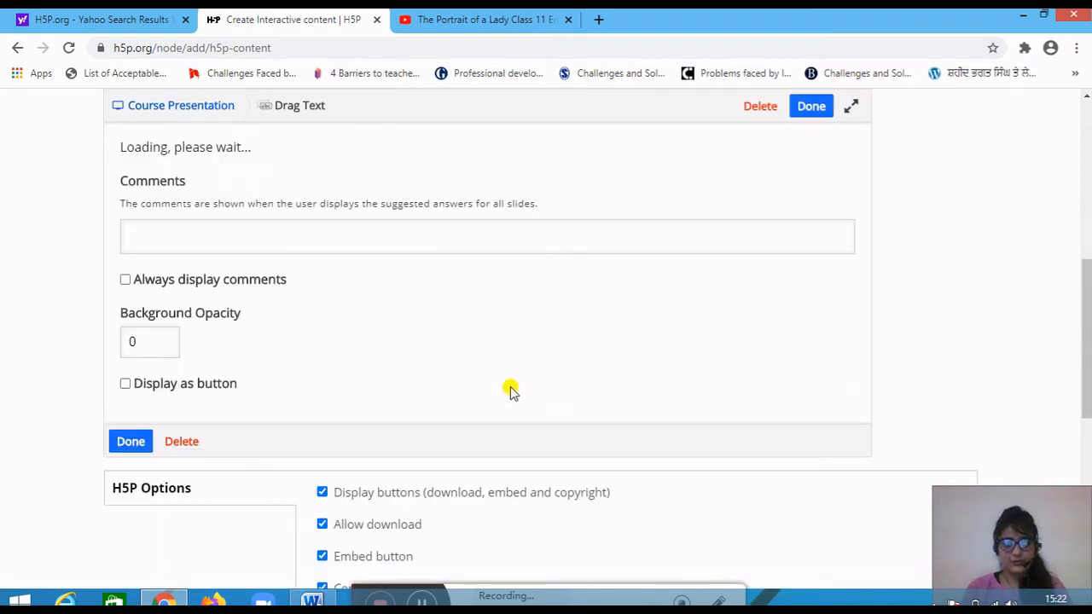
scroll(353, 335, up, 2)
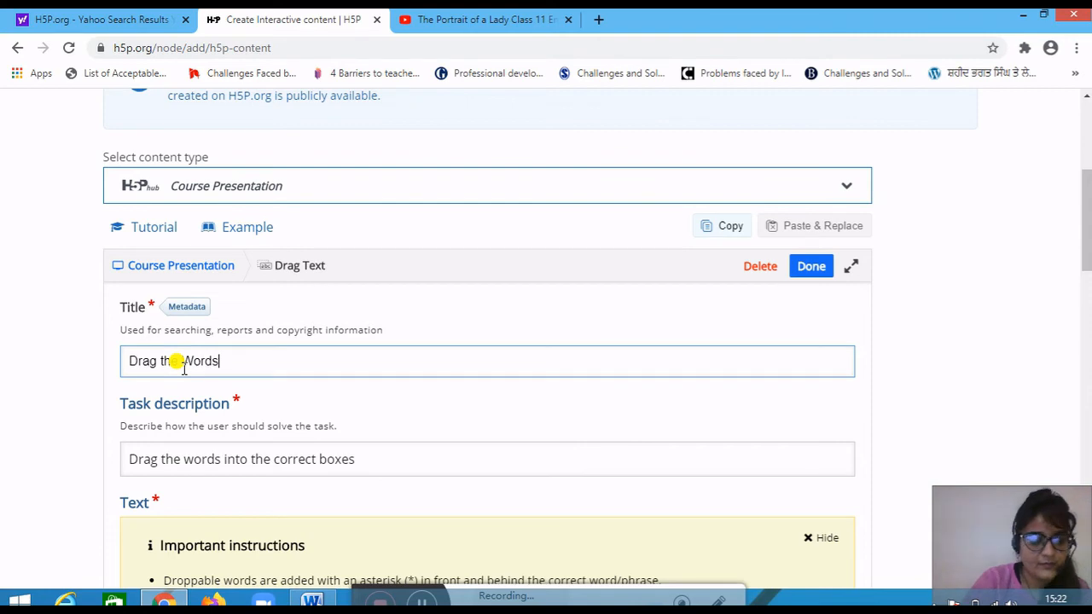
Step: Review the Drag Text instructions for marking droppable words and open the exercise's text for entry
scroll(249, 471, down, 1)
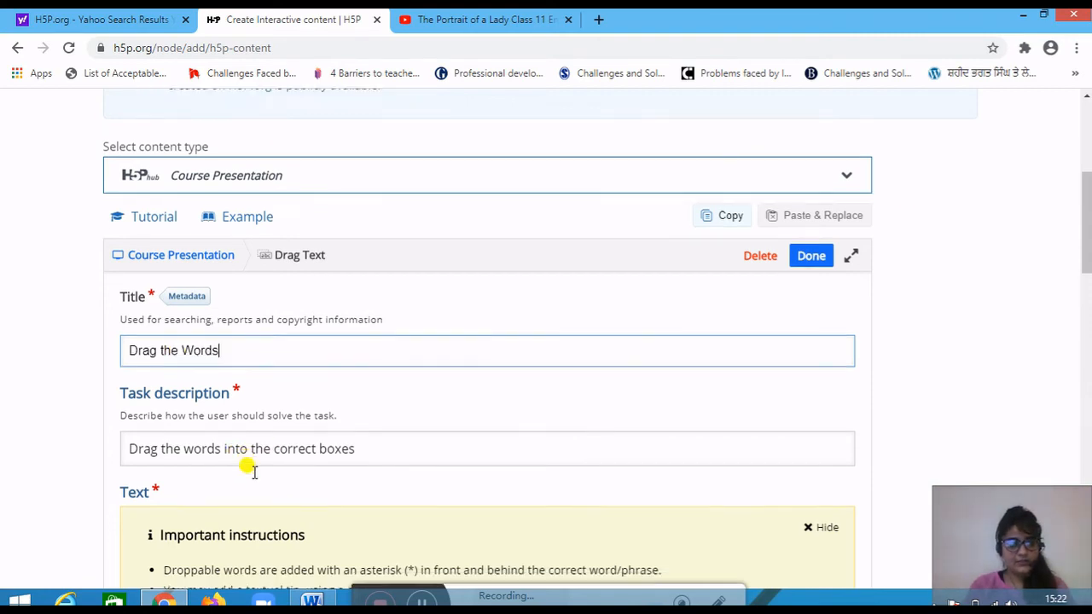
scroll(353, 389, down, 3)
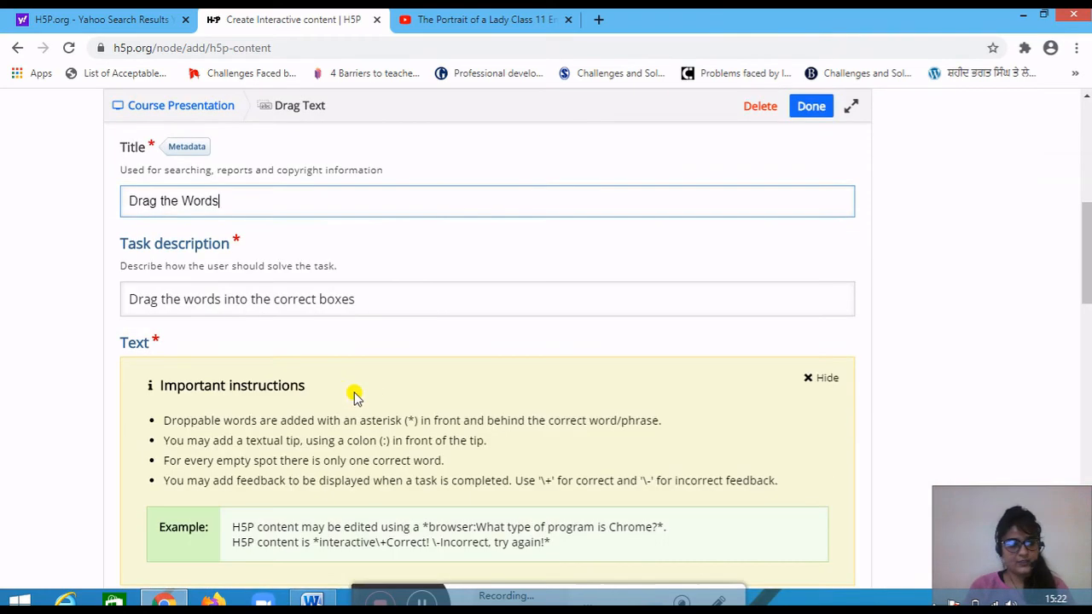
scroll(341, 392, down, 1)
click(220, 388)
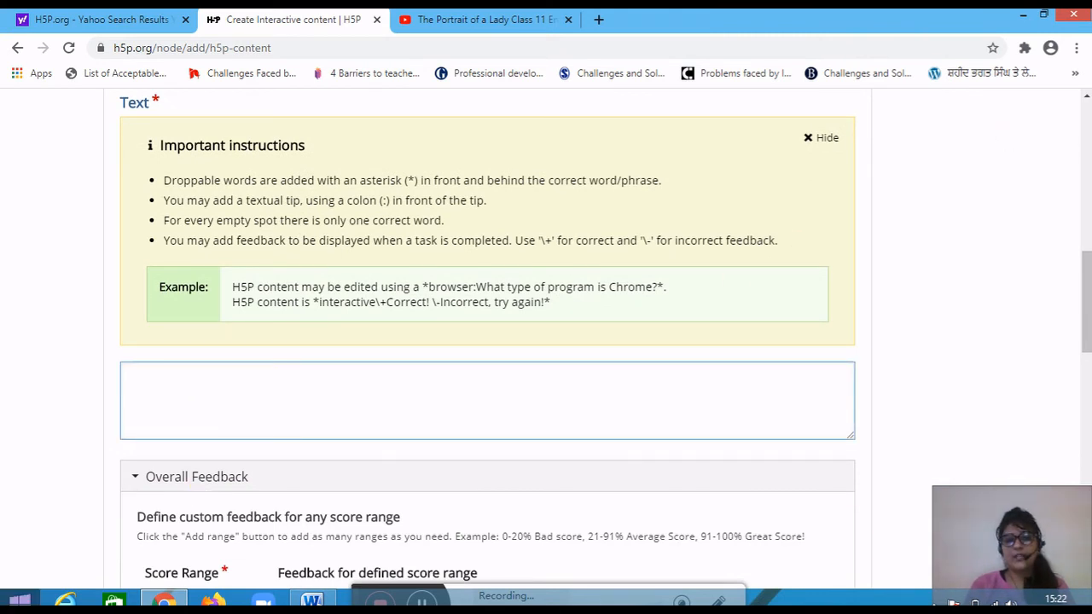
Step: Close the YouTube tab and locate the phrases-and-meanings answer list for 'tell' in the Word document "portrait of a lady"
click(570, 19)
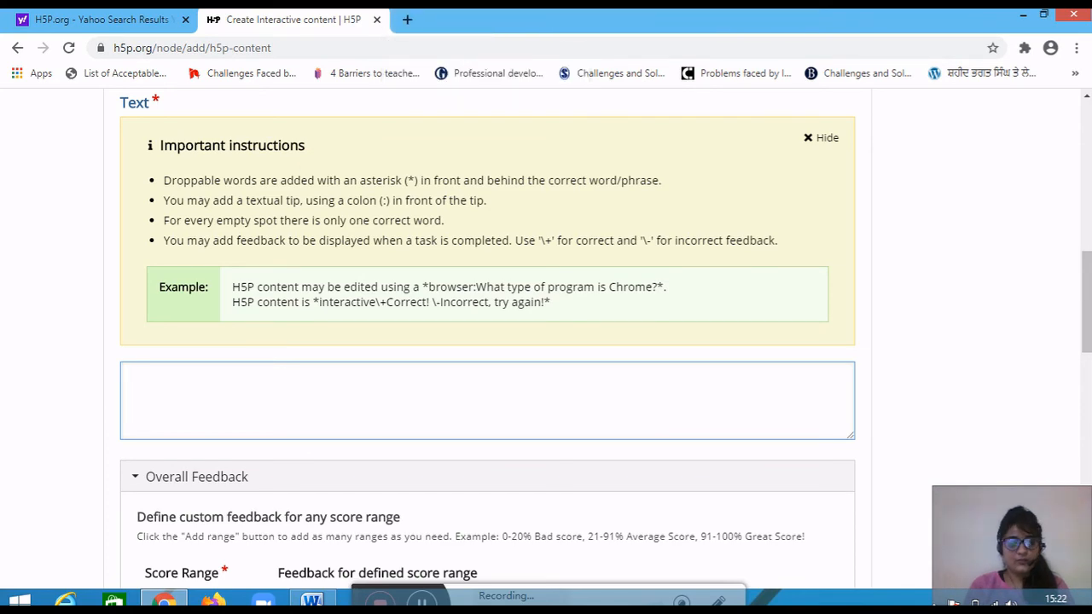
click(312, 601)
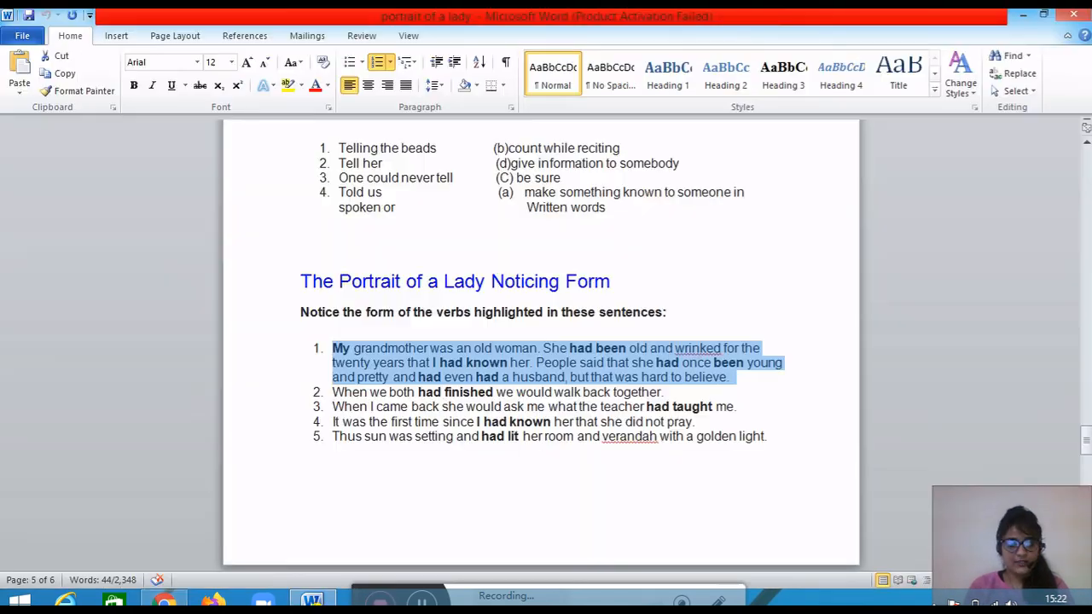
click(555, 444)
scroll(585, 341, up, 4)
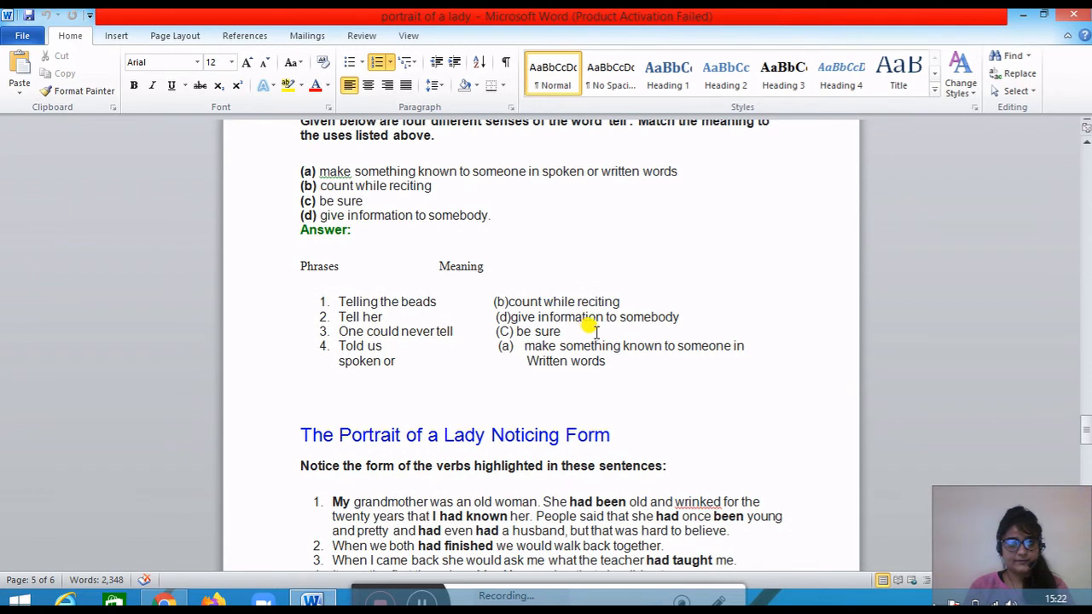
scroll(591, 327, up, 1)
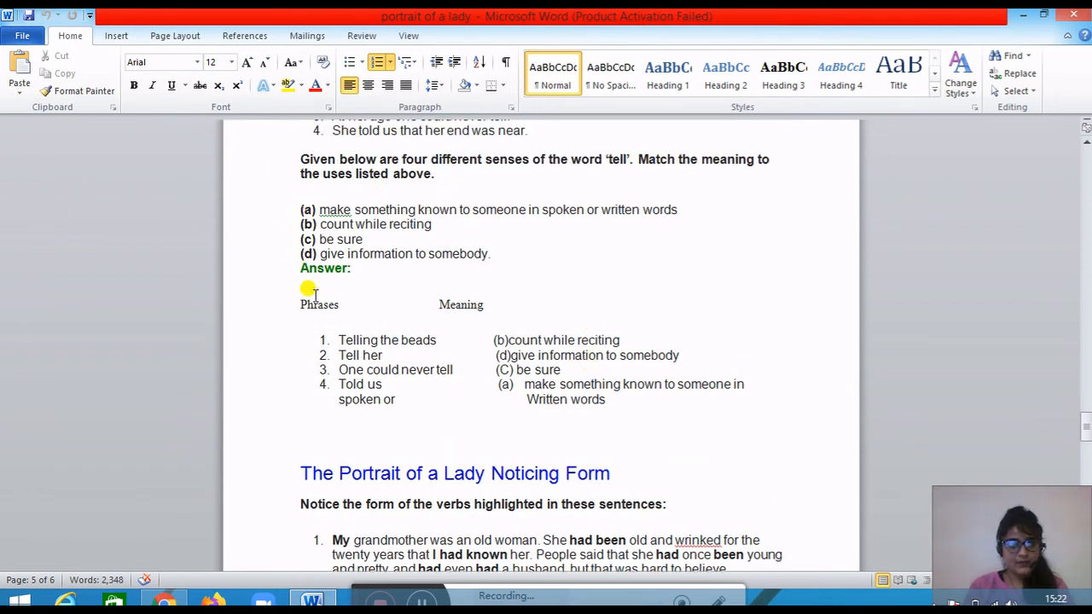
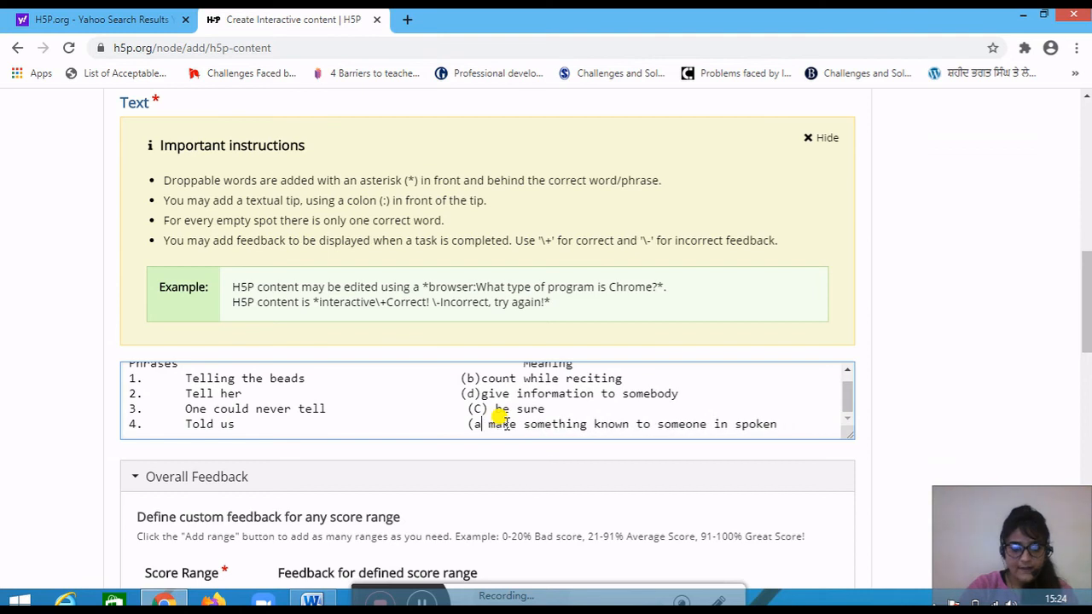
Step: Complete the "(a)" label and space it from "make something known to someone in spoken" on the exercise text's "Told us" line
text())
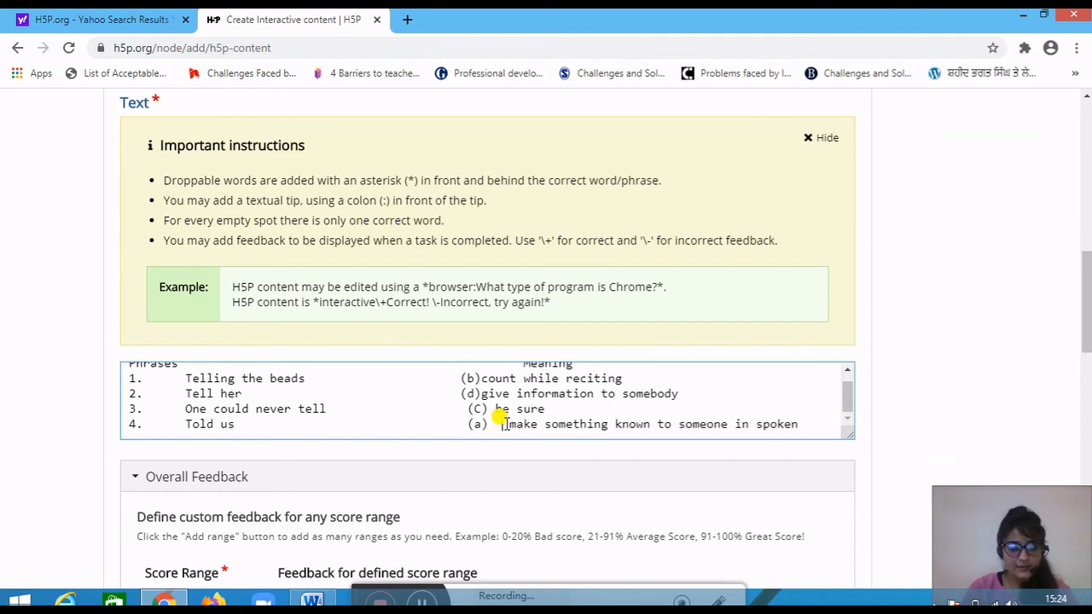
scroll(312, 434, down, 1)
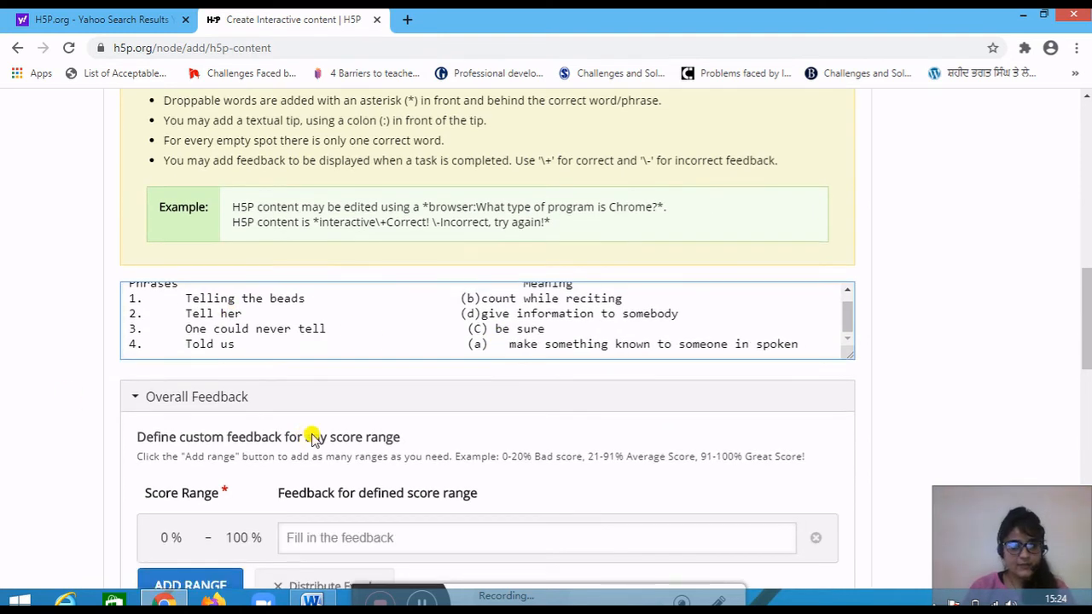
scroll(420, 317, up, 1)
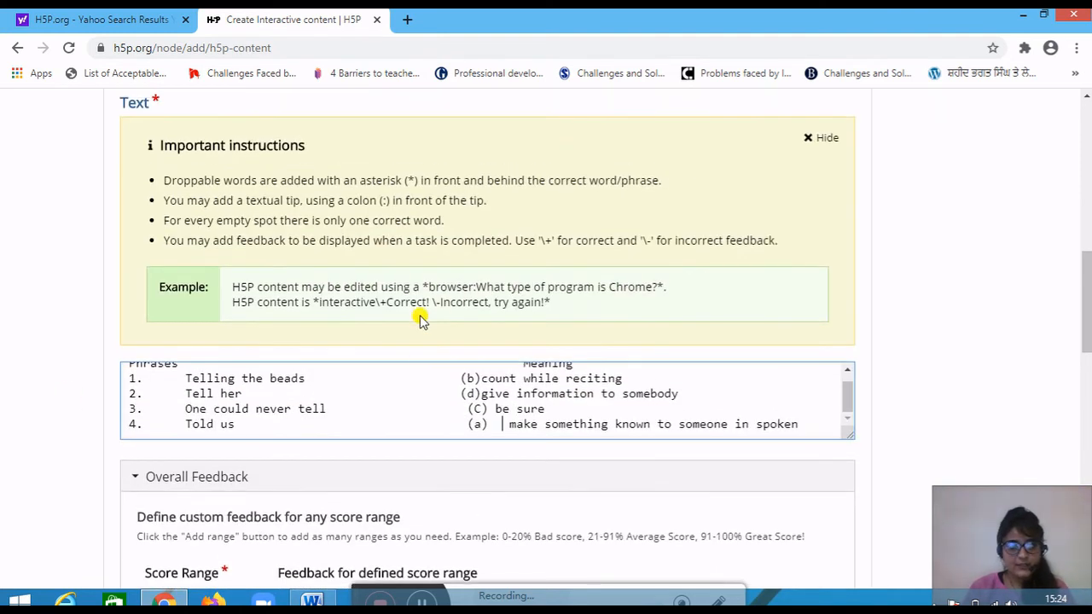
Step: Mark all four lettered meanings in the exercise text as droppable by enclosing each one in asterisks, from "(b)count while reciting" to "(a) make something known to someone in spoken"
click(460, 378)
key(BackSpace)
text(*)
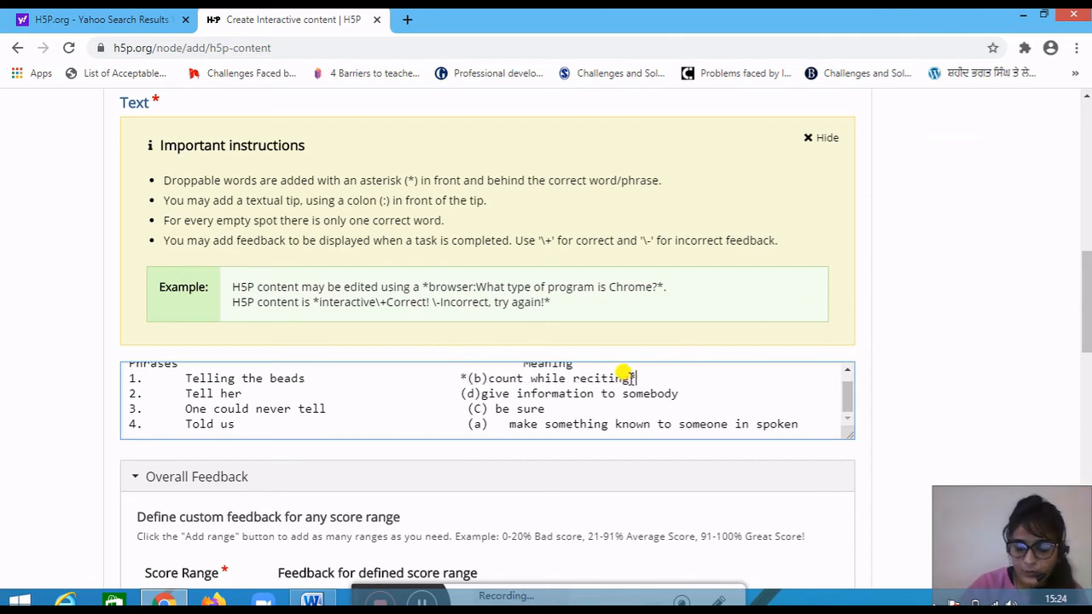
click(460, 393)
text(*)
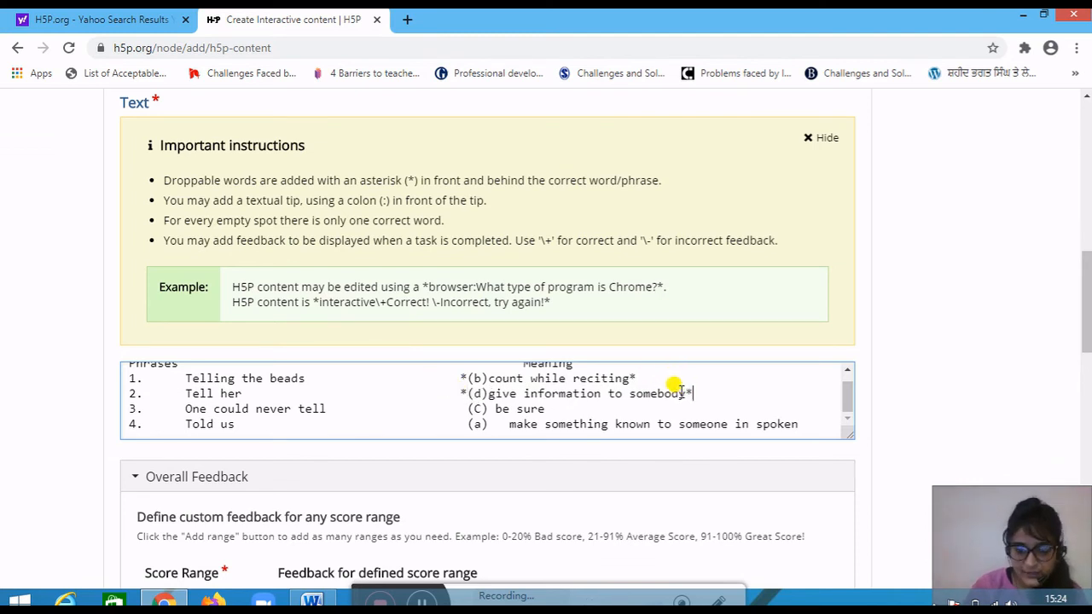
click(467, 409)
text(*)
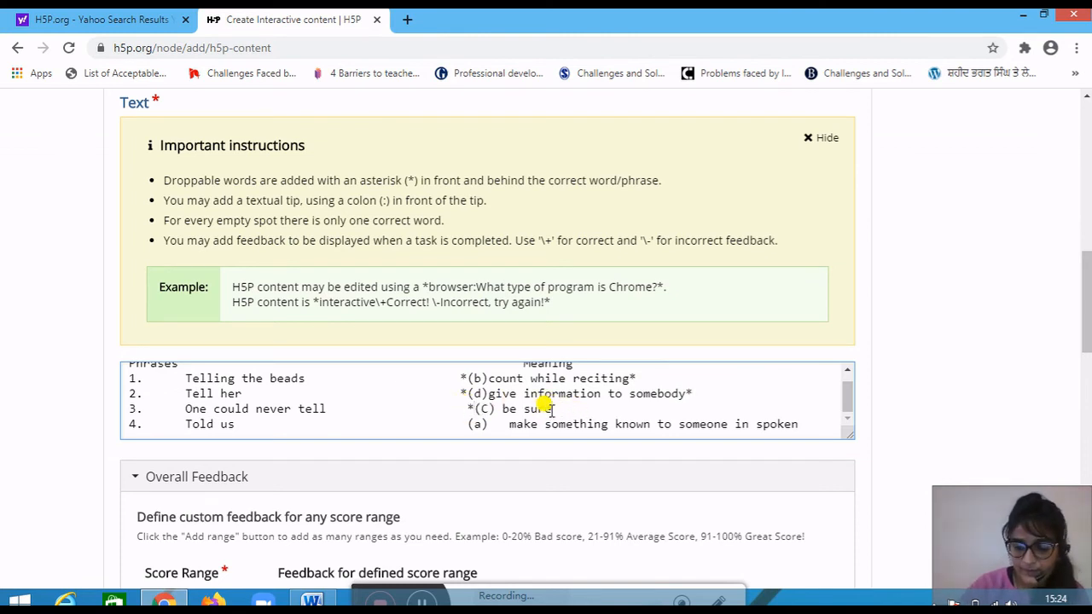
click(468, 424)
text(*)
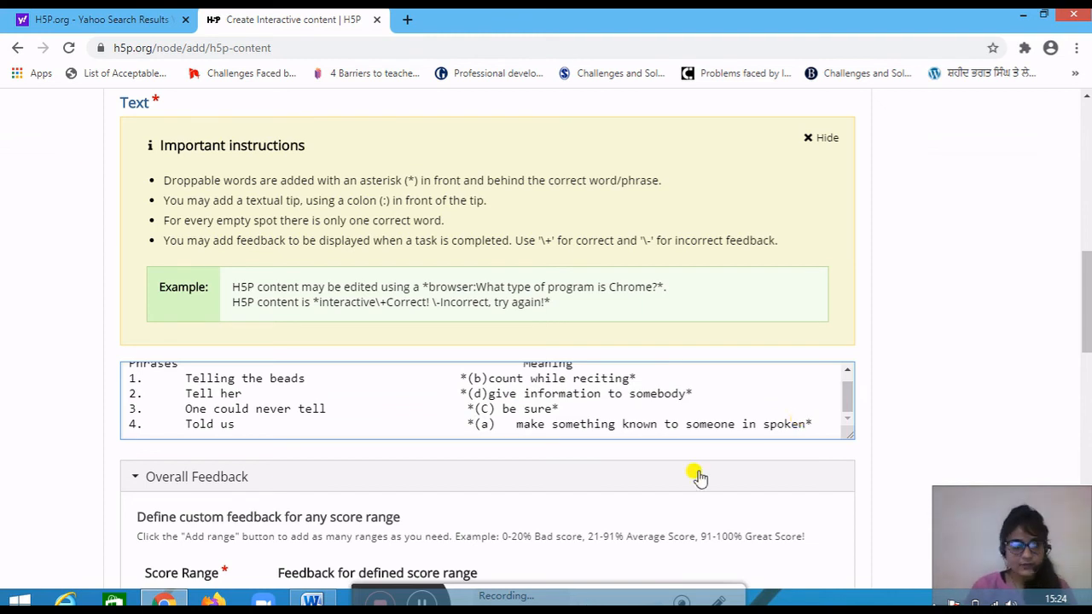
Step: Clear the default "Drag the words into the correct boxes" wording from the exercise's task description
scroll(412, 414, up, 1)
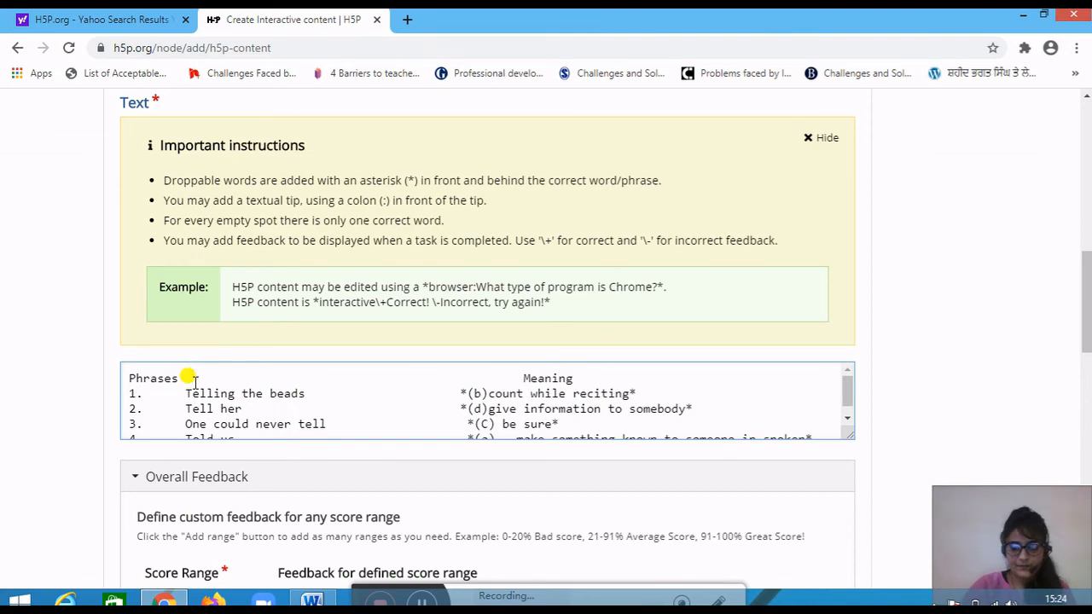
scroll(189, 378, up, 5)
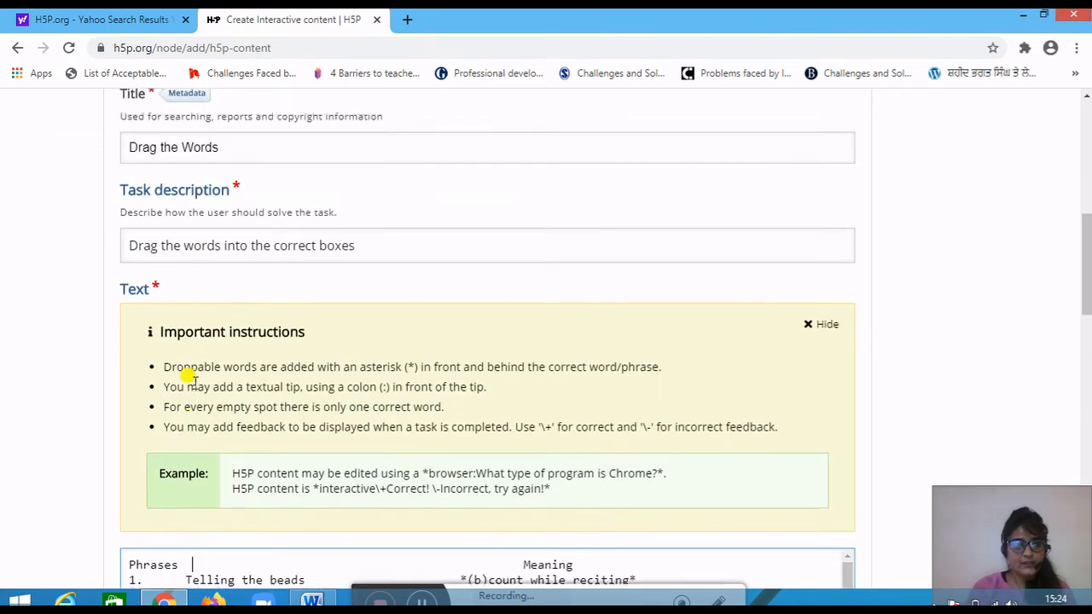
click(128, 377)
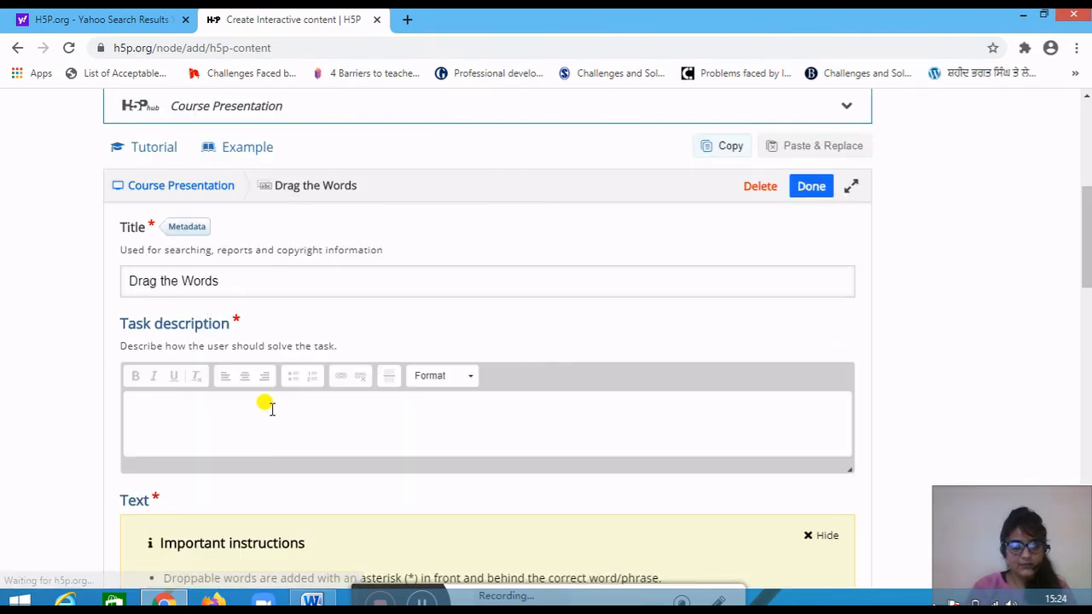
drag(128, 413, 353, 469)
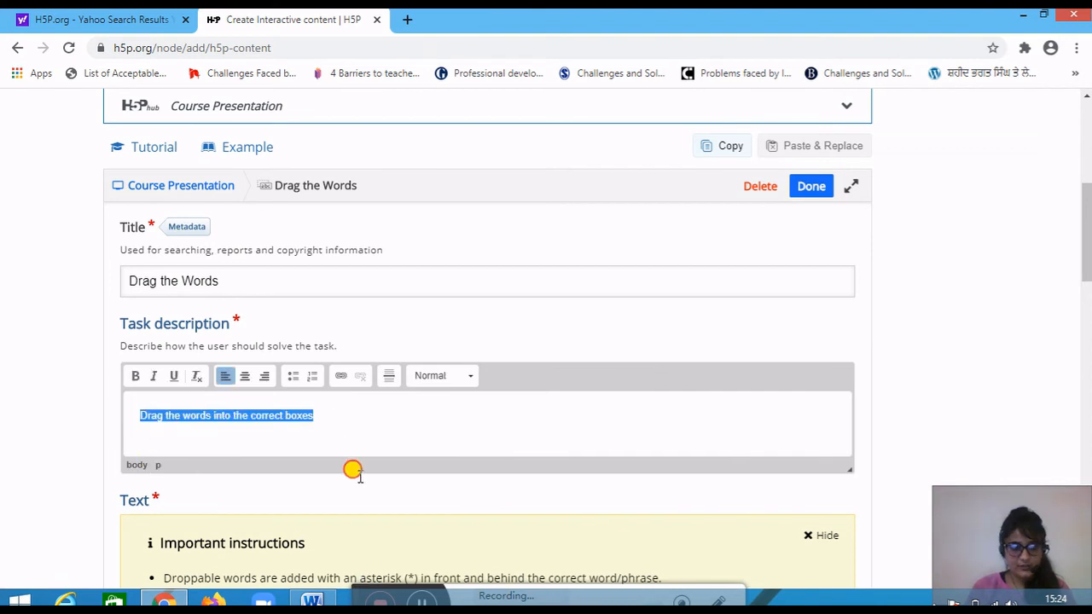
key(BackSpace)
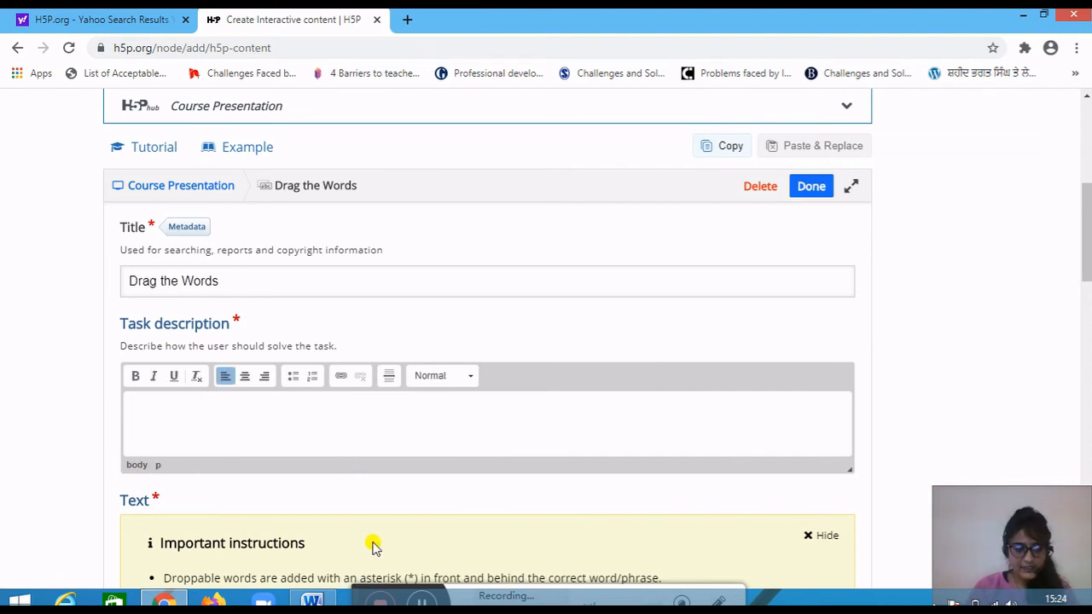
Step: Copy "Given below are four different senses of the word 'tell'. Match the meaning to the uses listed above." from the Word document into the task description
click(312, 600)
click(435, 251)
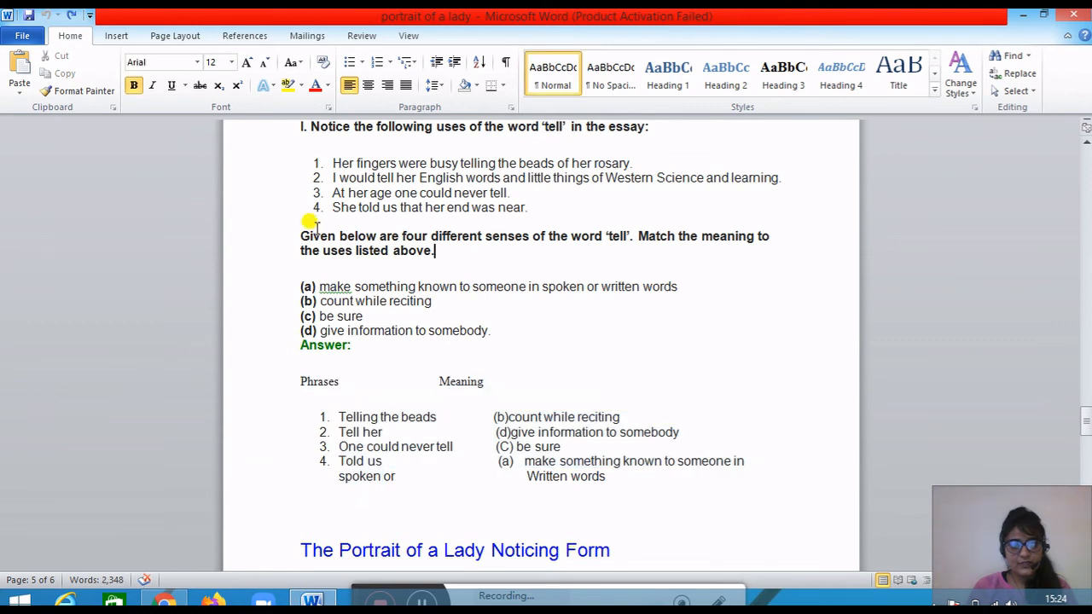
drag(301, 236, 571, 267)
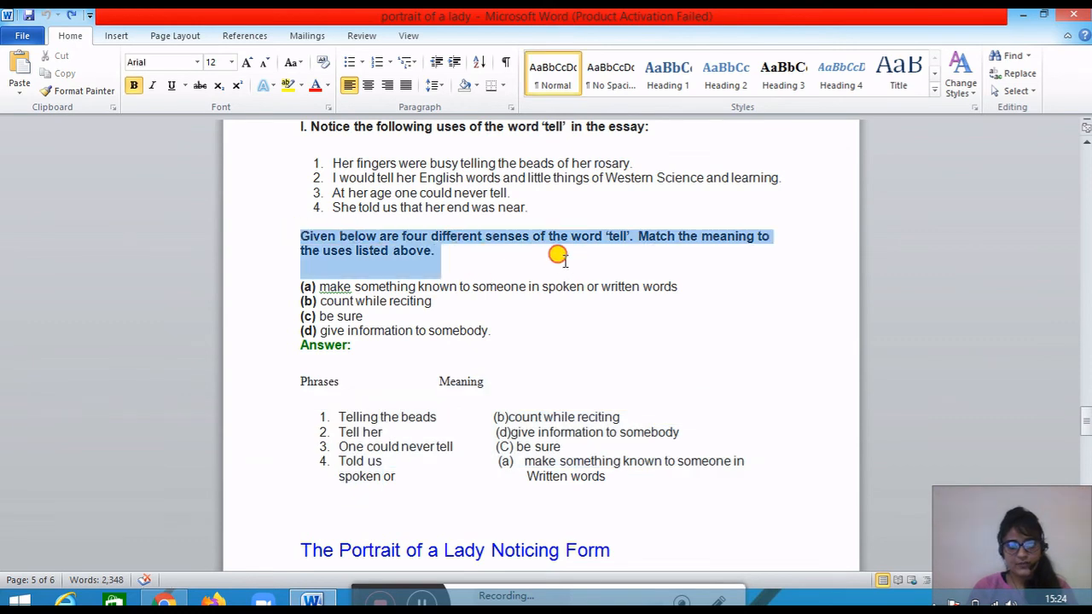
right_click(474, 237)
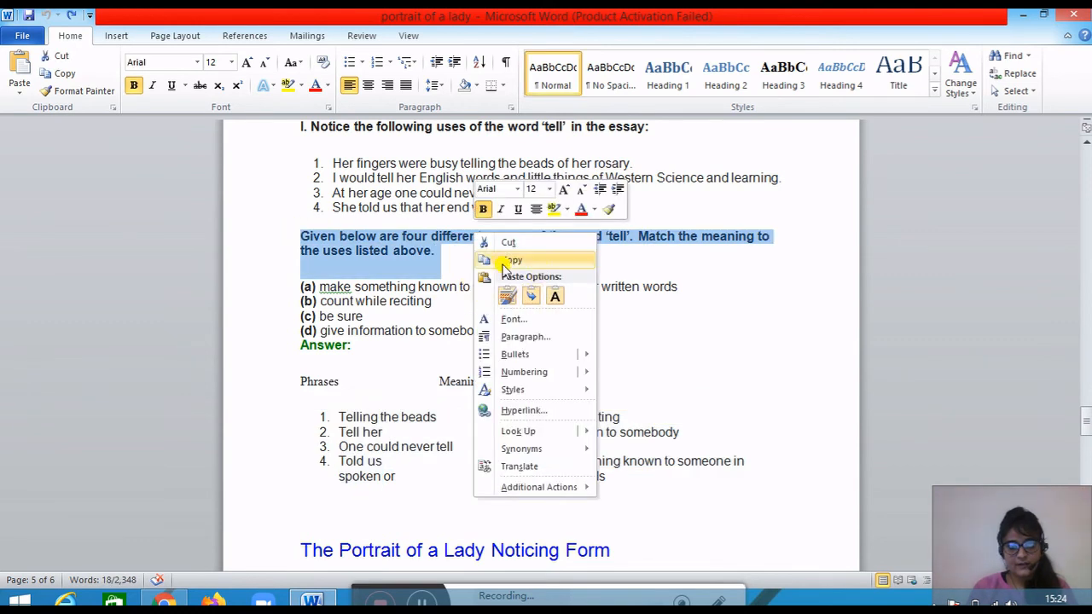
click(539, 262)
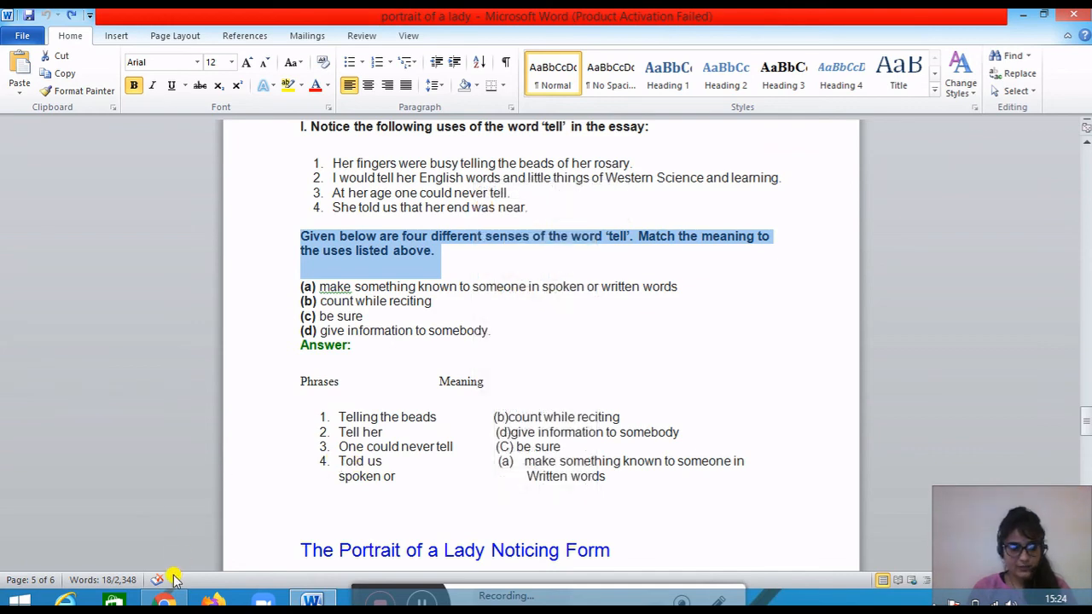
click(165, 599)
click(176, 408)
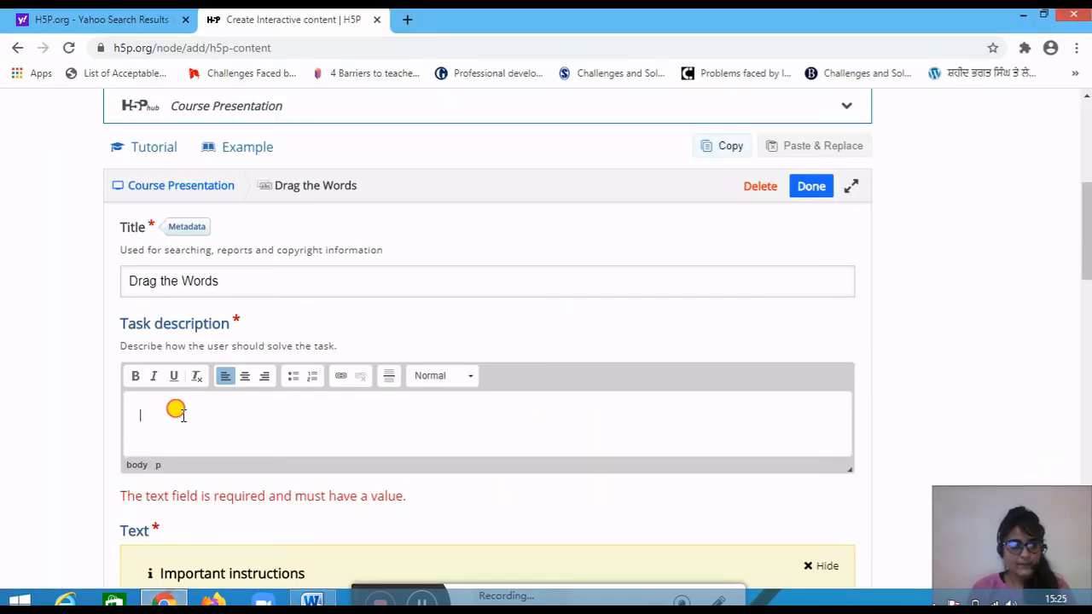
key(ctrl+v)
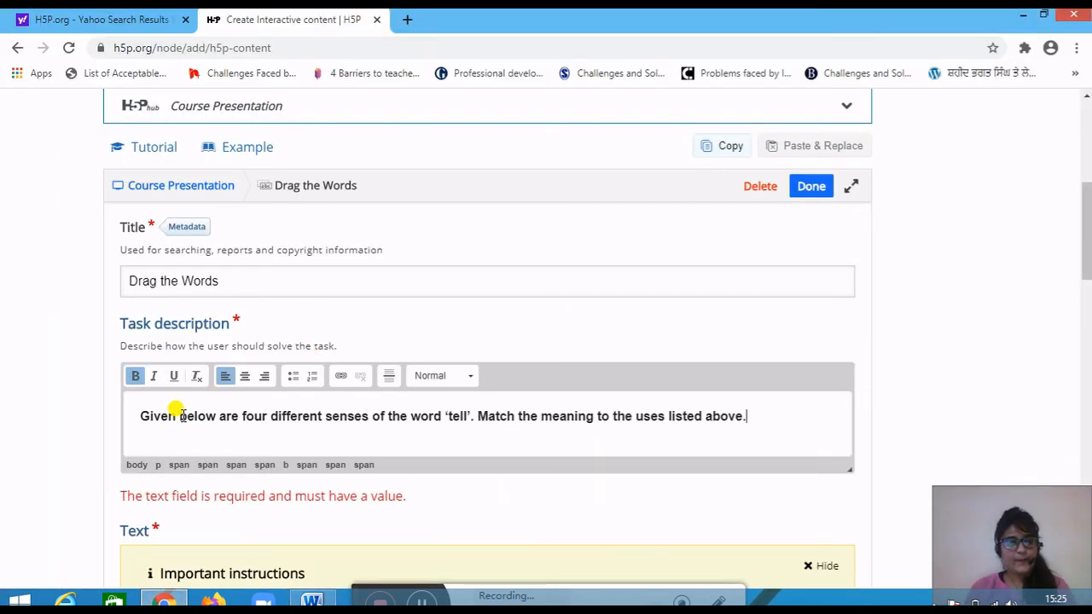
Step: Check the marked exercise text and finish editing the Drag the Words exercise to place it on slide 5
scroll(177, 412, down, 5)
scroll(176, 412, down, 1)
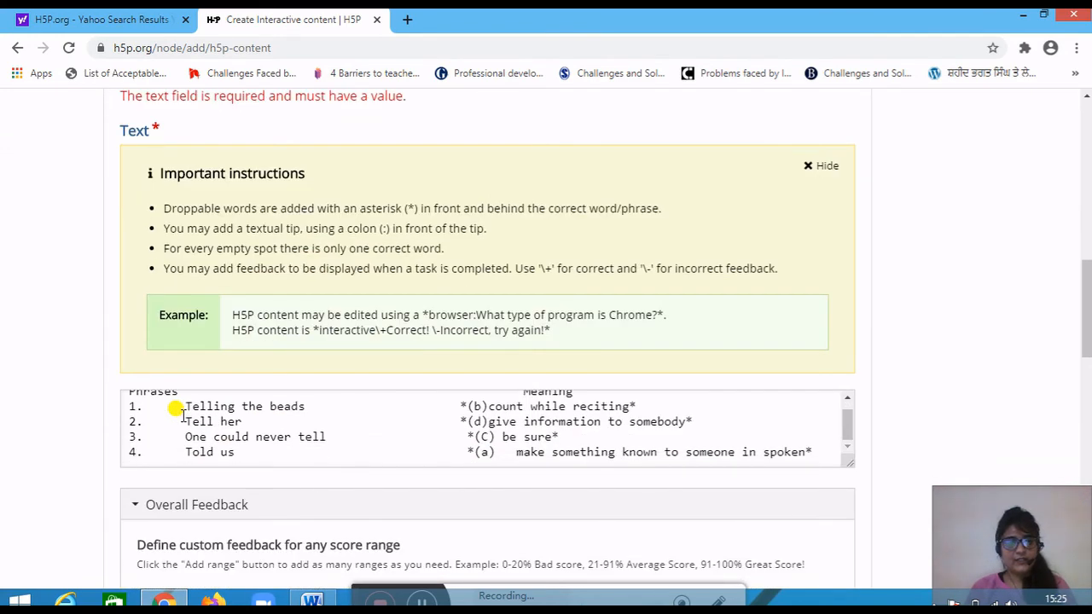
scroll(558, 298, up, 8)
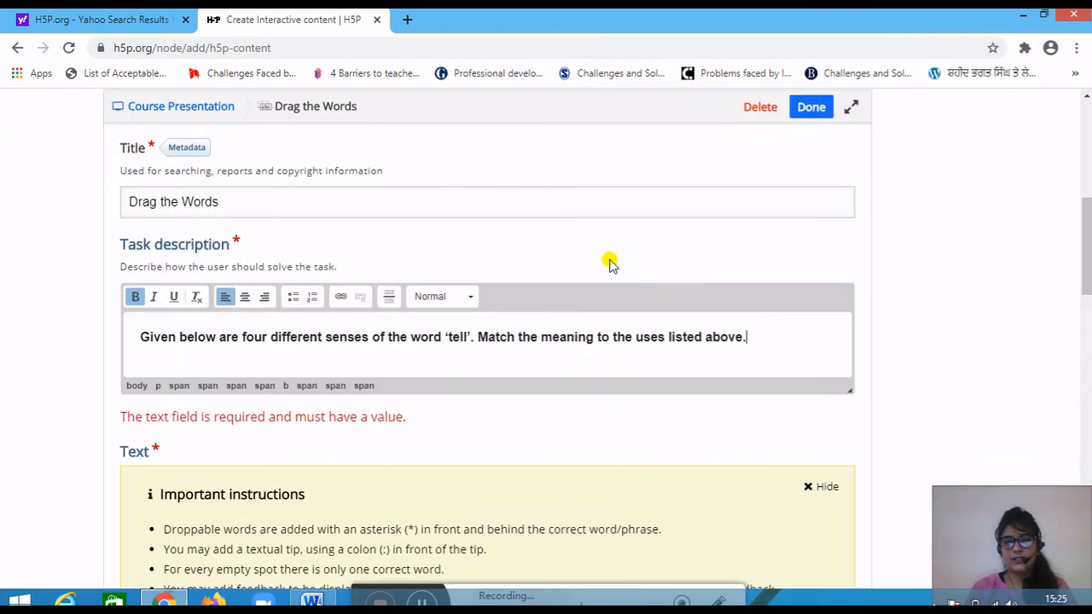
click(808, 266)
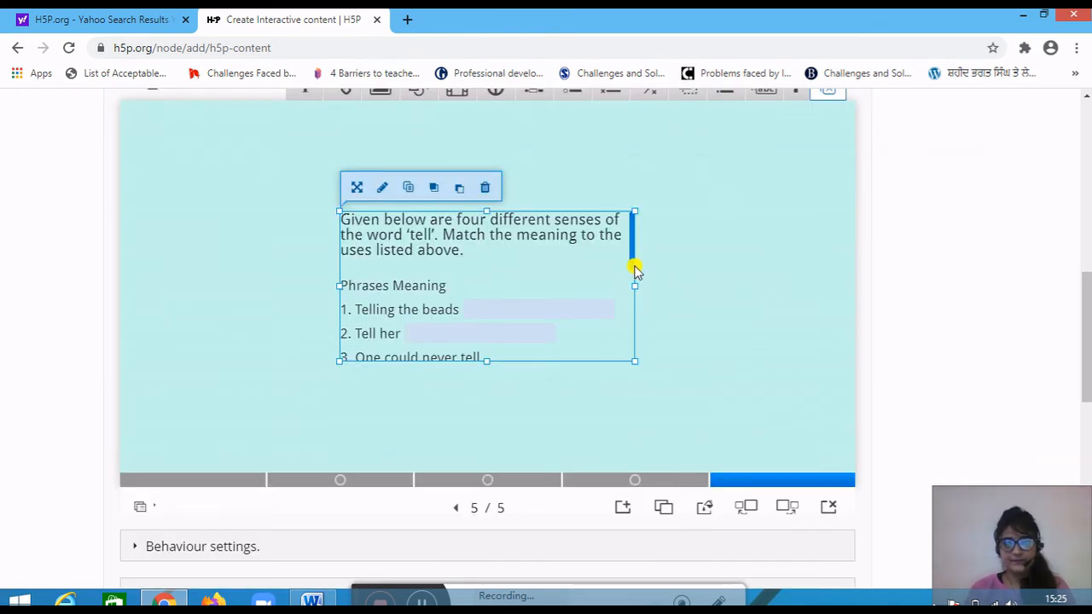
Step: Enlarge the Drag the Words exercise box on all sides to fill the whole of slide 5
drag(635, 284, 853, 297)
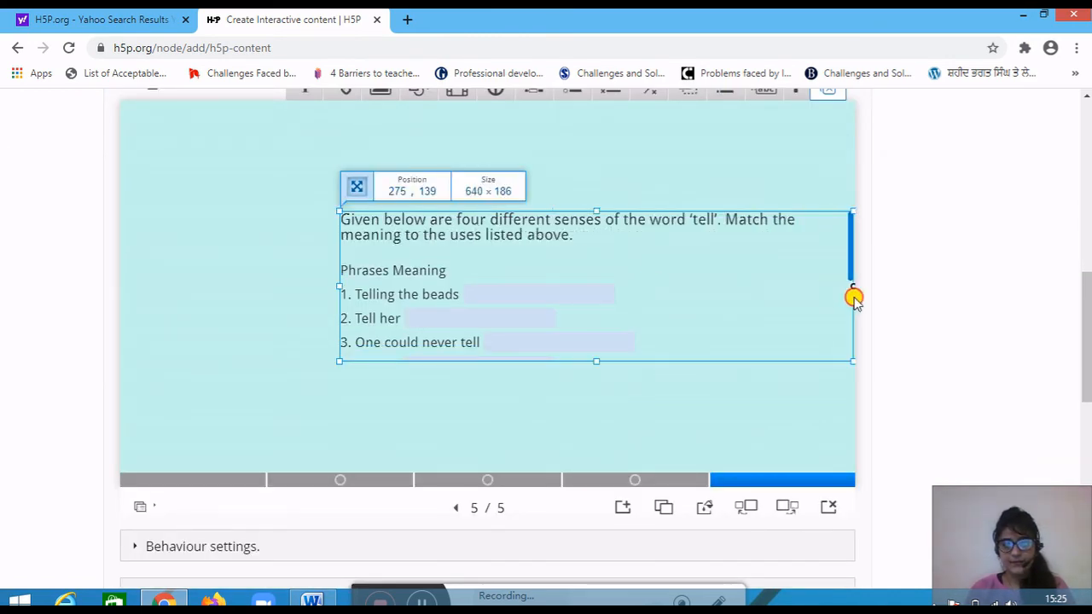
drag(595, 357, 585, 470)
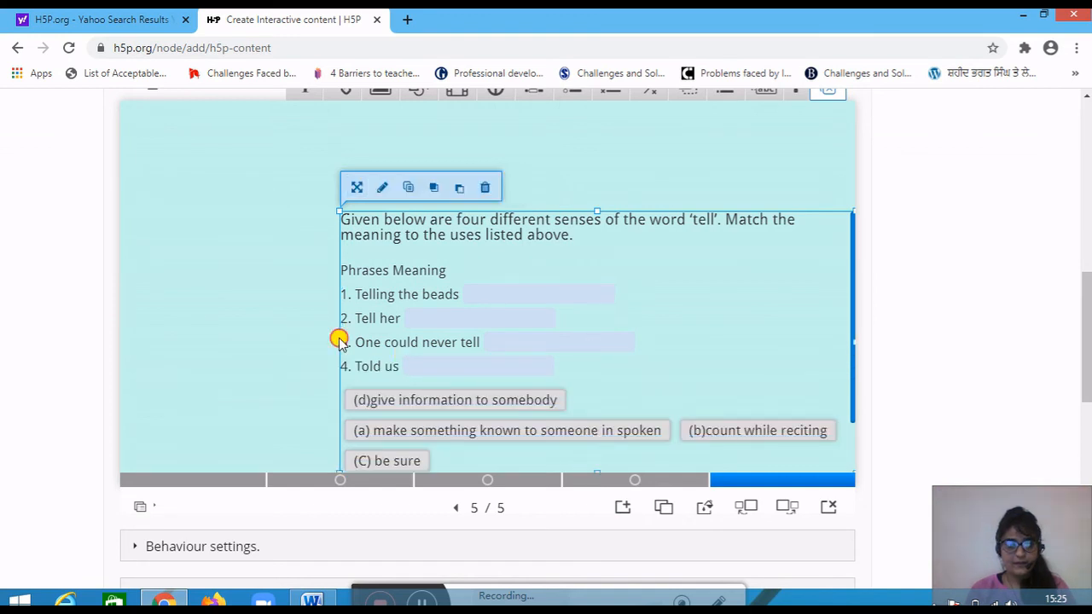
drag(339, 341, 117, 302)
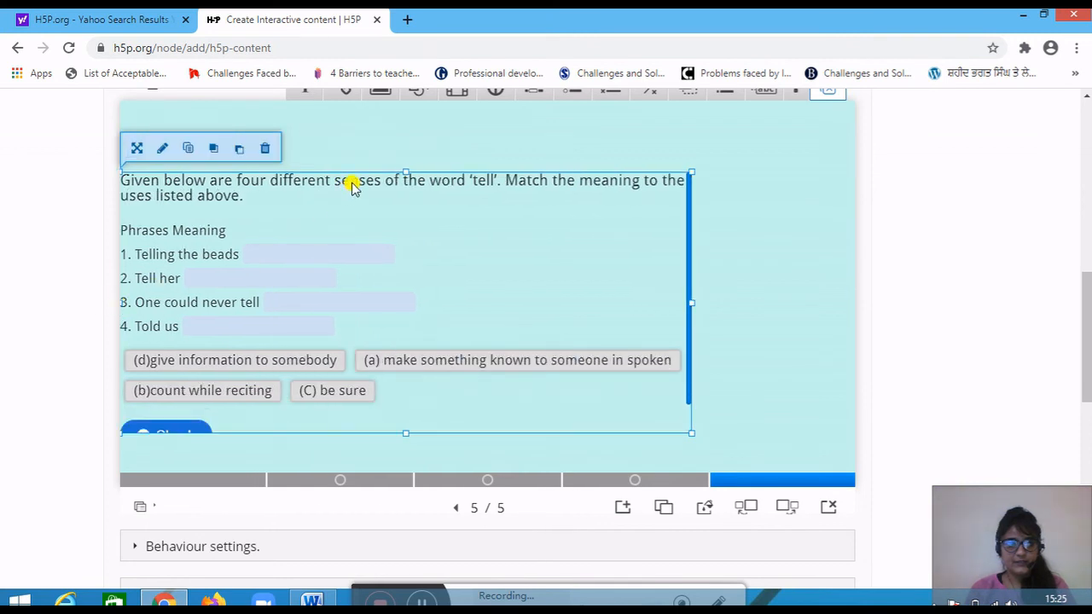
drag(405, 173, 443, 106)
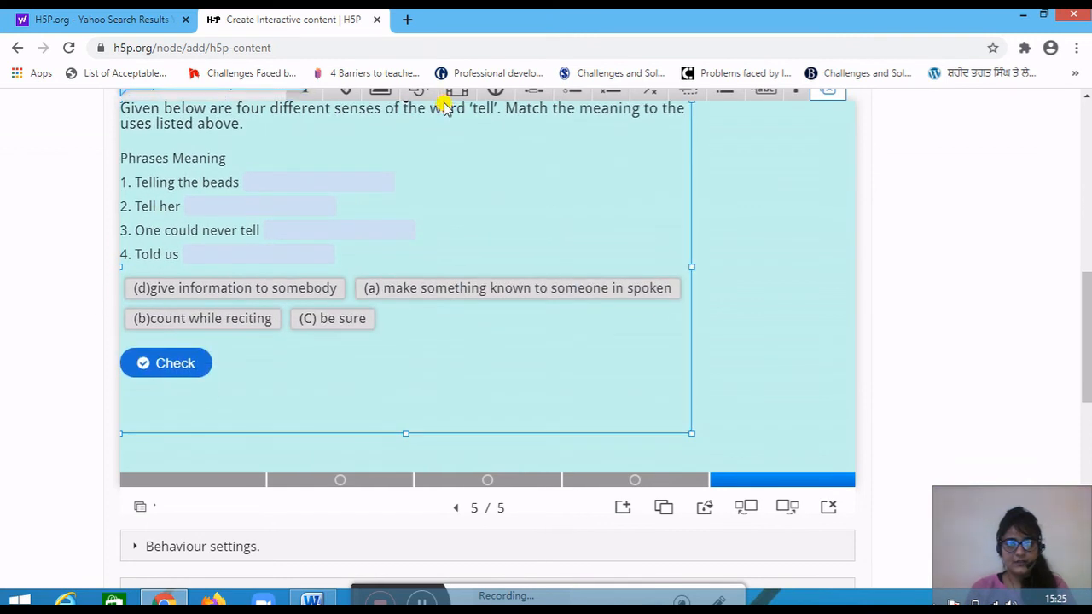
drag(687, 265, 841, 282)
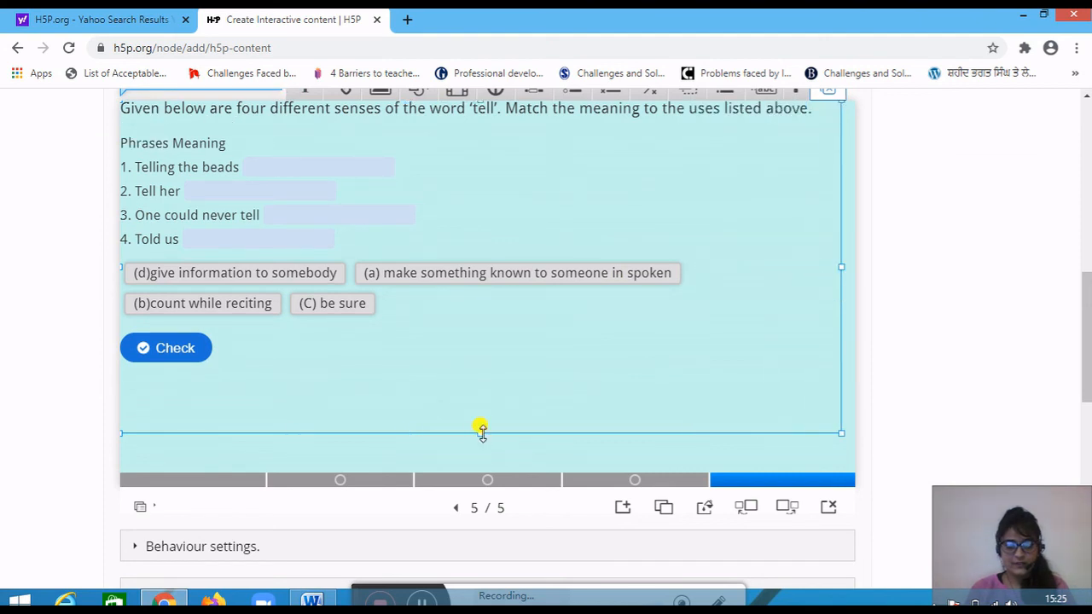
drag(481, 432, 483, 468)
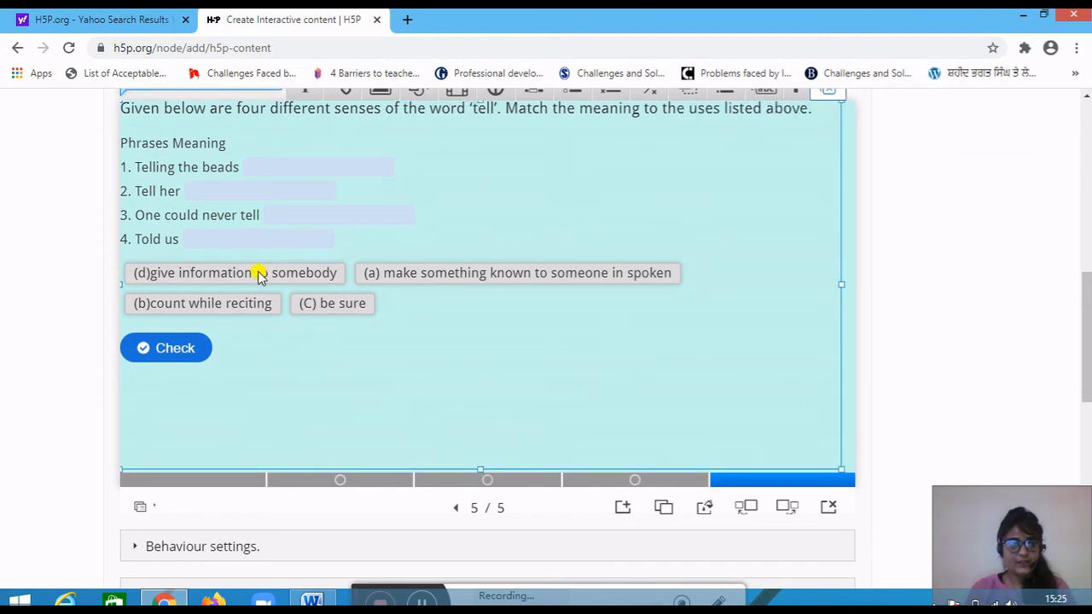
drag(258, 275, 302, 230)
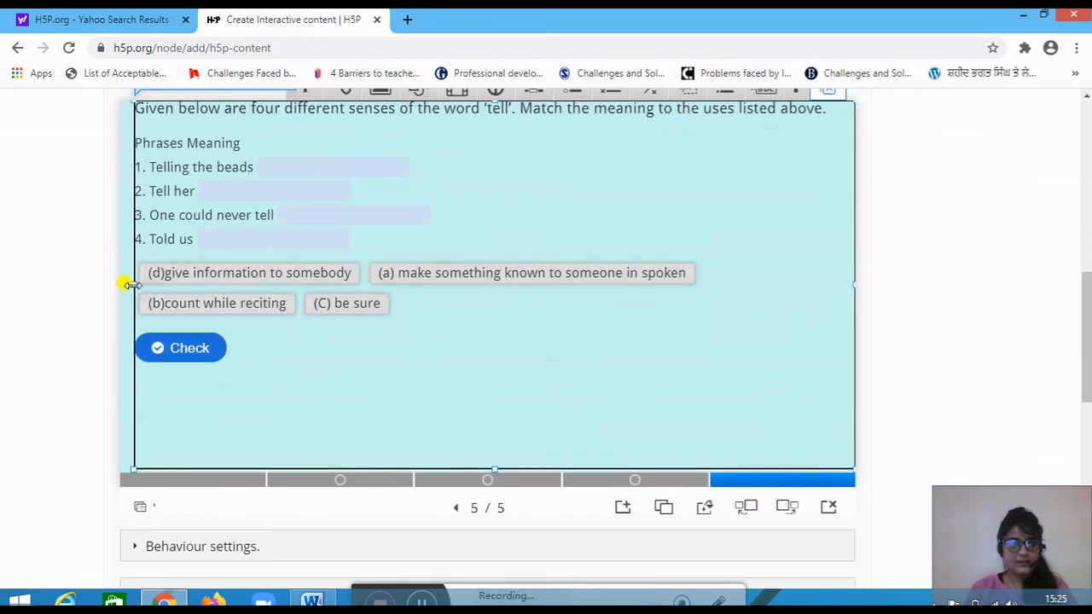
drag(128, 284, 105, 282)
Step: Review the layout of the Drag the Words exercise on slide 5 and the presentation's title field
scroll(205, 312, down, 1)
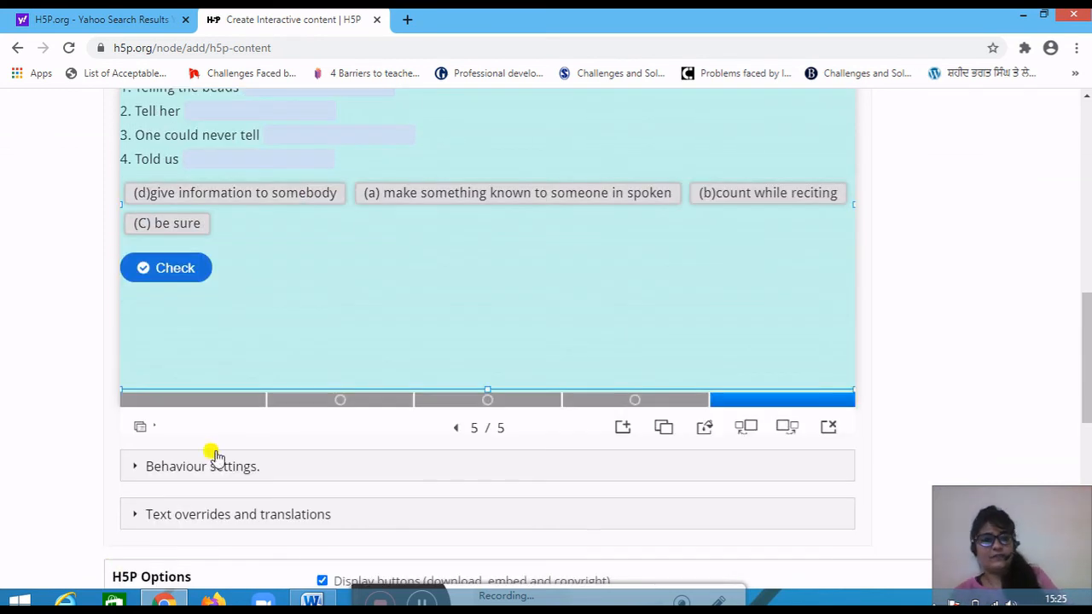
scroll(509, 295, up, 2)
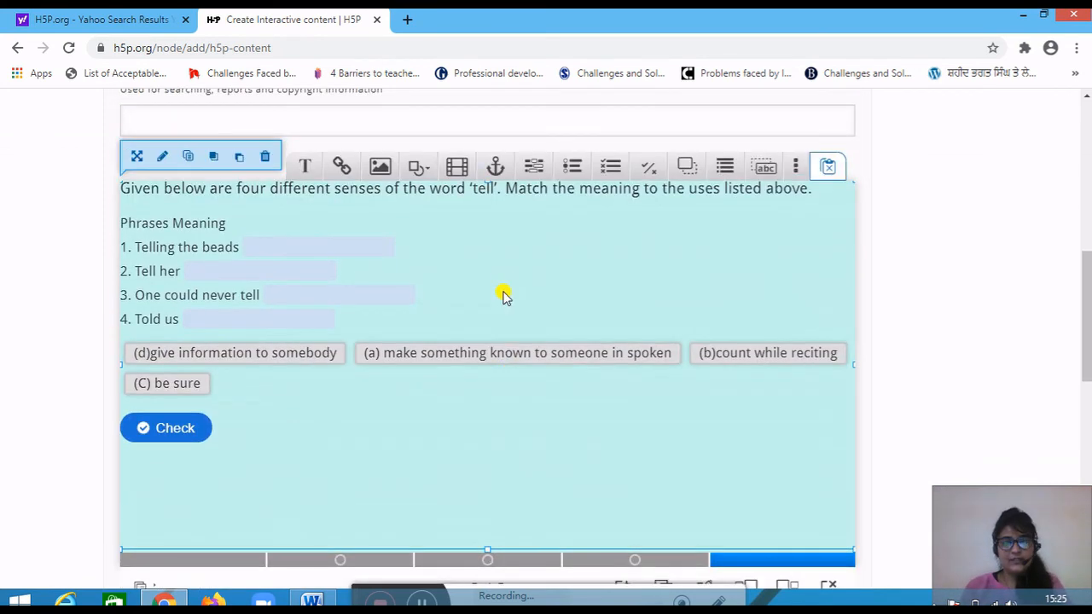
scroll(504, 295, down, 2)
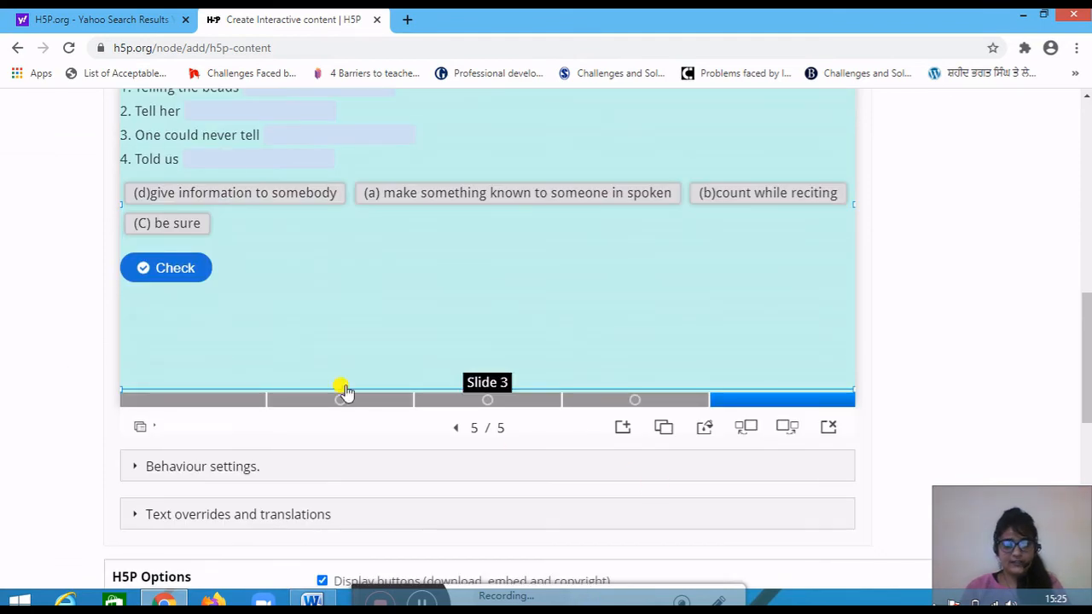
scroll(571, 412, up, 2)
scroll(571, 412, down, 1)
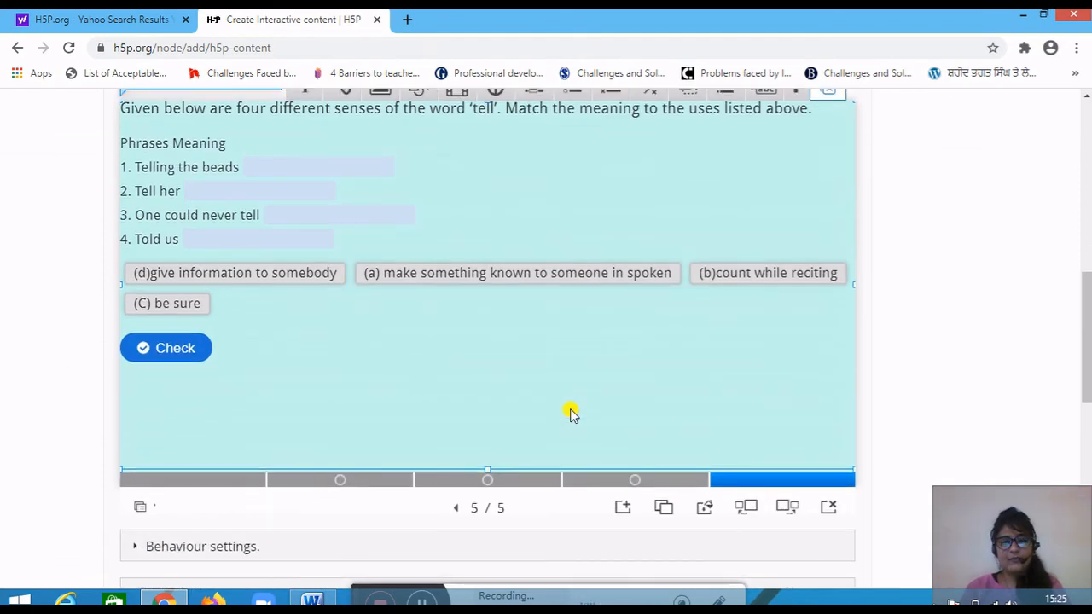
scroll(570, 413, up, 1)
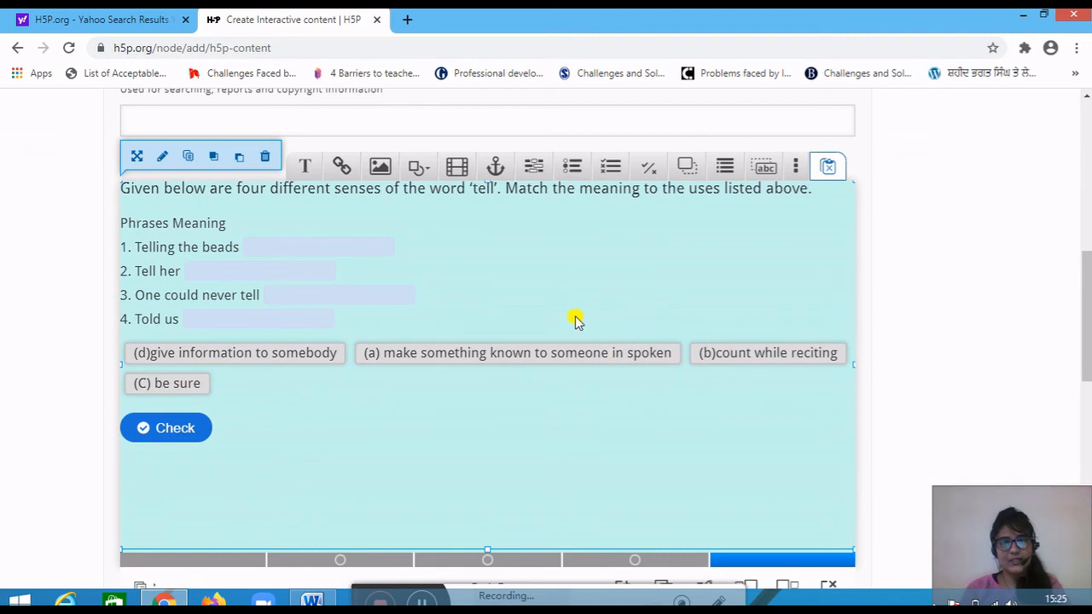
scroll(729, 353, down, 1)
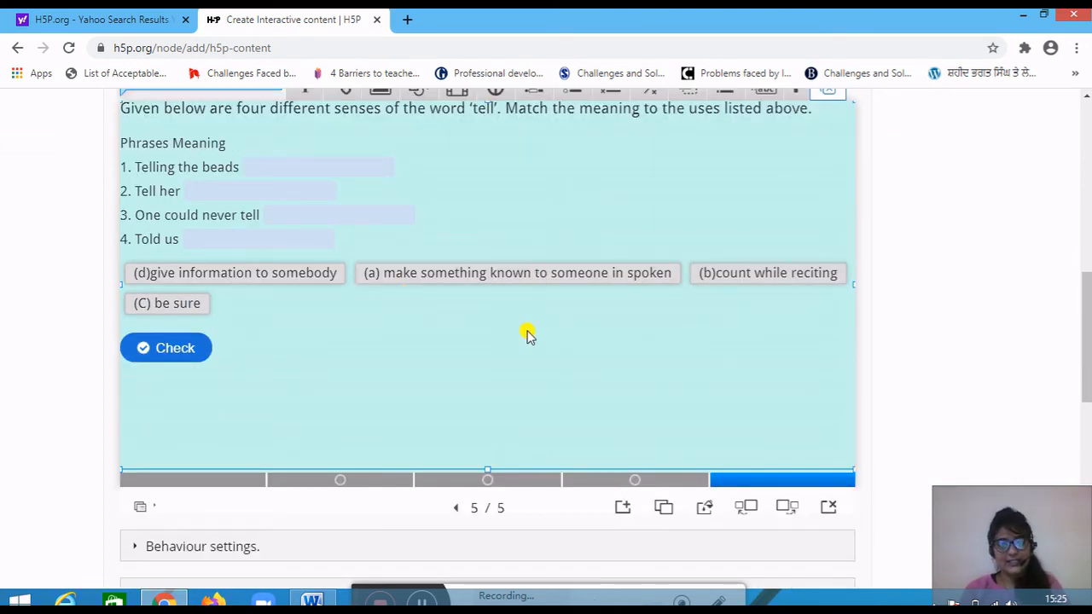
scroll(491, 333, up, 4)
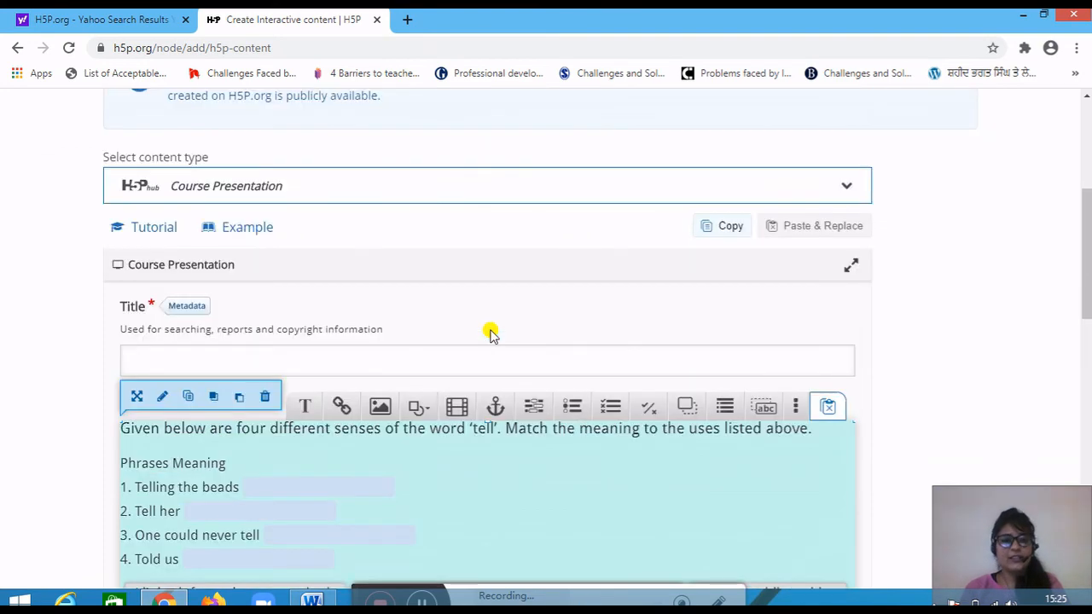
scroll(490, 332, down, 2)
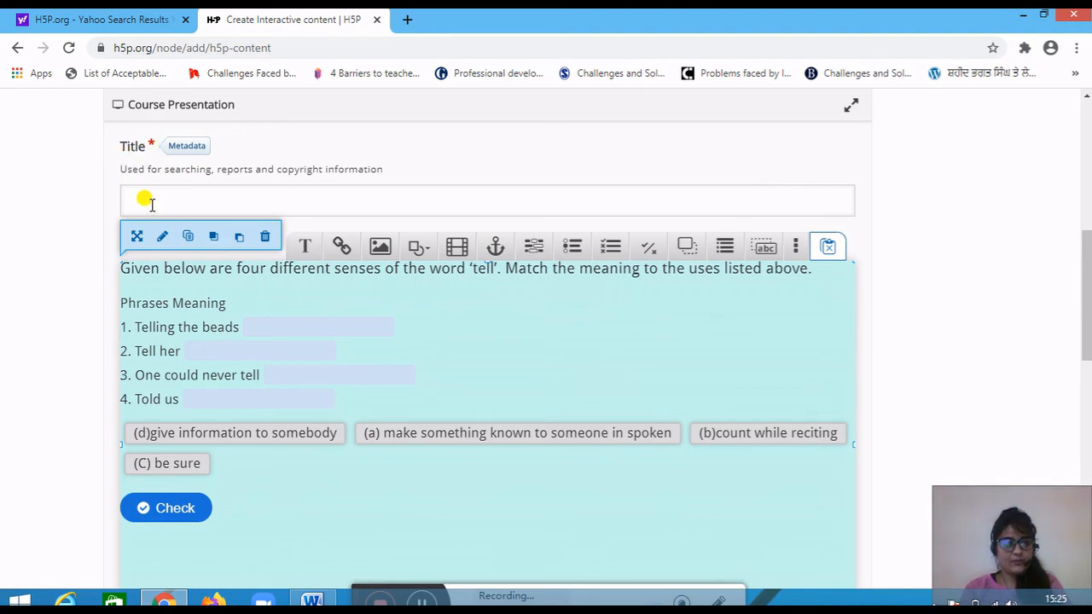
Step: Expand the presentation's behaviour settings and review them along with the H5P display options
scroll(148, 201, down, 5)
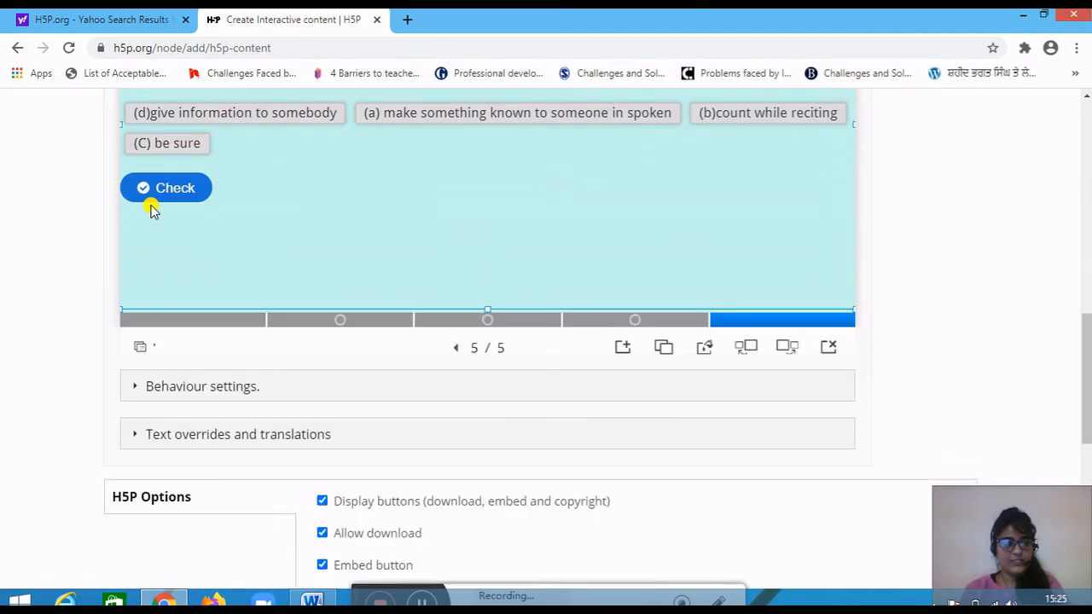
click(214, 309)
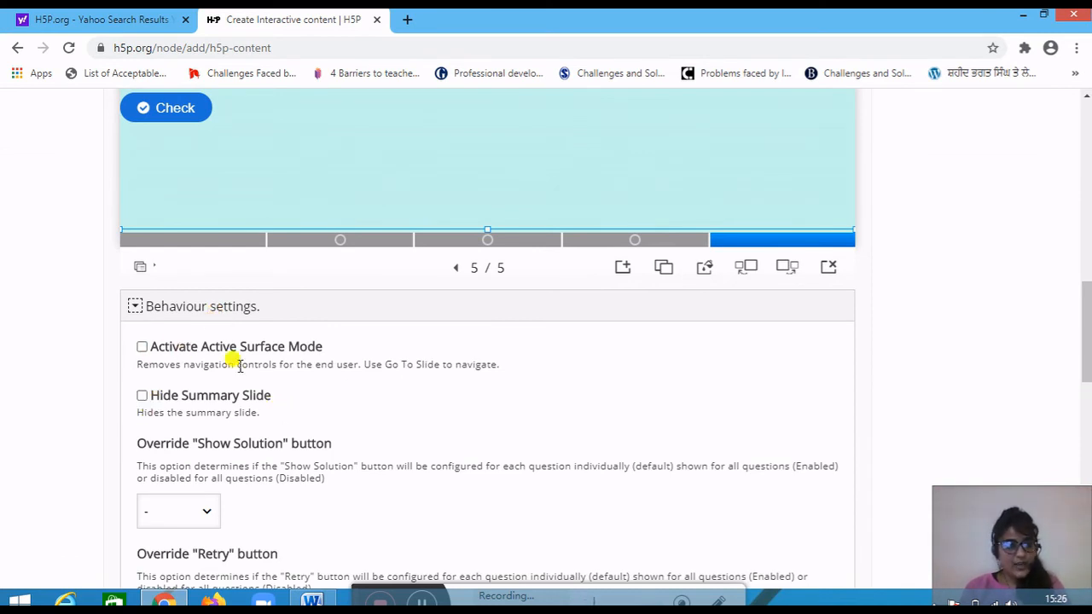
scroll(273, 359, down, 1)
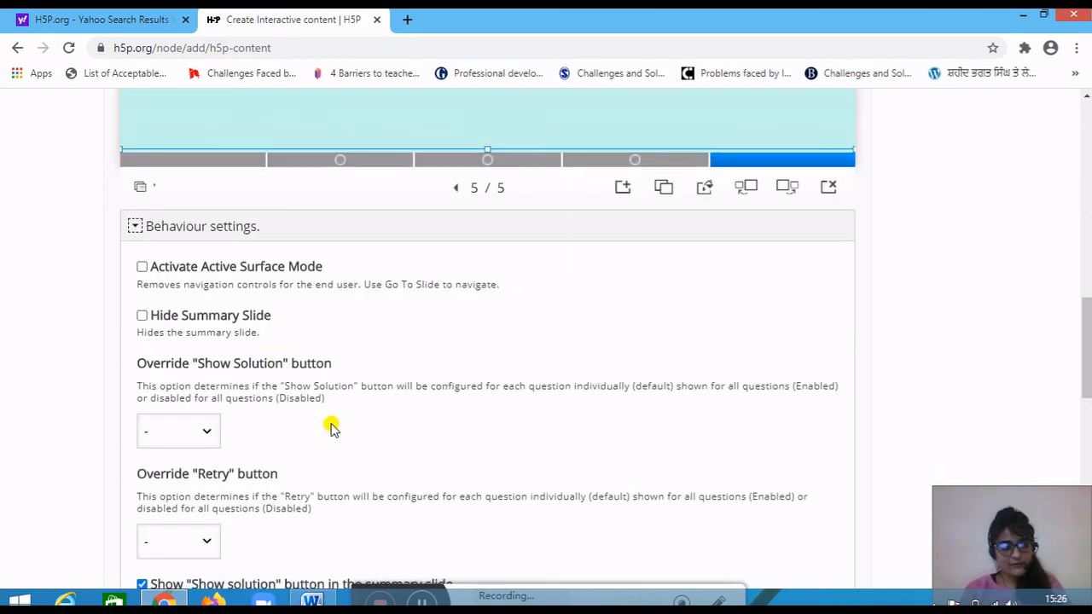
scroll(331, 426, down, 3)
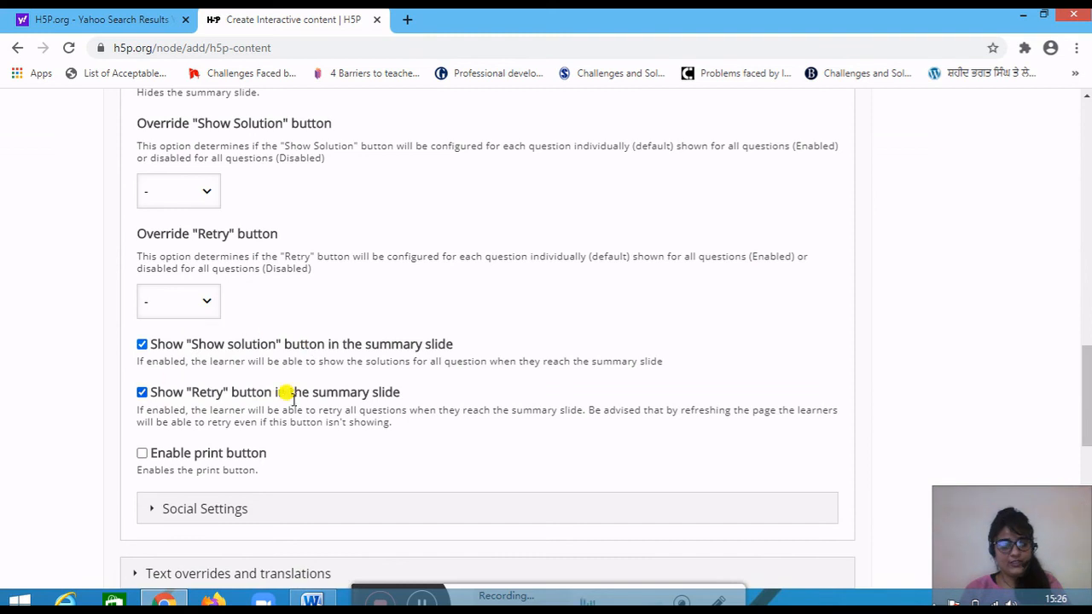
scroll(266, 460, down, 3)
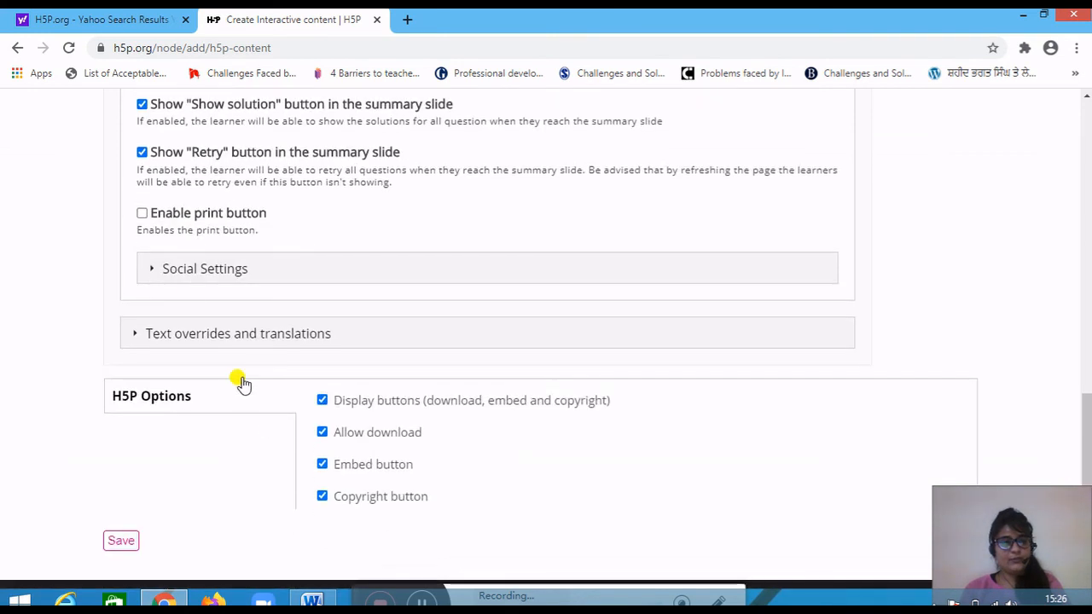
Step: Title the presentation "The Portrait of alady" and save it
click(121, 540)
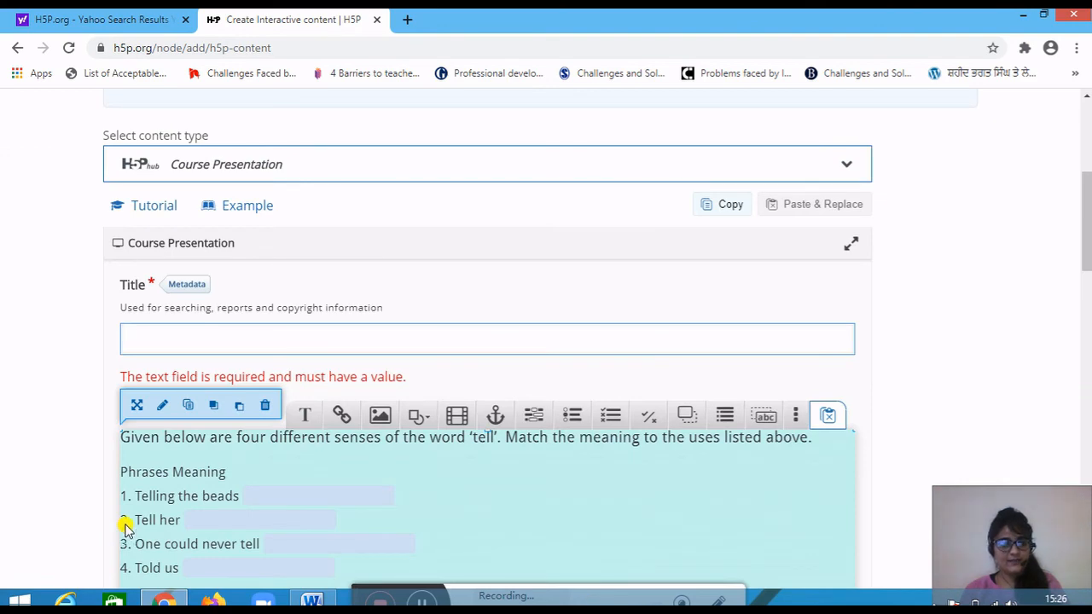
scroll(123, 527, down, 3)
scroll(123, 527, up, 2)
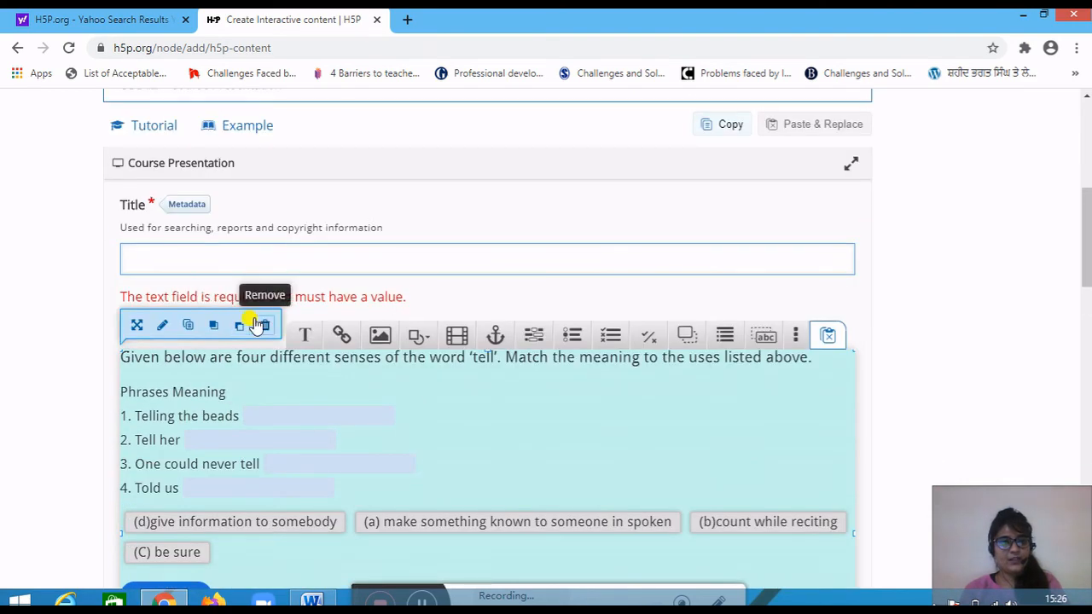
click(264, 256)
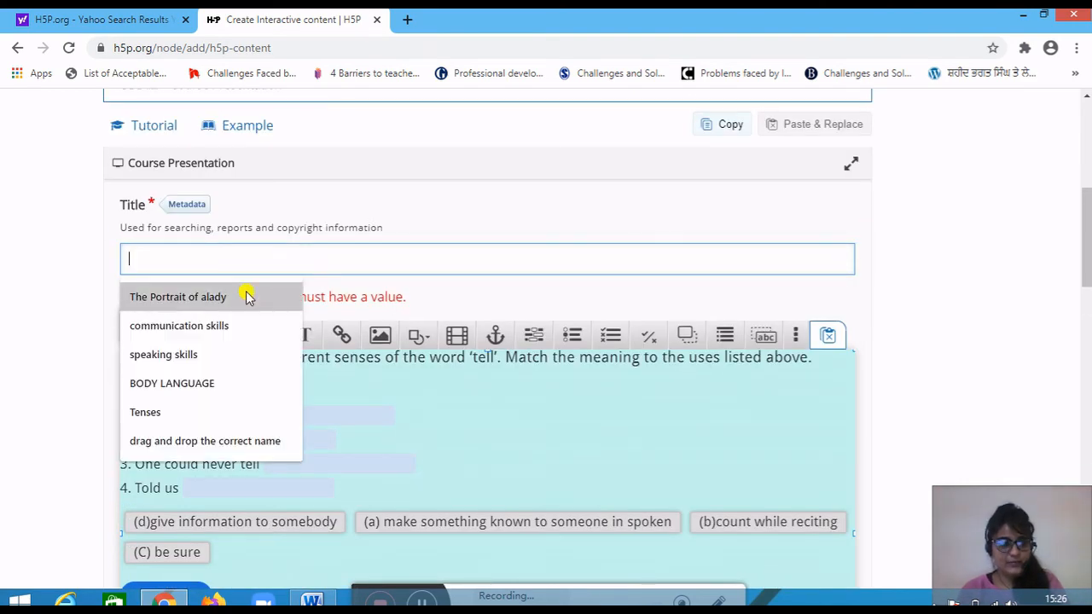
click(210, 298)
scroll(213, 323, down, 12)
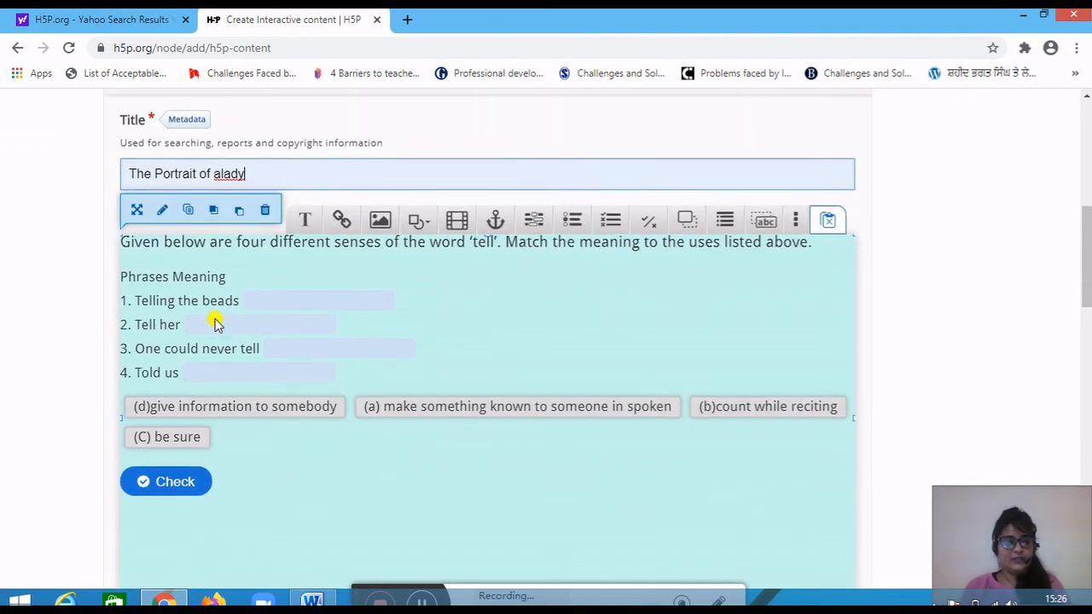
scroll(216, 322, down, 3)
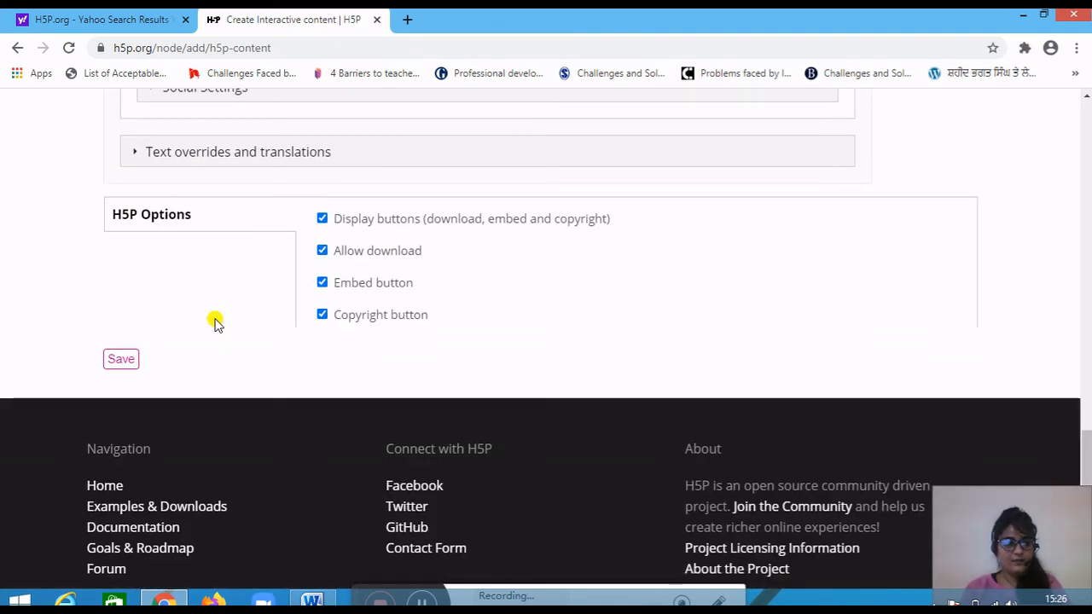
click(114, 359)
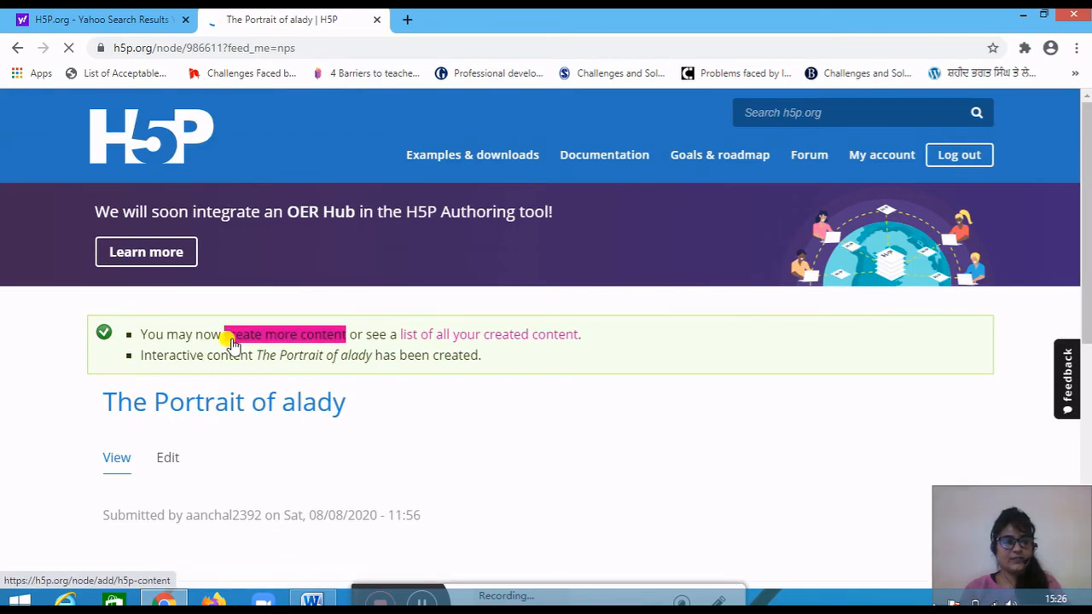
Step: Examine the title slide and slide navigation of the saved presentation
scroll(282, 424, down, 4)
scroll(299, 416, up, 3)
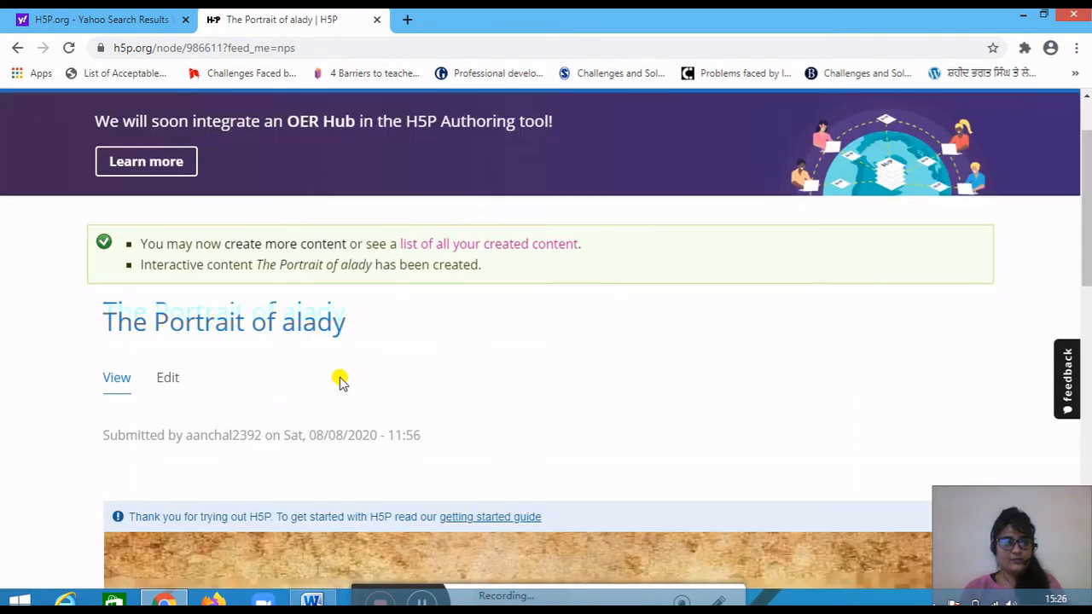
scroll(384, 407, down, 5)
scroll(384, 410, down, 2)
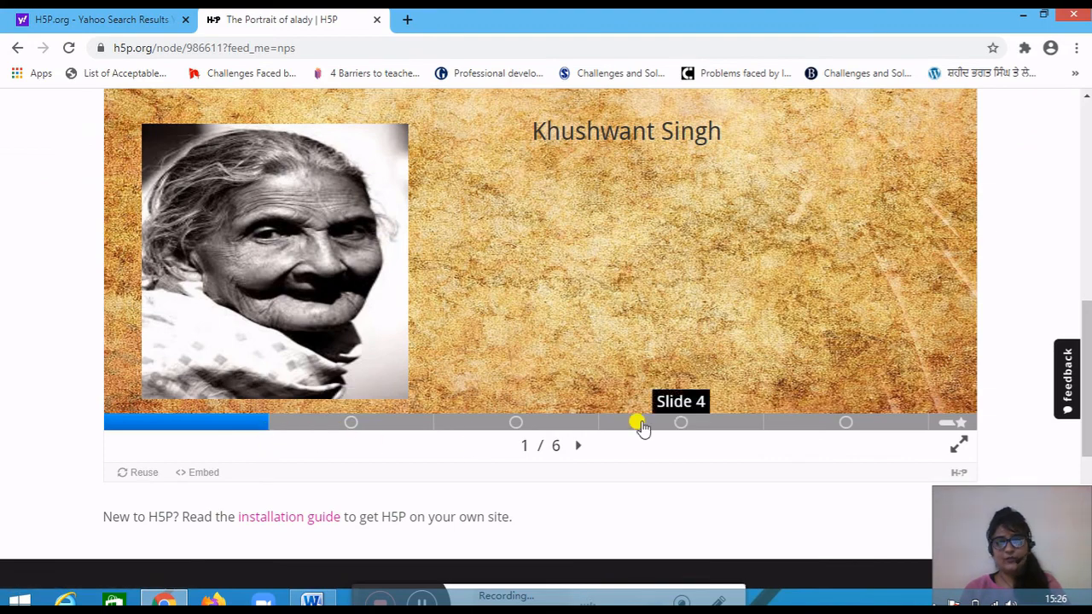
scroll(340, 504, up, 2)
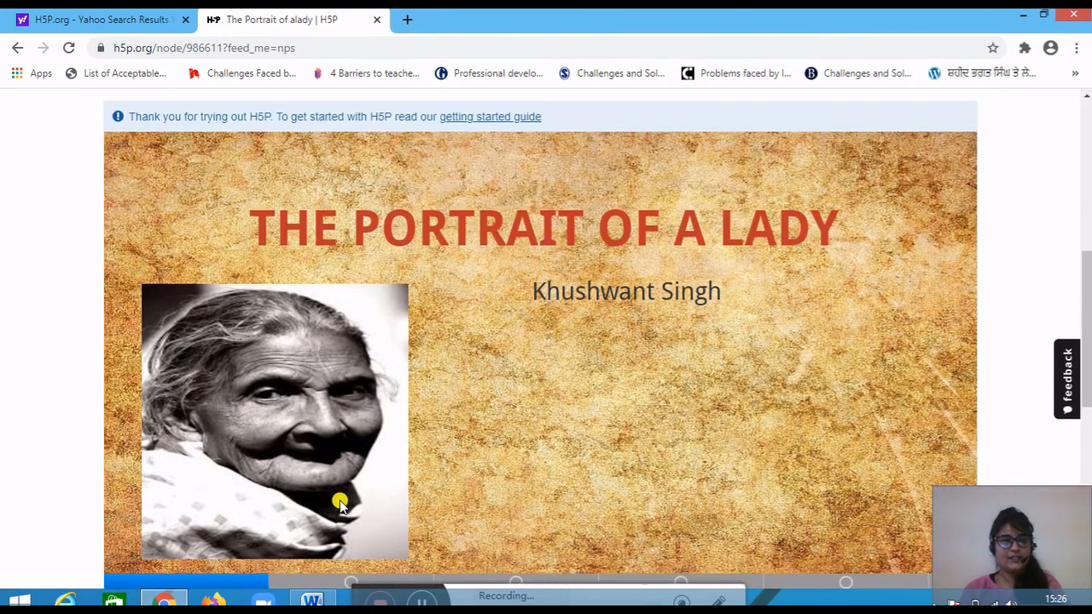
scroll(415, 367, down, 2)
scroll(415, 366, up, 2)
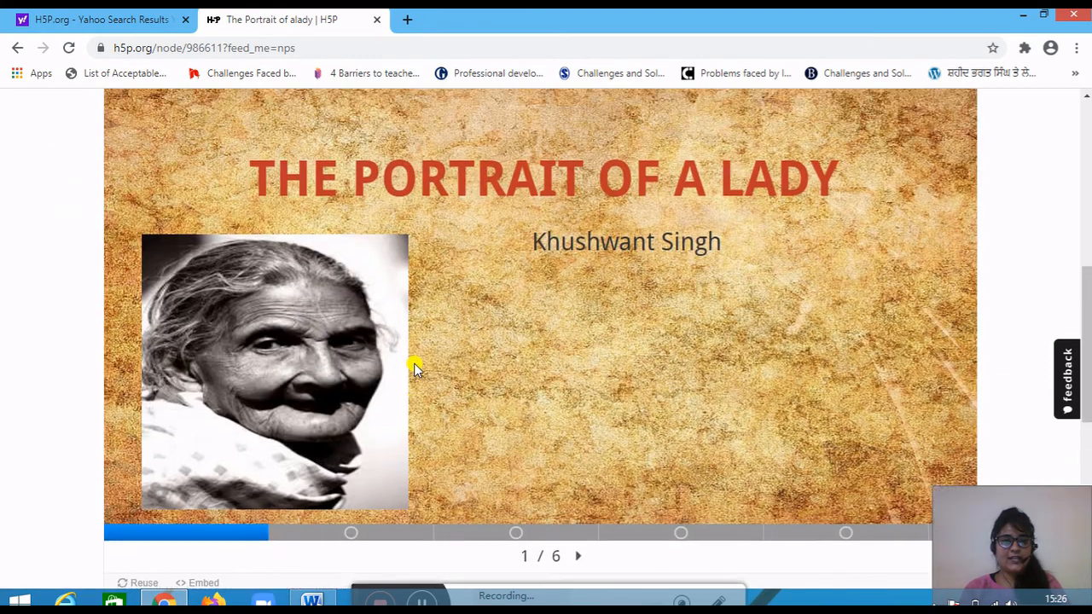
scroll(412, 320, down, 1)
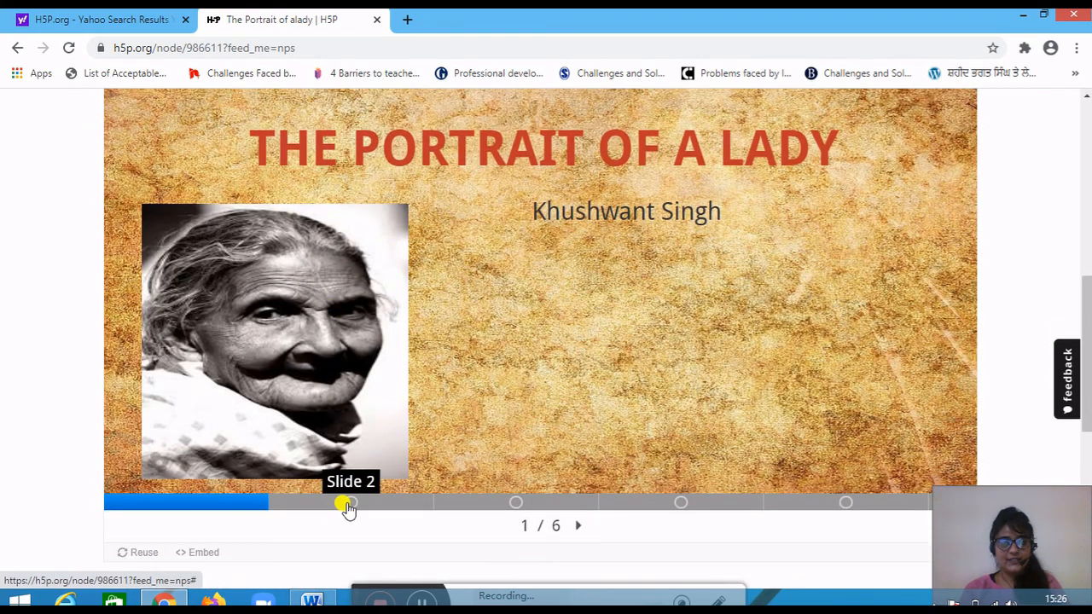
Step: Go to slide 2 and fill the first two blanks of the missing words exercise with "terribly" and "beautiful"
click(577, 527)
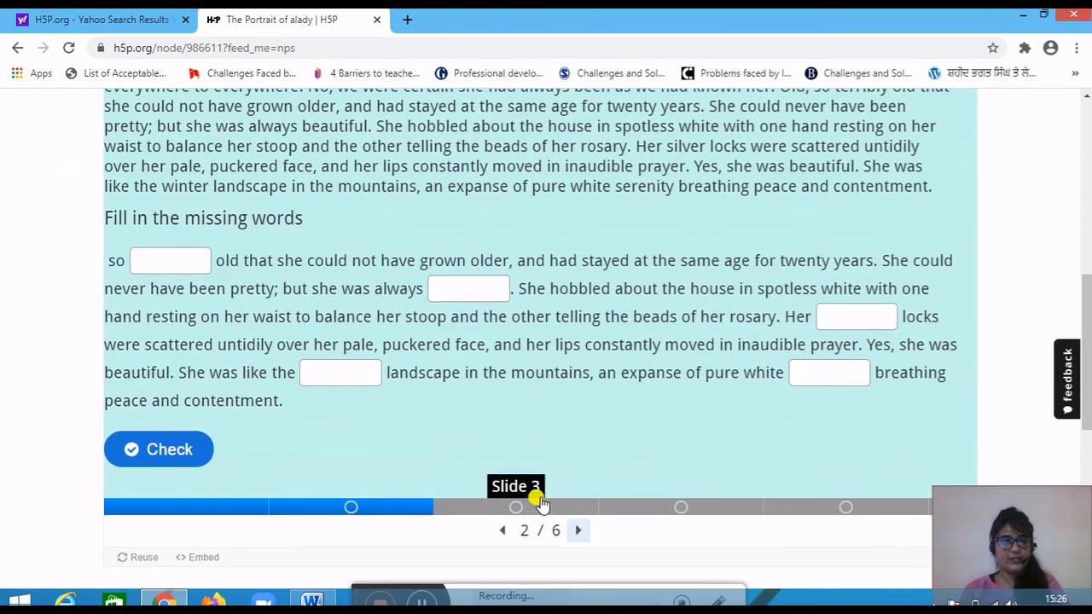
scroll(537, 490, up, 3)
scroll(541, 495, down, 2)
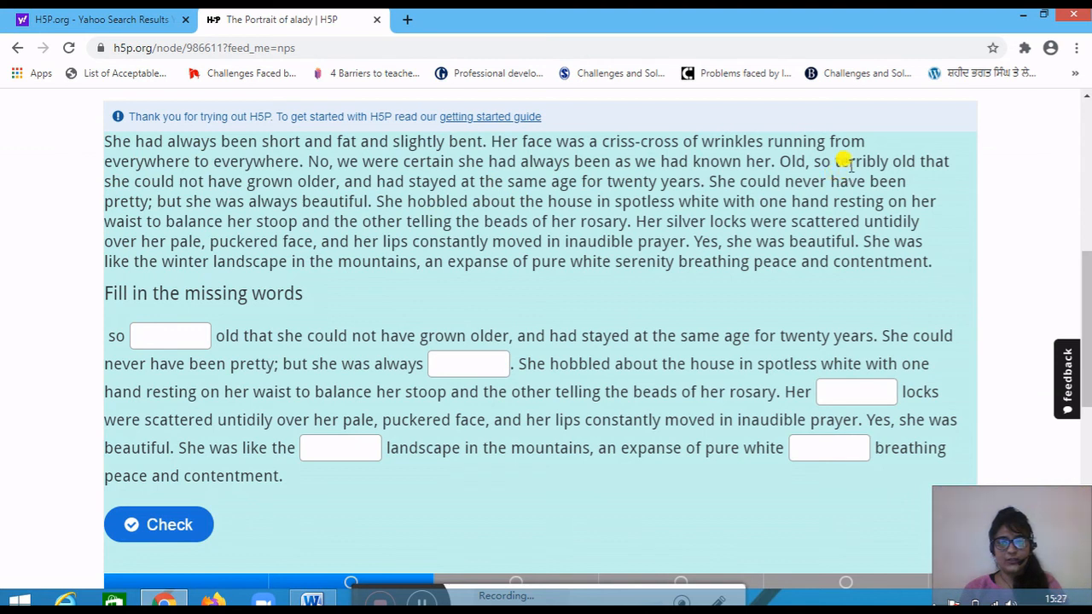
click(162, 338)
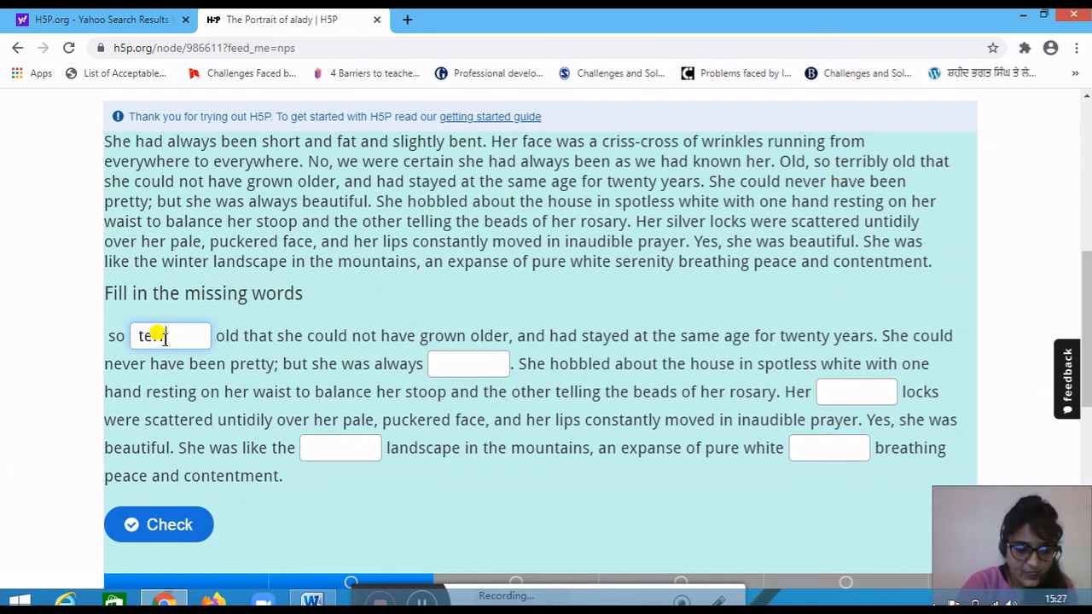
text(terribly)
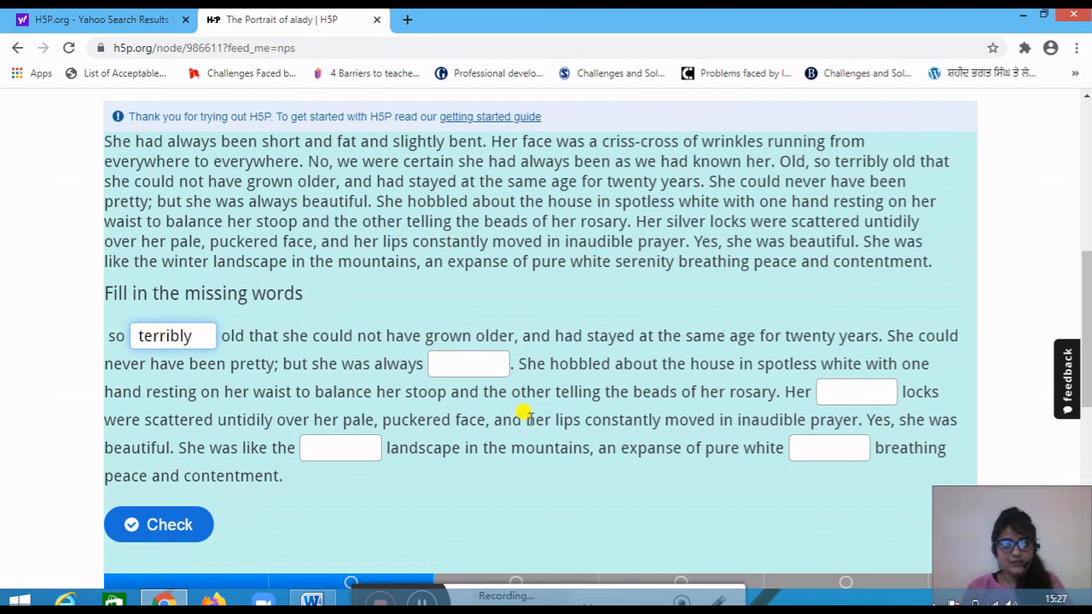
click(459, 364)
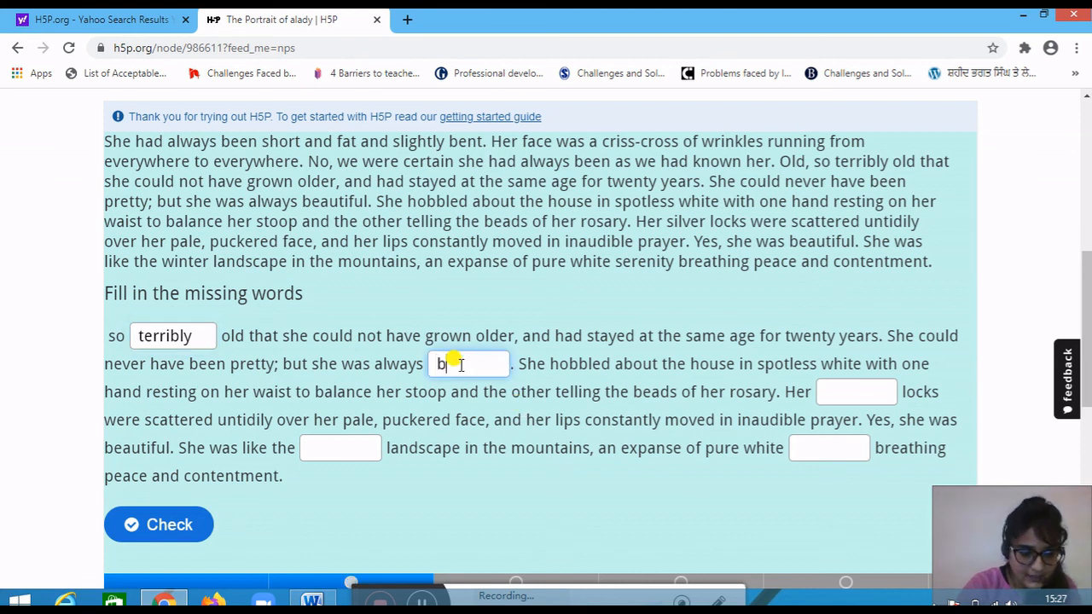
text(beautiful)
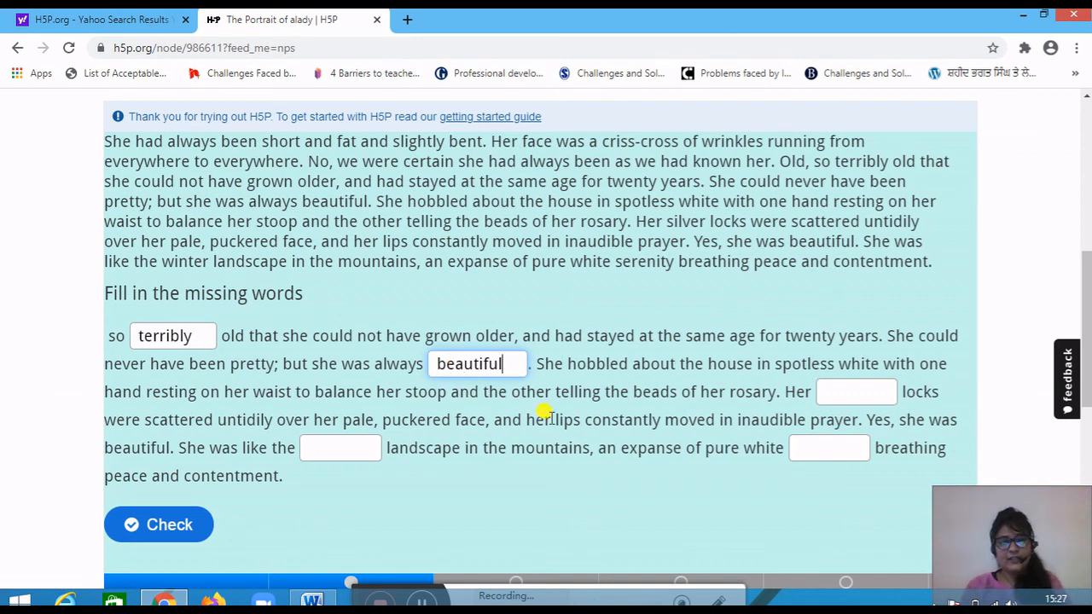
Step: Fill the third blank with "silver" and the last blank with "serenity", leaving the fourth empty, and check the answers
click(846, 391)
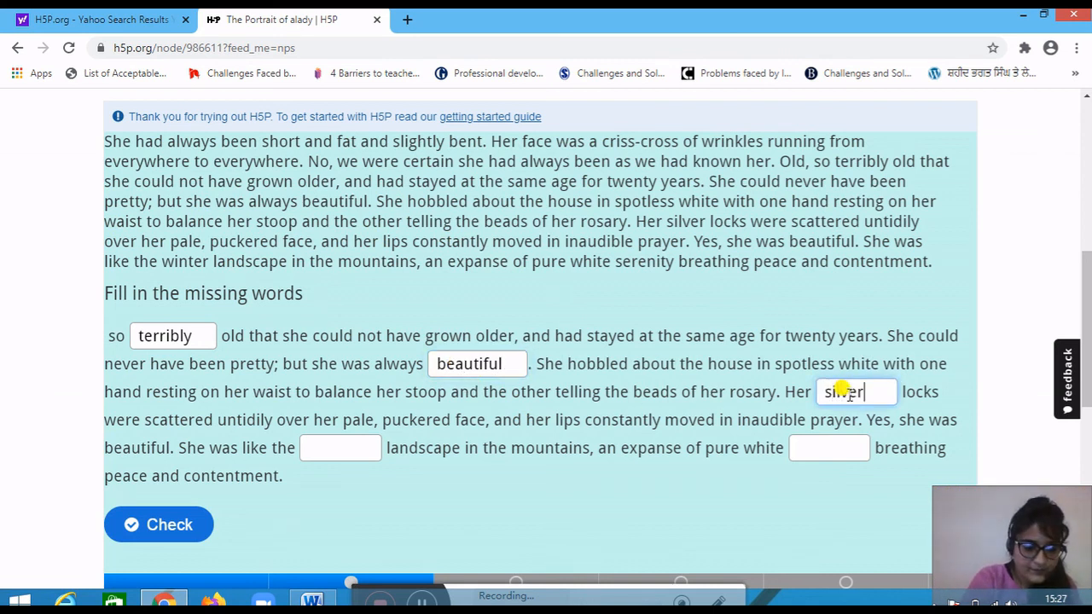
text(silver locks)
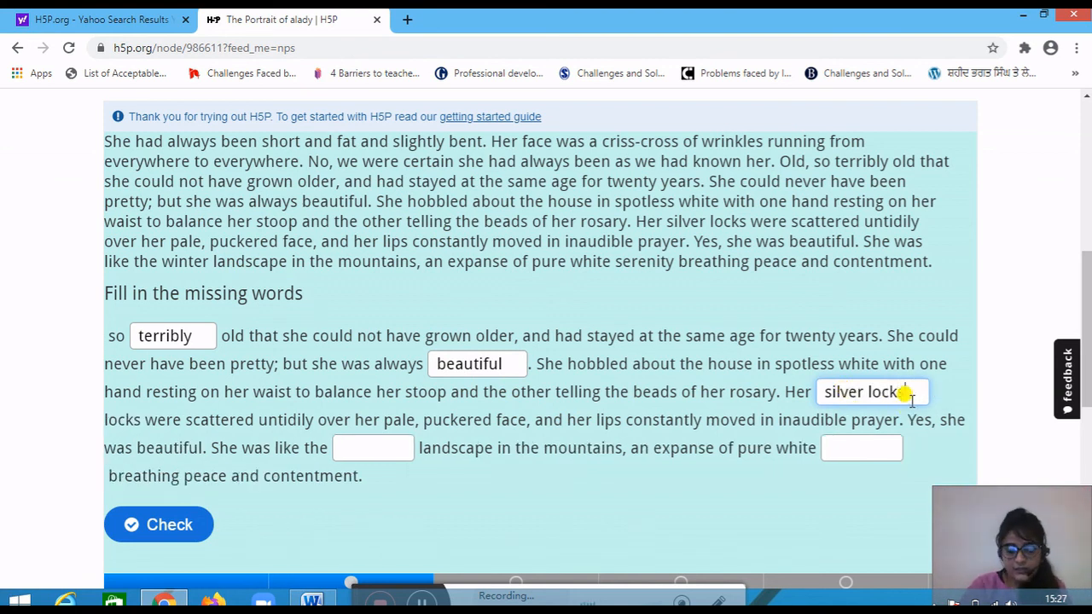
key(BackSpace)
key(BackSpace)
key(BackSpace)
key(BackSpace)
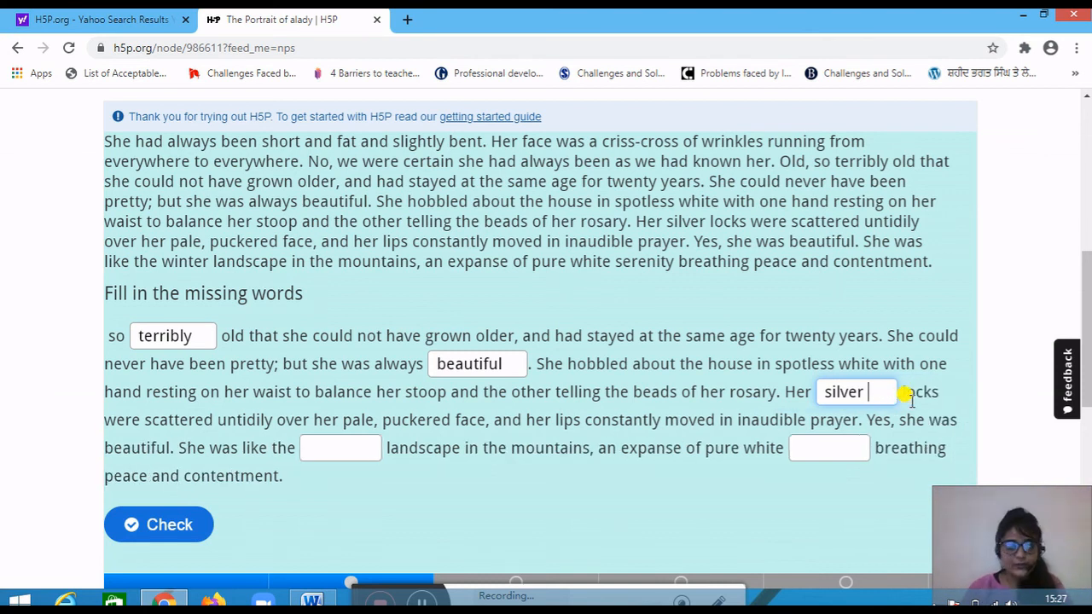
click(808, 453)
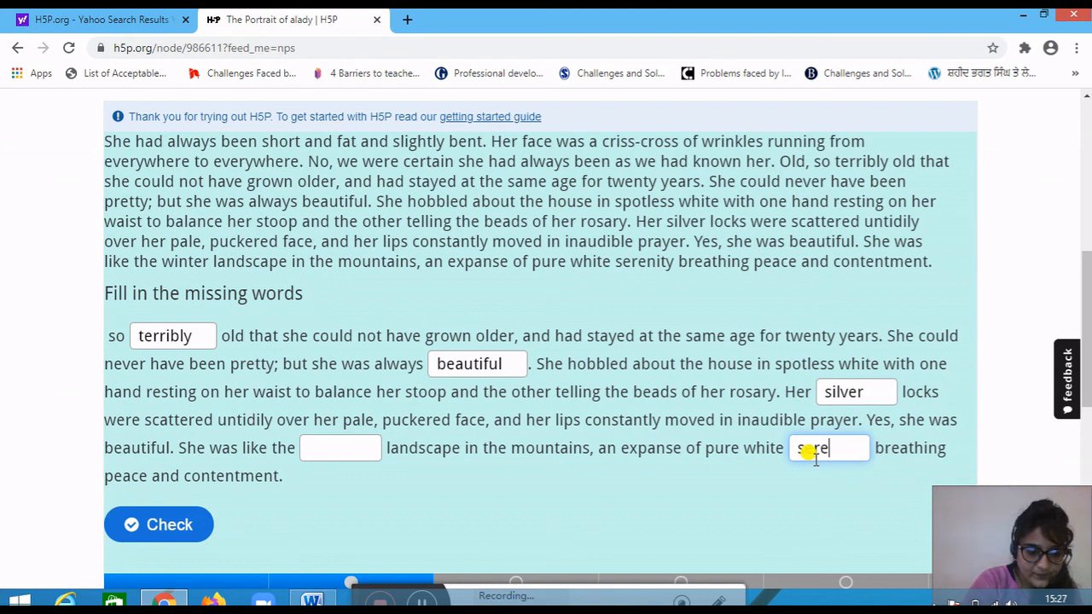
text(serenity)
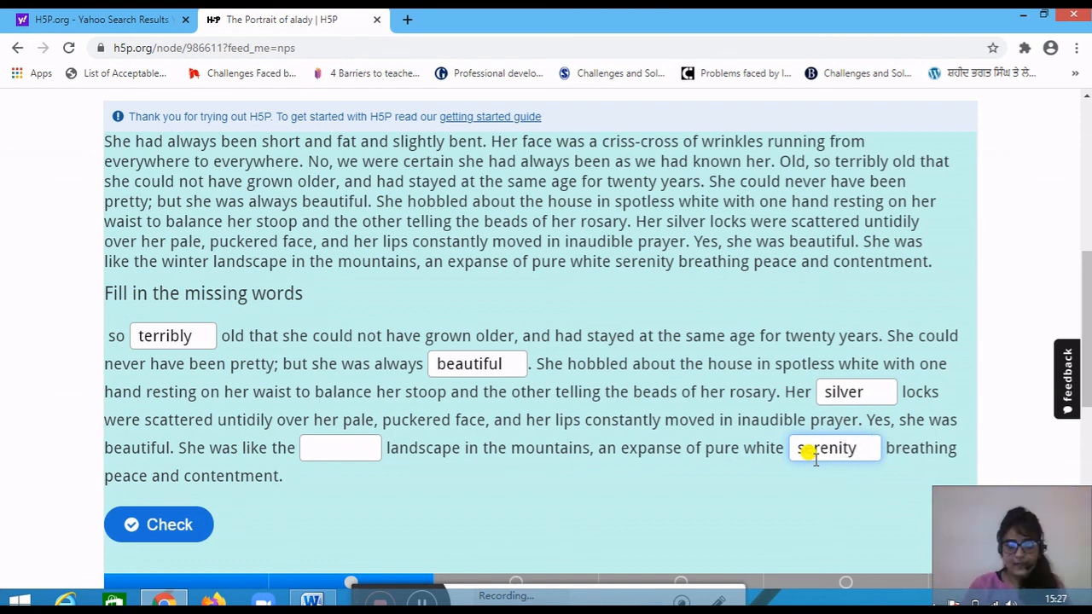
click(160, 523)
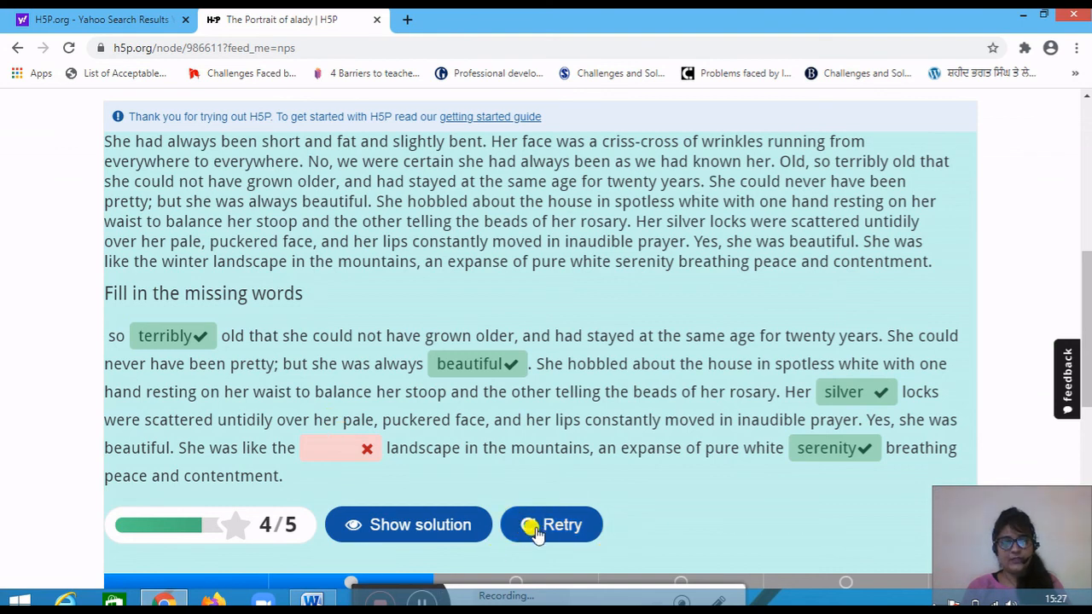
Step: Go to slide 3, answer the author question with "Khushwant Singh" and check the answer
scroll(541, 504, down, 1)
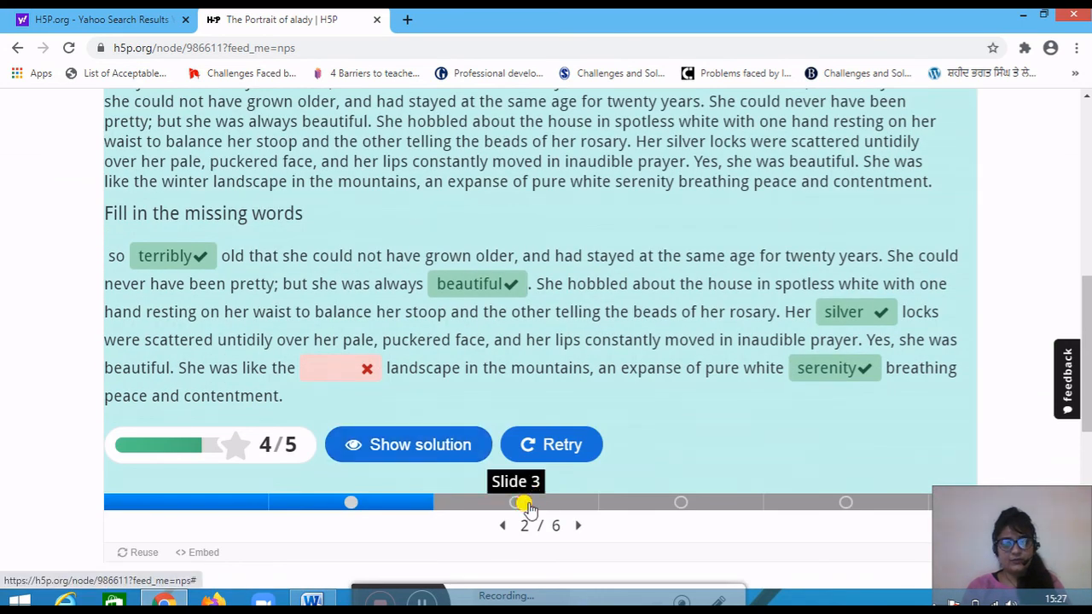
click(526, 504)
scroll(376, 367, up, 1)
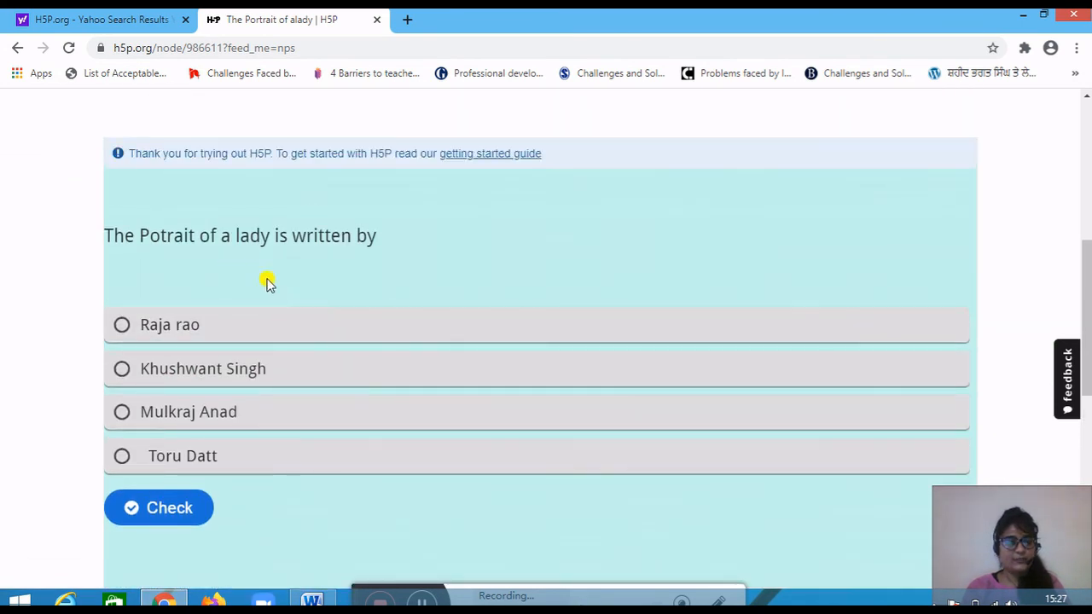
click(122, 370)
scroll(127, 377, down, 1)
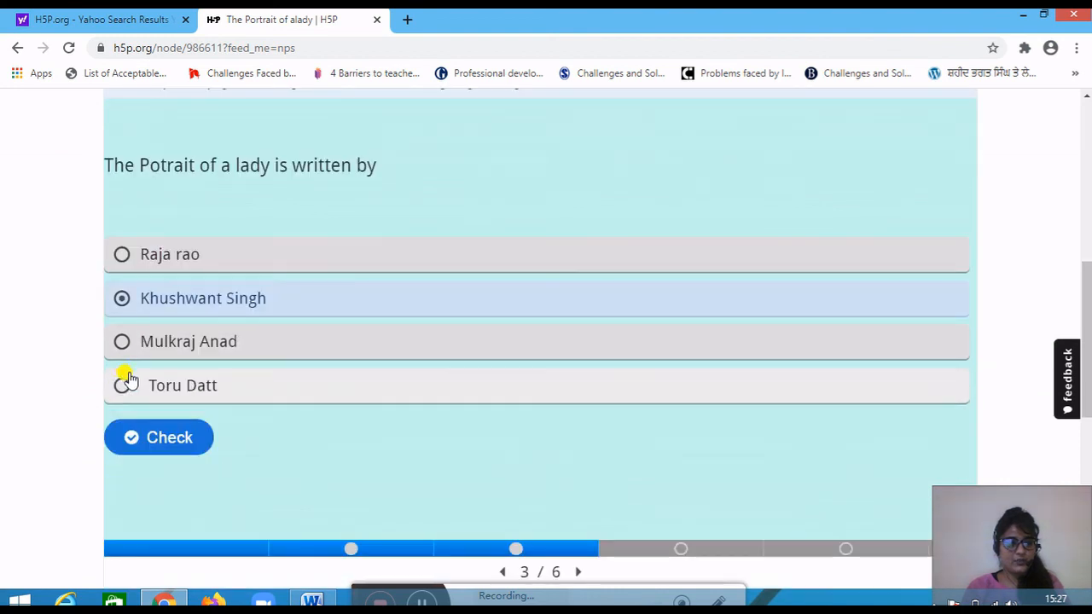
click(148, 442)
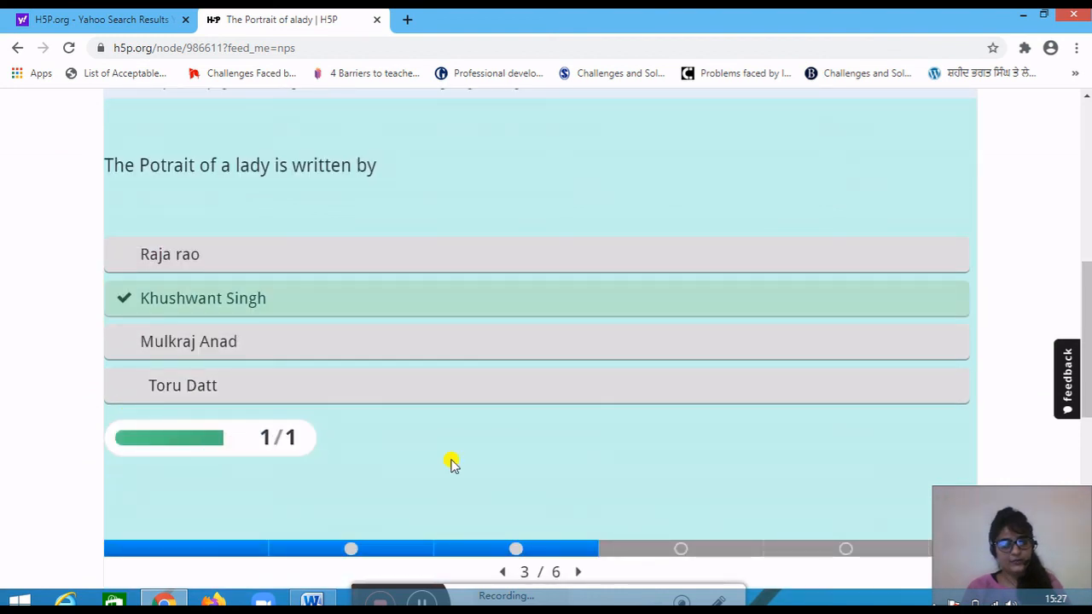
Step: Go to slide 4 and review the missing verbs exercise and the embedded video
scroll(511, 495, down, 1)
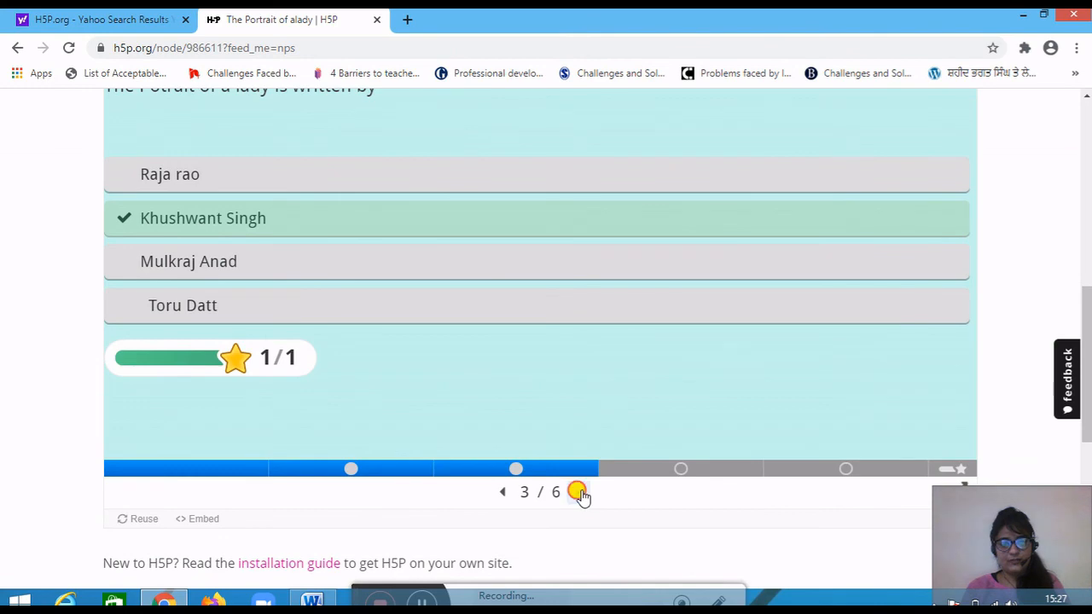
click(579, 492)
scroll(546, 427, up, 3)
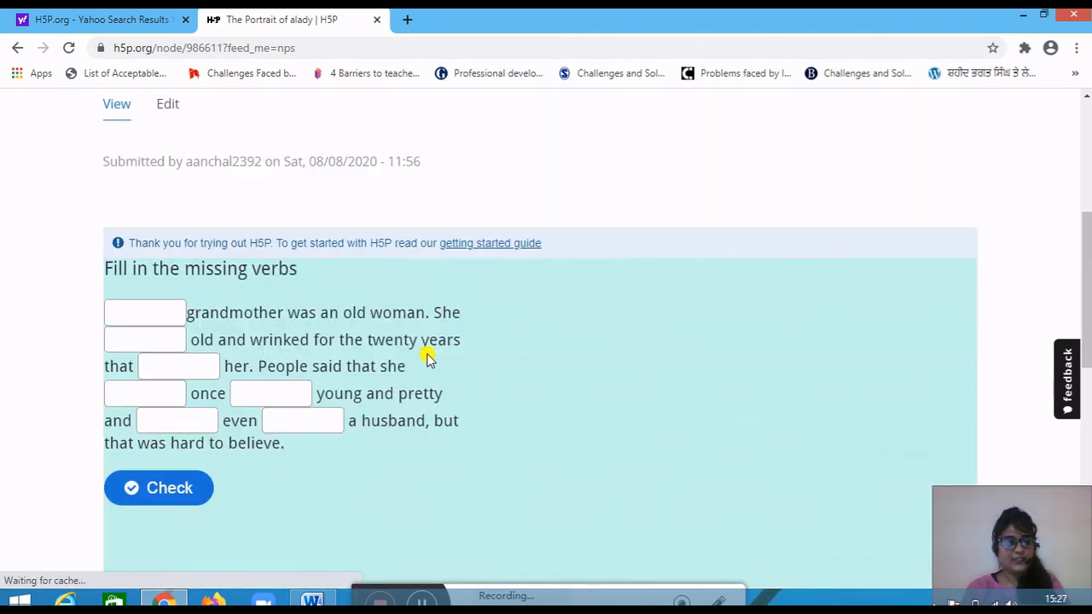
scroll(682, 486, down, 2)
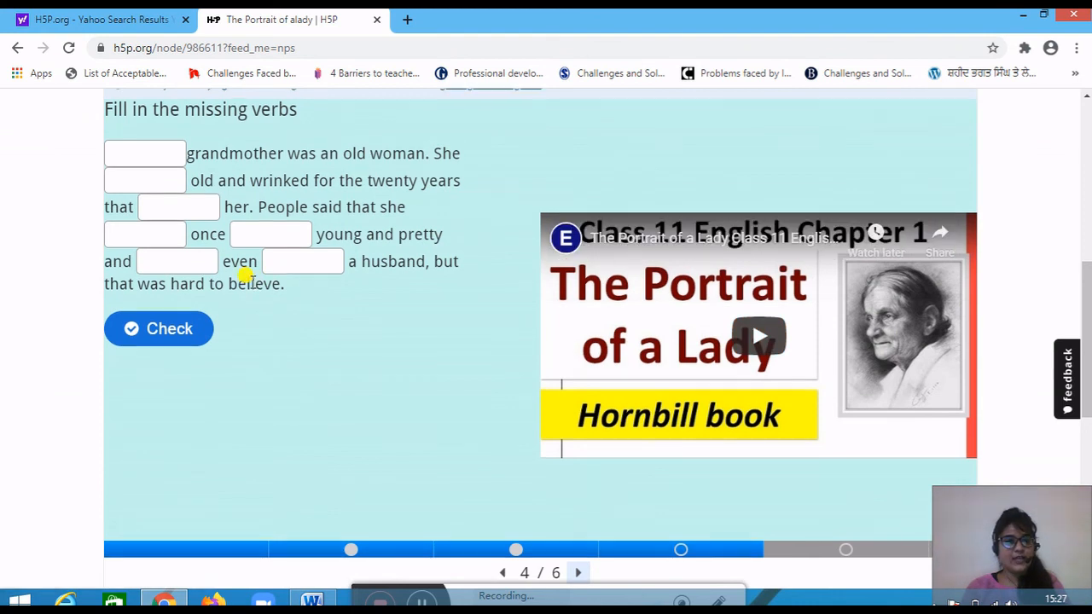
Step: Fill the first three blanks of the missing verbs exercise with "my", "was" and "had", check the answers and request the solution
scroll(252, 281, up, 1)
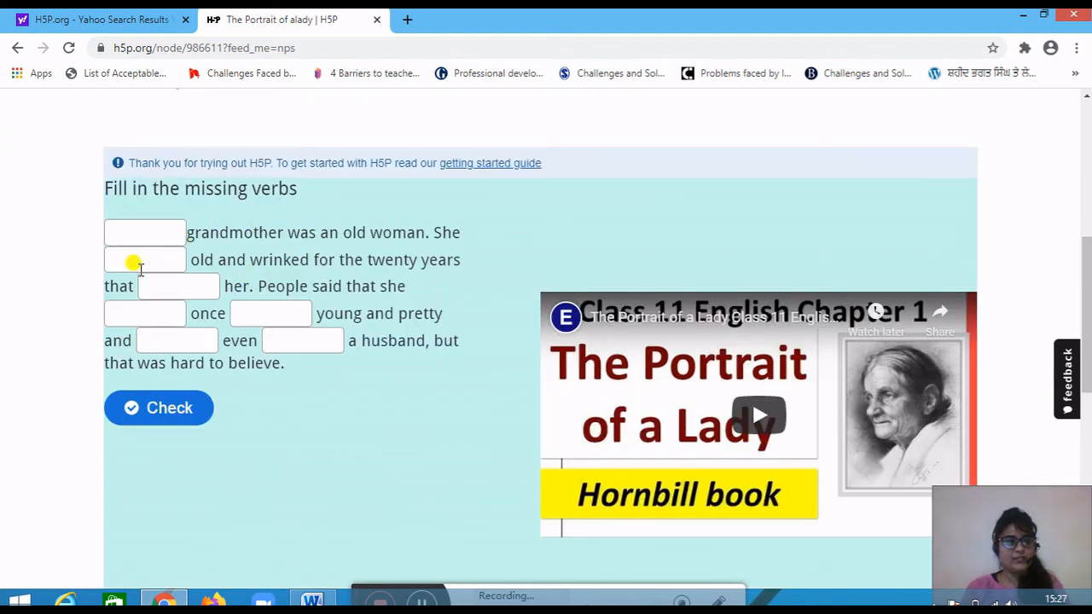
click(144, 229)
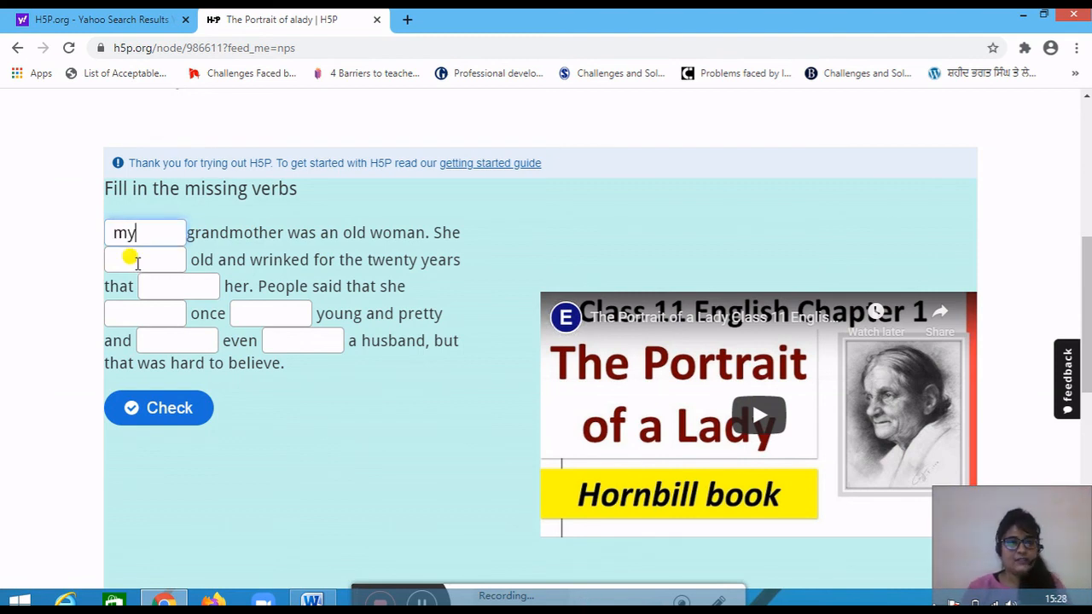
click(145, 260)
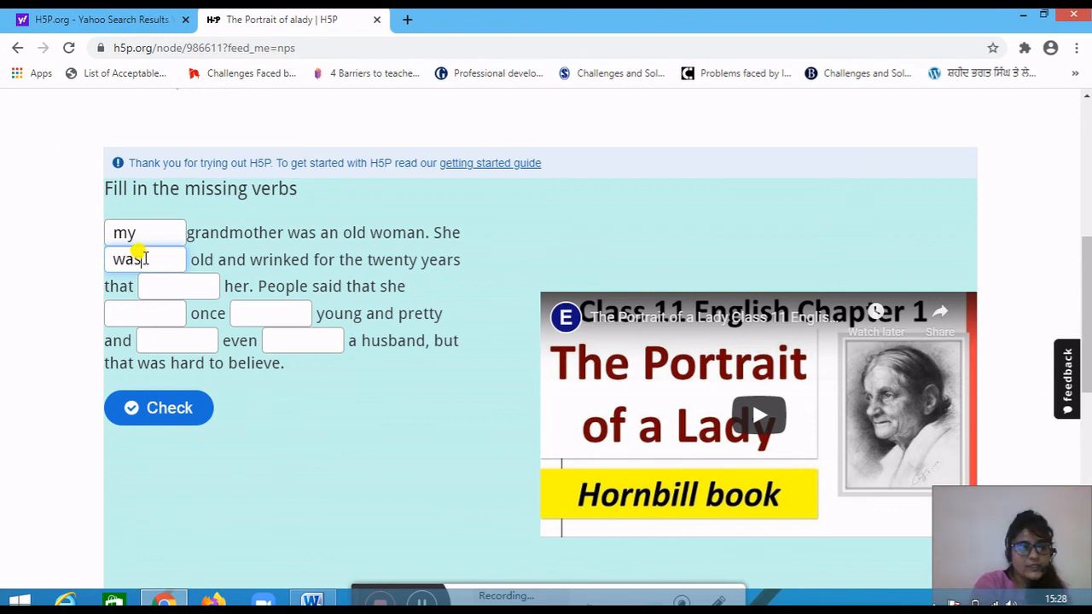
click(186, 288)
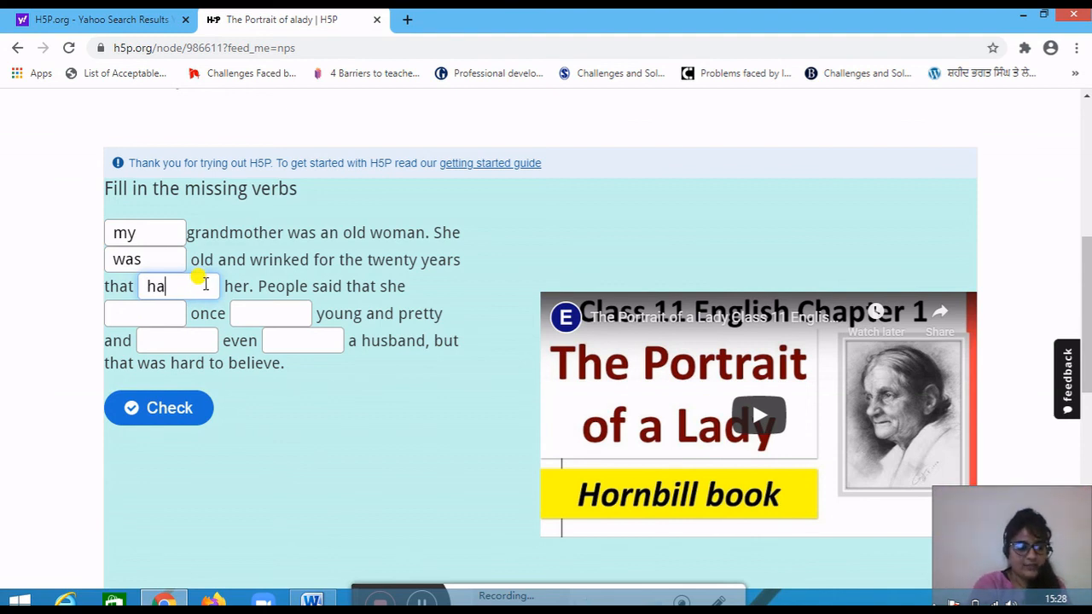
click(176, 408)
scroll(256, 282, down, 1)
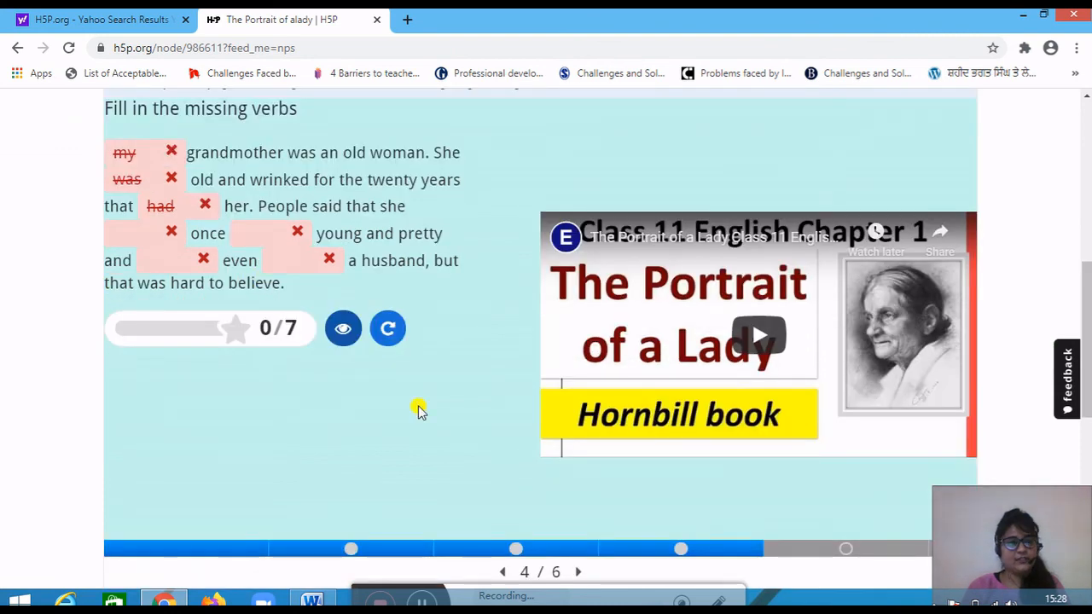
click(341, 330)
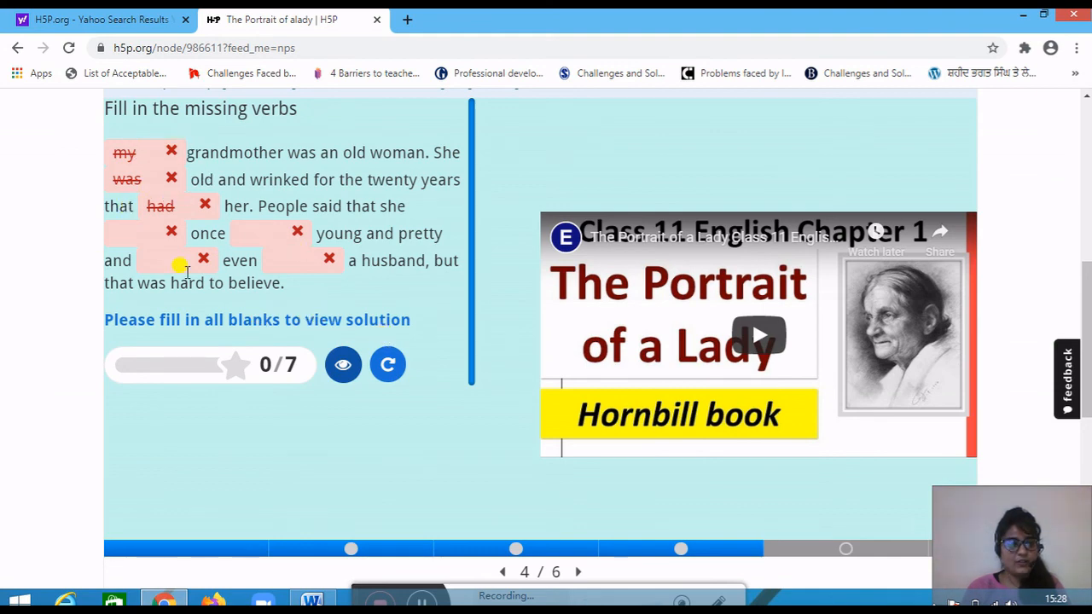
Step: Go to slide 5 with the matching exercise on the word "tell" and dismiss the low battery warning
scroll(427, 470, down, 1)
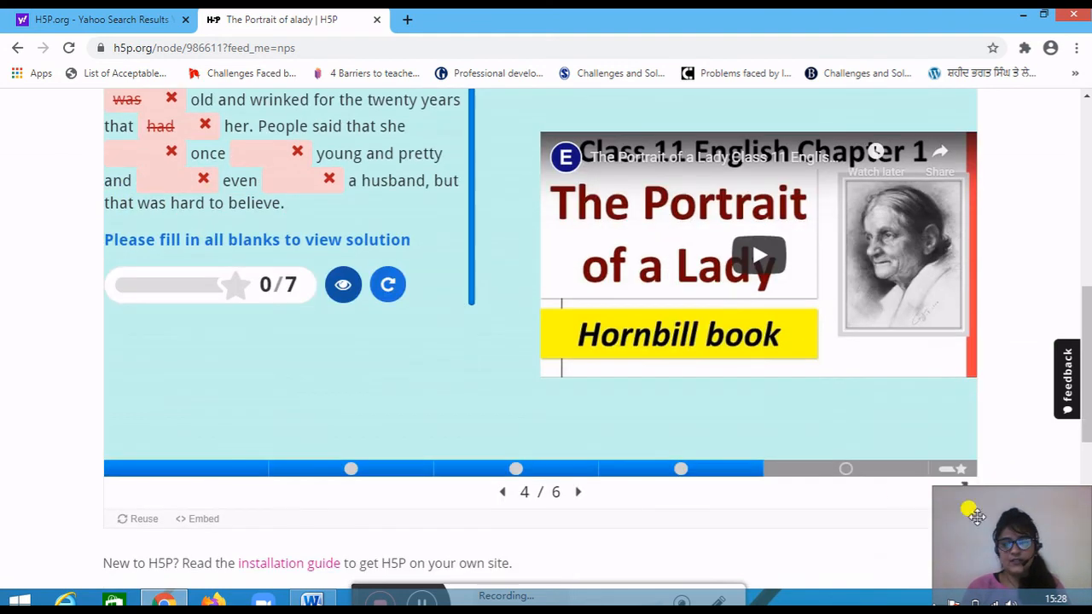
click(848, 475)
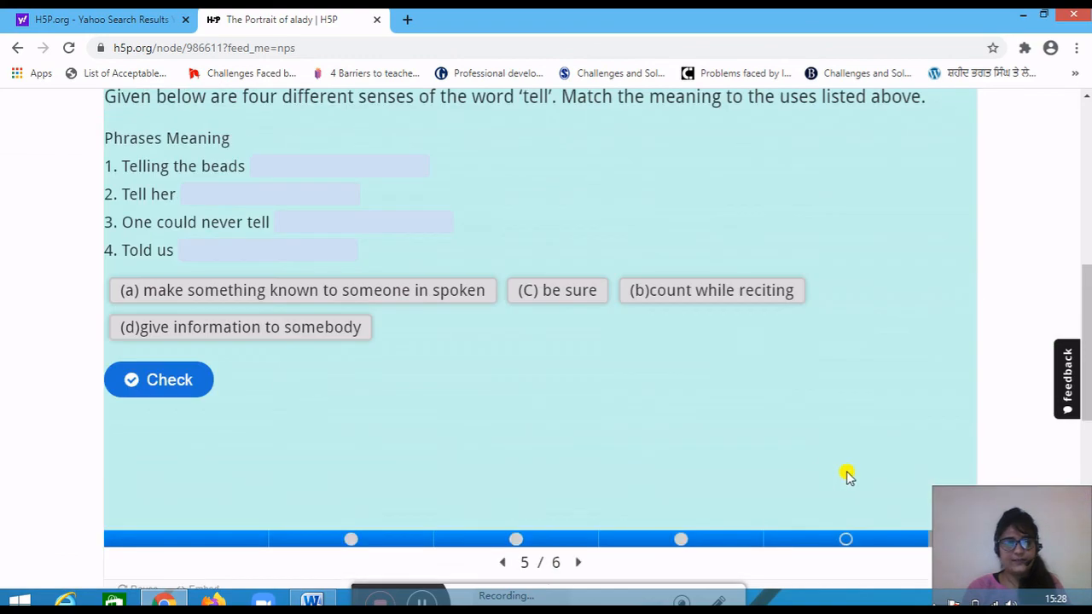
scroll(446, 409, up, 1)
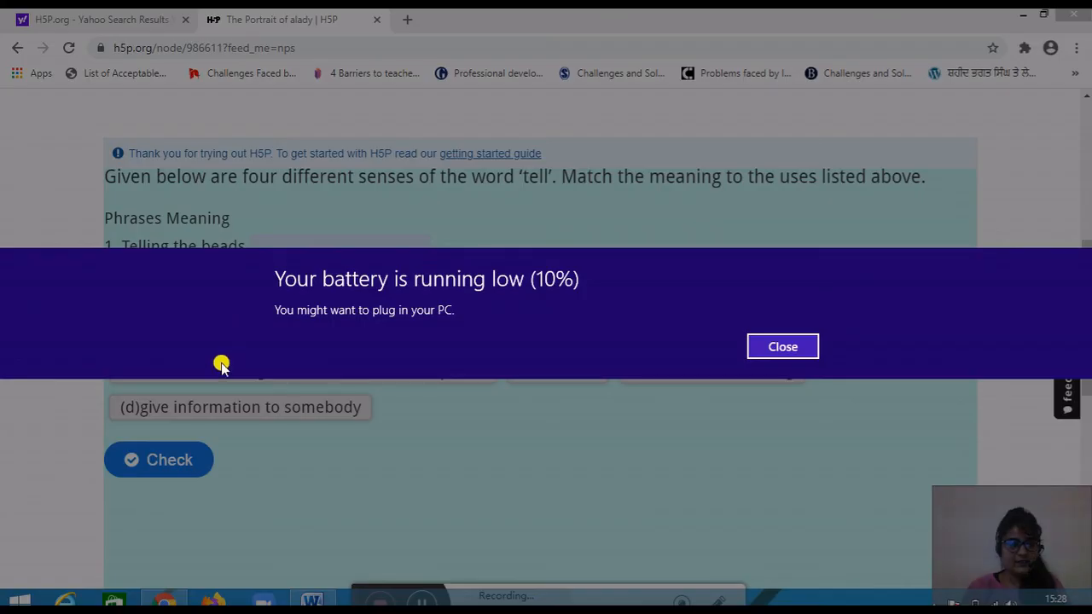
click(782, 348)
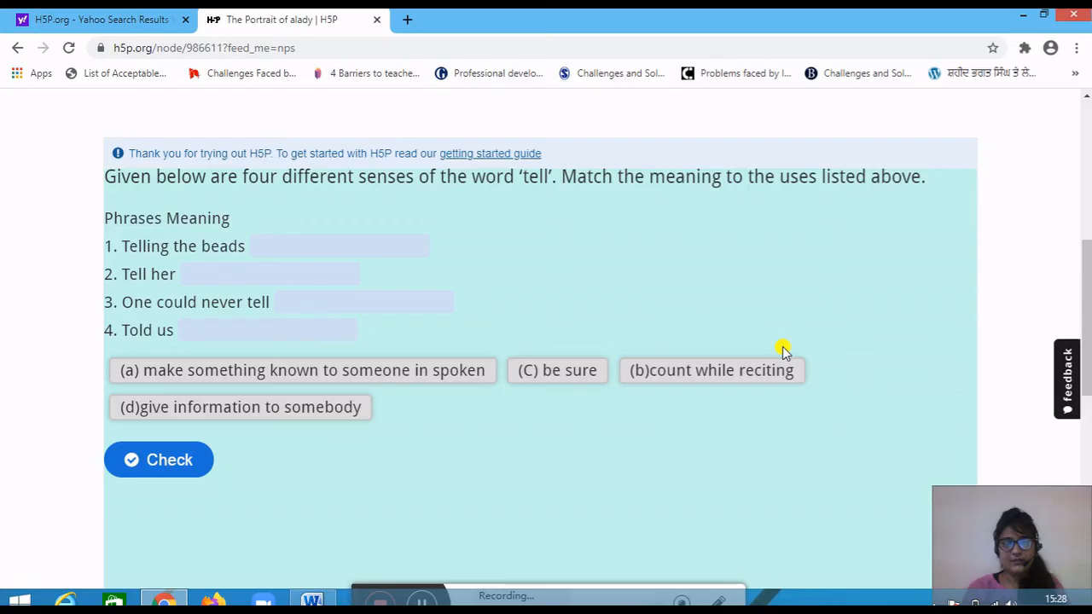
Step: Match meaning (b) to phrase 1, (C) to phrase 2, (d) to phrase 3 and (a) to phrase 4, and check the answers
drag(228, 368, 339, 334)
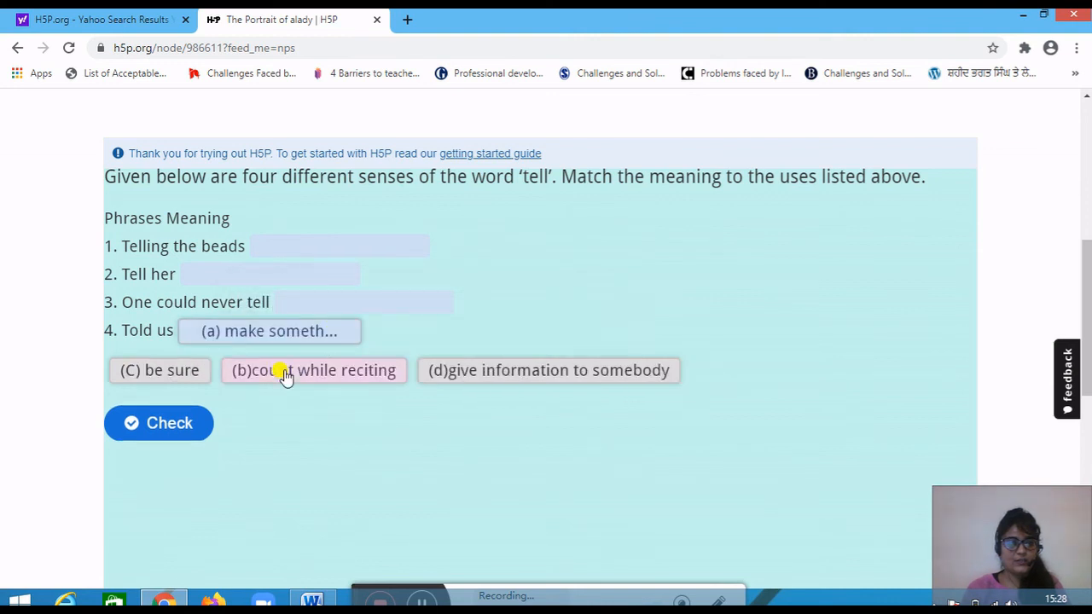
drag(302, 378, 345, 246)
drag(171, 375, 292, 283)
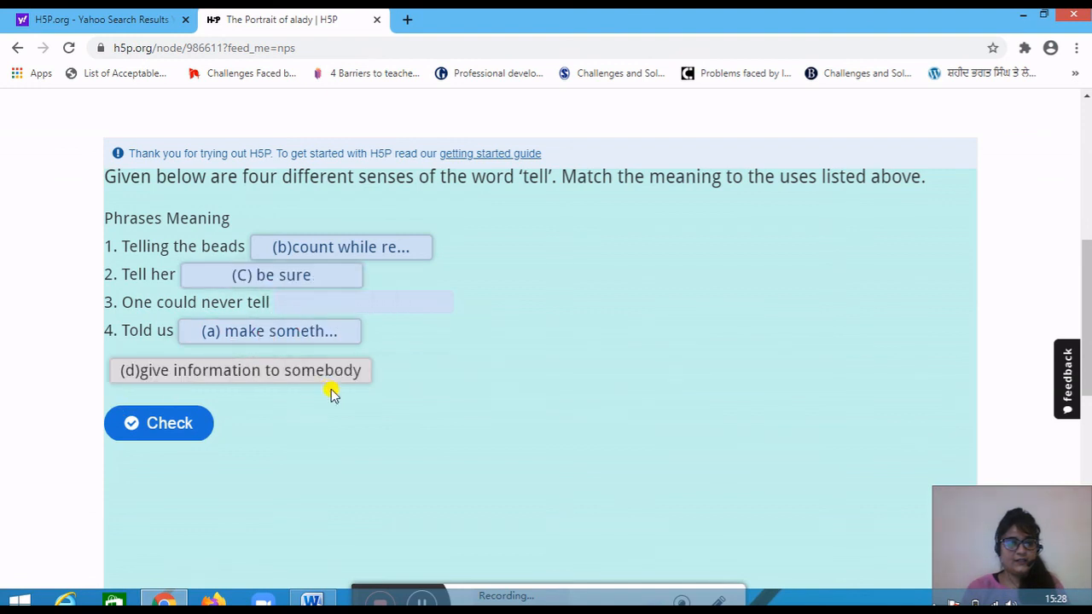
drag(273, 375, 395, 307)
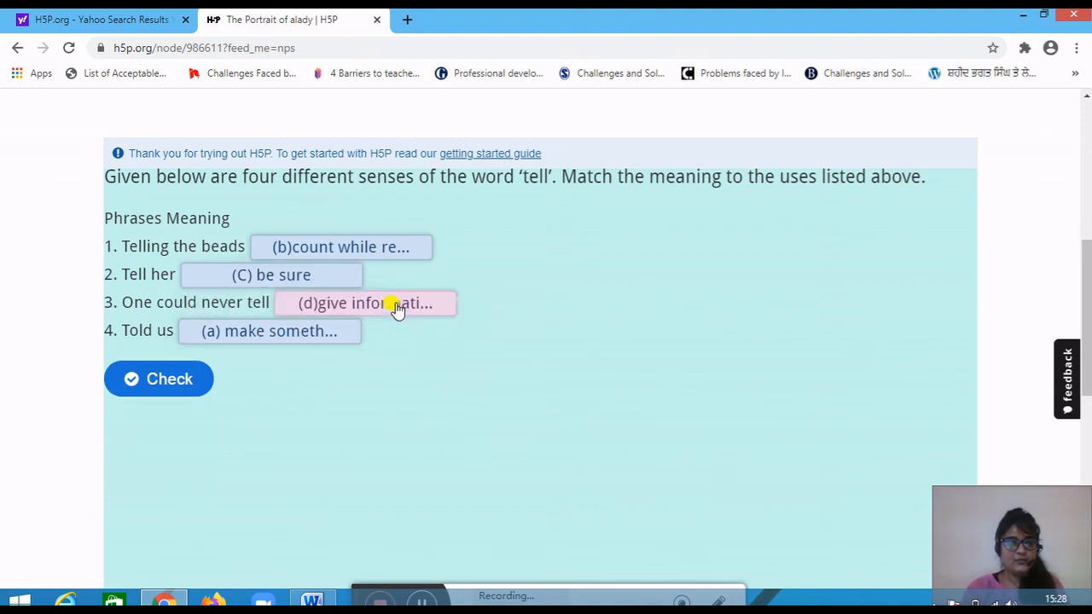
click(175, 385)
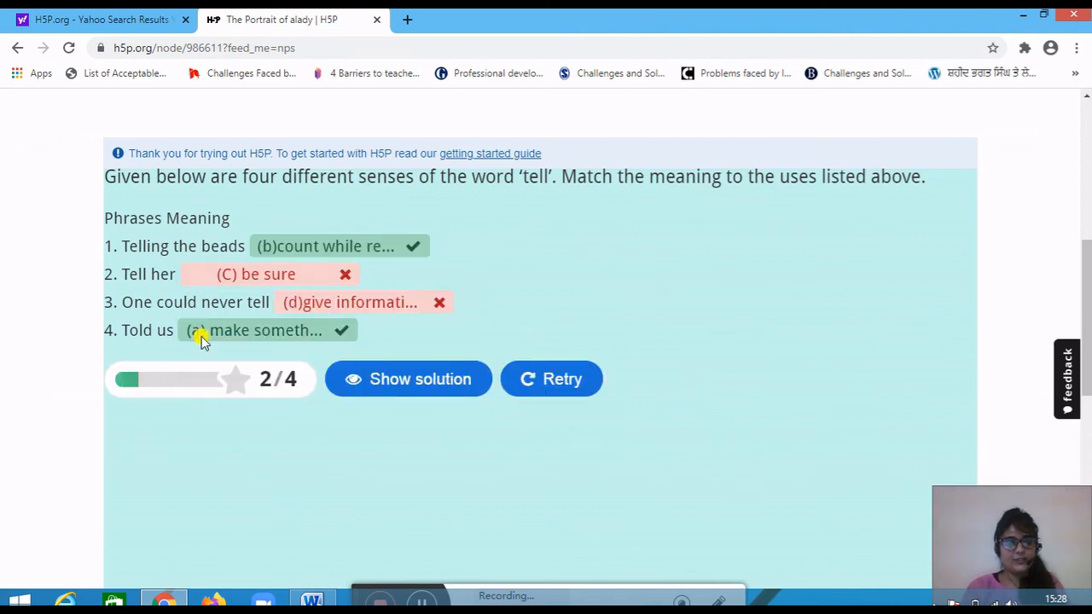
scroll(495, 387, down, 2)
scroll(359, 326, up, 2)
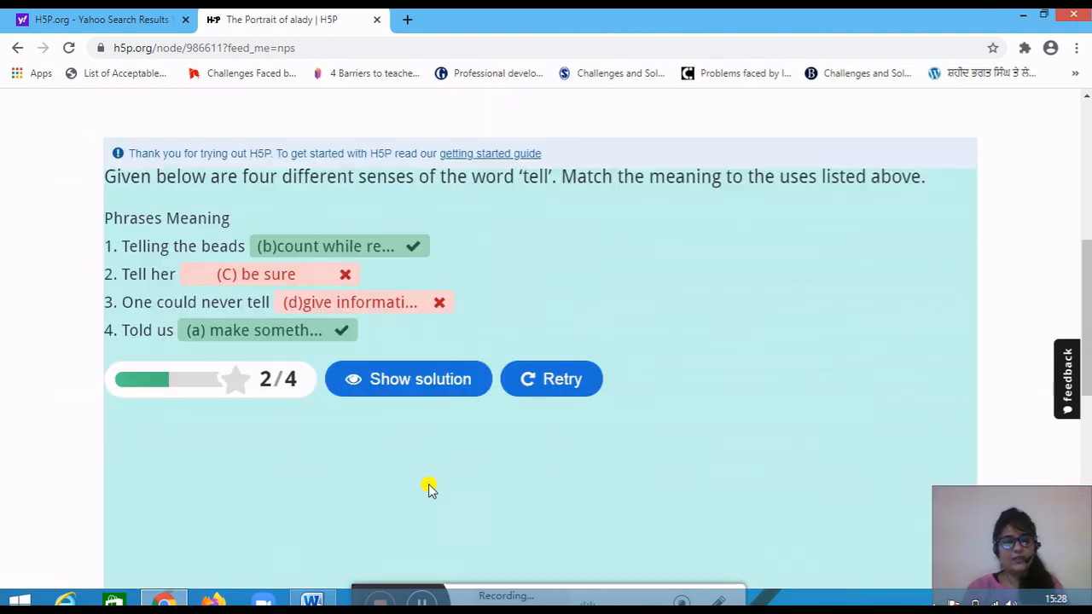
scroll(683, 402, up, 4)
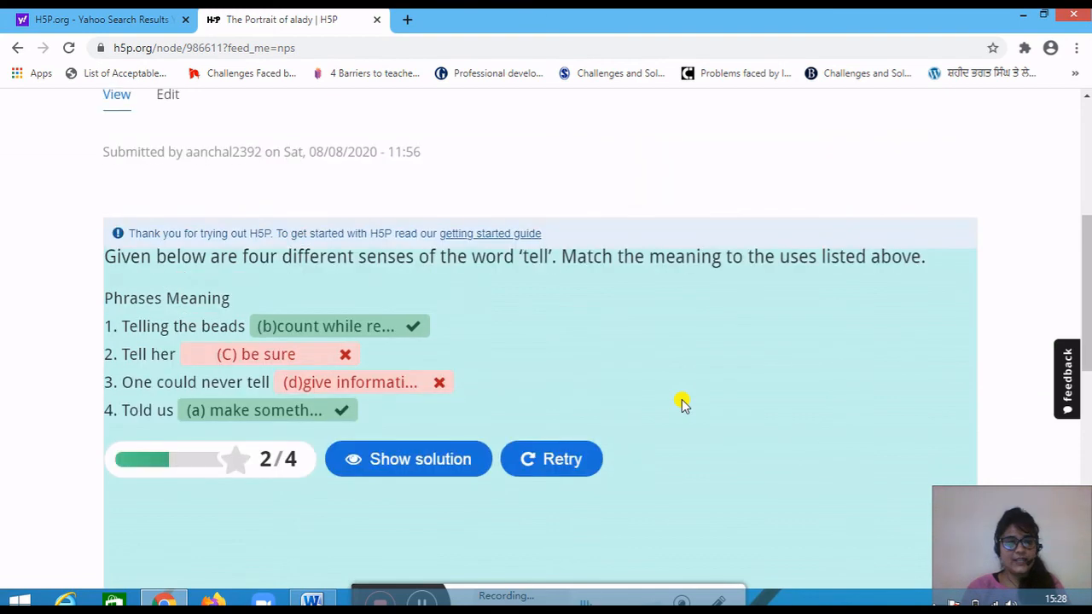
scroll(651, 395, down, 6)
scroll(313, 232, down, 3)
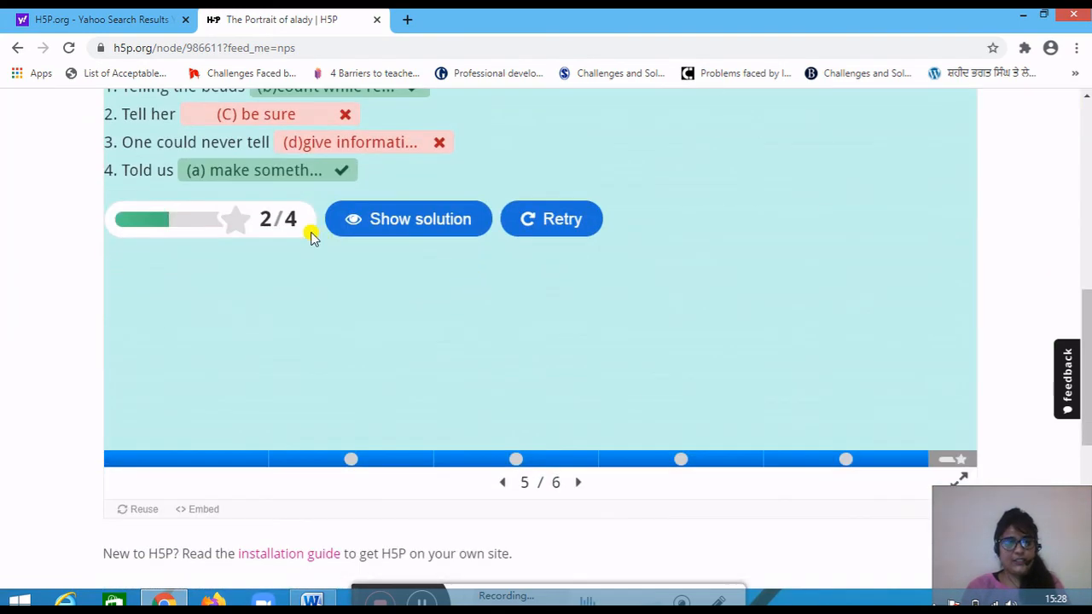
scroll(319, 226, up, 3)
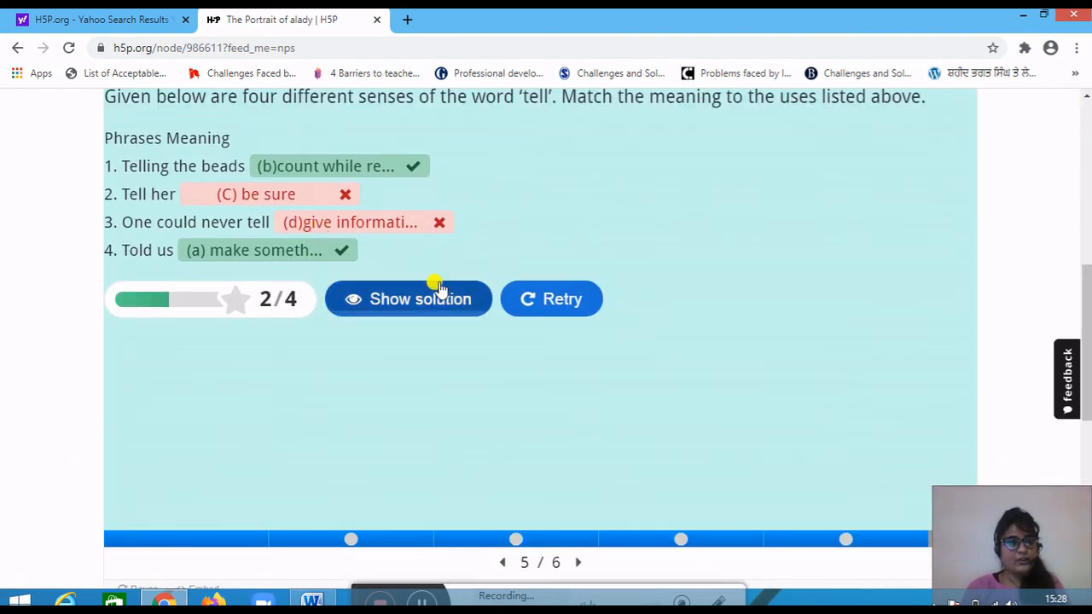
Step: View the presentation's embed code, highlight the iframe code and close the Embed dialog
scroll(441, 297, down, 1)
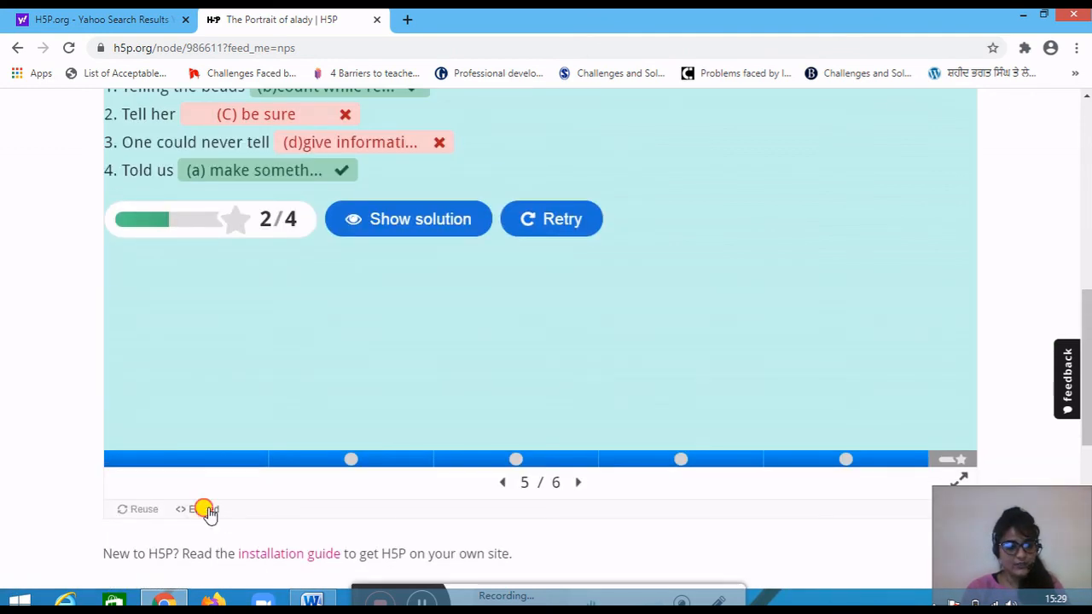
click(209, 512)
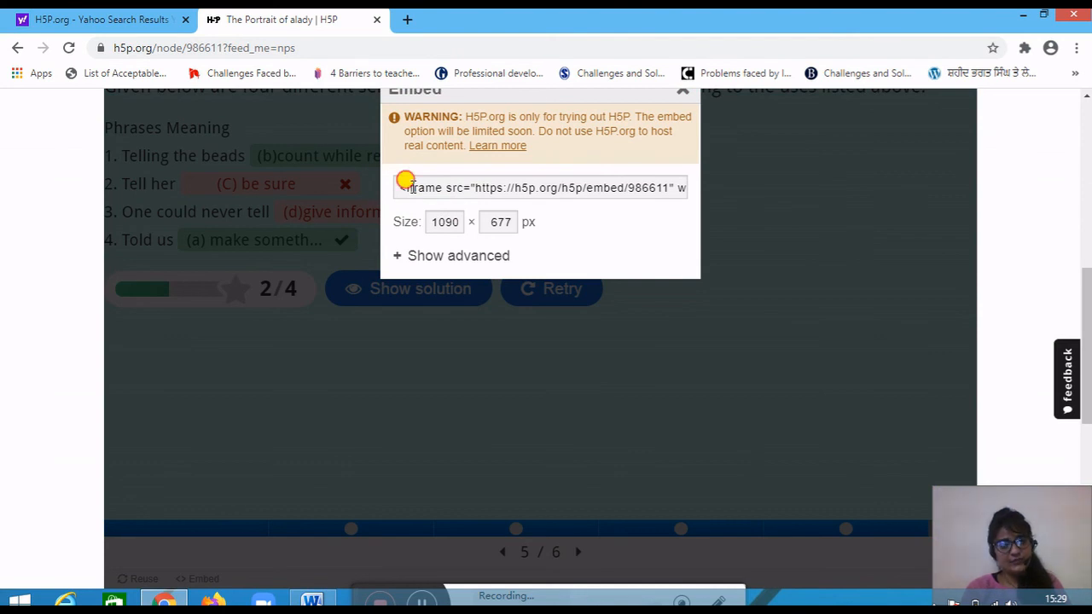
drag(408, 184, 695, 191)
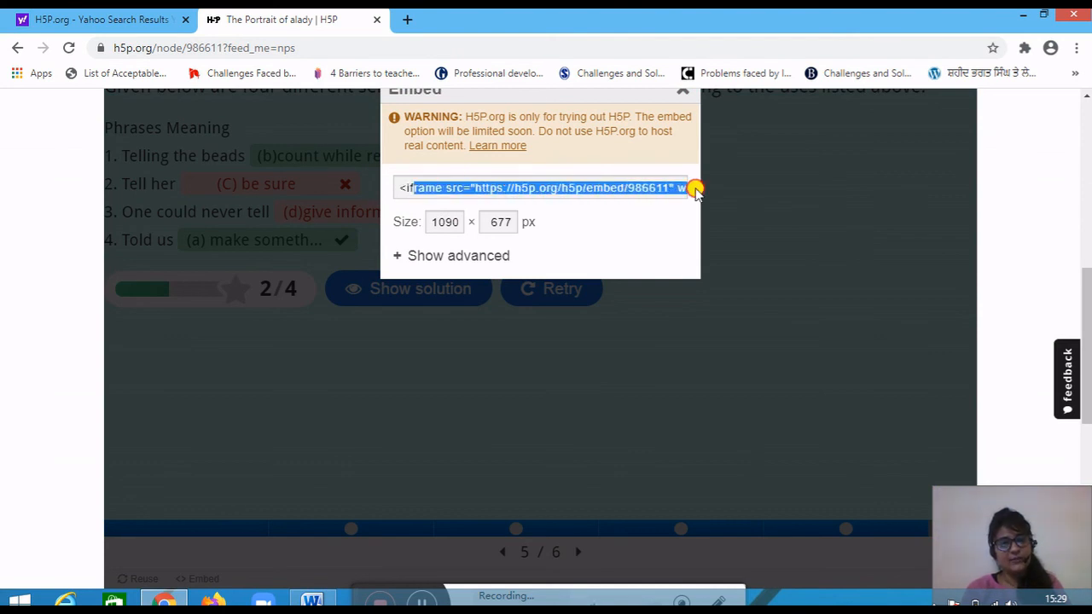
scroll(721, 181, up, 2)
scroll(721, 181, down, 1)
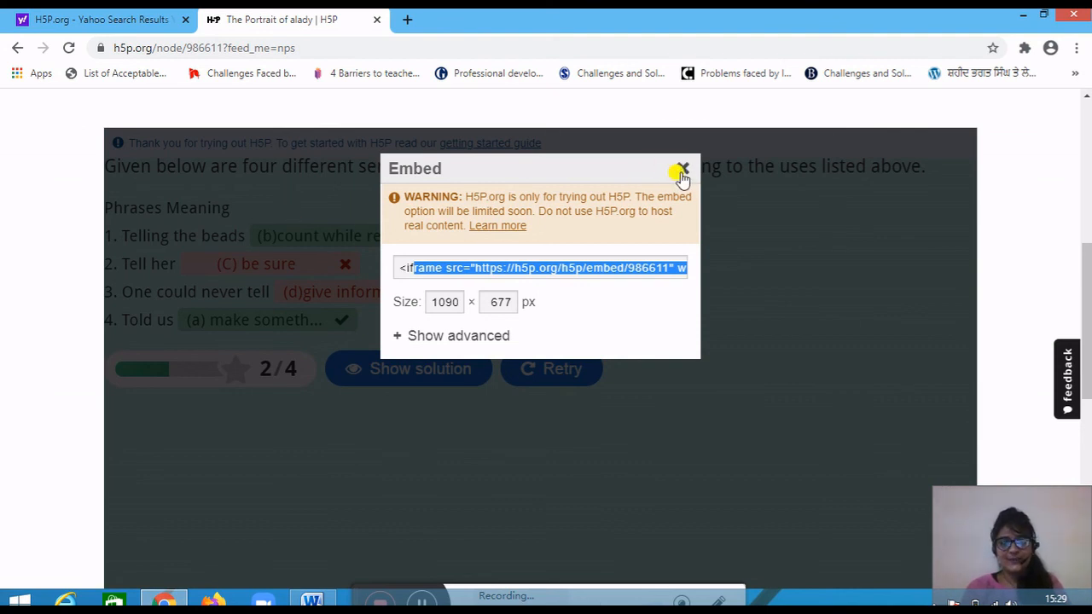
click(682, 169)
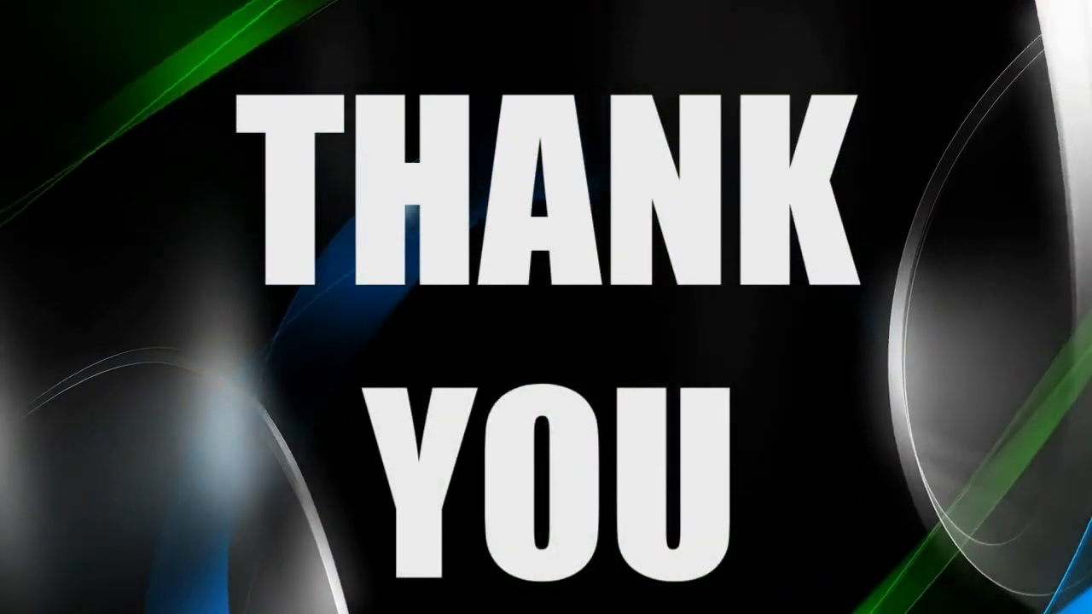